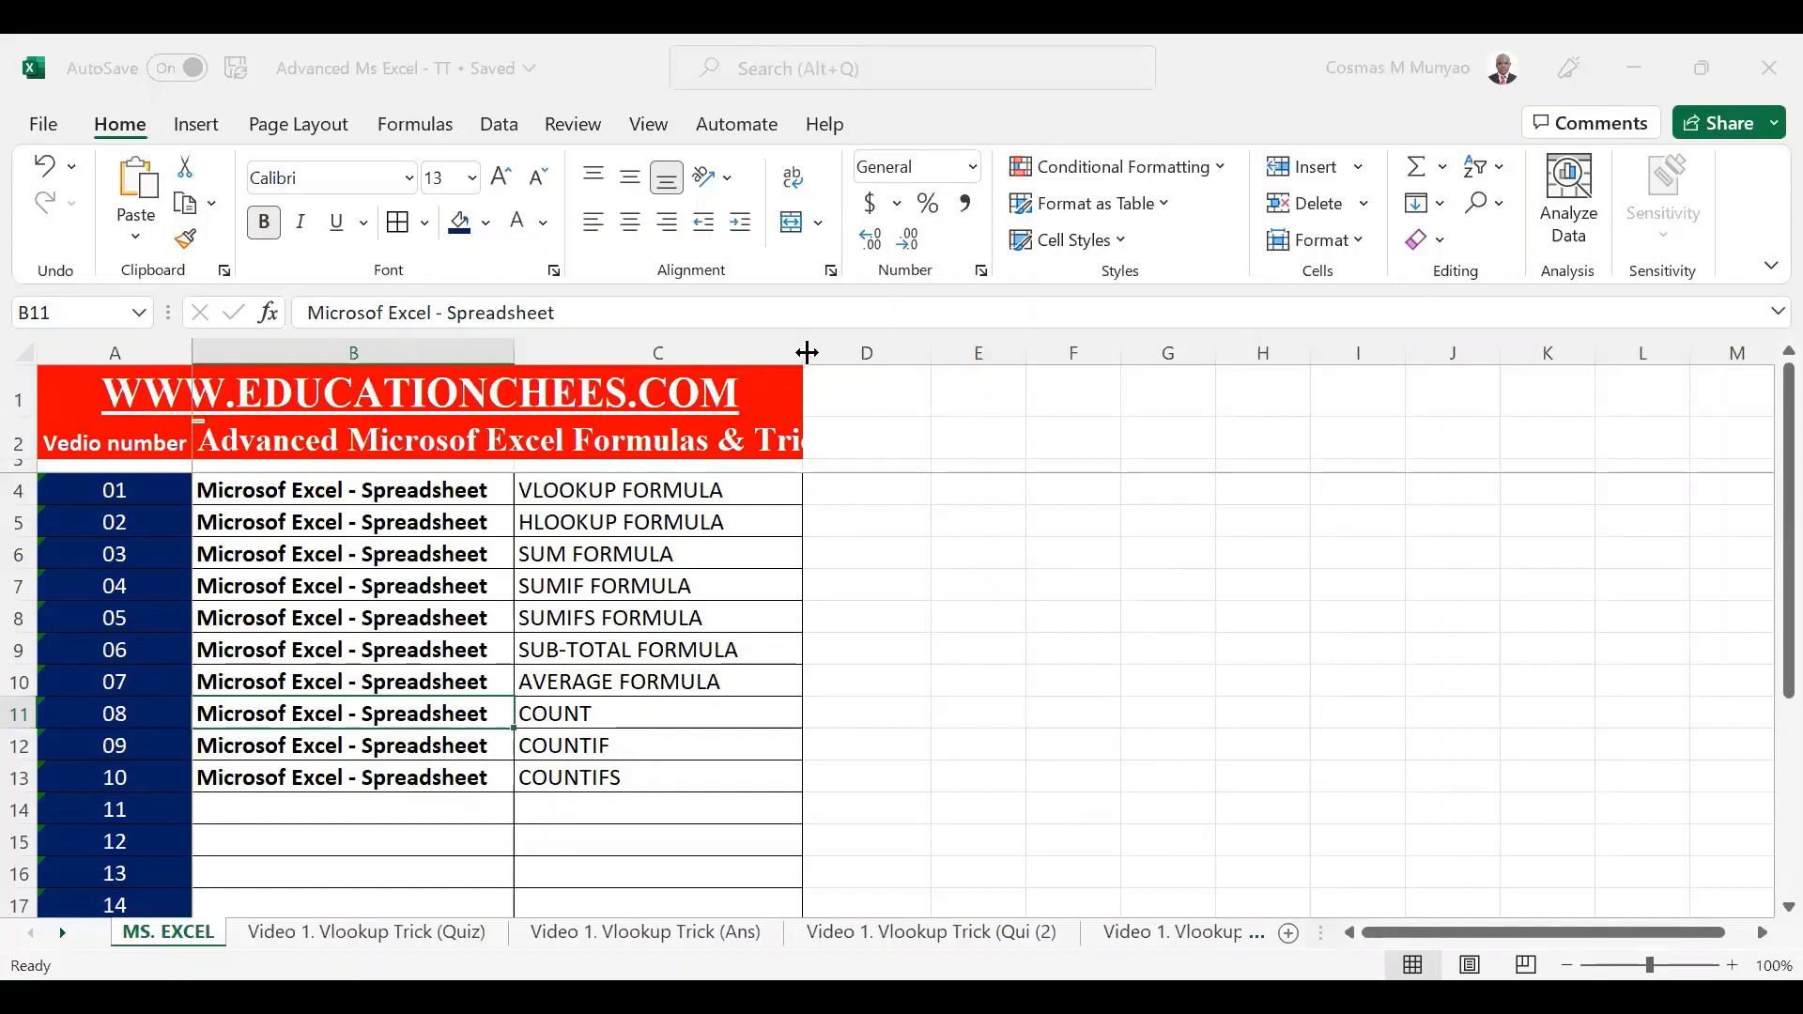
# Widen column C until the full "Advanced Microsof Excel Formulas & Tricks" title in row 2 fits.
pyautogui.moveTo(805, 353); pyautogui.dragTo(888, 352)
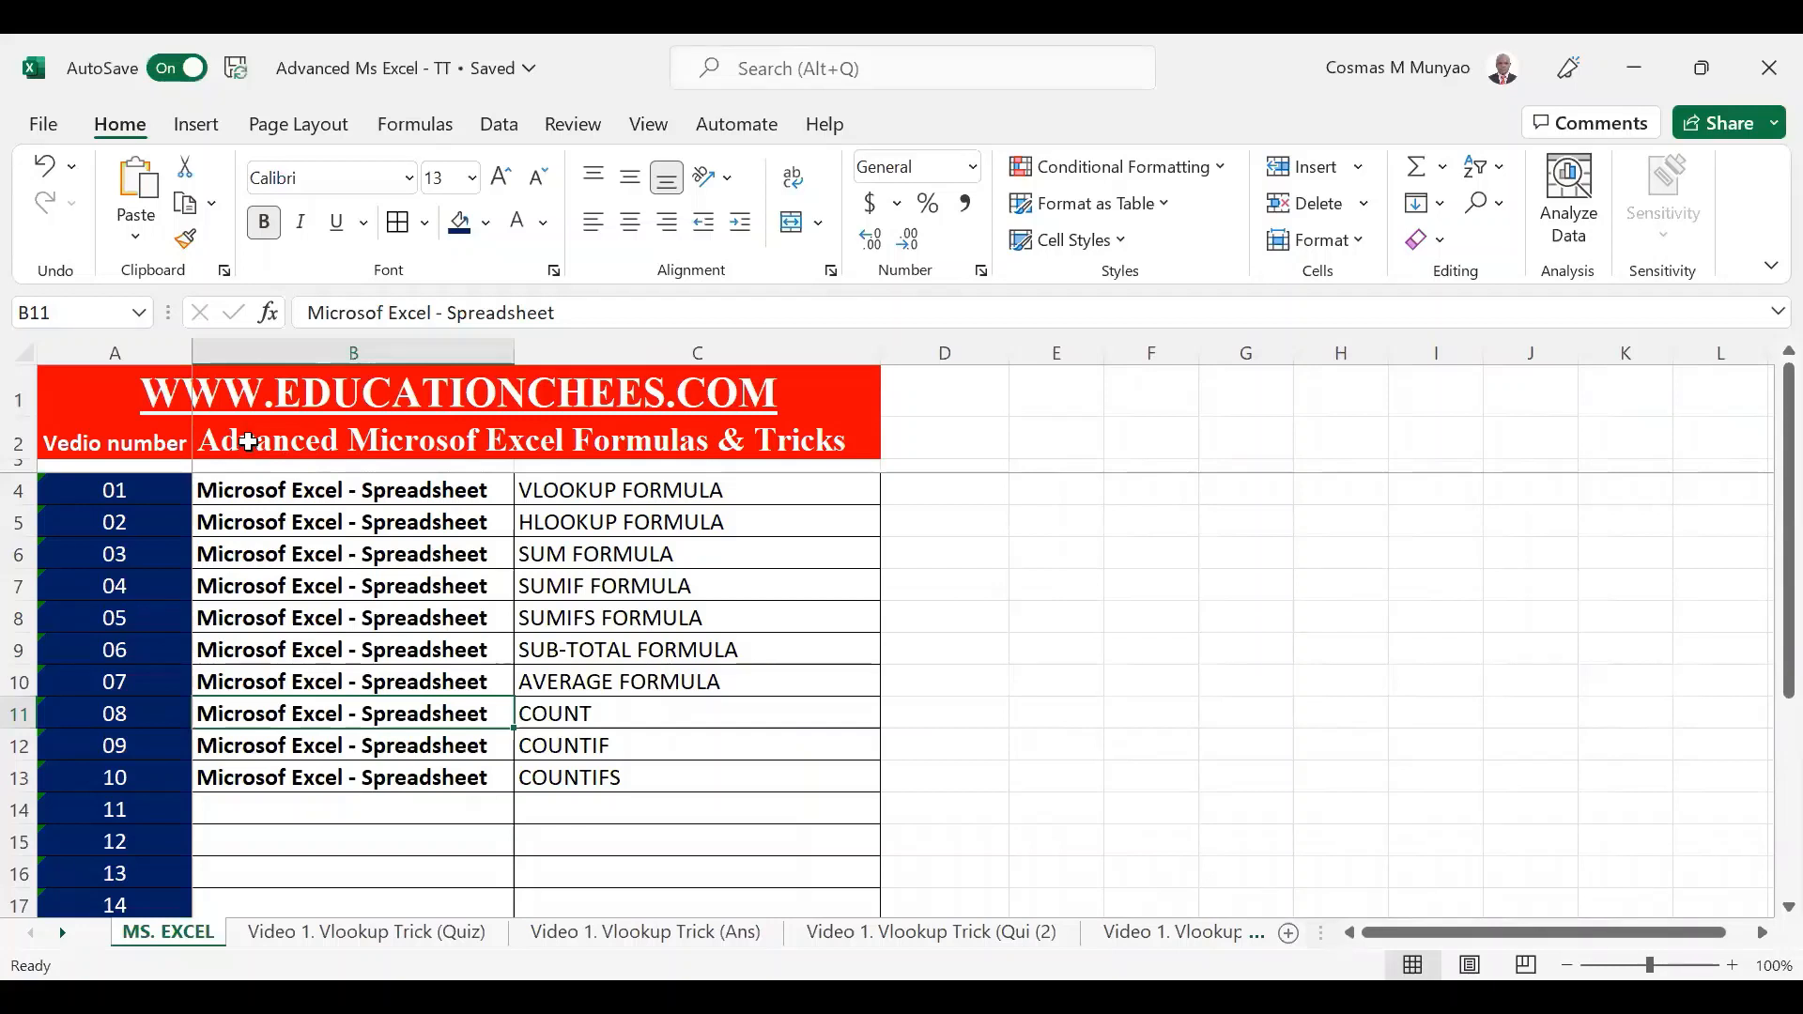
pyautogui.click(248, 442)
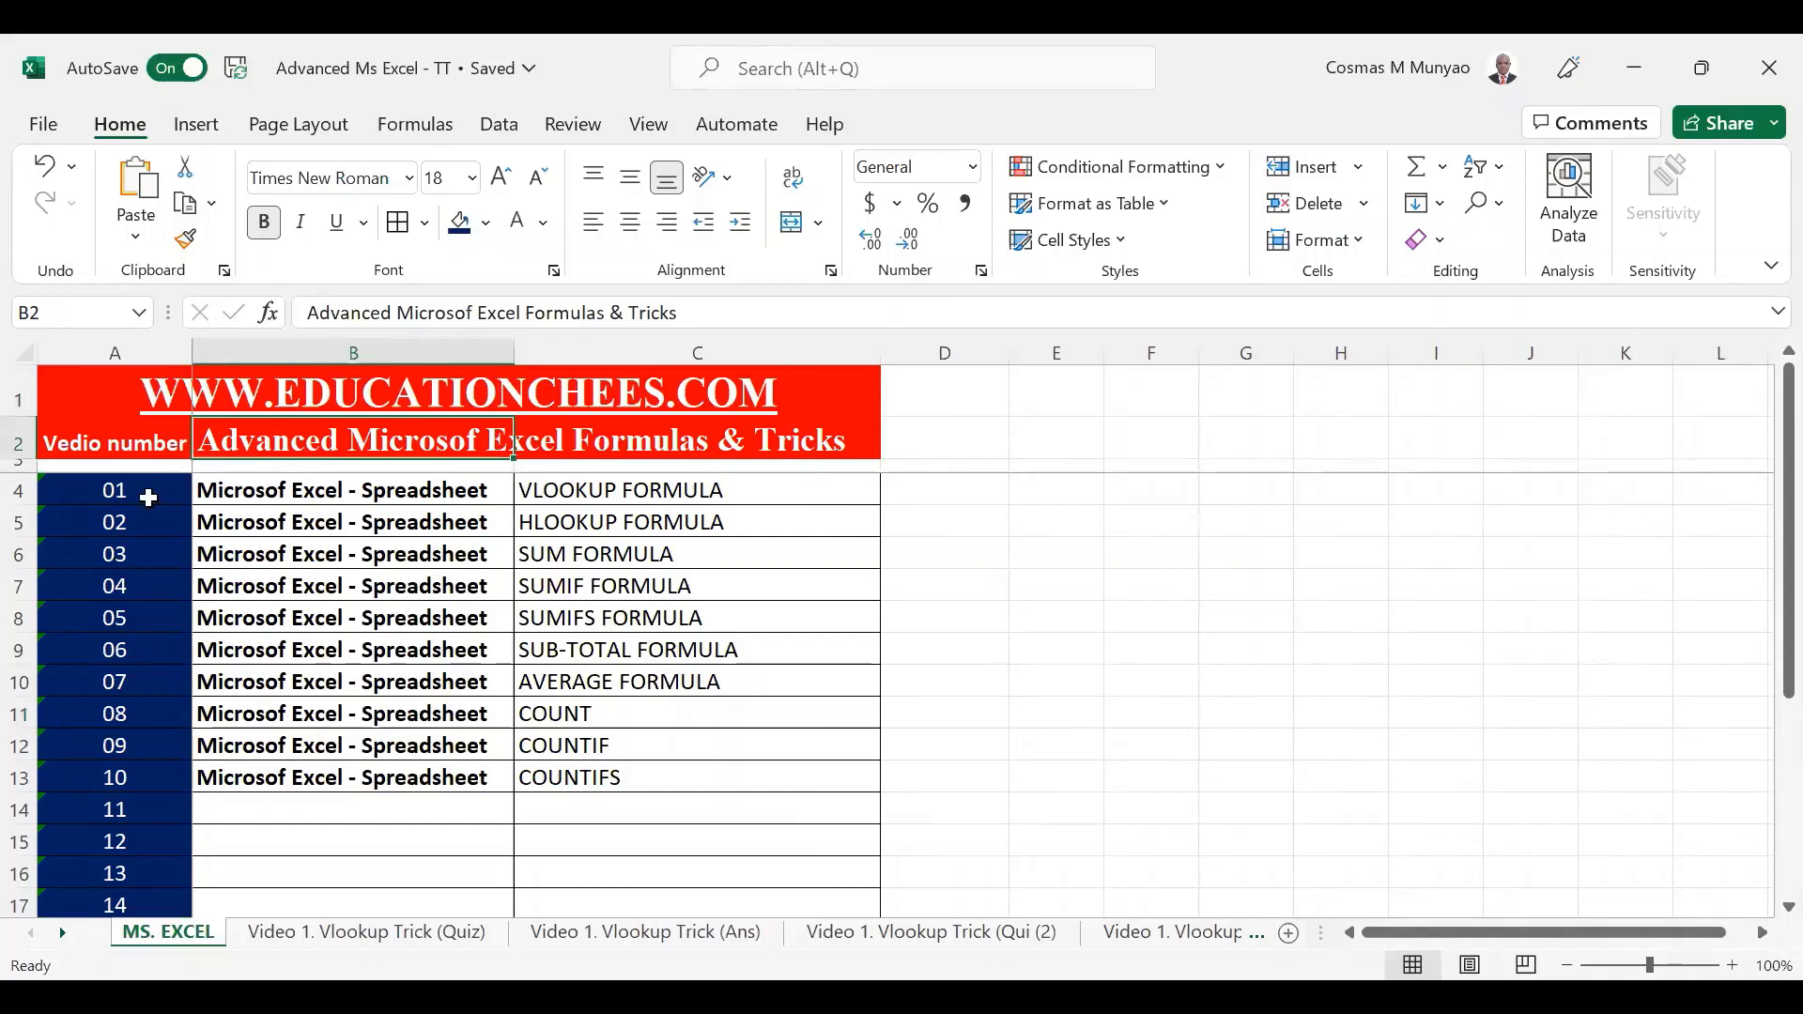
pyautogui.click(116, 489)
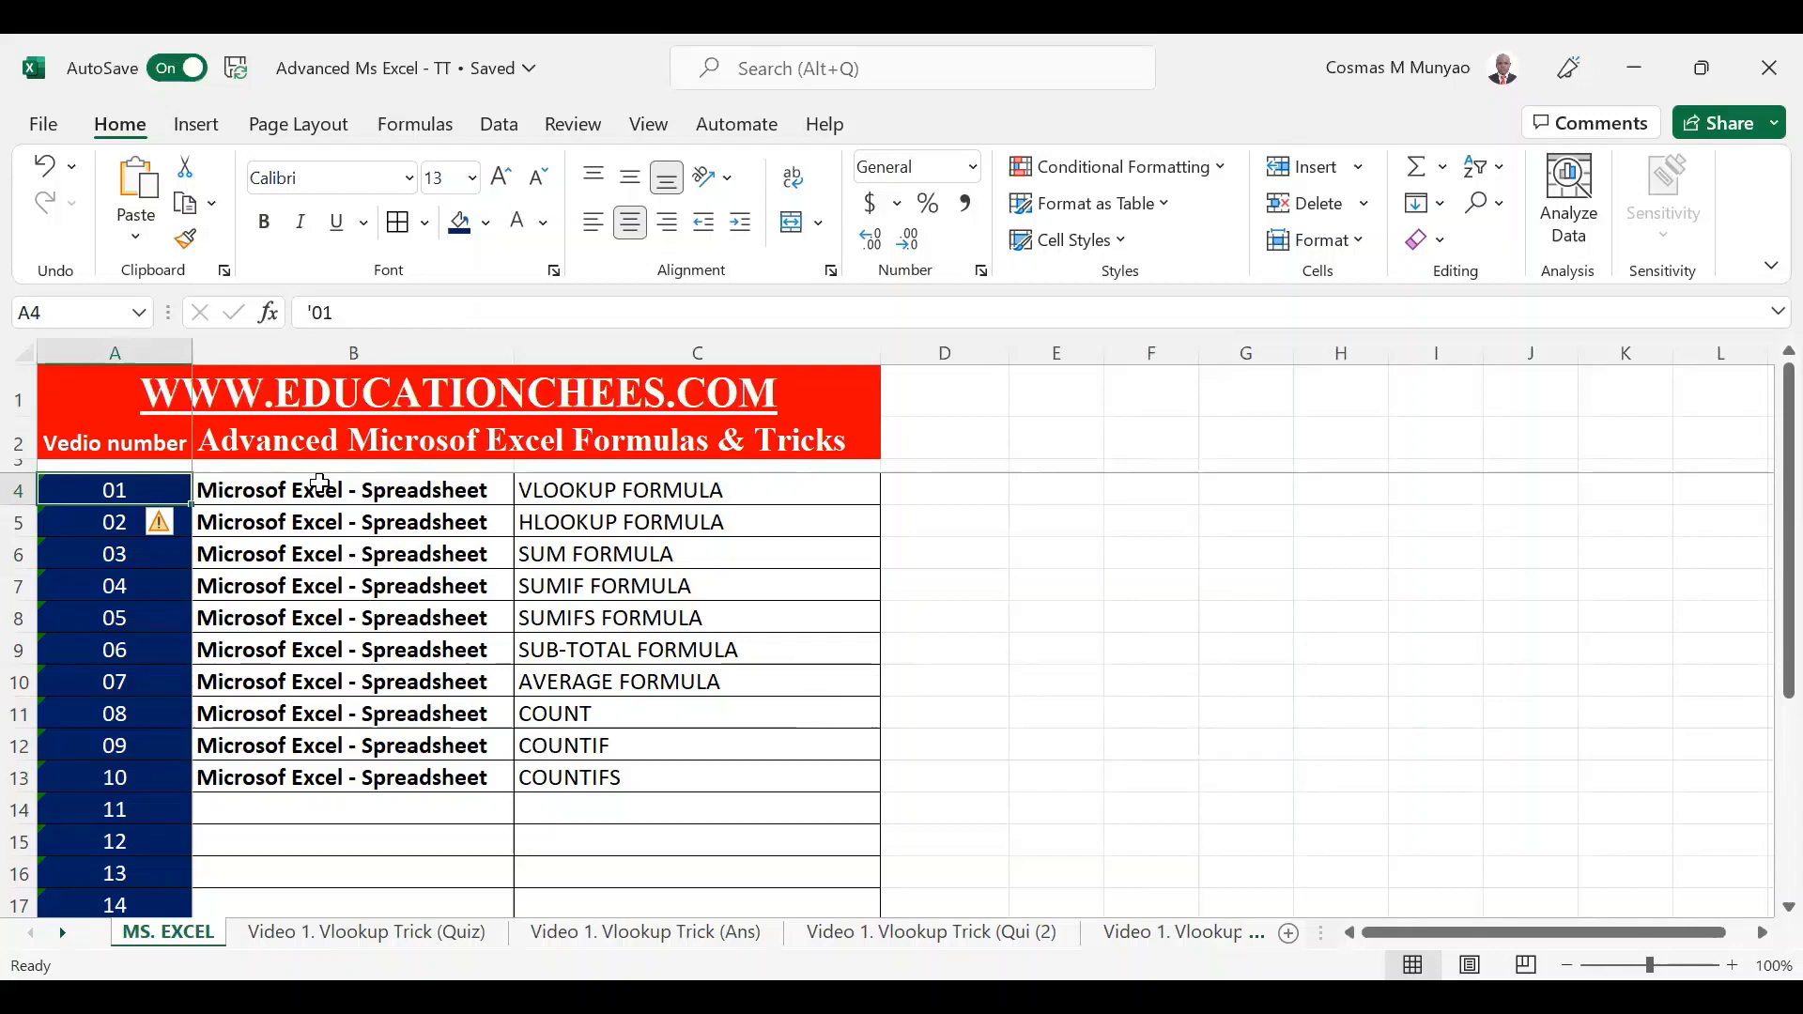
pyautogui.moveTo(588, 485); pyautogui.dragTo(598, 528)
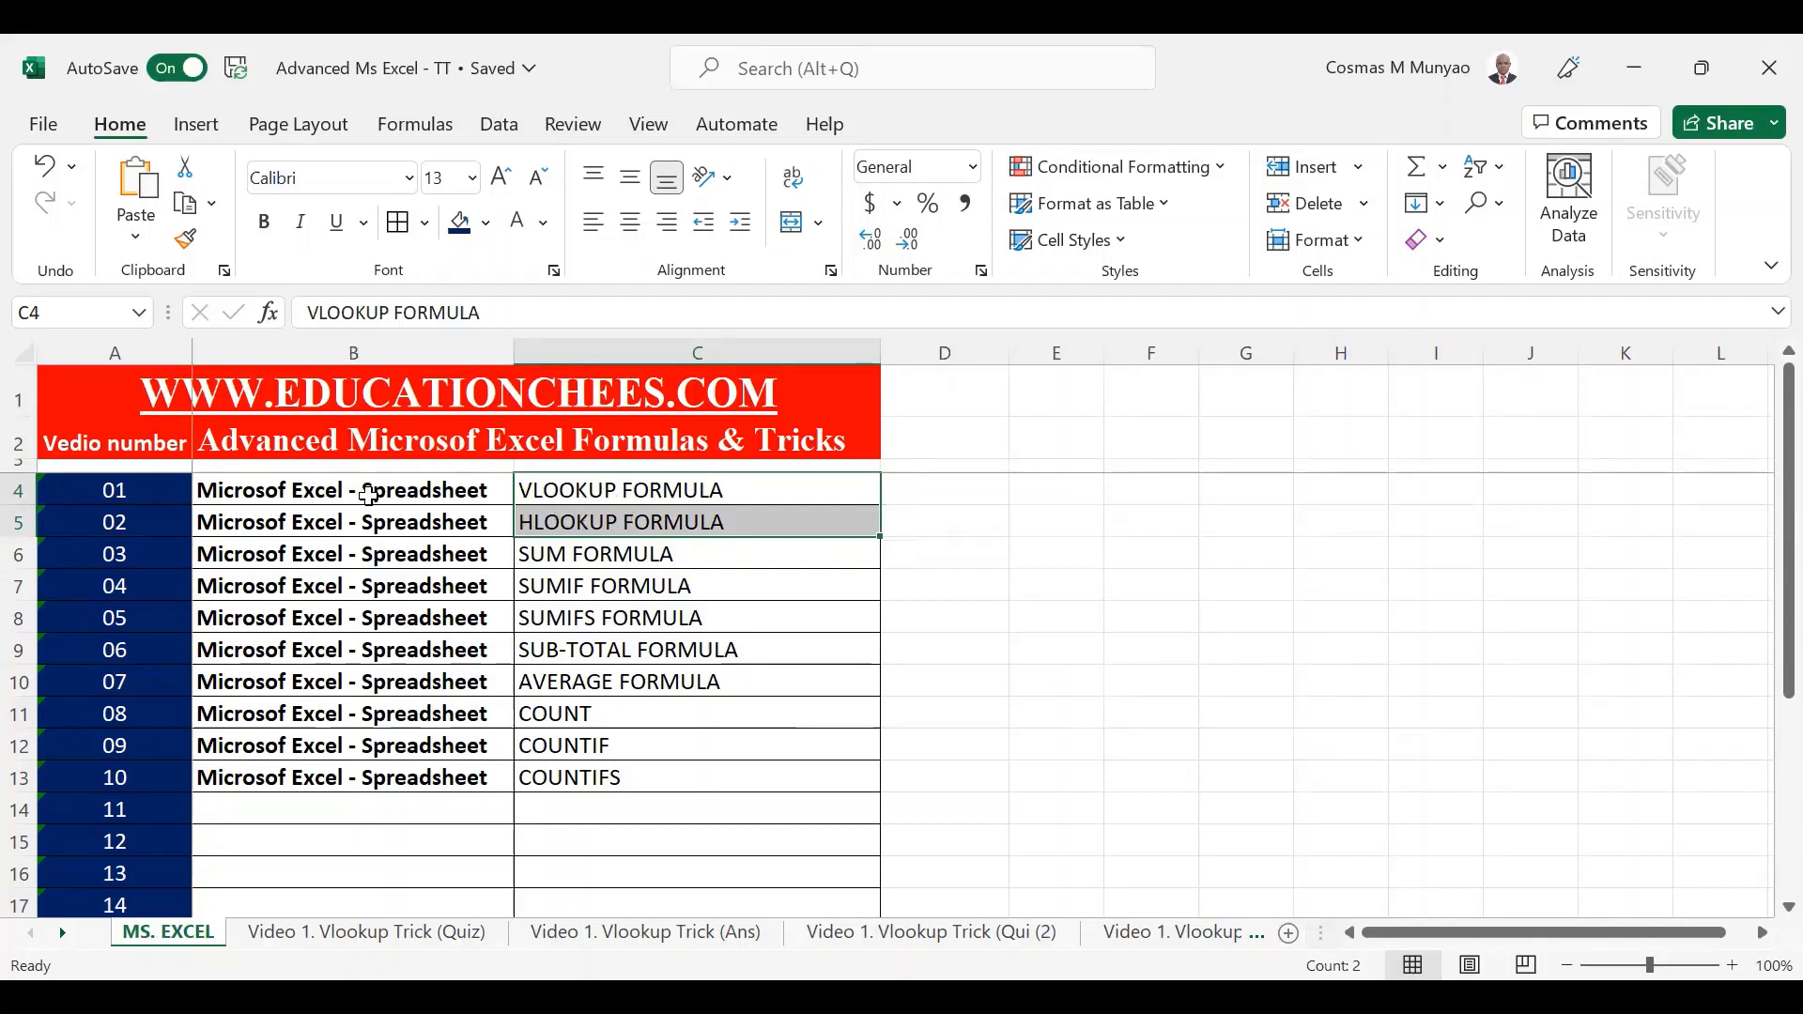
pyautogui.click(617, 493)
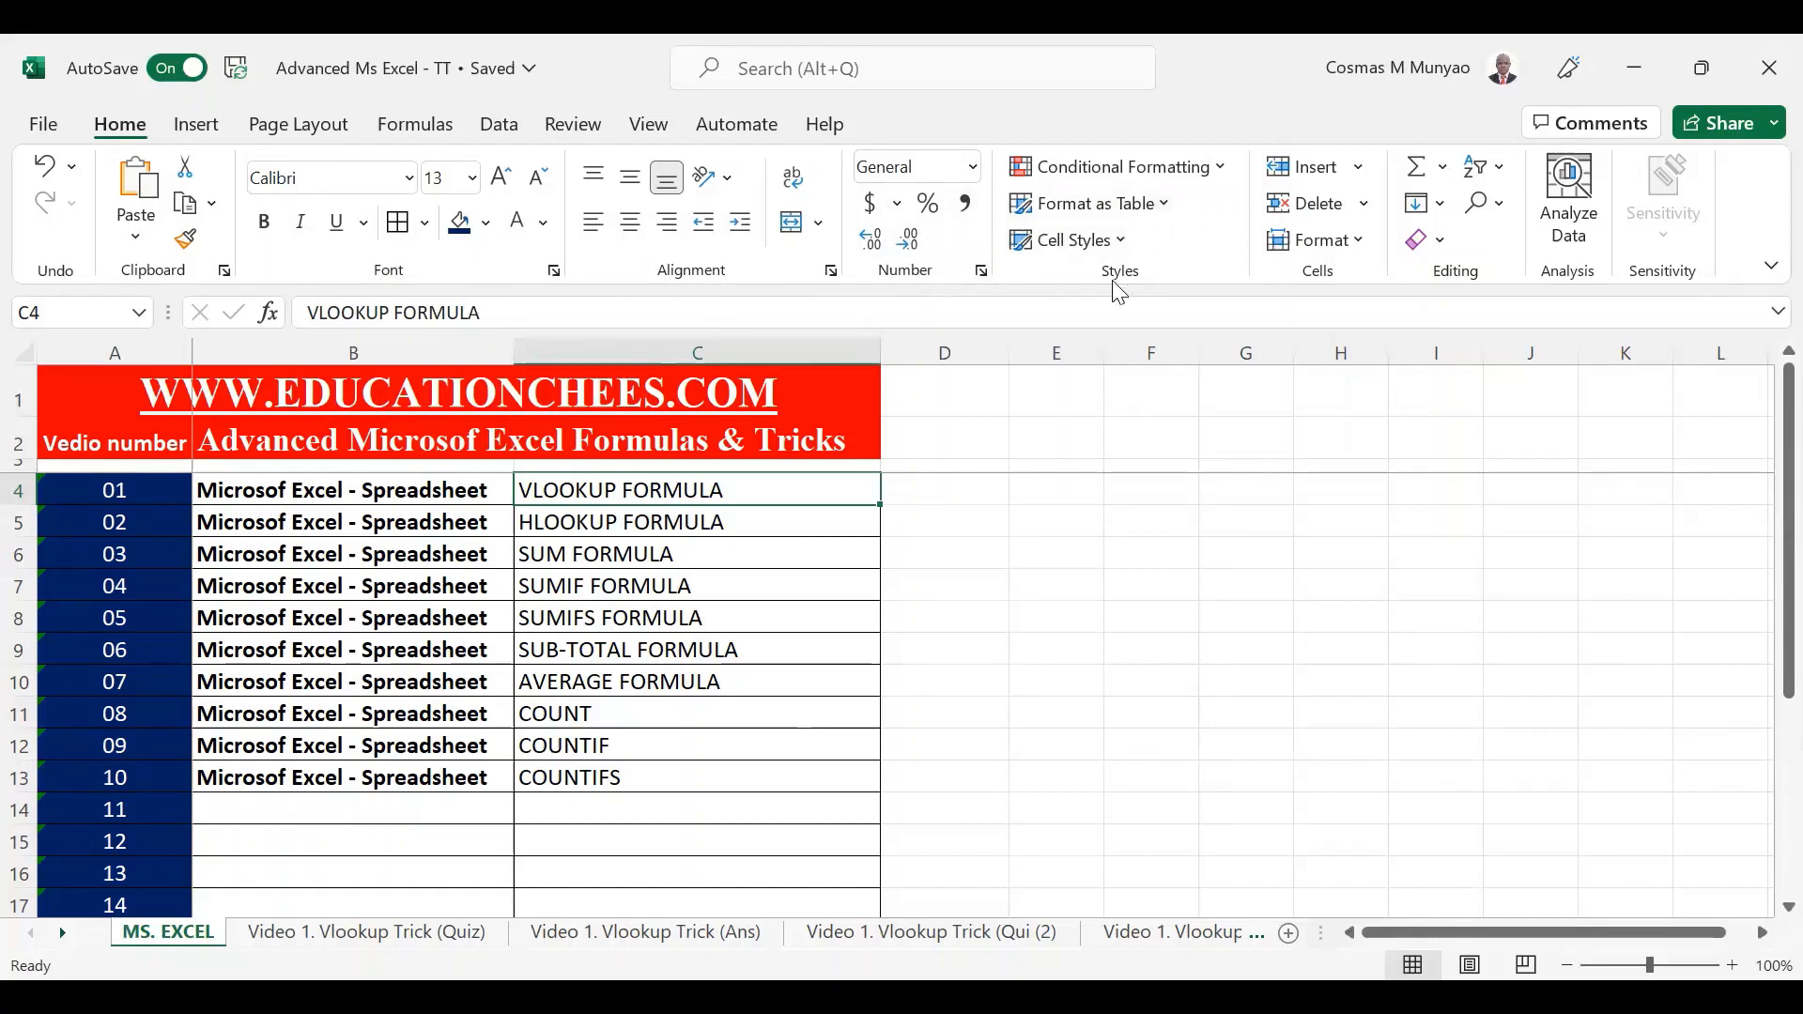
# Examine the Conditional Formatting rule types, including Icon Sets, and the Light, Medium and Dark styles offered by Format as Table.
pyautogui.click(1219, 169)
pyautogui.moveTo(1209, 251)
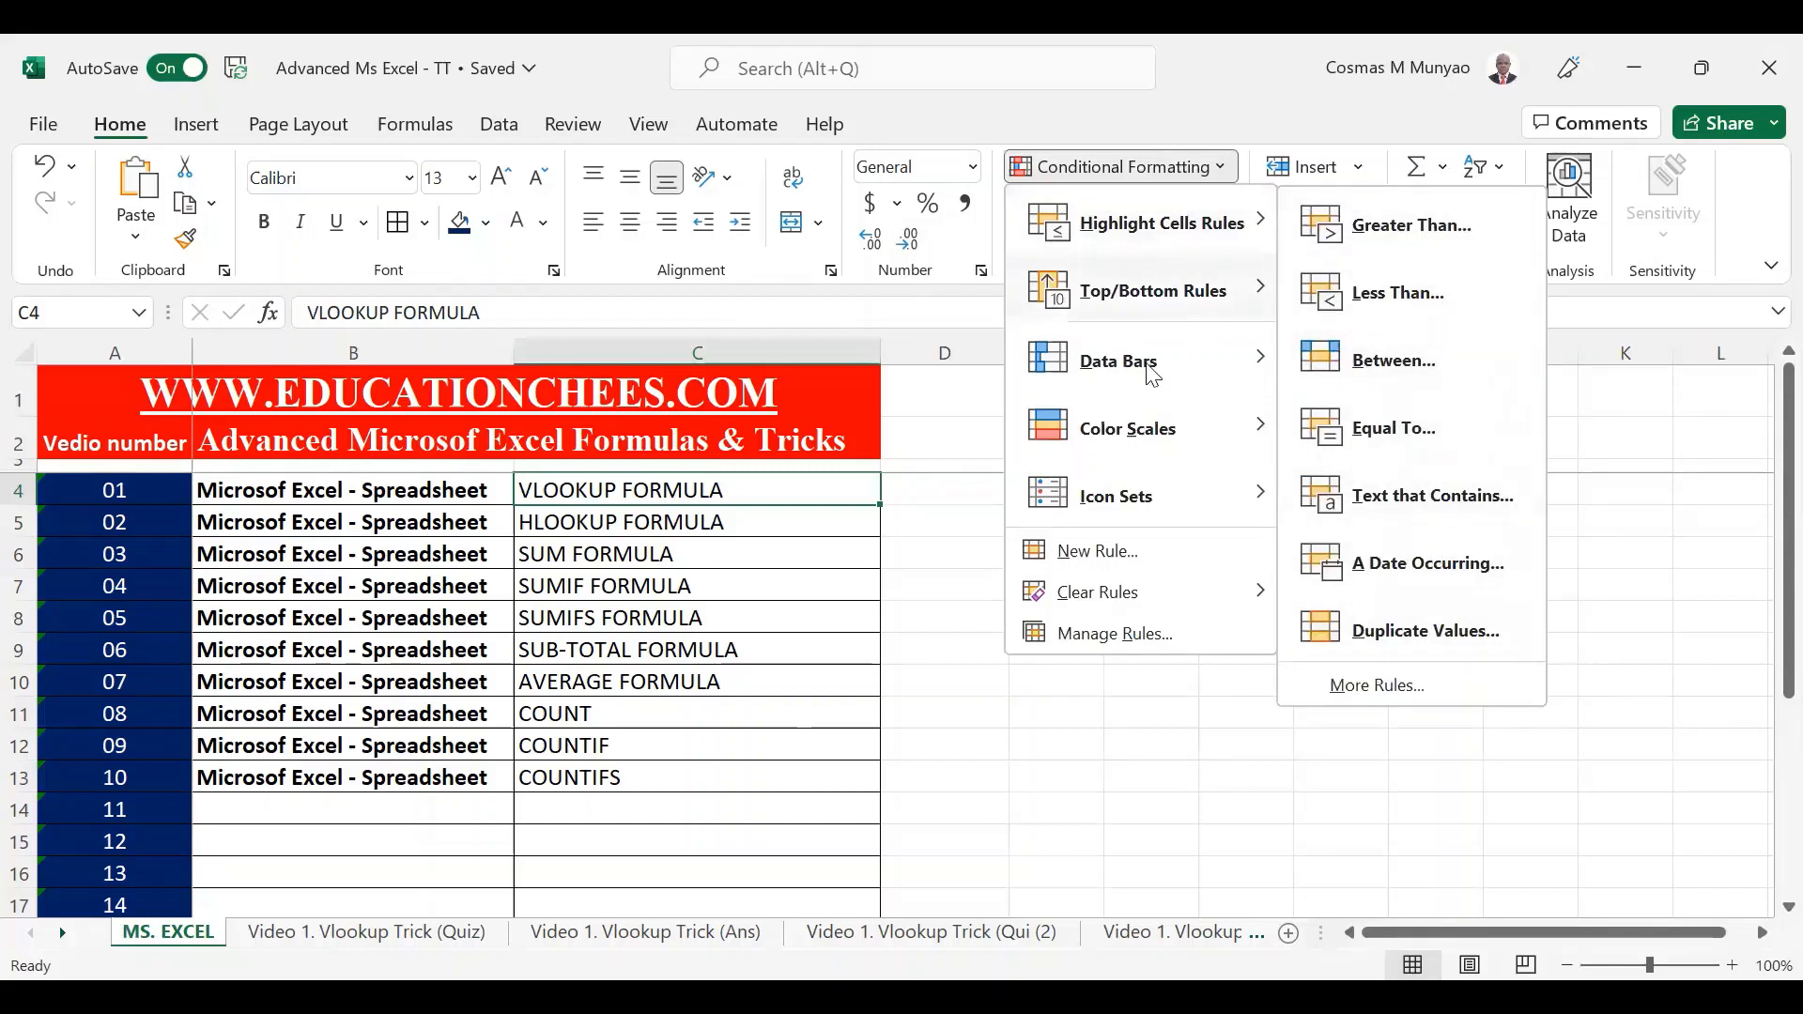
pyautogui.moveTo(1157, 442)
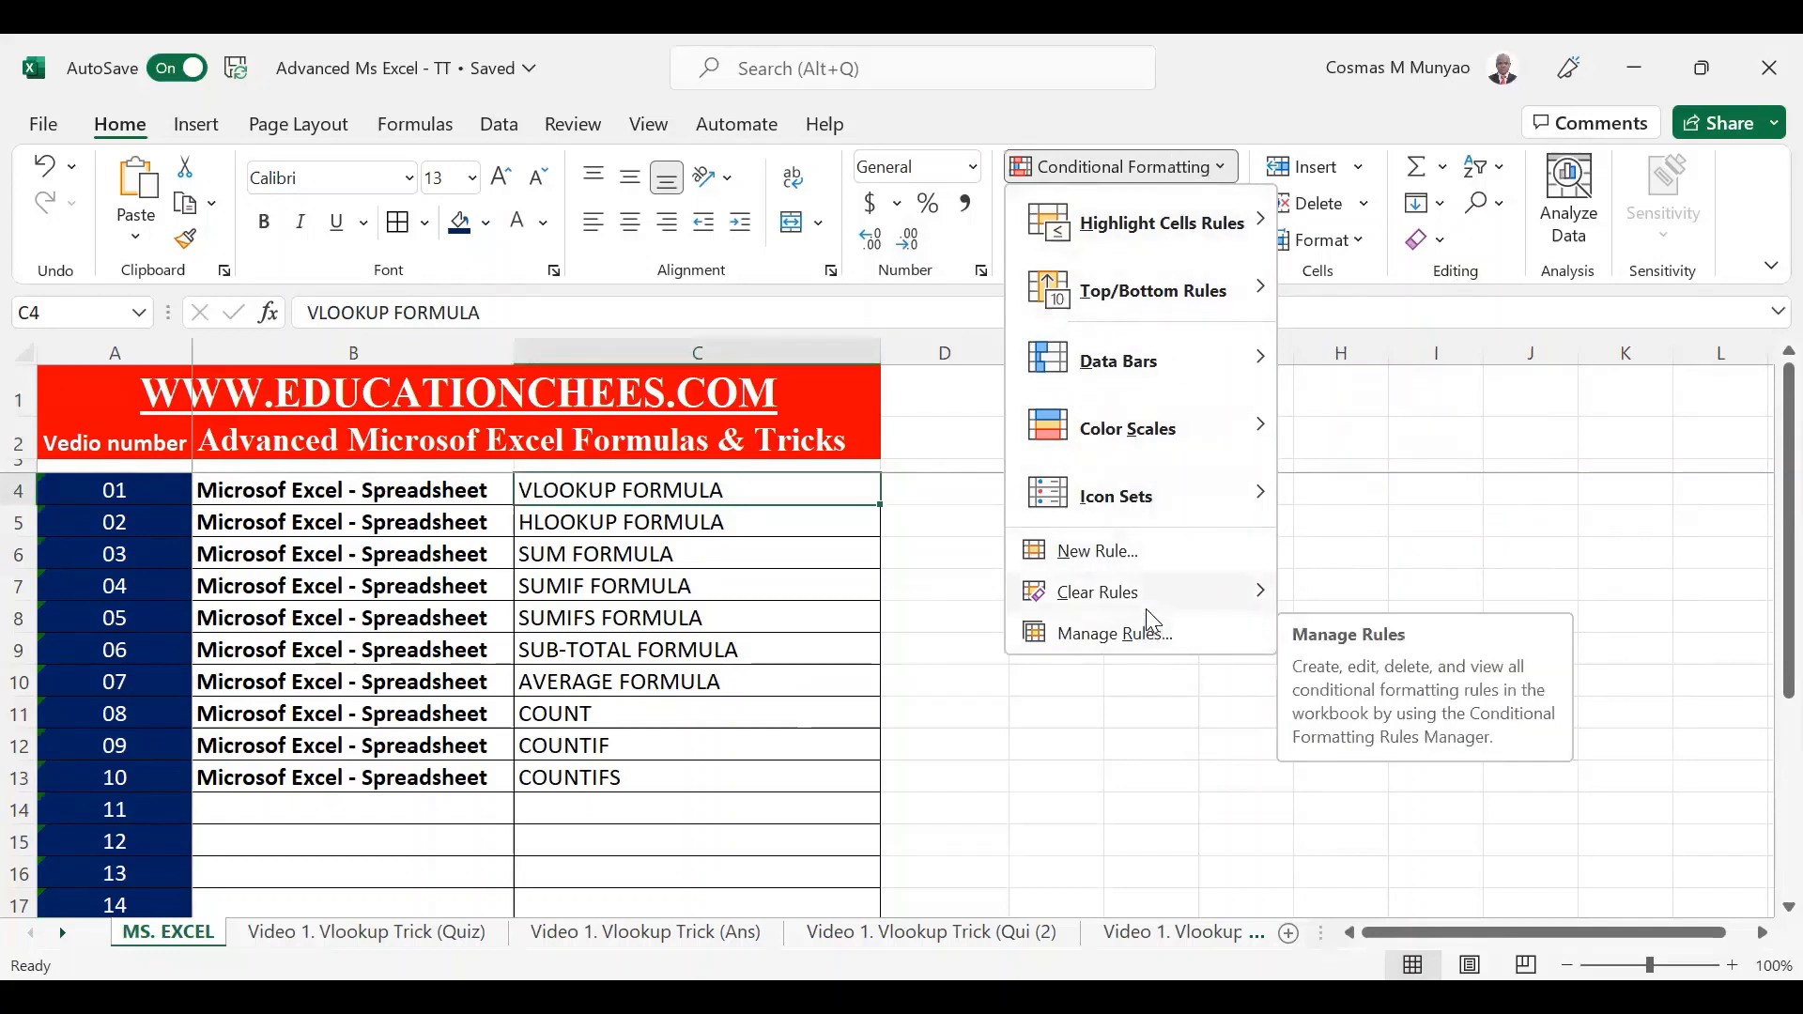
pyautogui.moveTo(1154, 505)
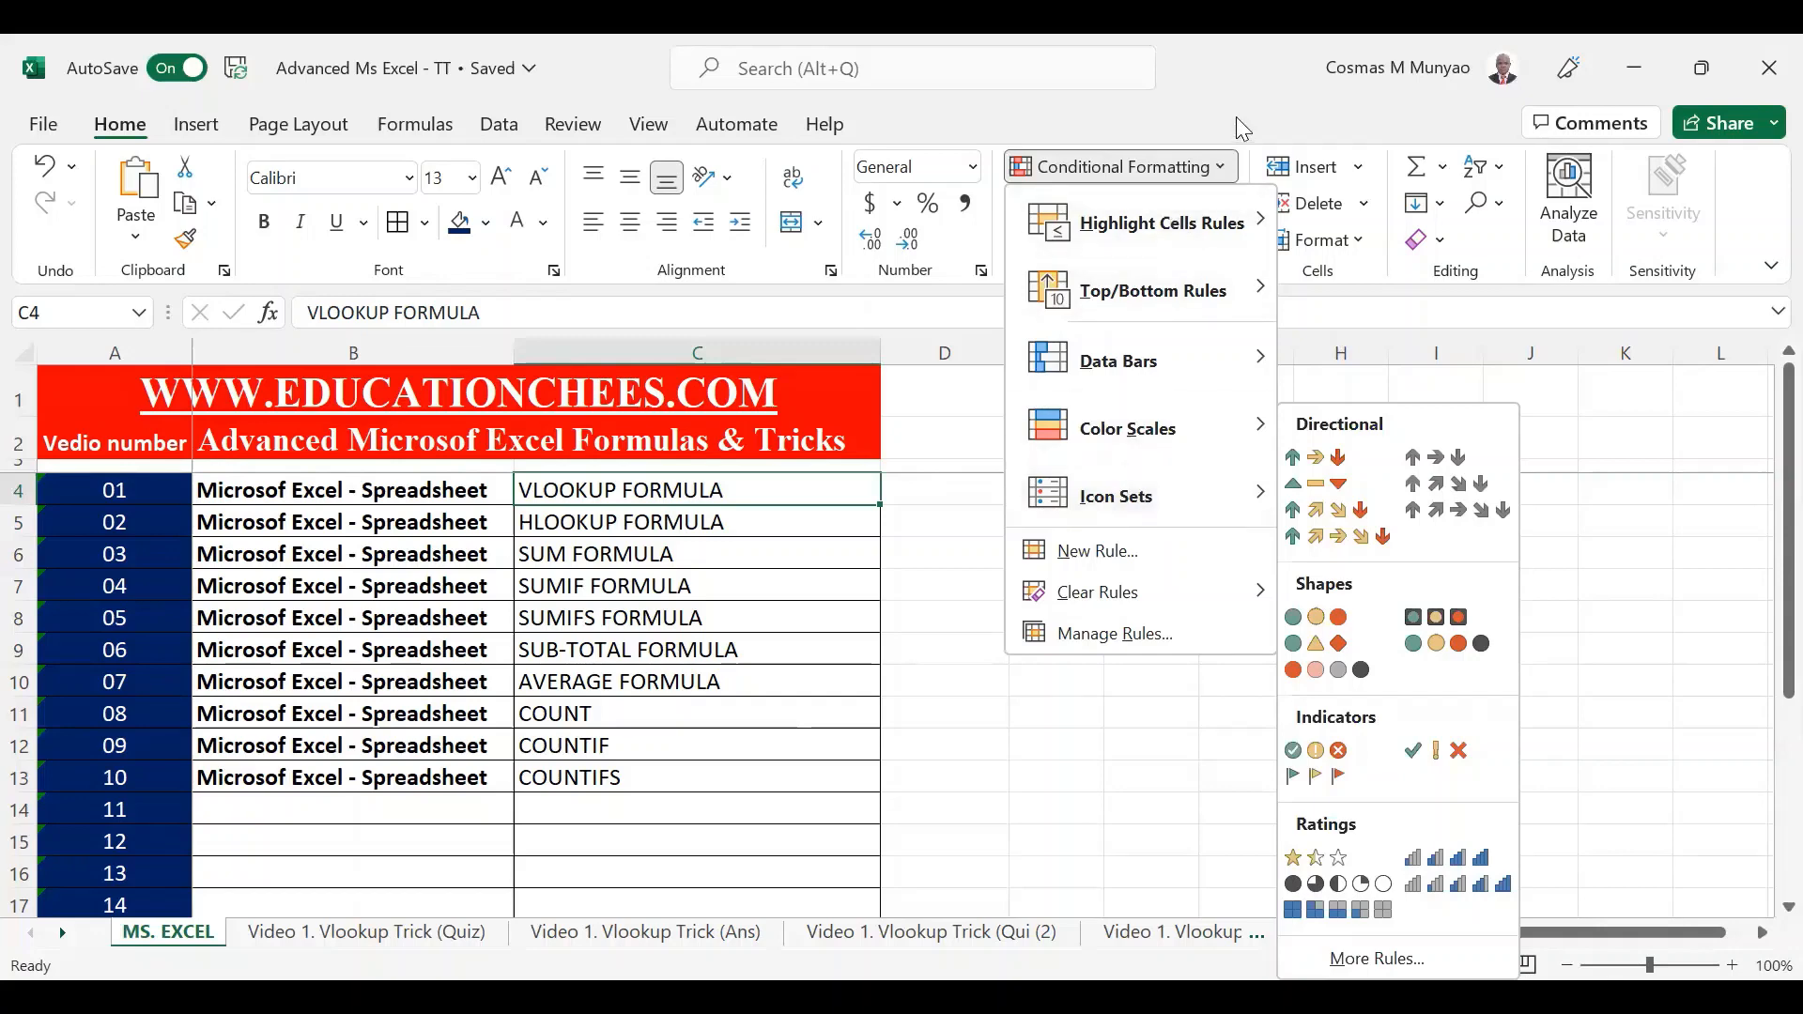
pyautogui.click(1211, 166)
pyautogui.click(1156, 204)
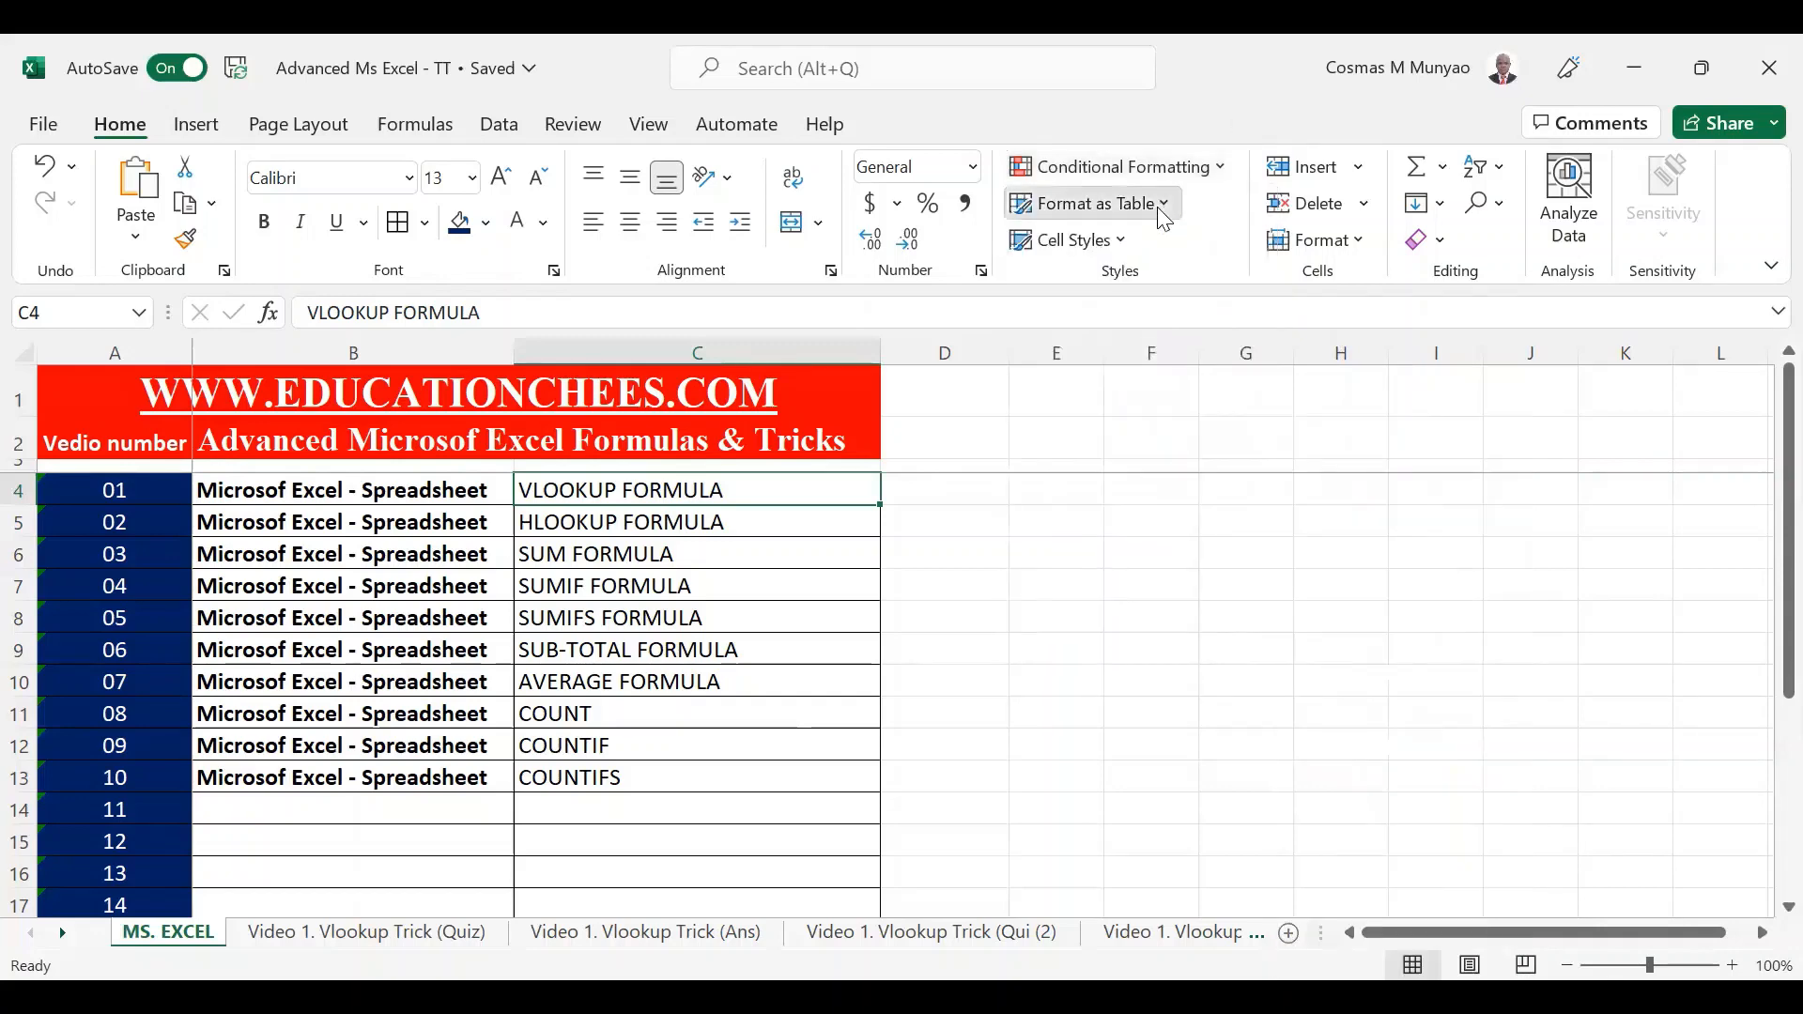
pyautogui.scroll(-2, 1195, 520)
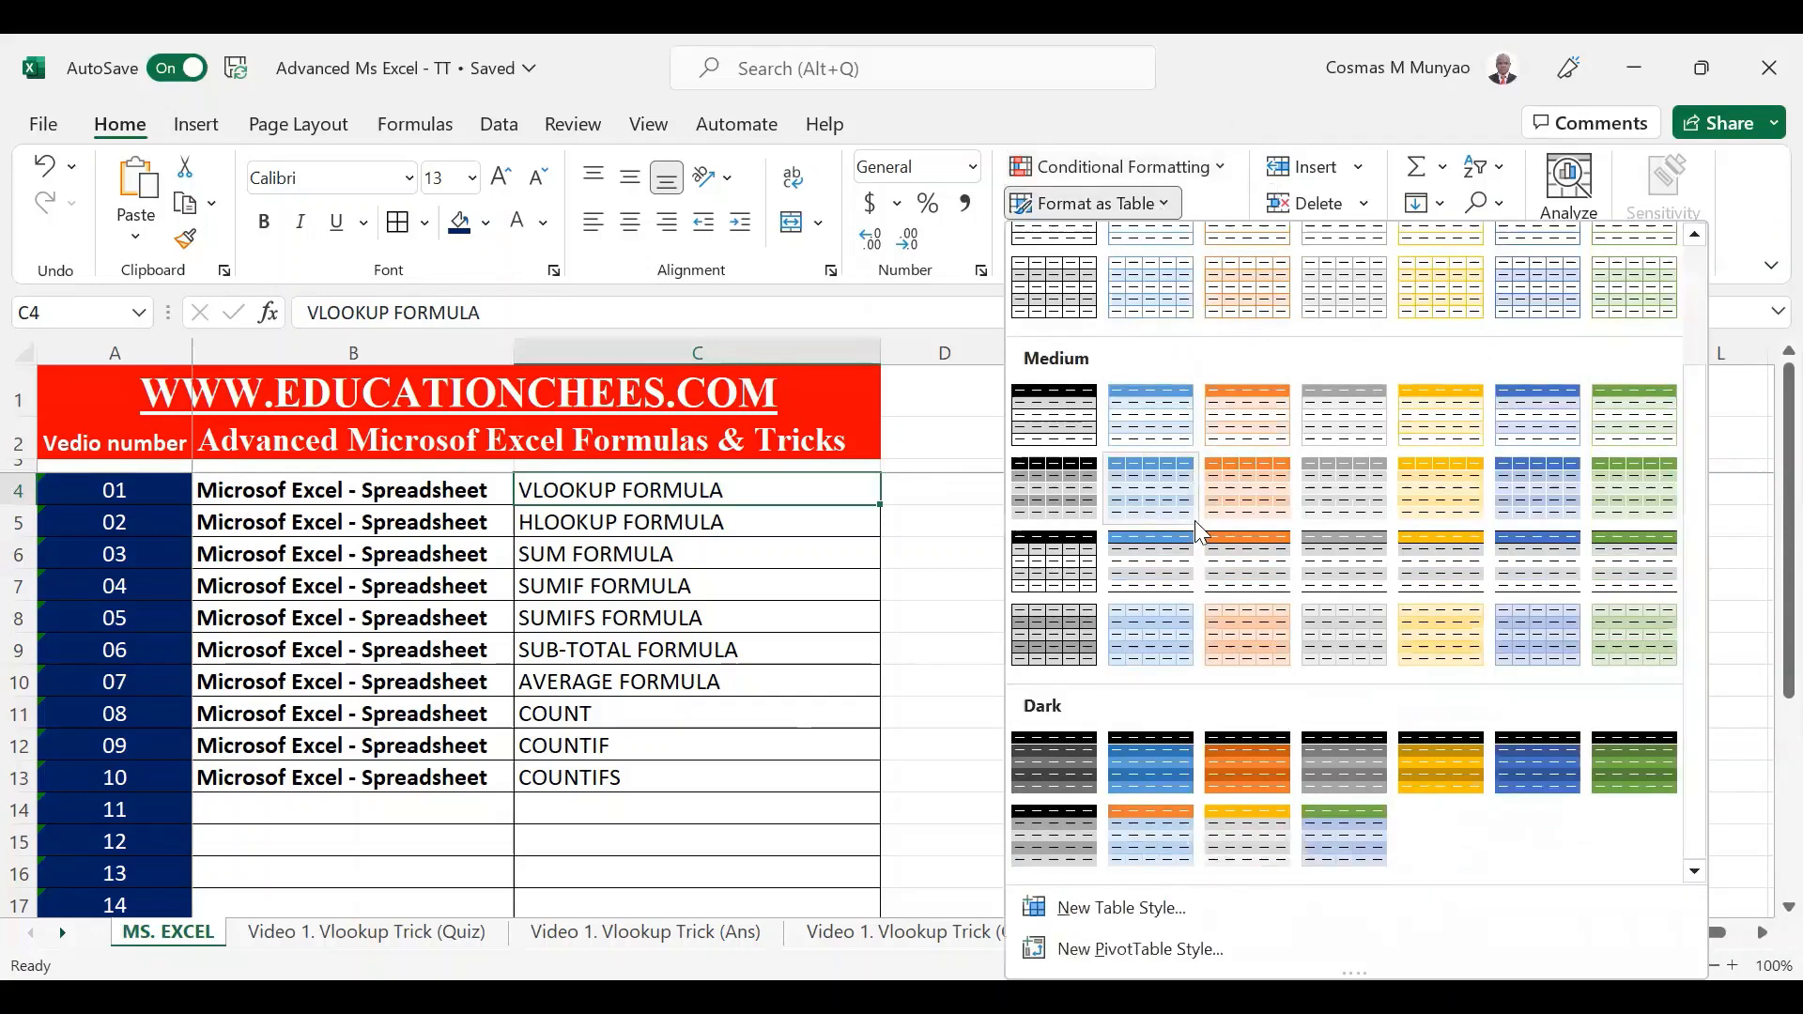
pyautogui.scroll(2, 1194, 521)
pyautogui.scroll(-2, 1194, 521)
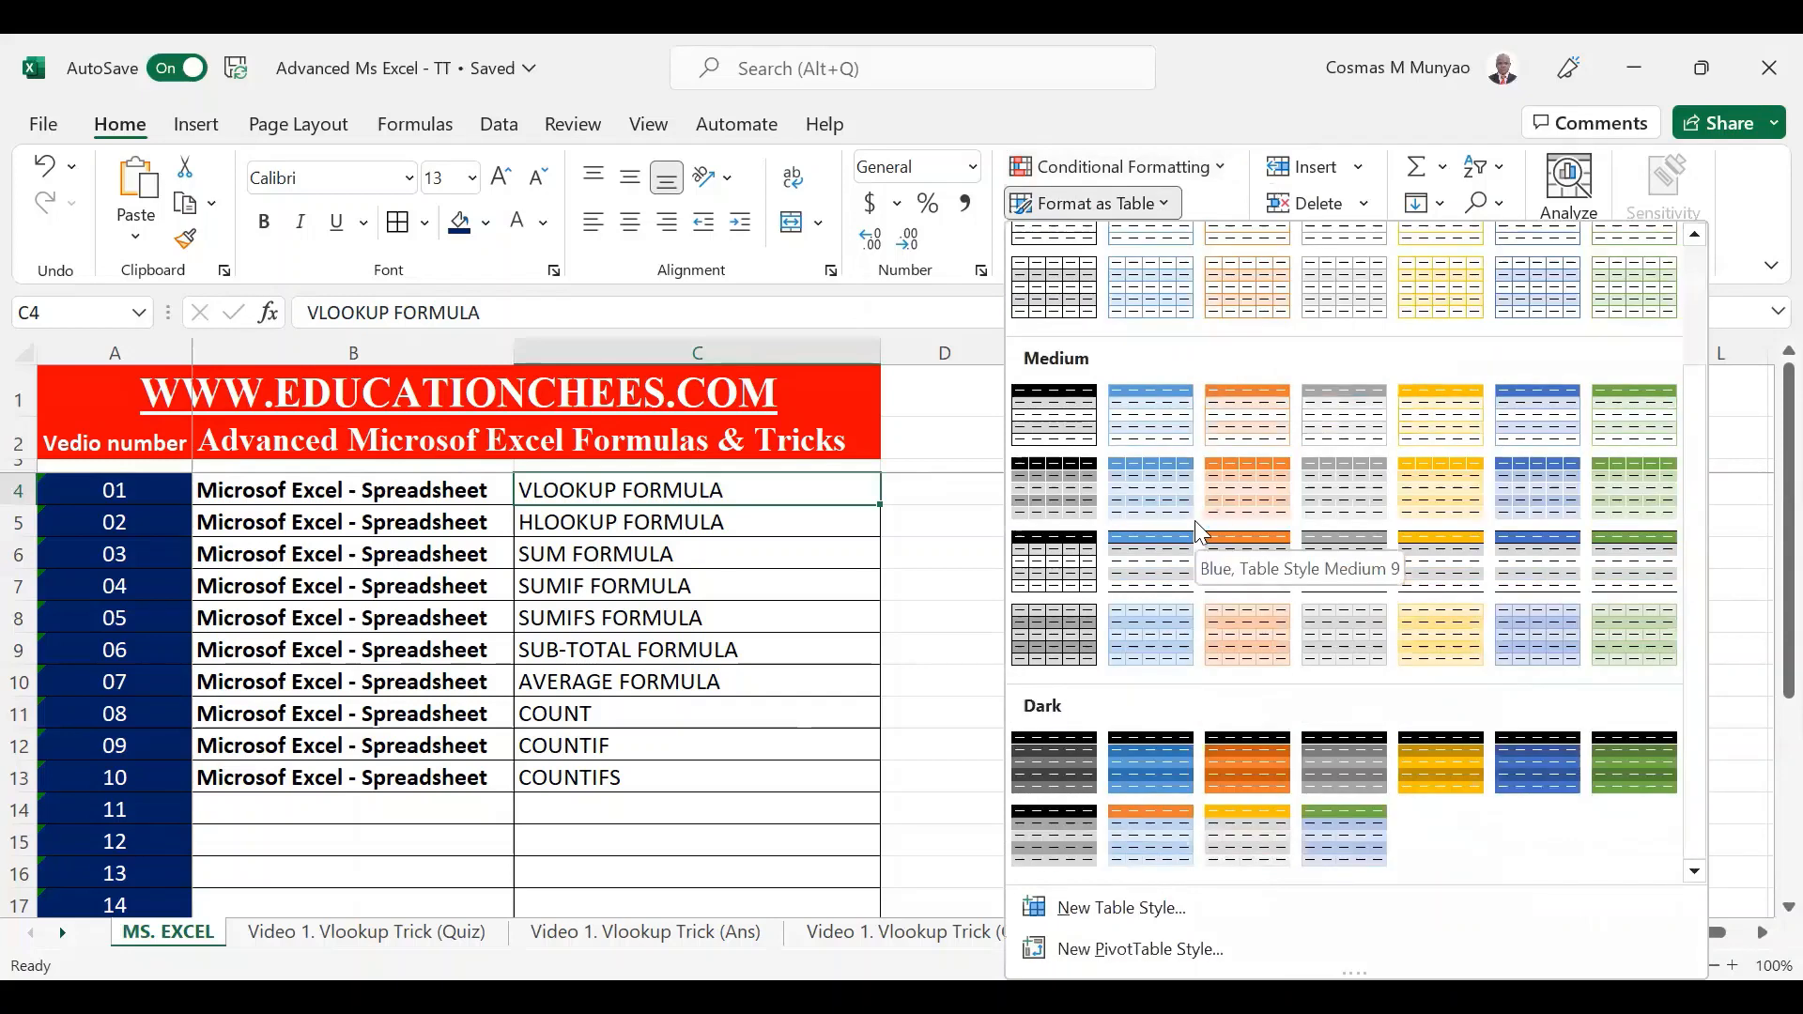
pyautogui.scroll(2, 1194, 520)
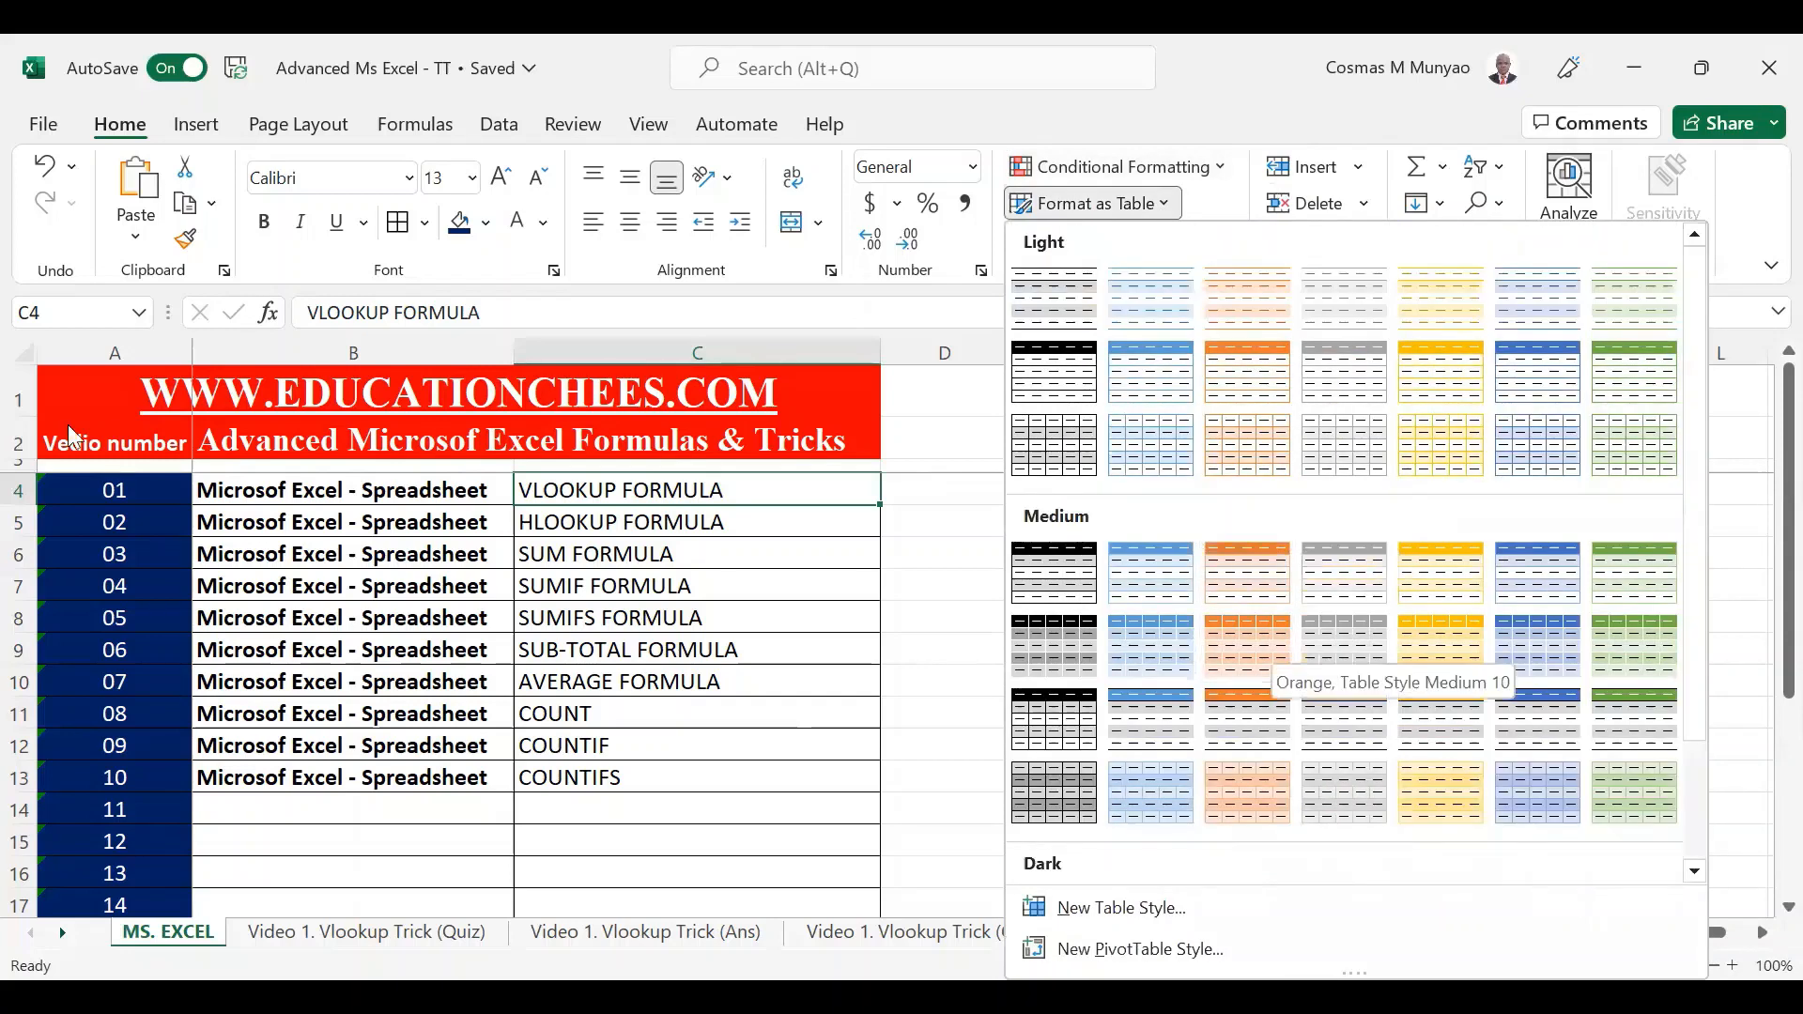
# Try formatting A4:C14 as a table in an orange Light style without headers, and undo the table formatting.
pyautogui.click(1275, 646)
pyautogui.moveTo(166, 483); pyautogui.dragTo(614, 809)
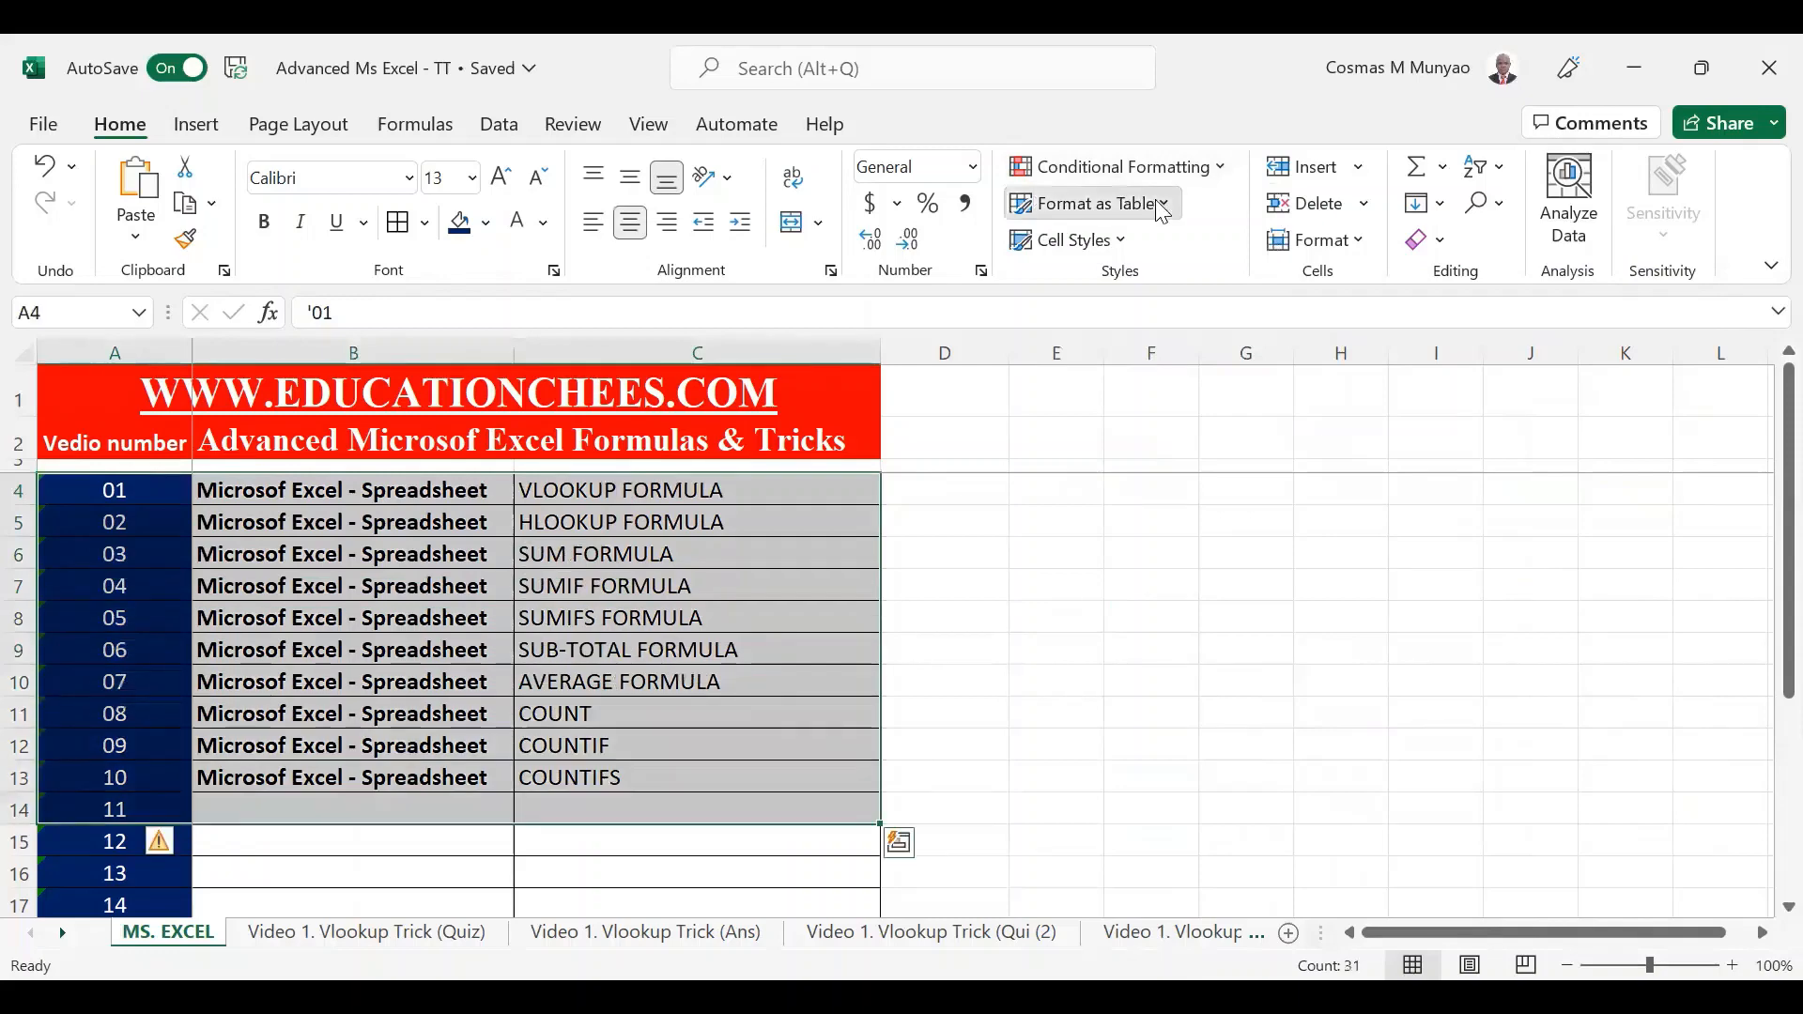
pyautogui.click(1089, 203)
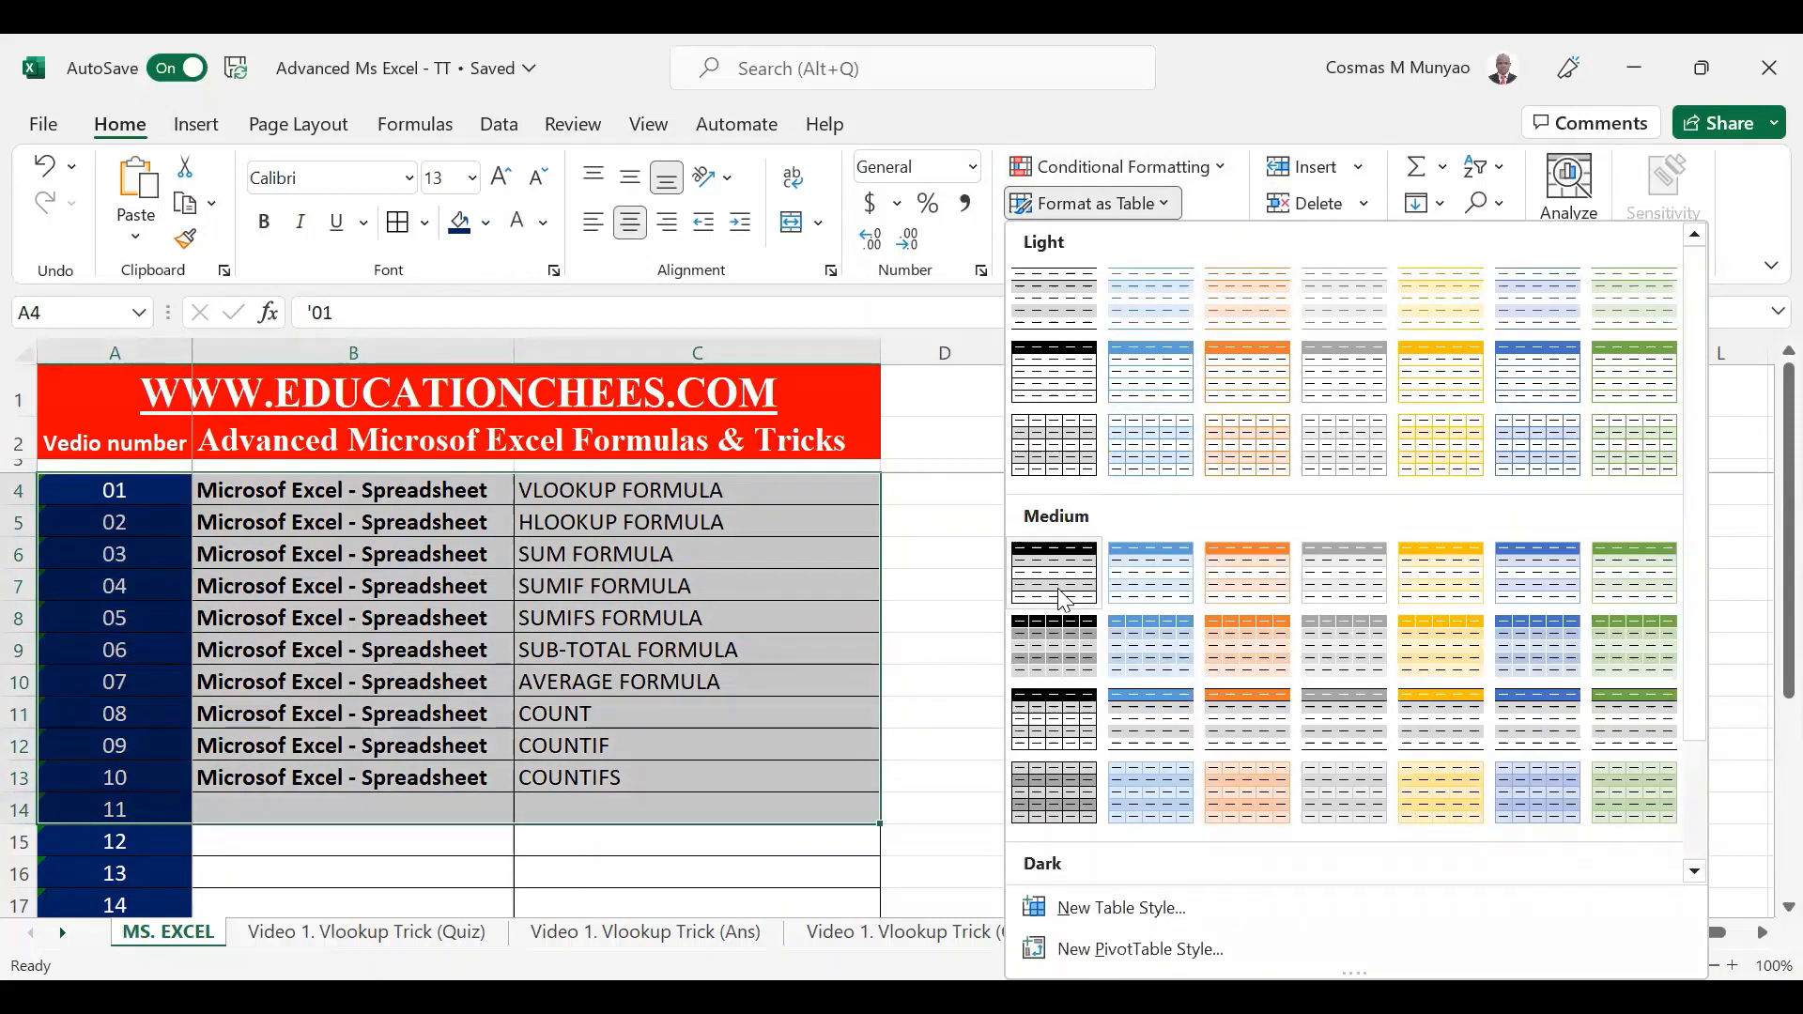
pyautogui.click(1234, 379)
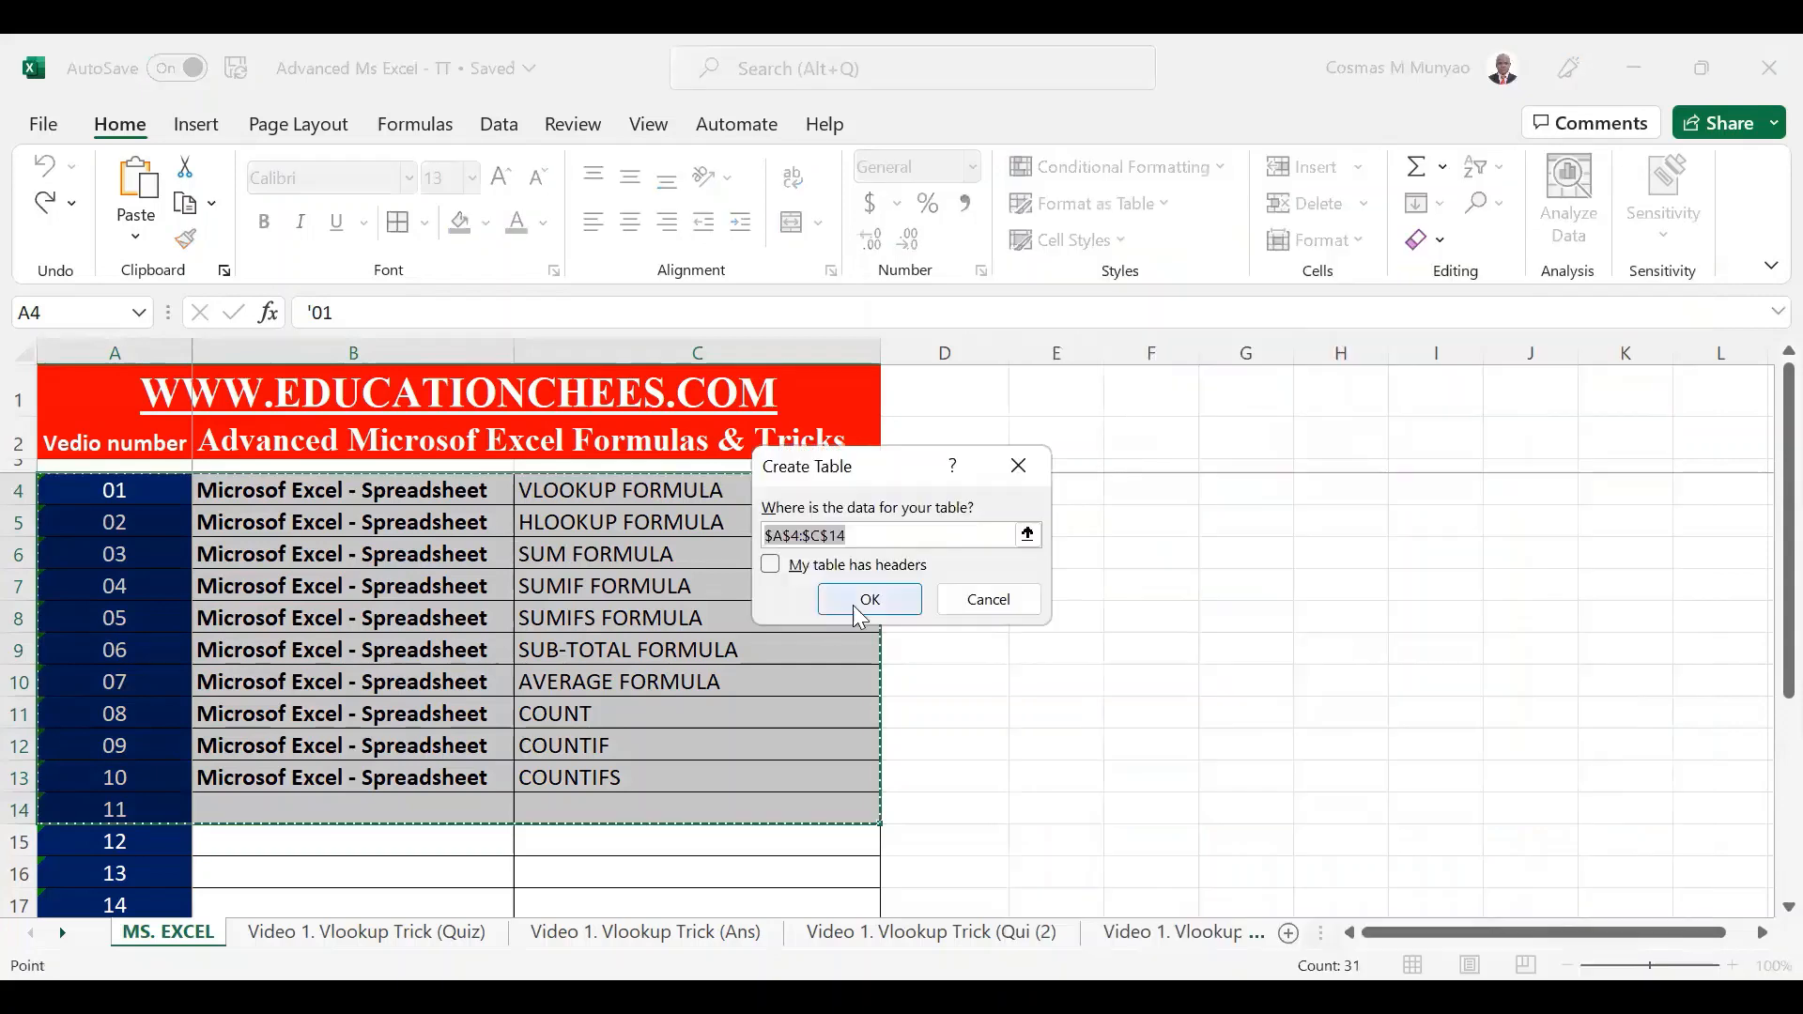
pyautogui.click(871, 601)
pyautogui.click(691, 624)
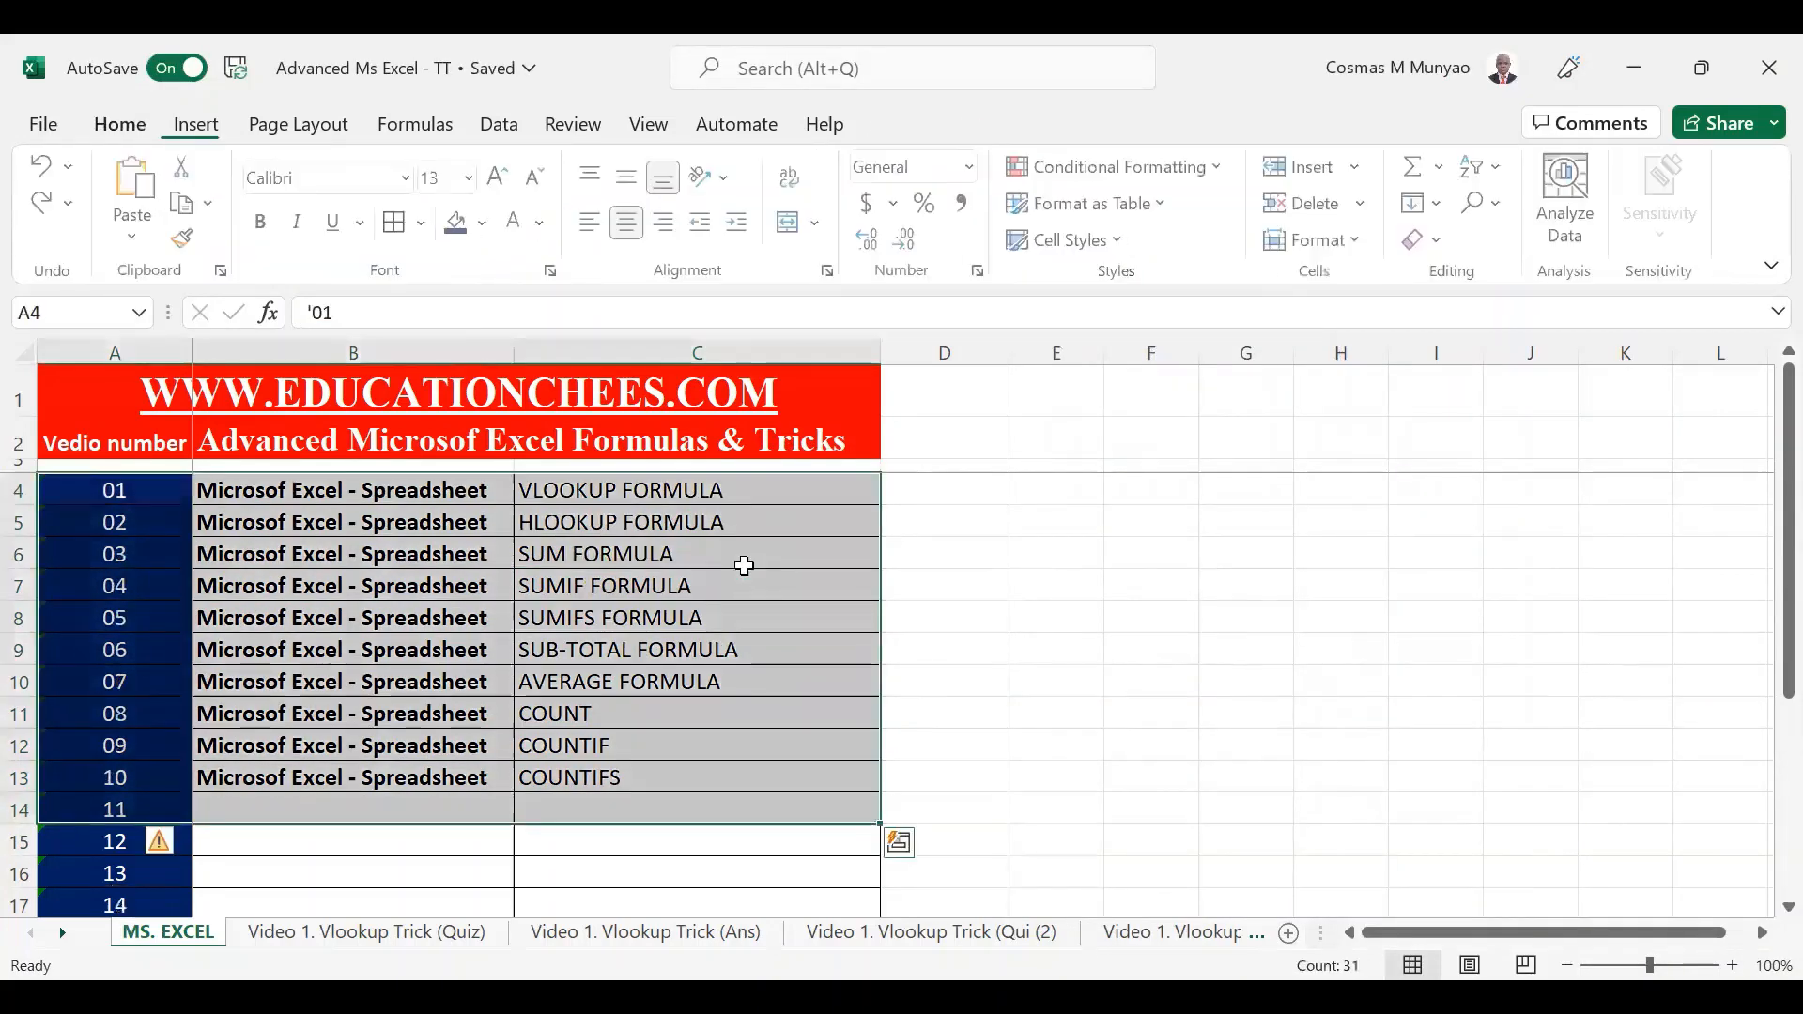
pyautogui.hotkey('ctrl', 'z')
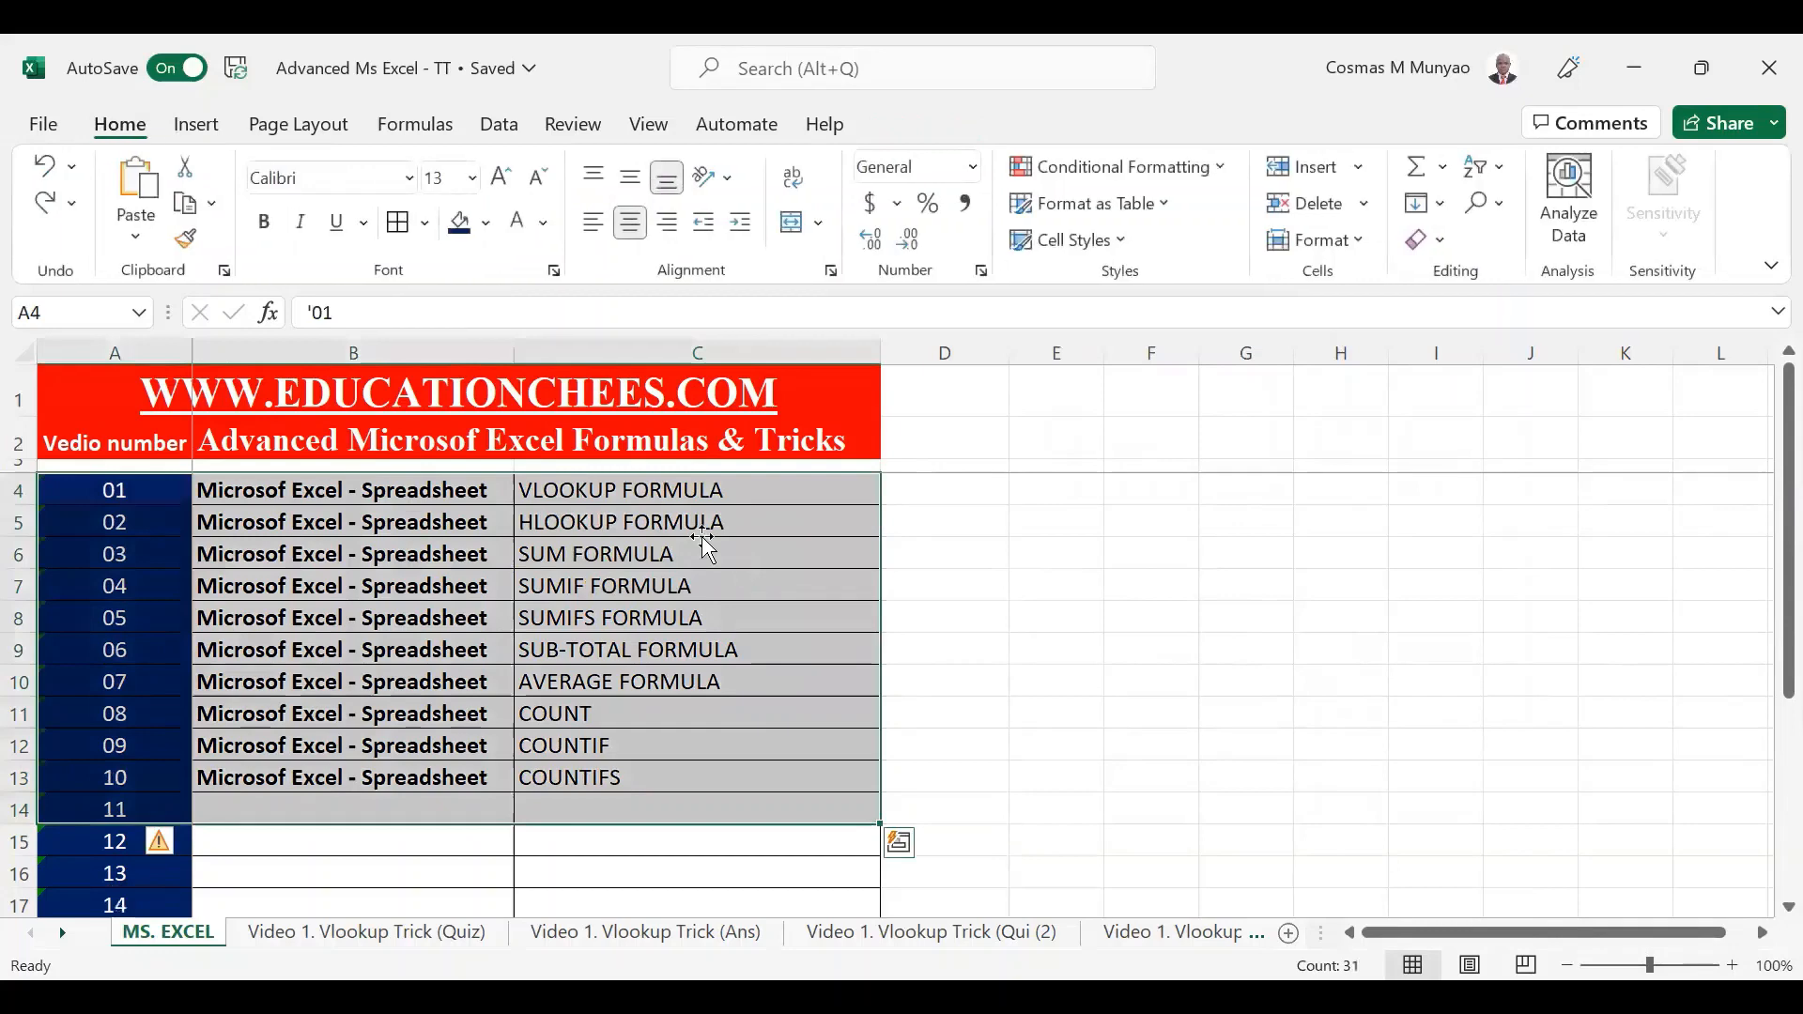
pyautogui.click(1120, 241)
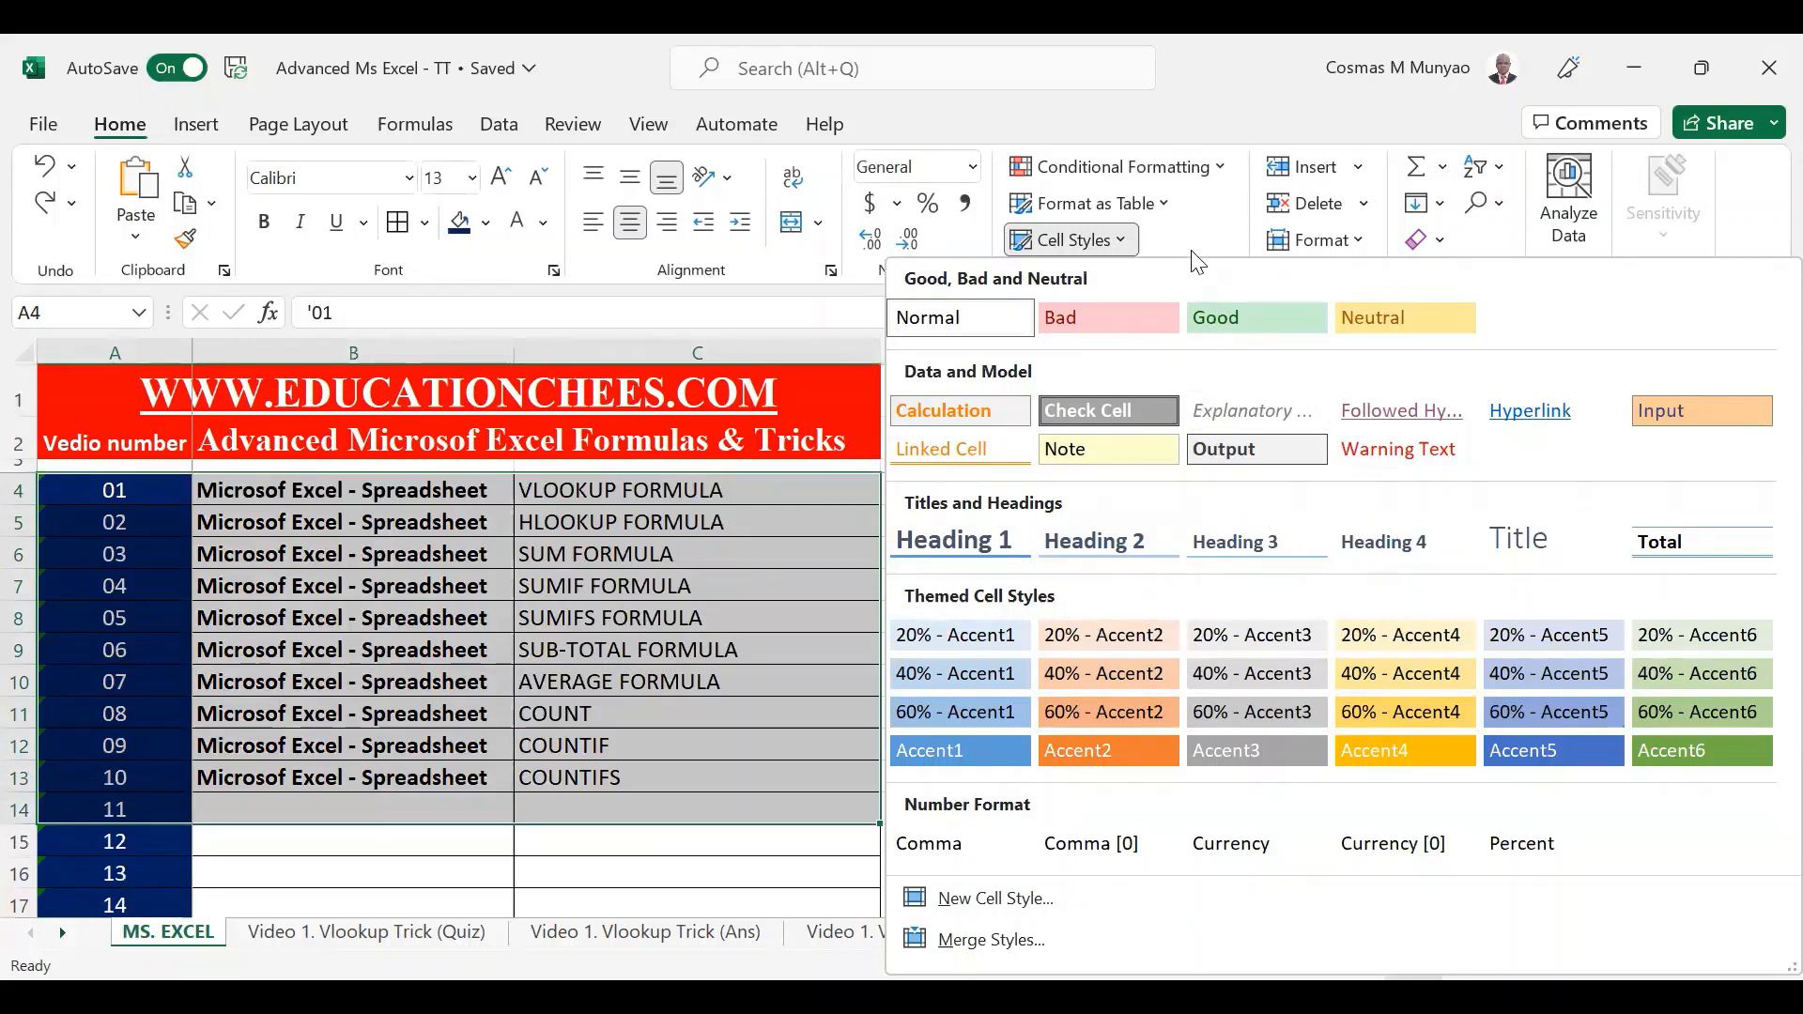
pyautogui.click(1194, 222)
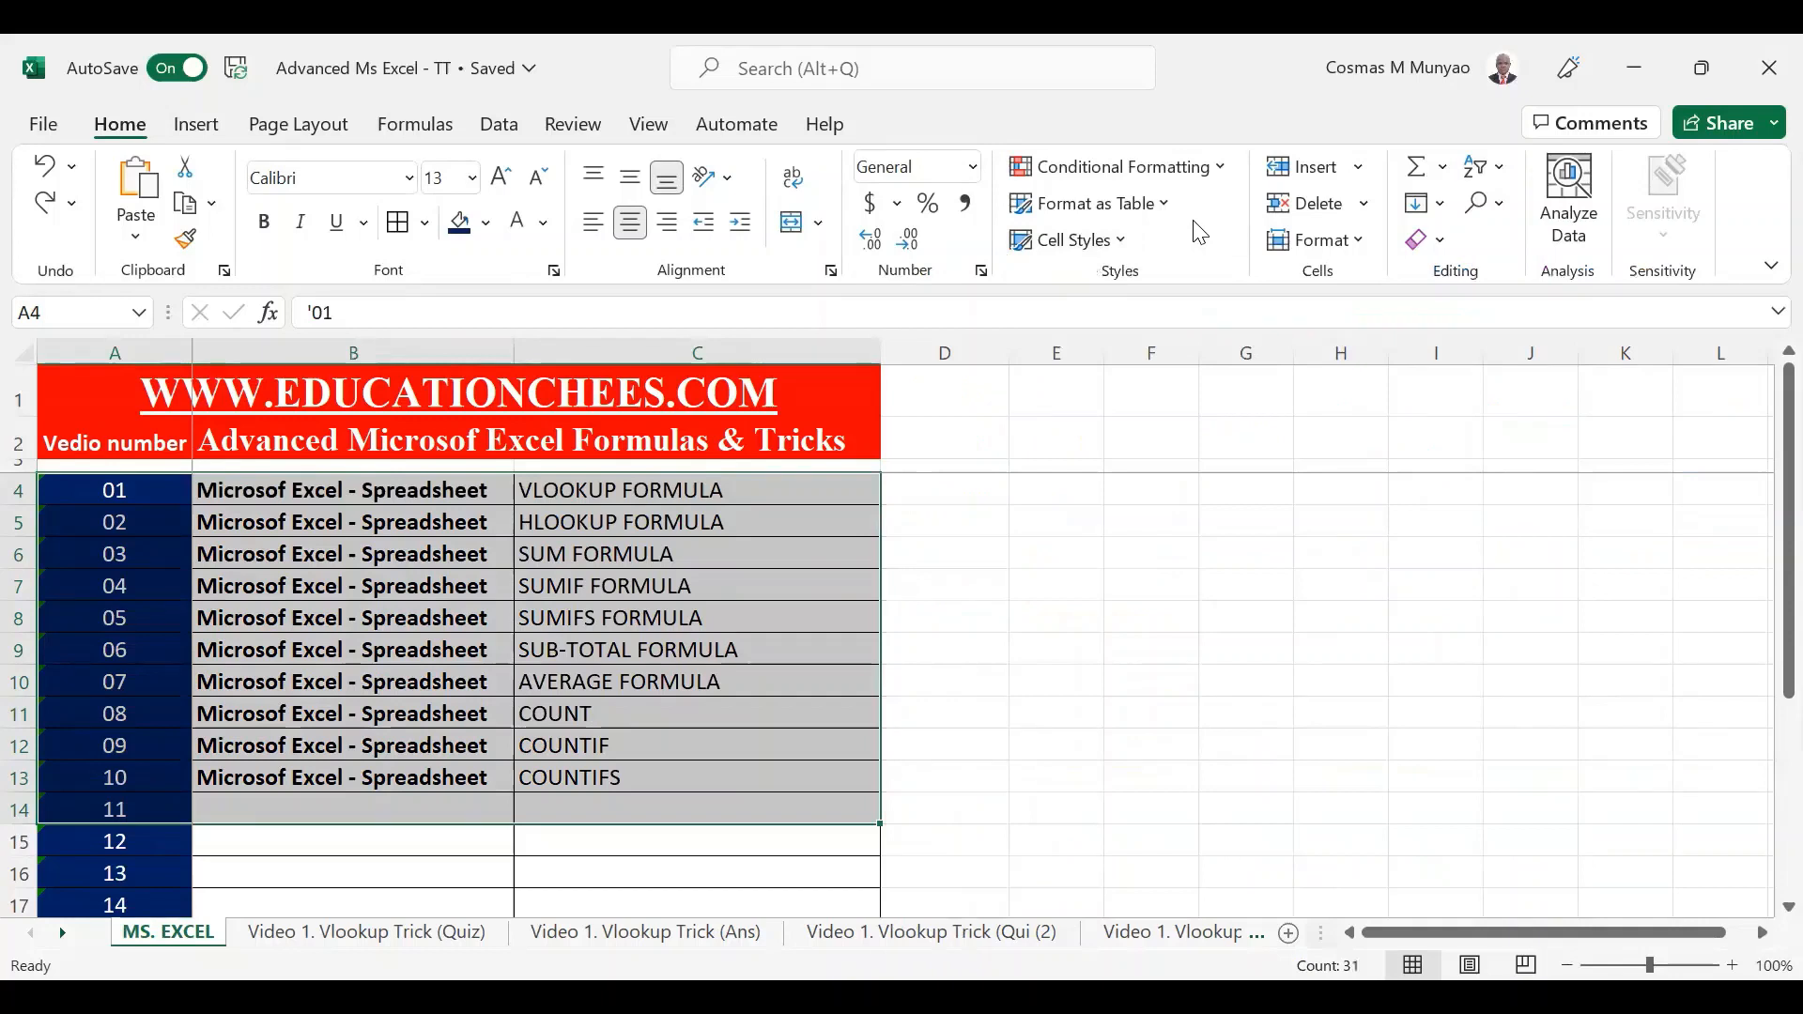
pyautogui.click(1444, 169)
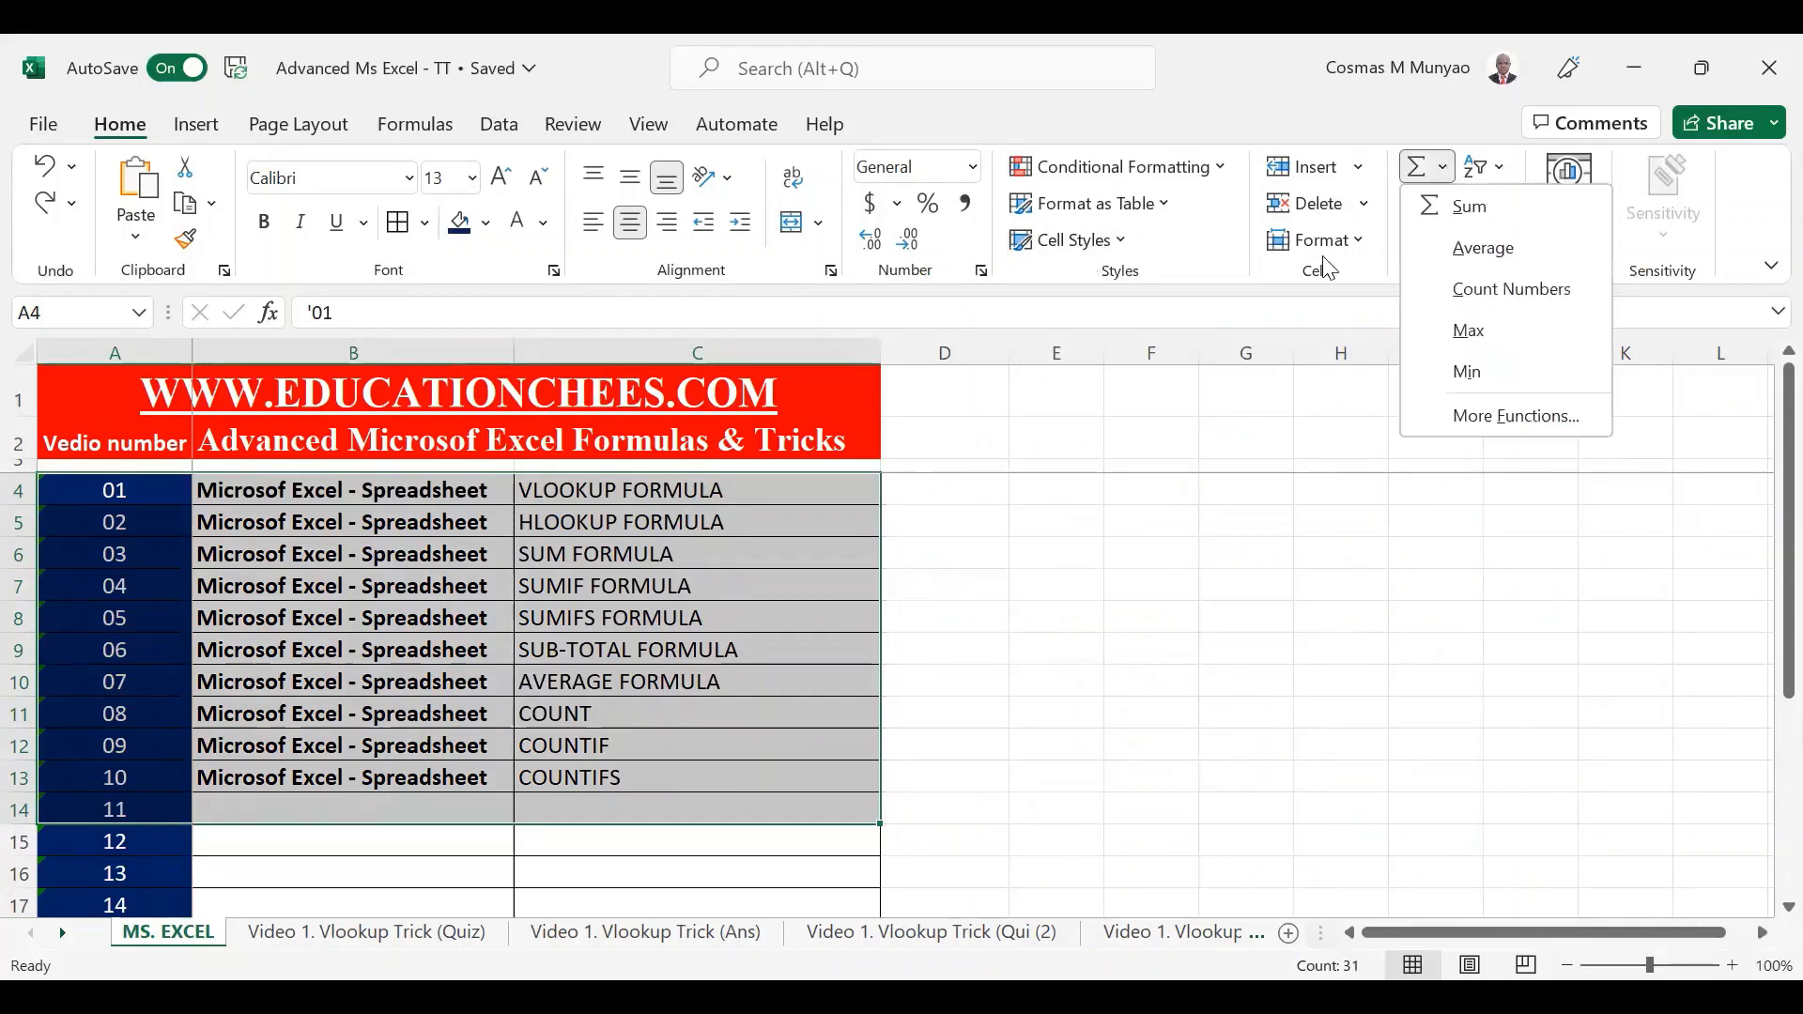
pyautogui.click(1341, 277)
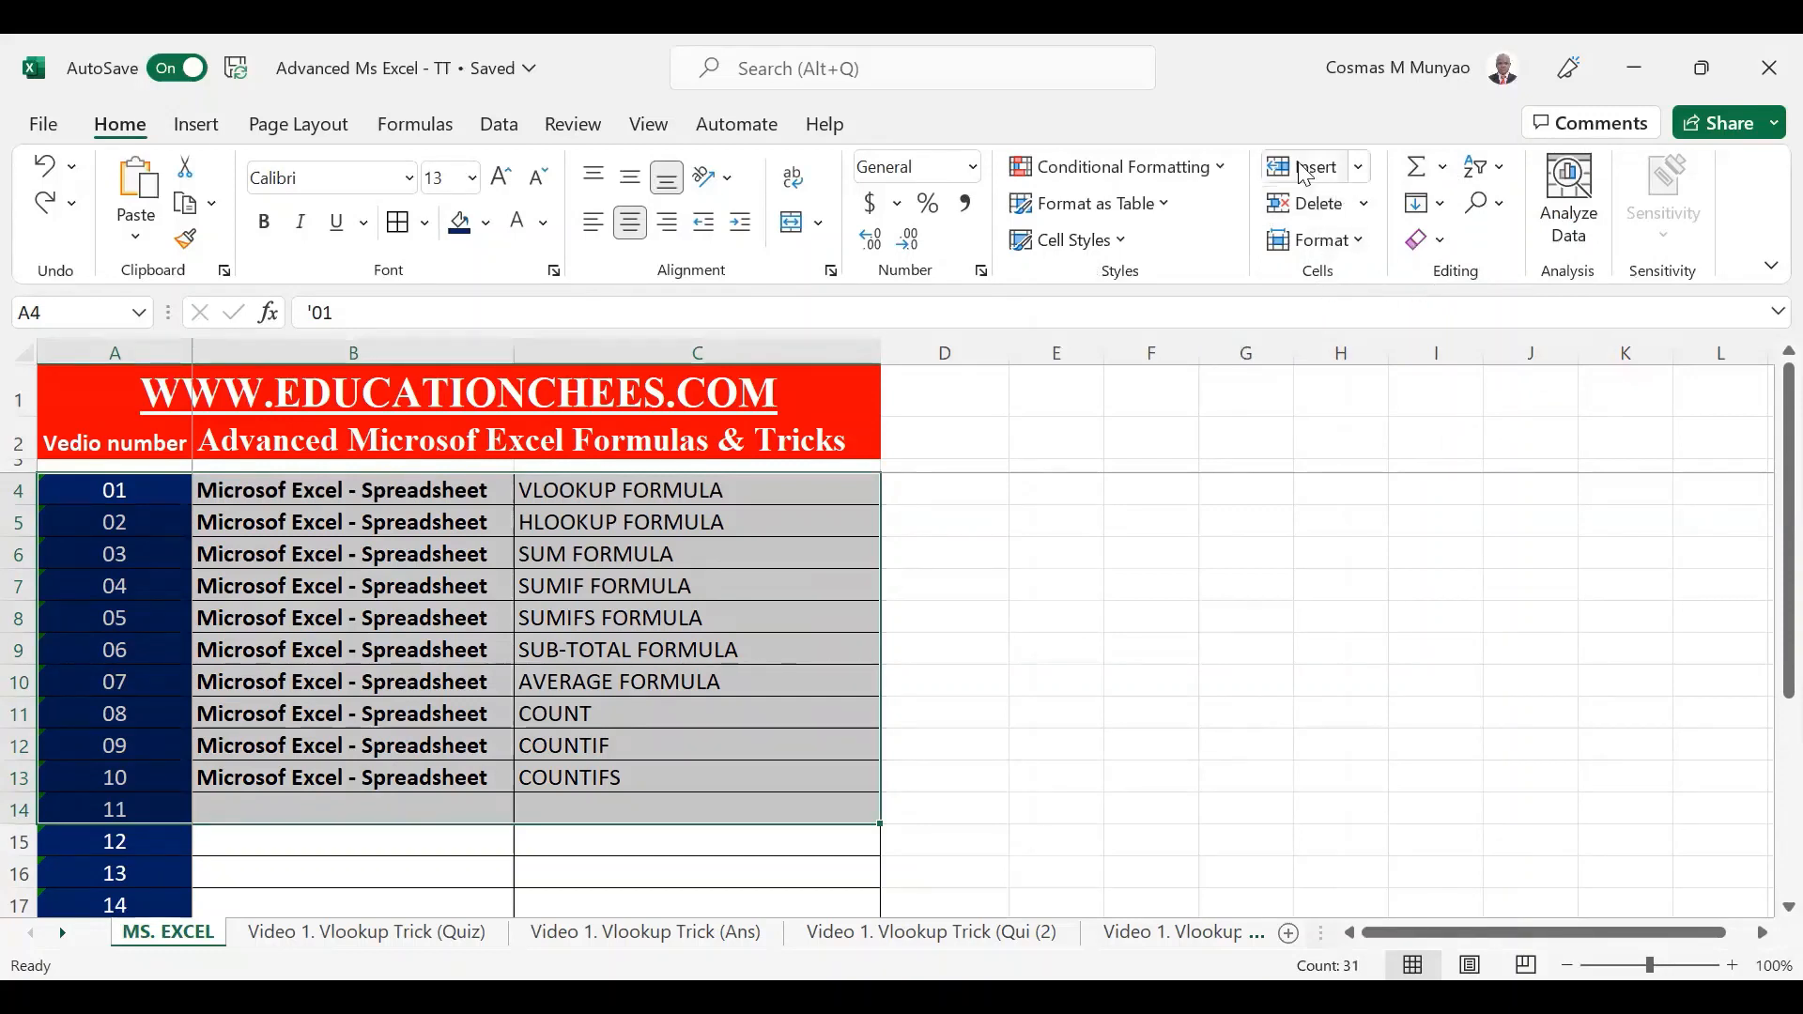
pyautogui.click(991, 520)
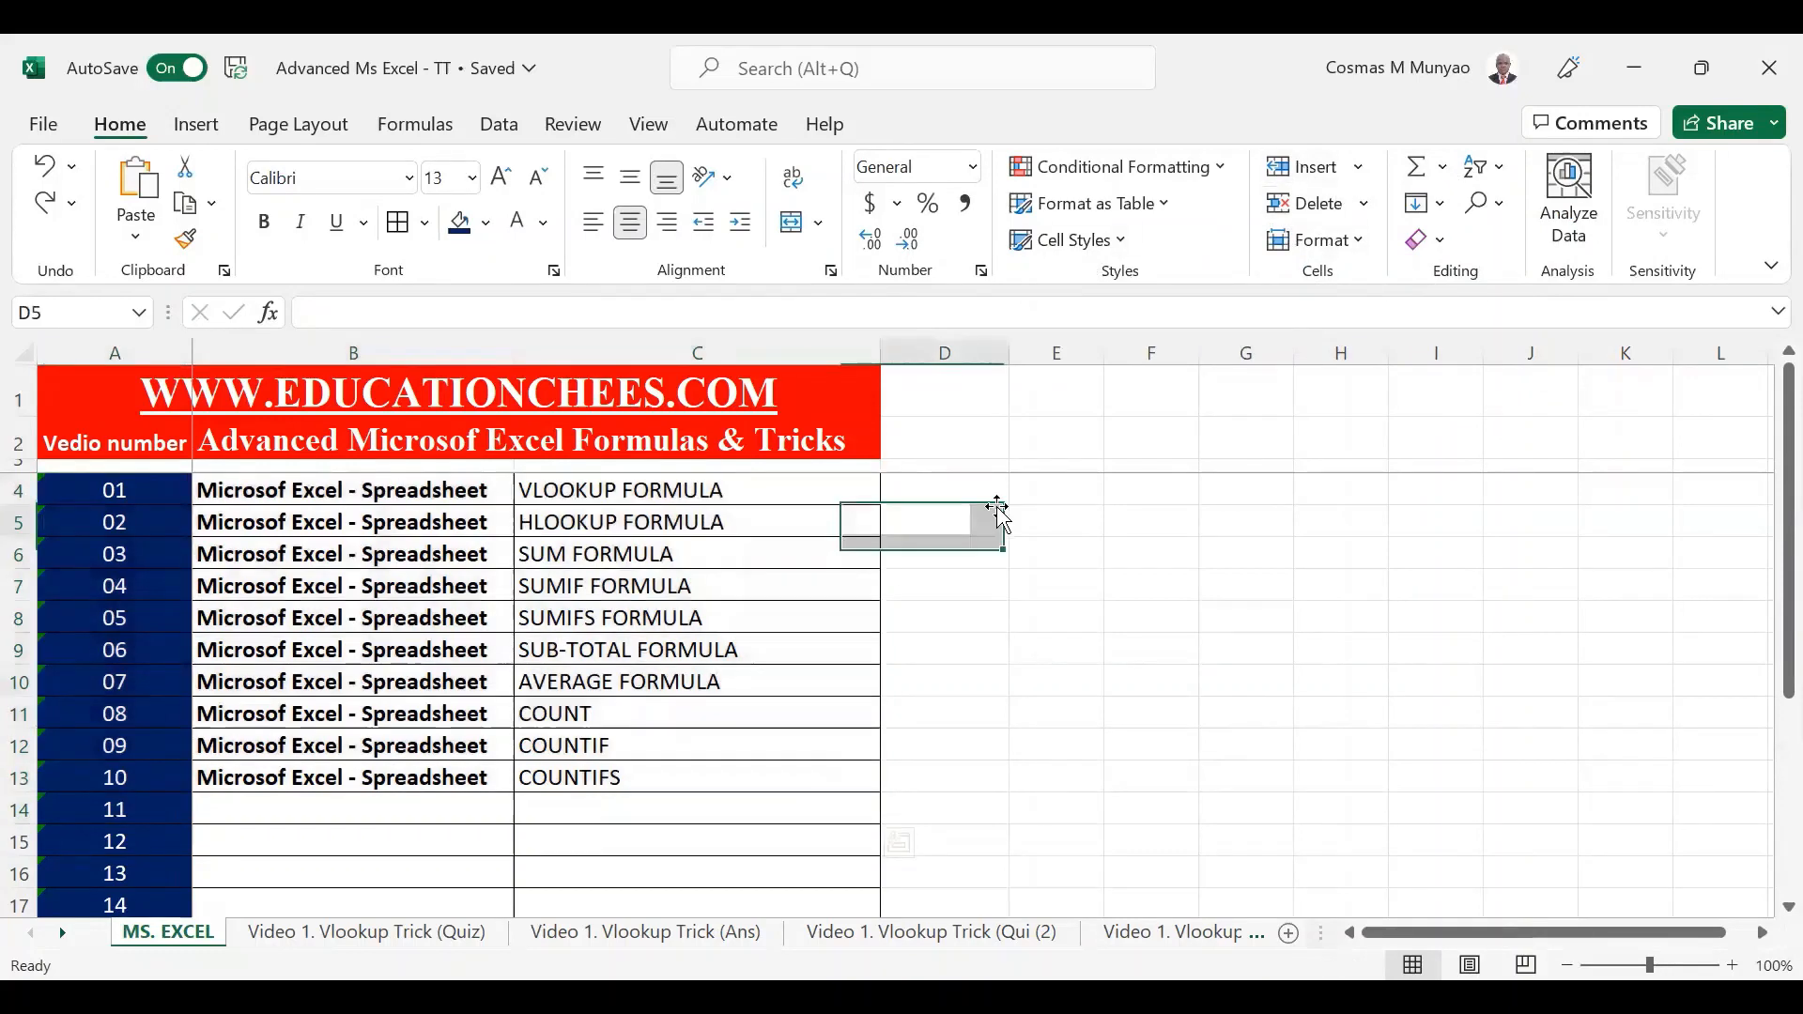
pyautogui.moveTo(1178, 512); pyautogui.dragTo(1164, 714)
pyautogui.click(1204, 616)
pyautogui.click(1207, 581)
pyautogui.click(1155, 554)
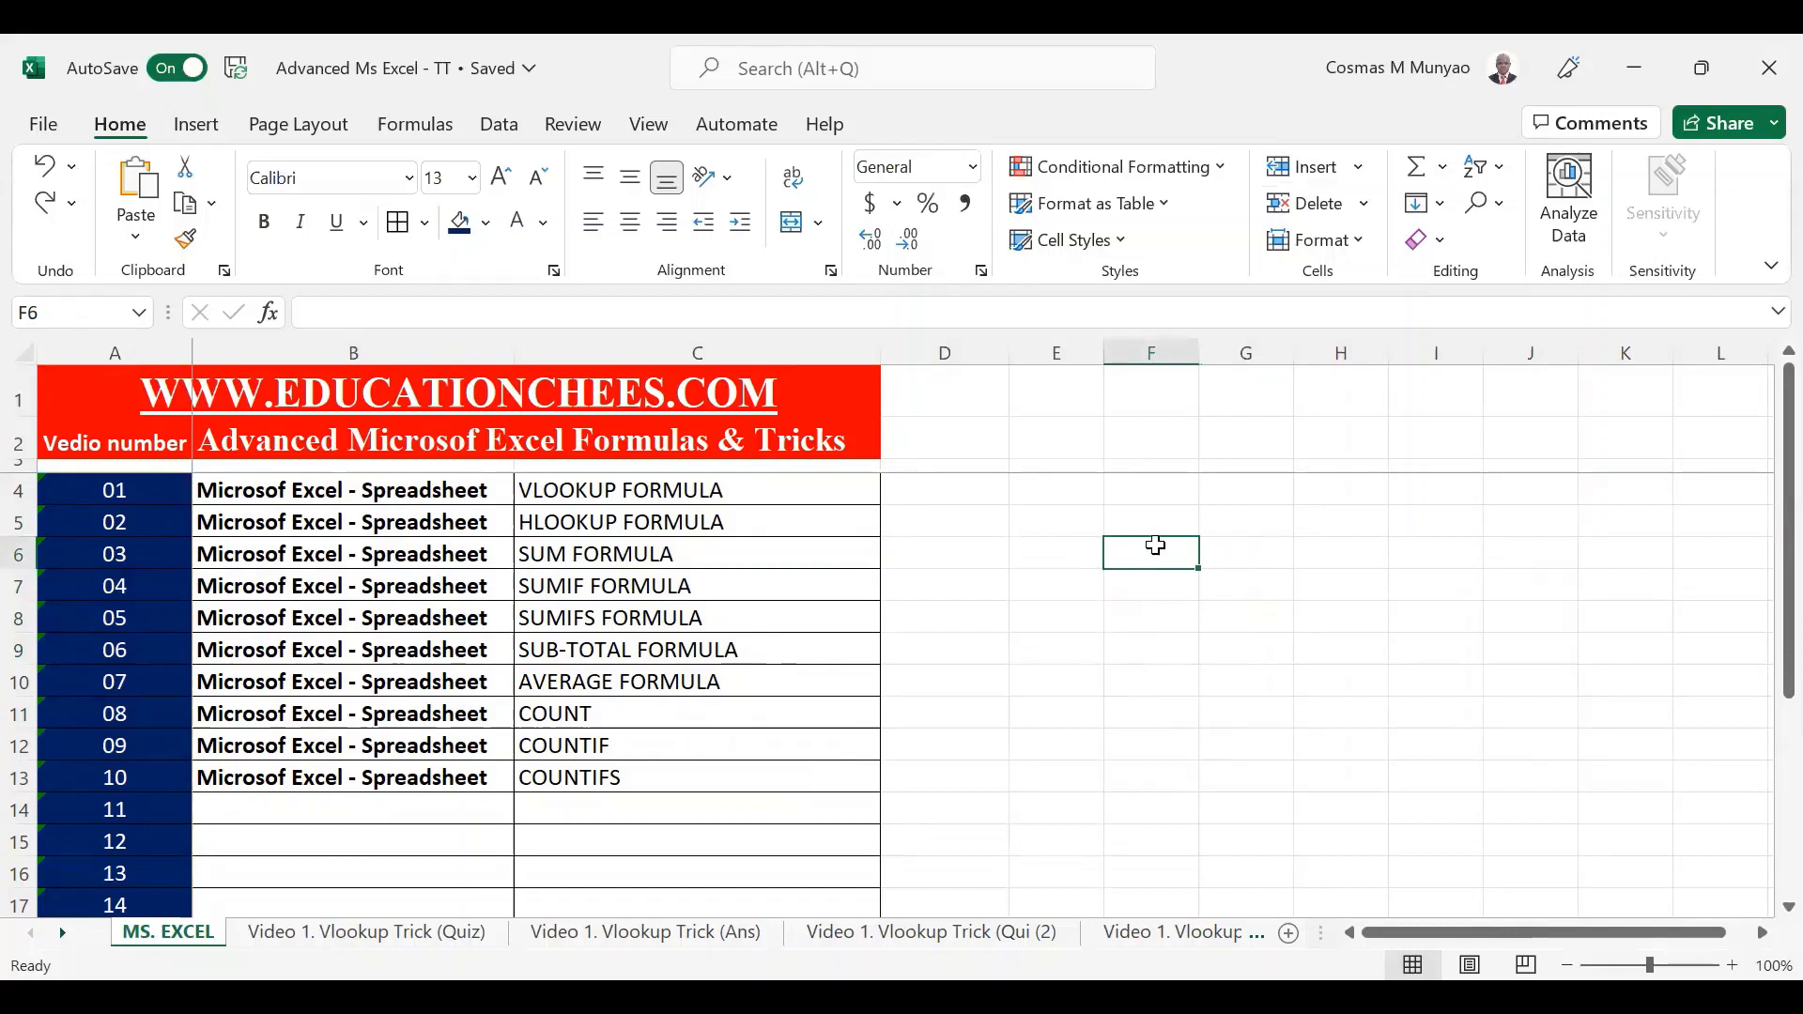
pyautogui.moveTo(1183, 548); pyautogui.dragTo(1296, 571)
pyautogui.click(1180, 553)
pyautogui.doubleClick(1189, 552)
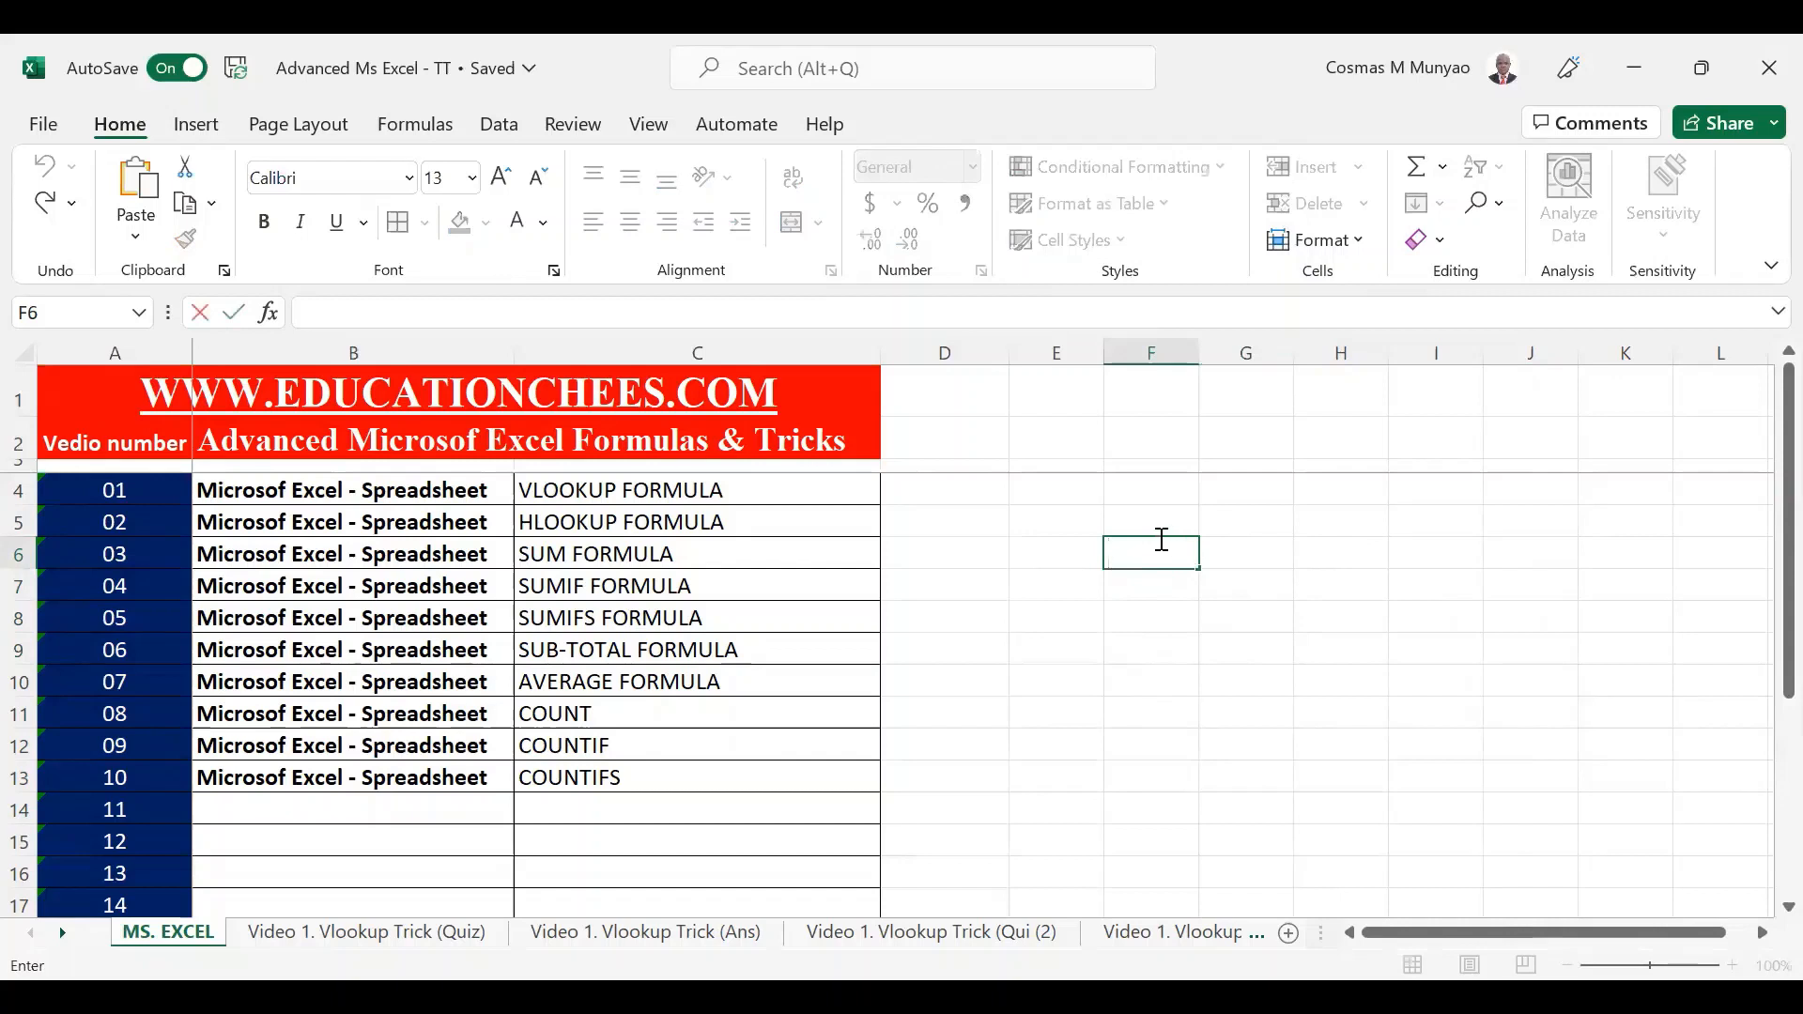
pyautogui.click(1266, 561)
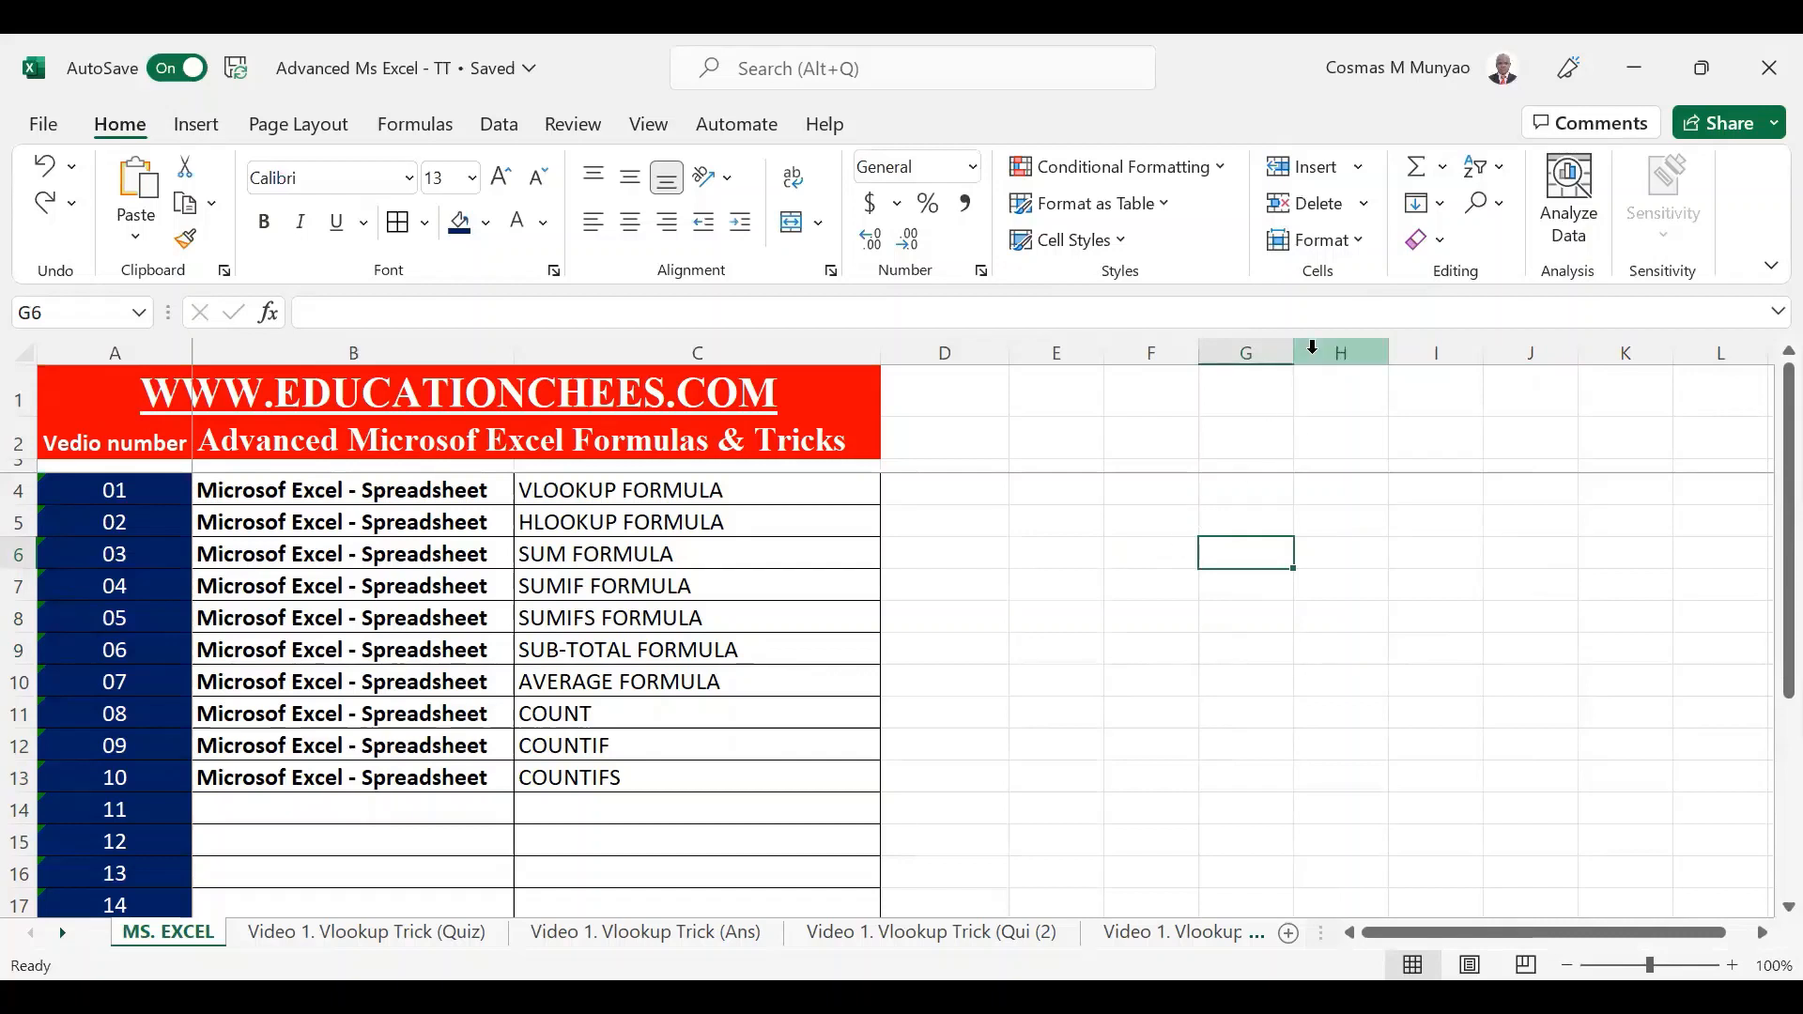
# Hide rows 9 to 11, from SUB-TOTAL FORMULA to COUNT.
pyautogui.click(1363, 246)
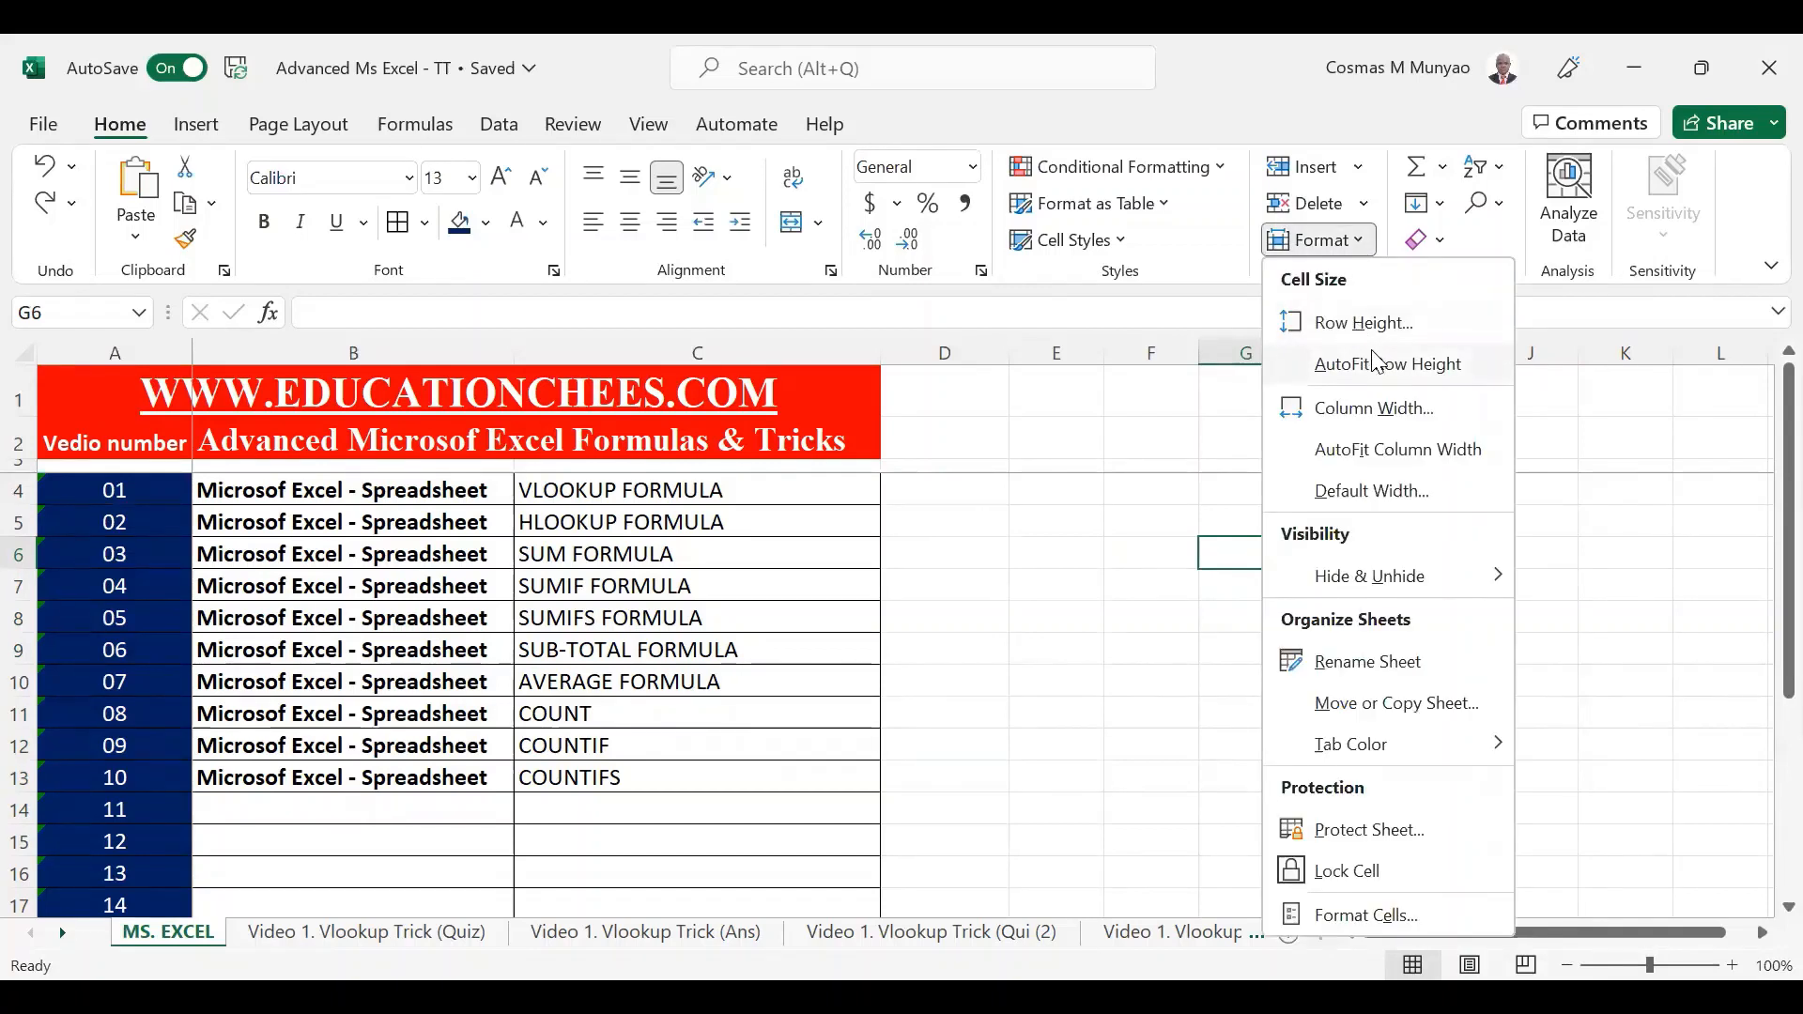
pyautogui.moveTo(1436, 576)
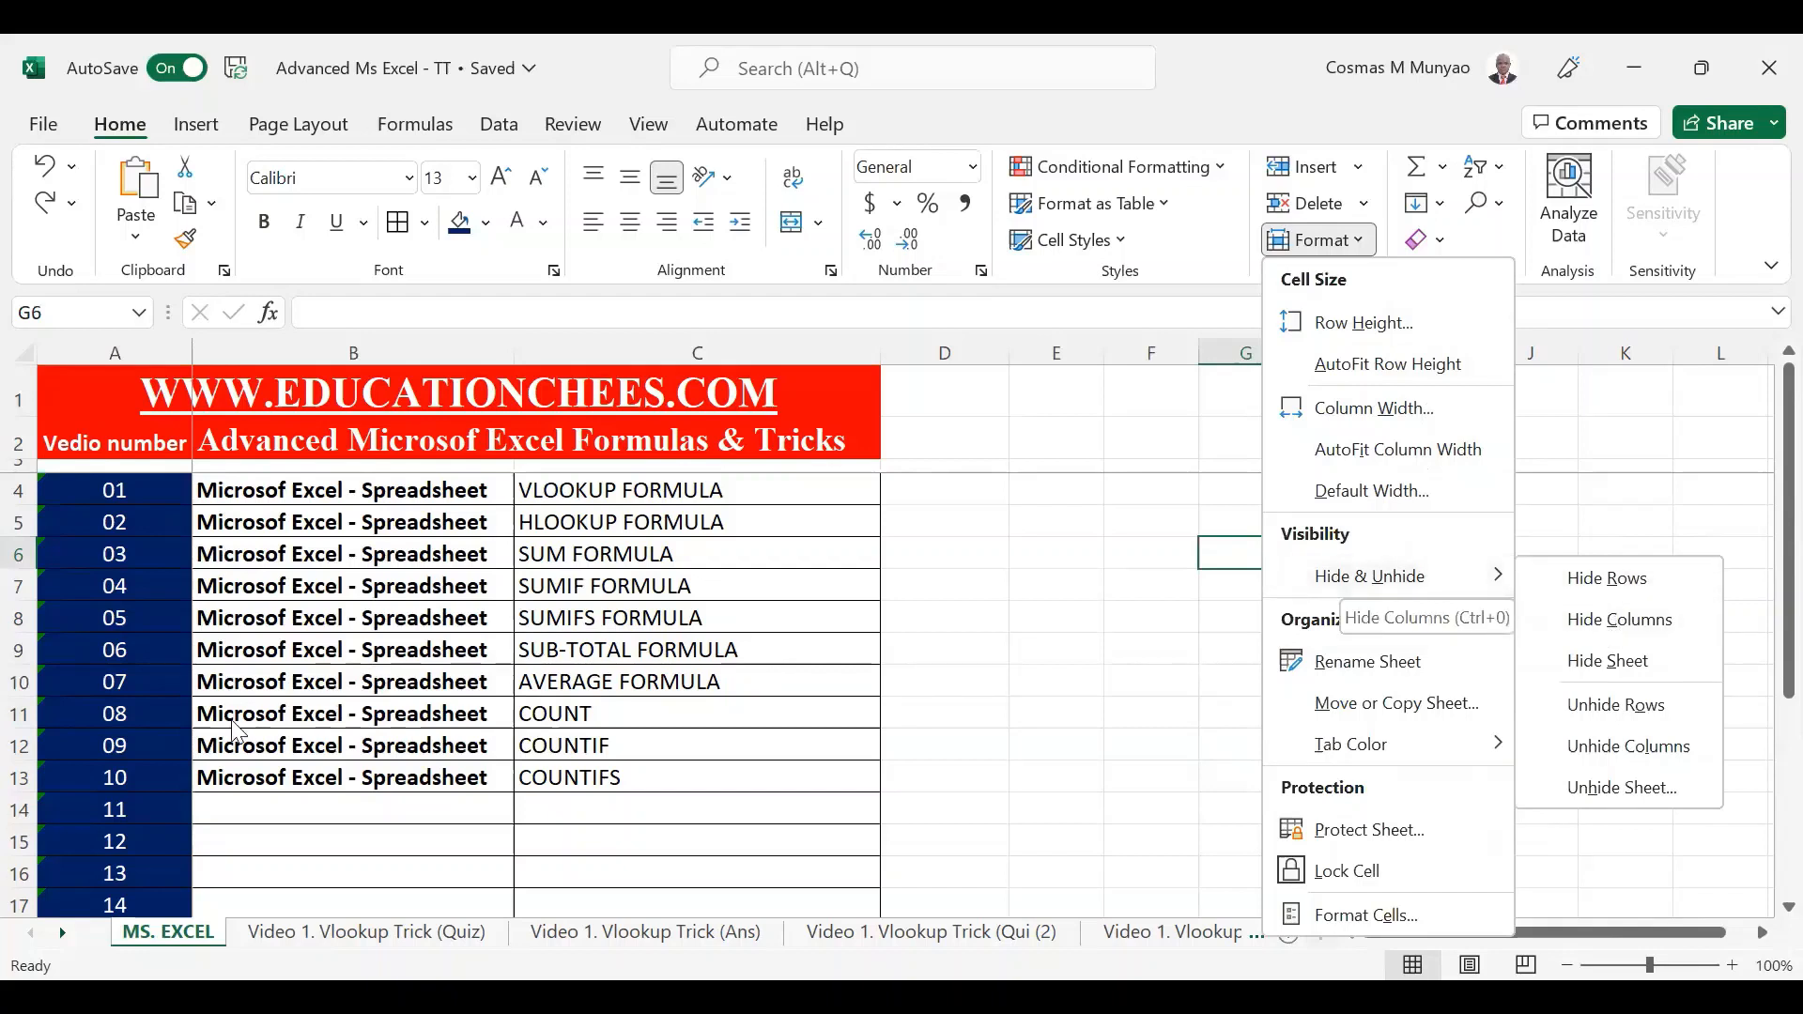
pyautogui.click(93, 657)
pyautogui.moveTo(18, 649); pyautogui.dragTo(19, 714)
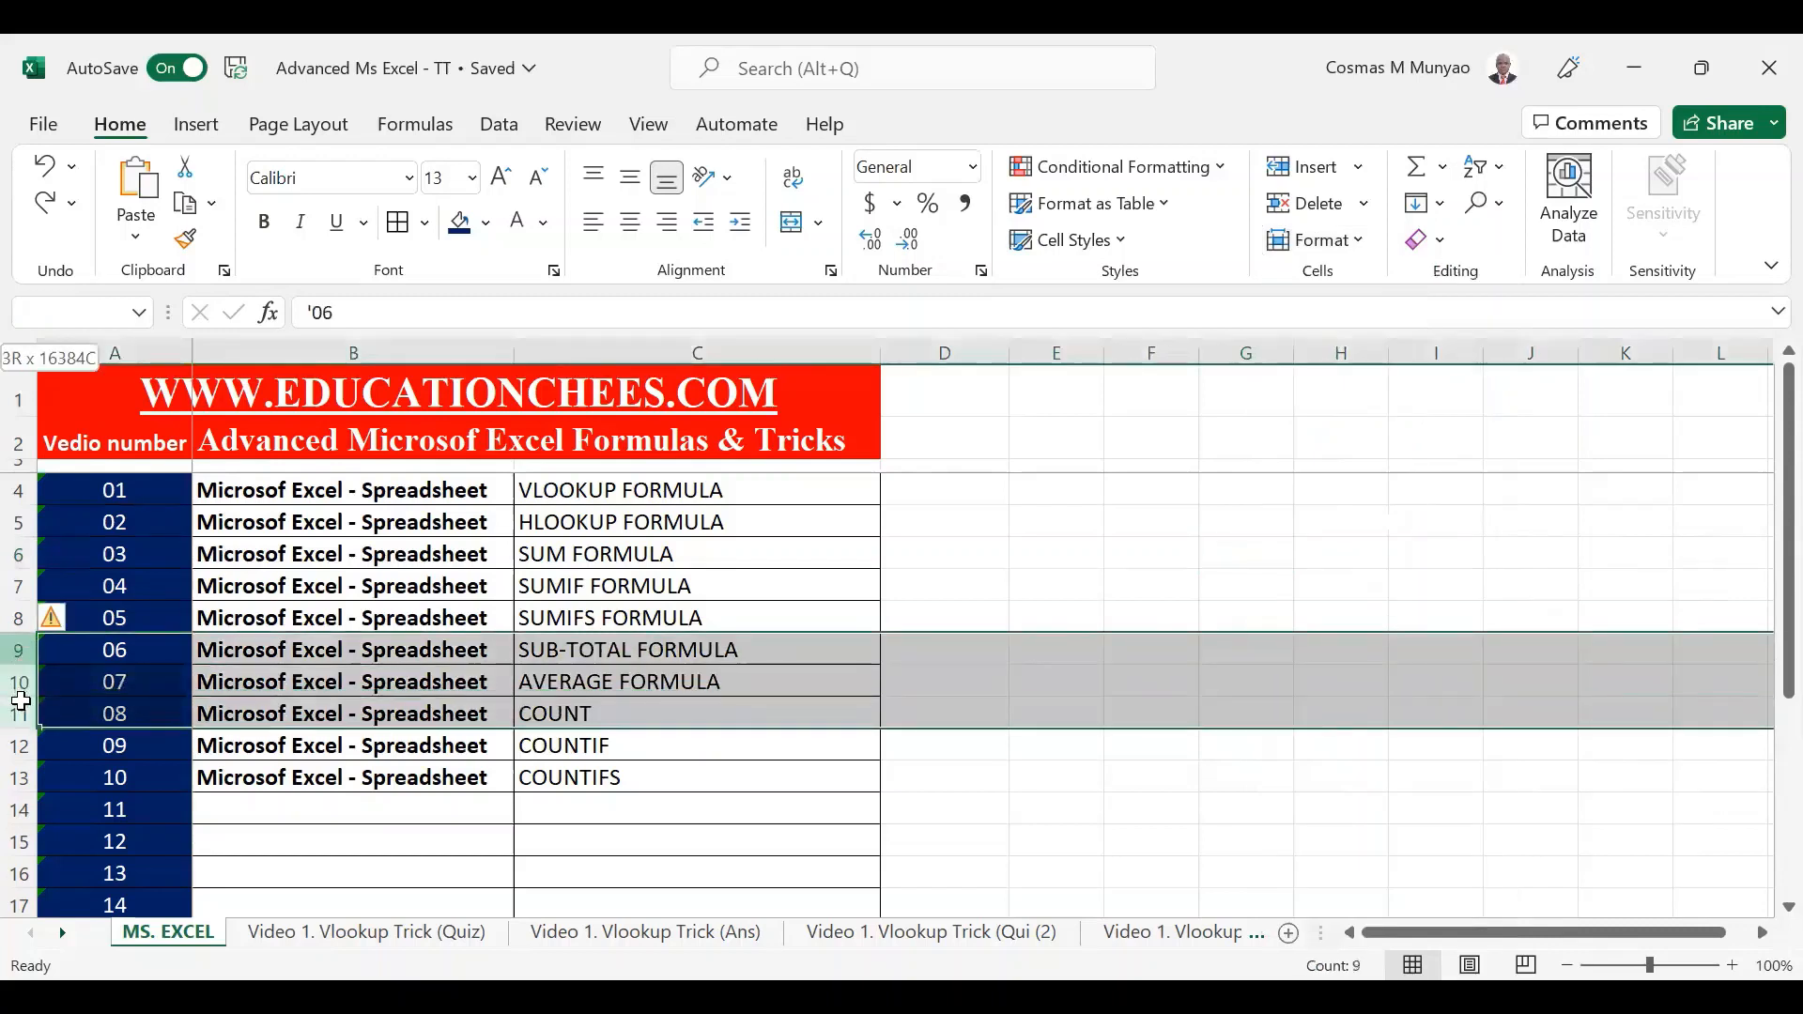
pyautogui.click(1370, 247)
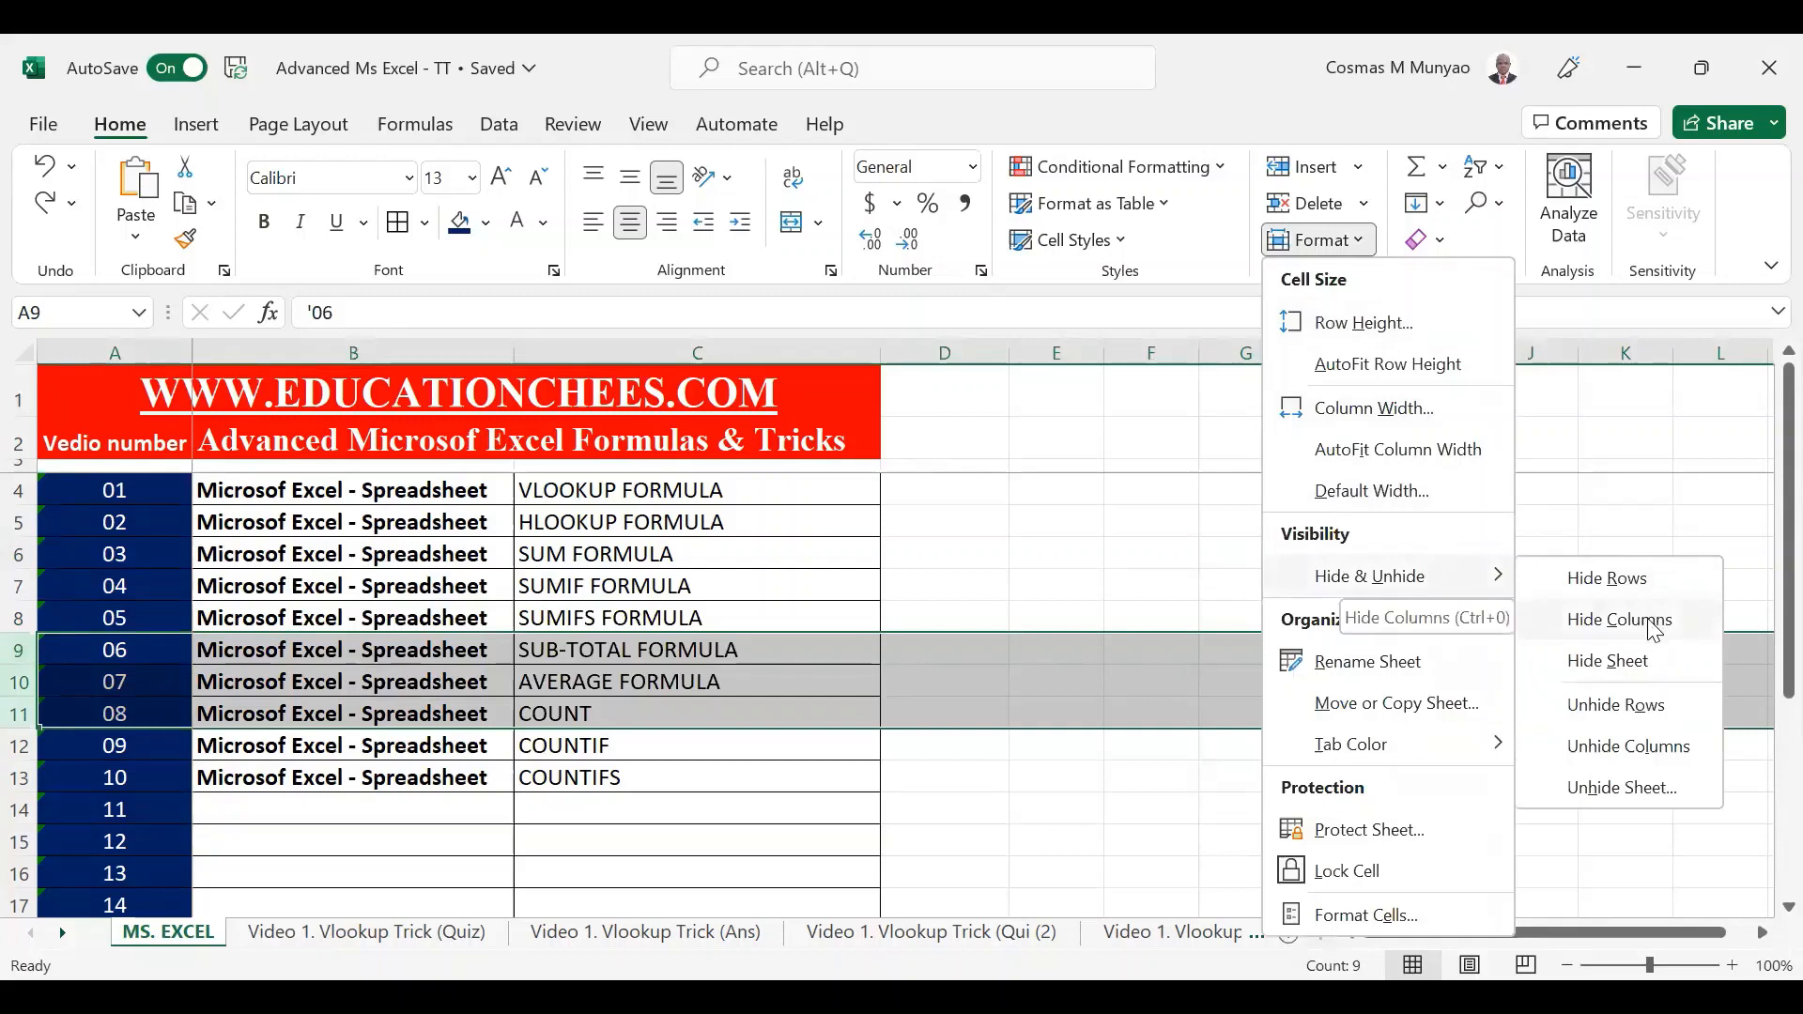
pyautogui.click(1635, 575)
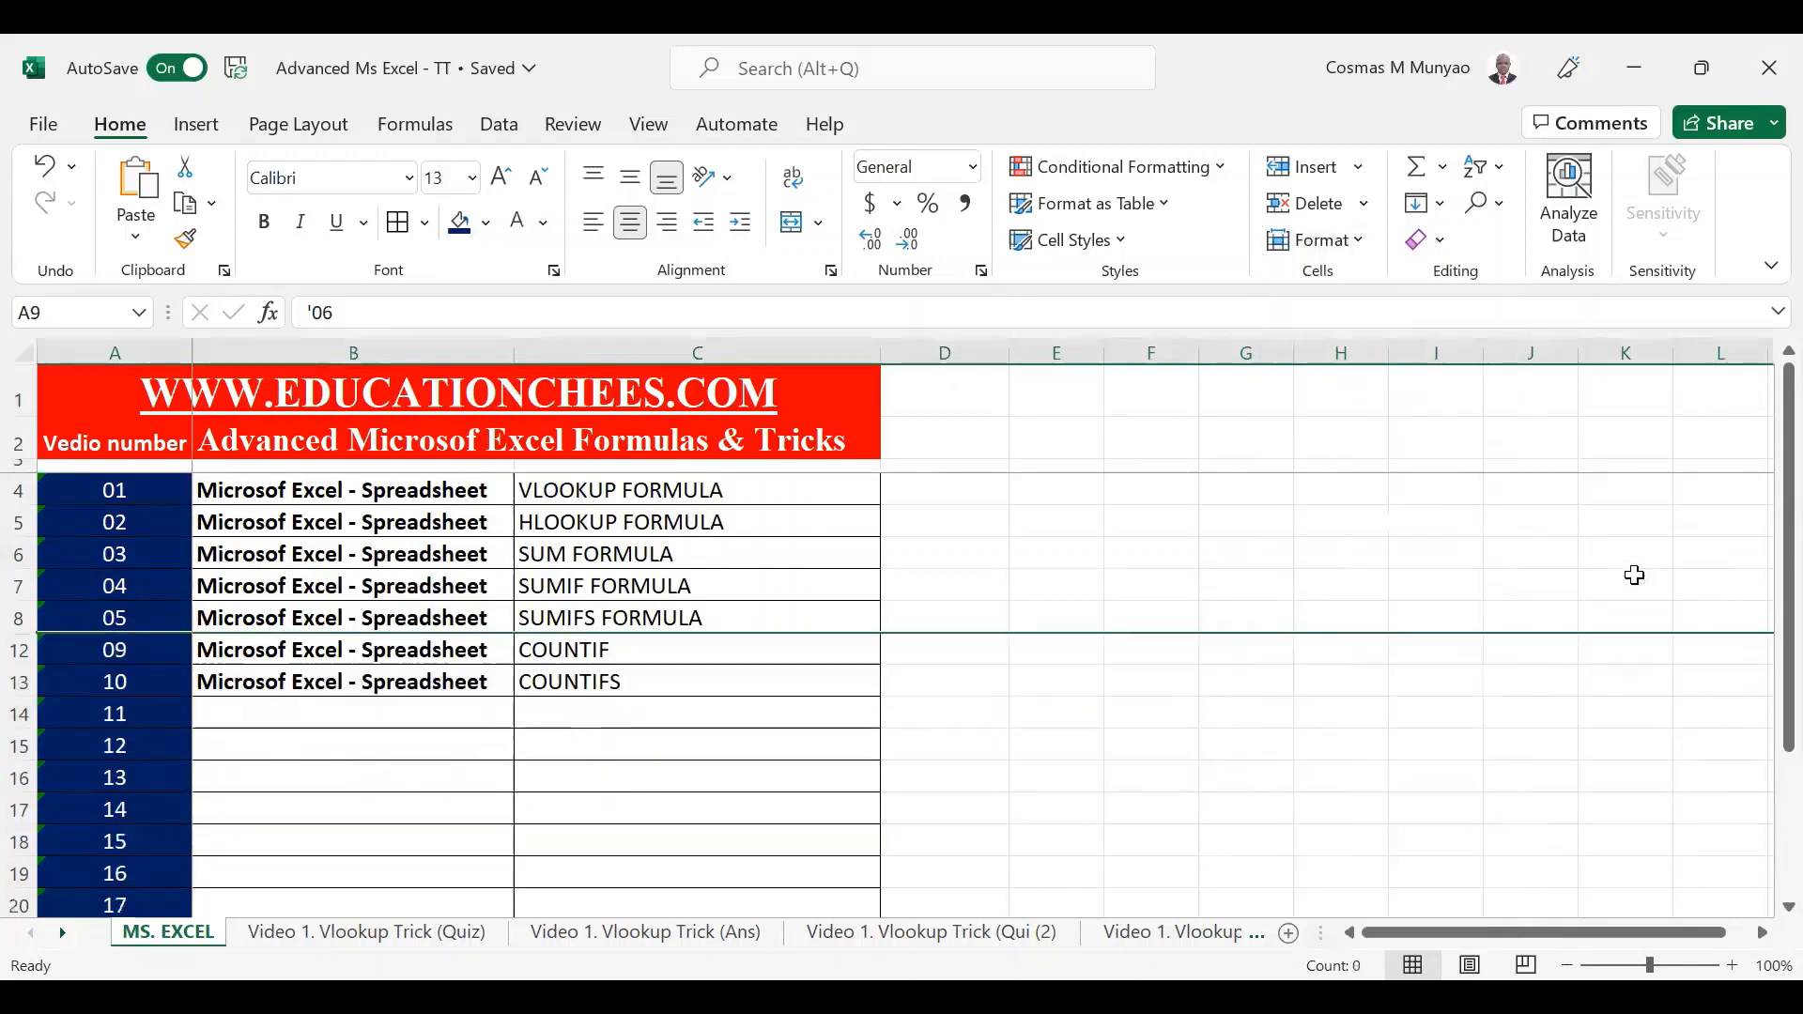
# Unhide the hidden rows between rows 8 and 12.
pyautogui.click(361, 612)
pyautogui.moveTo(109, 614); pyautogui.dragTo(721, 657)
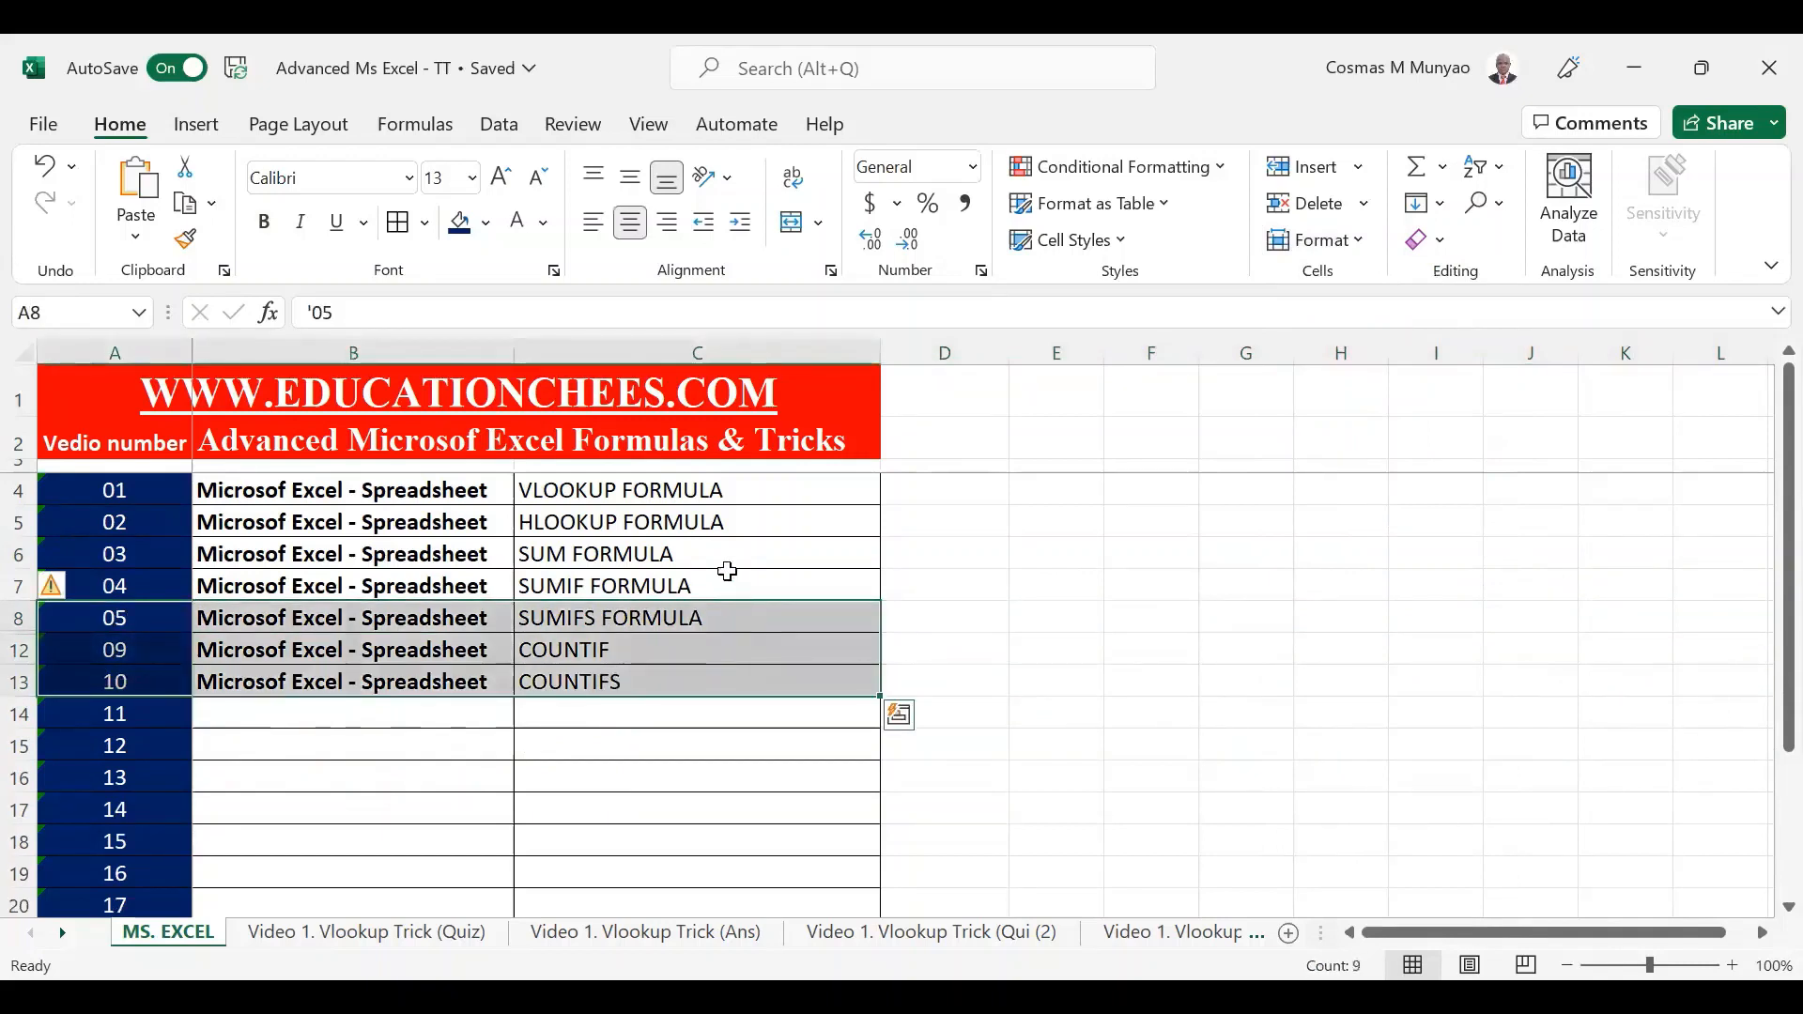
pyautogui.hotkey('ctrl', 'shift', '9')
pyautogui.click(1120, 550)
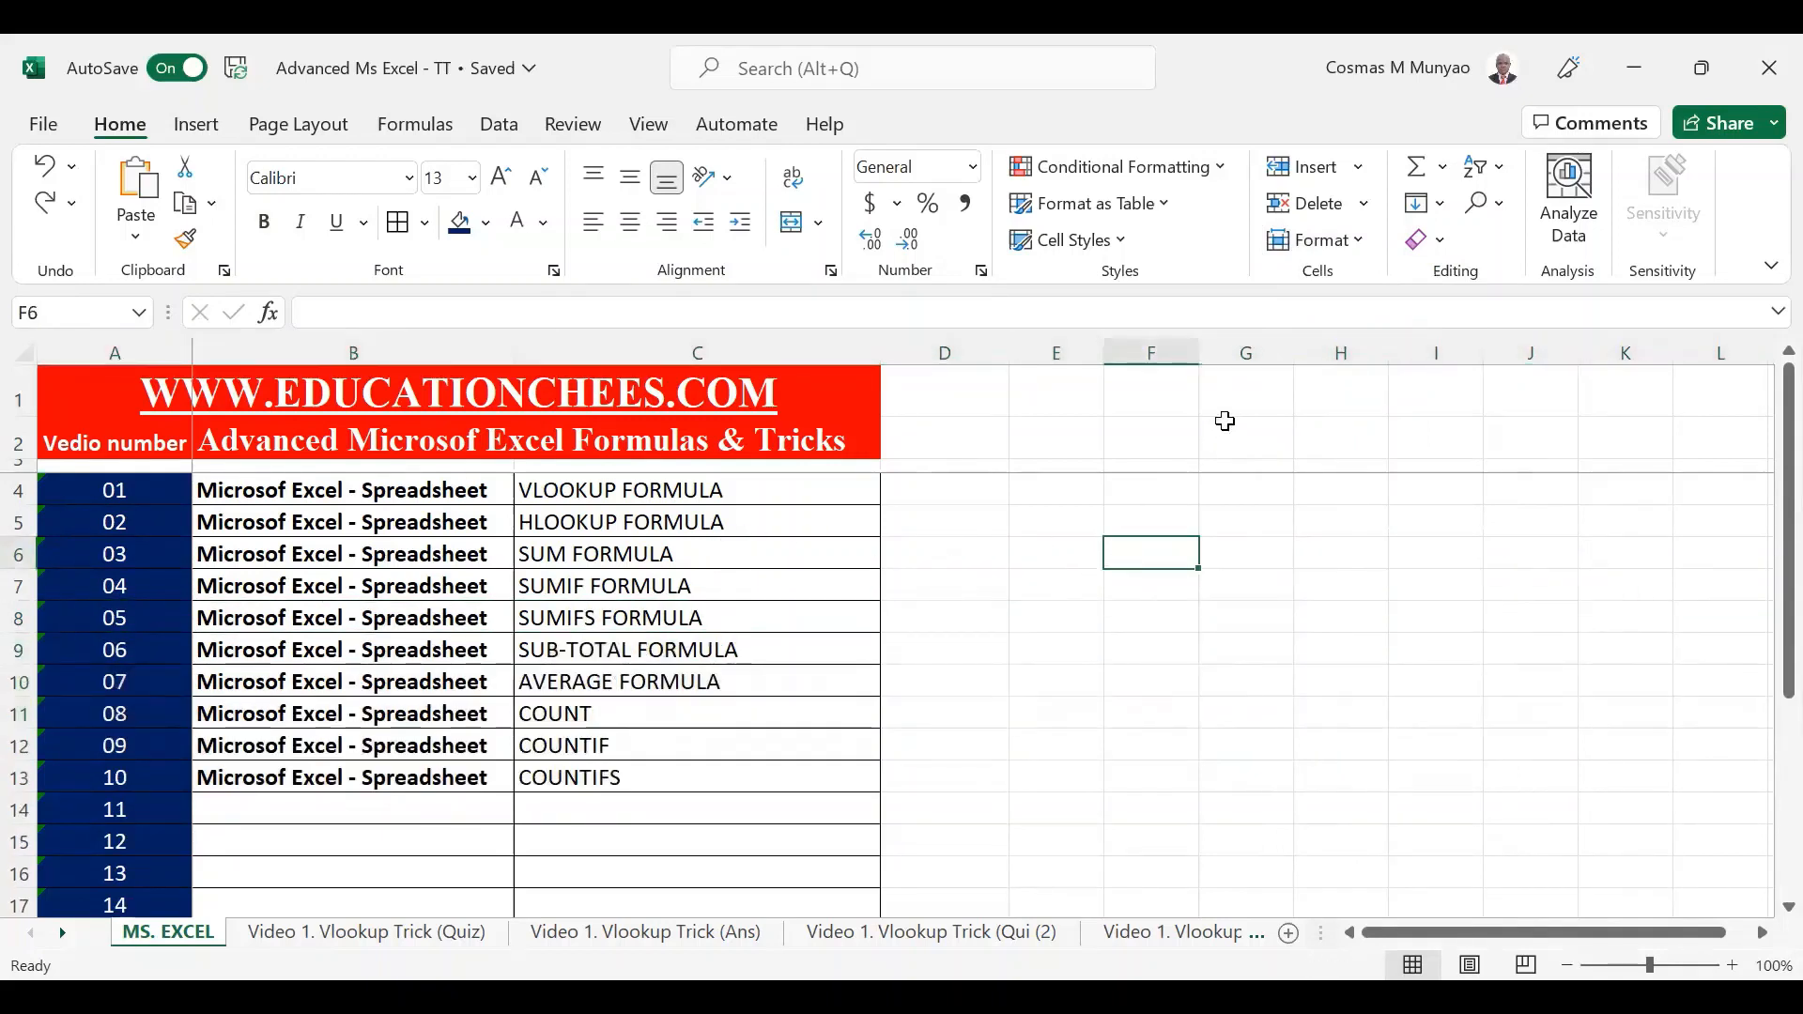
pyautogui.click(1366, 205)
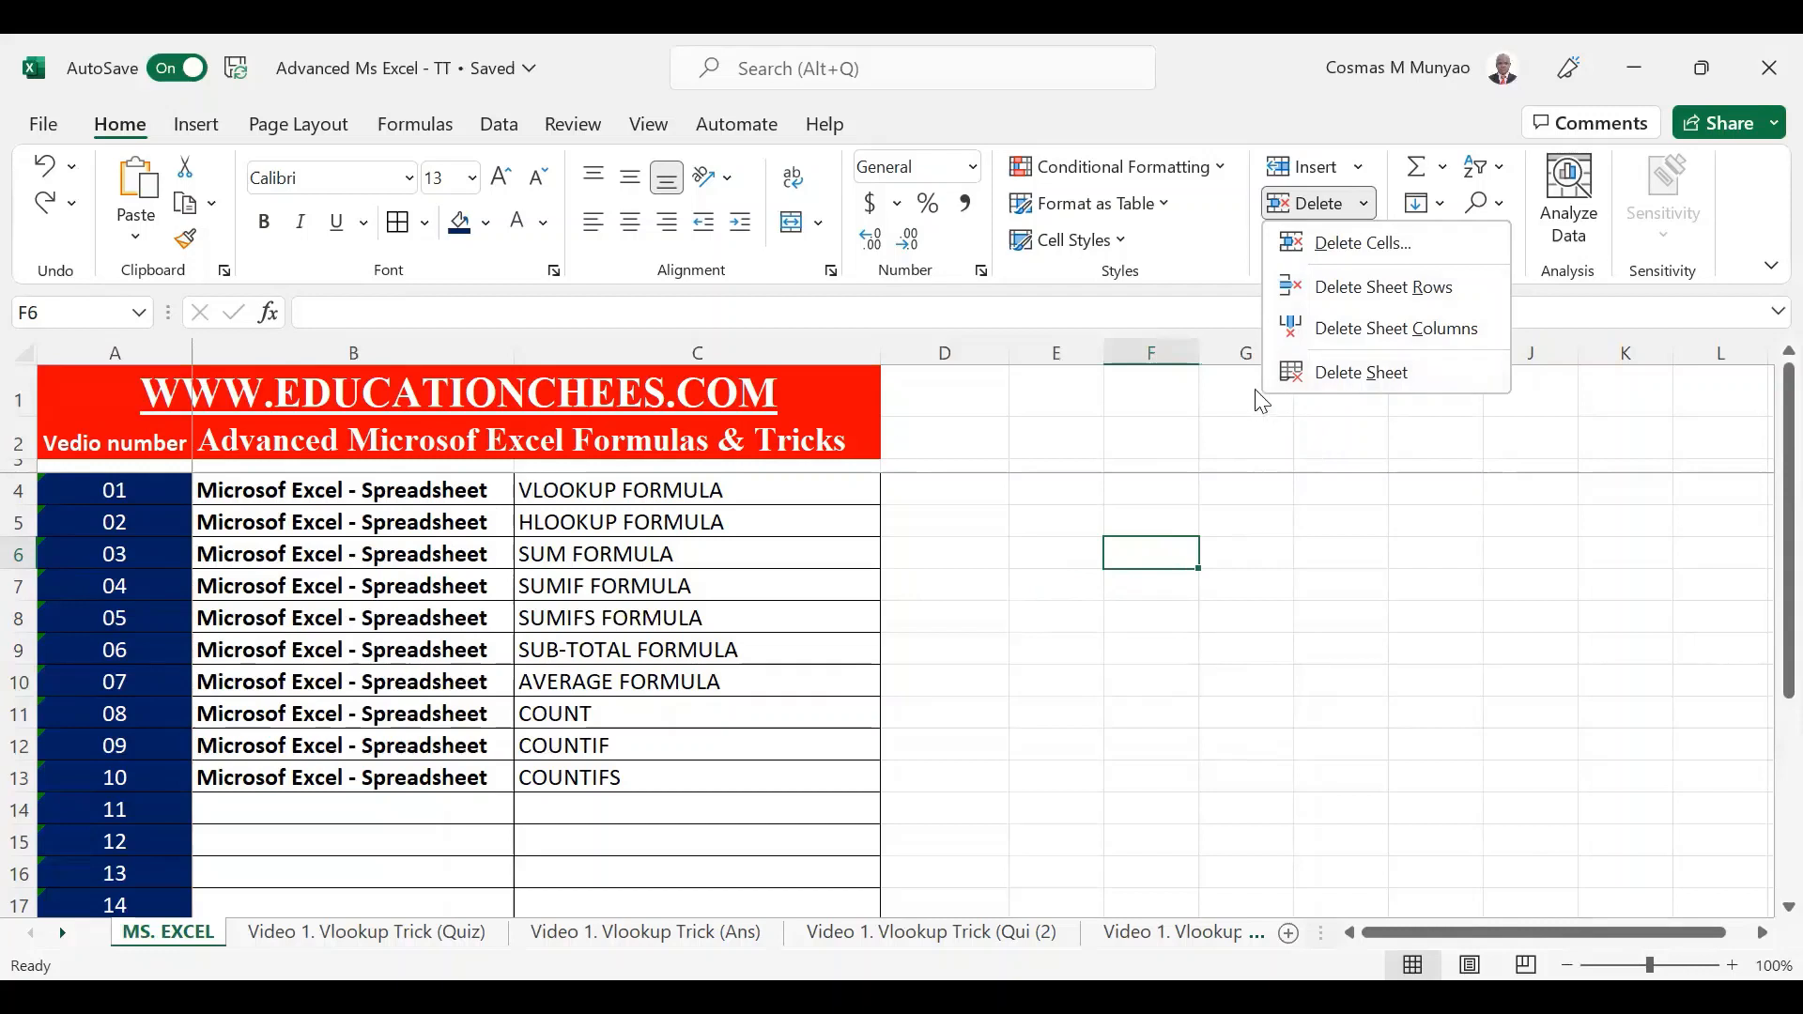
pyautogui.click(1358, 165)
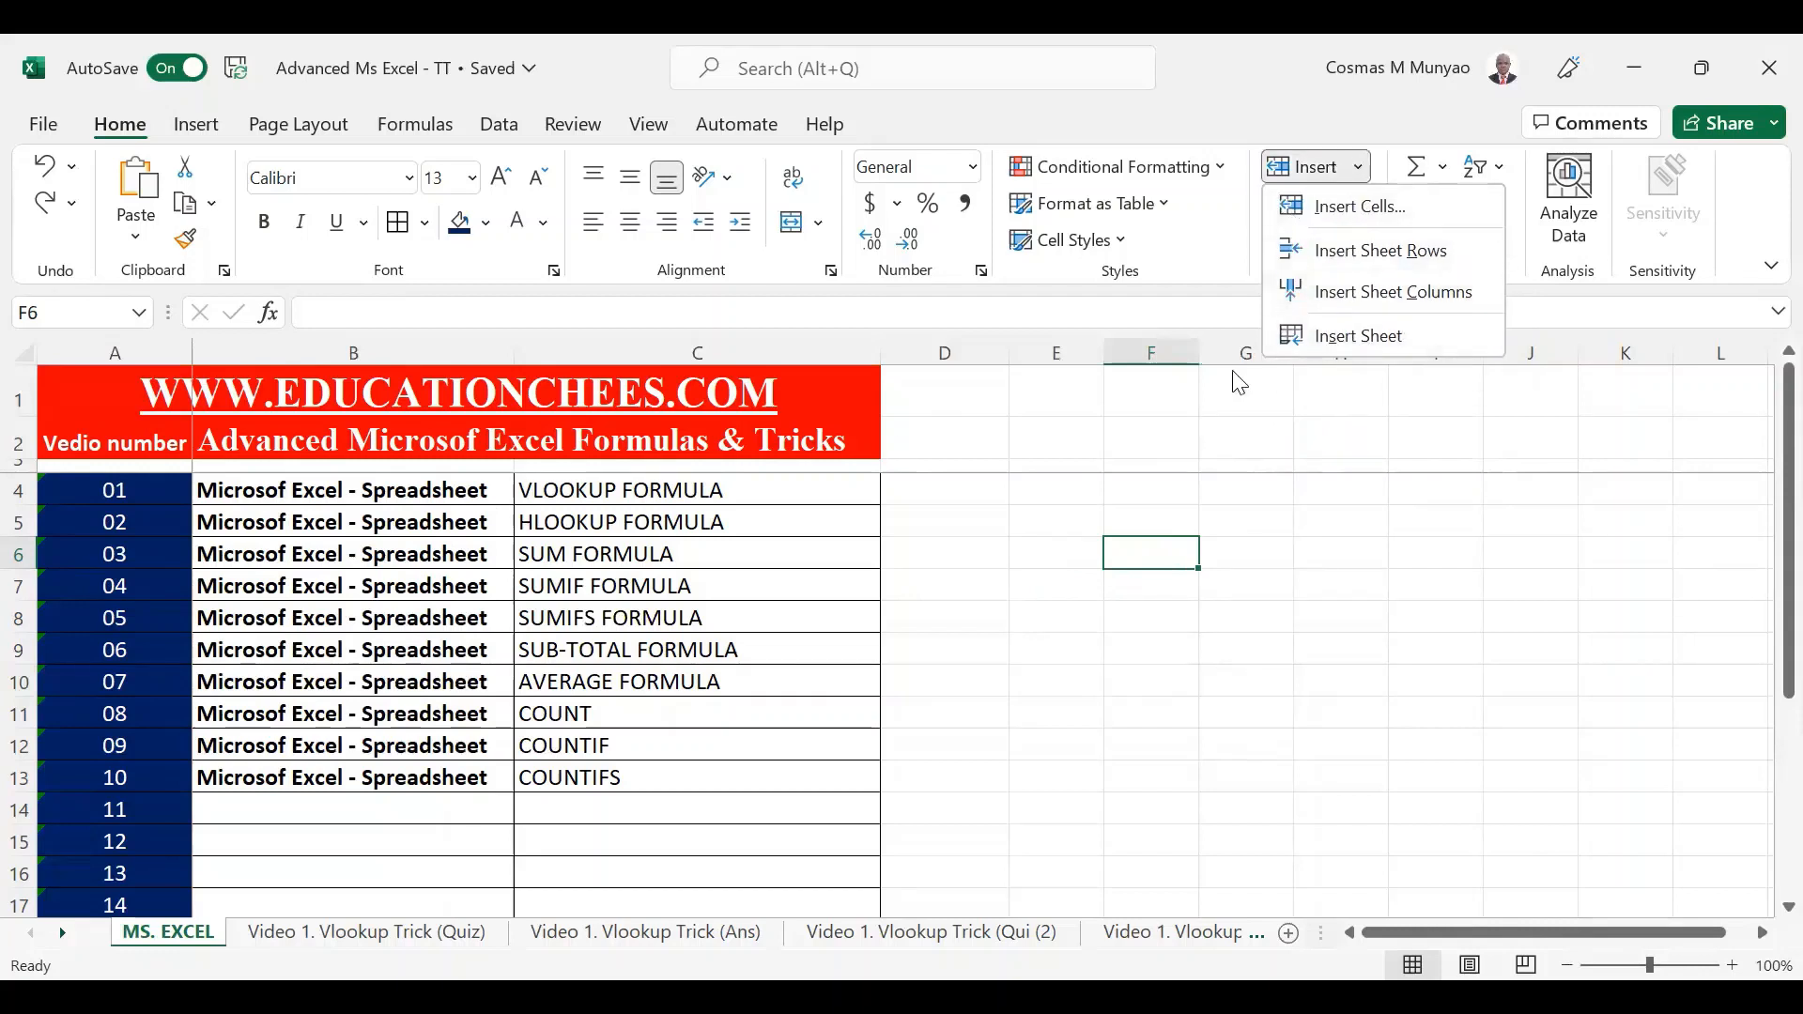
pyautogui.click(1310, 283)
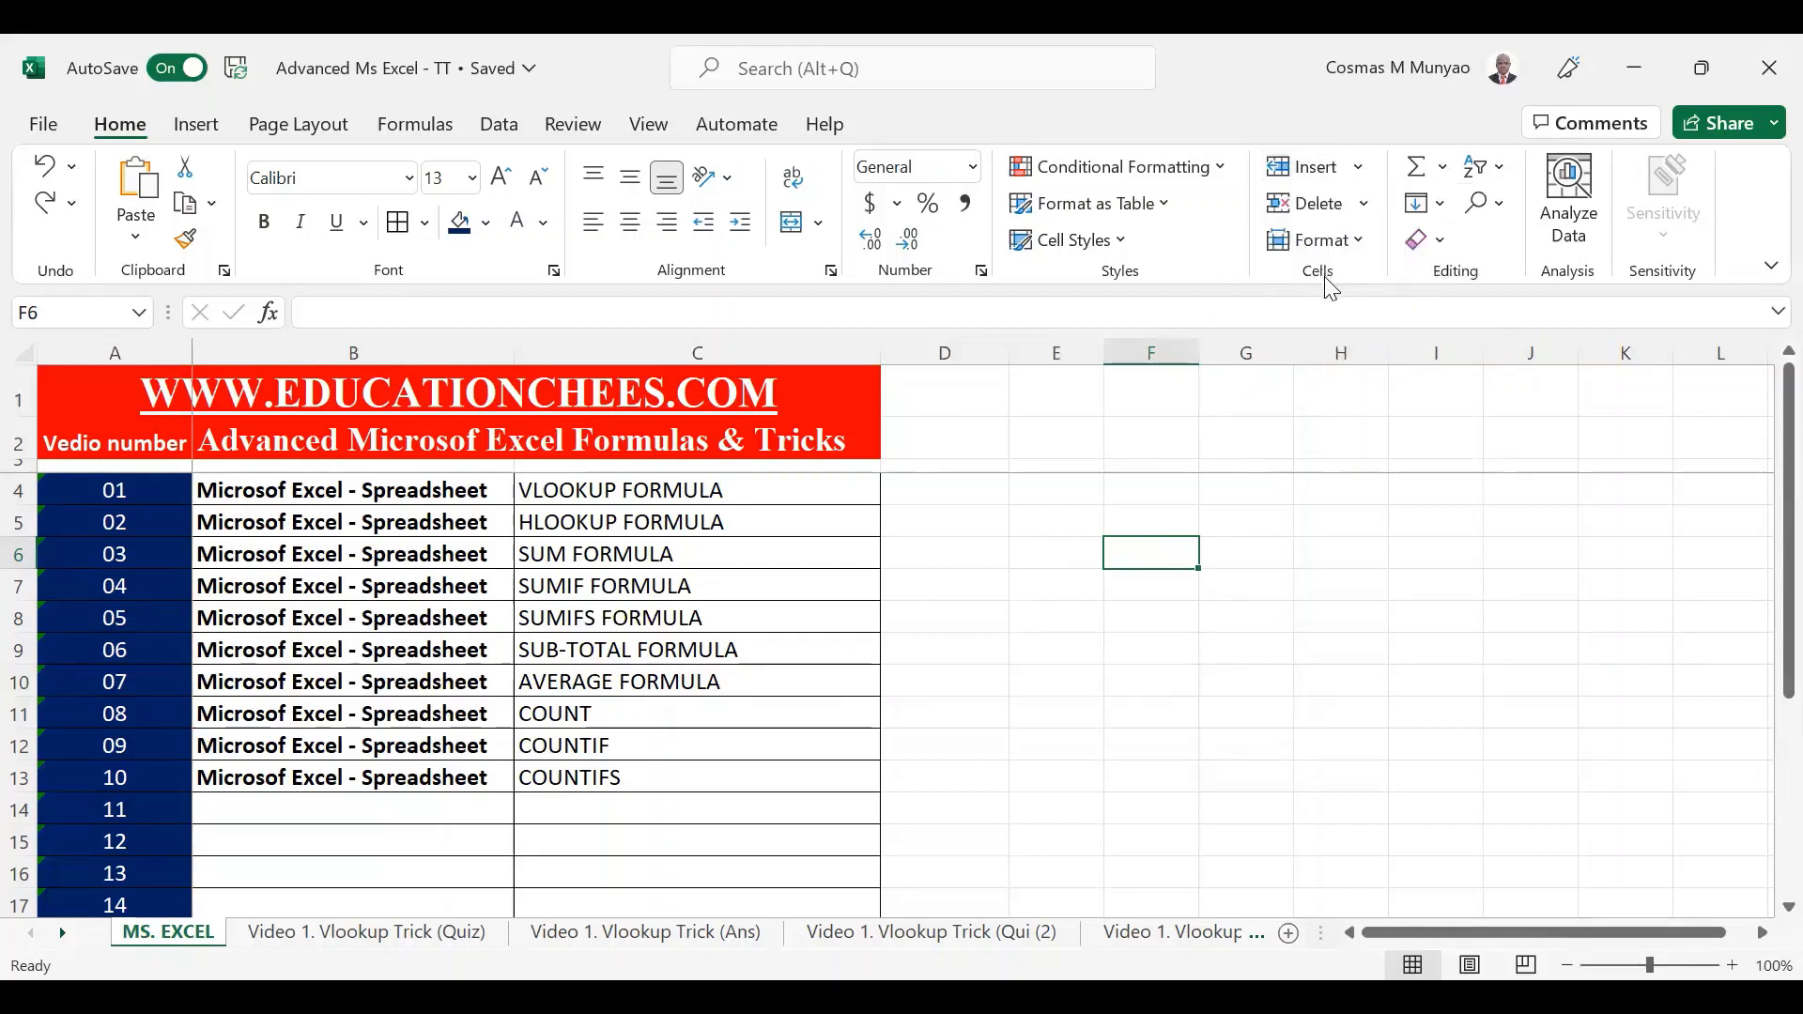
# Examine the cell Insert options, the Fill directions and the AutoSum functions.
pyautogui.click(1335, 169)
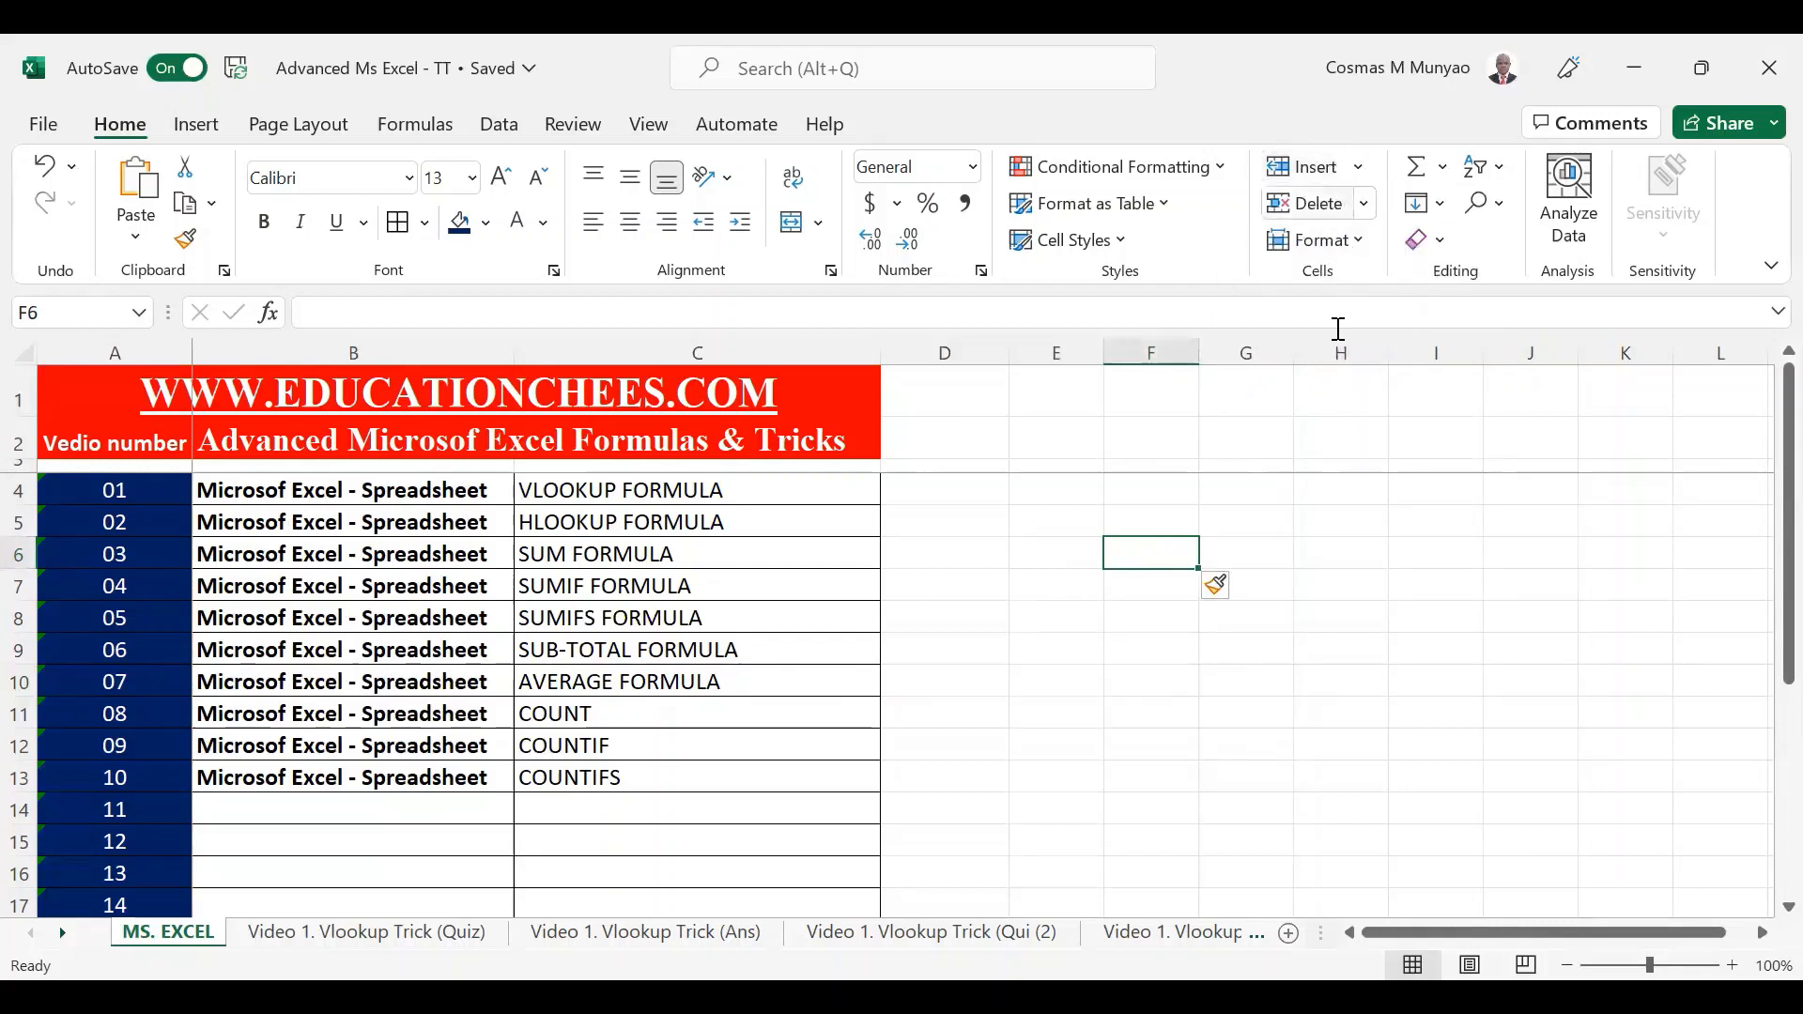
pyautogui.click(1358, 176)
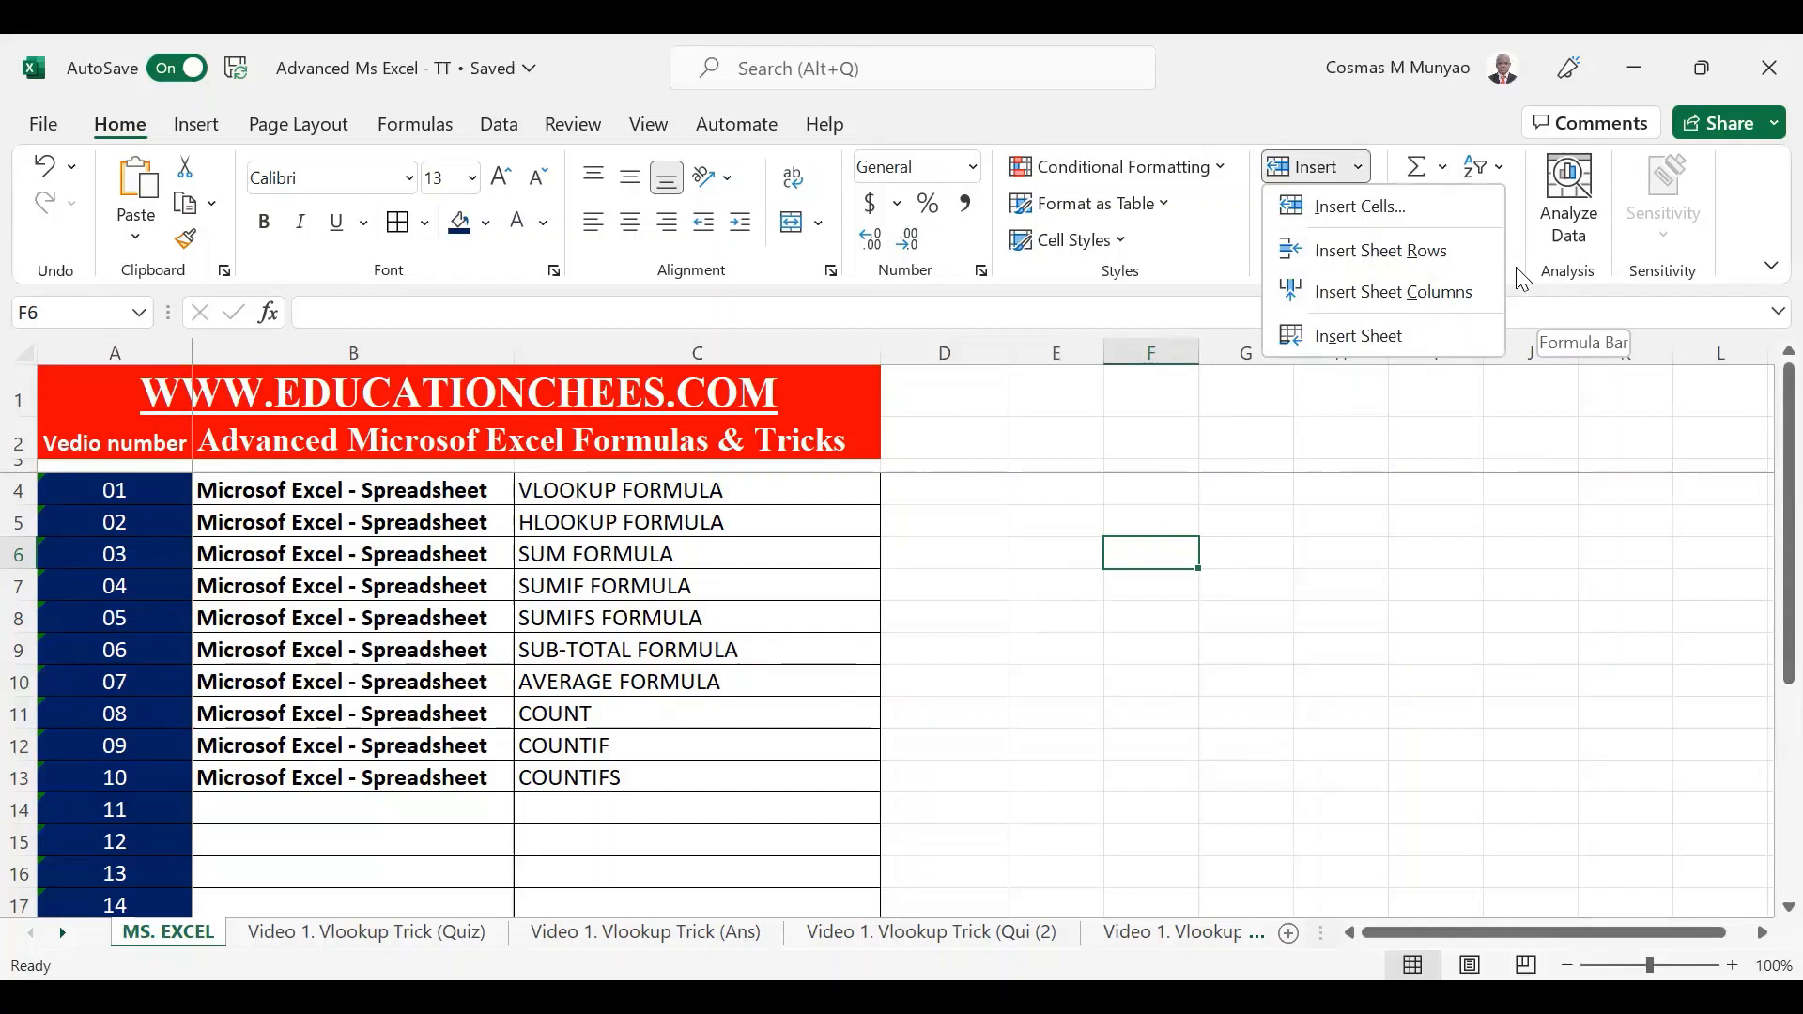
pyautogui.click(1453, 282)
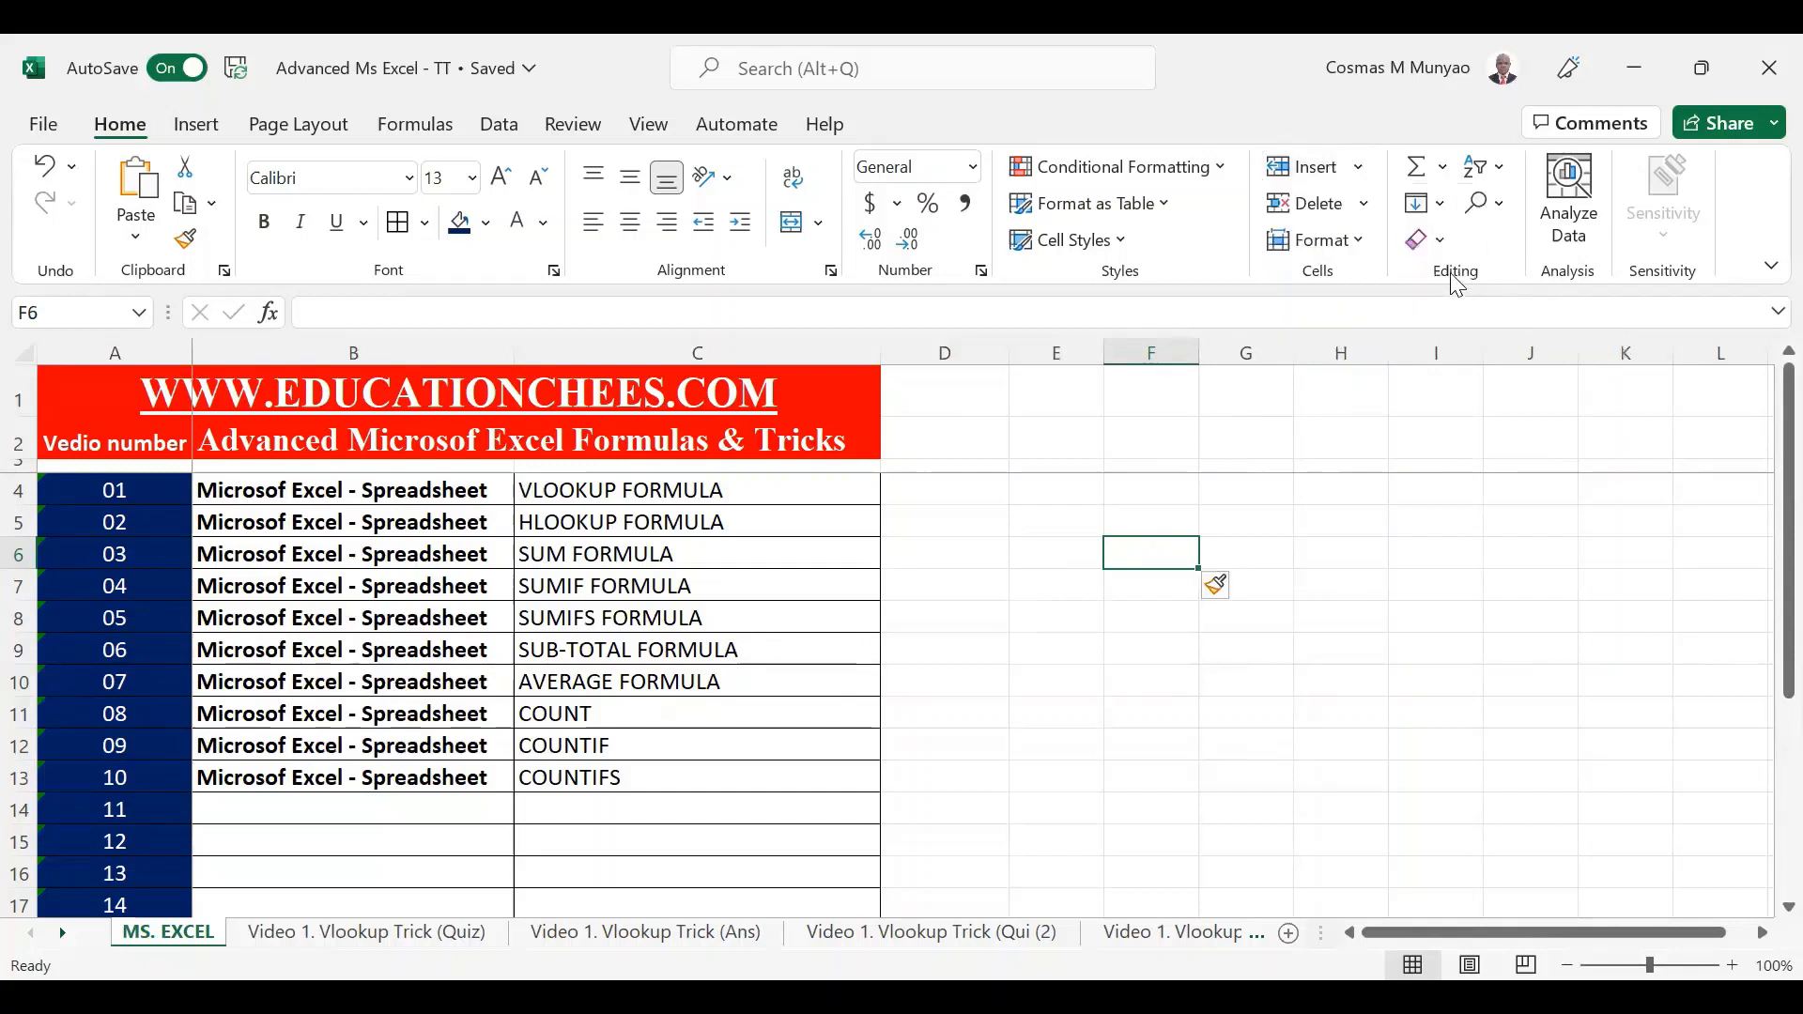
pyautogui.click(1440, 205)
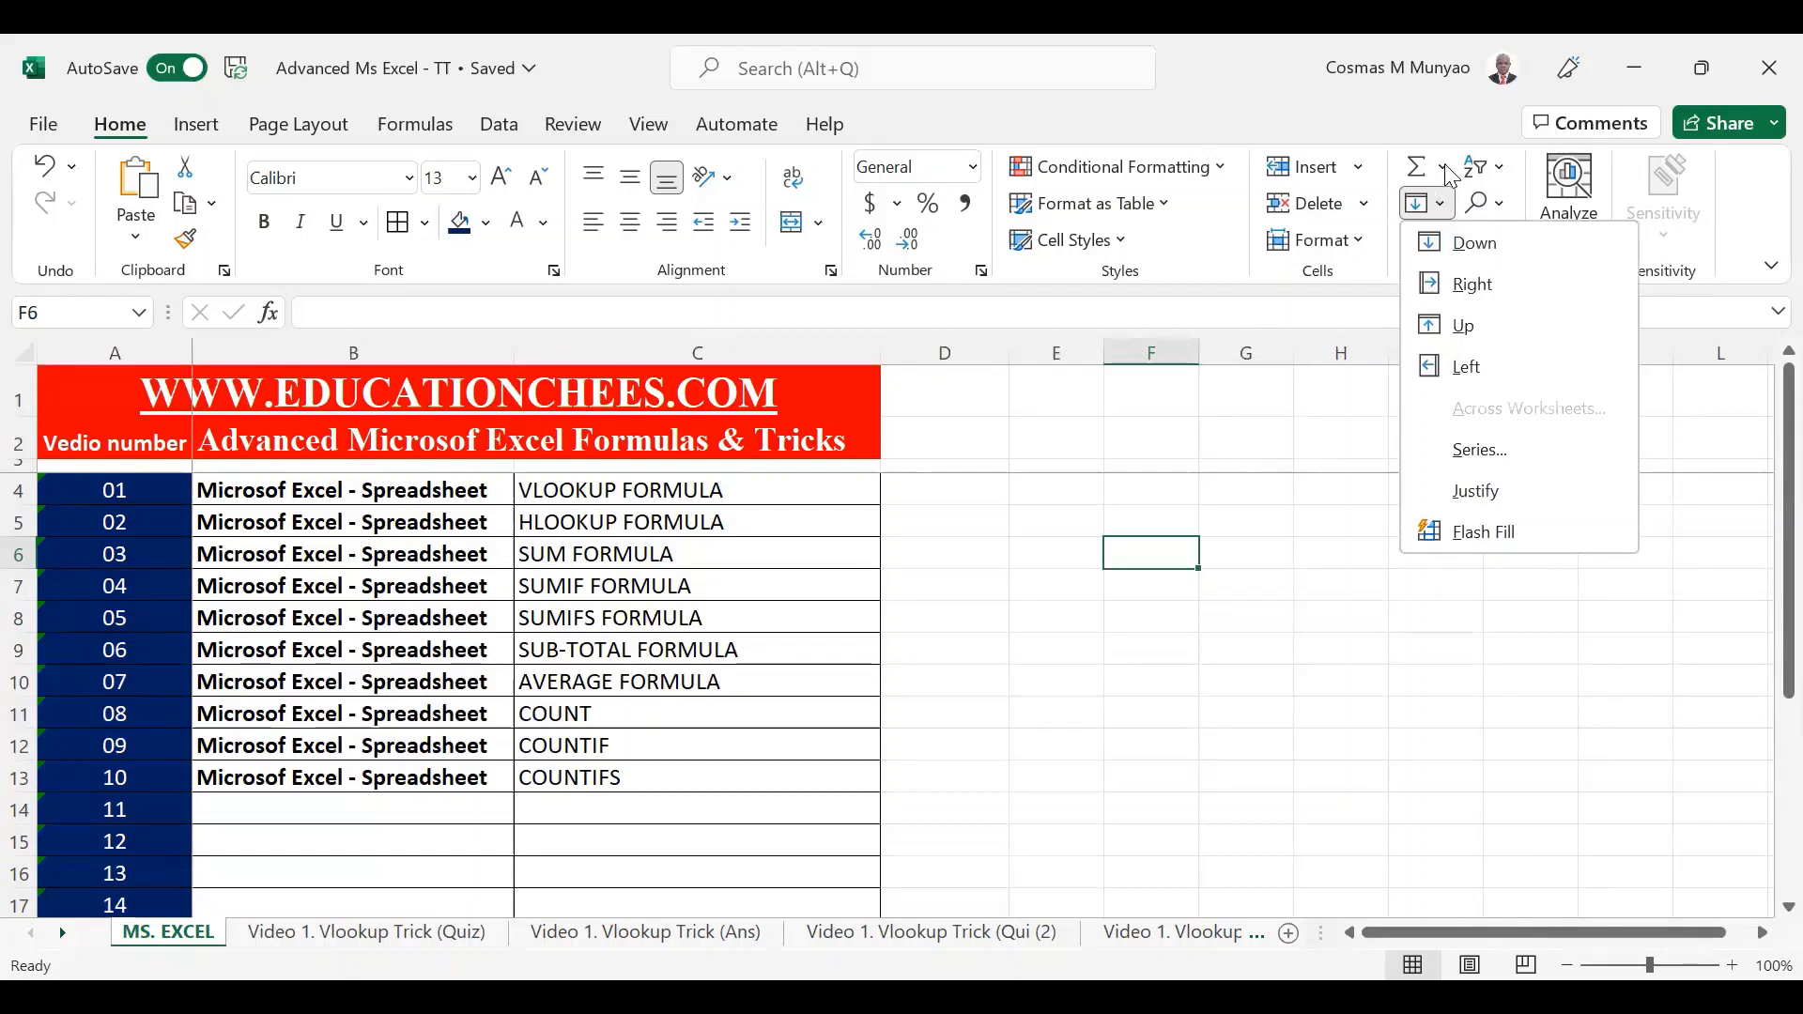
pyautogui.click(1449, 172)
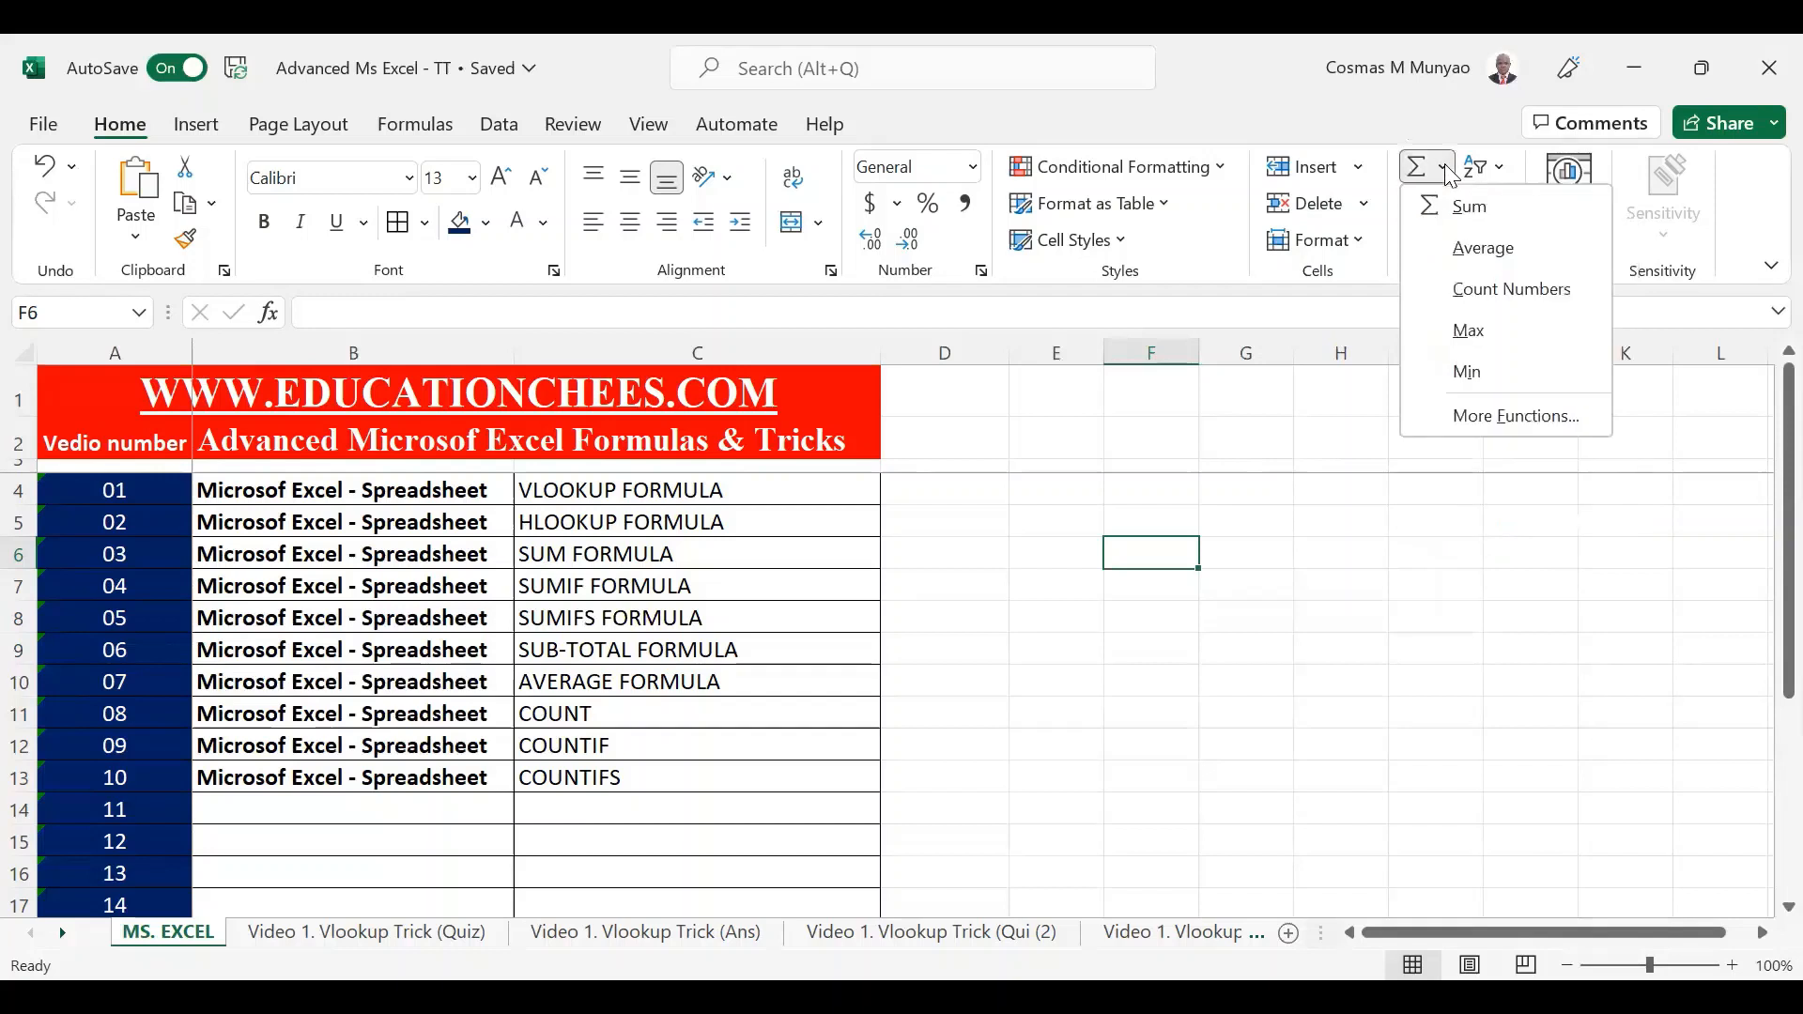
# Browse the most recently used functions in the Insert Function dialog and close it without inserting one.
pyautogui.click(1523, 411)
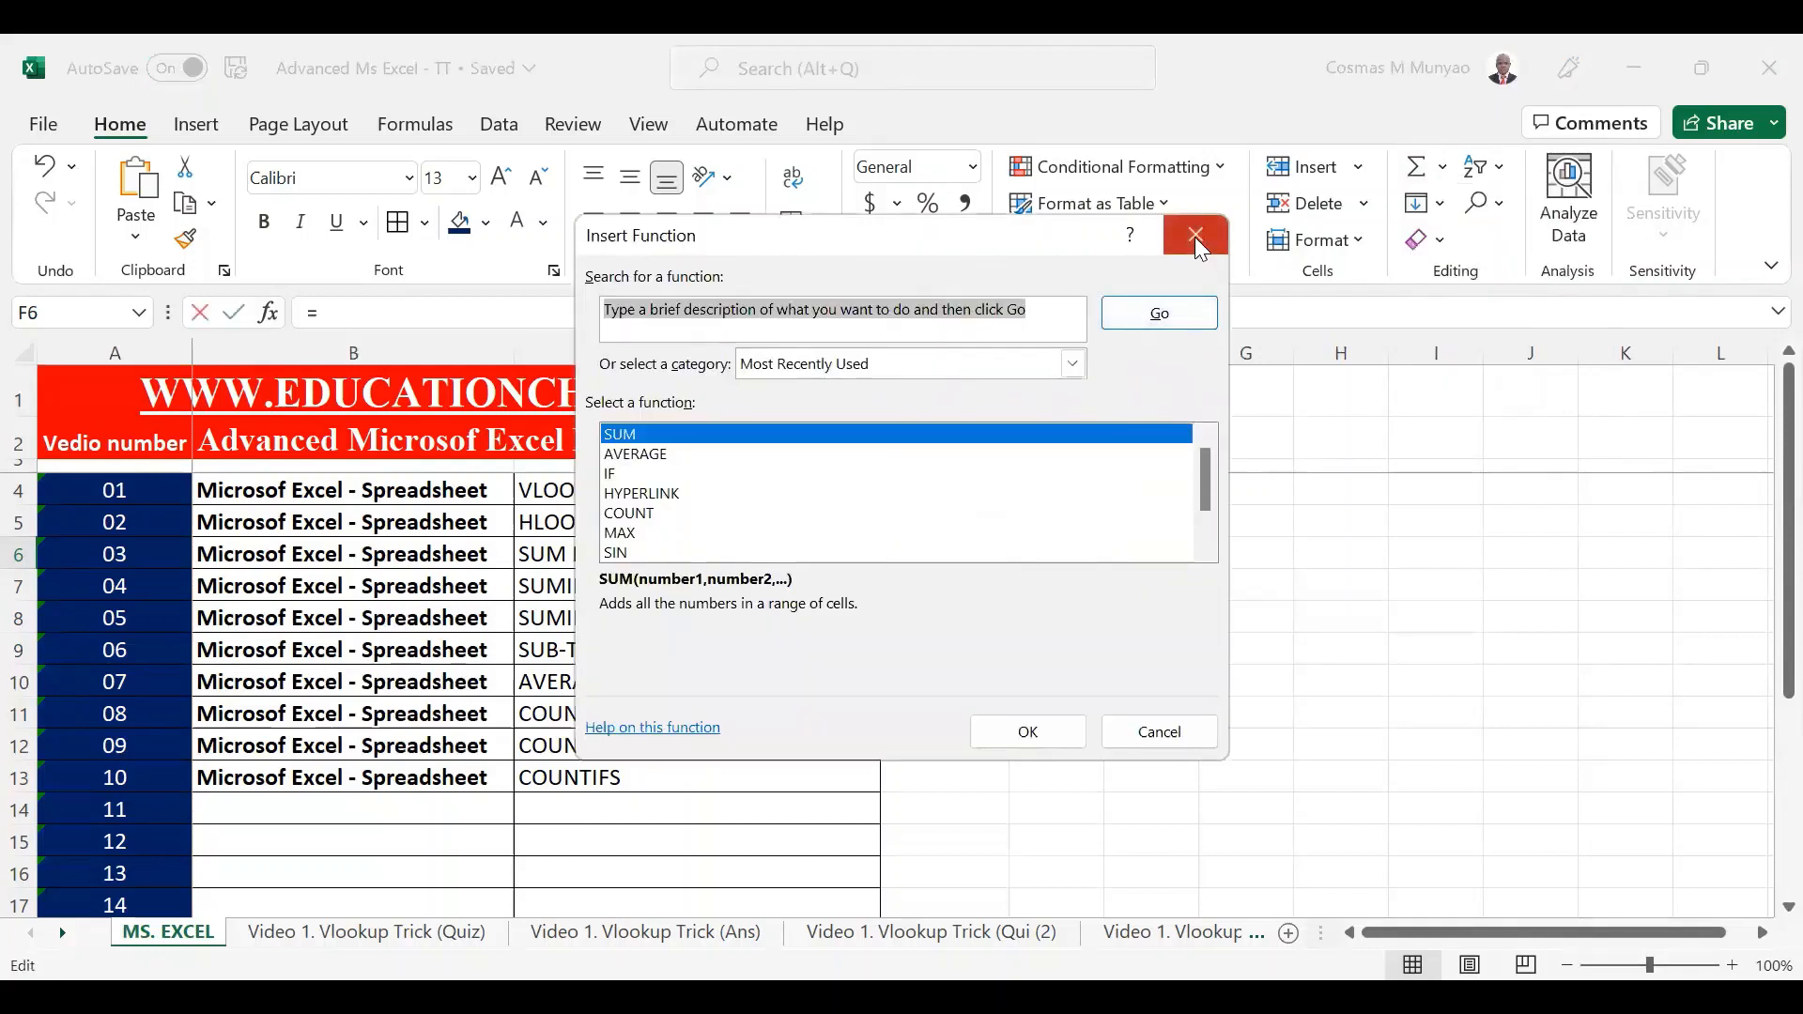
pyautogui.moveTo(1024, 242); pyautogui.dragTo(1419, 393)
pyautogui.scroll(-1, 1146, 633)
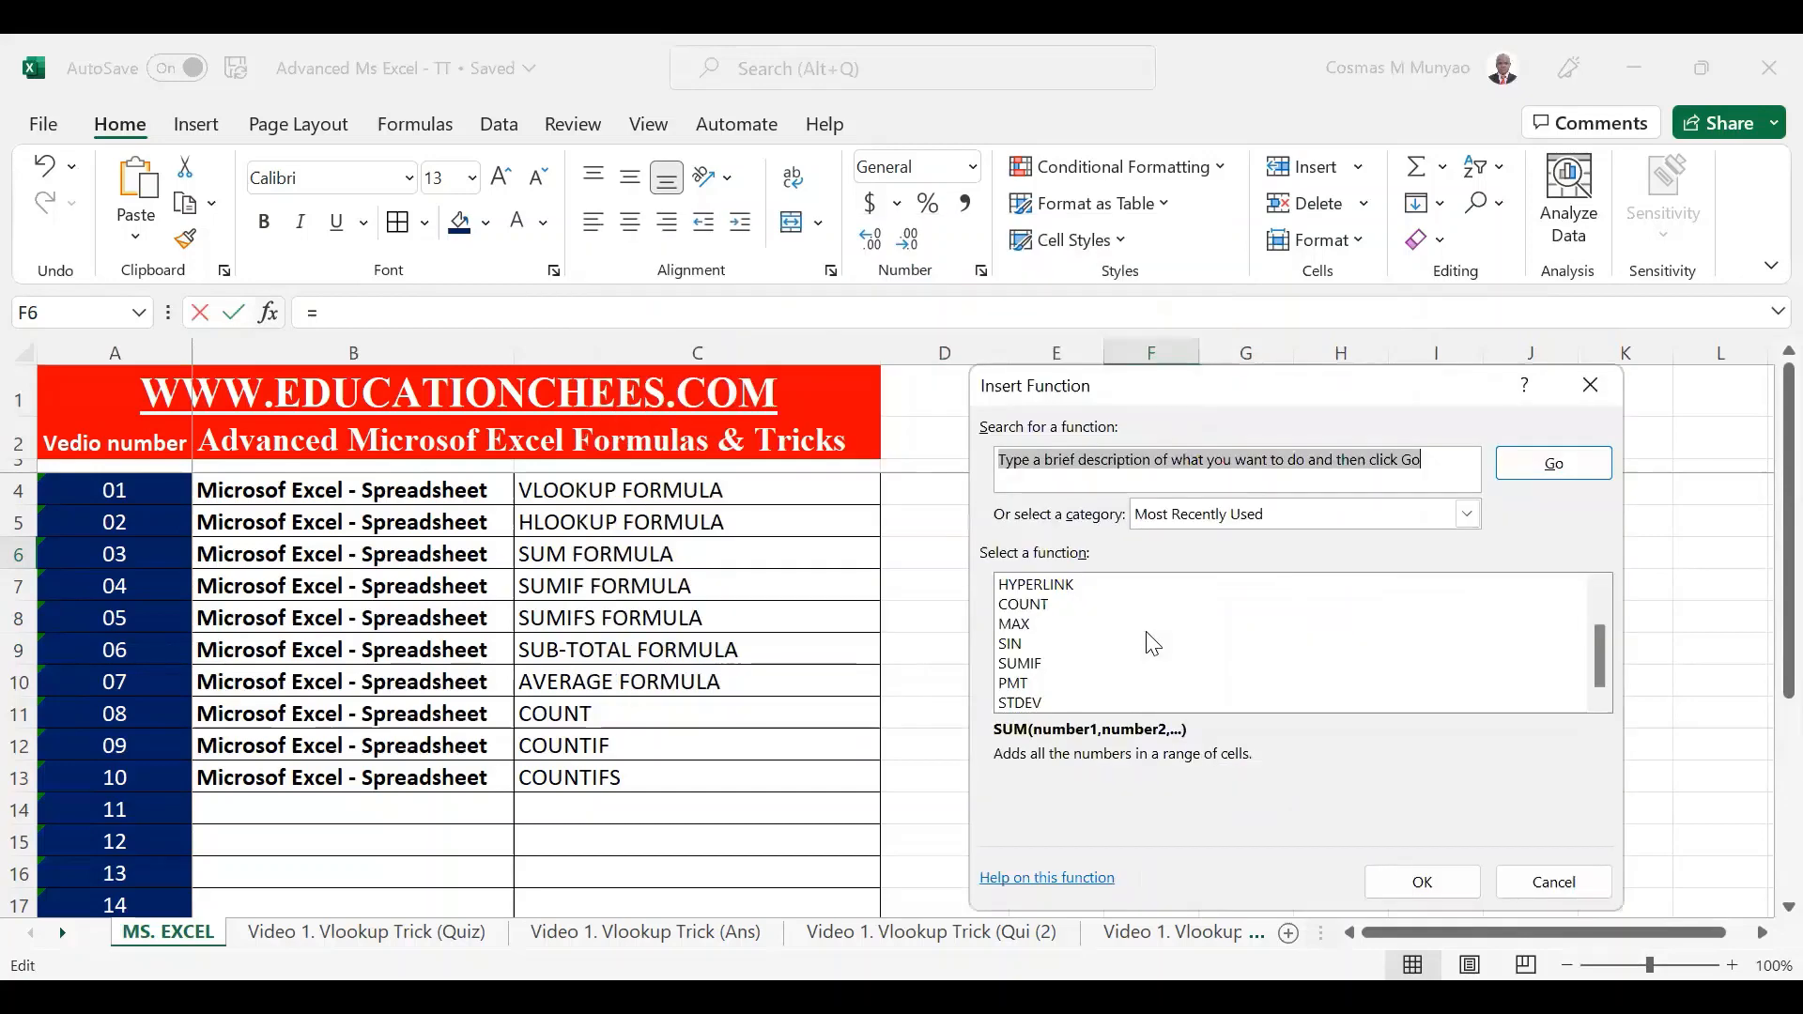
pyautogui.scroll(1, 1108, 644)
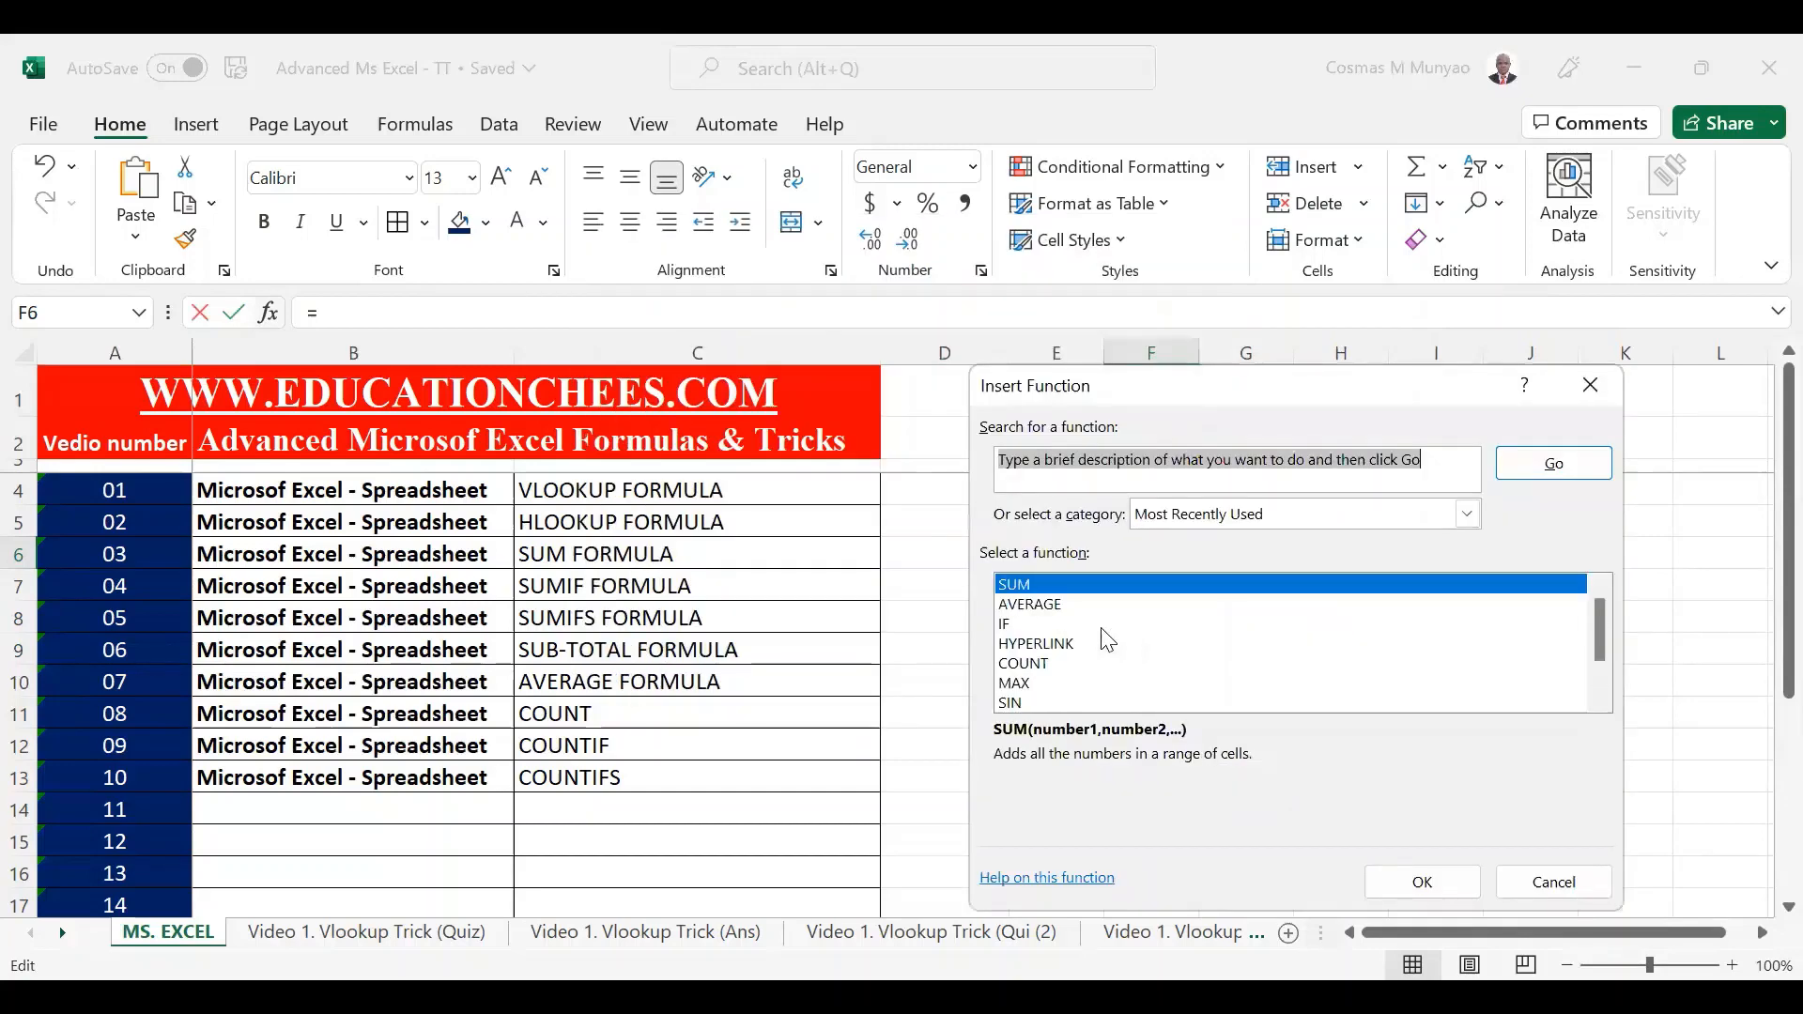
pyautogui.click(1589, 385)
# Examine the VLOOKUP FORMULA and HLOOKUP FORMULA entries at the start of the course list.
pyautogui.click(138, 450)
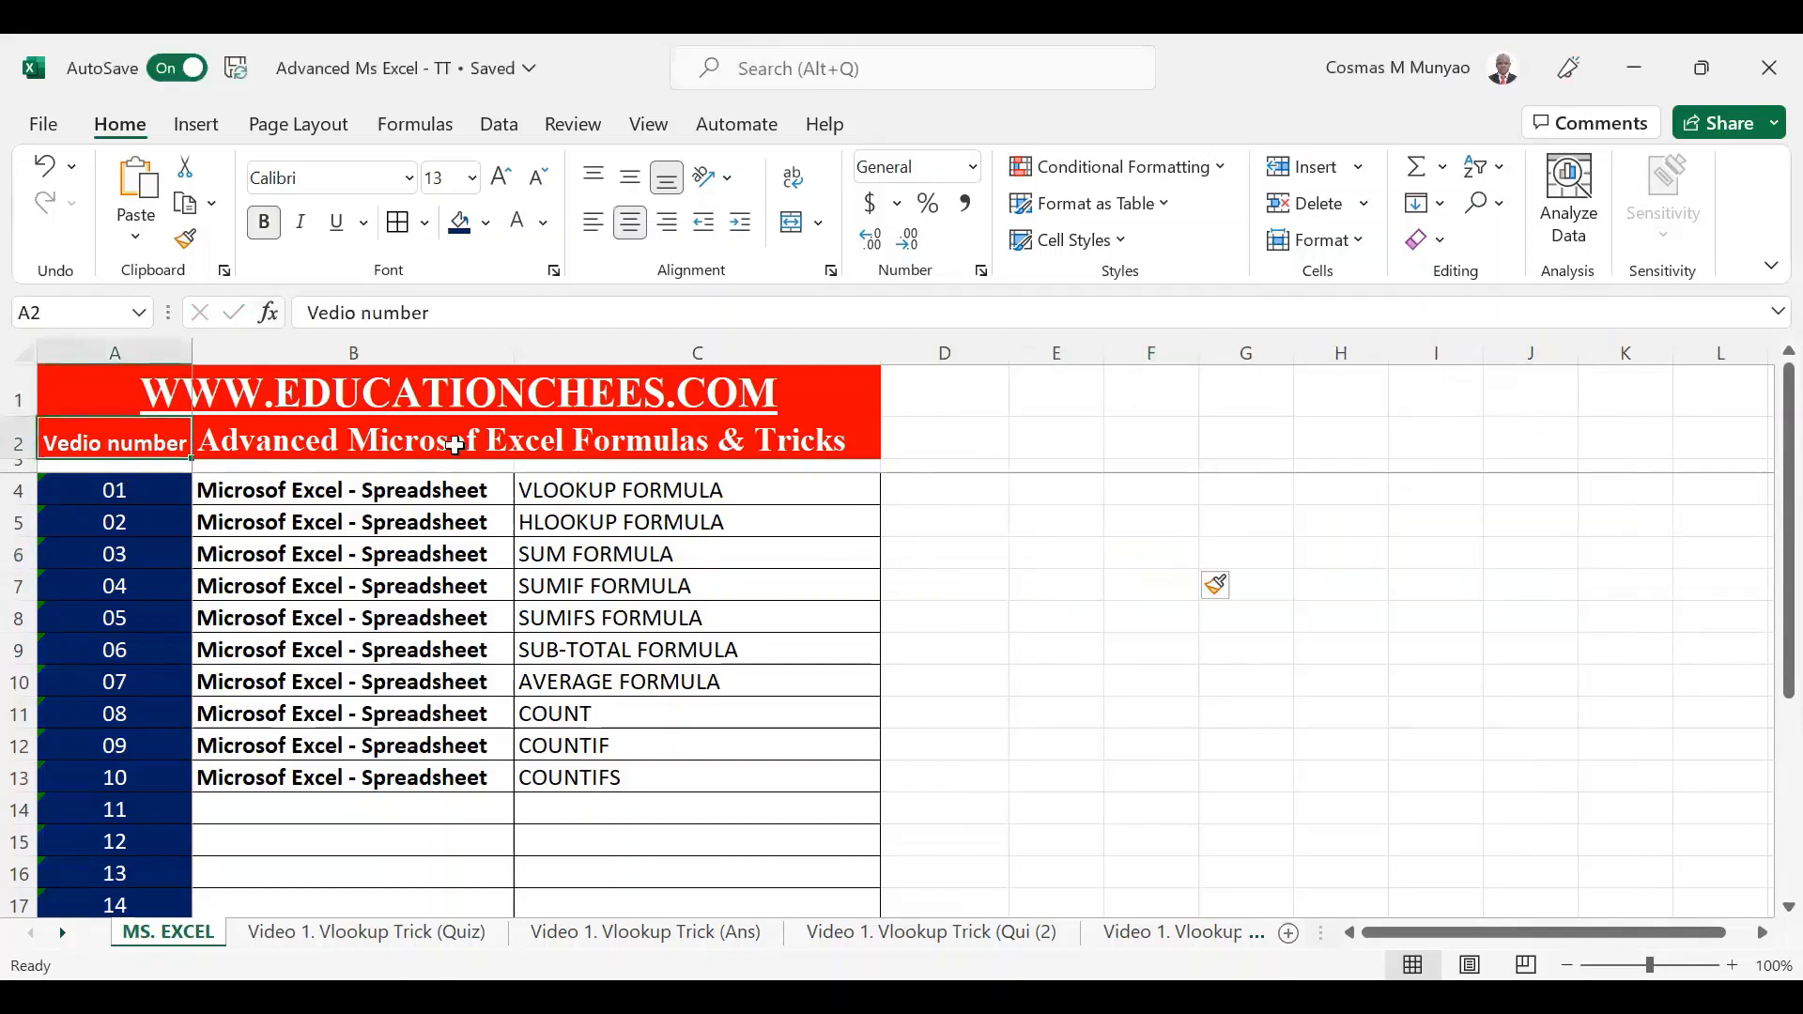
pyautogui.moveTo(518, 490)
pyautogui.mouseDown()
pyautogui.moveTo(334, 507)
pyautogui.moveTo(525, 521)
pyautogui.mouseUp()
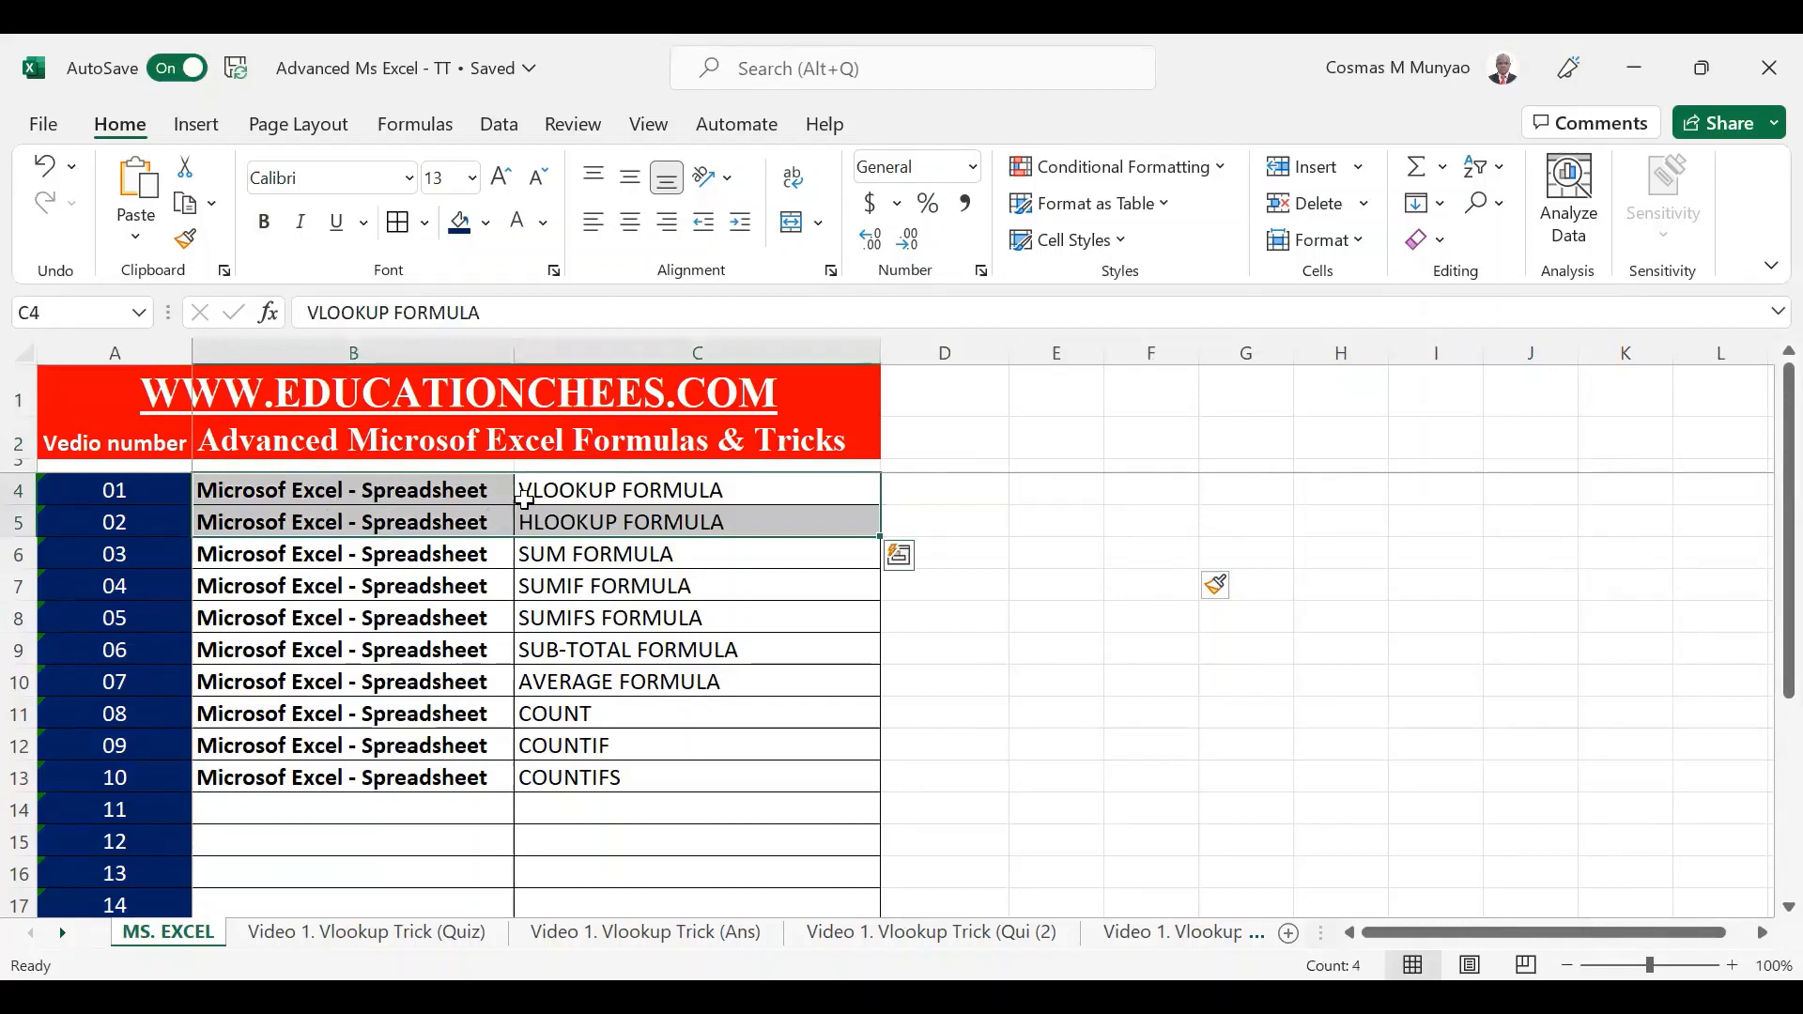
pyautogui.click(542, 488)
pyautogui.moveTo(639, 520); pyautogui.dragTo(470, 515)
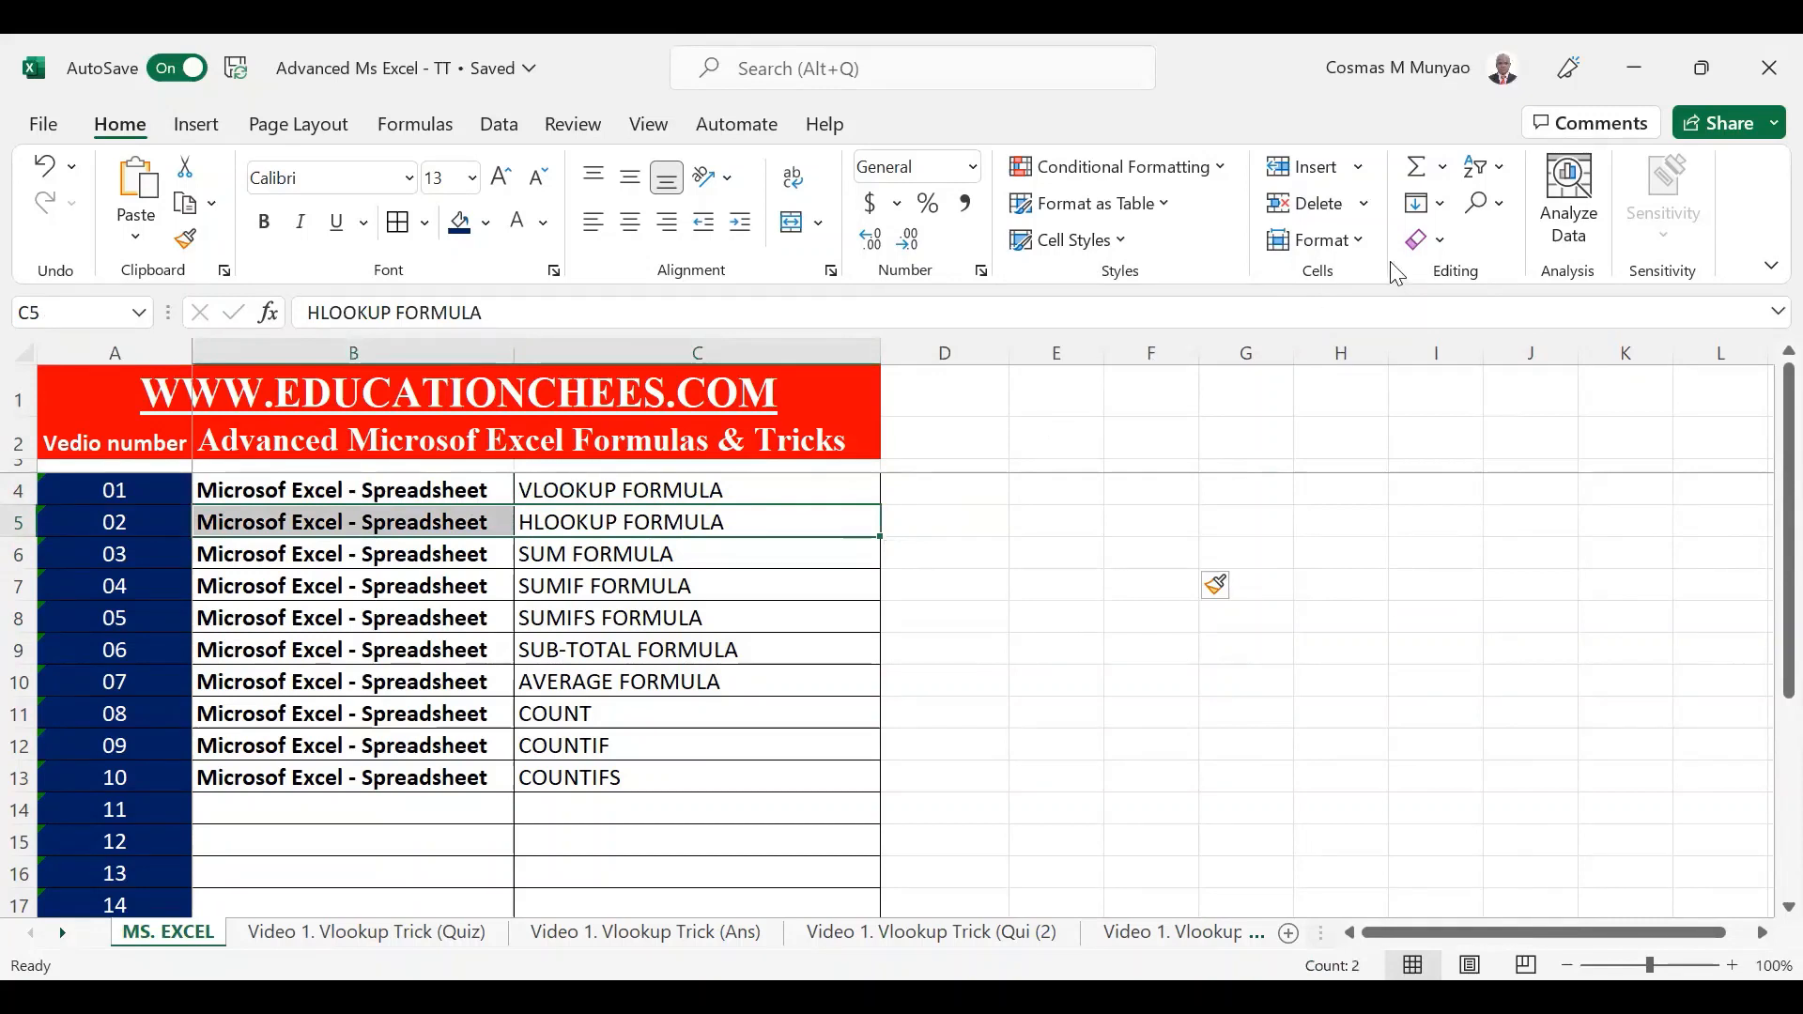
pyautogui.click(627, 493)
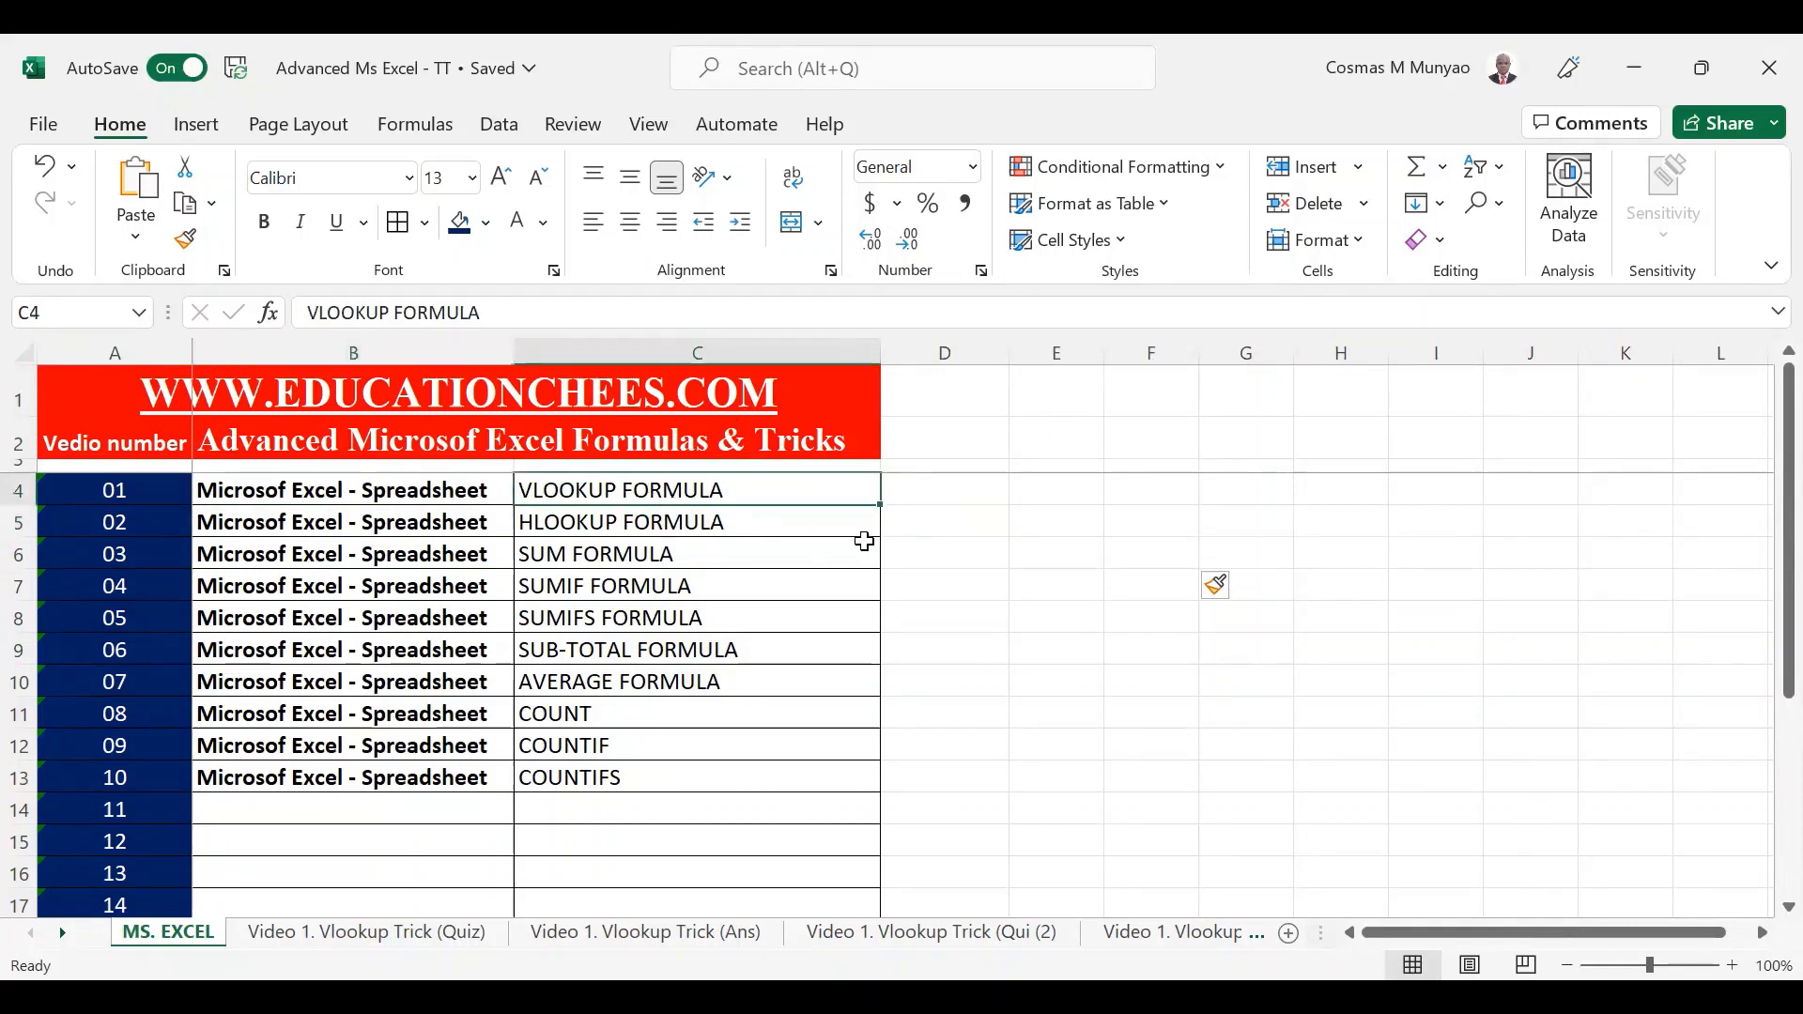
pyautogui.click(1016, 523)
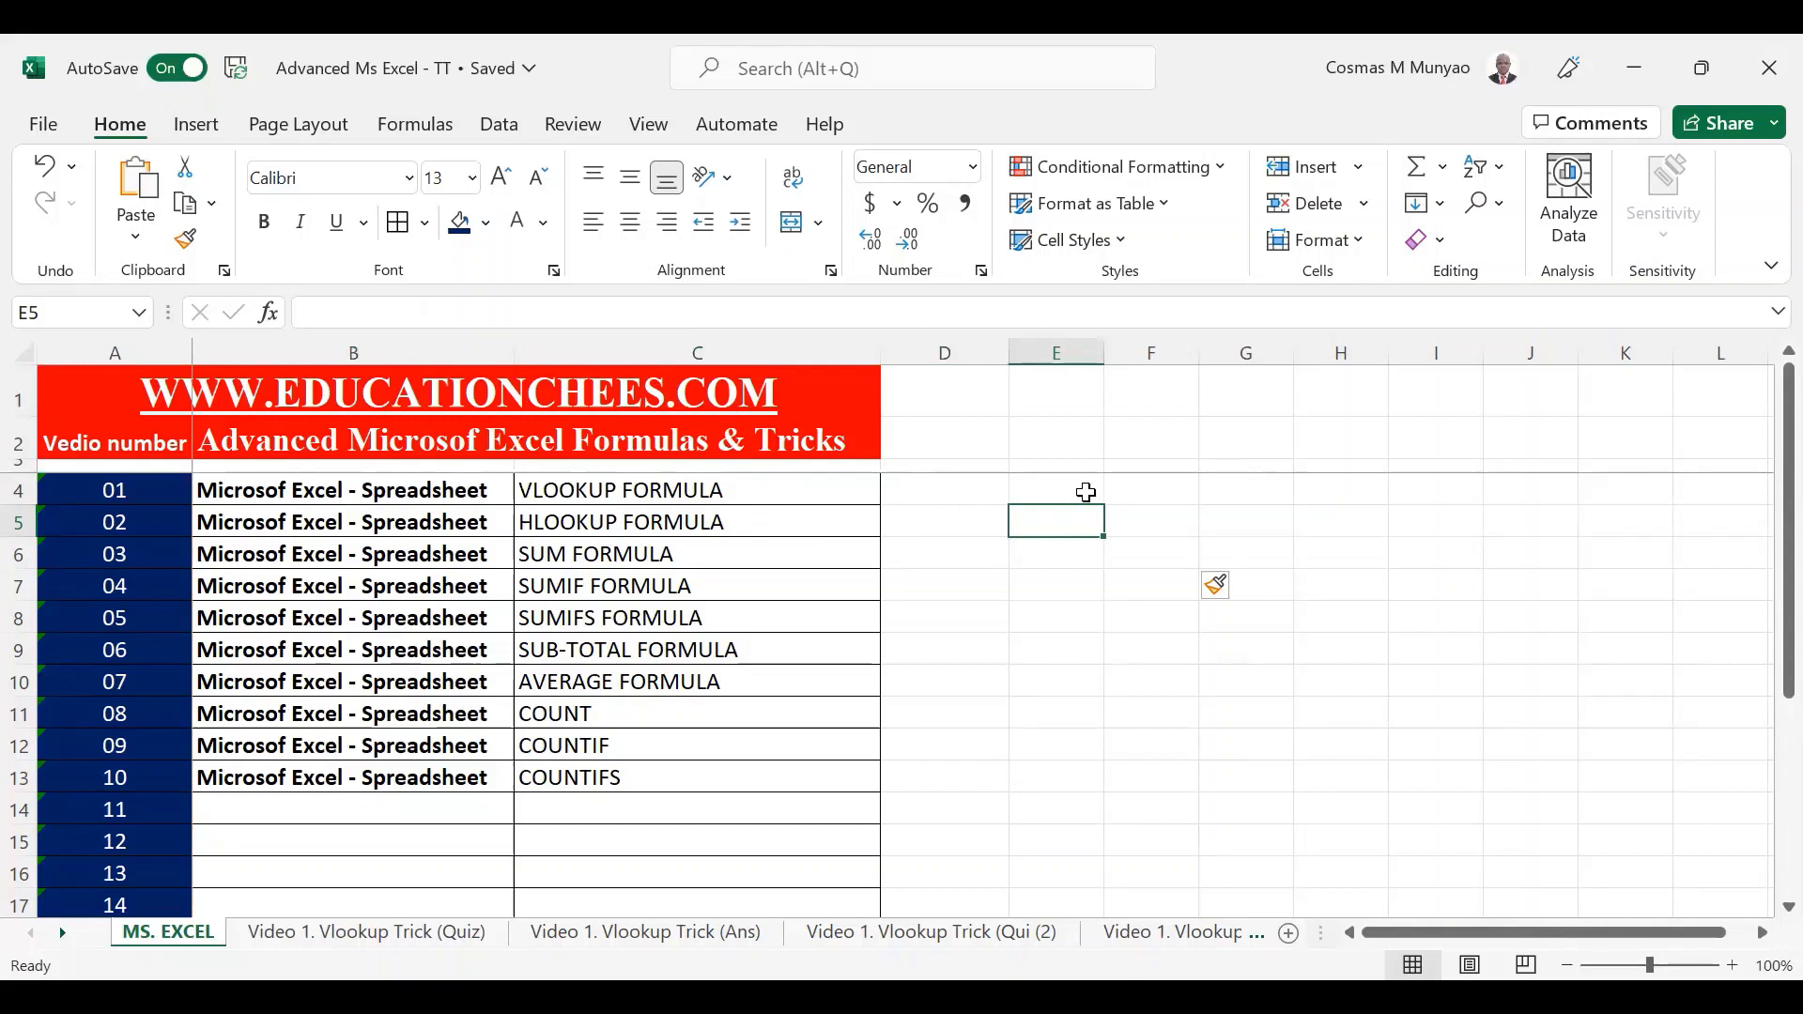
pyautogui.click(1050, 488)
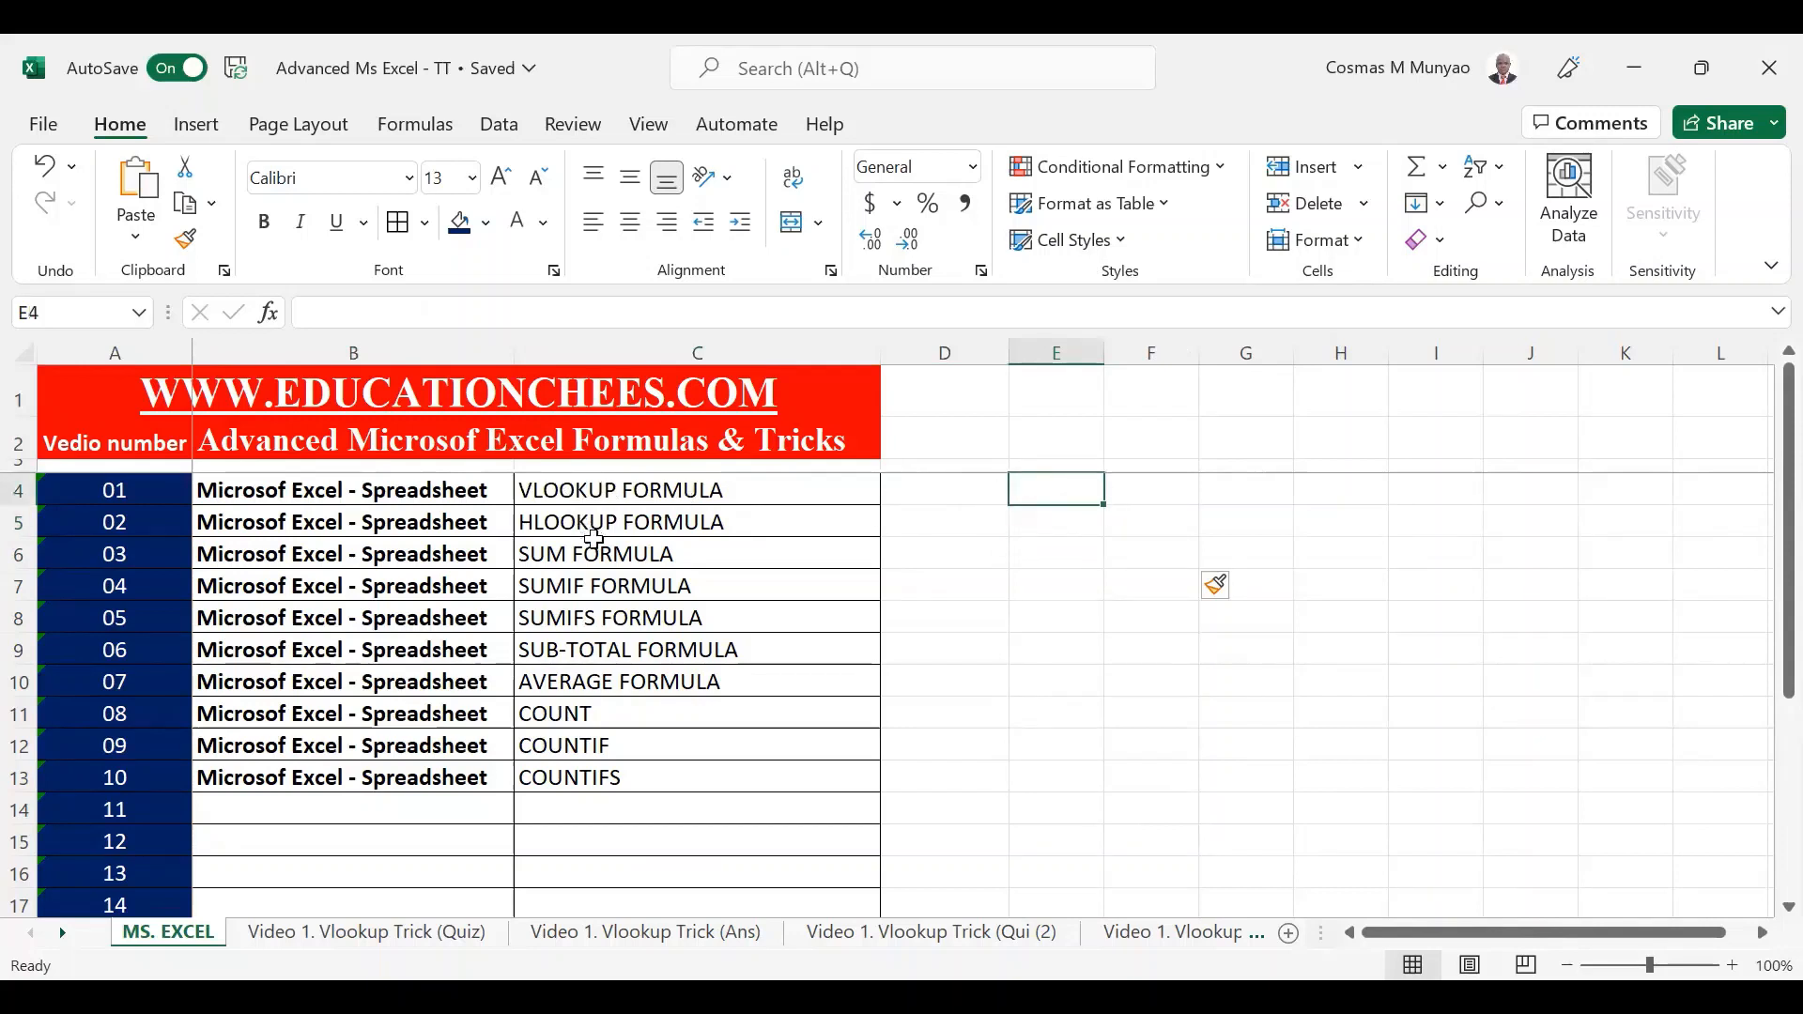
pyautogui.click(573, 490)
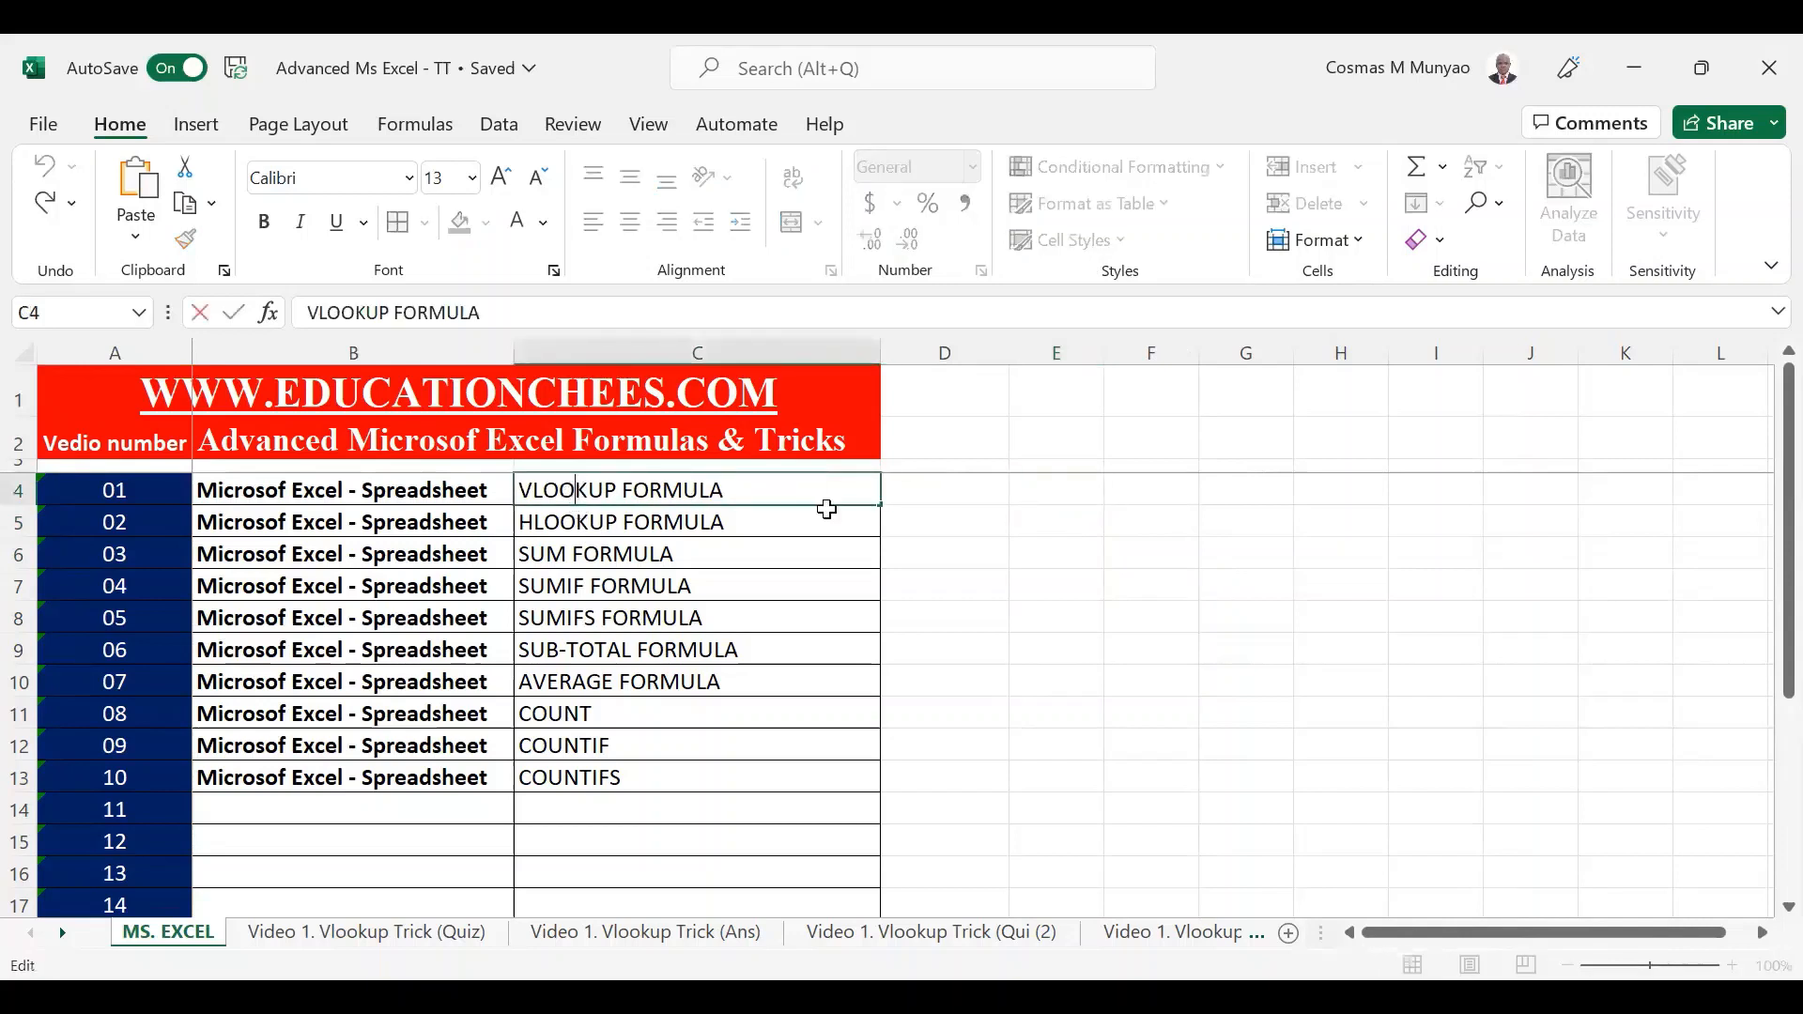
# Enter the note VERTICLE LOOK UP in cell E4, beside the VLOOKUP FORMULA row.
pyautogui.click(1049, 491)
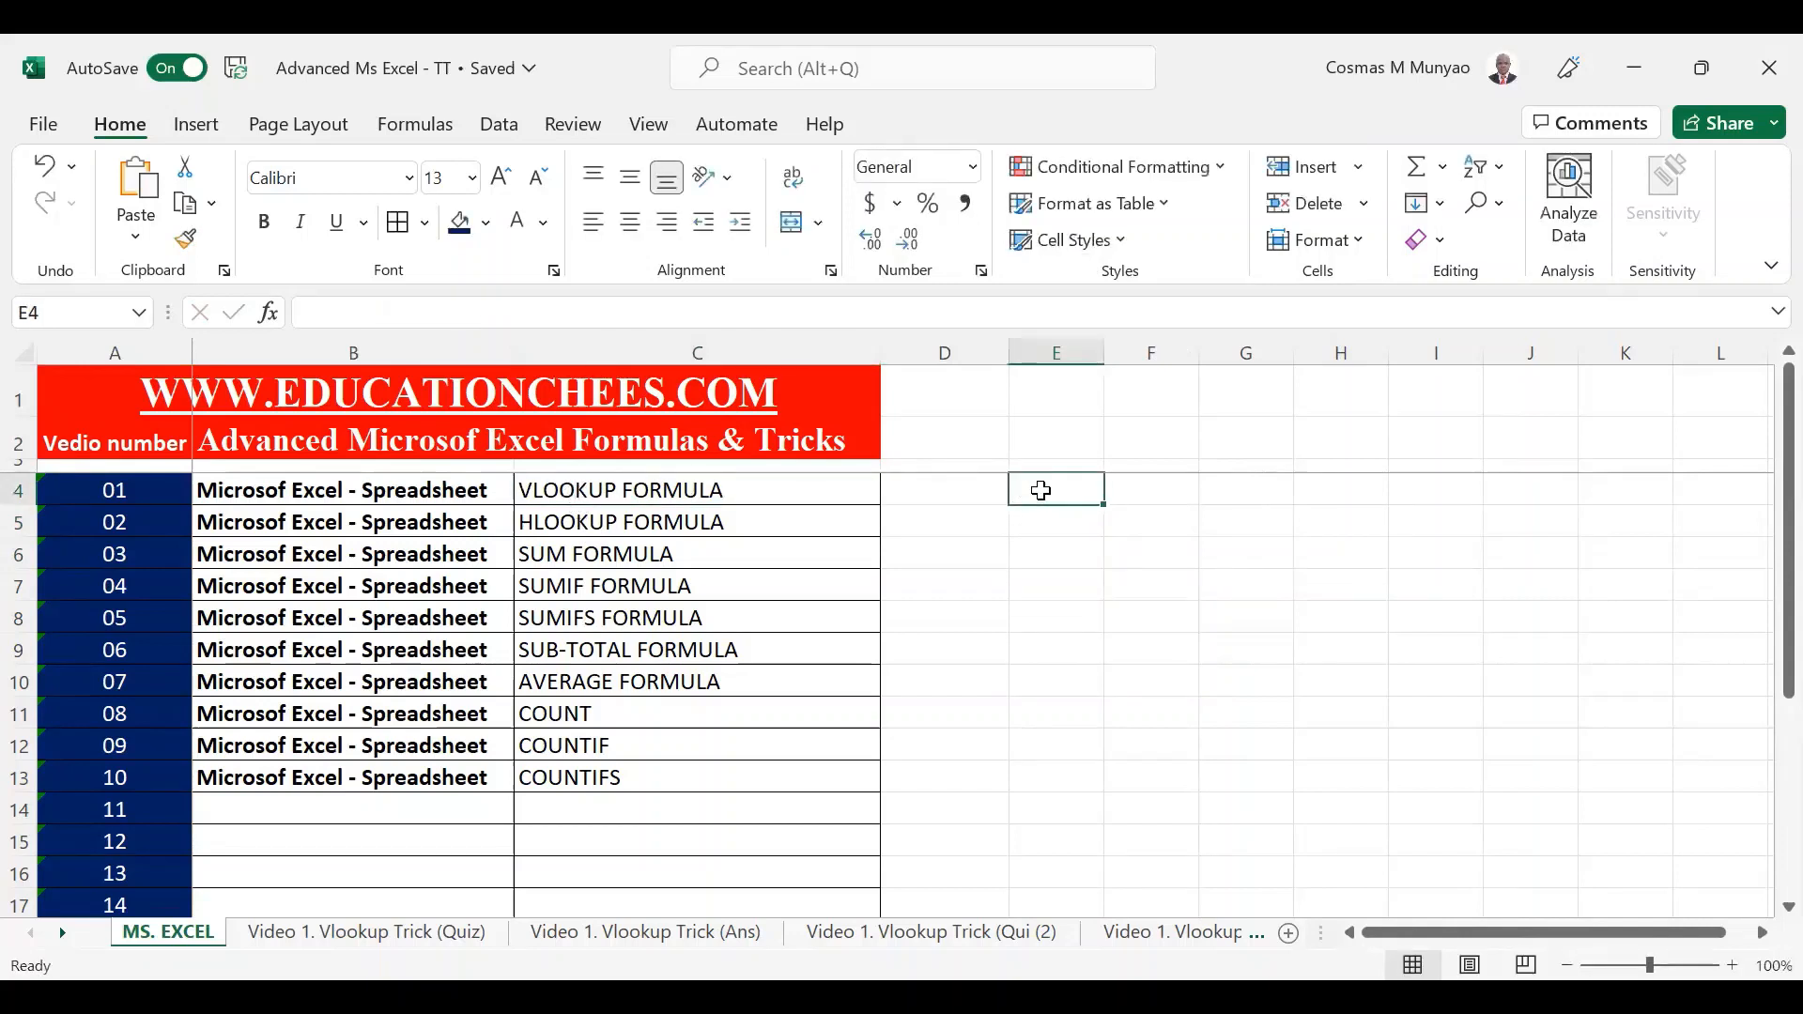
pyautogui.write('VERTIC')
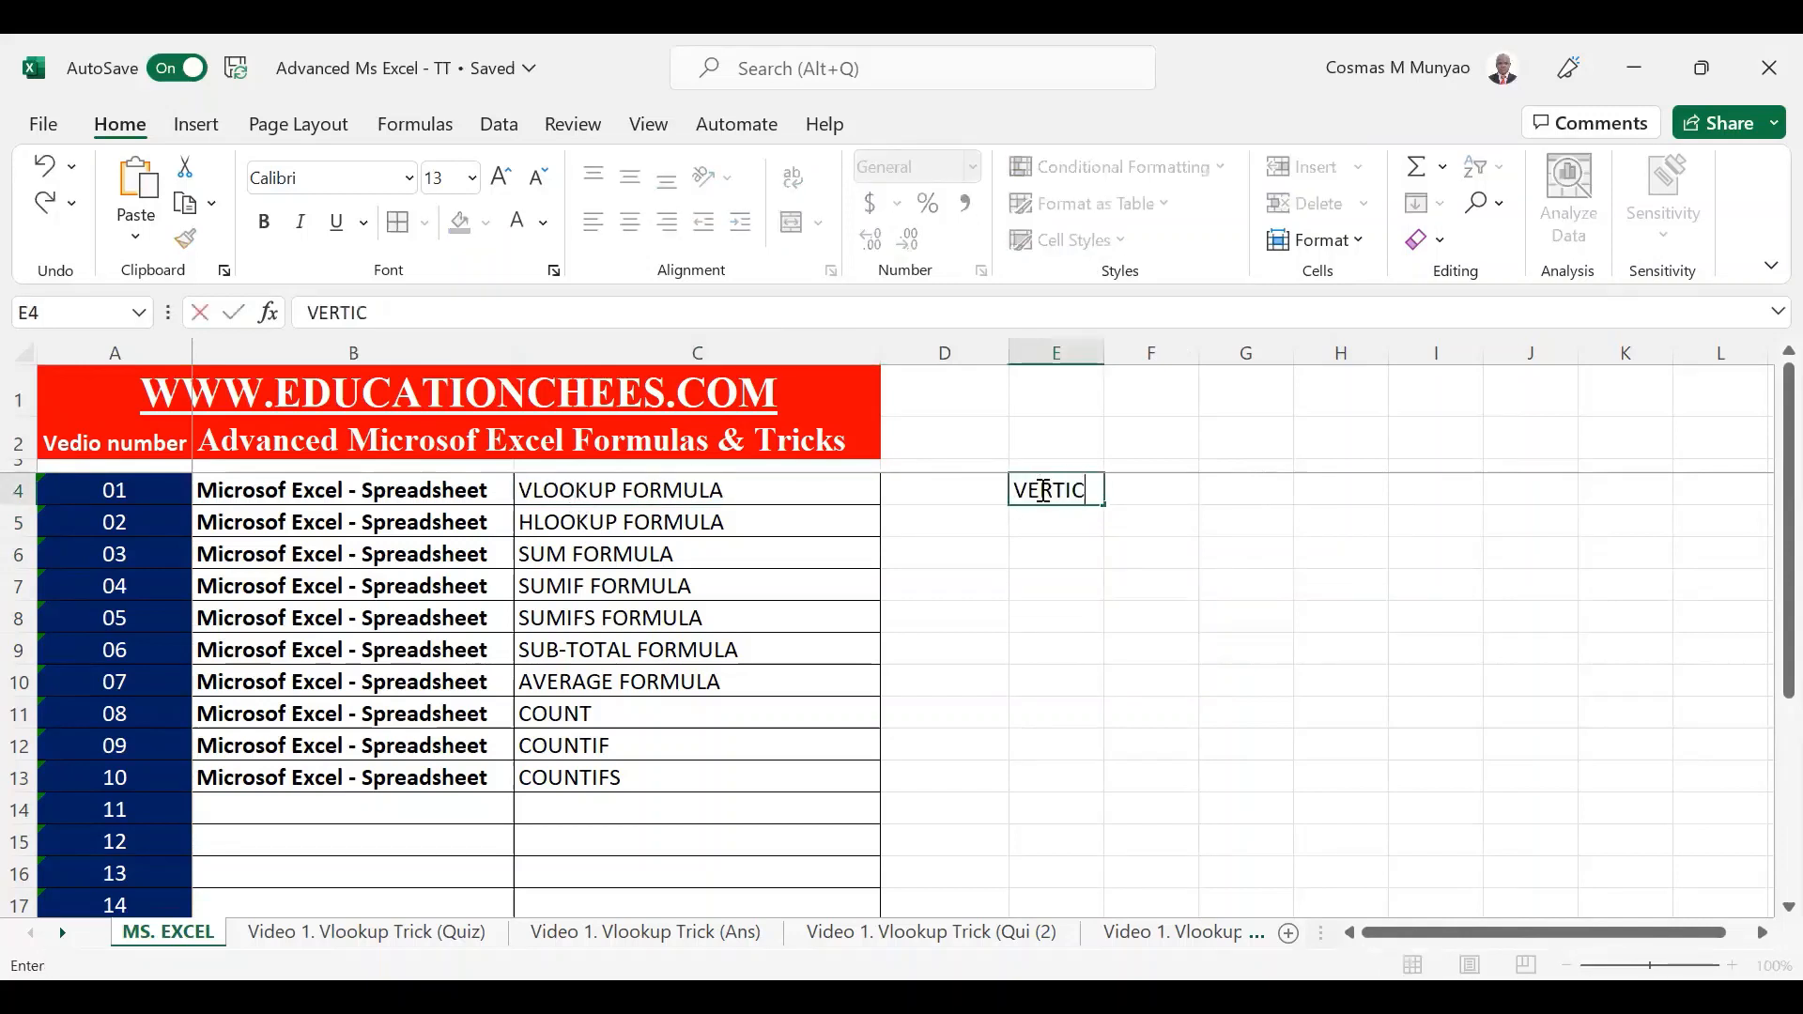
pyautogui.write('LE')
pyautogui.press('BackSpace')
pyautogui.write('LE LOOK UP')
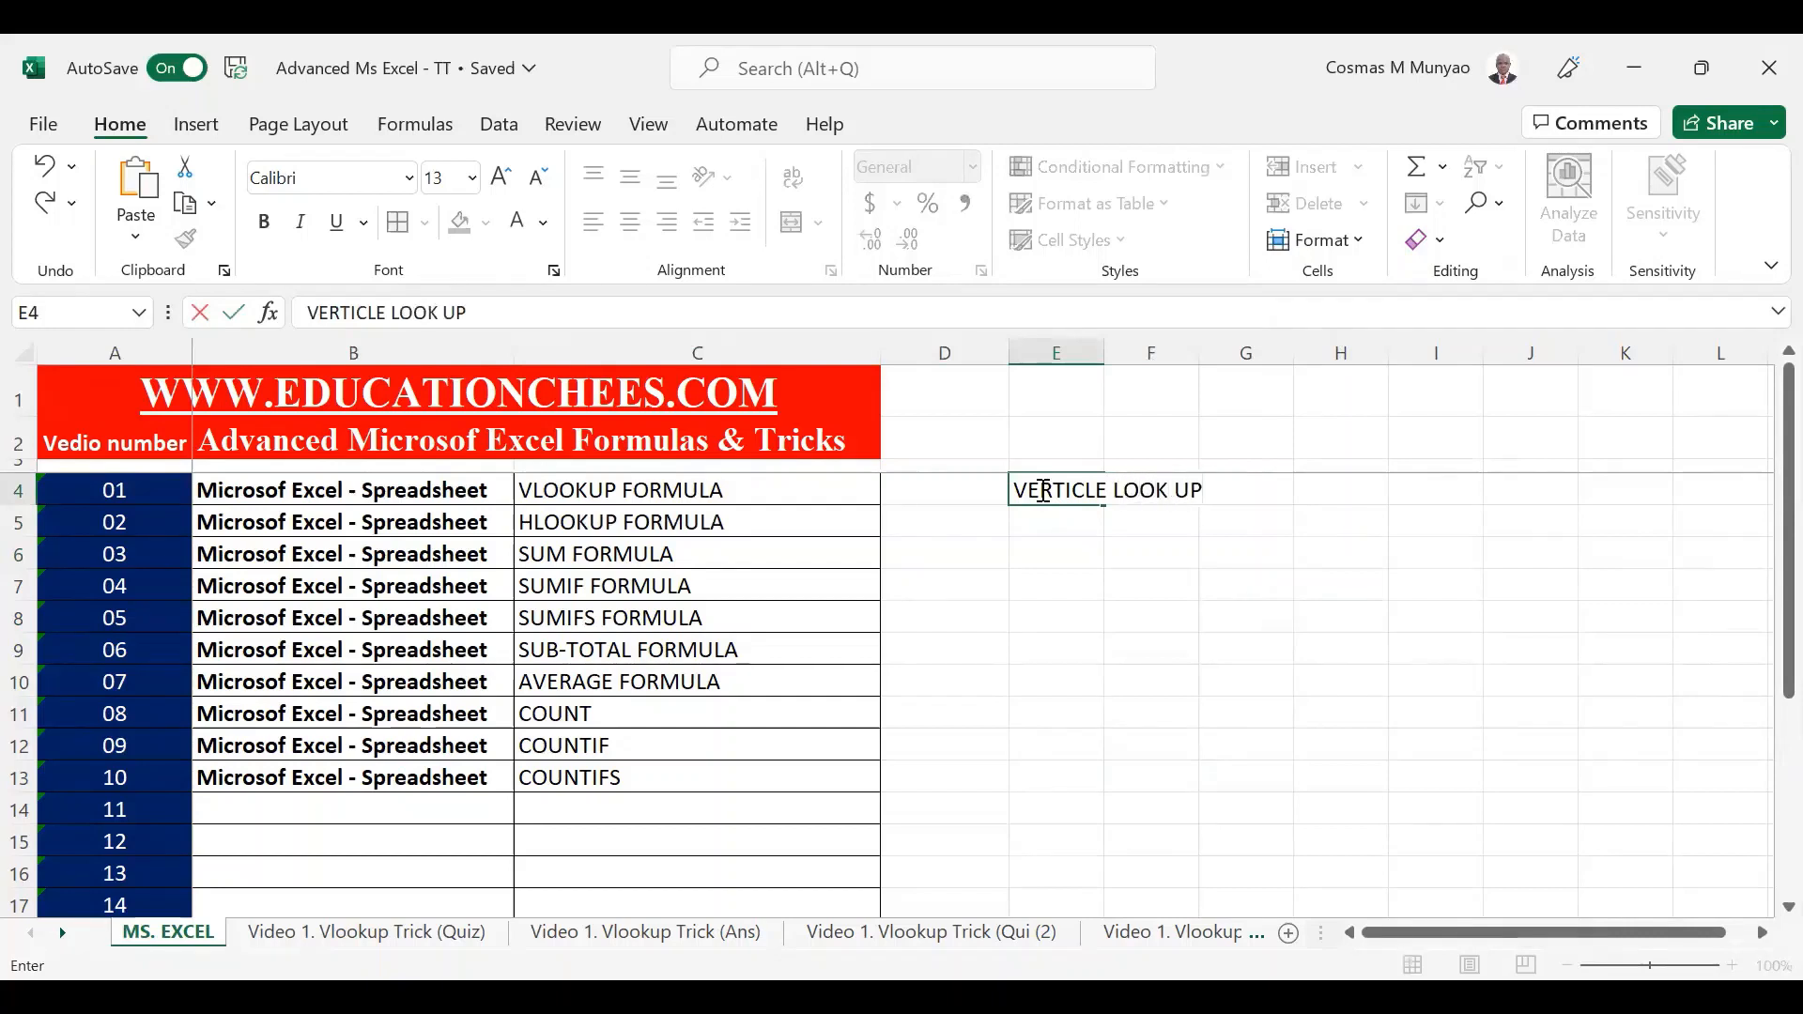
pyautogui.press('Tab')
pyautogui.click(1042, 490)
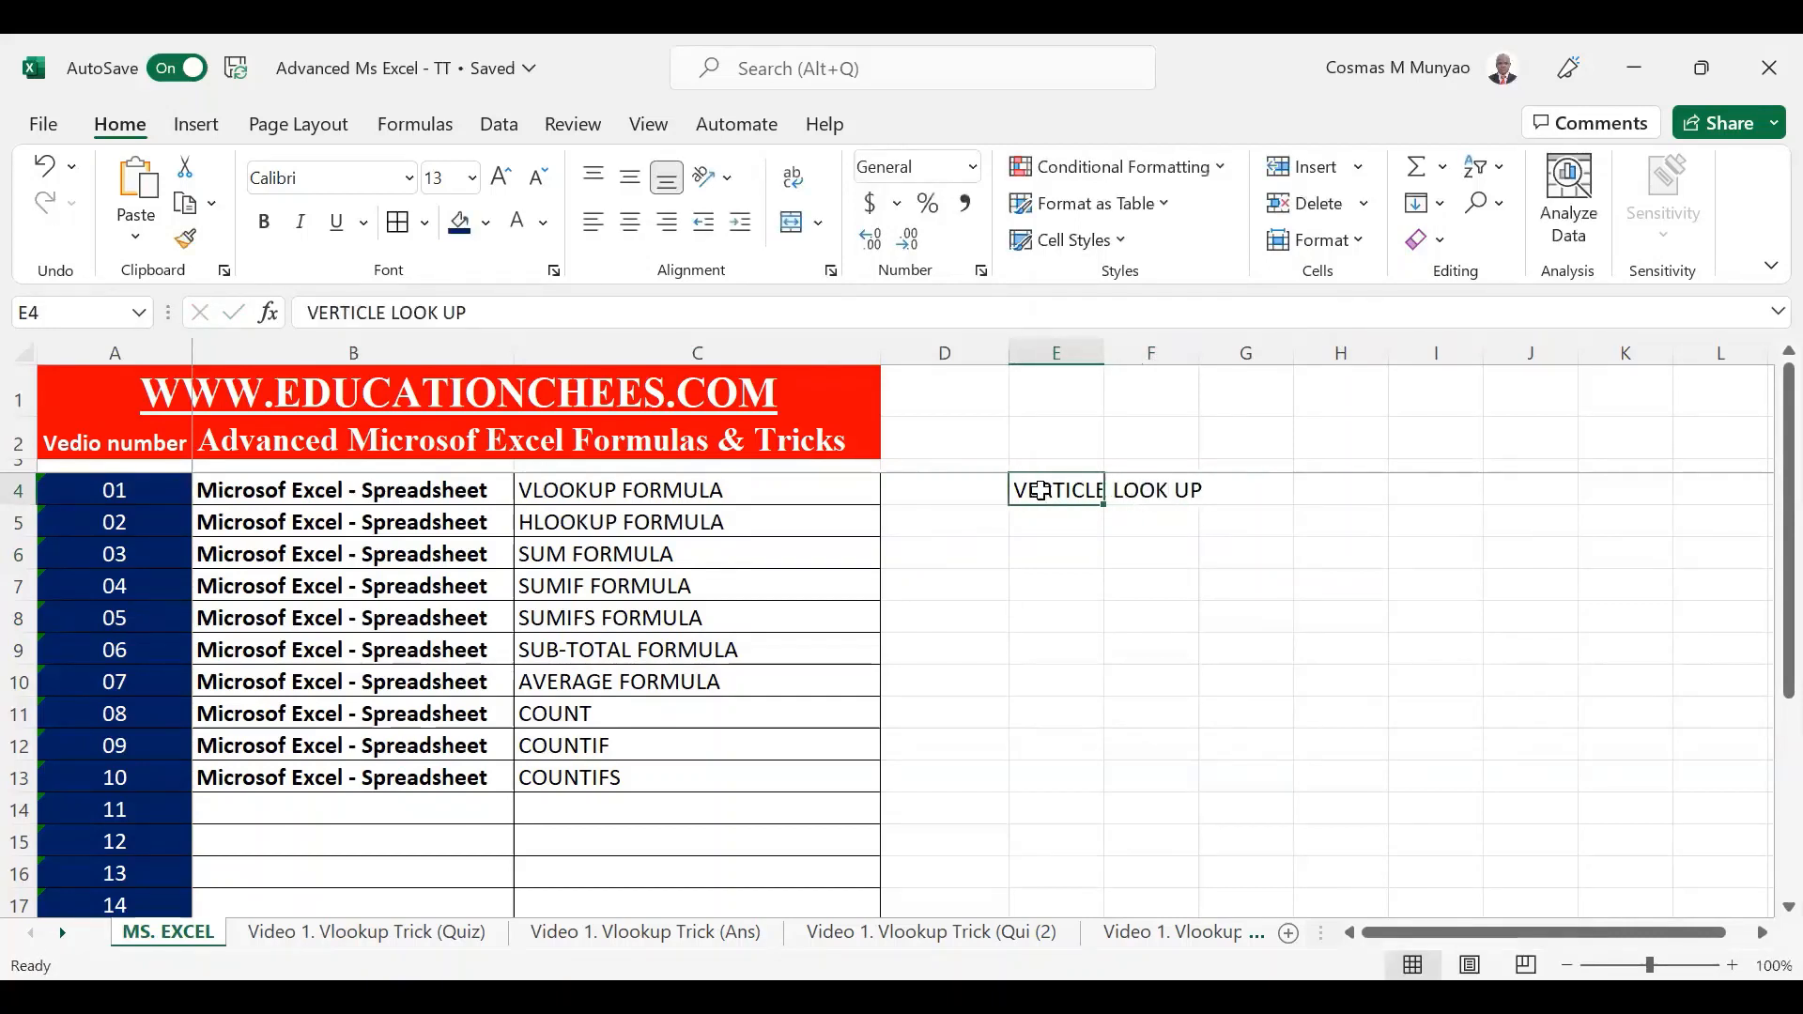
# Enter the note HORIZONTAL LOOK UP in cell E5, beside the HLOOKUP FORMULA row.
pyautogui.press('Down')
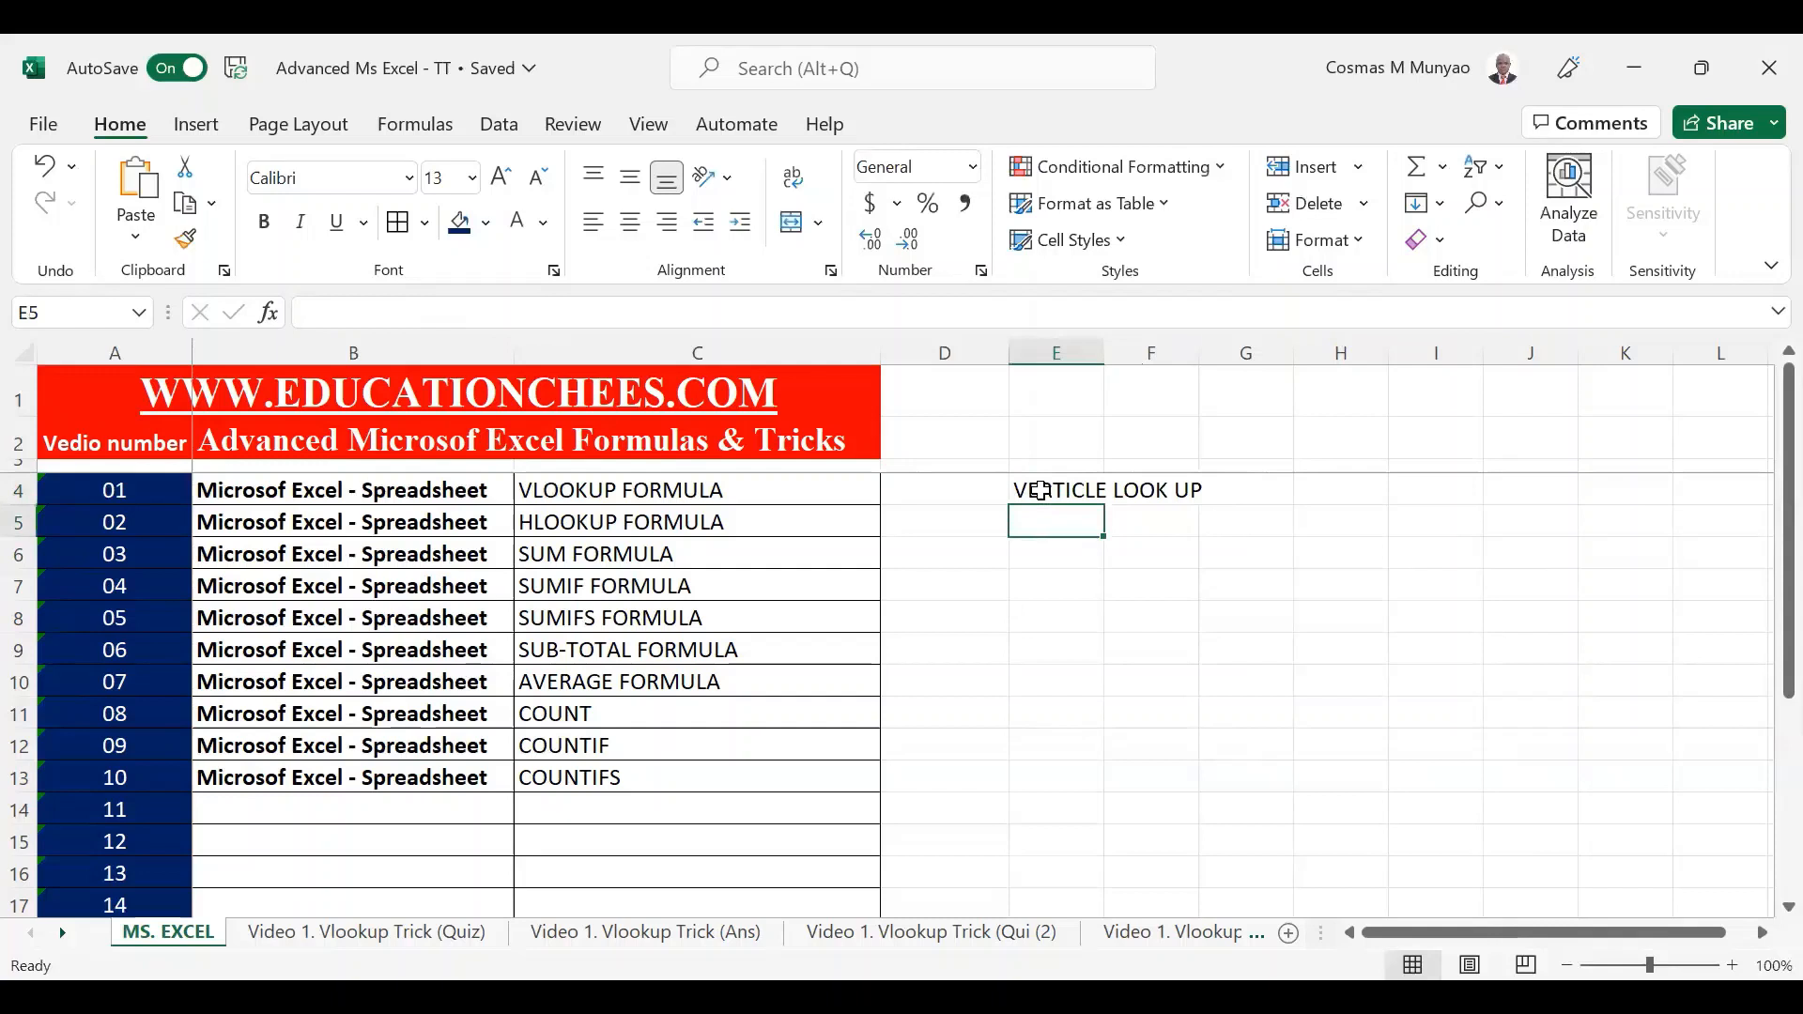
pyautogui.write('HOR')
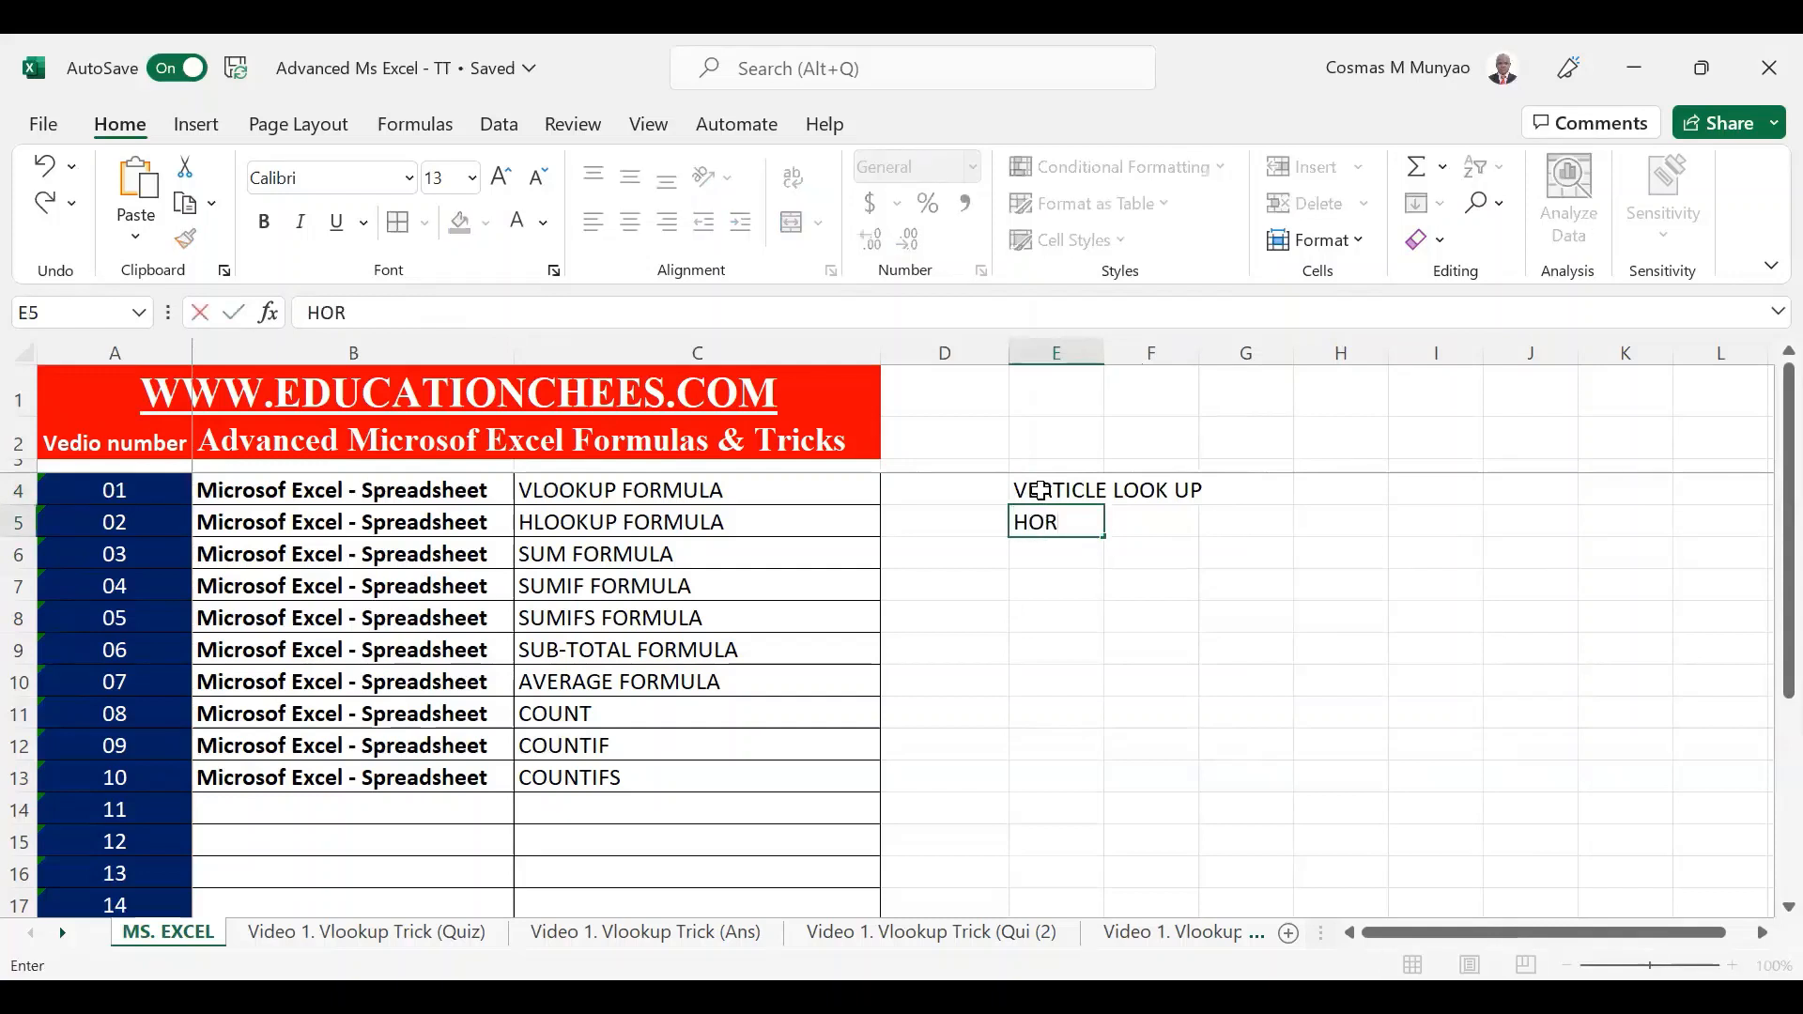
pyautogui.write('IZONTAL')
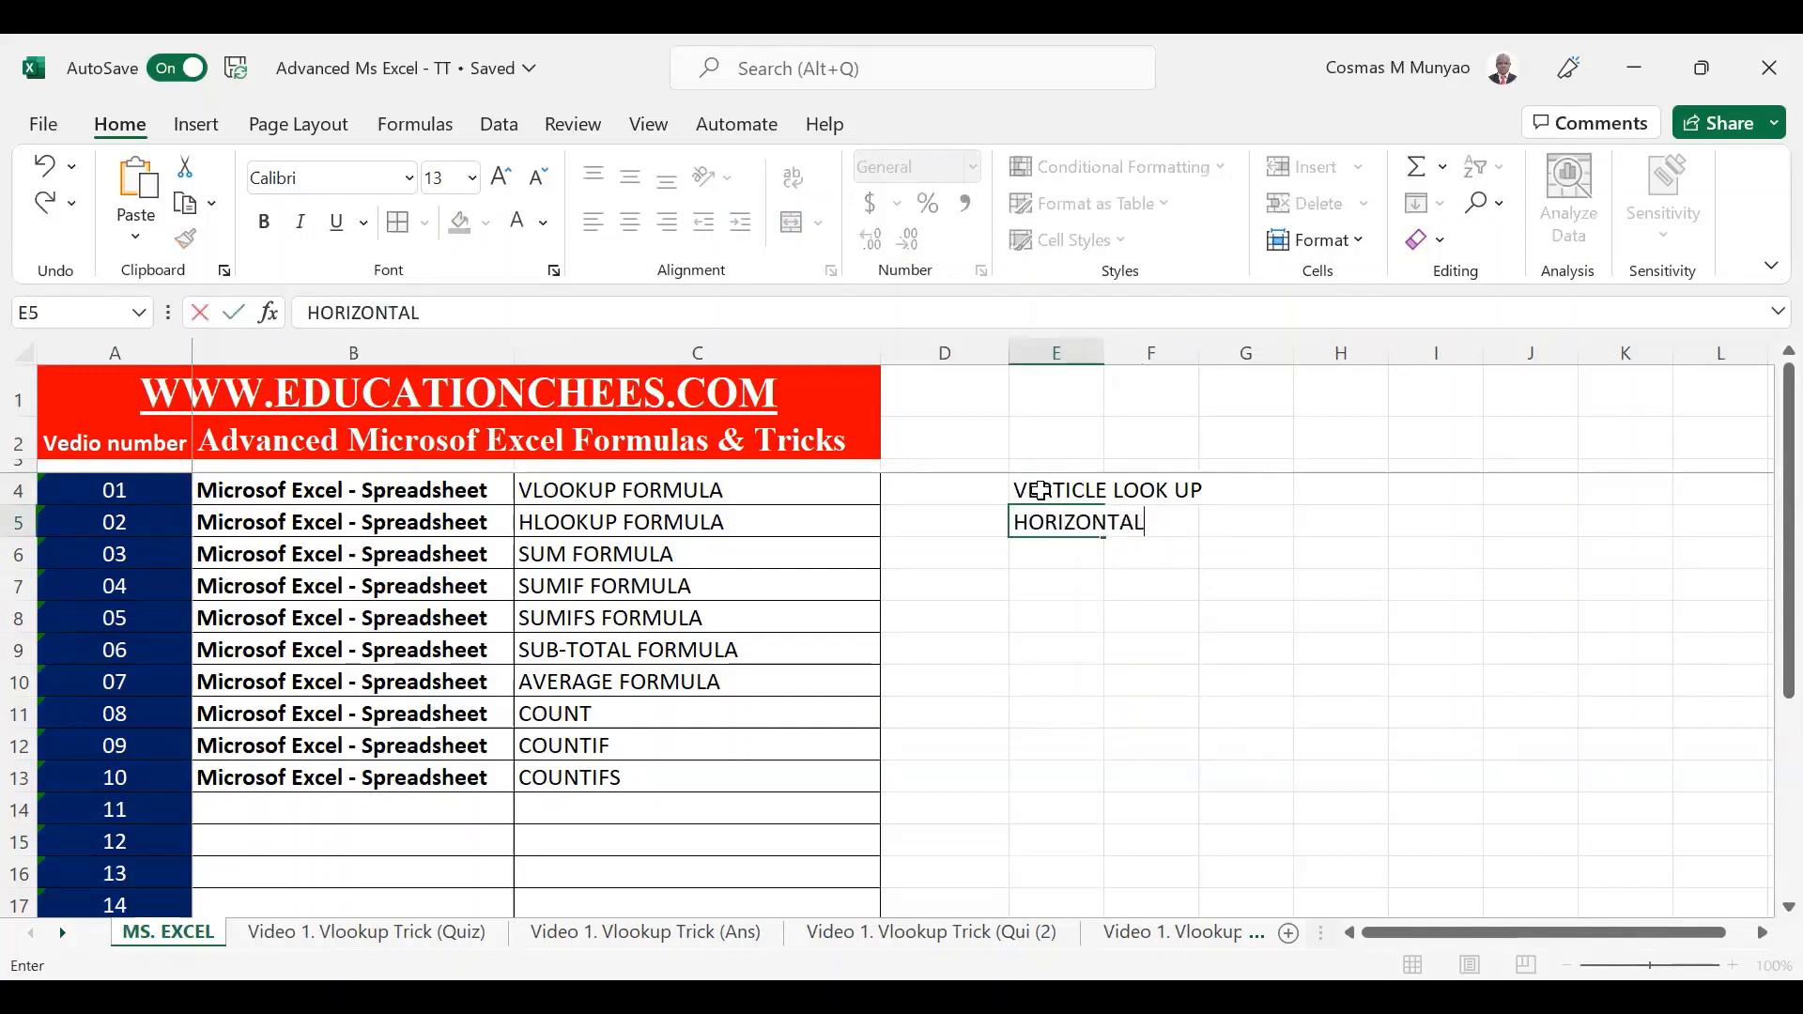
pyautogui.write(' LOOK UP')
pyautogui.hotkey('ctrl', 'Return')
# Clear the lookup notes from cells E5 and E4.
pyautogui.press('Delete')
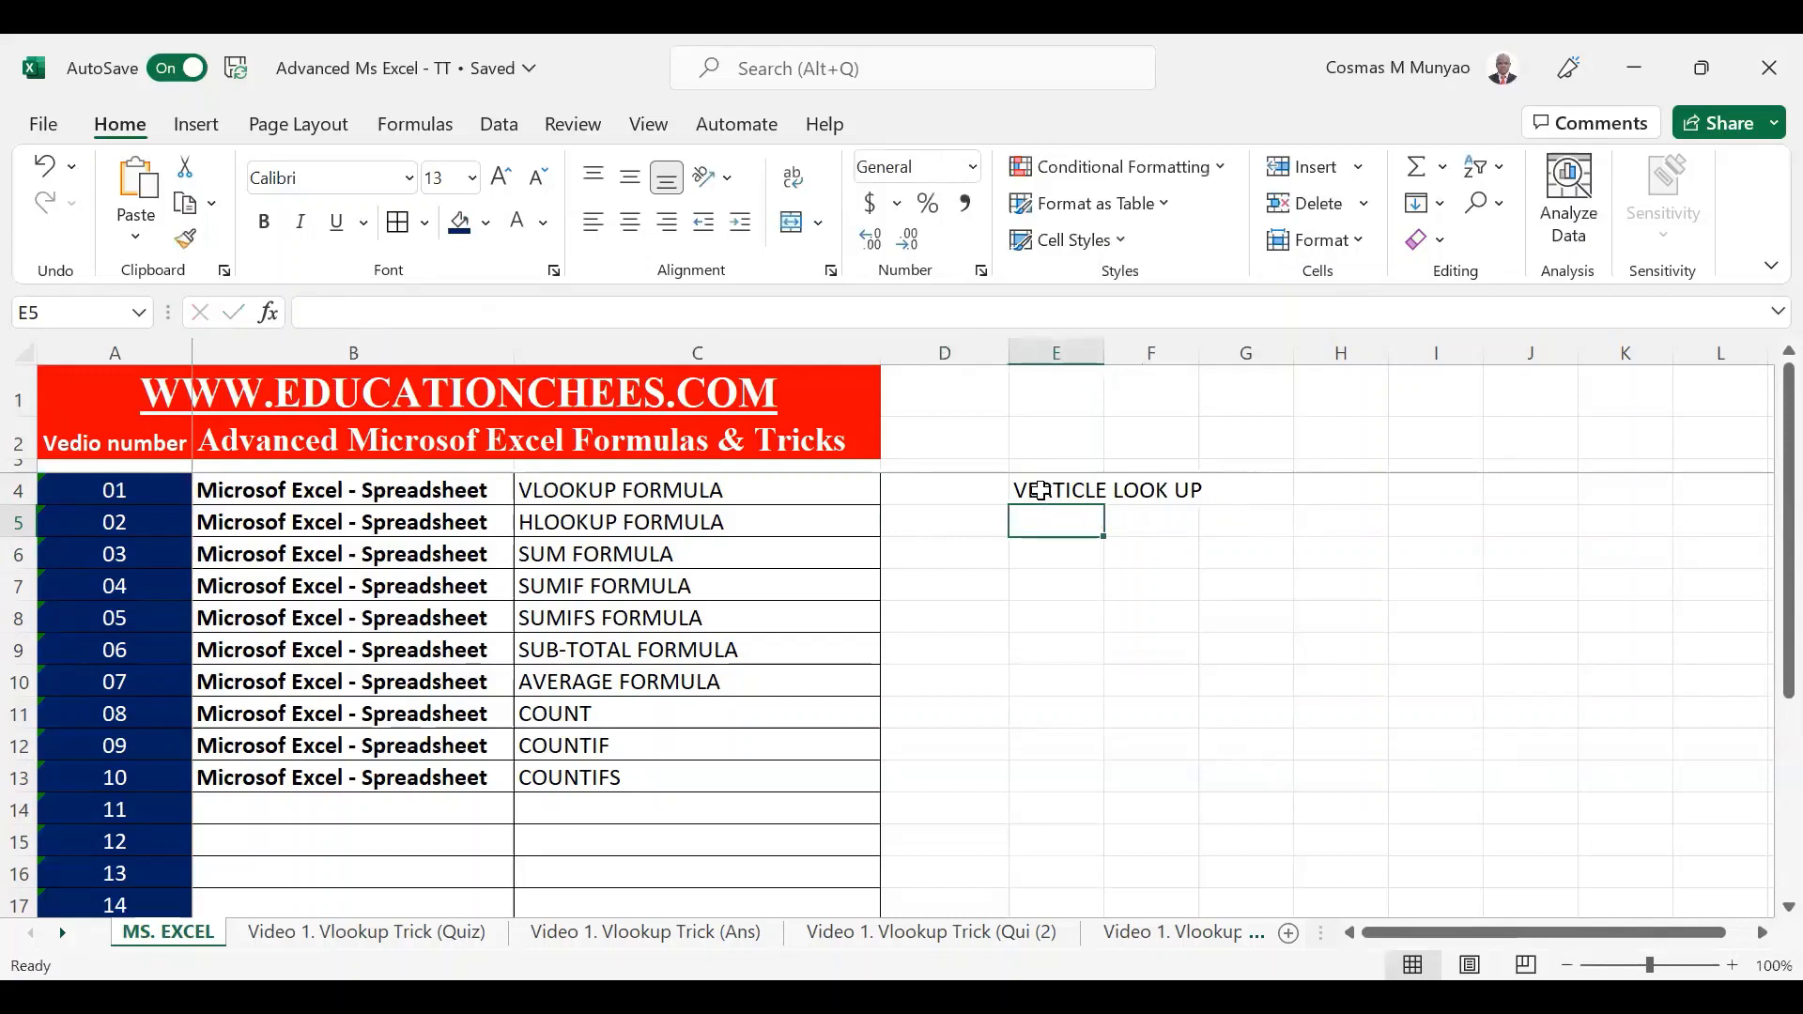
pyautogui.click(1040, 490)
pyautogui.press('Delete')
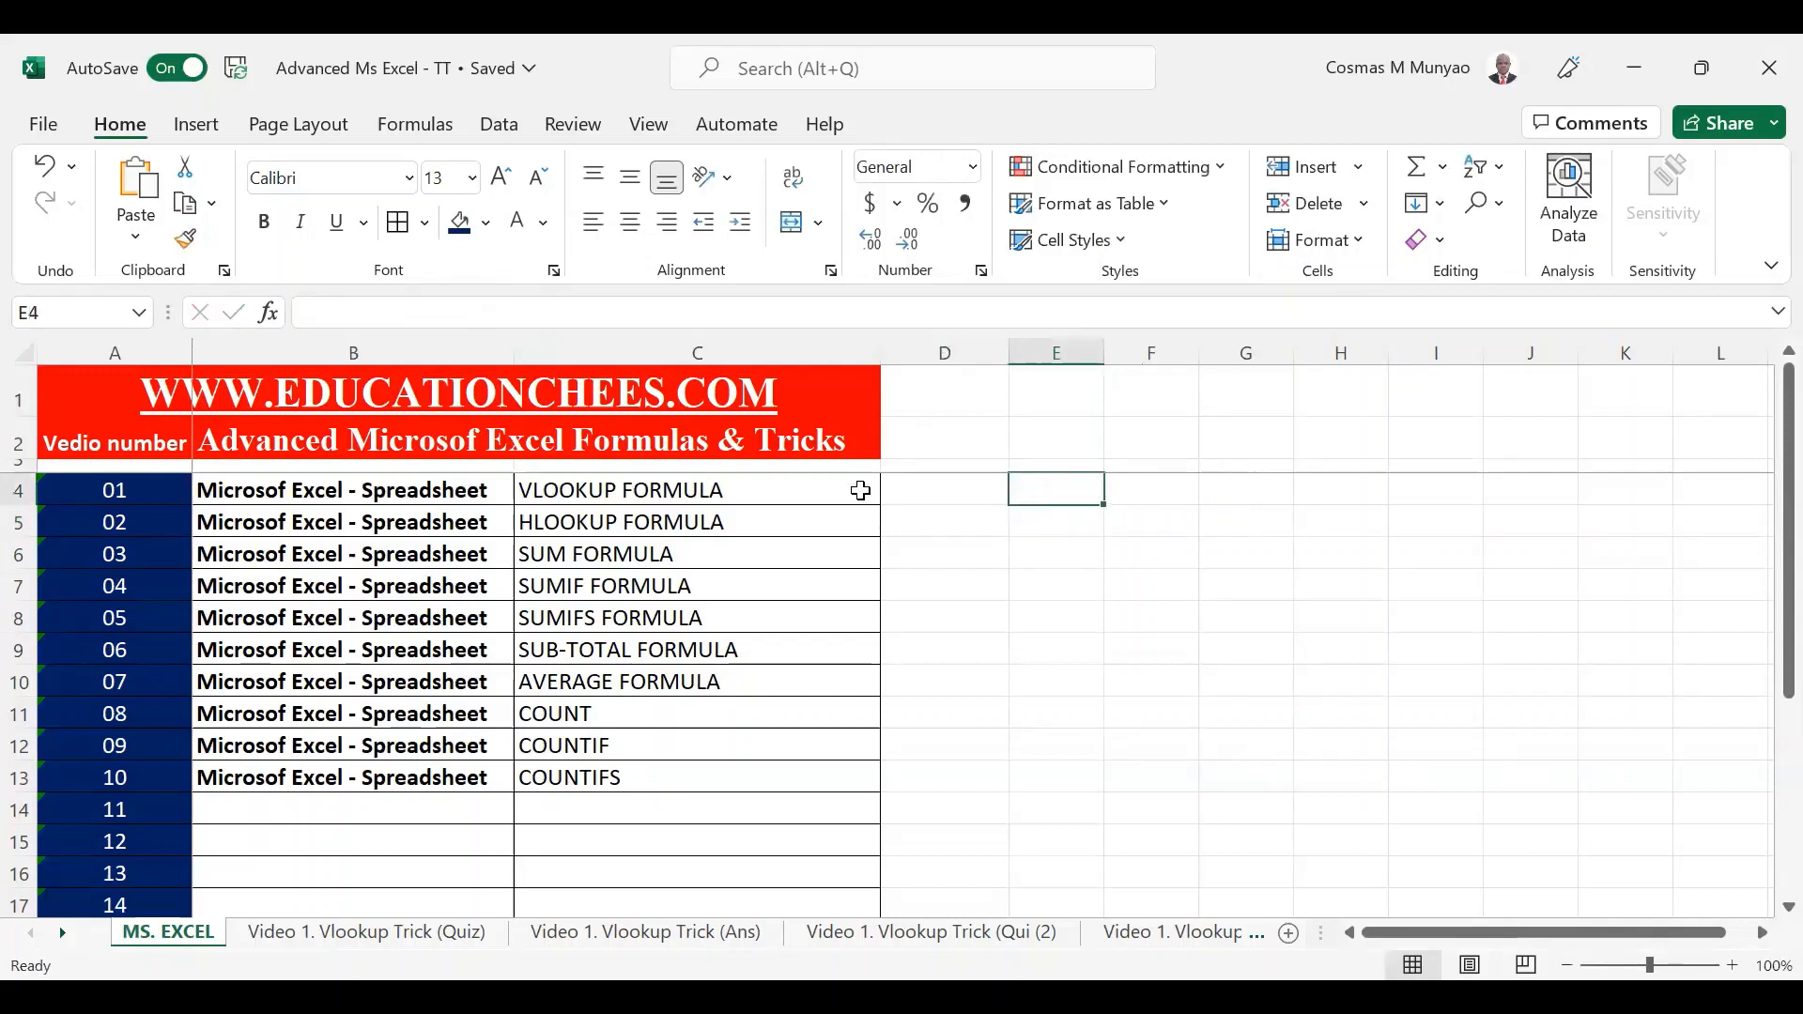
# Highlight columns E to G and columns C to I to demonstrate selecting whole columns.
pyautogui.click(1068, 341)
pyautogui.moveTo(1067, 341); pyautogui.dragTo(1258, 352)
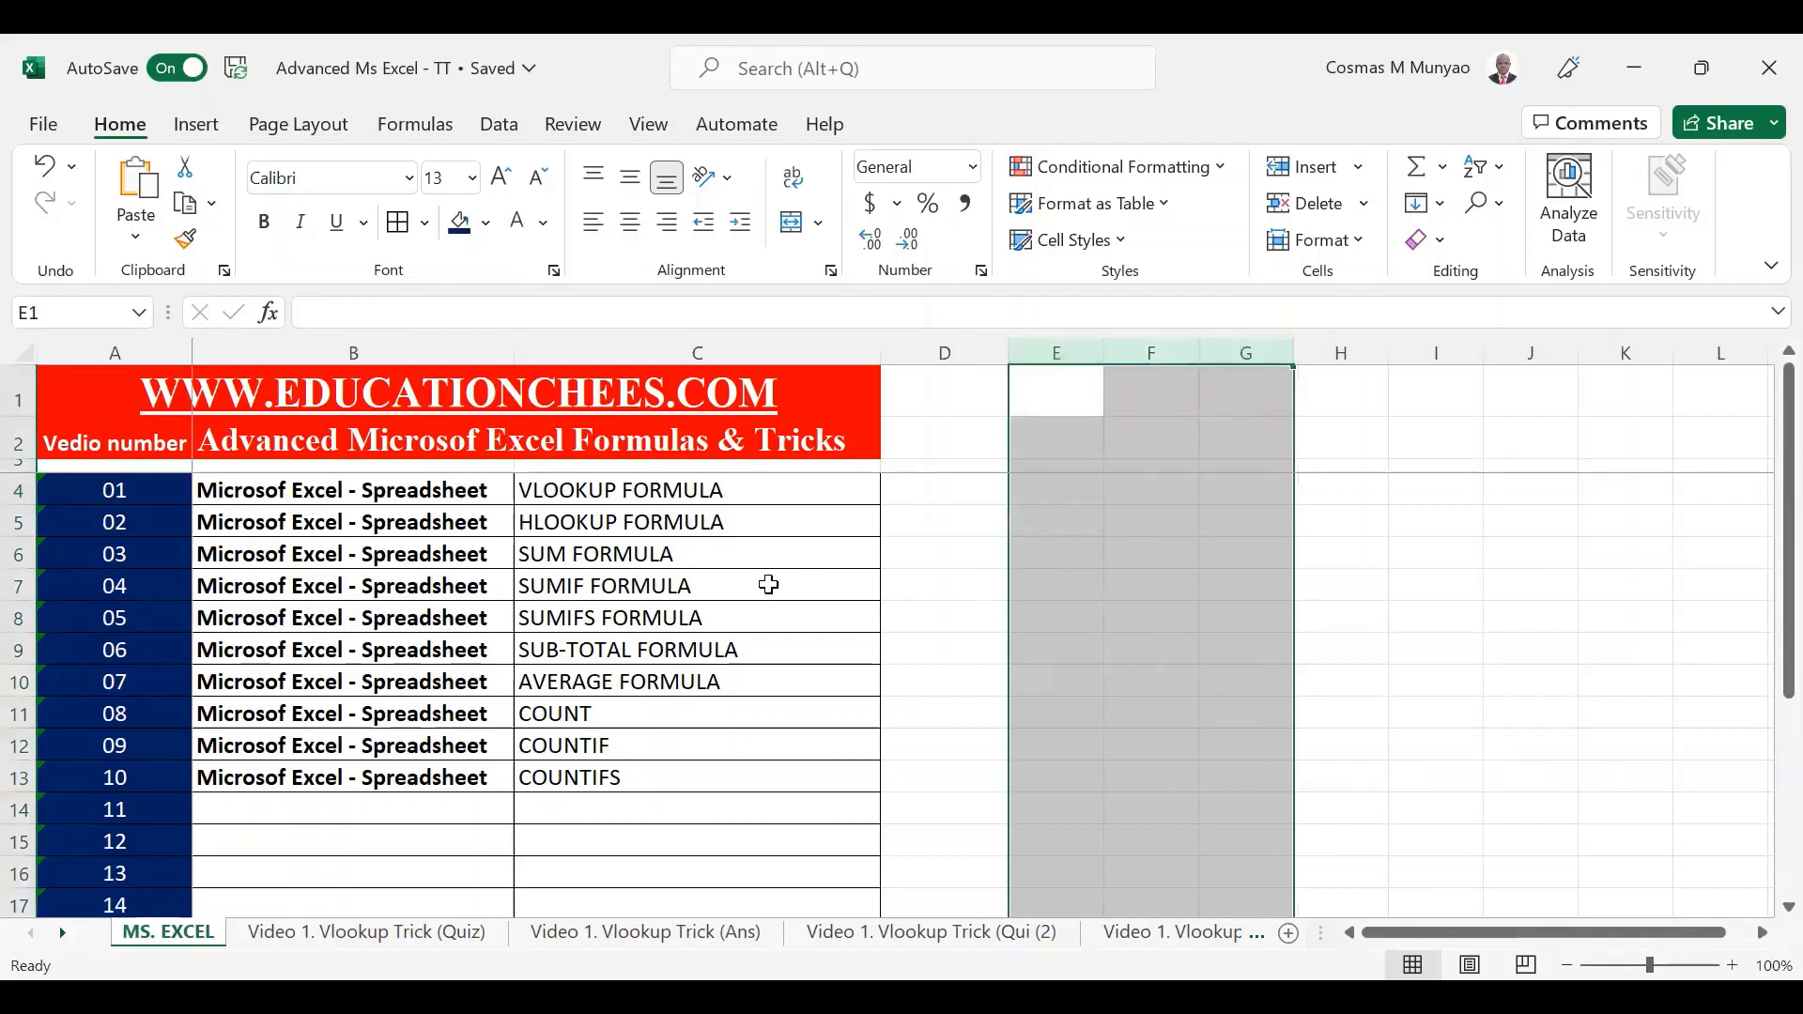
pyautogui.moveTo(678, 532); pyautogui.dragTo(658, 777)
pyautogui.moveTo(676, 347); pyautogui.dragTo(1624, 590)
pyautogui.moveTo(688, 350); pyautogui.dragTo(1405, 364)
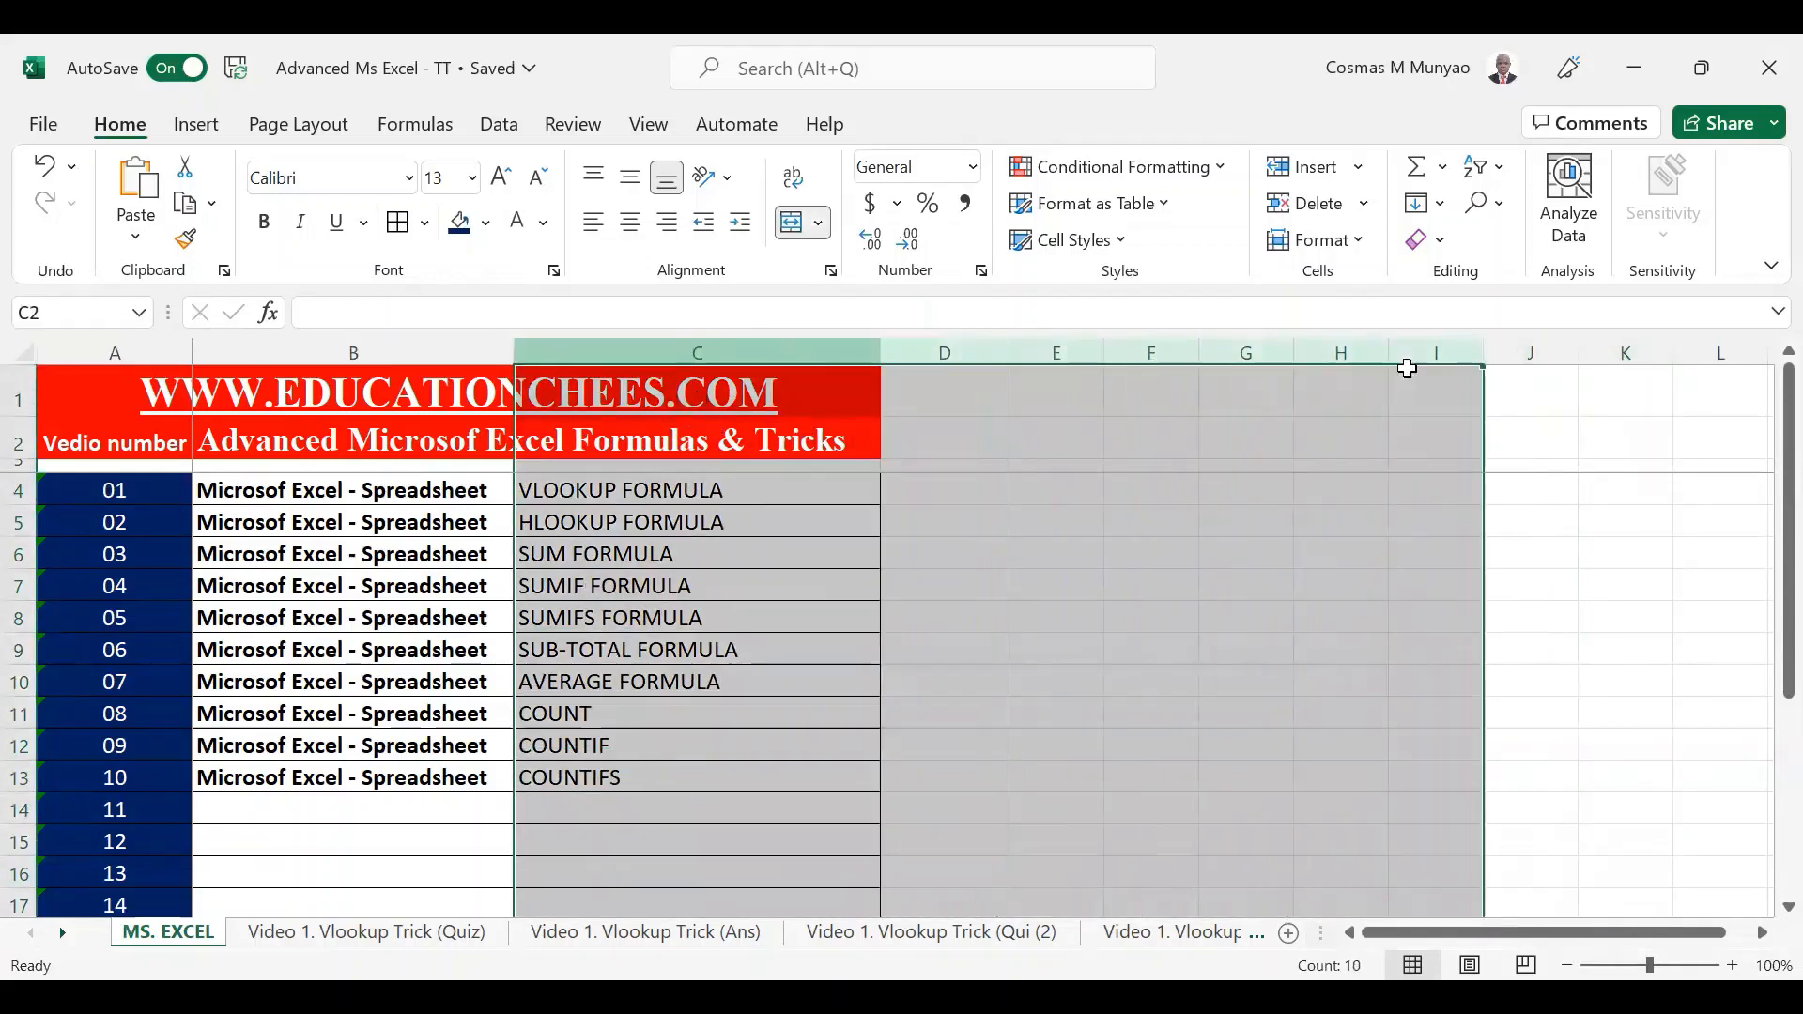
pyautogui.click(765, 544)
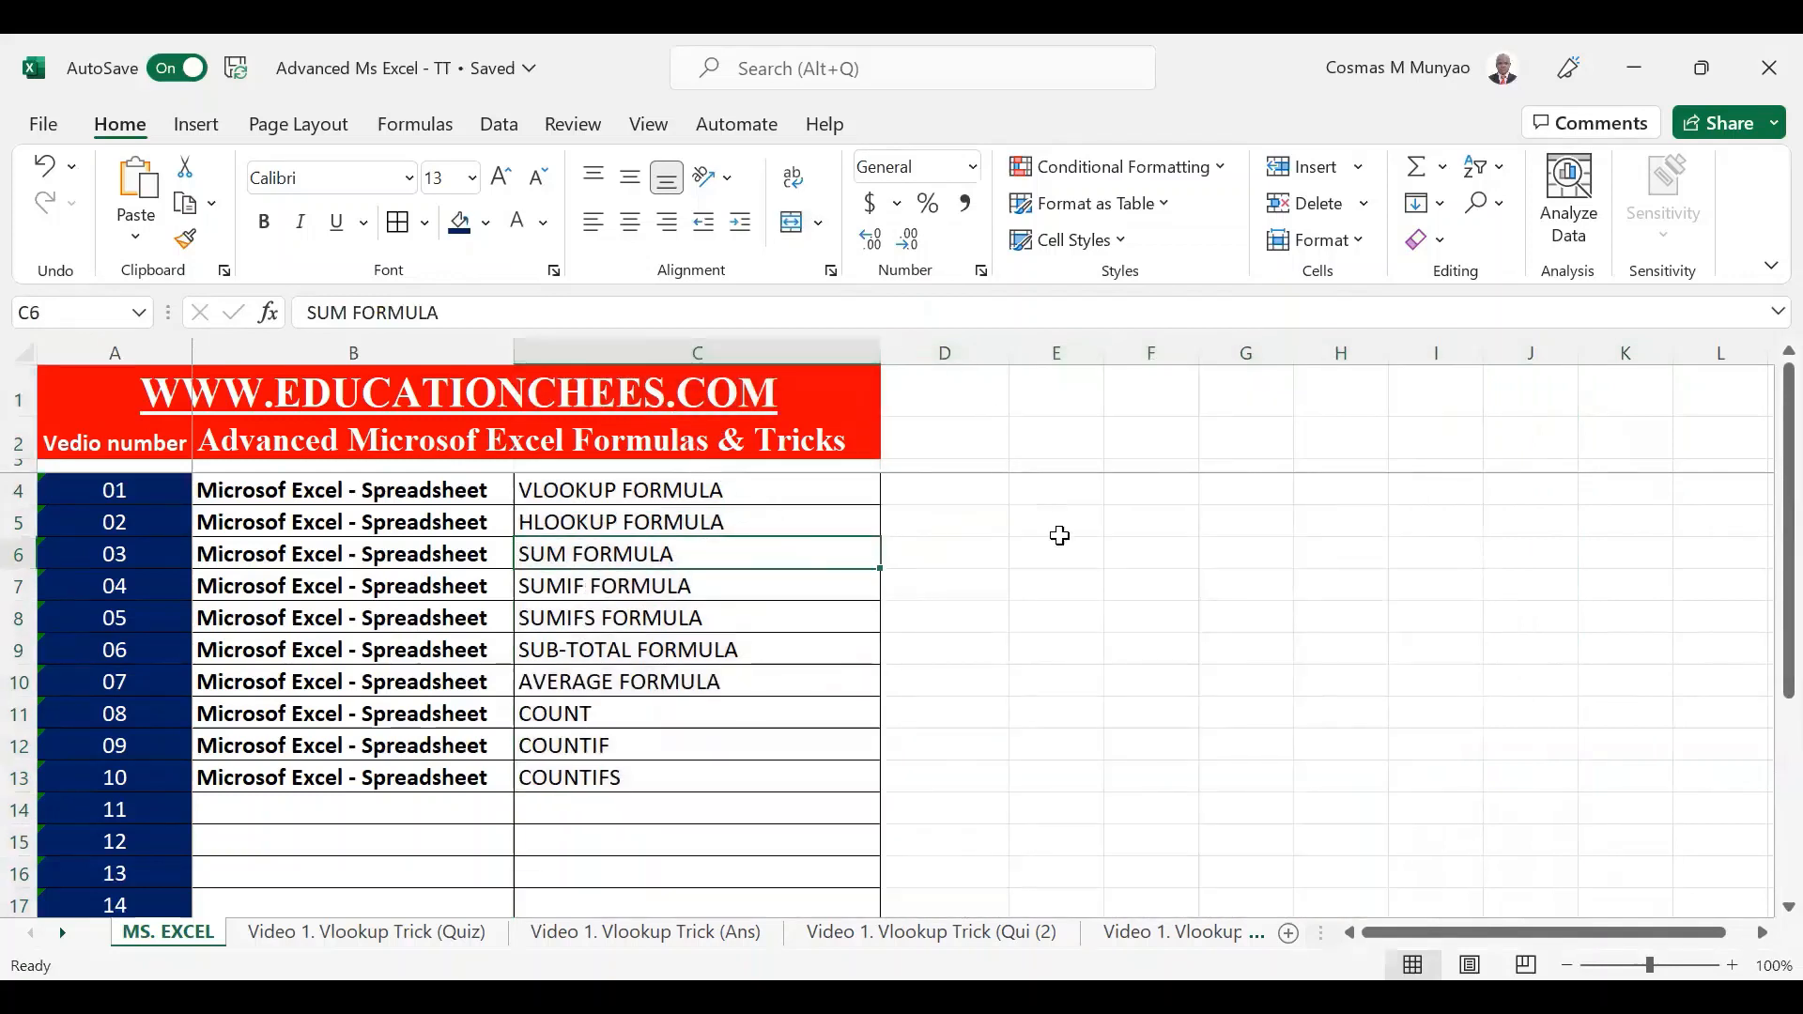
pyautogui.click(1174, 533)
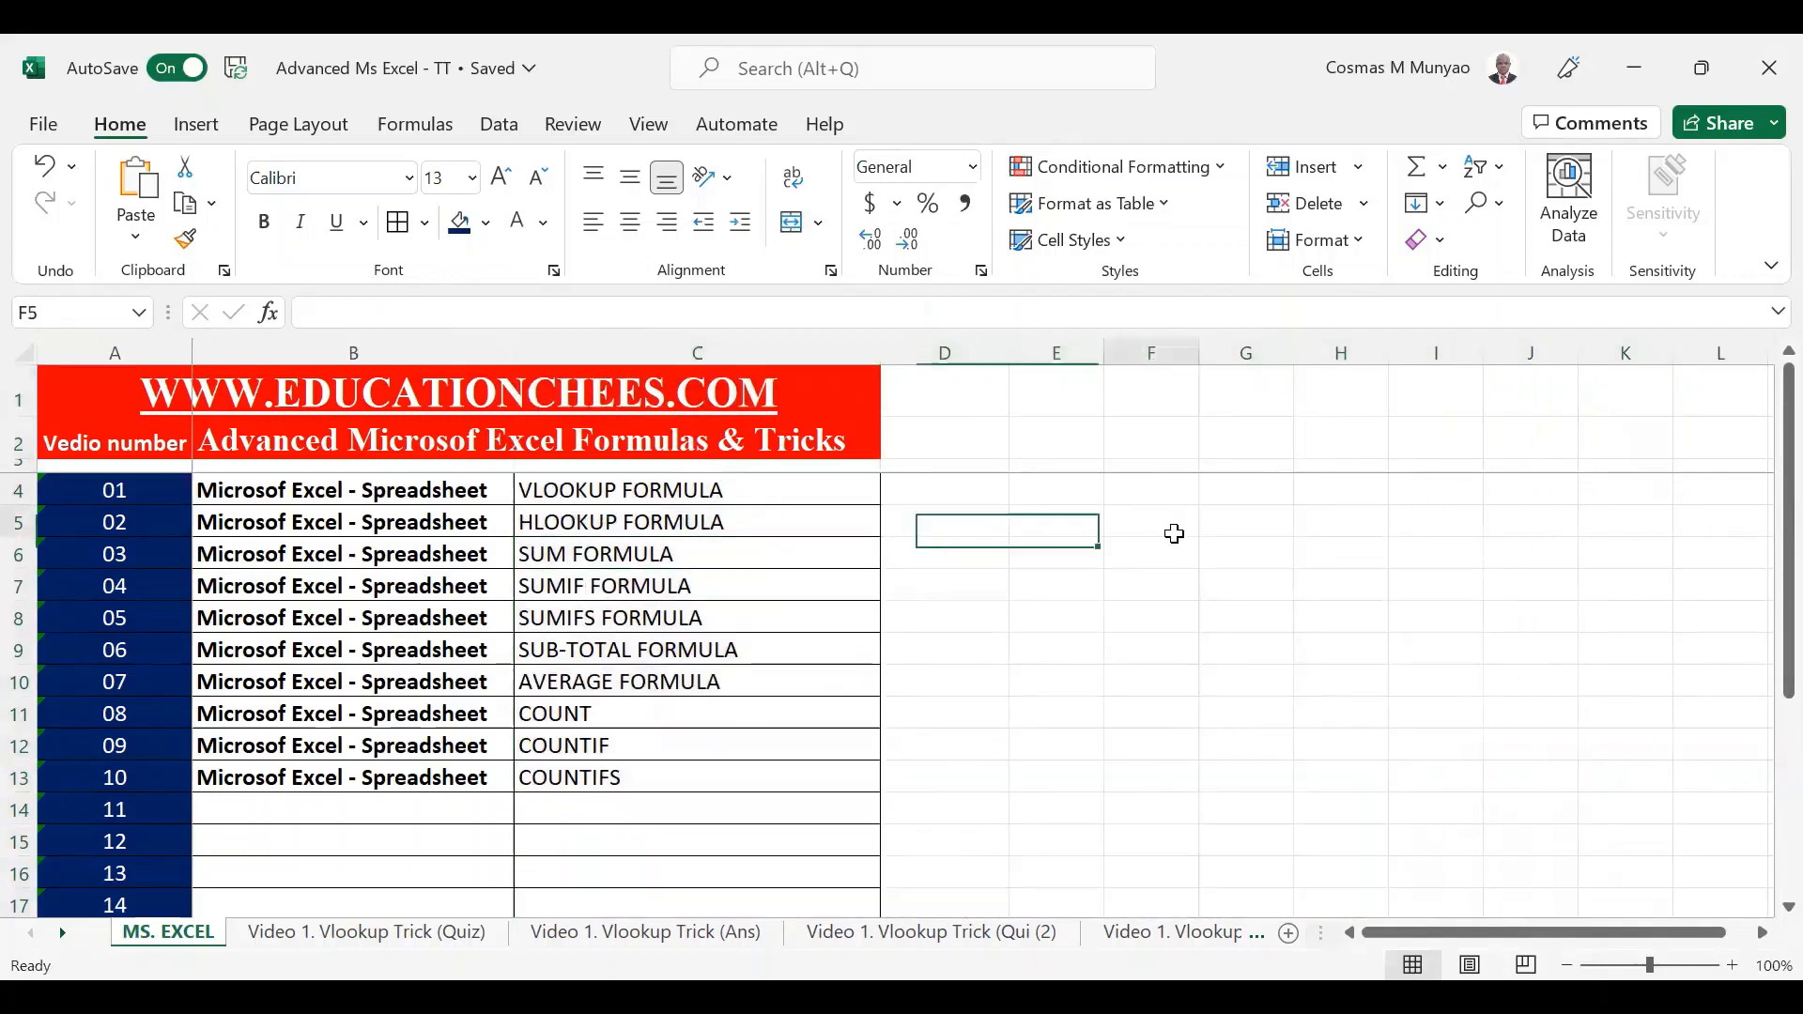
# Demonstrate vertical selections with columns F and K together, columns F to G, and range F1:F15, and clear the selection.
pyautogui.click(1136, 350)
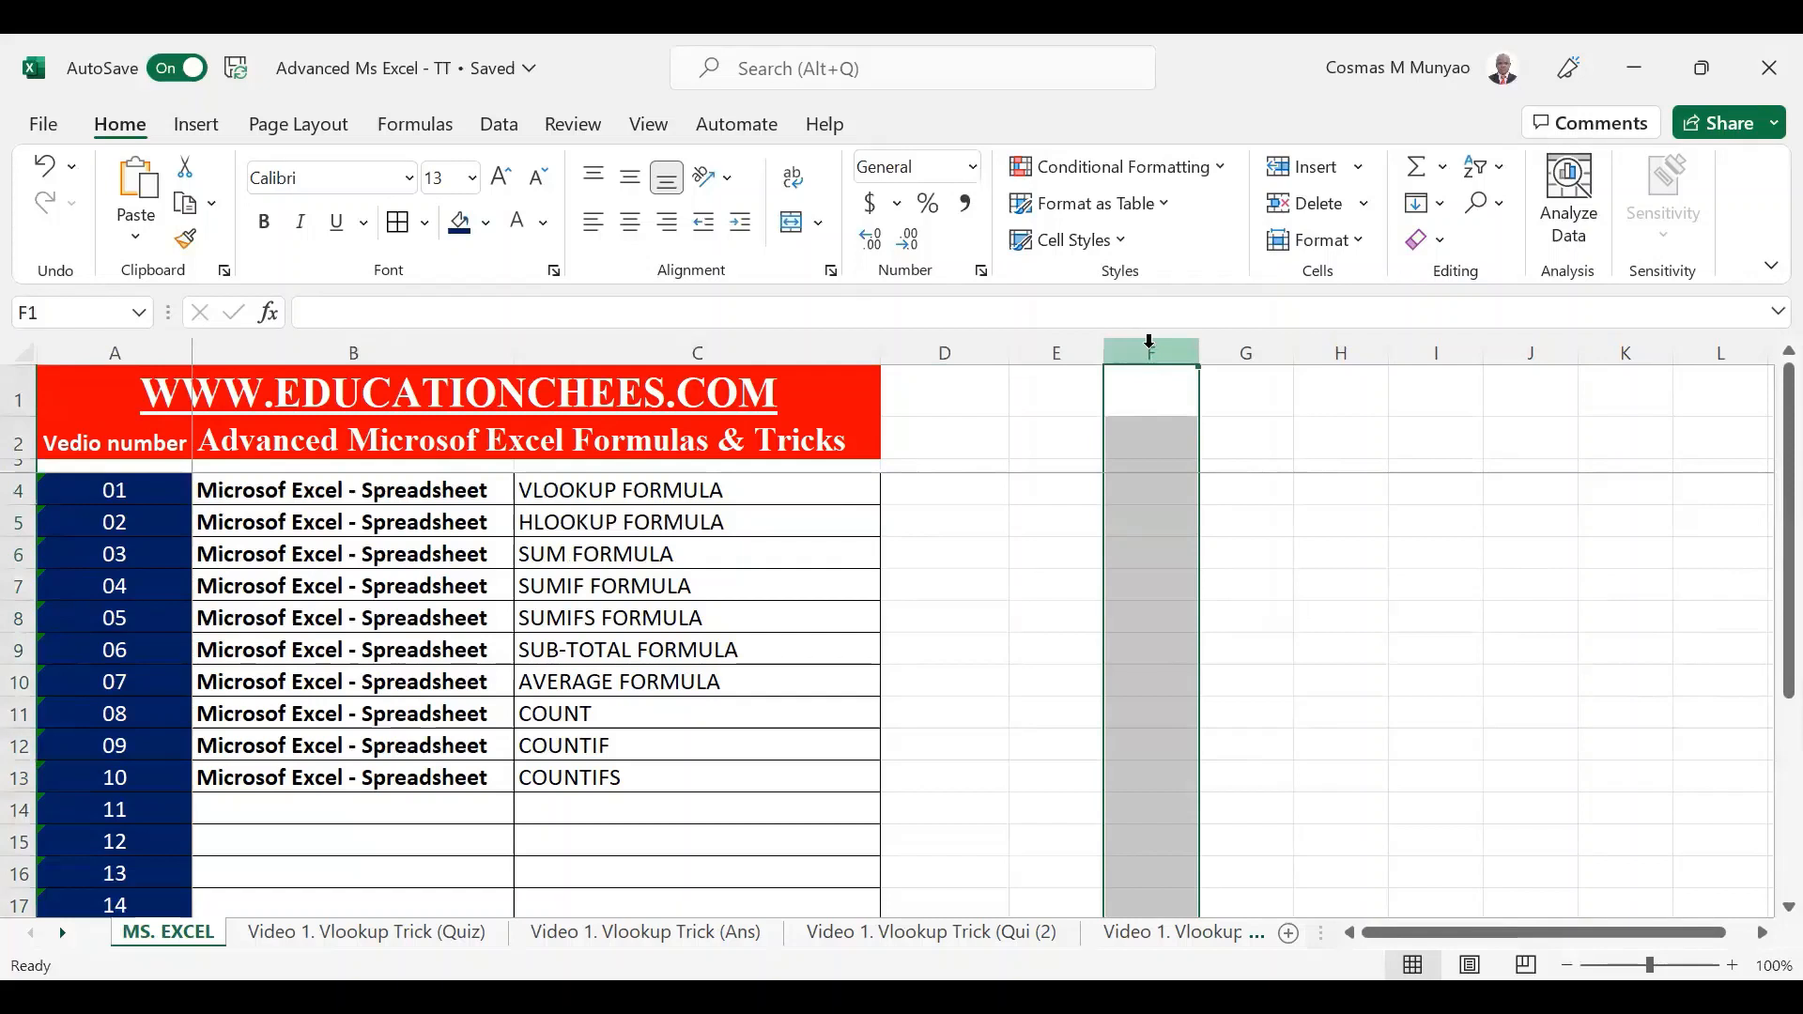
pyautogui.keyDown('ctrl'); pyautogui.click(1631, 347); pyautogui.keyUp('ctrl')
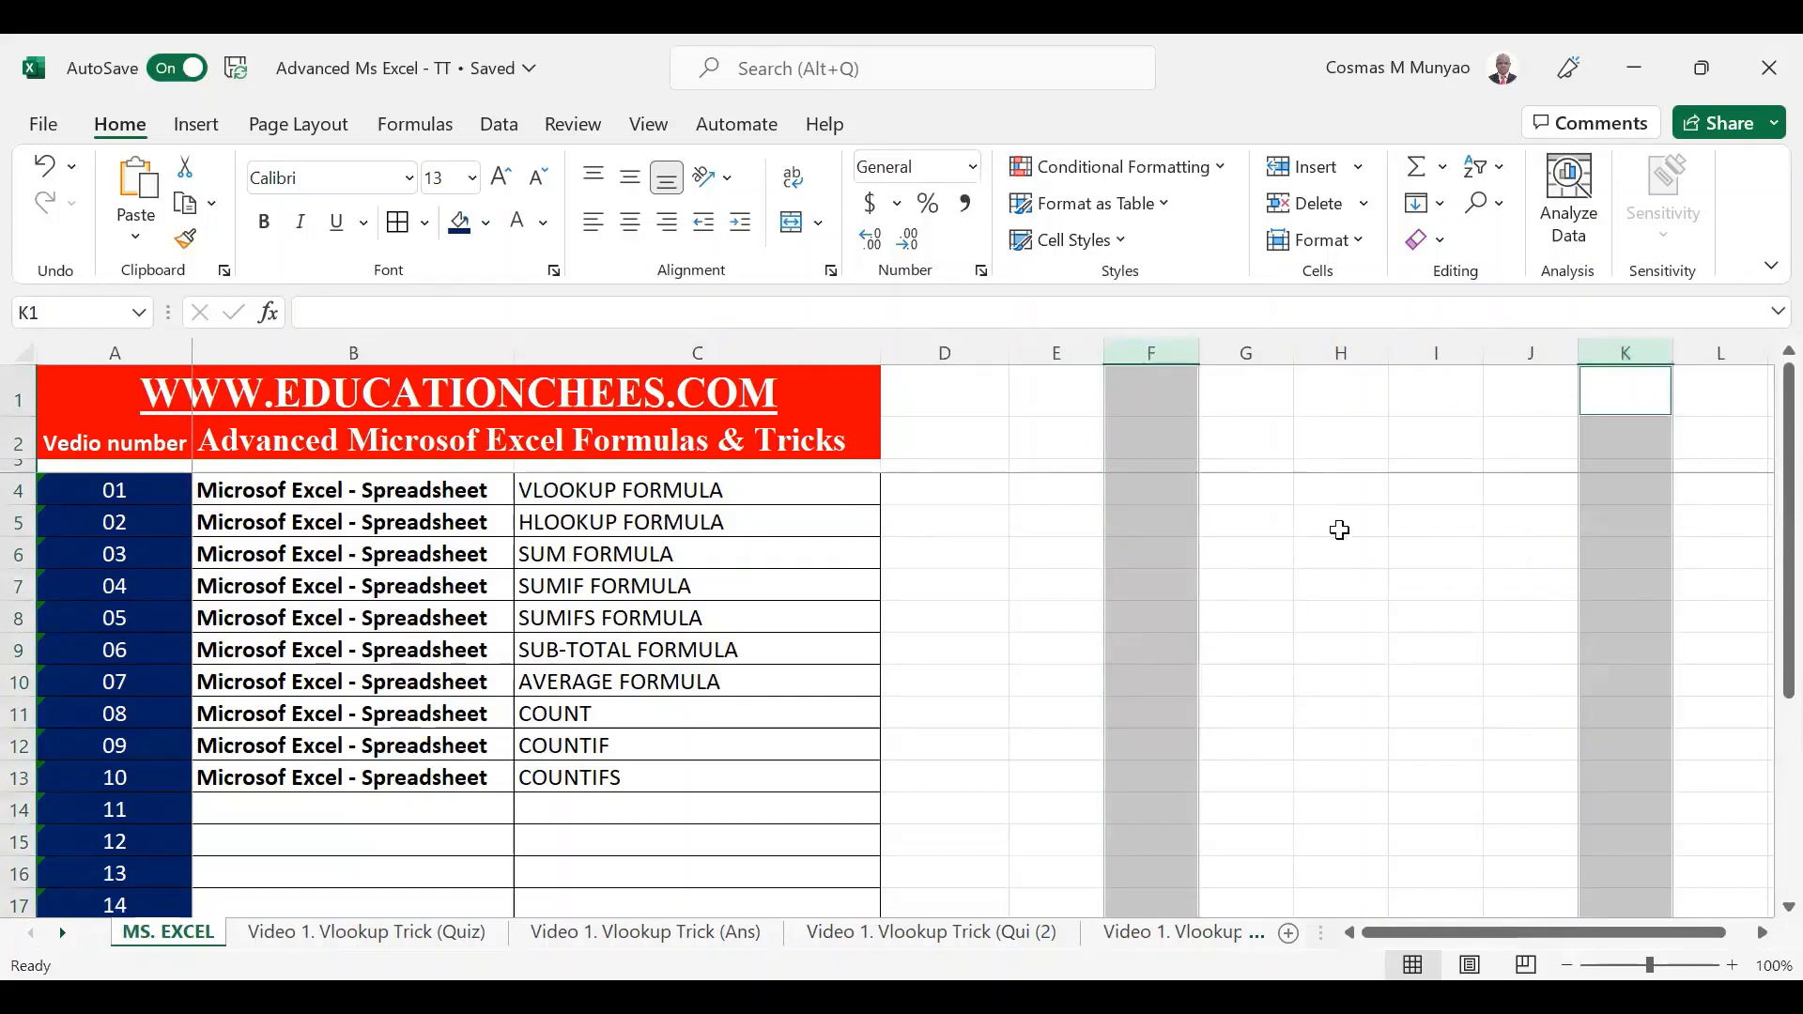
pyautogui.moveTo(1174, 346); pyautogui.dragTo(1233, 355)
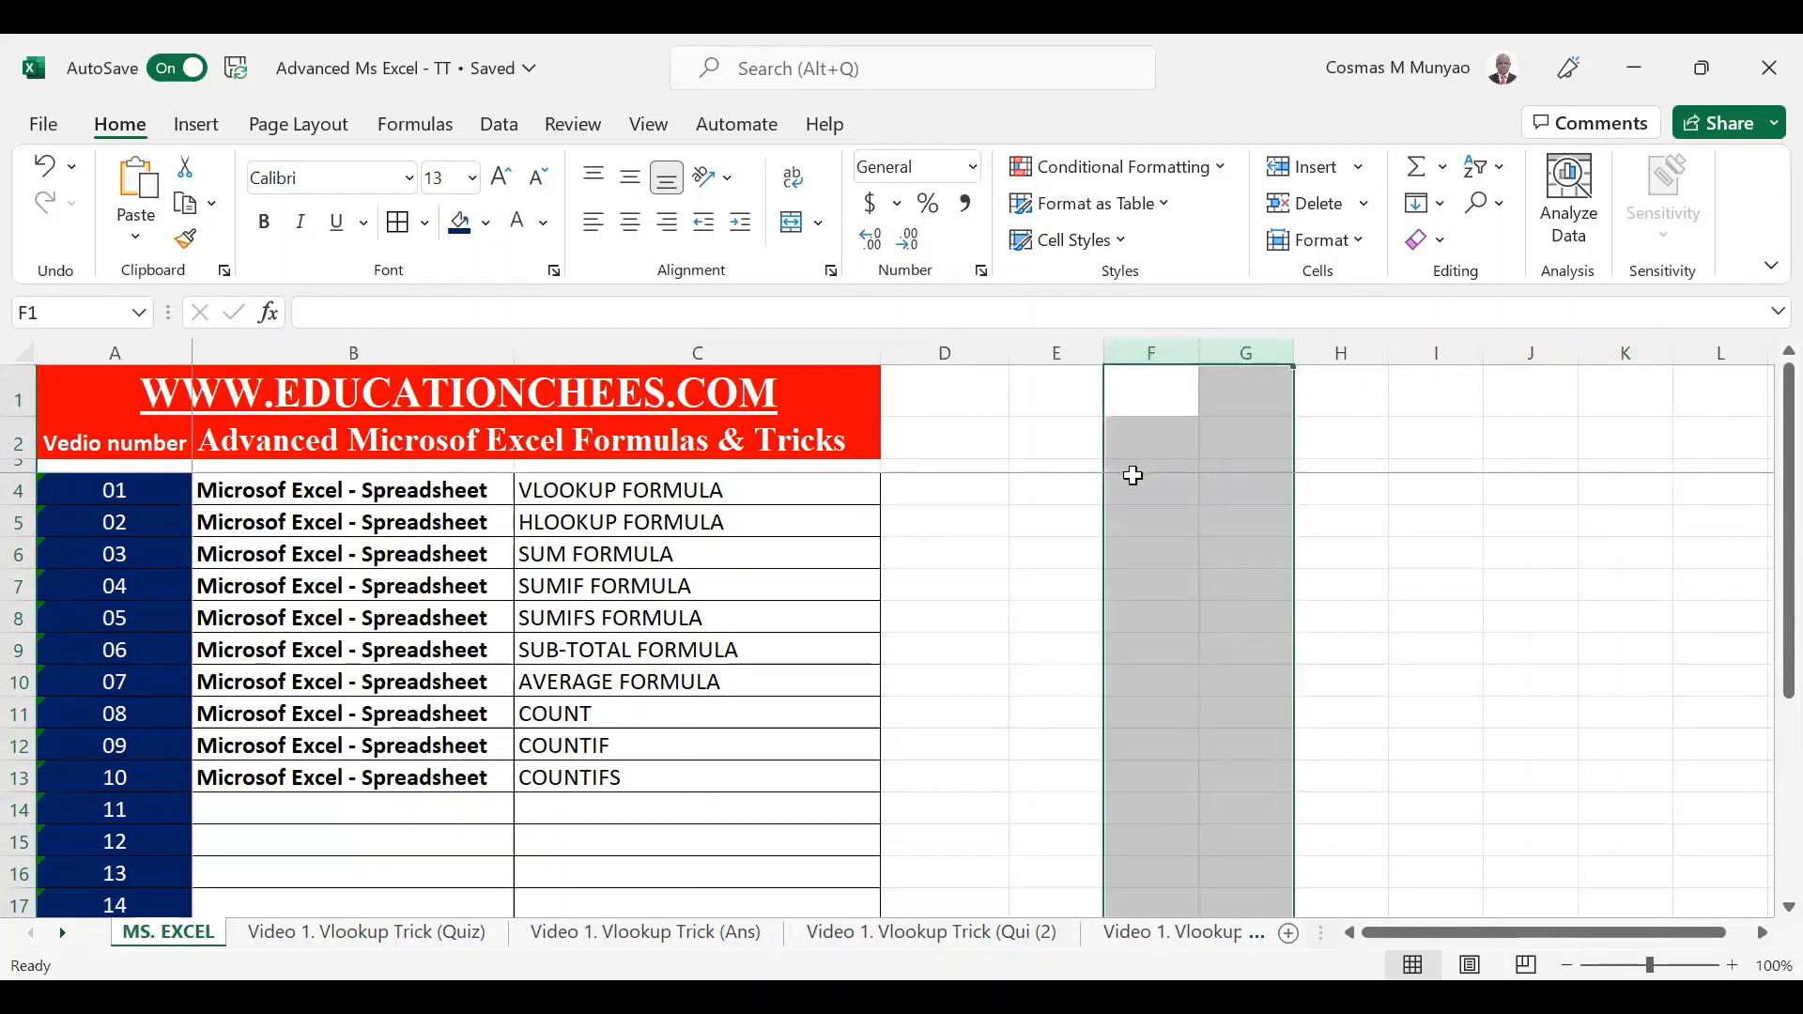
pyautogui.moveTo(1135, 469); pyautogui.dragTo(1167, 825)
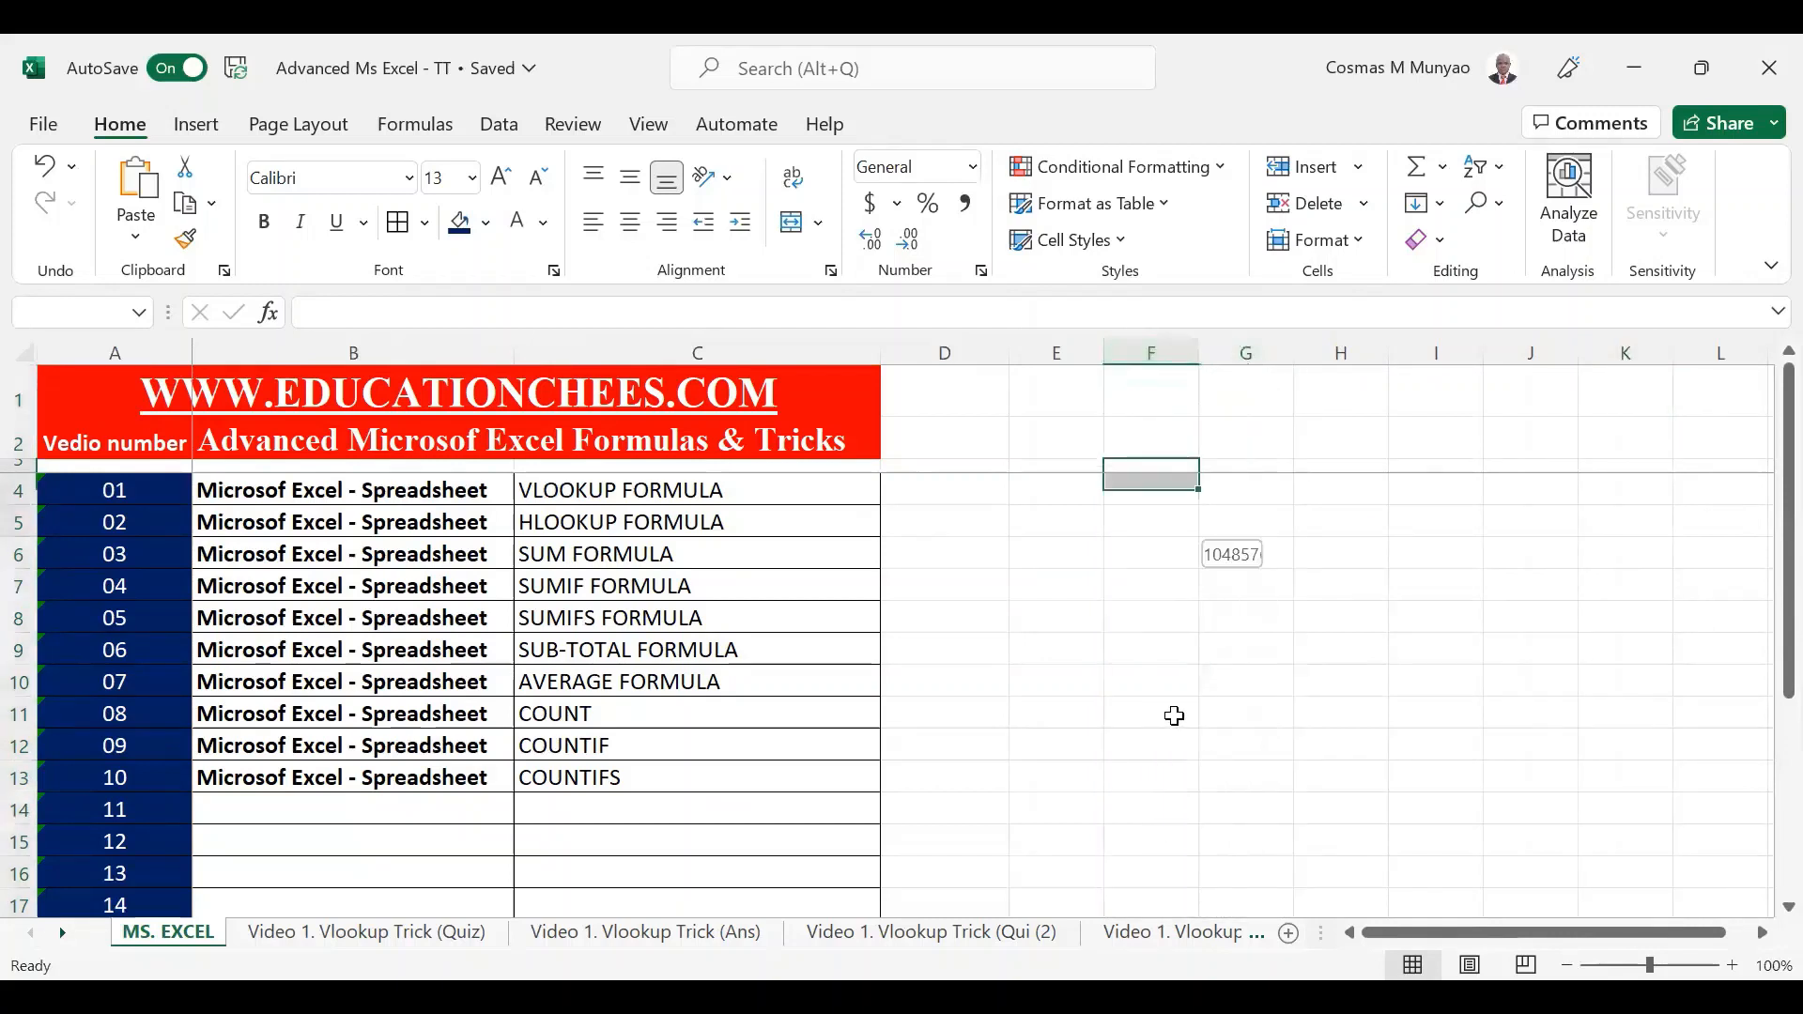
pyautogui.moveTo(1147, 391); pyautogui.dragTo(1136, 665)
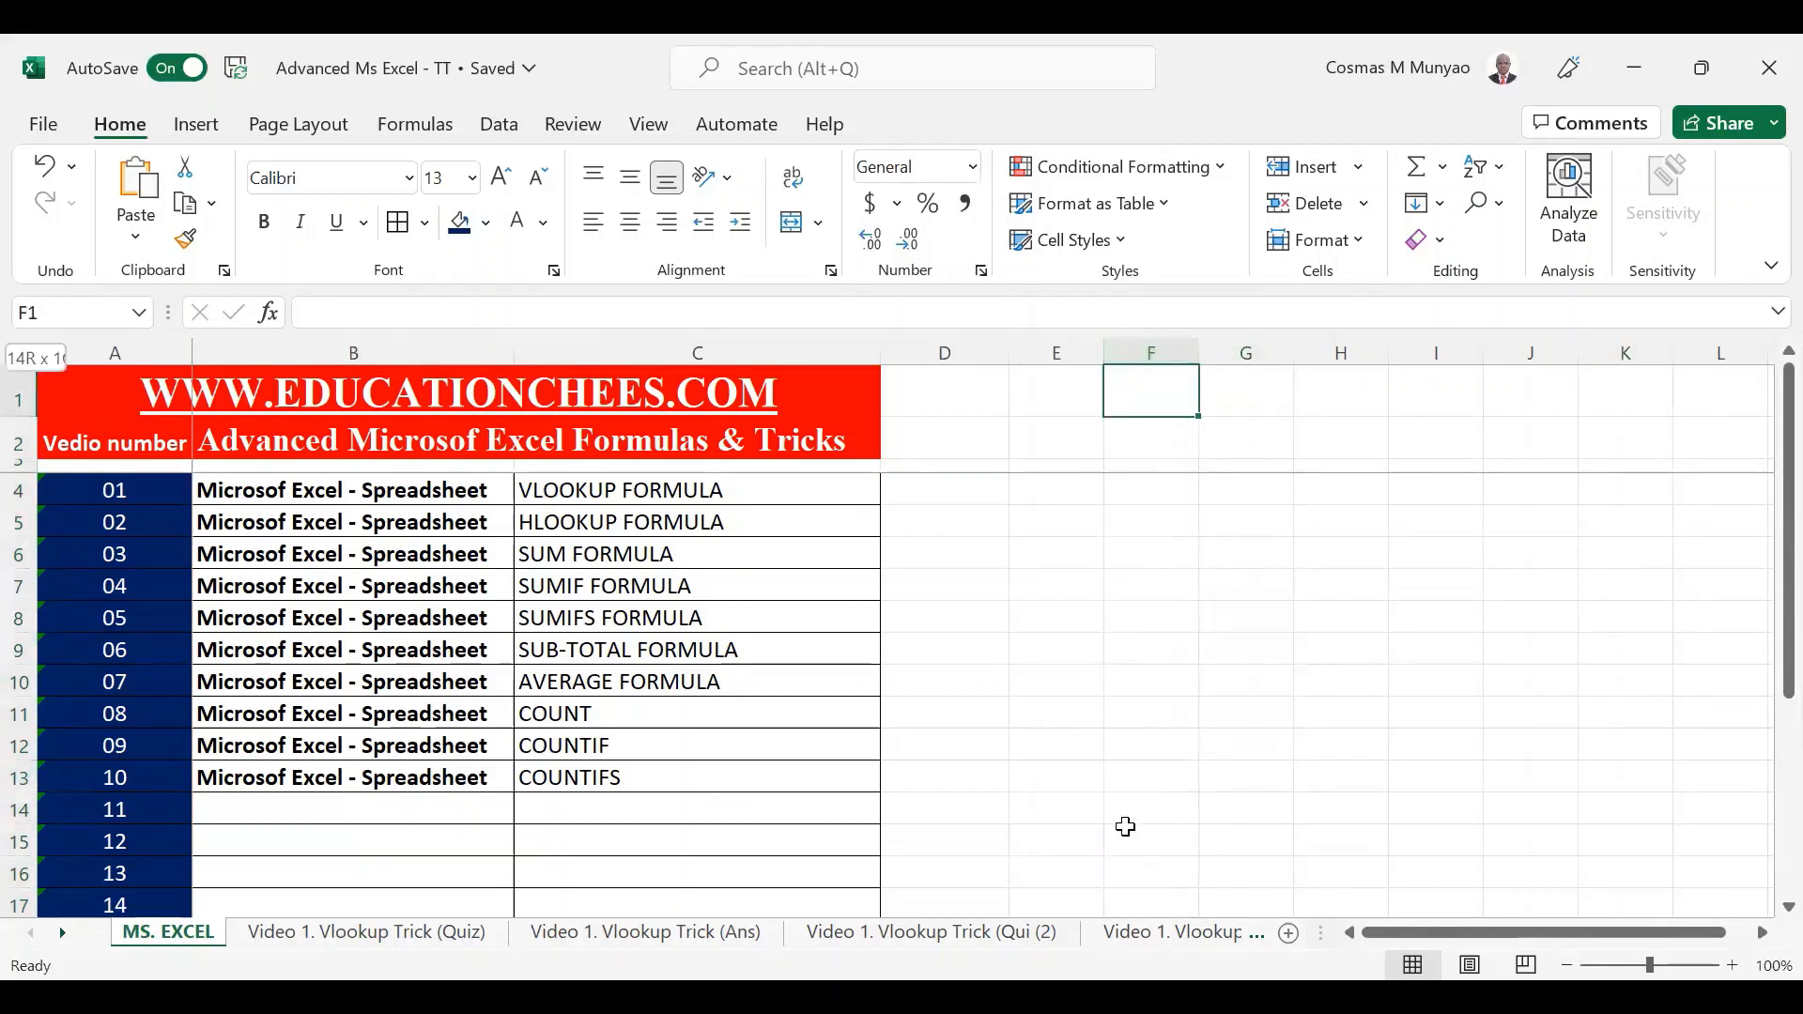
pyautogui.moveTo(1125, 826); pyautogui.dragTo(1124, 826)
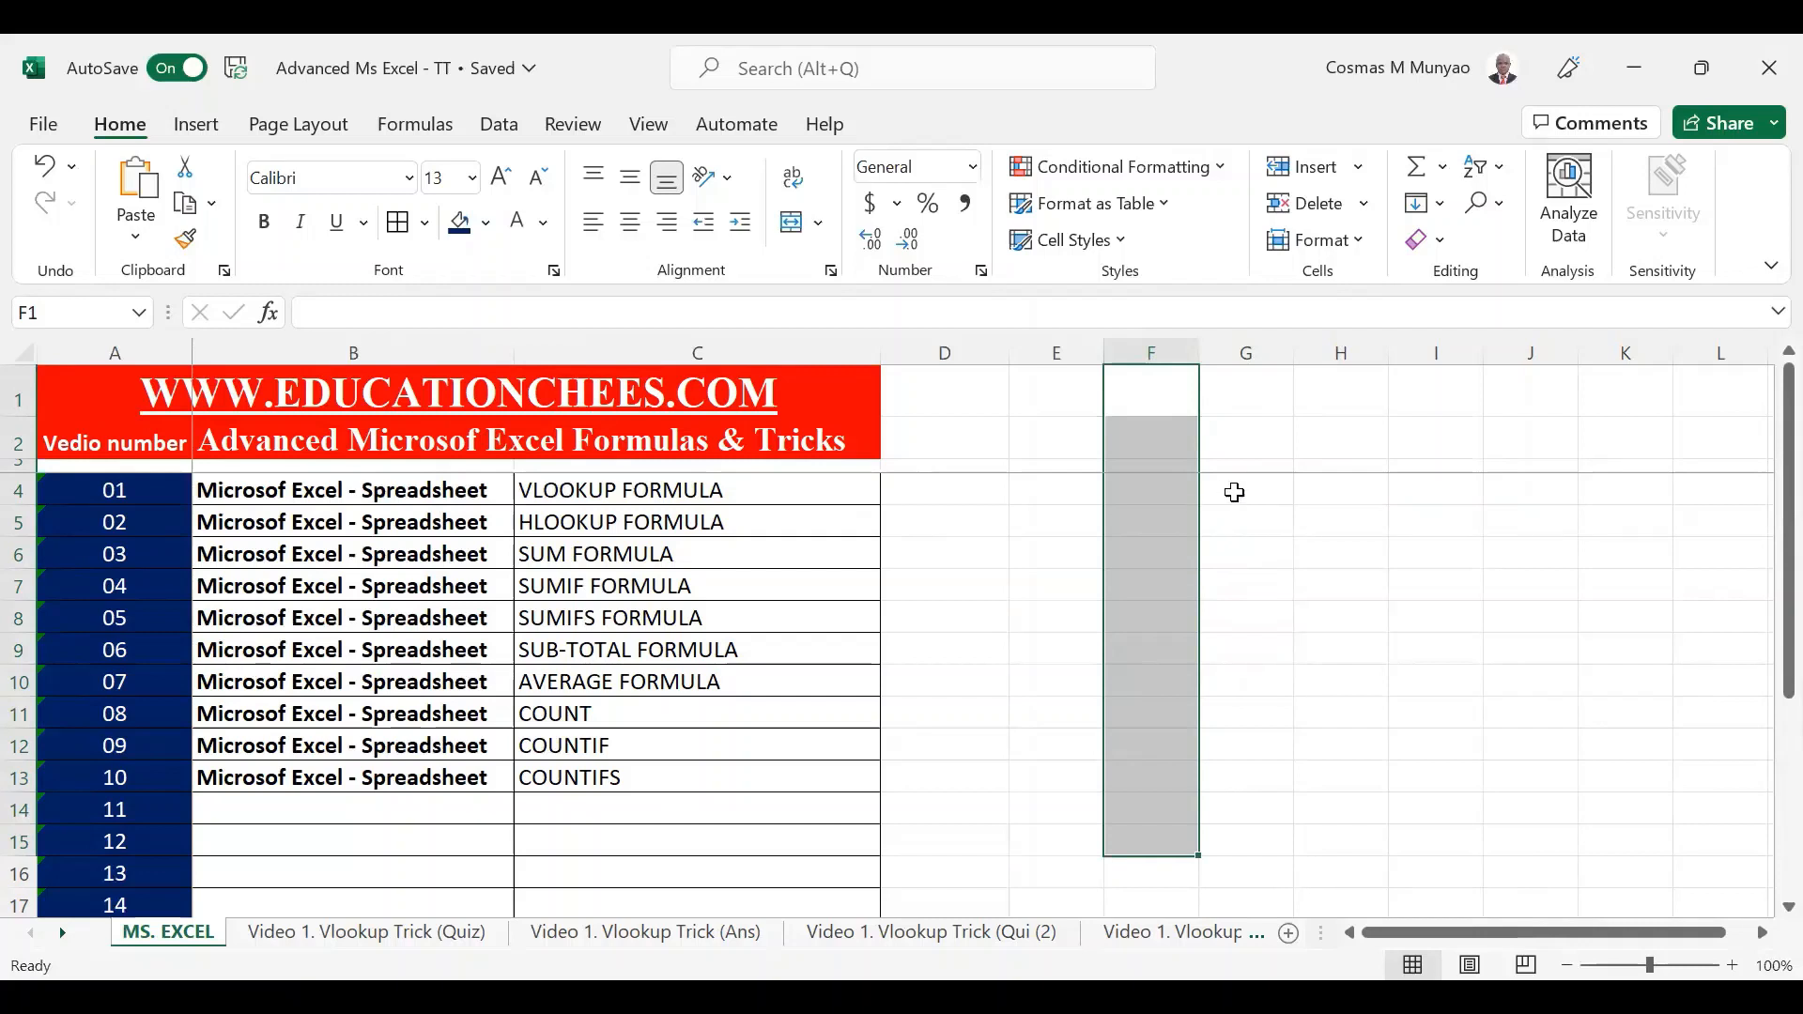
pyautogui.click(1315, 535)
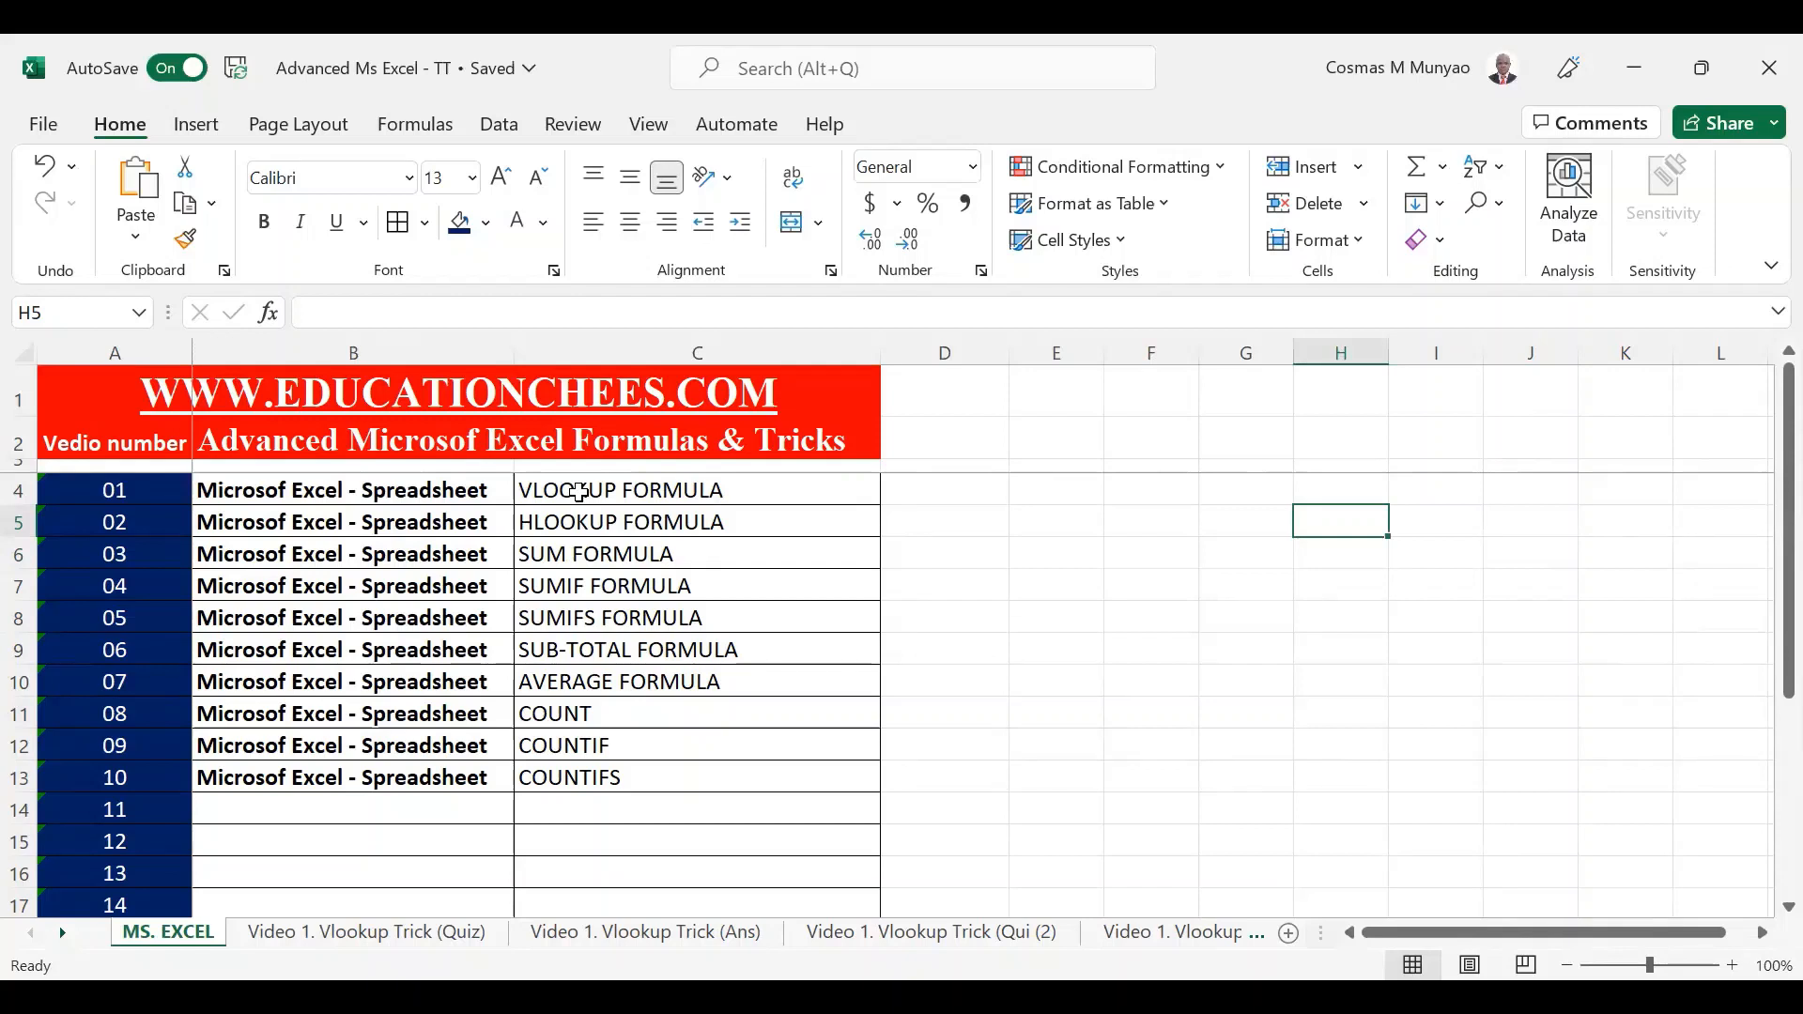
# Highlight cells D2:D6 and the VLOOKUP FORMULA entry, and open the sheet Video 1. Vlookup Trick (Quiz).
pyautogui.moveTo(944, 435); pyautogui.dragTo(939, 555)
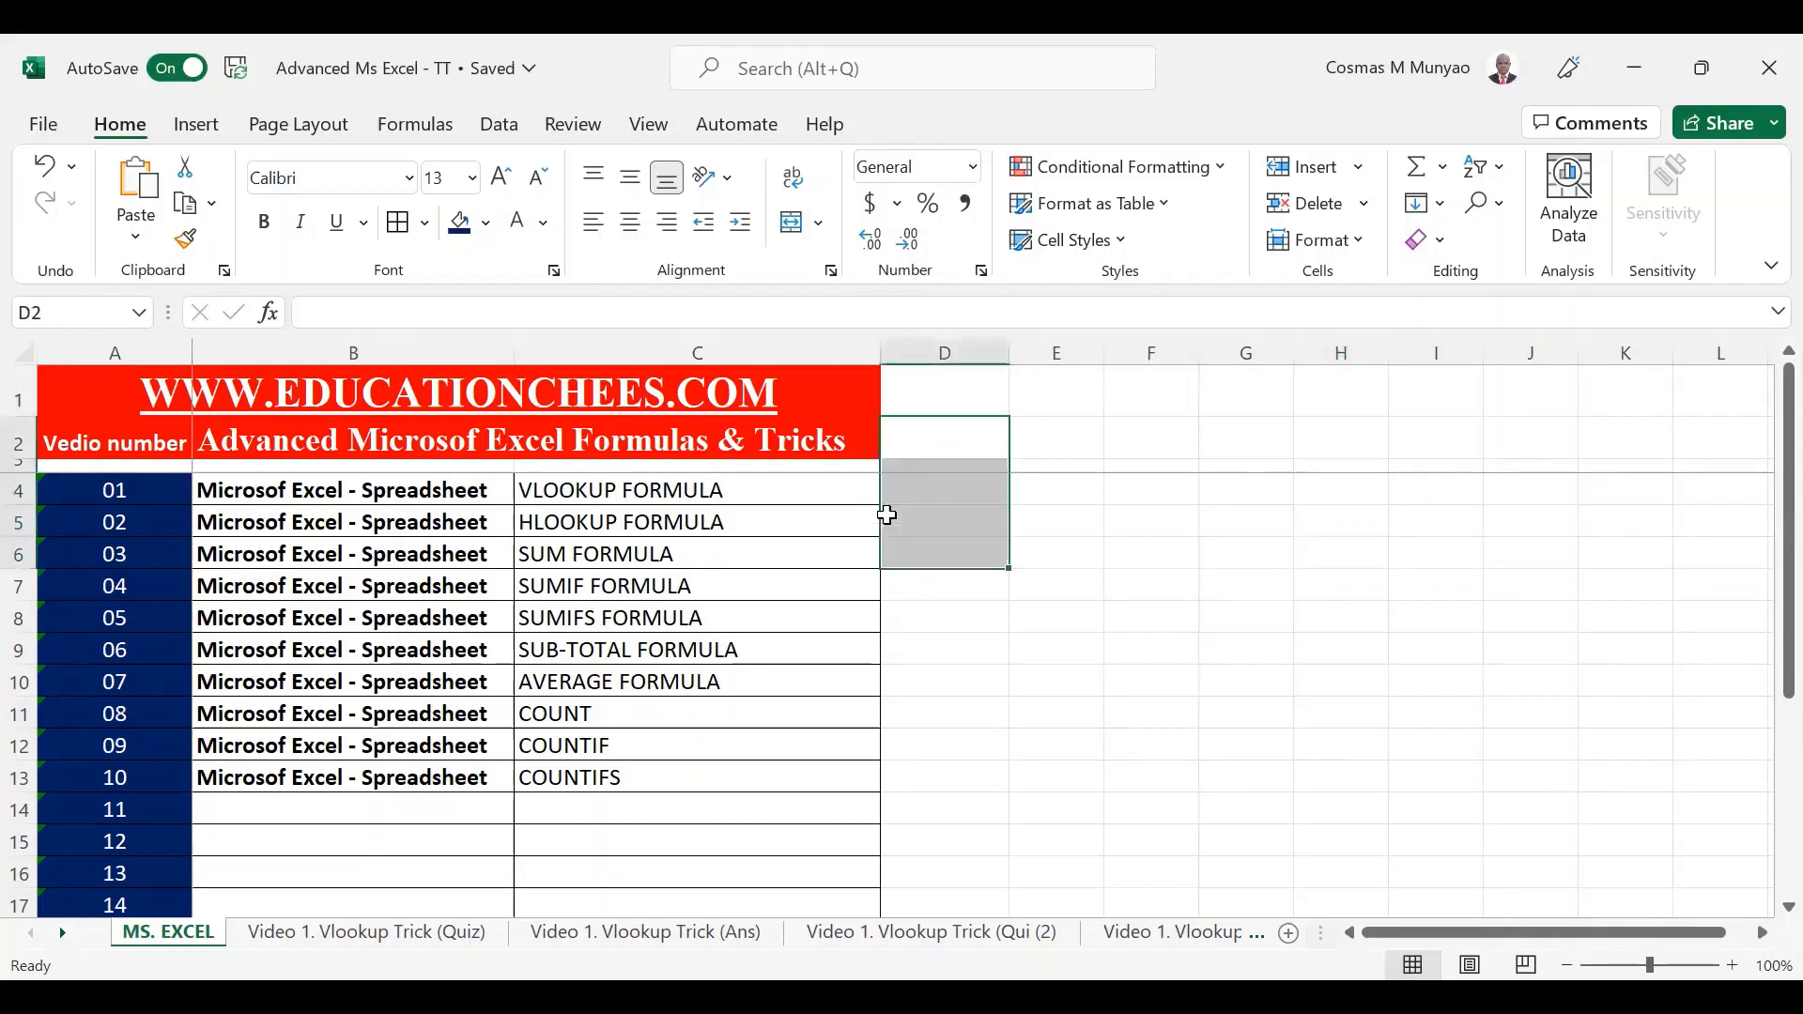
pyautogui.click(668, 496)
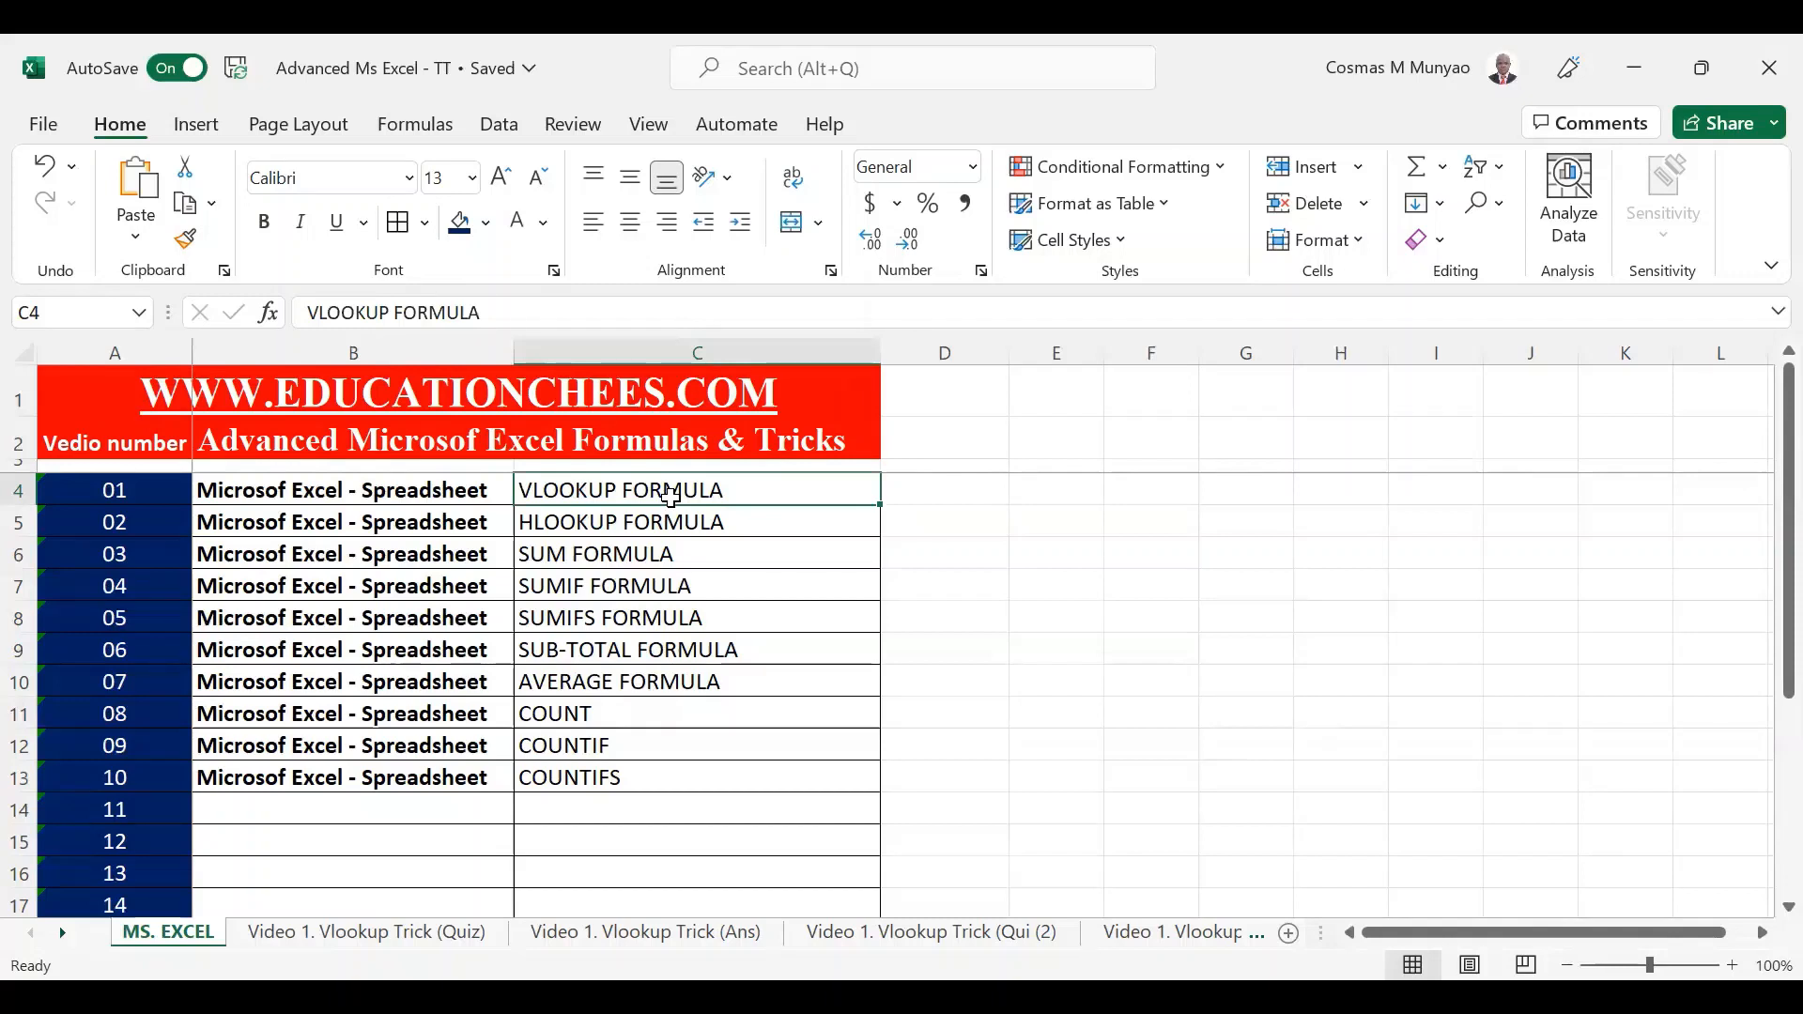
pyautogui.click(377, 932)
pyautogui.click(373, 783)
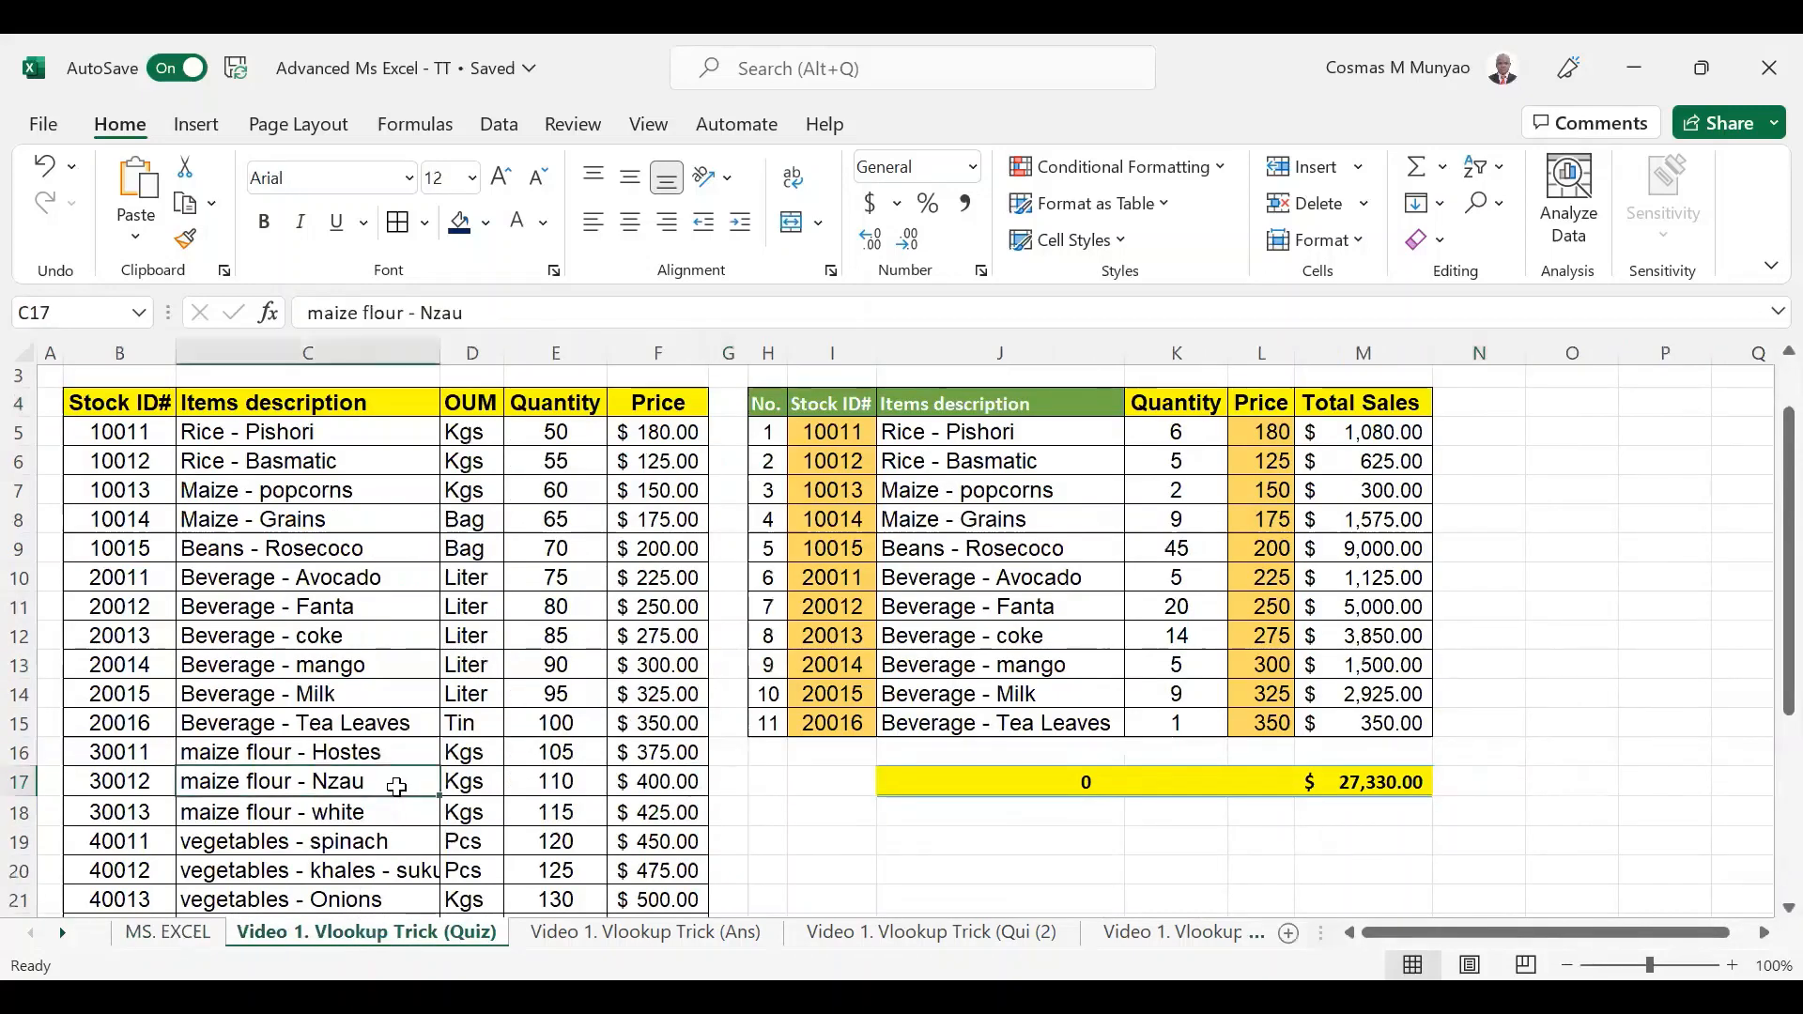
# Select the inventory and store report titles in turn, and highlight the word XYZ within the SALES STORE 001 AT TOWN XYZ title.
pyautogui.scroll(1, 1263, 624)
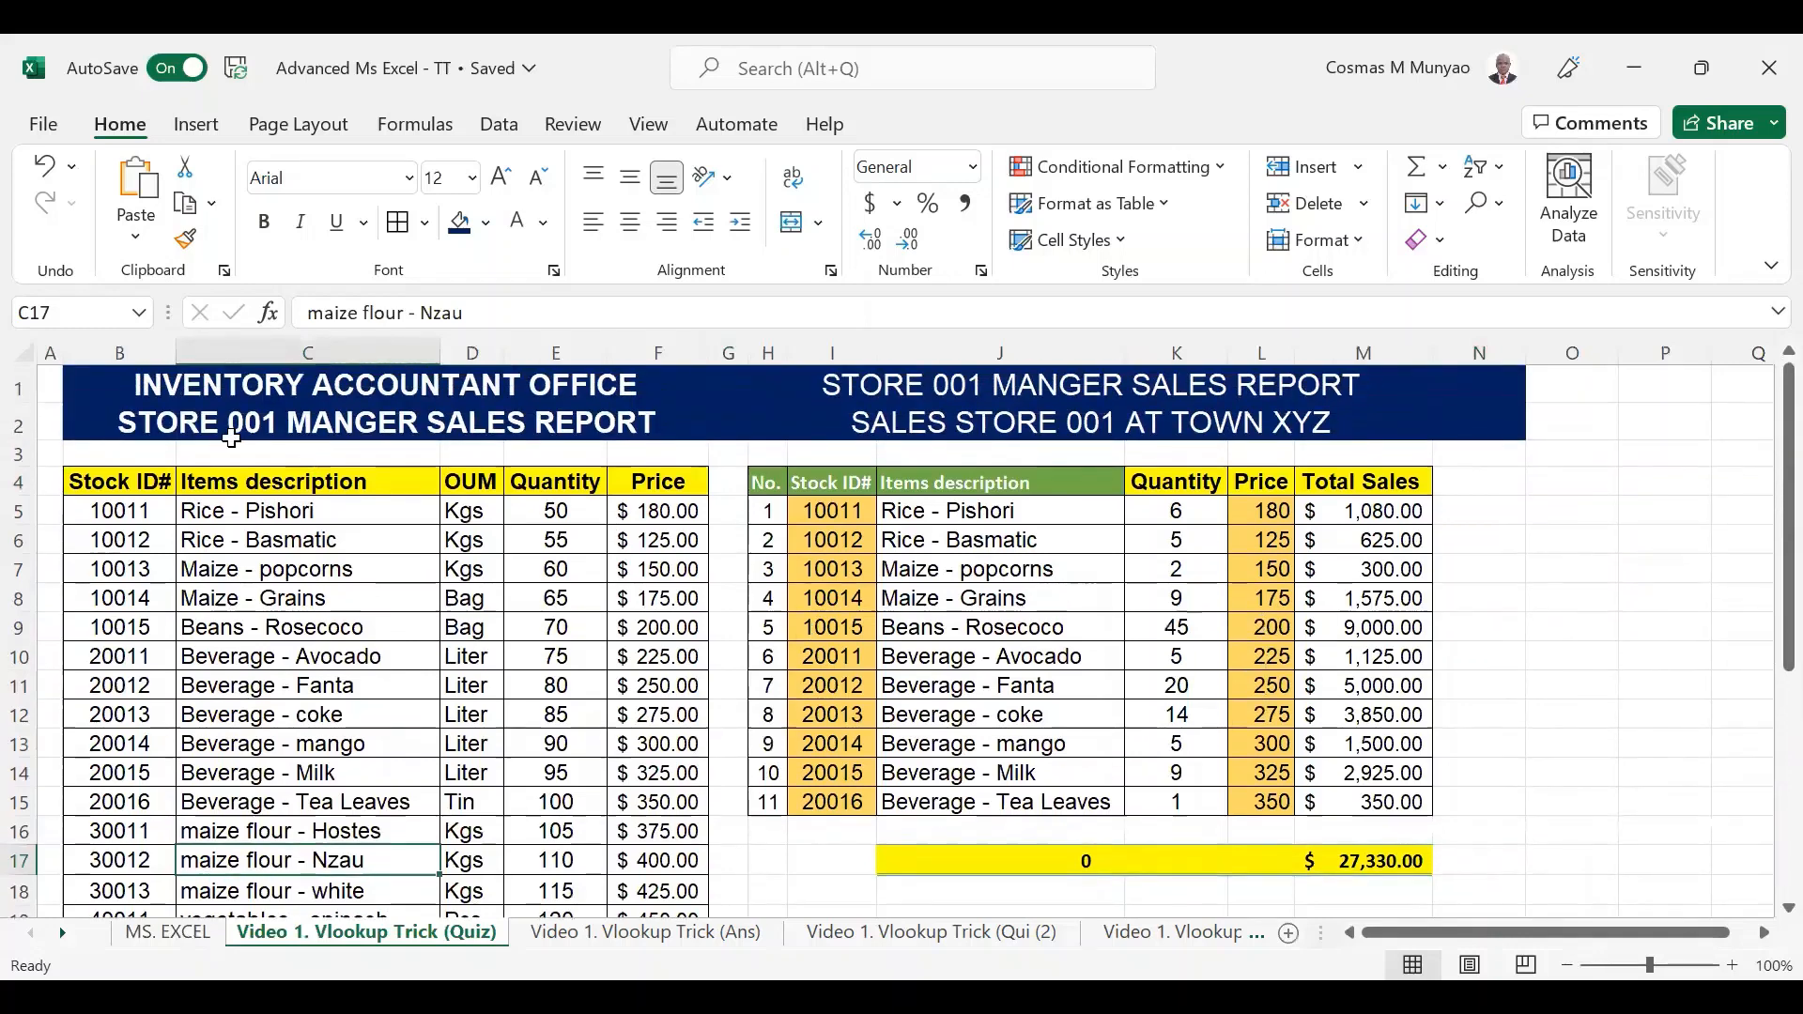
pyautogui.click(205, 392)
pyautogui.click(1057, 389)
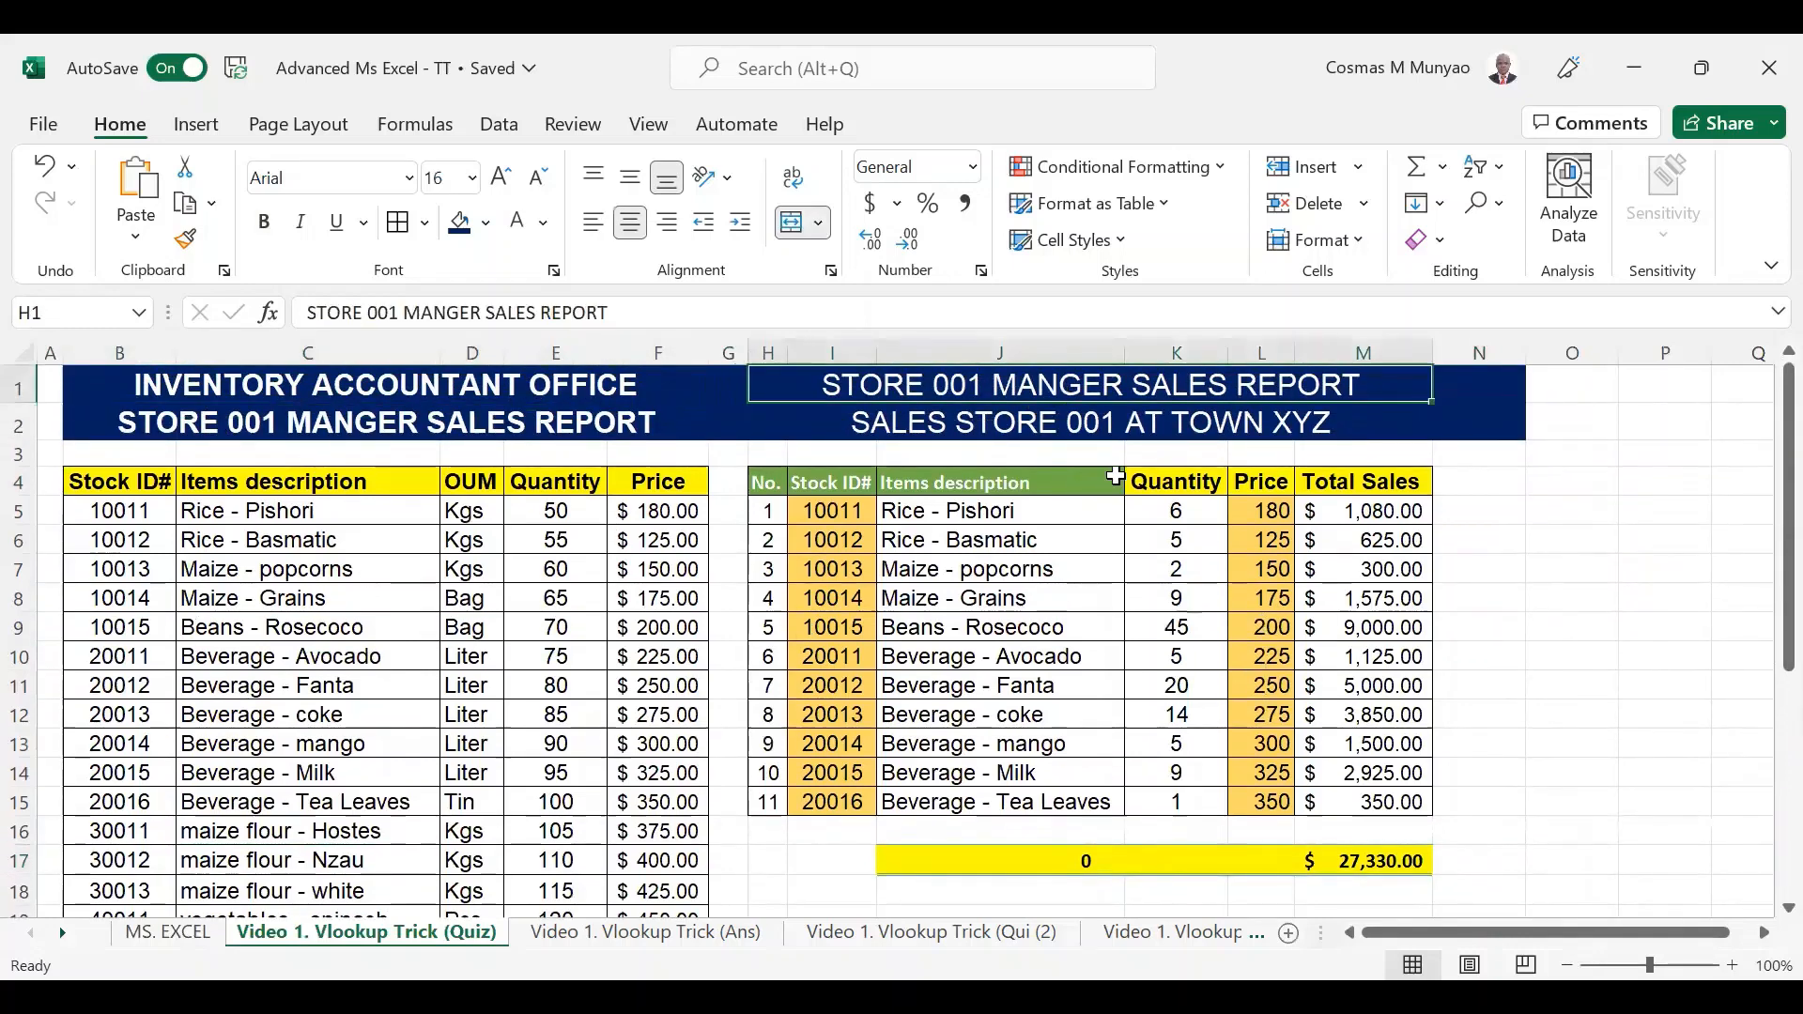
pyautogui.click(1169, 427)
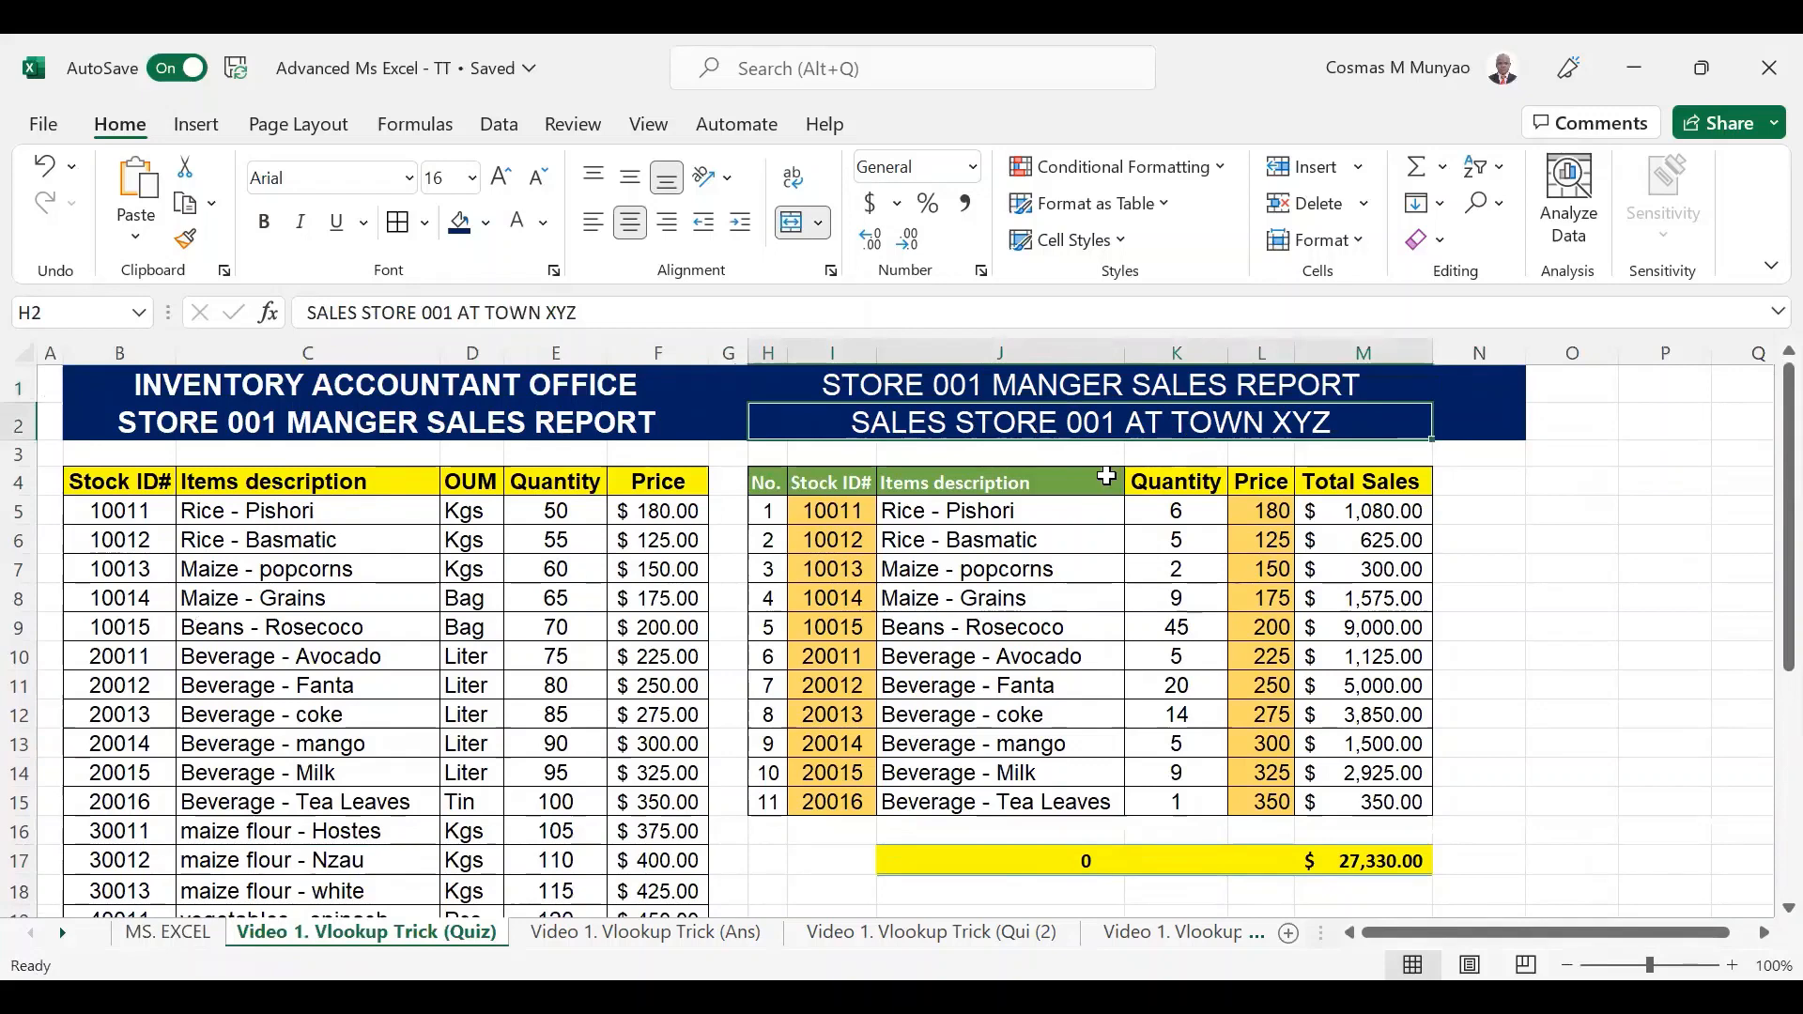
pyautogui.doubleClick(1269, 422)
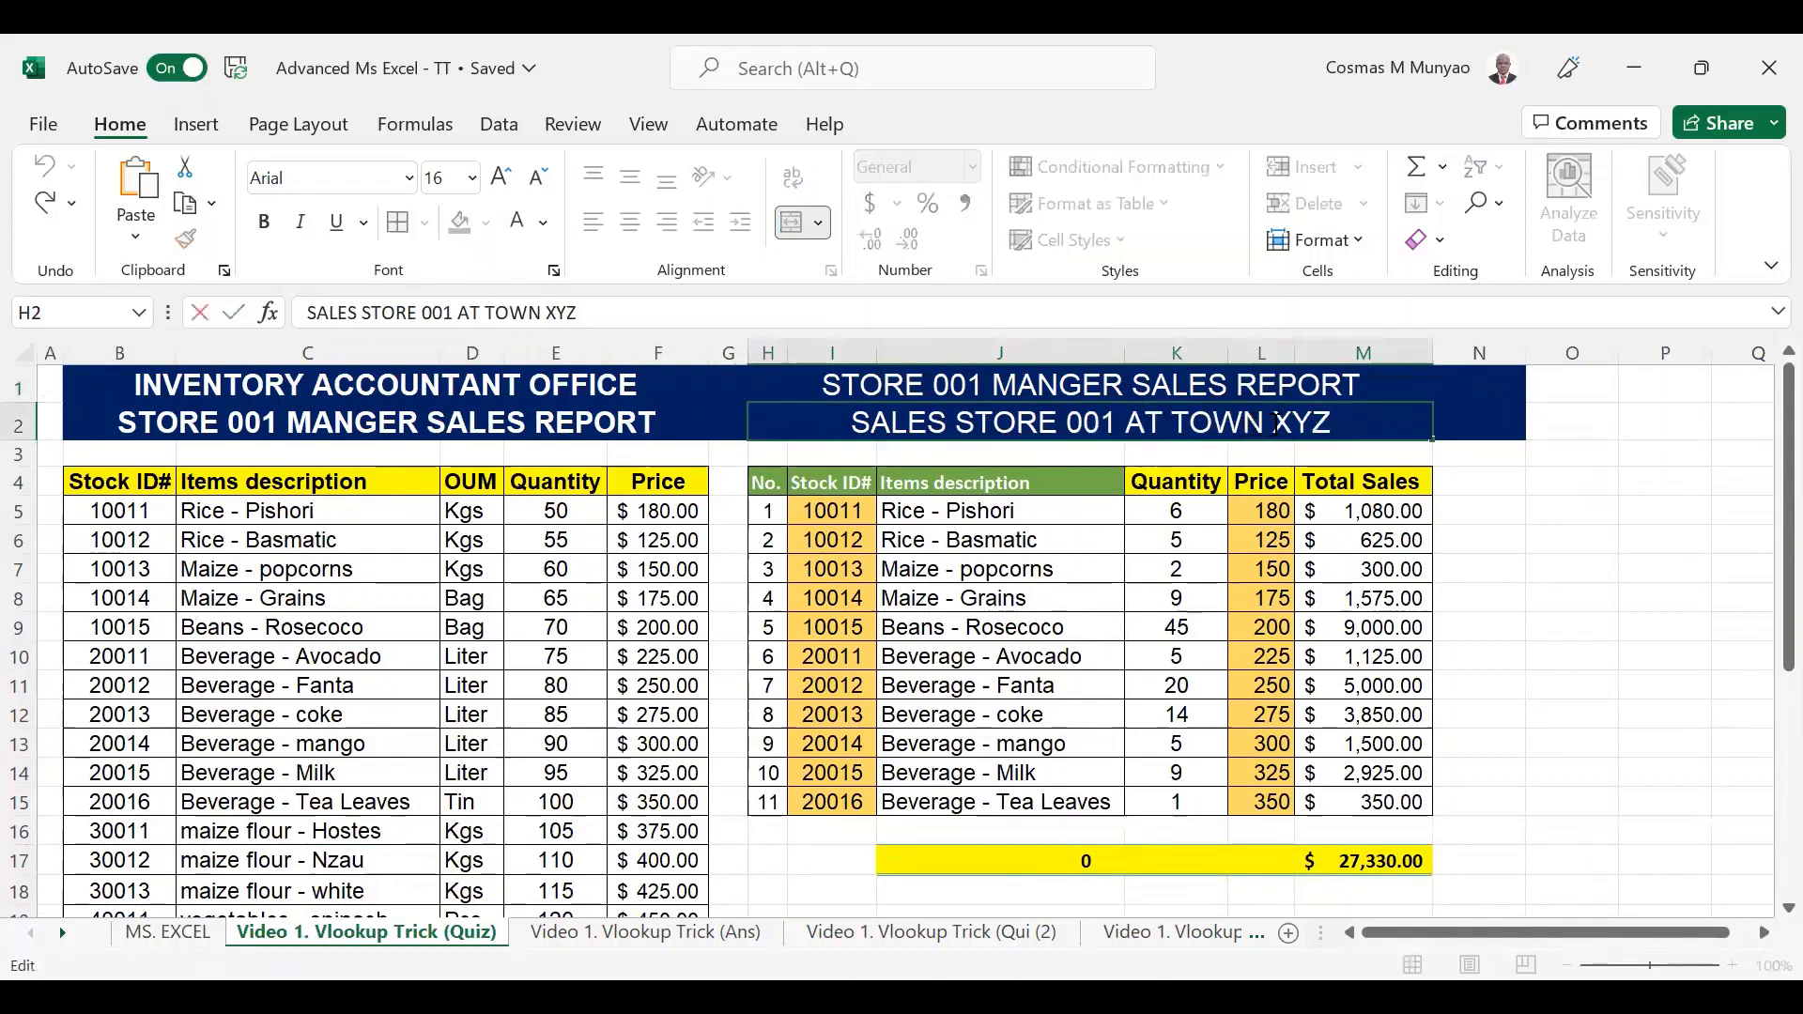
pyautogui.doubleClick(1274, 427)
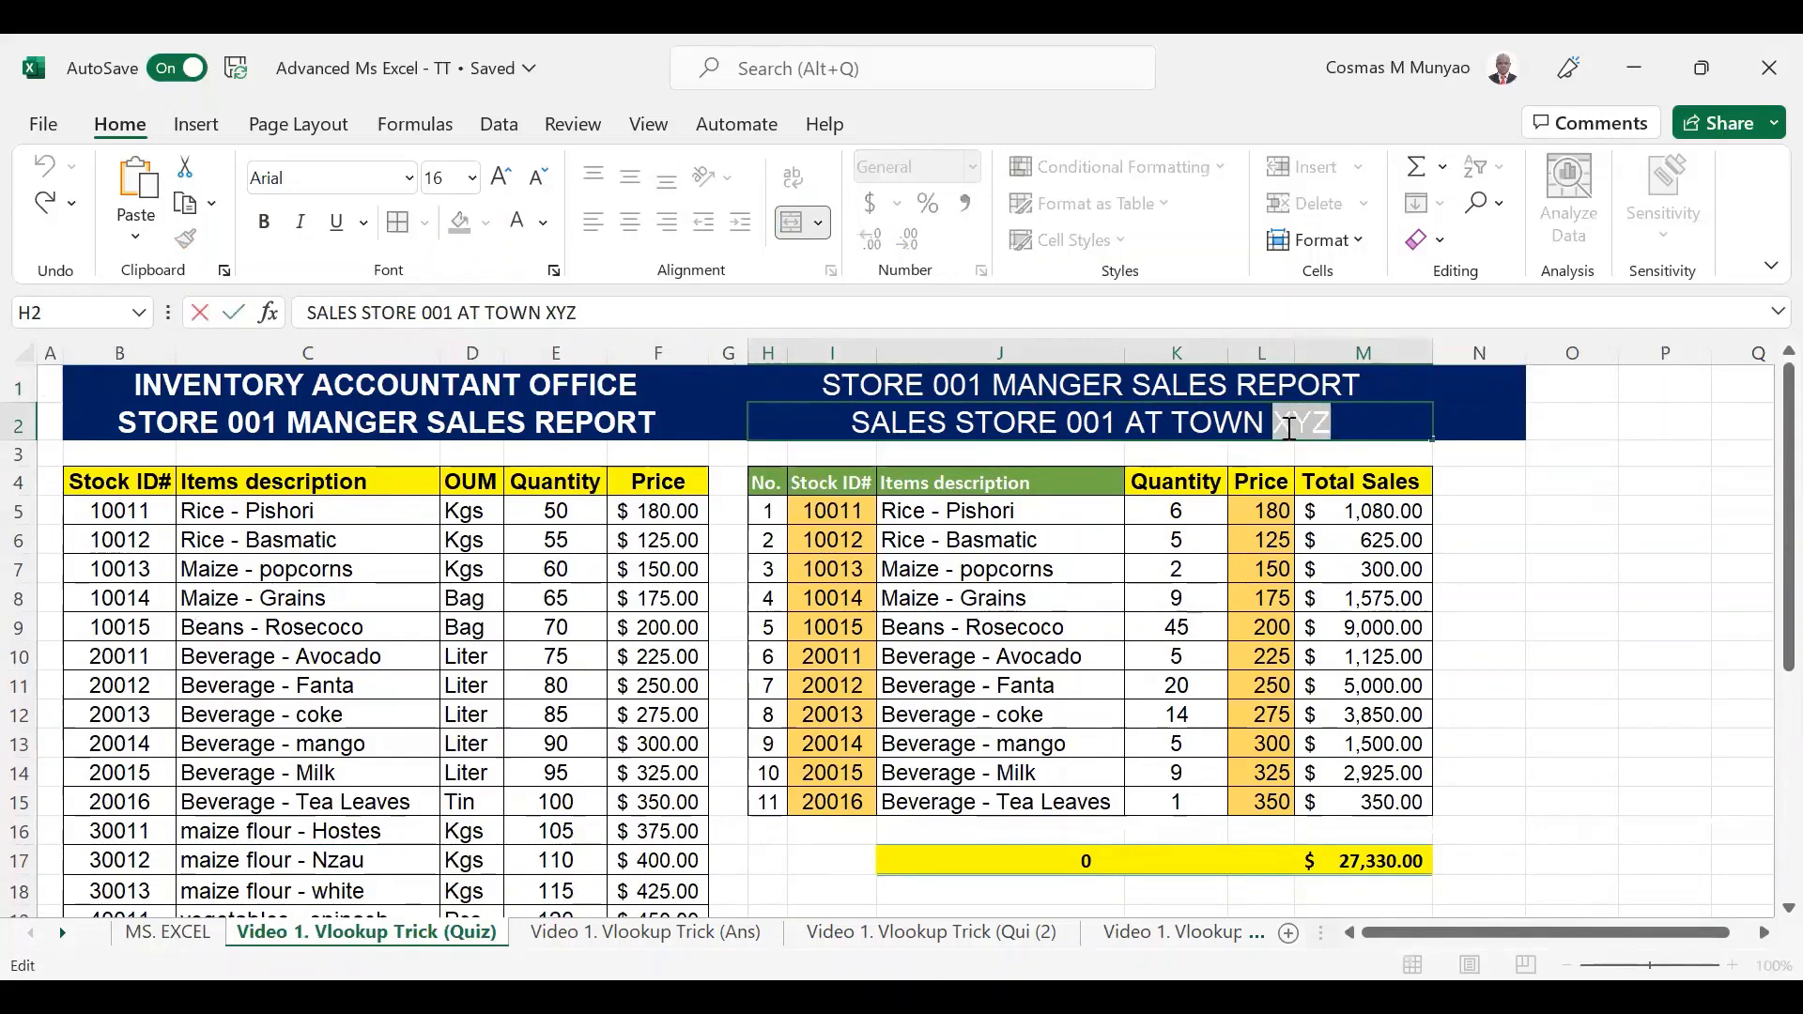
pyautogui.click(1345, 422)
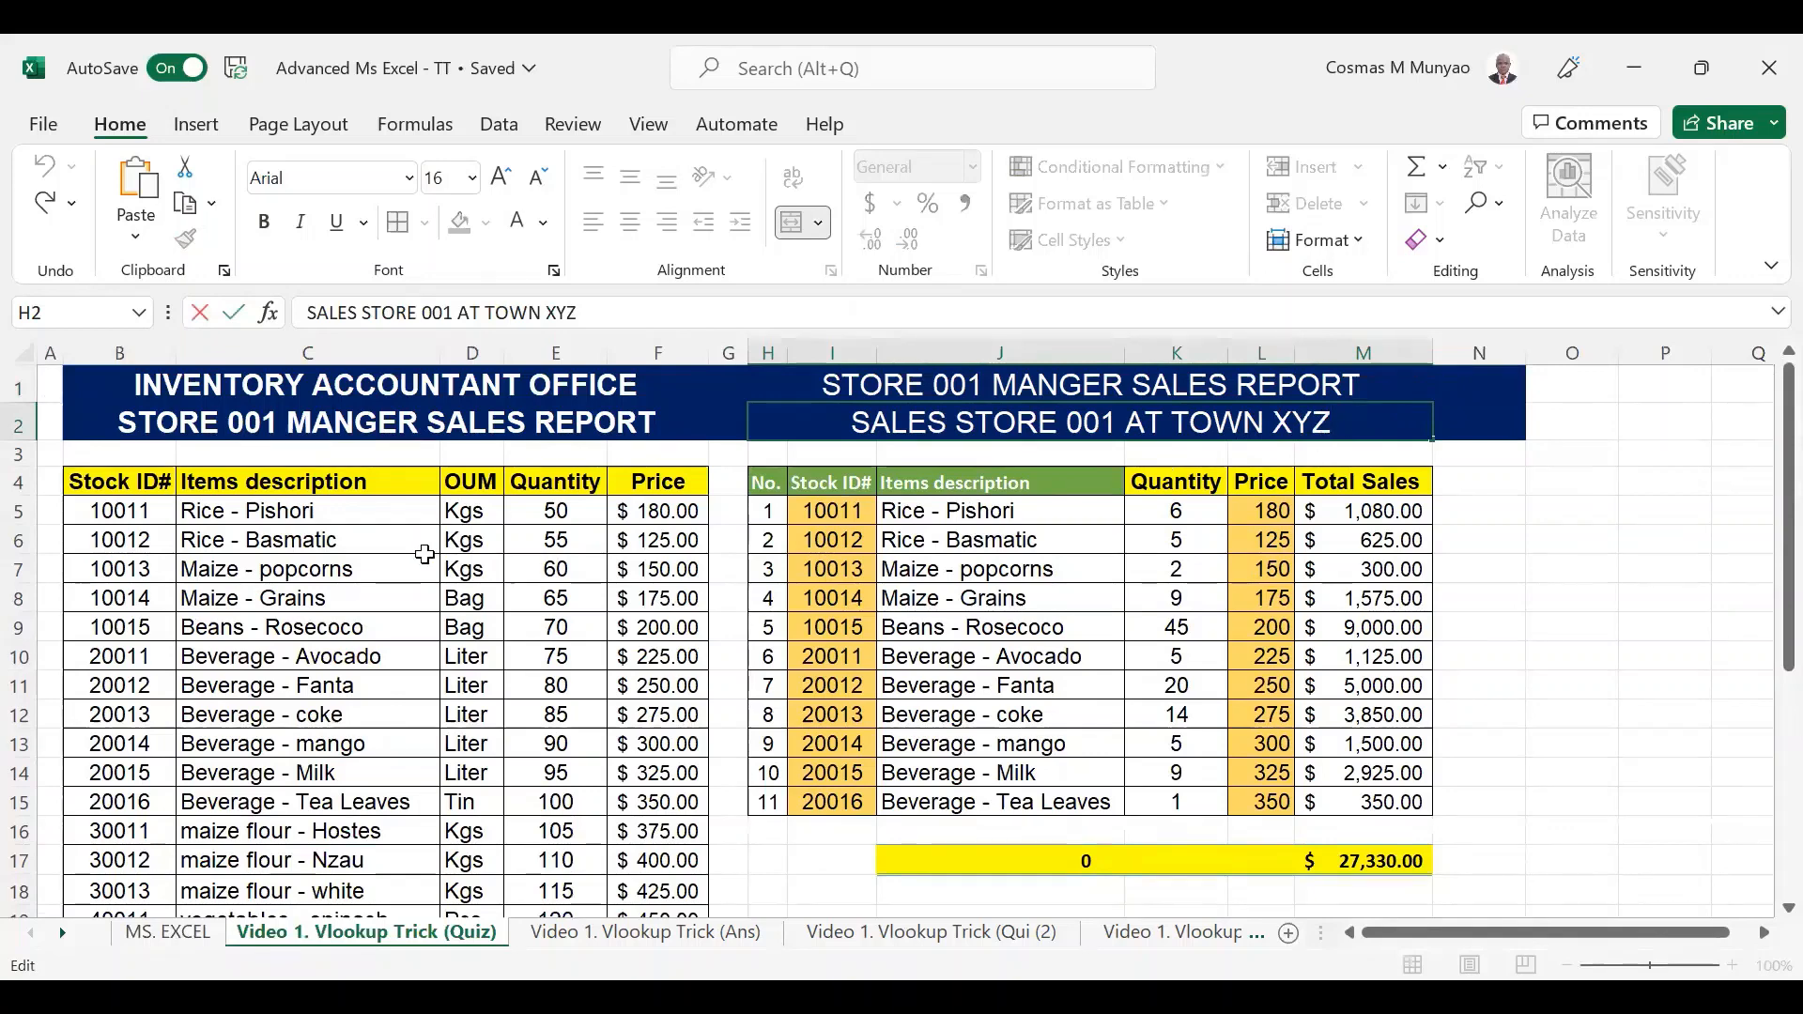
# Compare the INVENTORY ACCOUNTANT OFFICE title with the two title lines above the store's sales table by selecting each one.
pyautogui.click(336, 391)
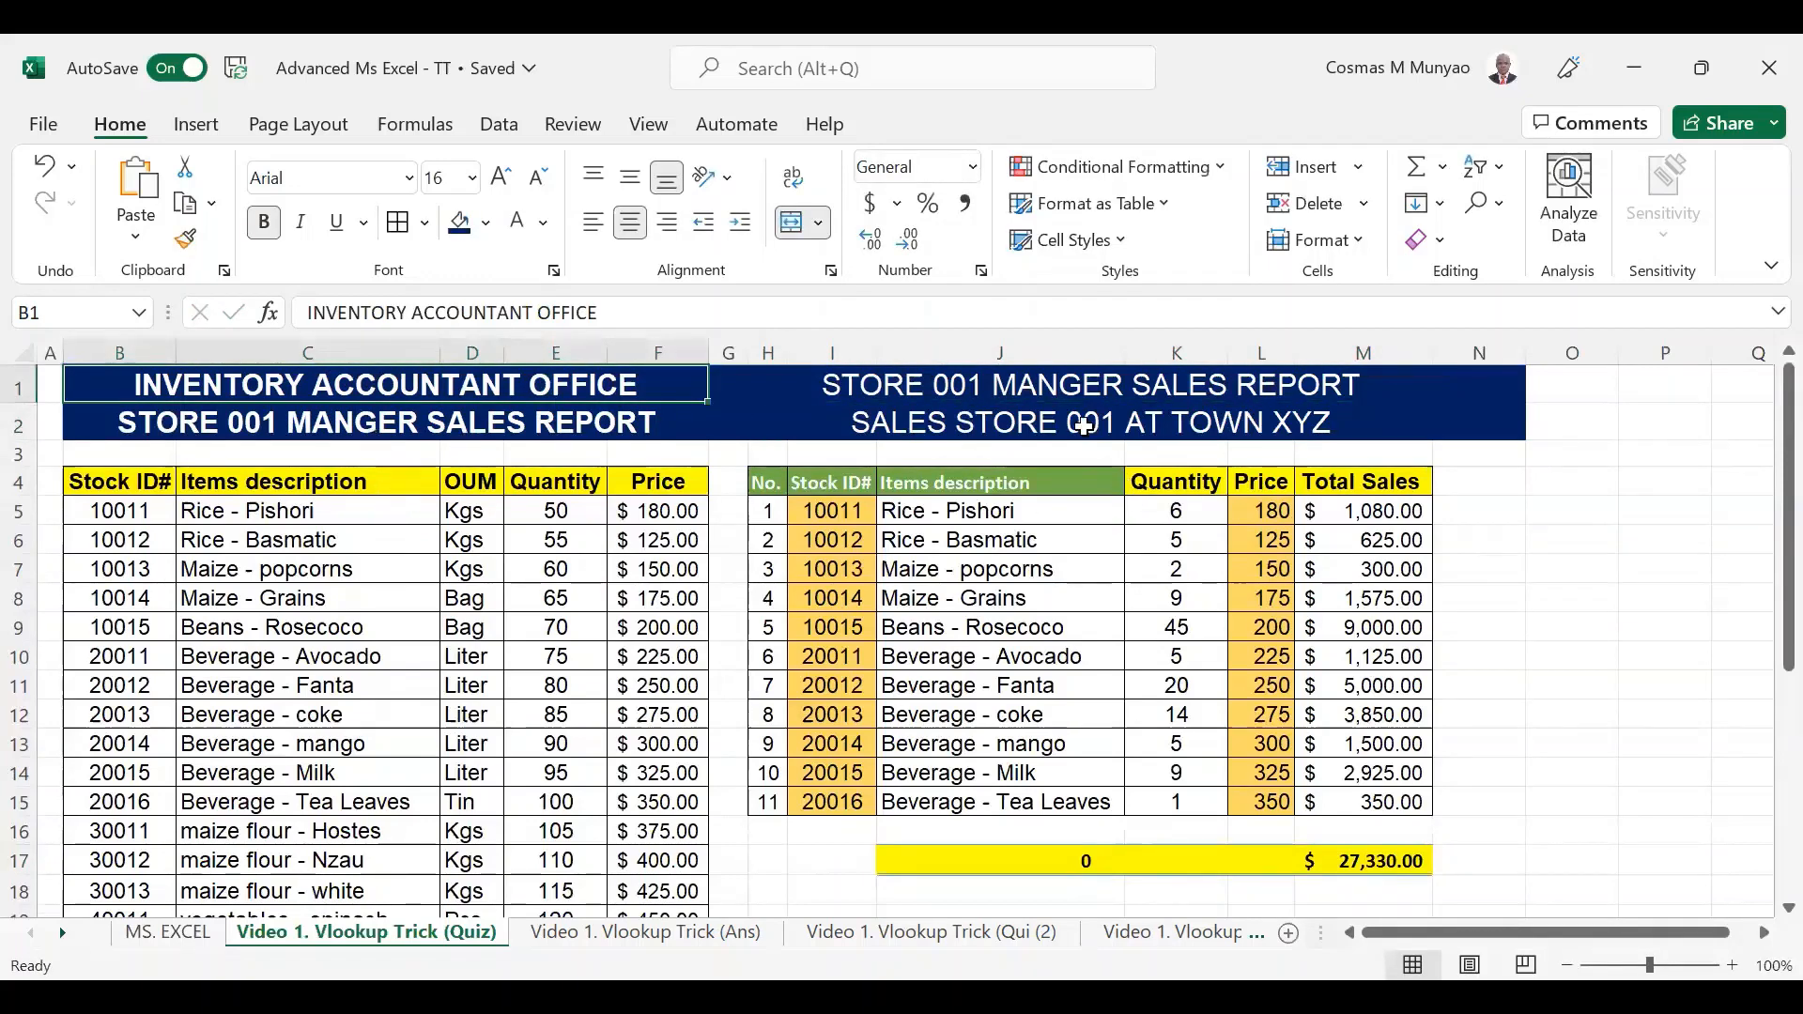
pyautogui.click(1059, 386)
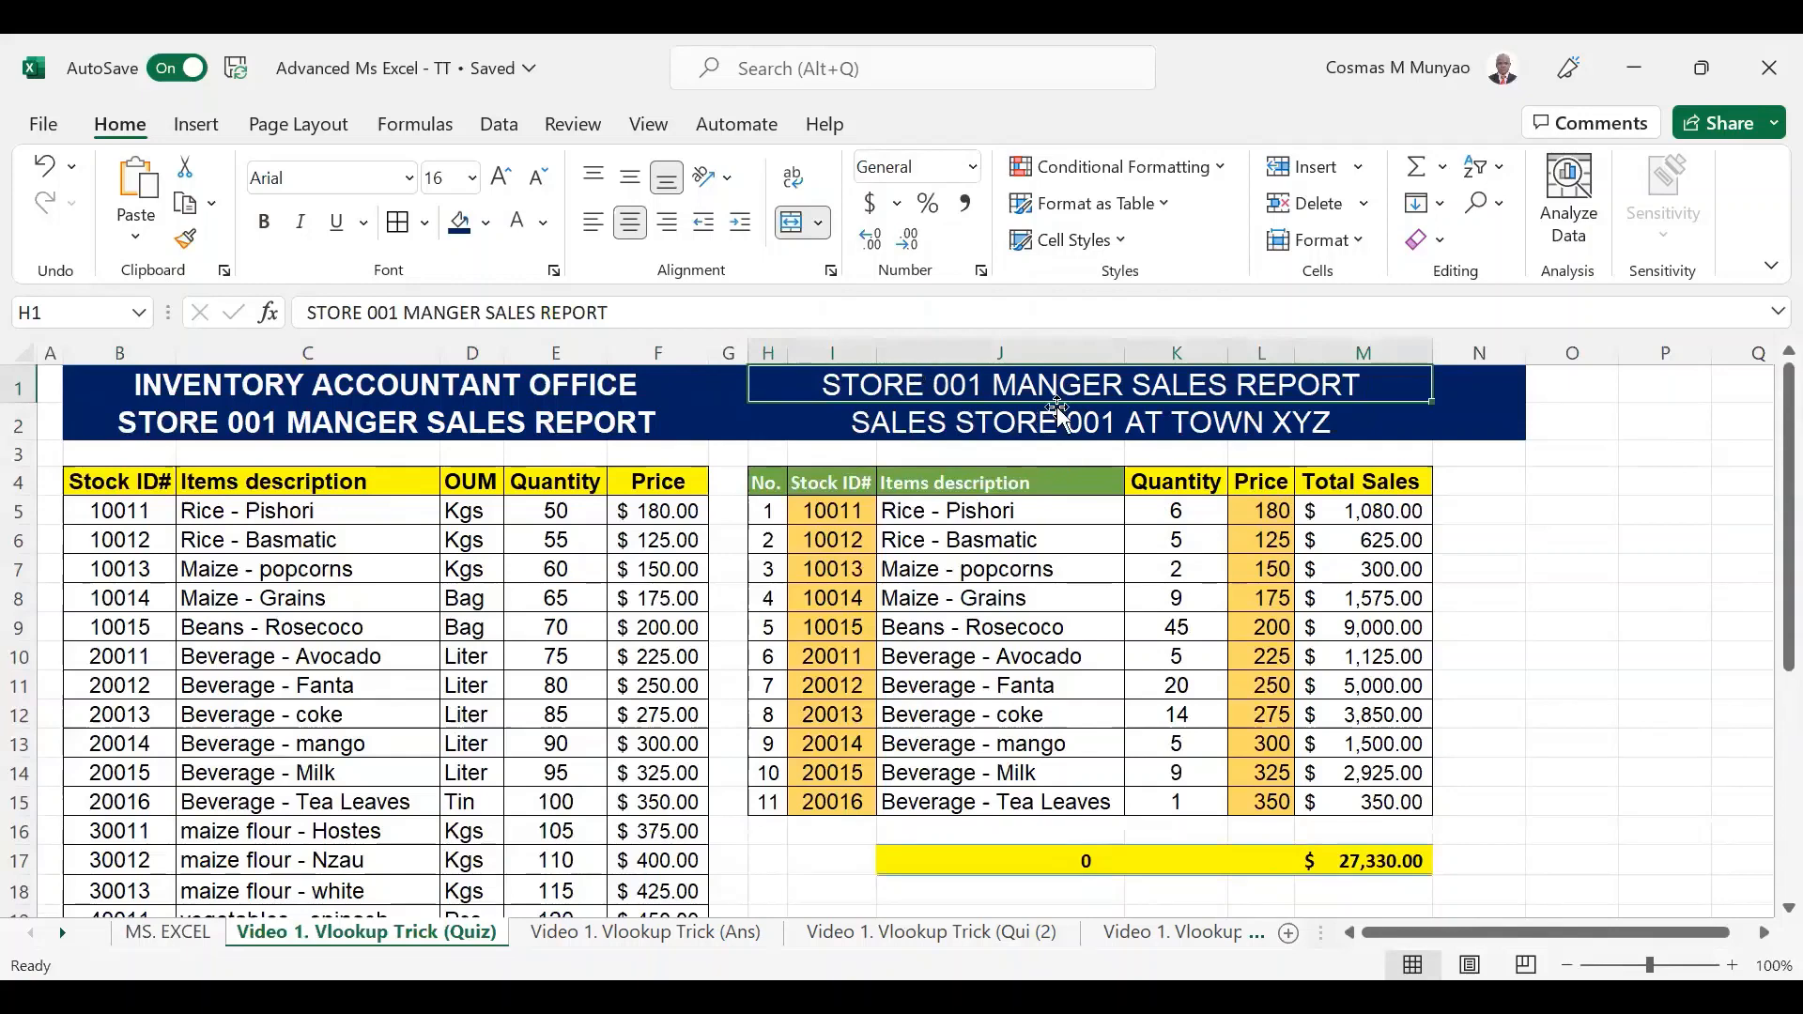
pyautogui.click(1305, 423)
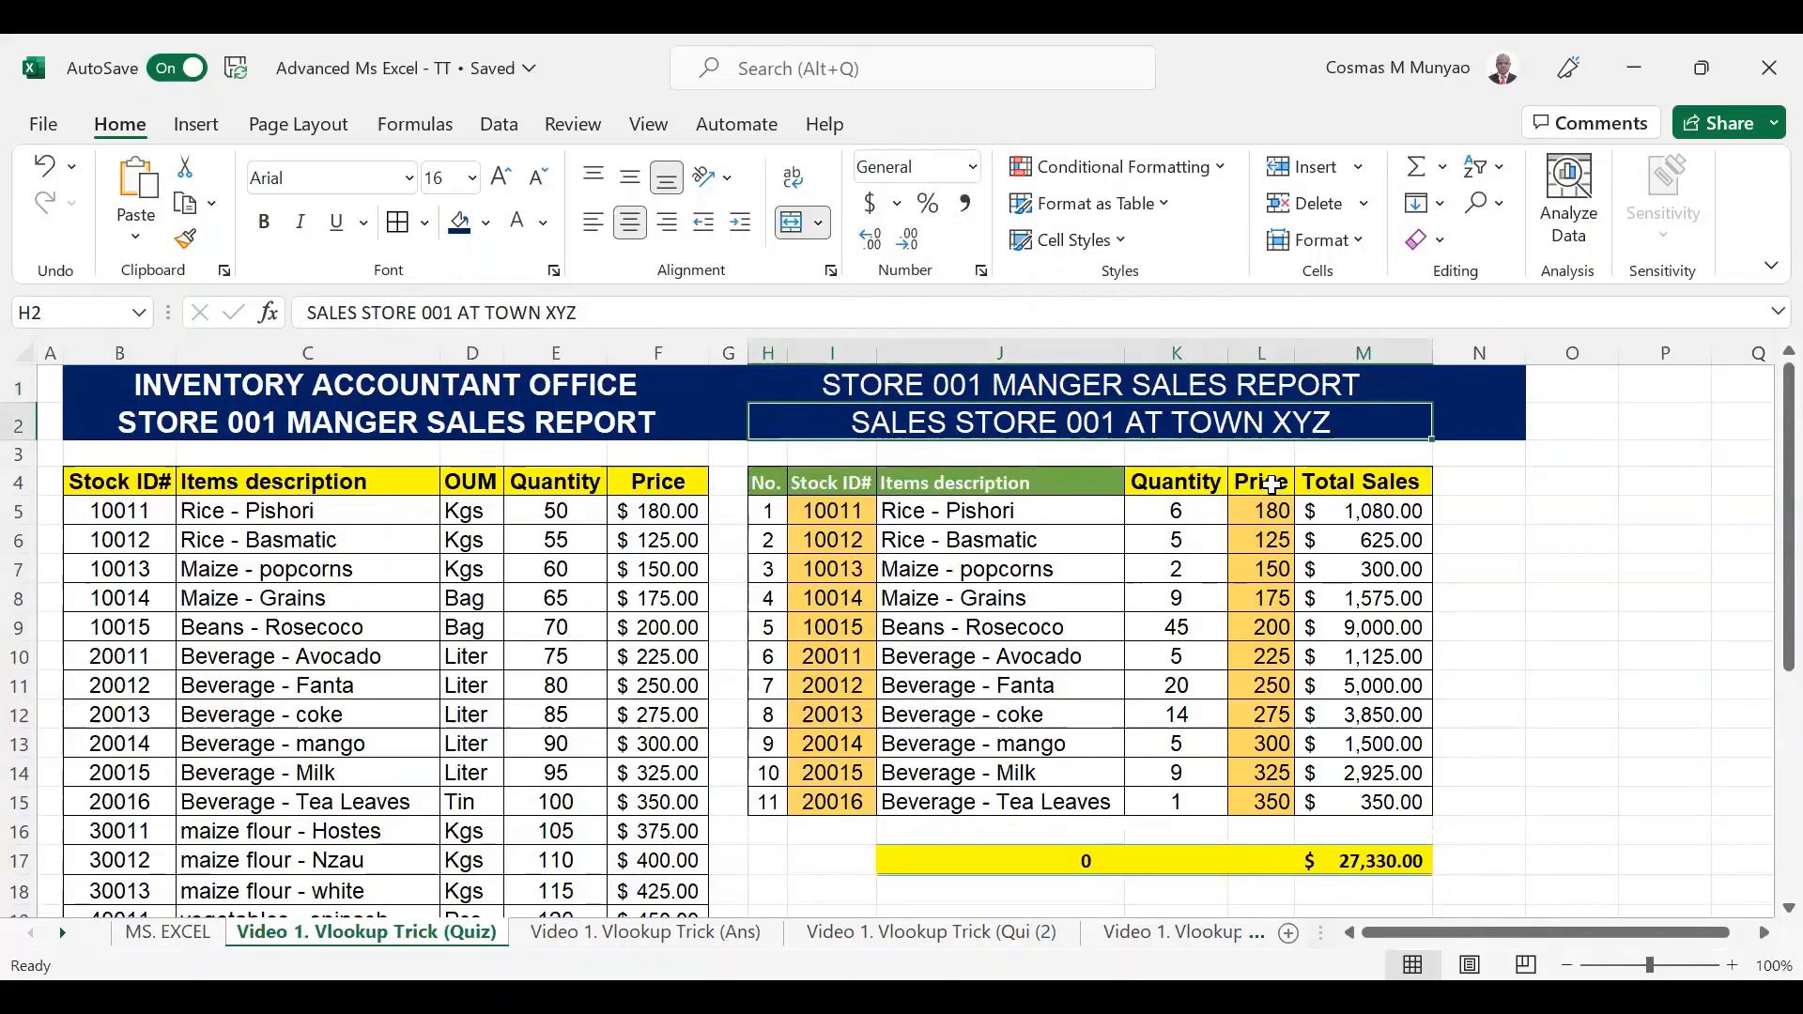
# Highlight the store sales table H4:M15, its items and quantities J5:K15, and the Quantity values K5:K15.
pyautogui.moveTo(770, 472); pyautogui.dragTo(1370, 800)
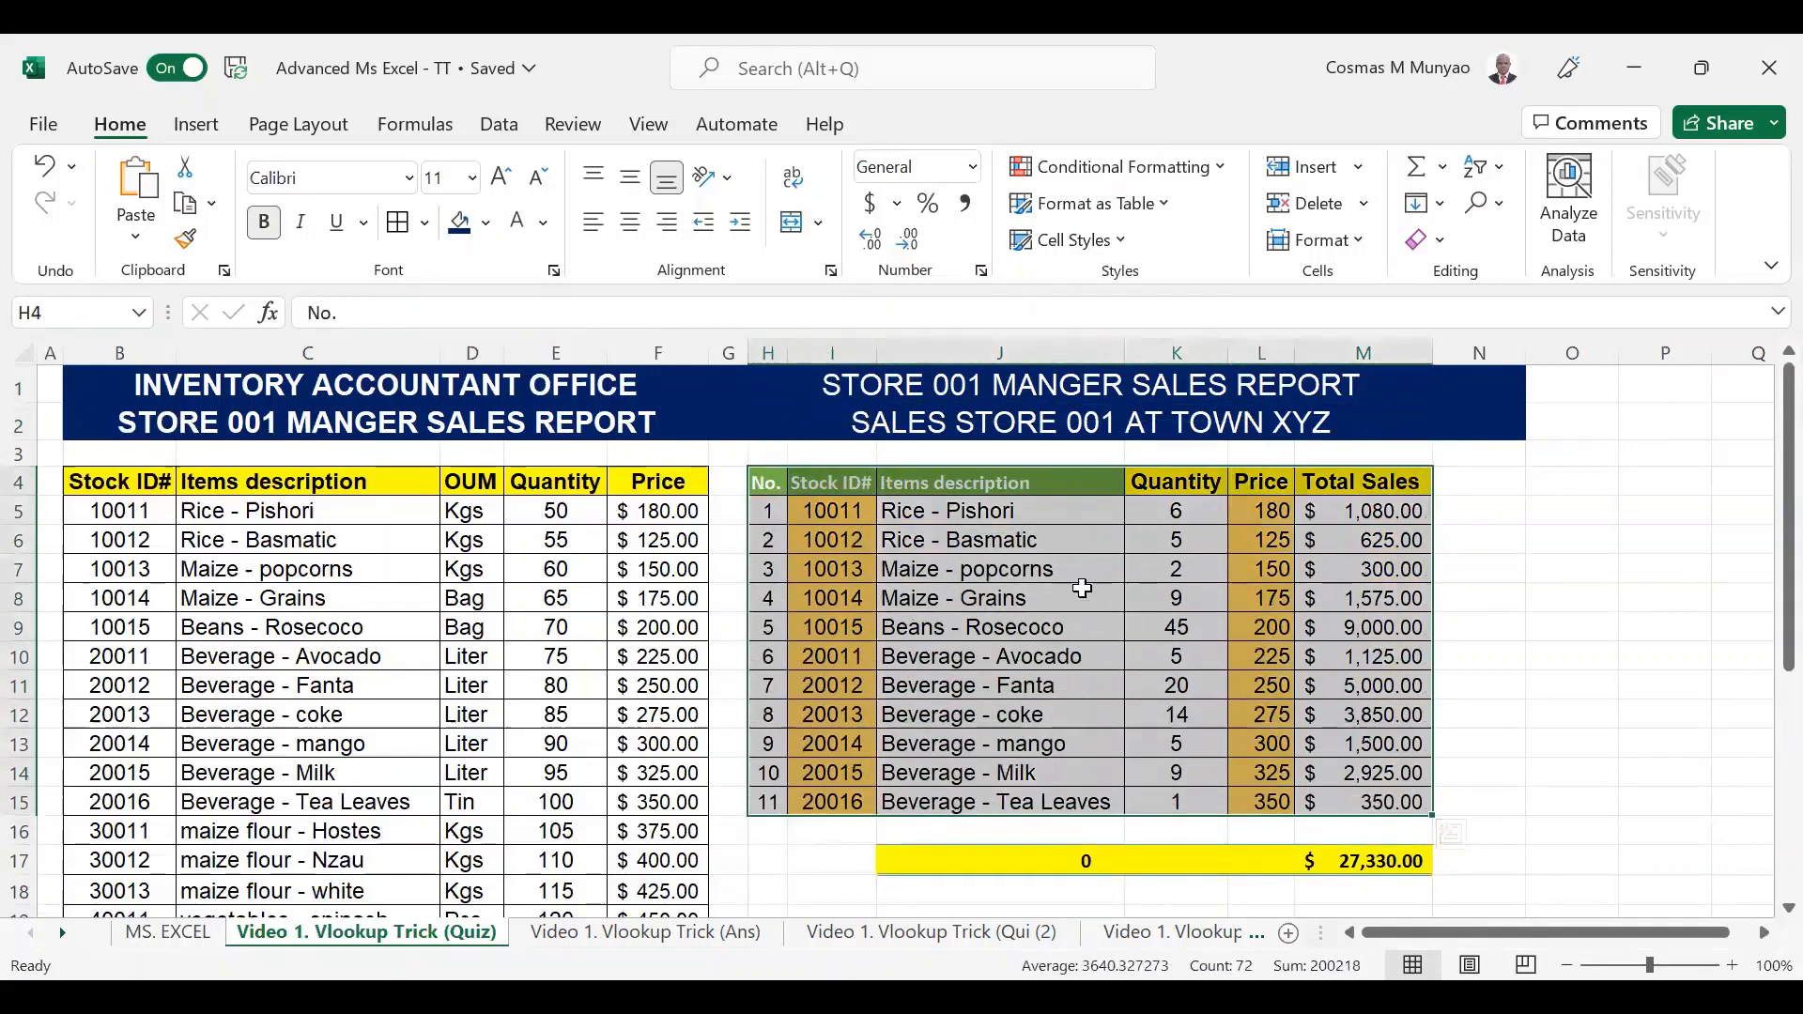
pyautogui.moveTo(967, 507); pyautogui.dragTo(1150, 799)
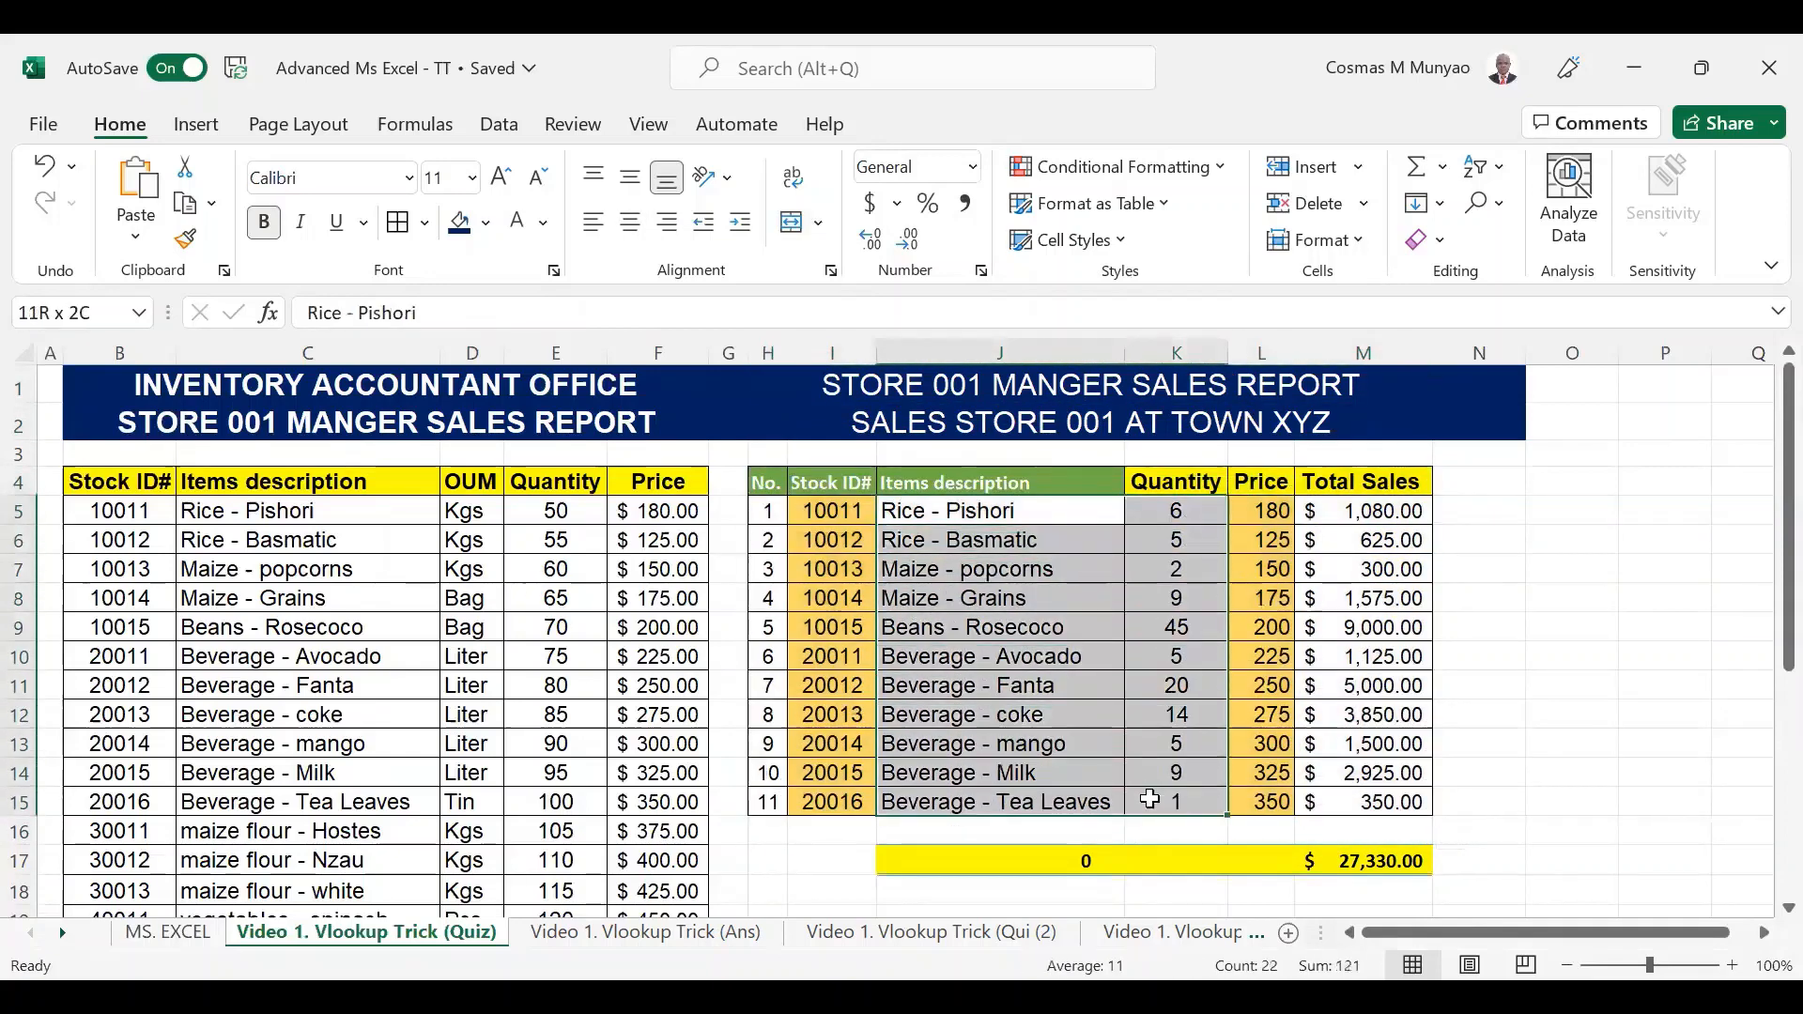
pyautogui.moveTo(1188, 511); pyautogui.dragTo(1191, 813)
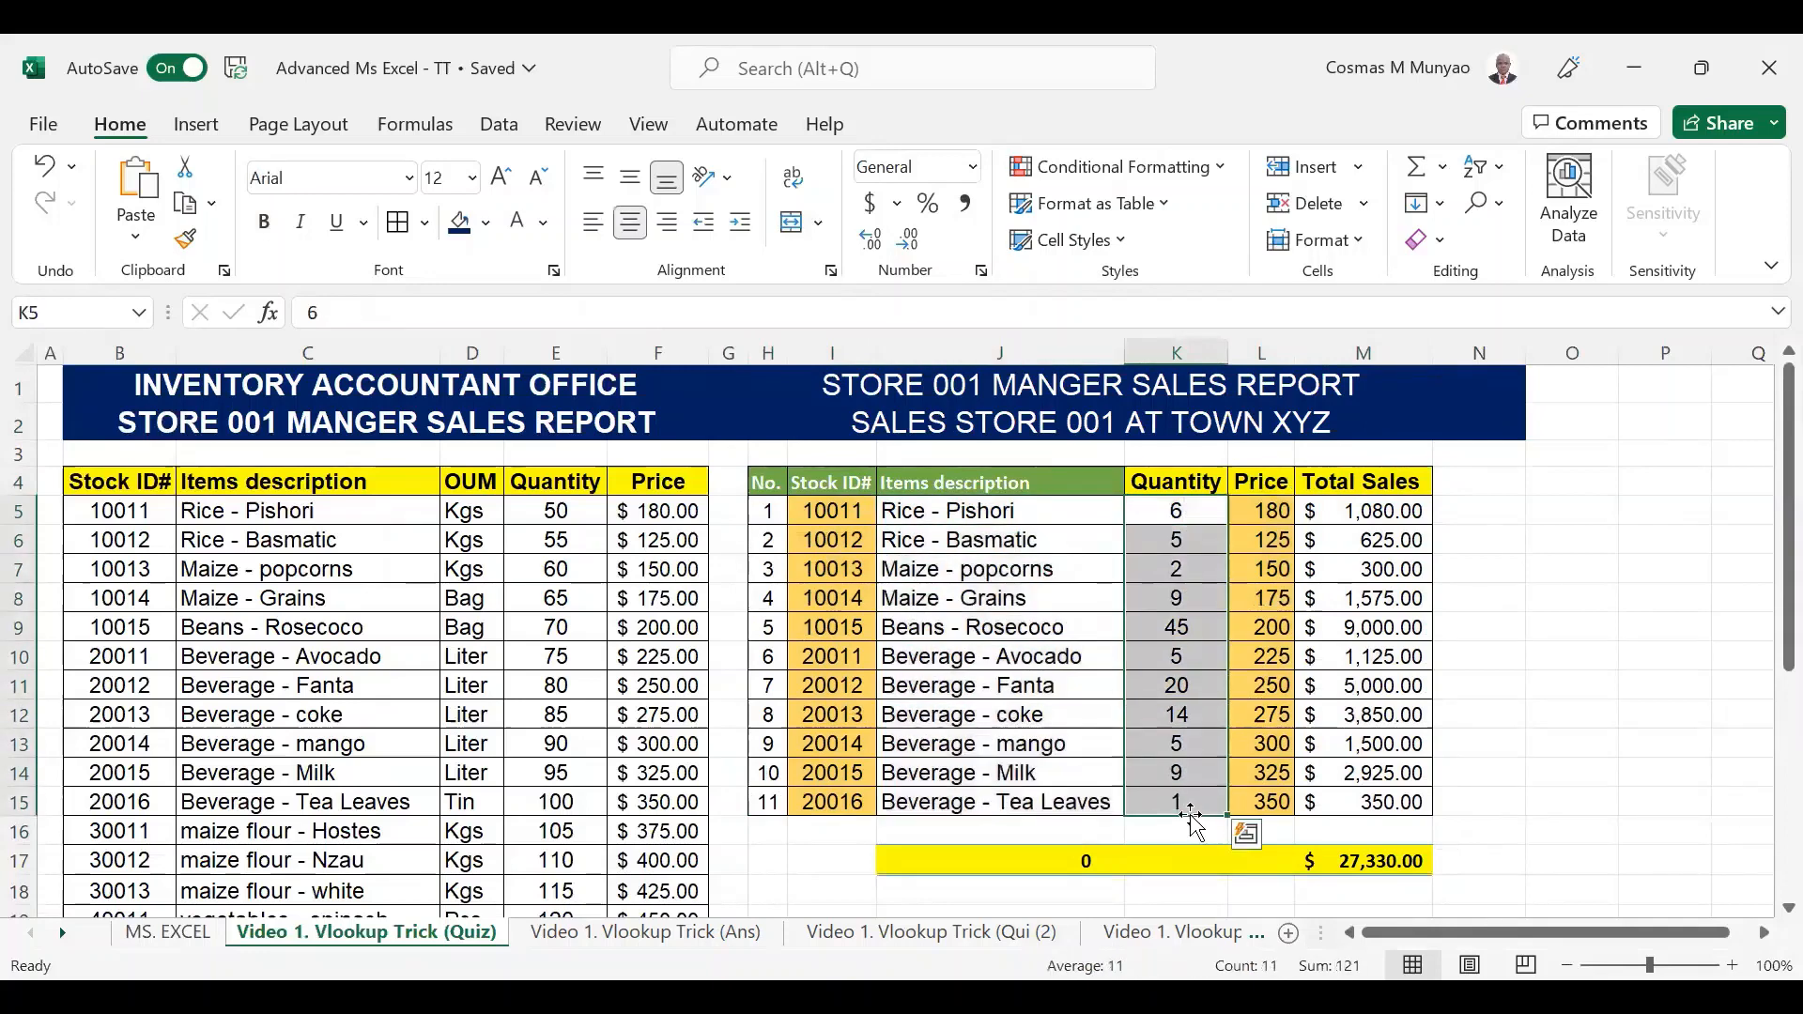
pyautogui.click(1146, 850)
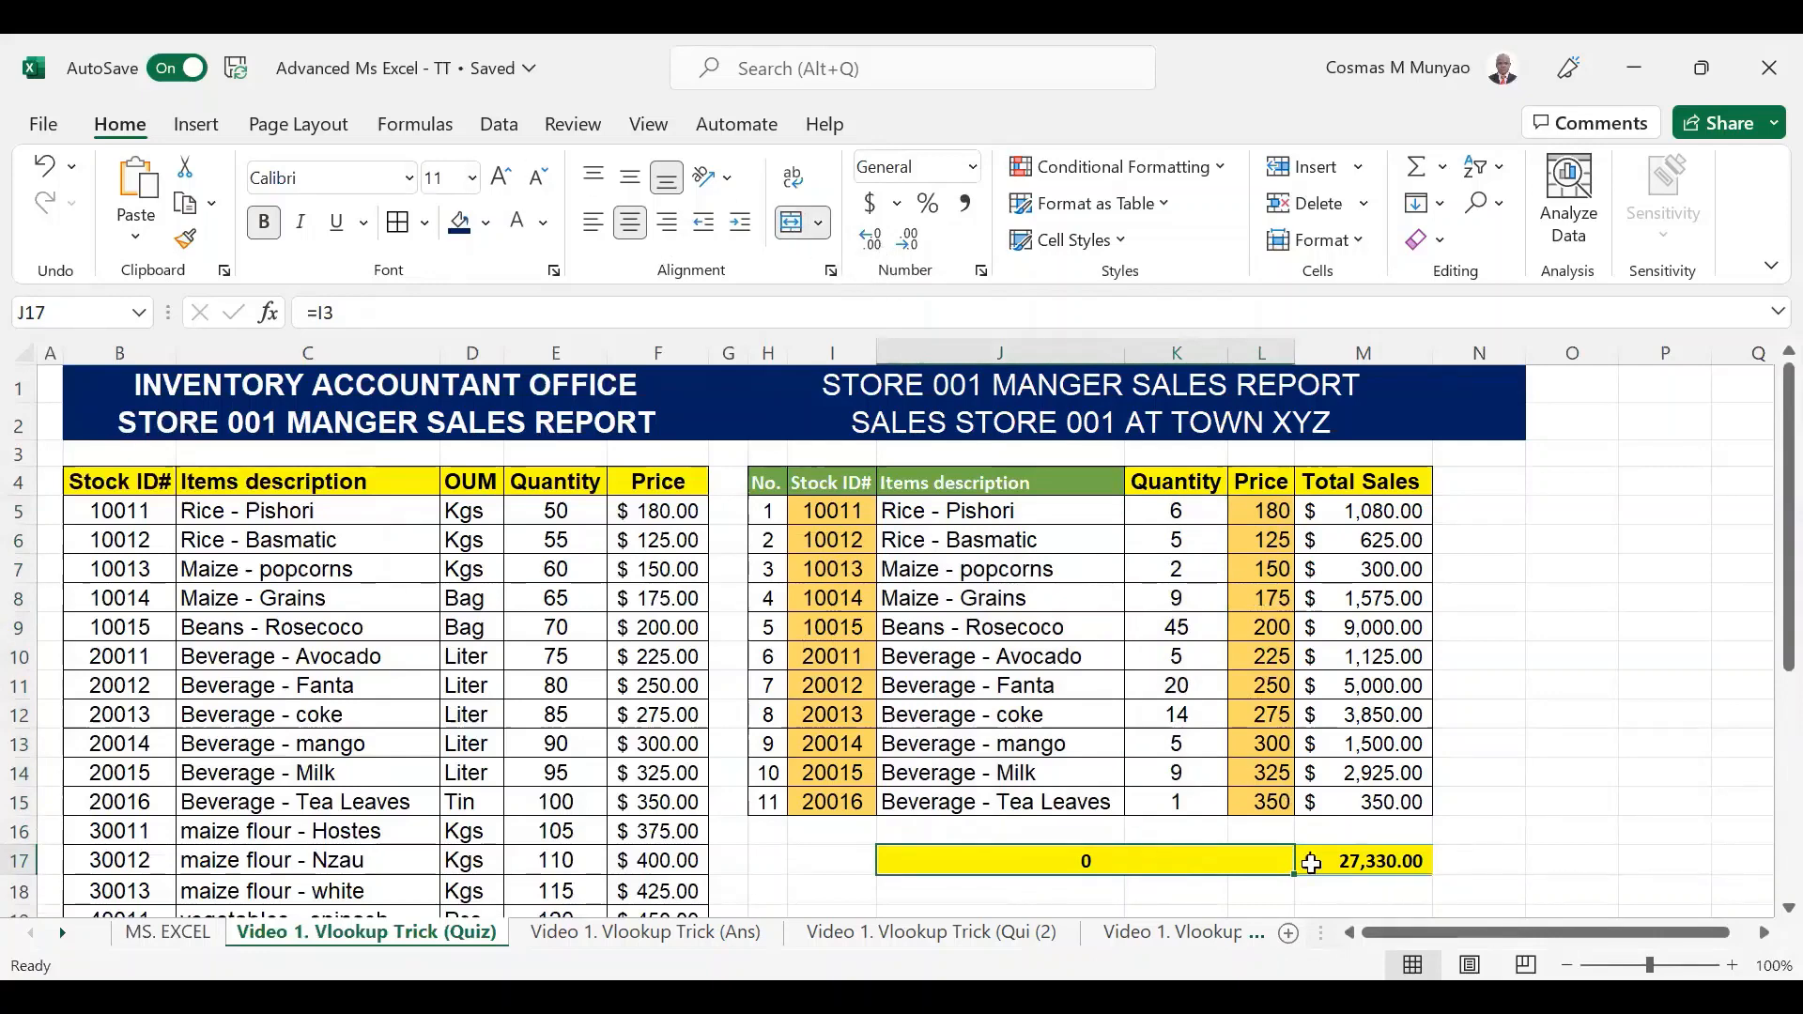
pyautogui.moveTo(1185, 512); pyautogui.dragTo(1170, 796)
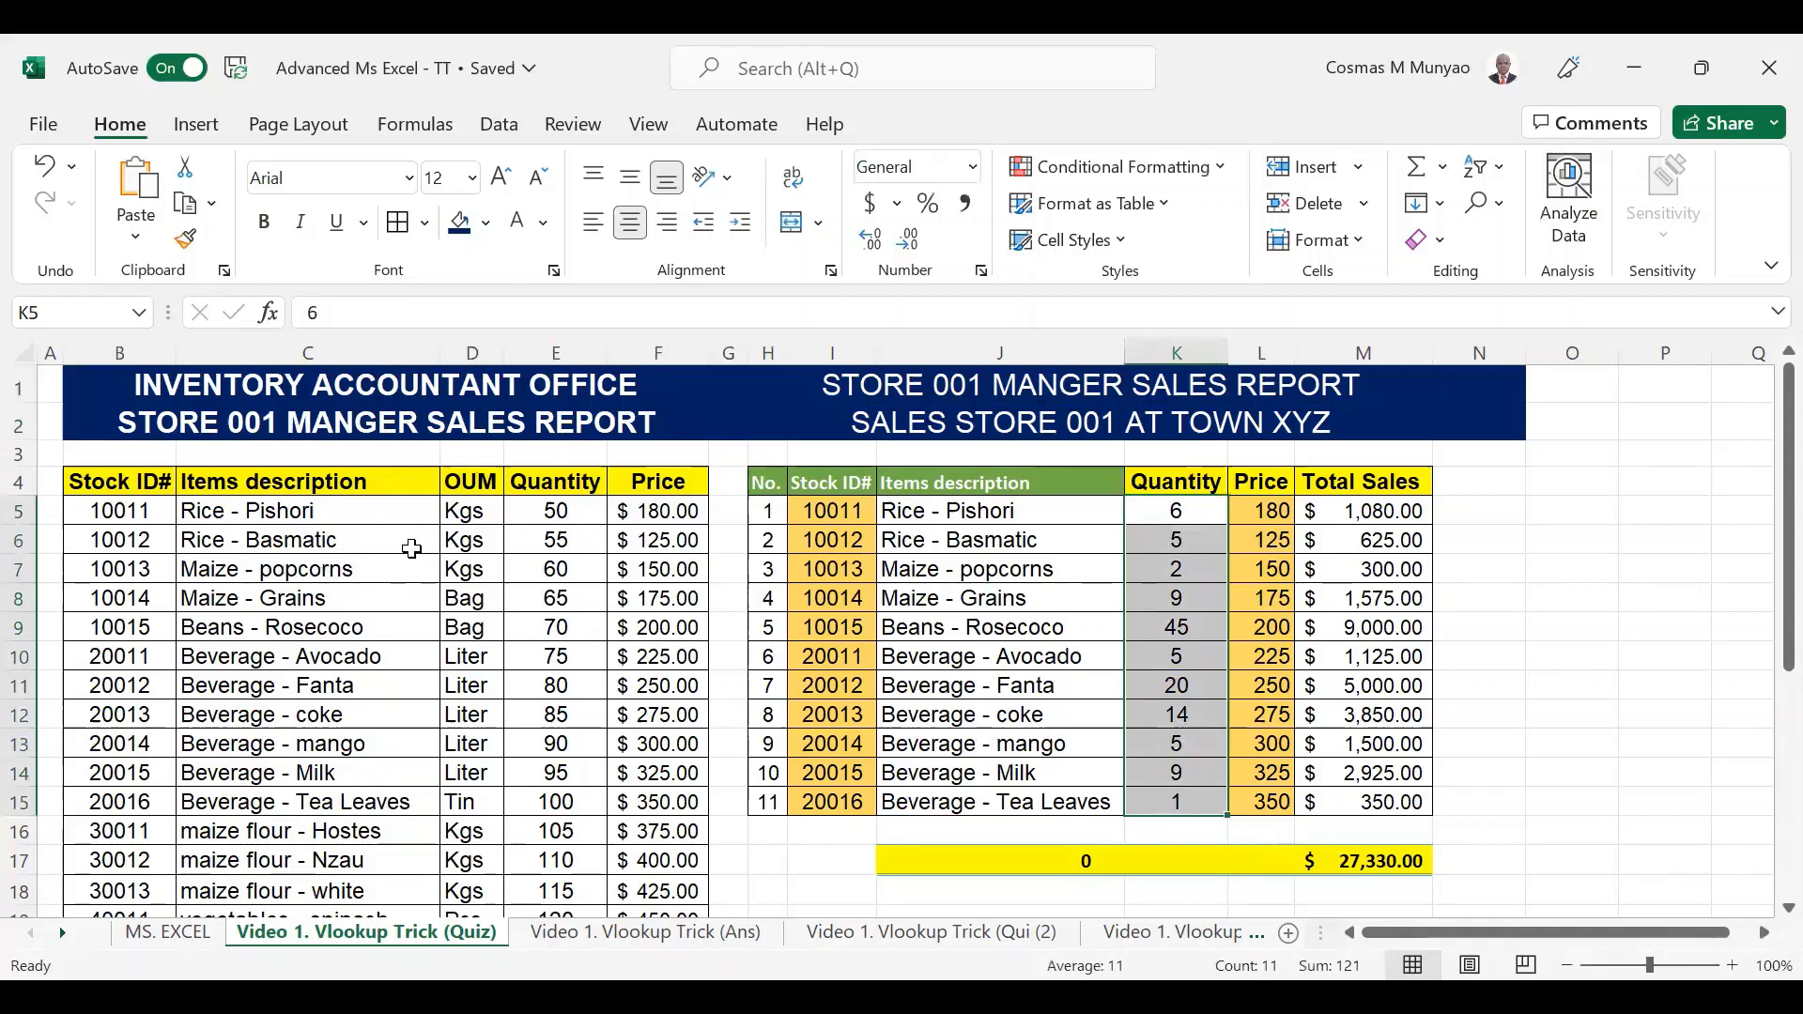
# Examine the SUM formula behind the Total Sales sum in cell M17, leaving the formula as it is.
pyautogui.click(1349, 864)
pyautogui.doubleClick(1370, 856)
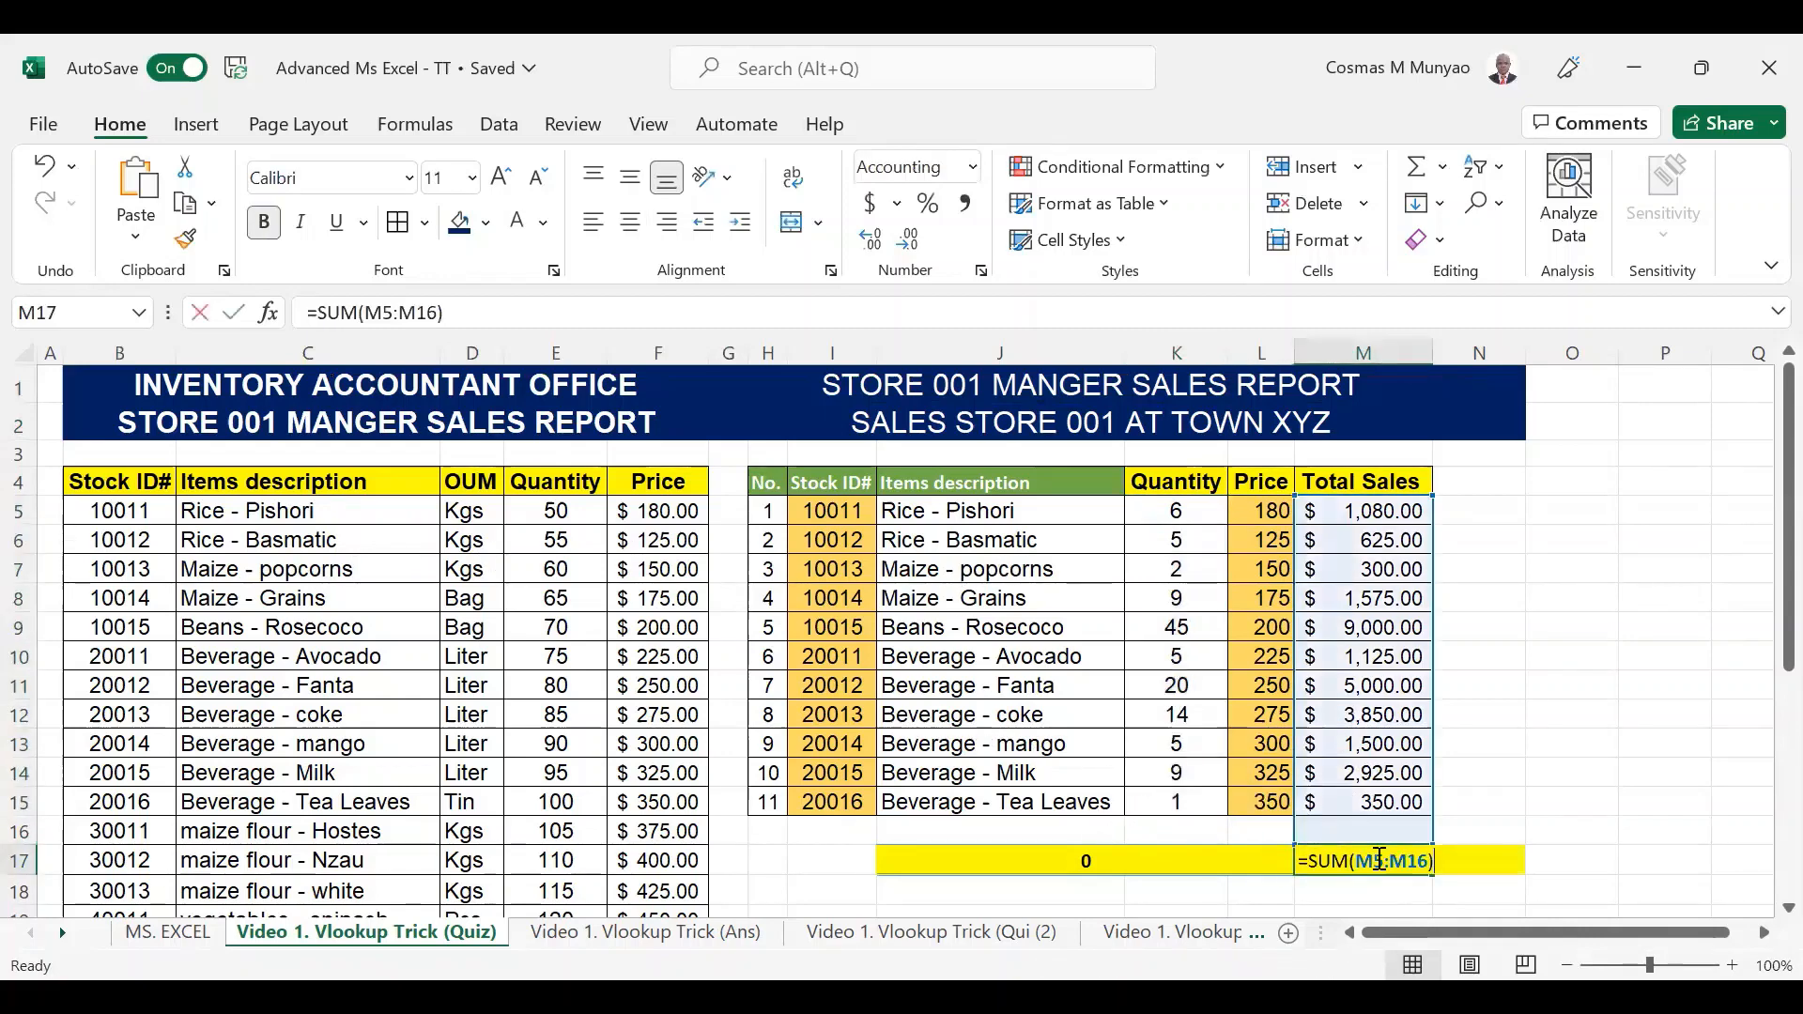
pyautogui.press('Return')
pyautogui.press('Return')
pyautogui.scroll(1, 1370, 848)
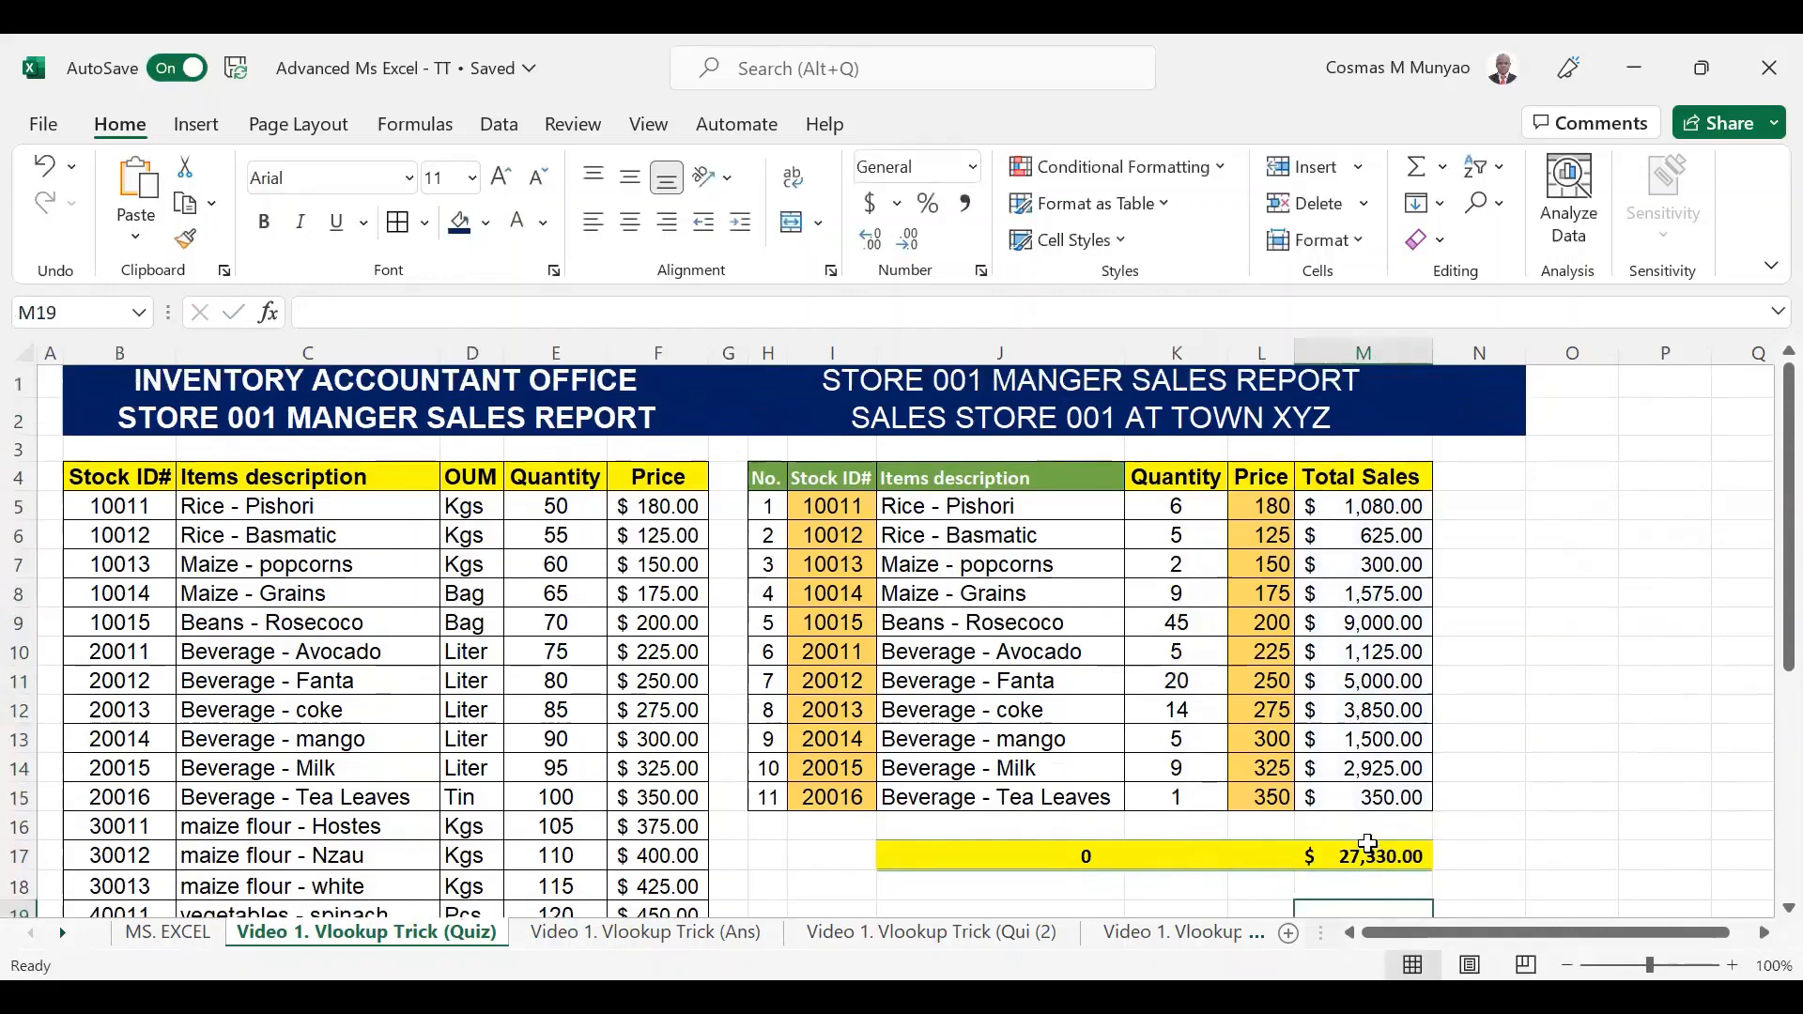
# Select the SALES STORE 001 AT TOWN XYZ title, the two inventory titles, and the inventory table's columns B to F.
pyautogui.click(1052, 416)
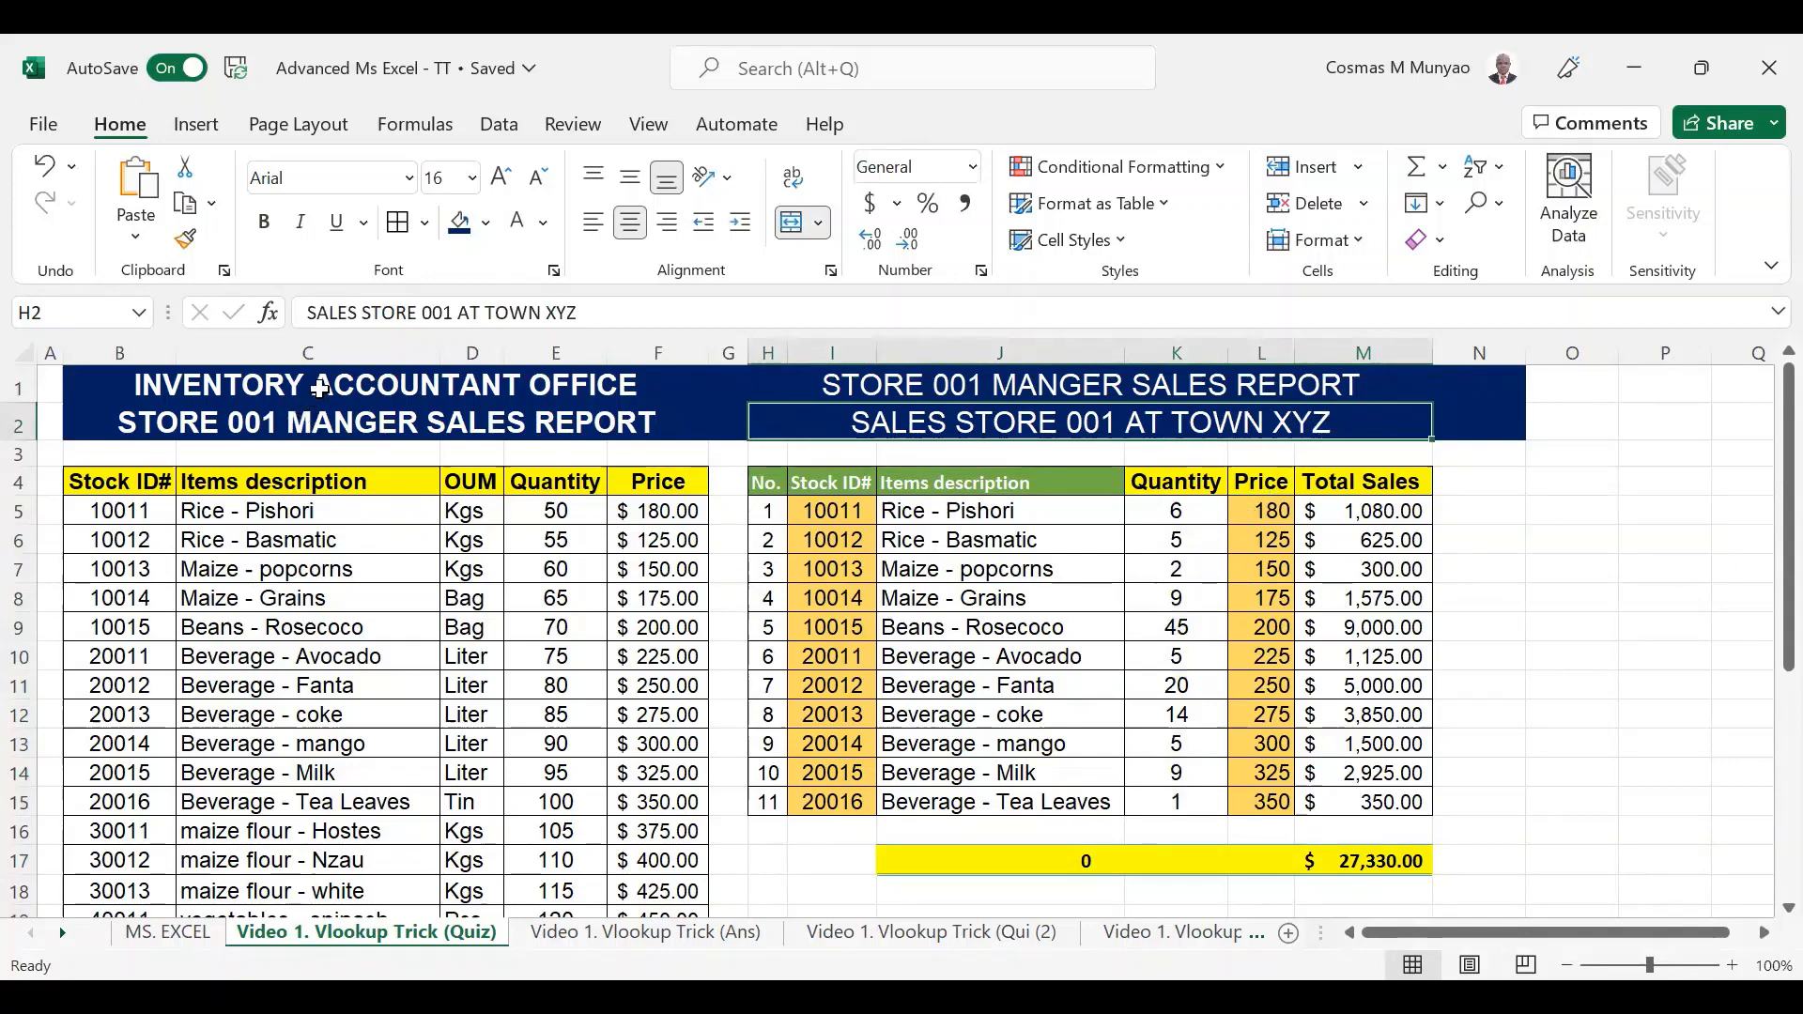
pyautogui.click(327, 435)
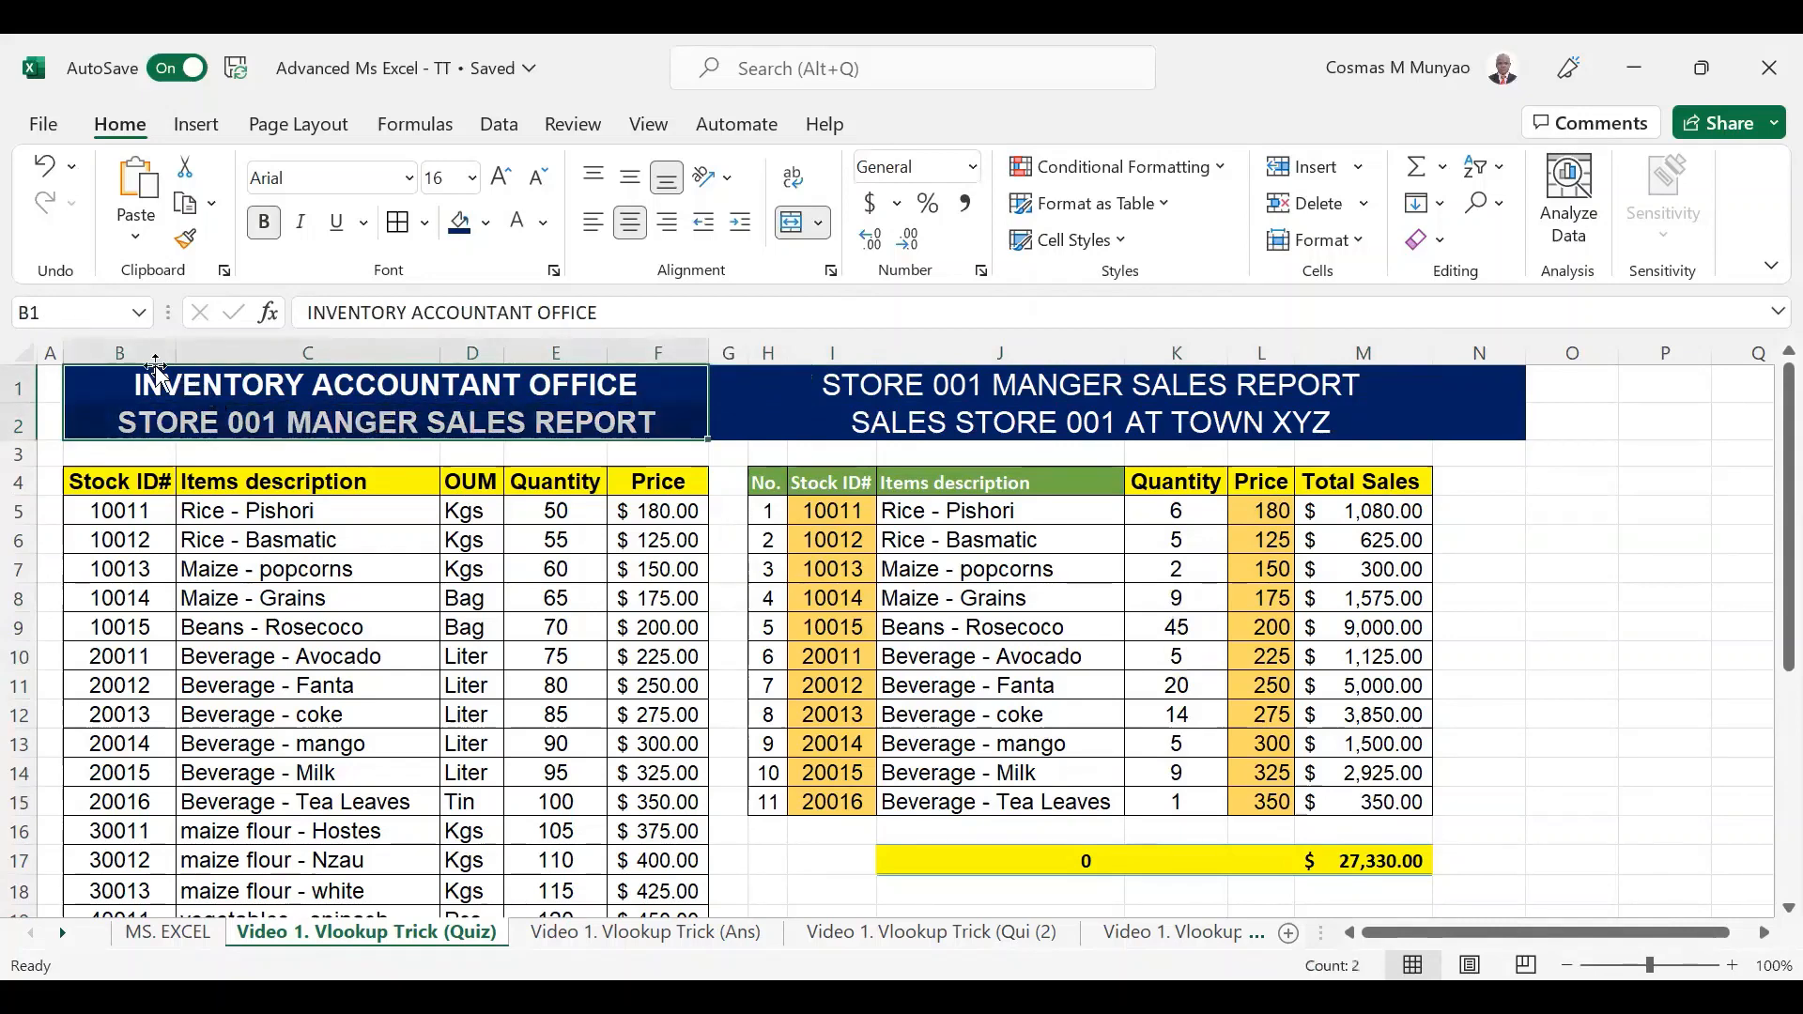
pyautogui.moveTo(140, 354); pyautogui.dragTo(648, 384)
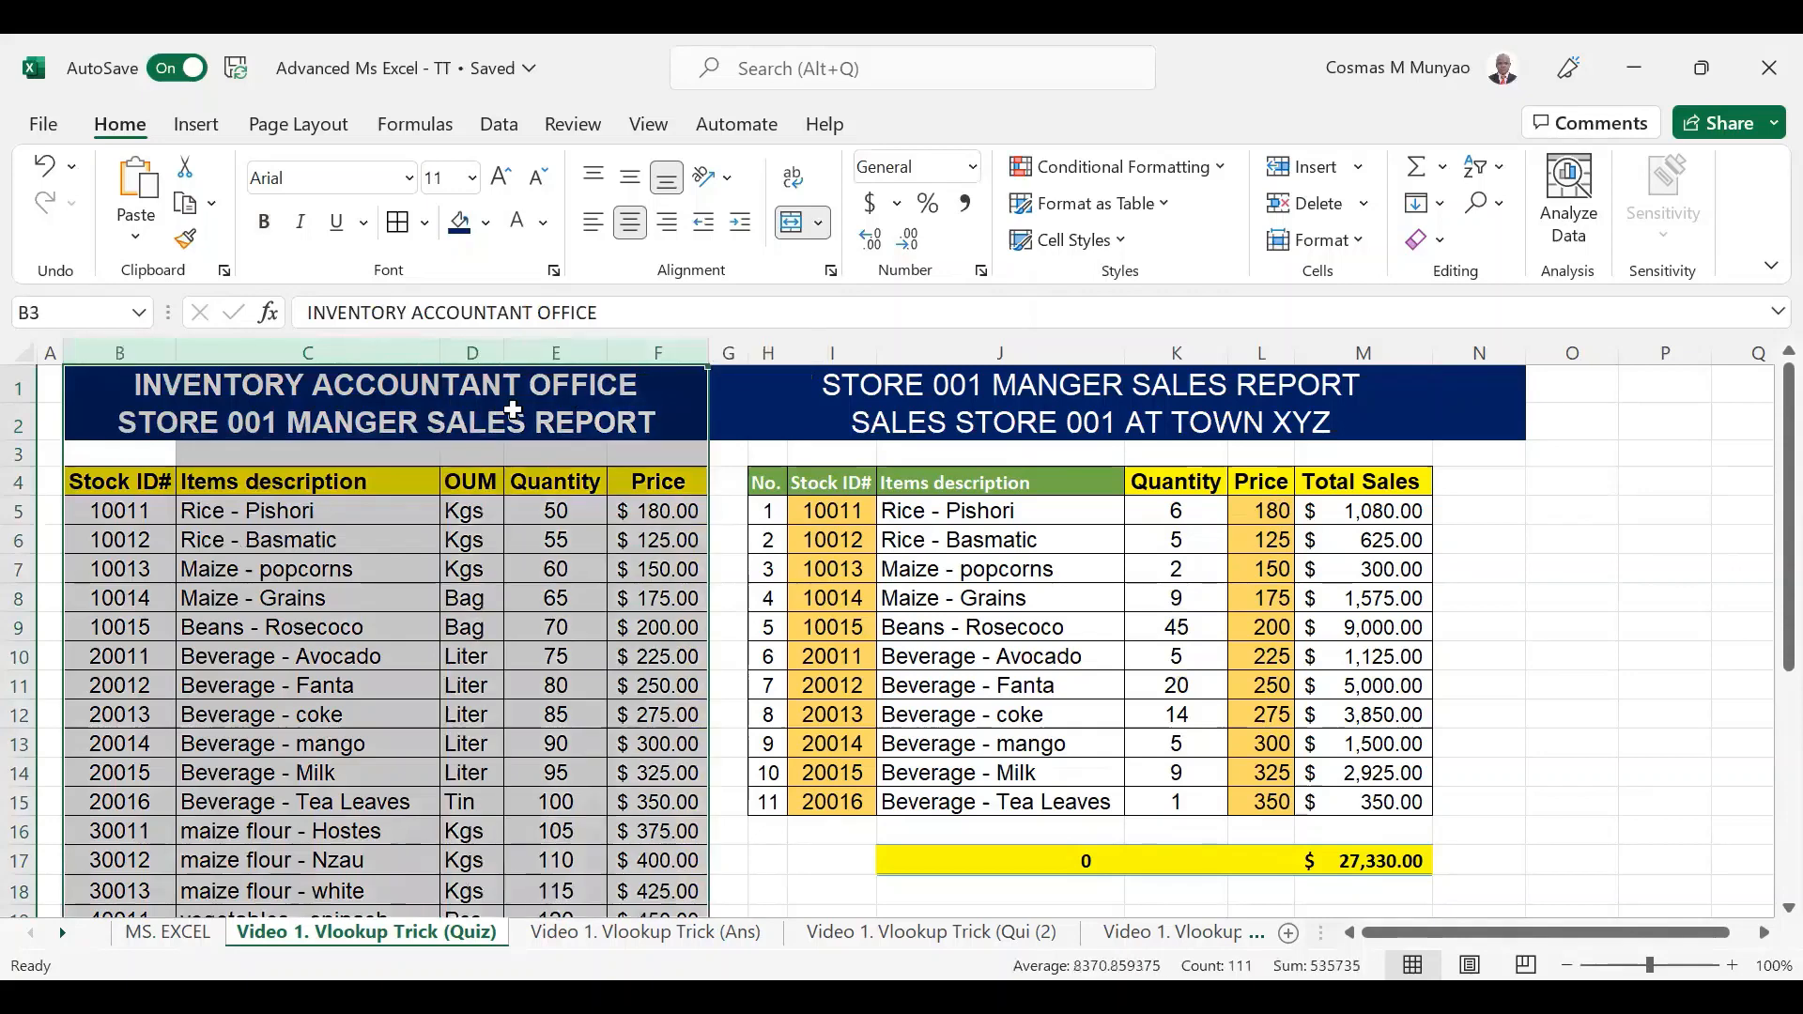
# Replace MANGER with MASTER in cell B2 so the inventory title reads STORE 001 MASTER SALES REPORT.
pyautogui.doubleClick(355, 418)
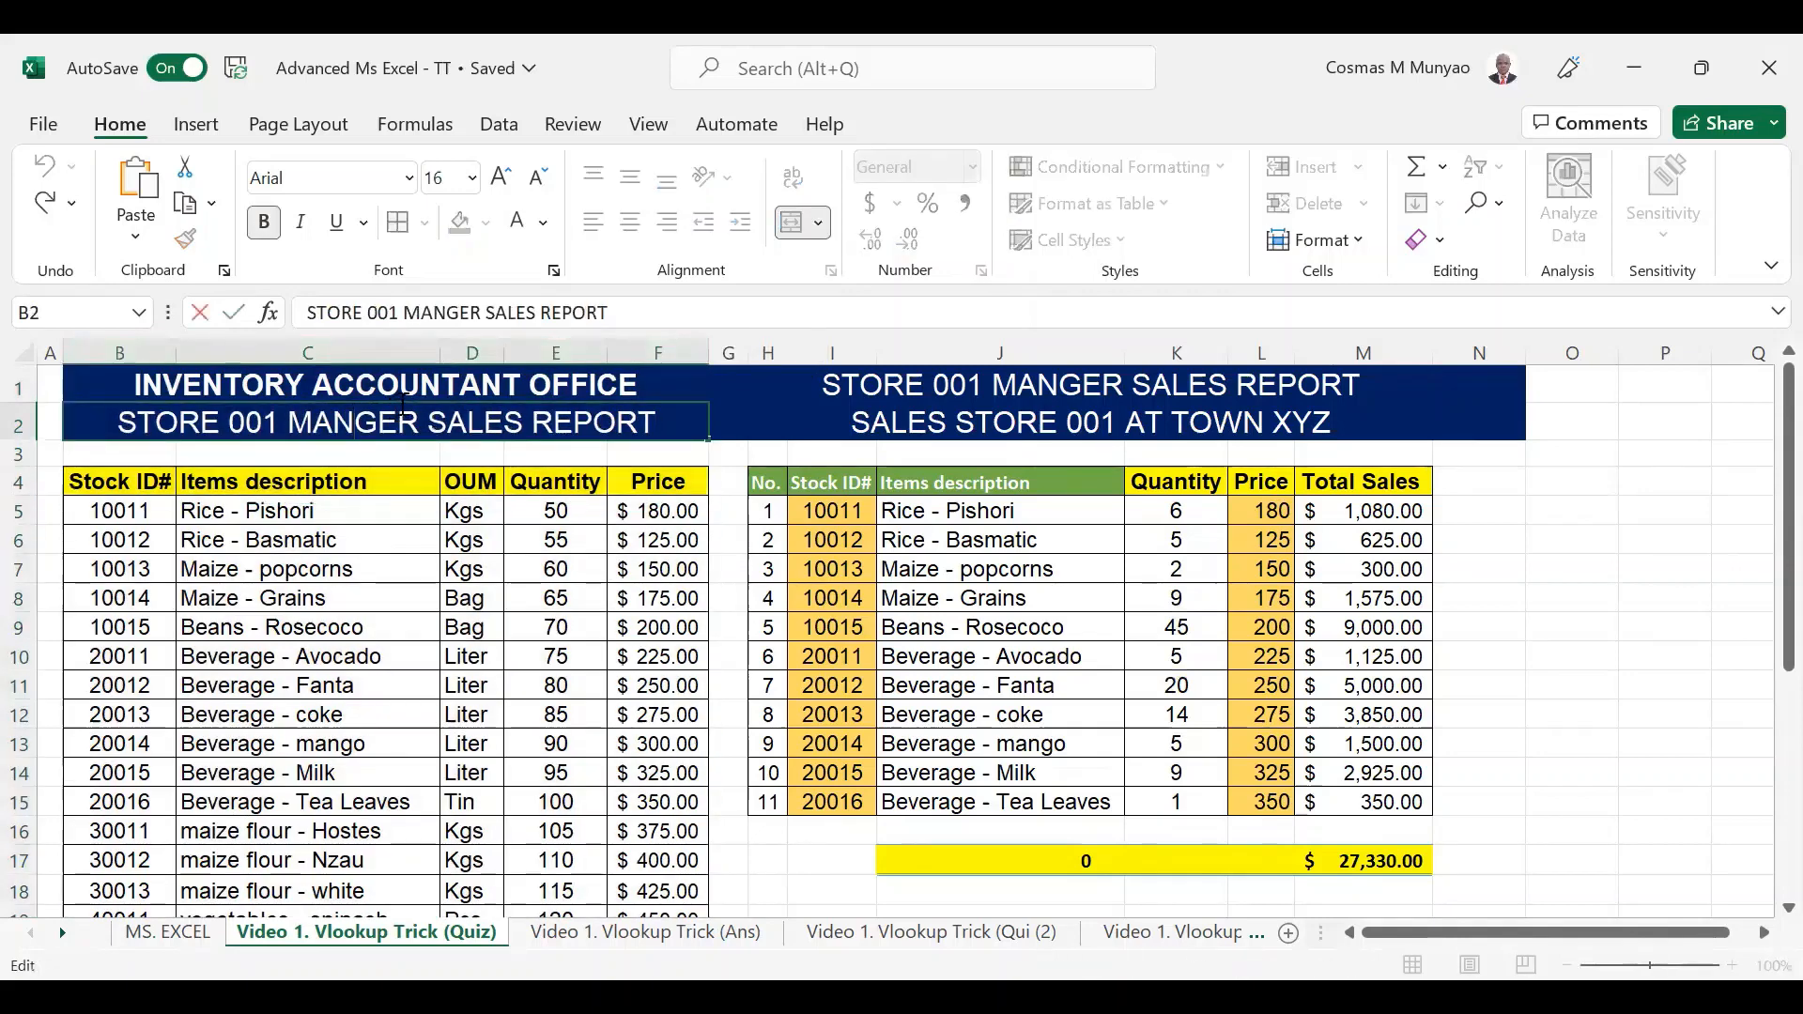
pyautogui.press('Delete')
pyautogui.press('Delete')
pyautogui.press('Delete')
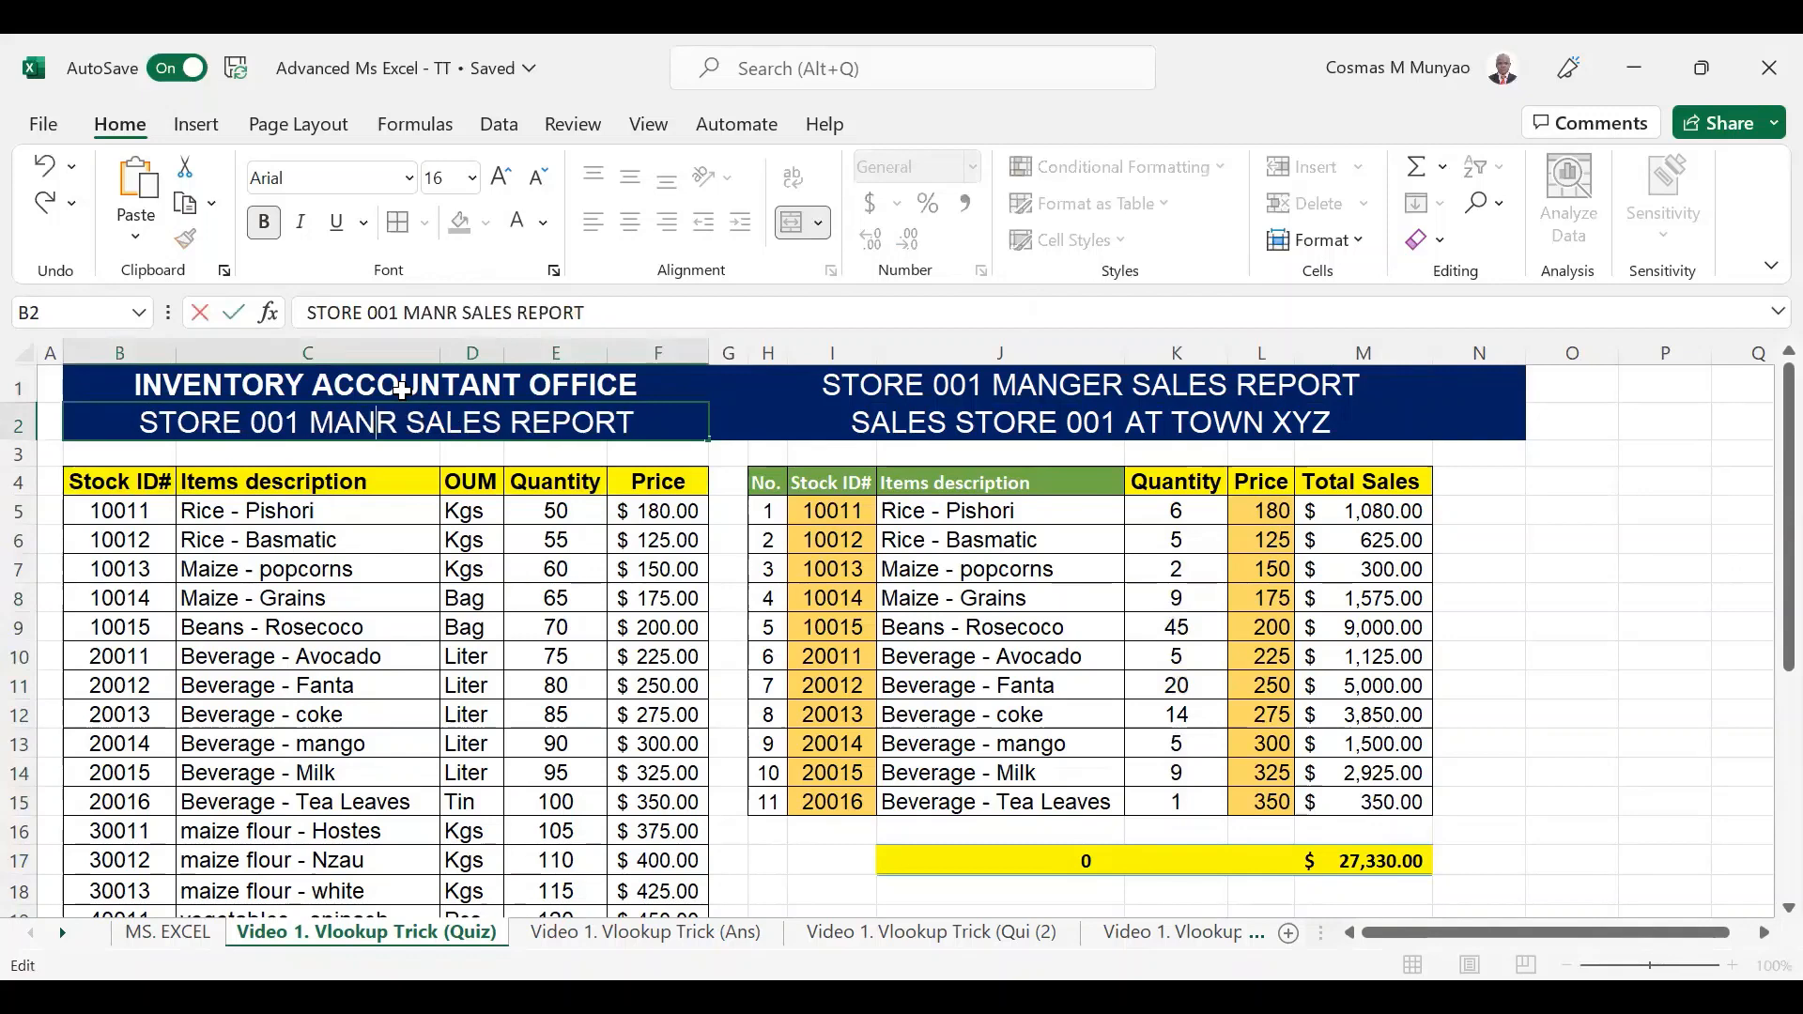
pyautogui.press('BackSpace')
pyautogui.press('BackSpace')
pyautogui.press('BackSpace')
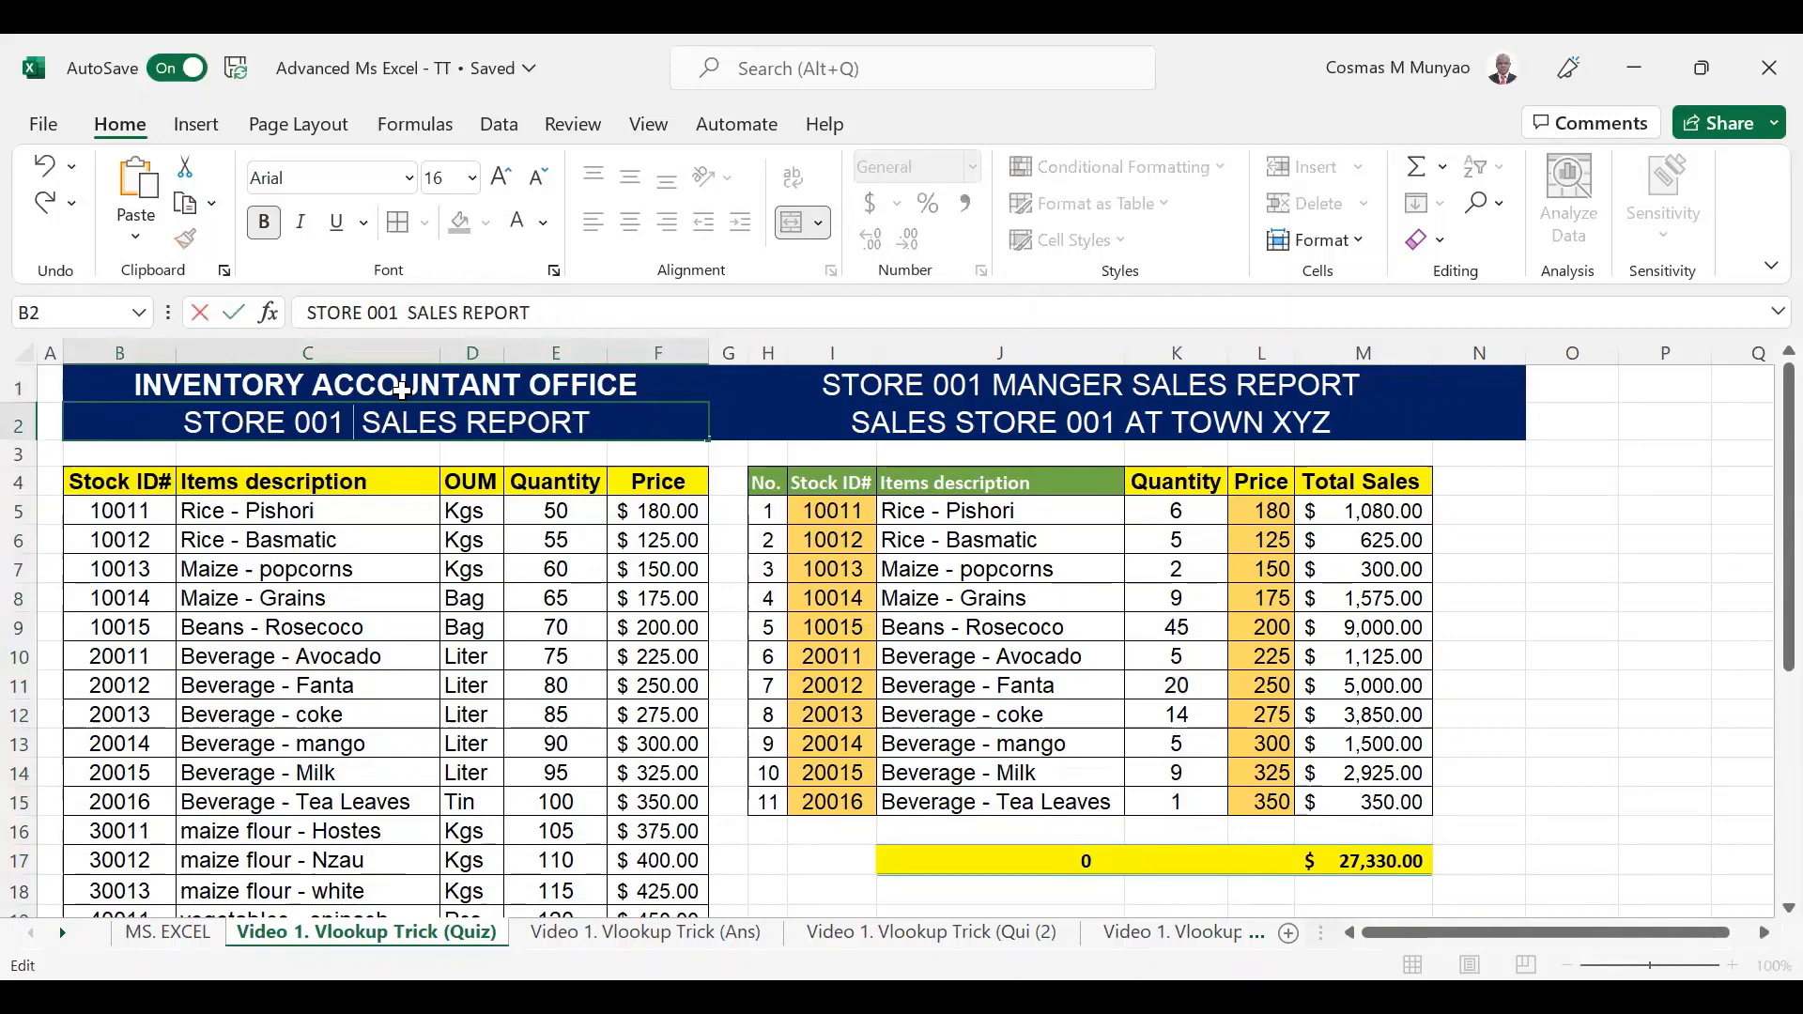
pyautogui.write('MASTER')
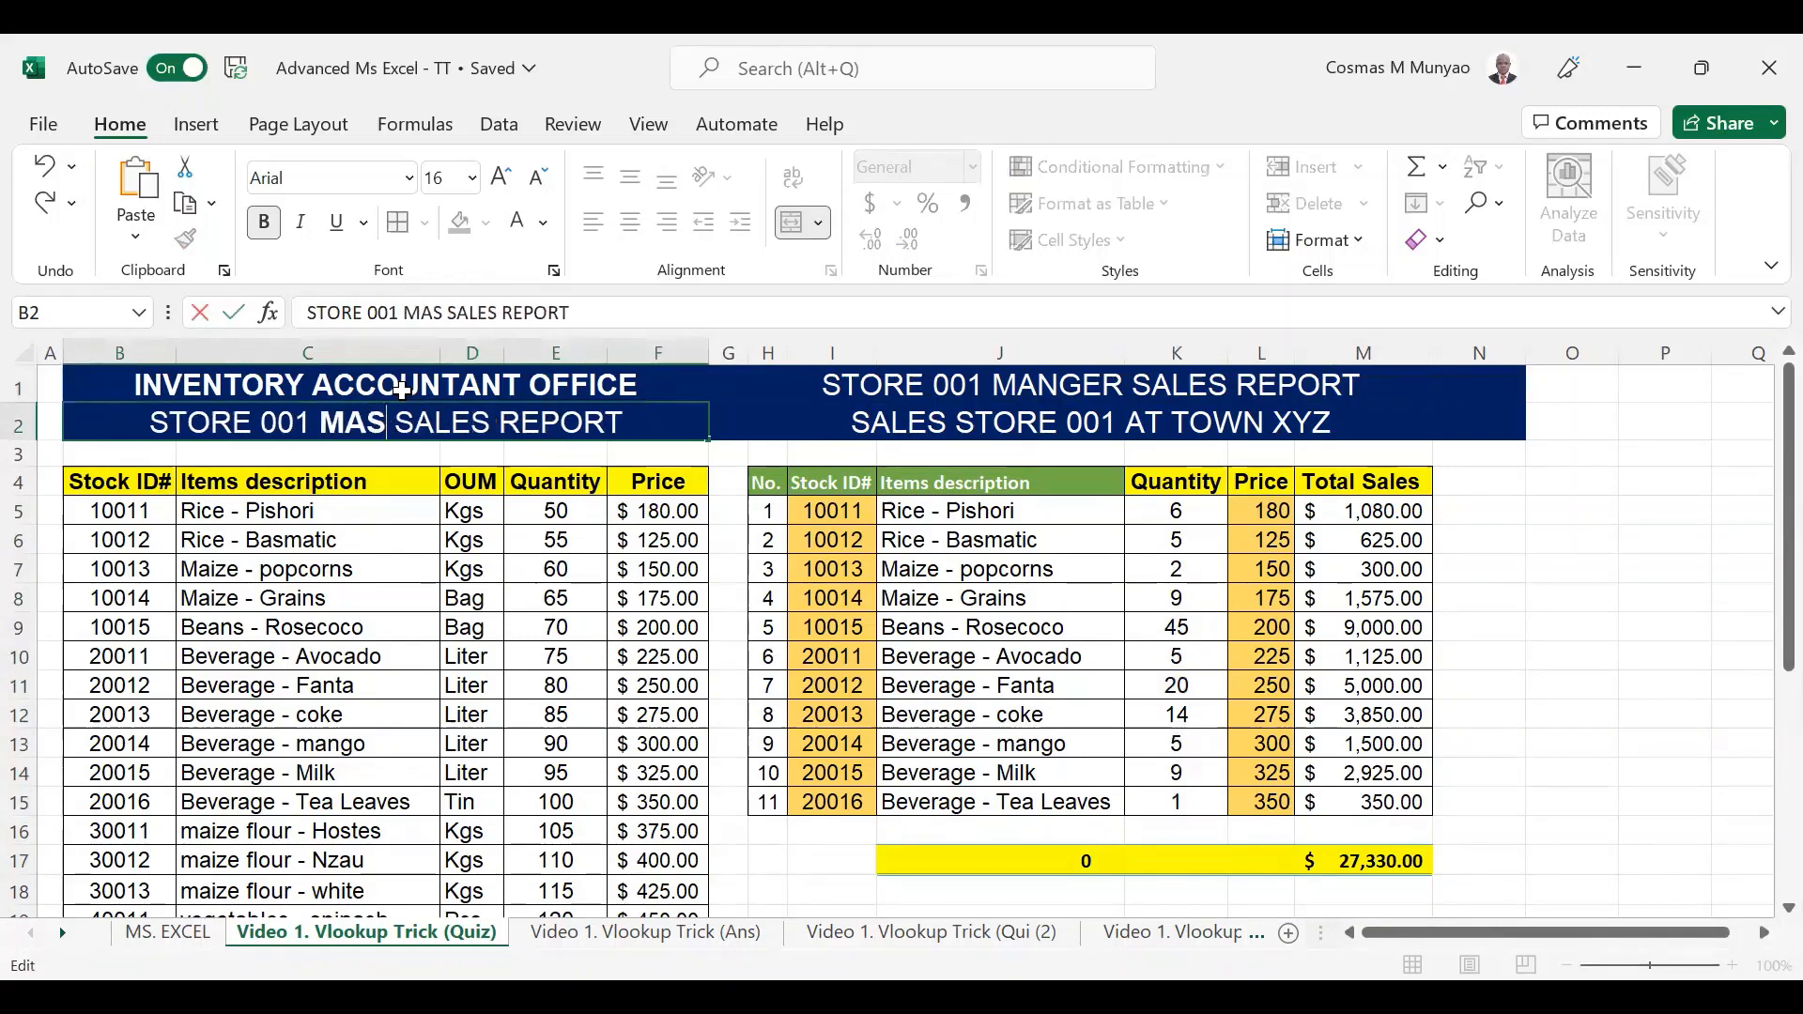
pyautogui.press('Tab')
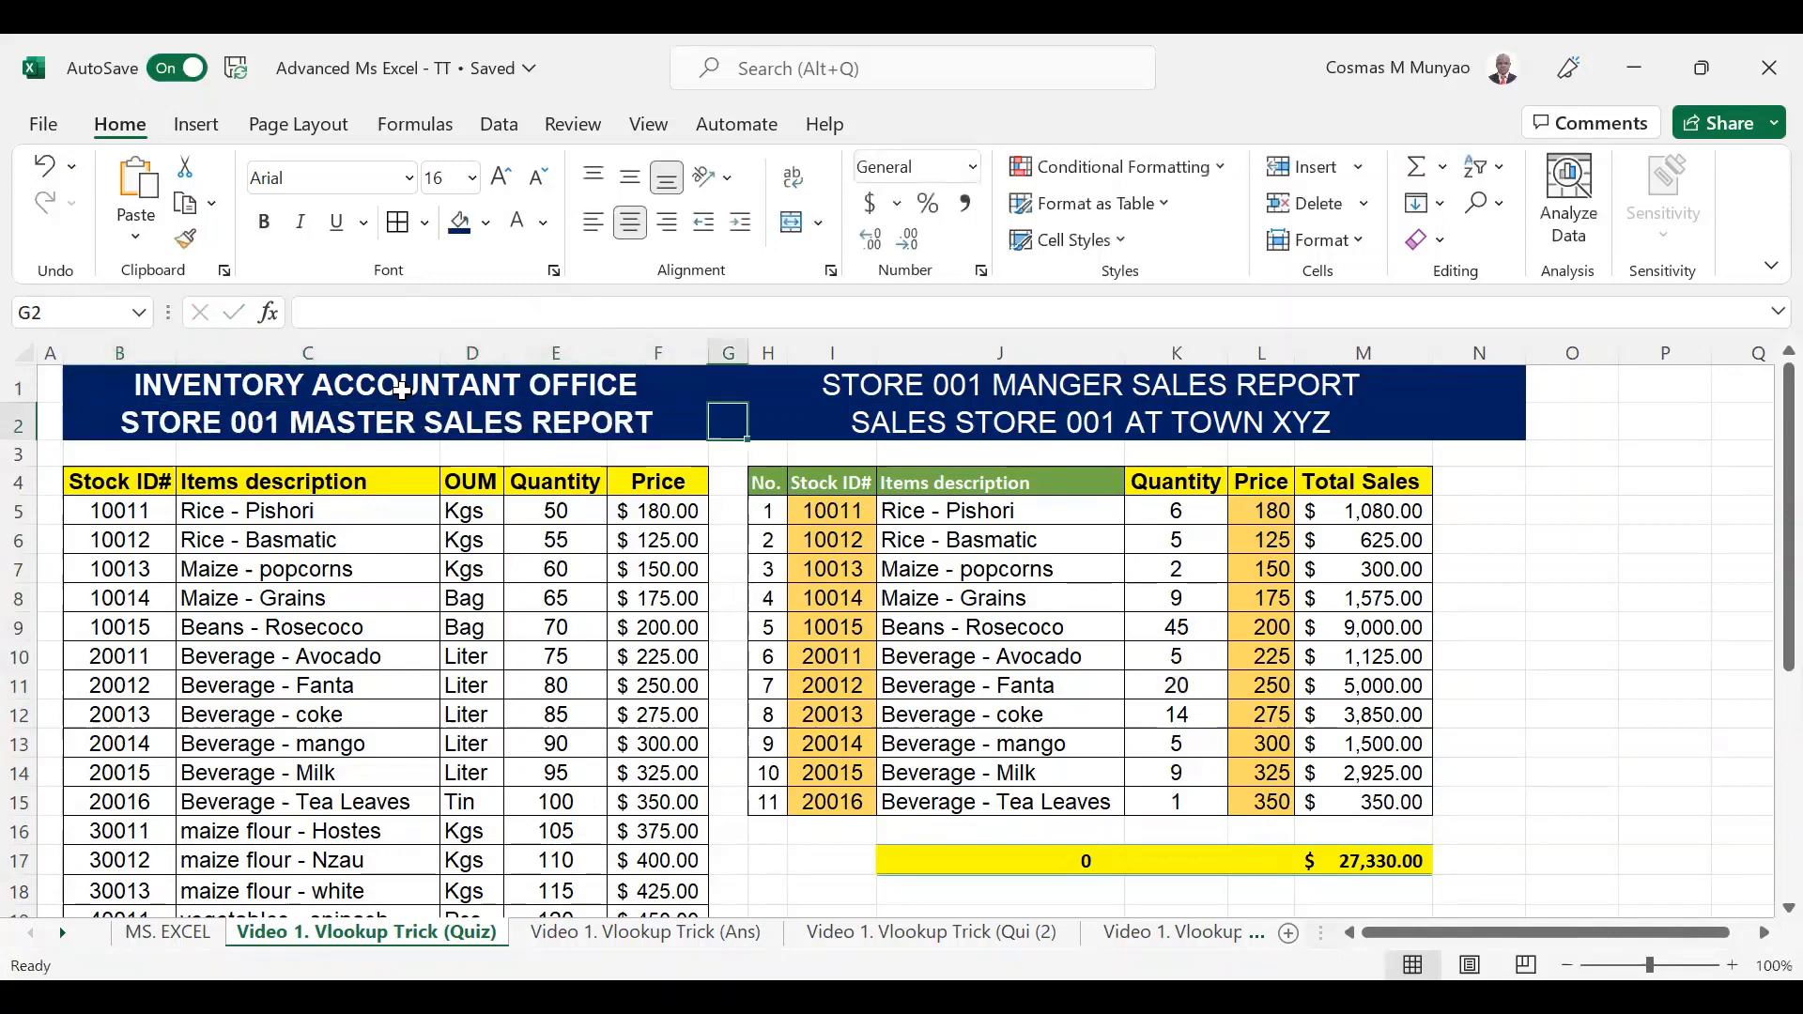
pyautogui.press('Right')
pyautogui.press('Left')
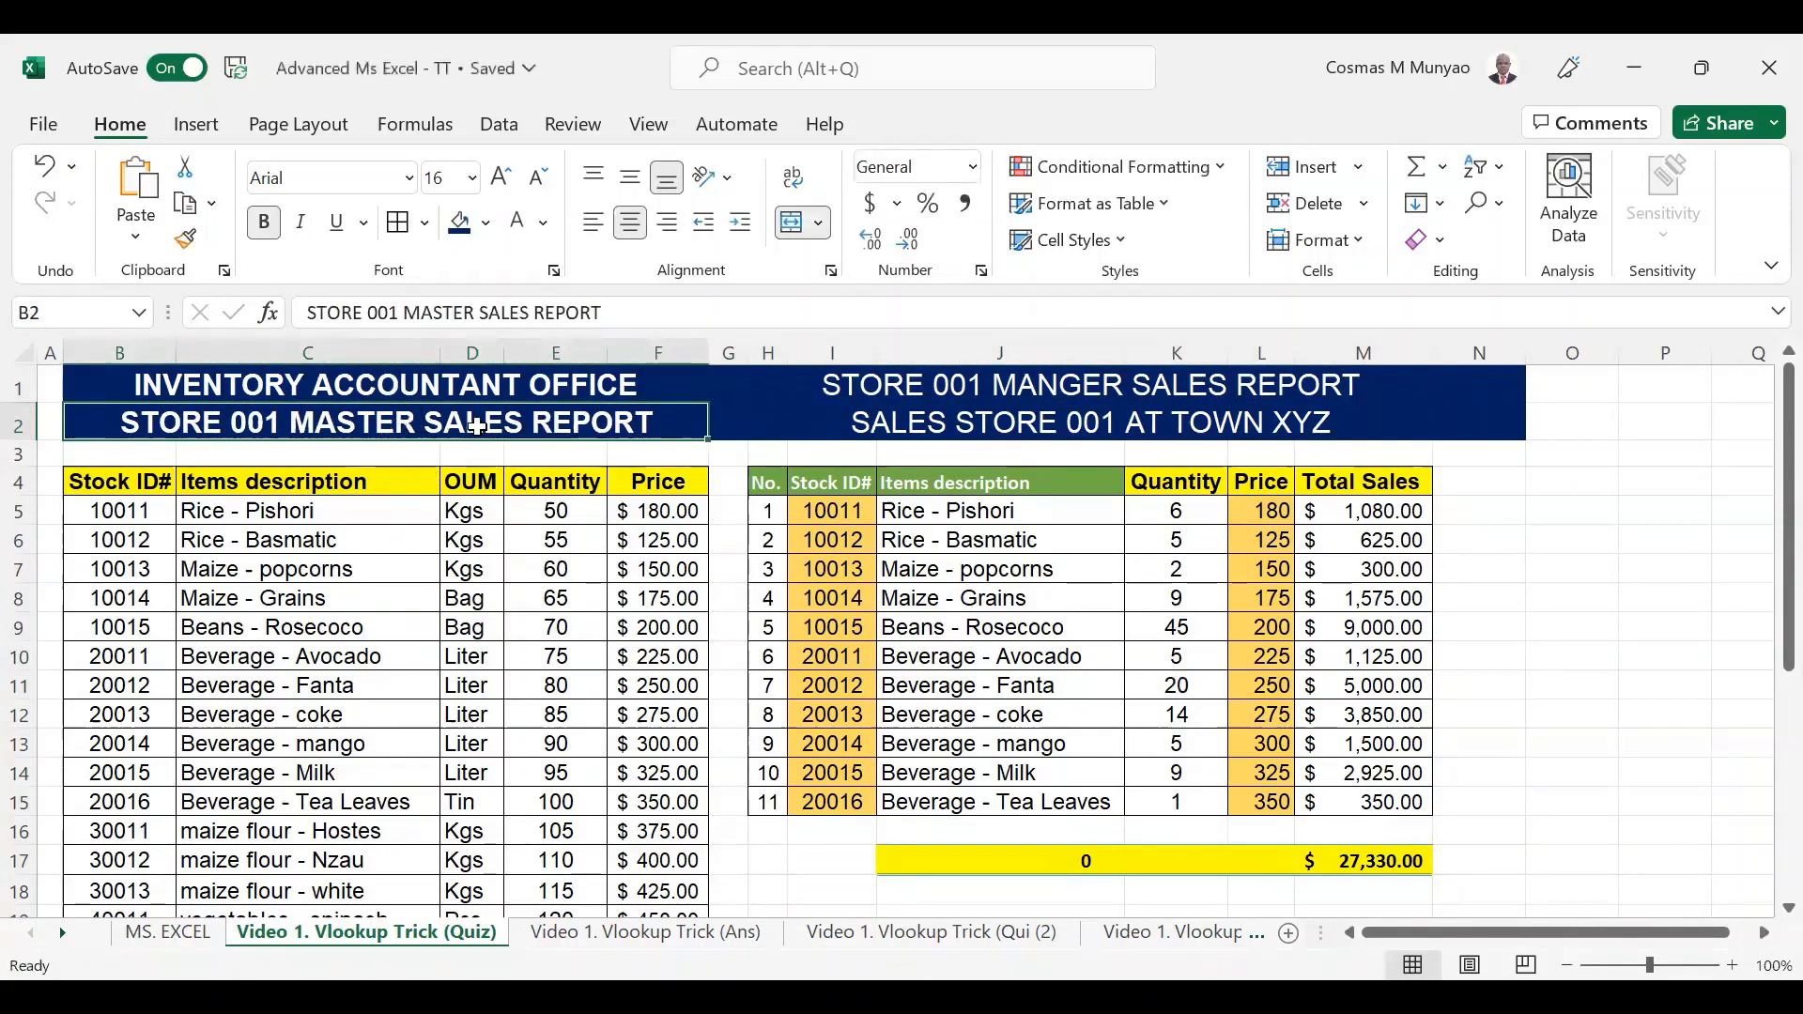
# Highlight the first price in F5 and the stock IDs B5:B16 of the inventory table, and clear the selection.
pyautogui.click(657, 510)
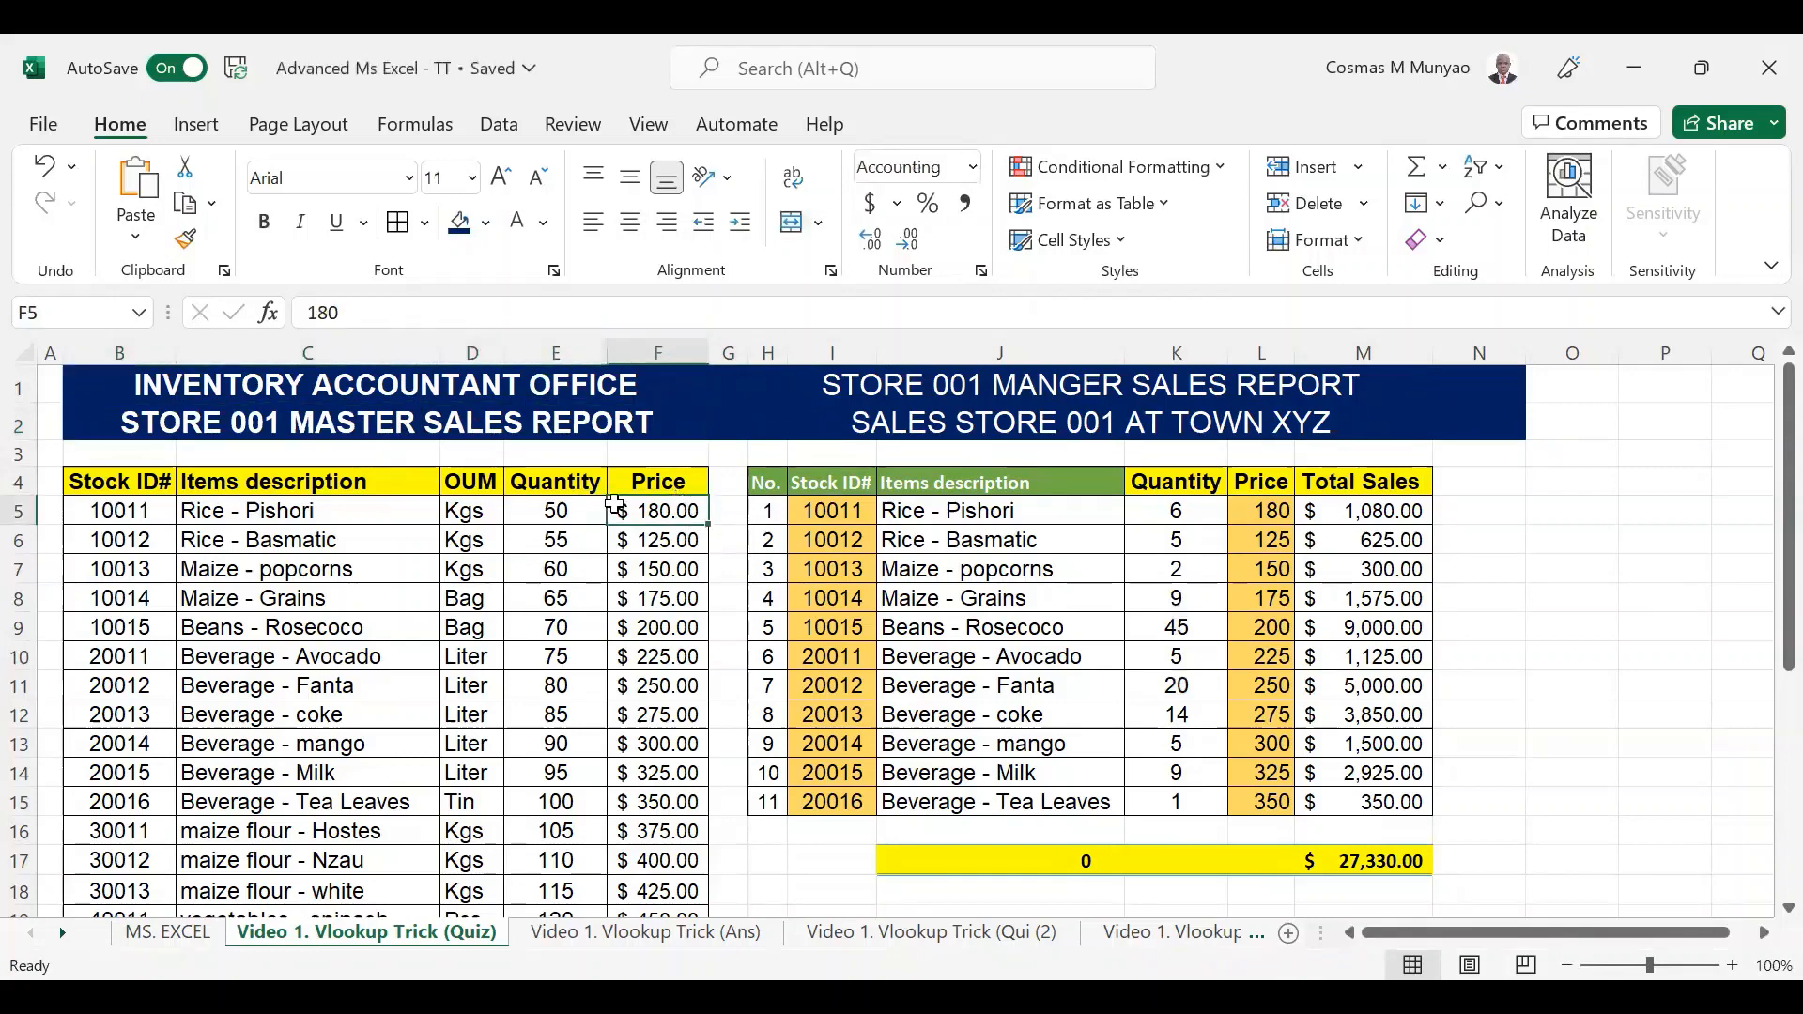
pyautogui.moveTo(117, 511); pyautogui.dragTo(120, 830)
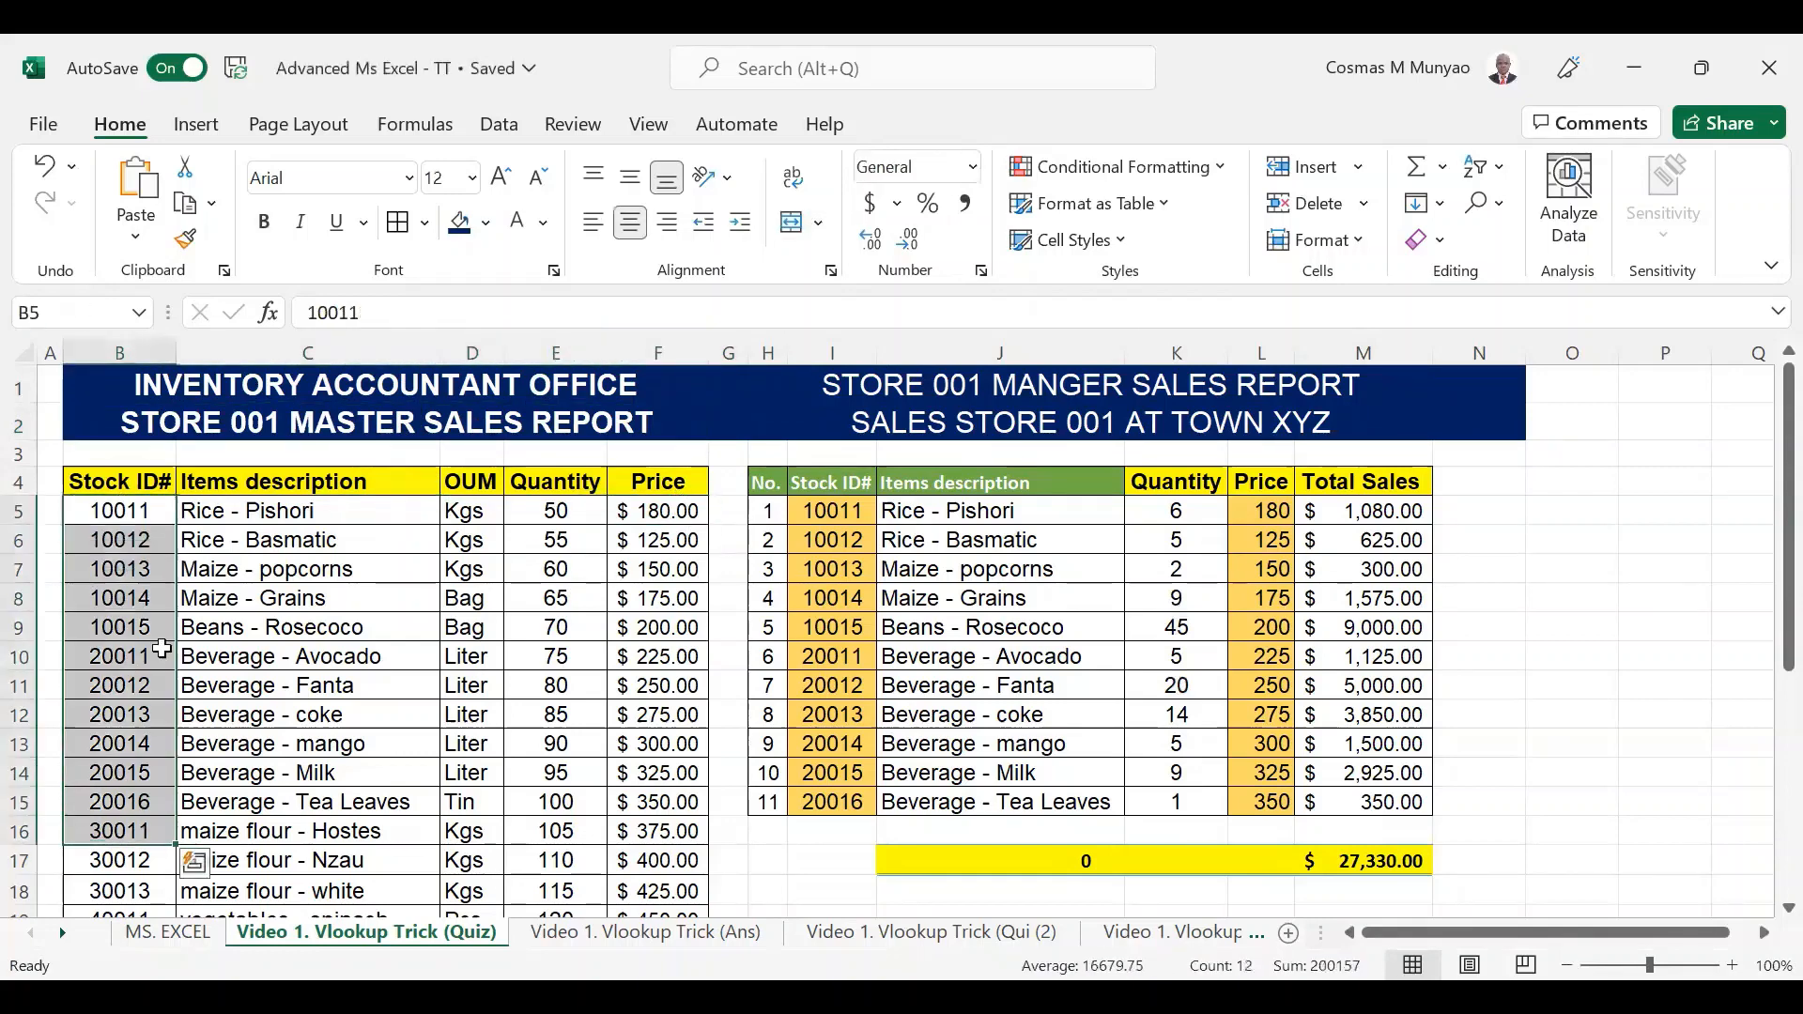
pyautogui.click(1581, 512)
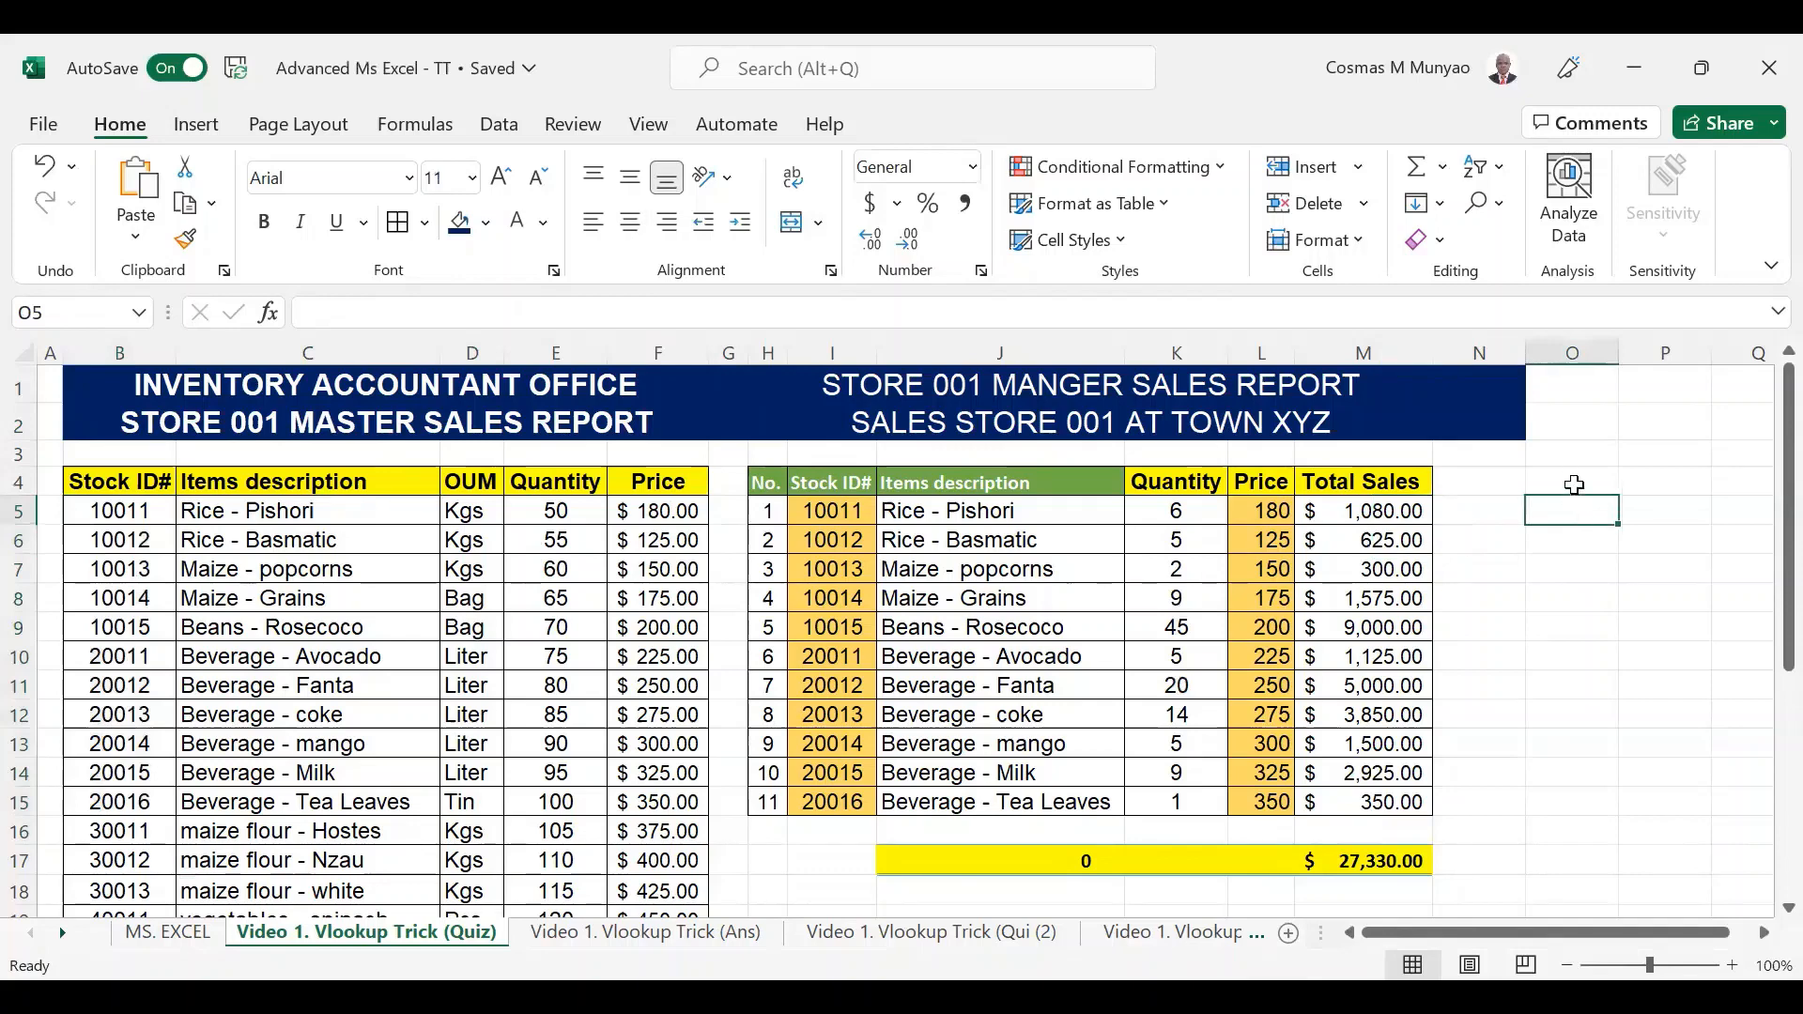
# Enter 28 in cell O4 and the text value '001 in cell P4, beside the sales table.
pyautogui.click(1575, 484)
pyautogui.write('28')
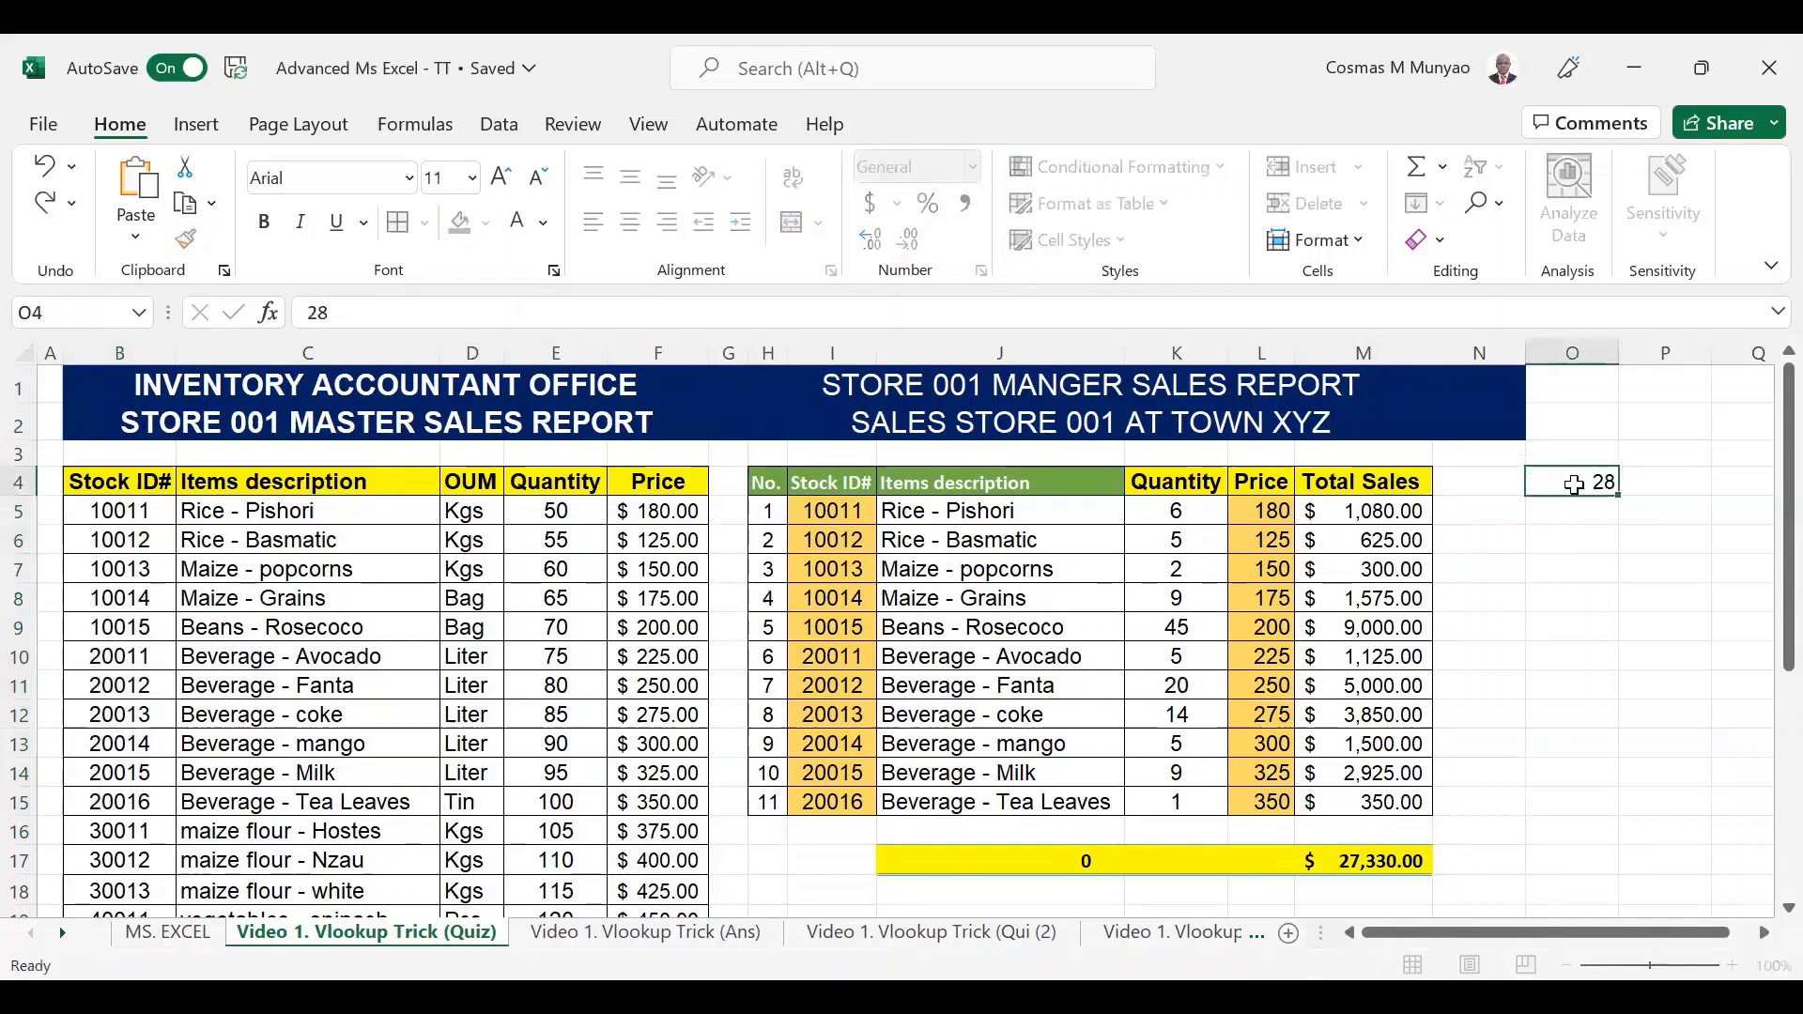
pyautogui.press('Tab')
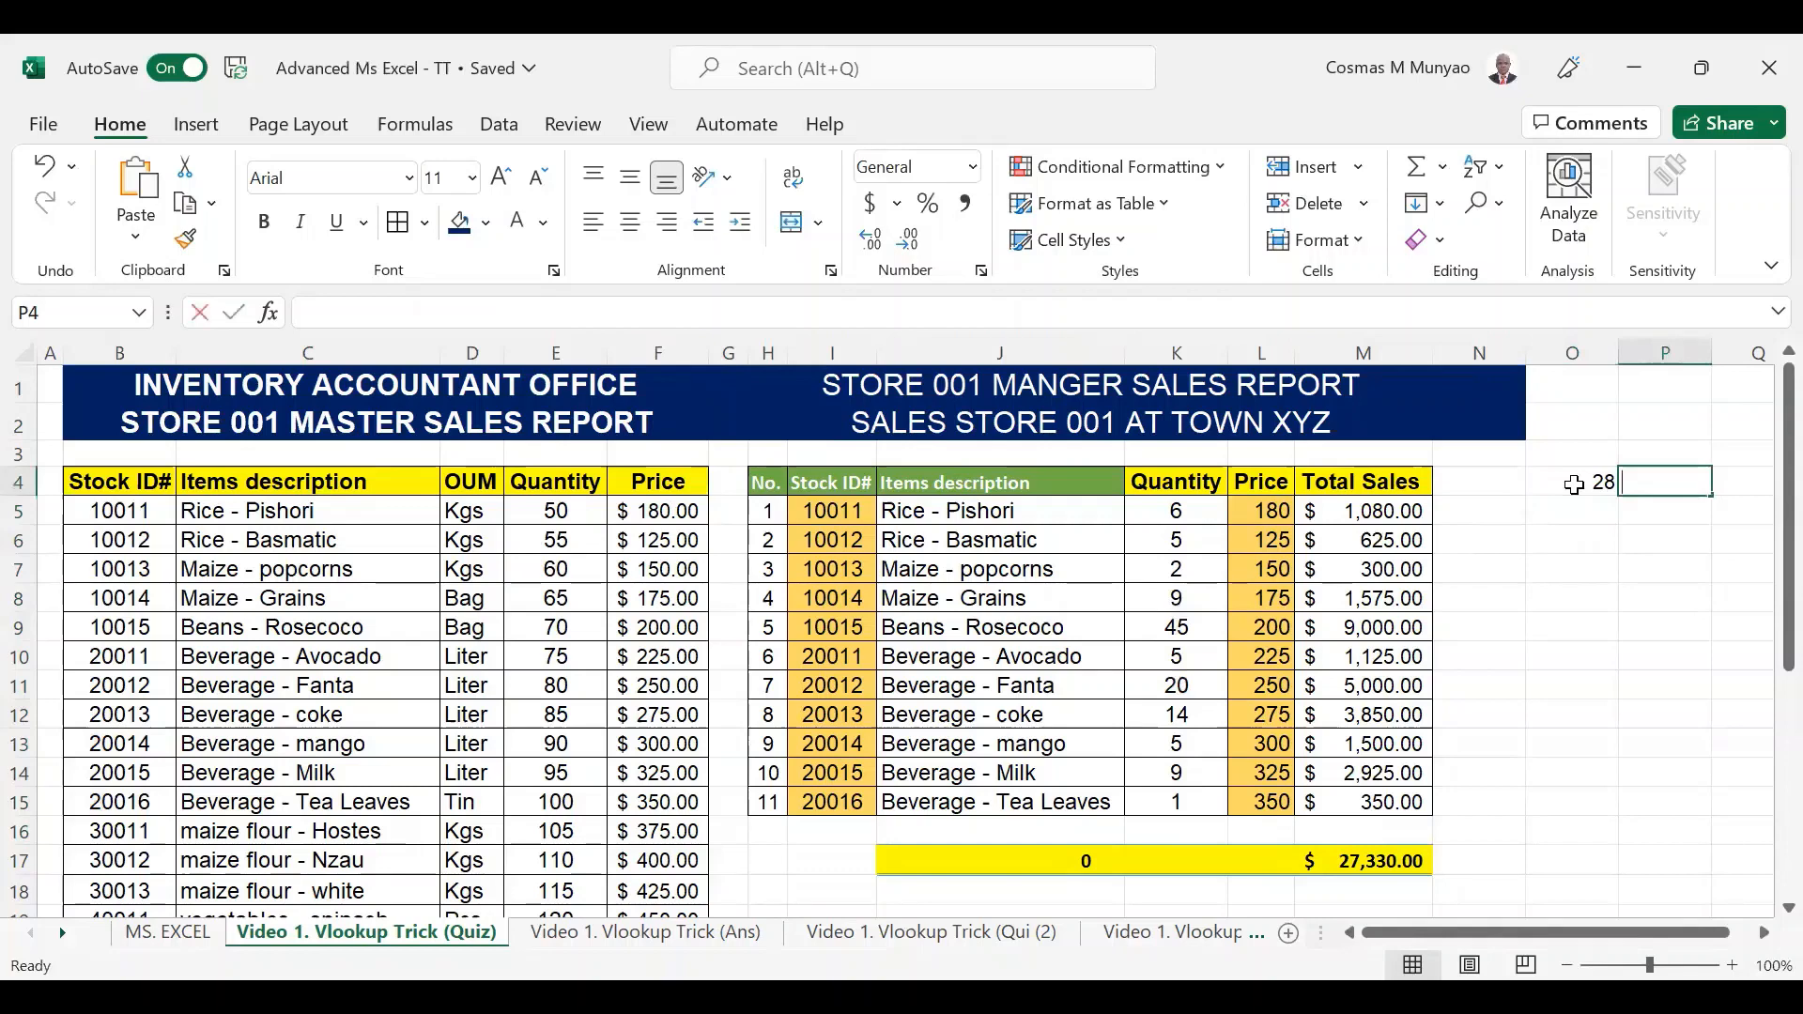
pyautogui.write("'001")
pyautogui.press('Return')
# Enter 002 without a leading apostrophe in cell P5, below the text value, and reselect the cell.
pyautogui.press('Right')
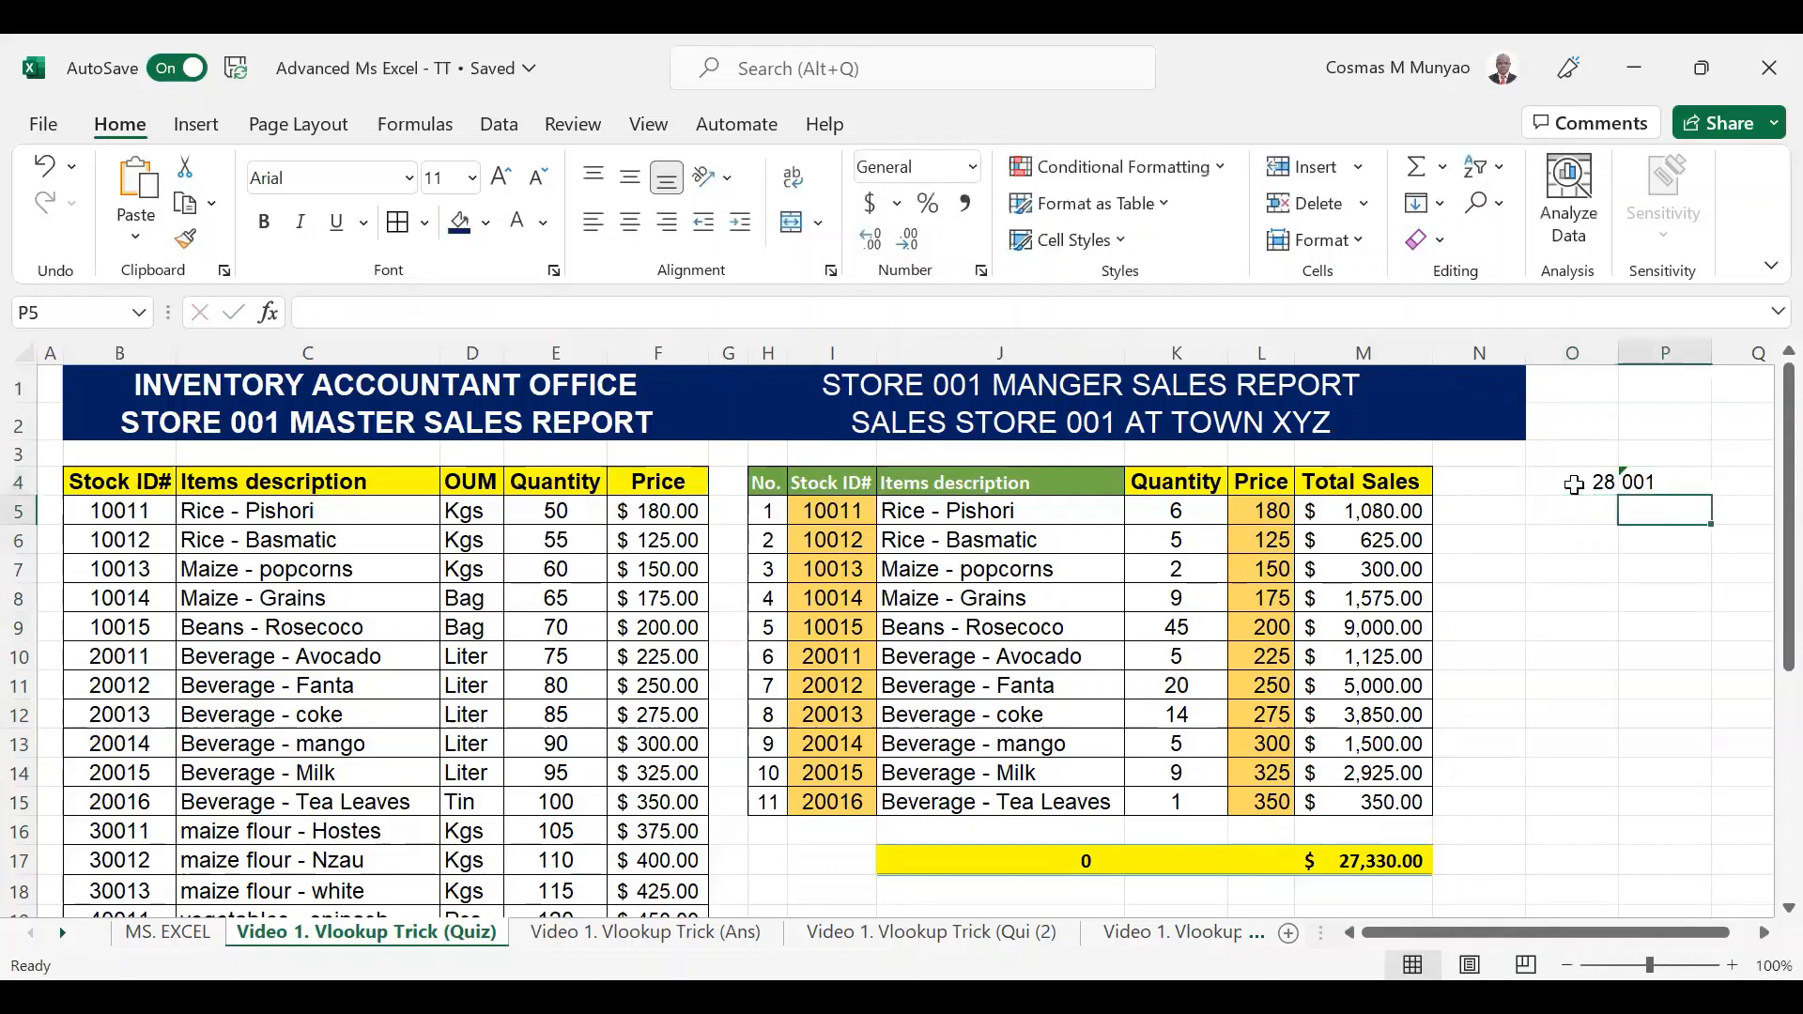
pyautogui.write('002')
pyautogui.press('Right')
pyautogui.press('Left')
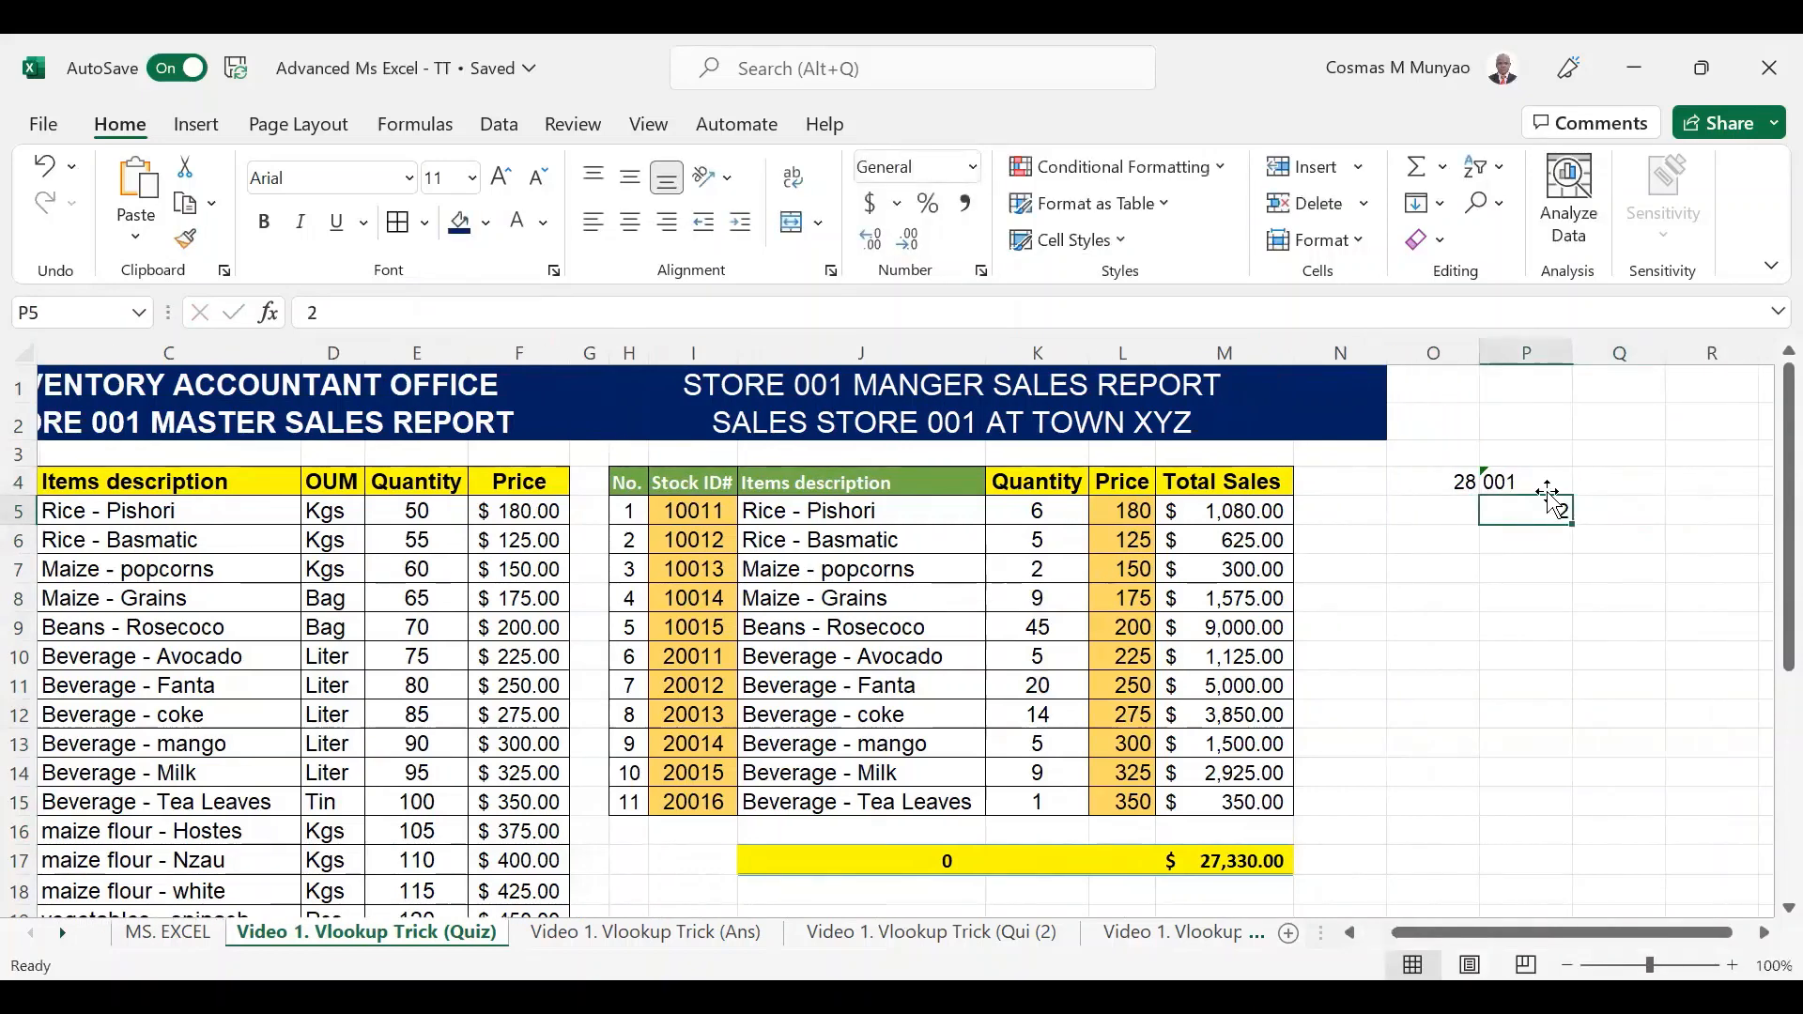
# Enter the text value '002 in P5 and extend the text ID series from P4:P5 down to 015 in P18.
pyautogui.write("'002")
pyautogui.press('Right')
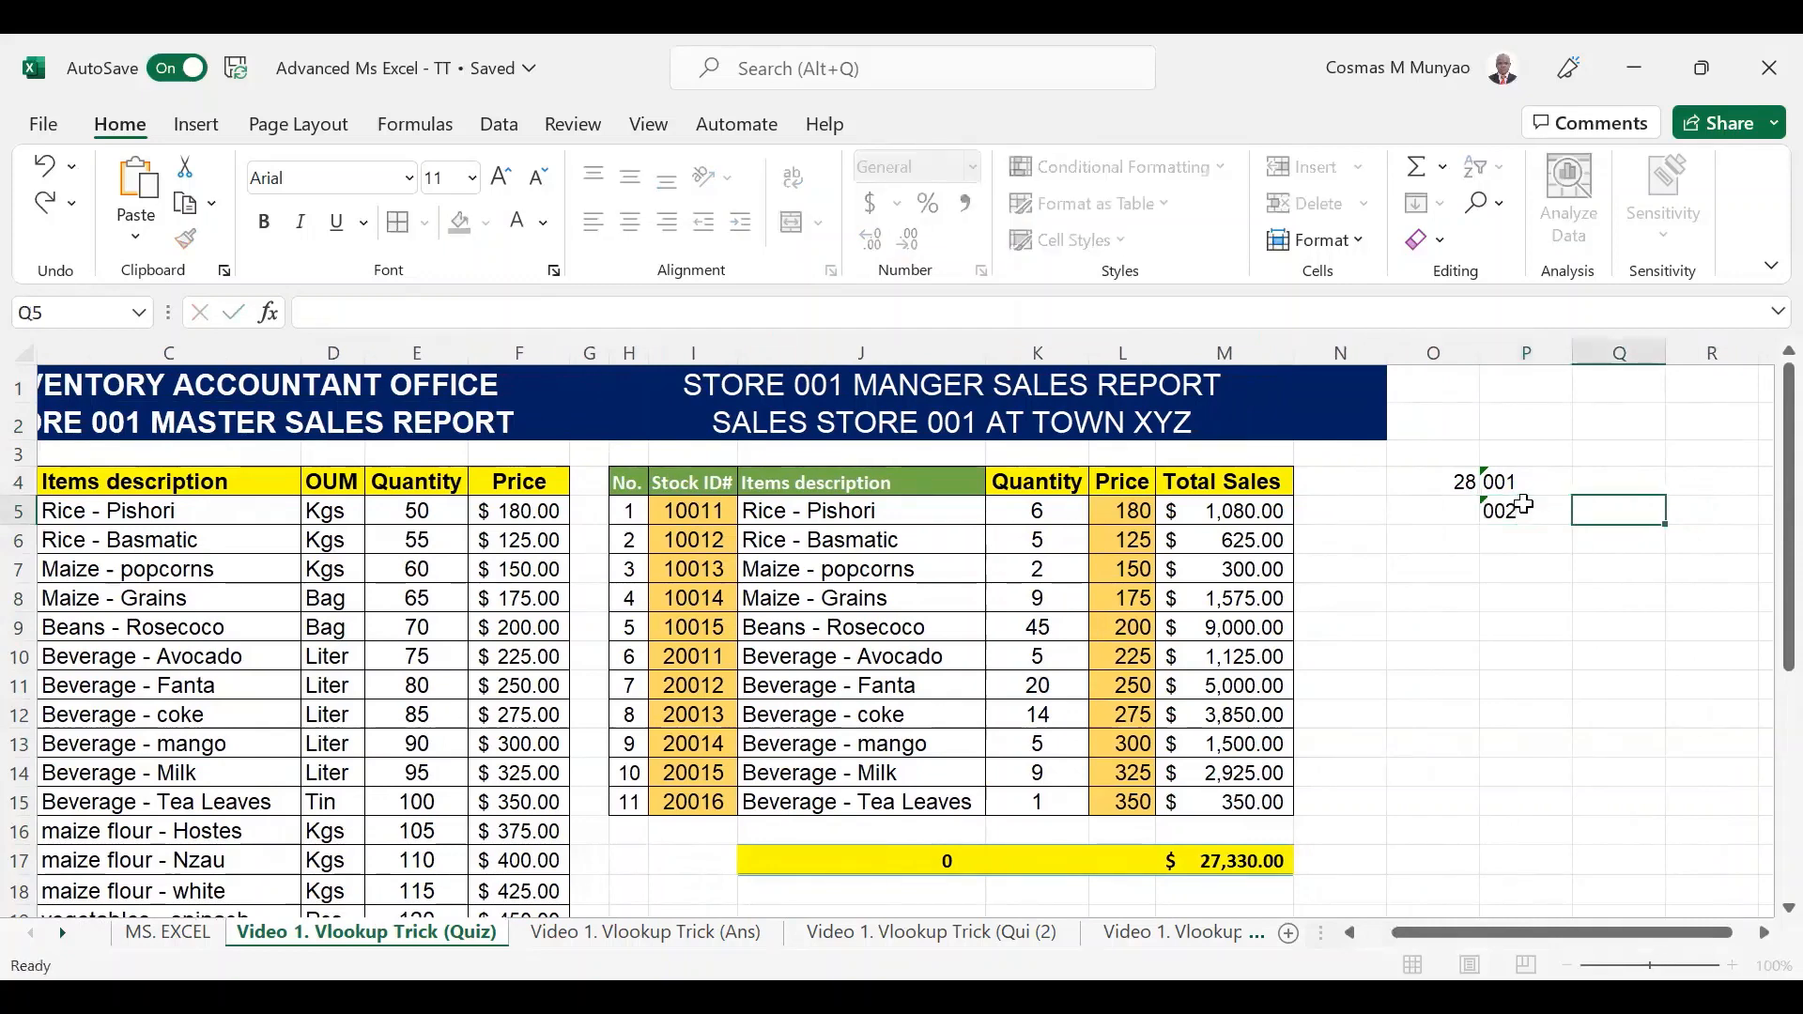
pyautogui.press('Left')
pyautogui.moveTo(1507, 482); pyautogui.dragTo(1557, 896)
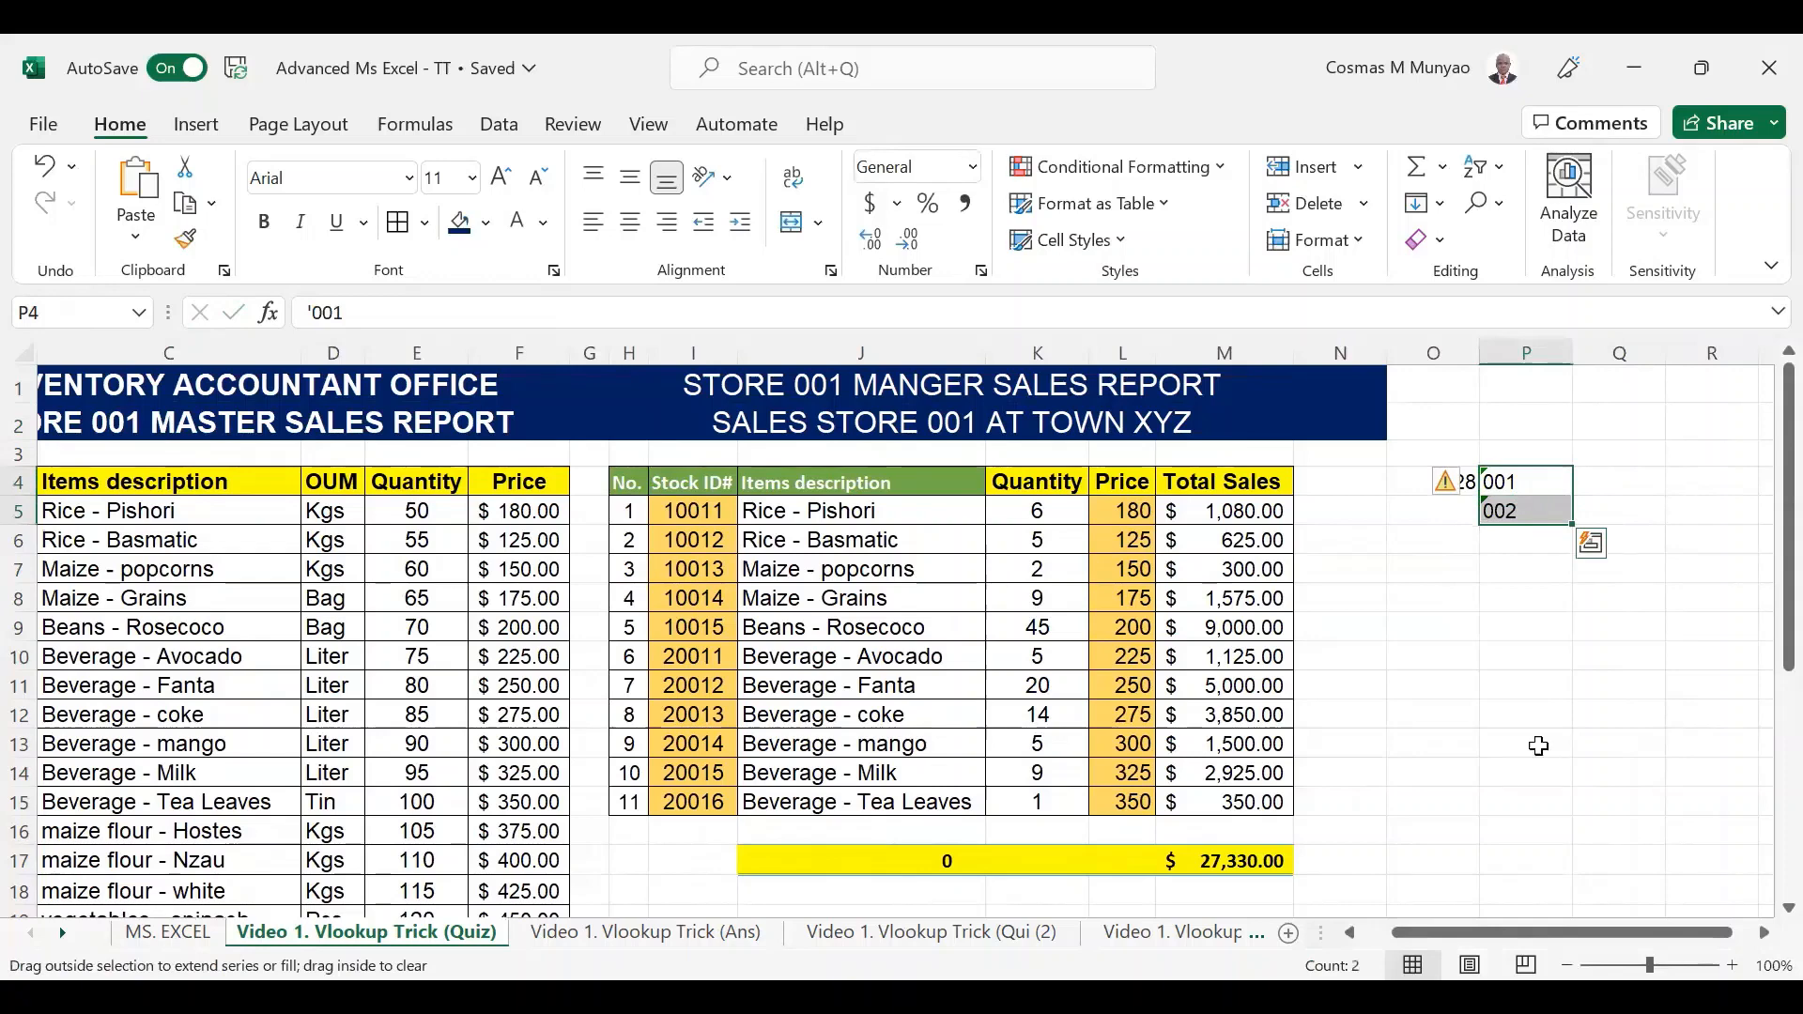
pyautogui.click(1542, 601)
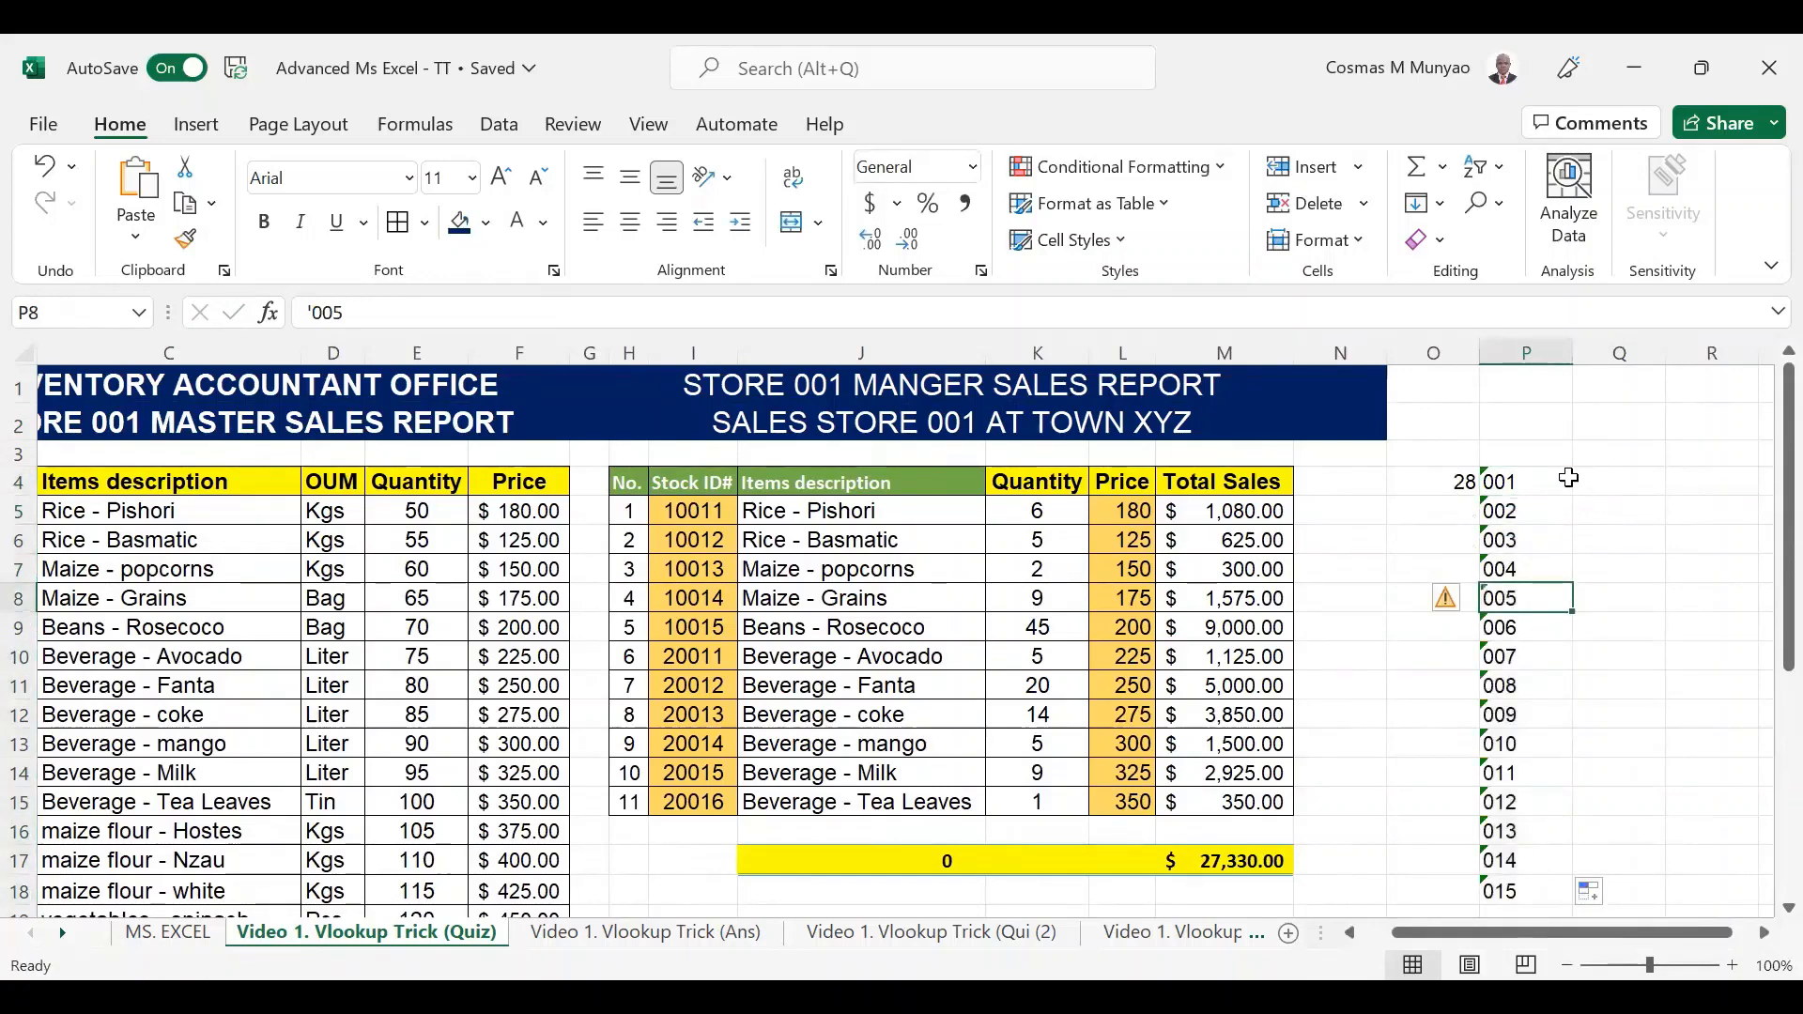
pyautogui.moveTo(1563, 478); pyautogui.dragTo(1625, 481)
pyautogui.click(1608, 483)
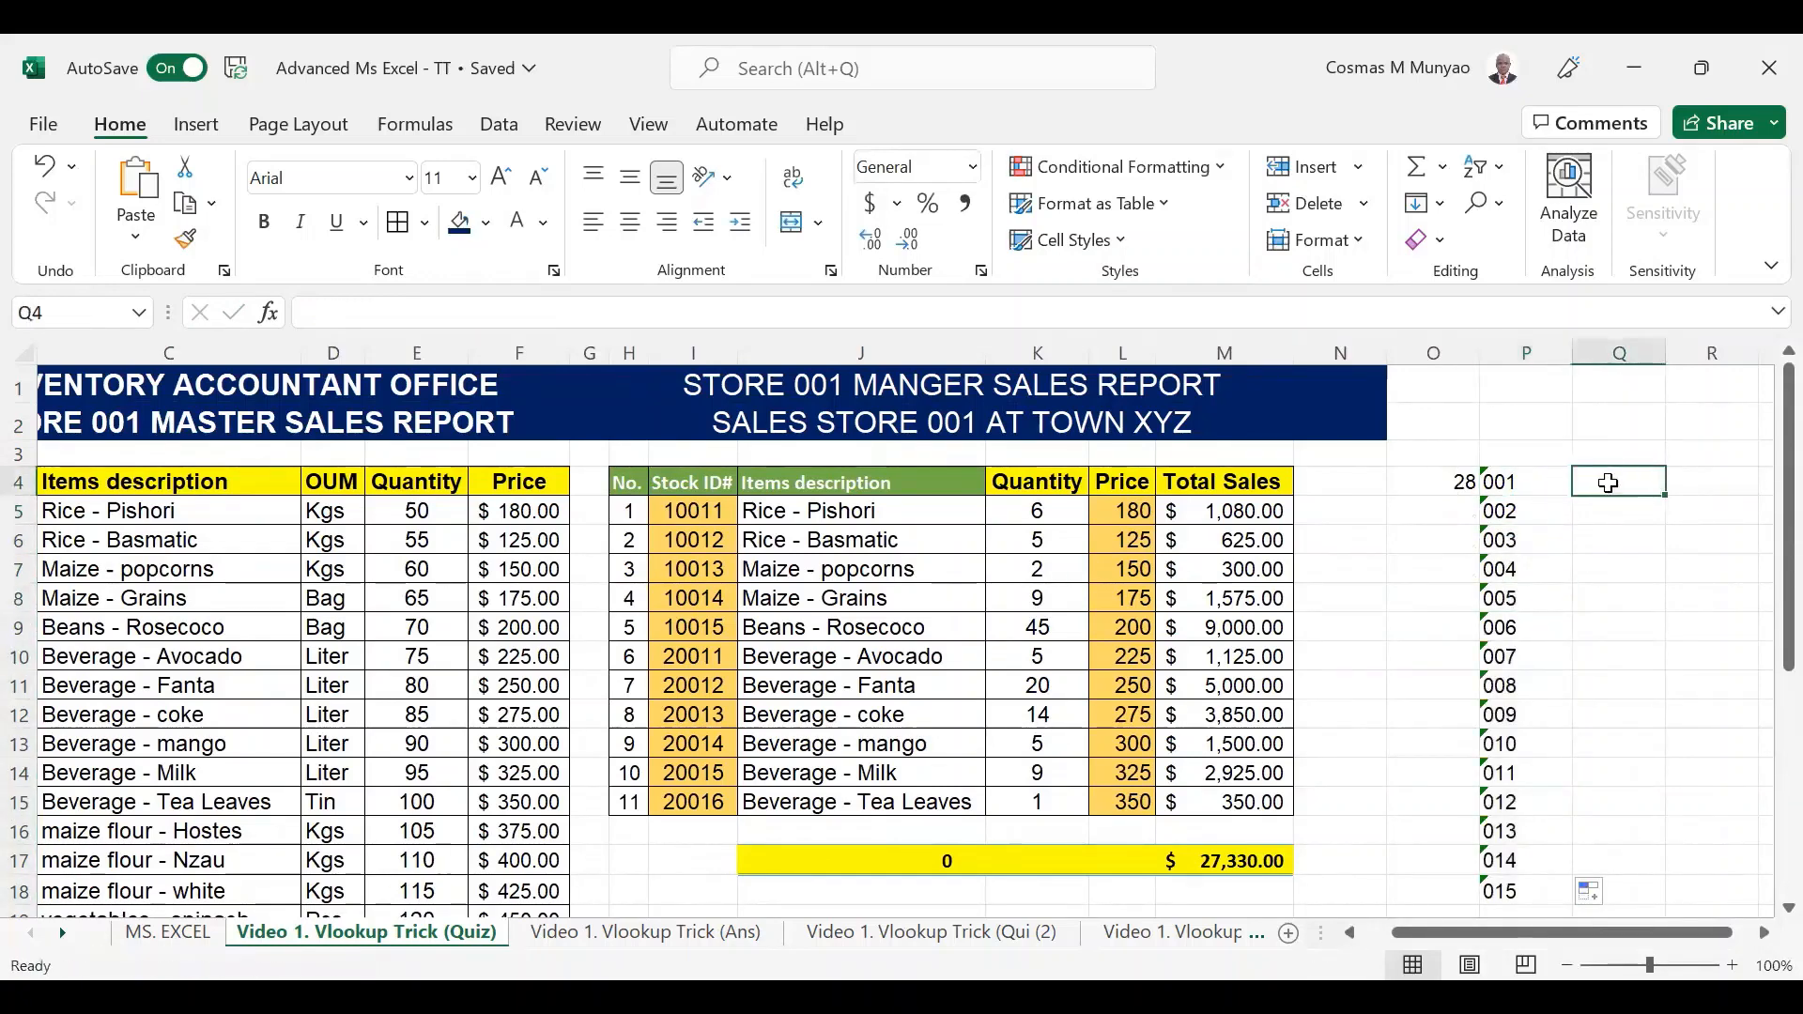
pyautogui.click(1507, 479)
pyautogui.moveTo(1615, 484); pyautogui.dragTo(1609, 892)
pyautogui.click(1496, 489)
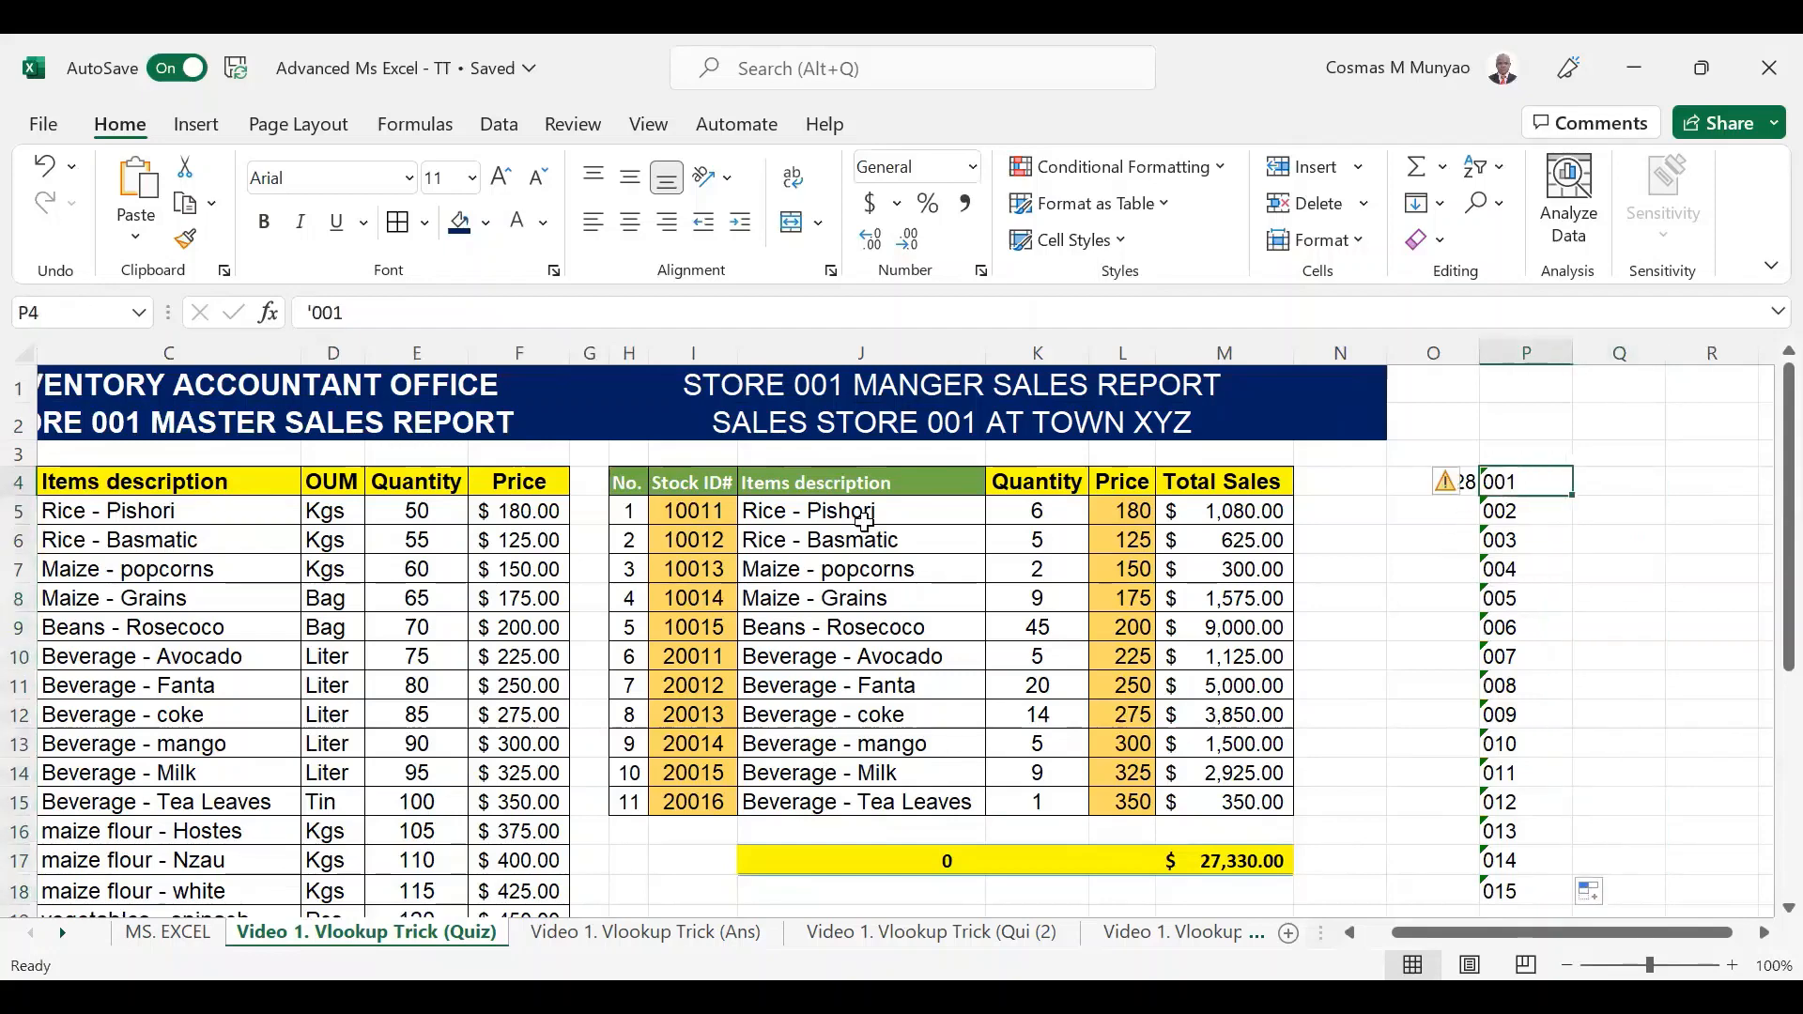
pyautogui.click(1562, 565)
pyautogui.press('Left')
# Widen the inventory table's Price column F slightly.
pyautogui.click(324, 458)
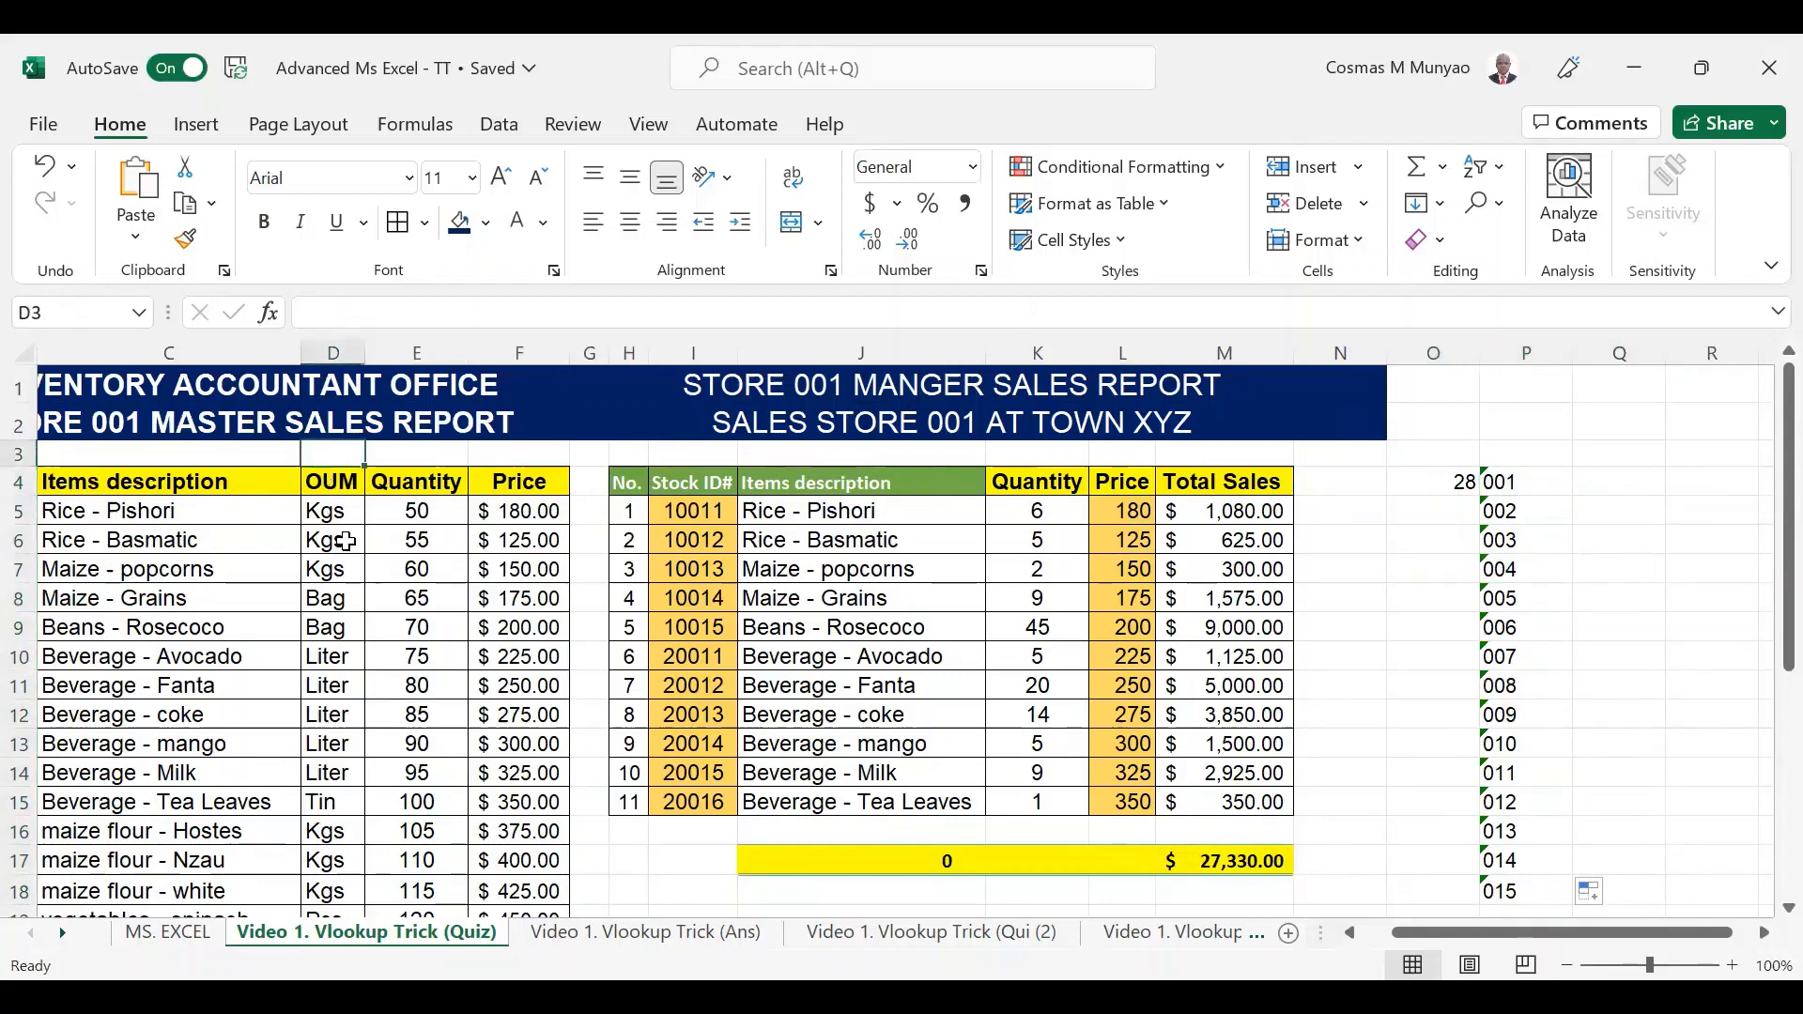
pyautogui.press('Left')
pyautogui.press('Left')
pyautogui.press('Left')
pyautogui.click(346, 541)
pyautogui.click(662, 512)
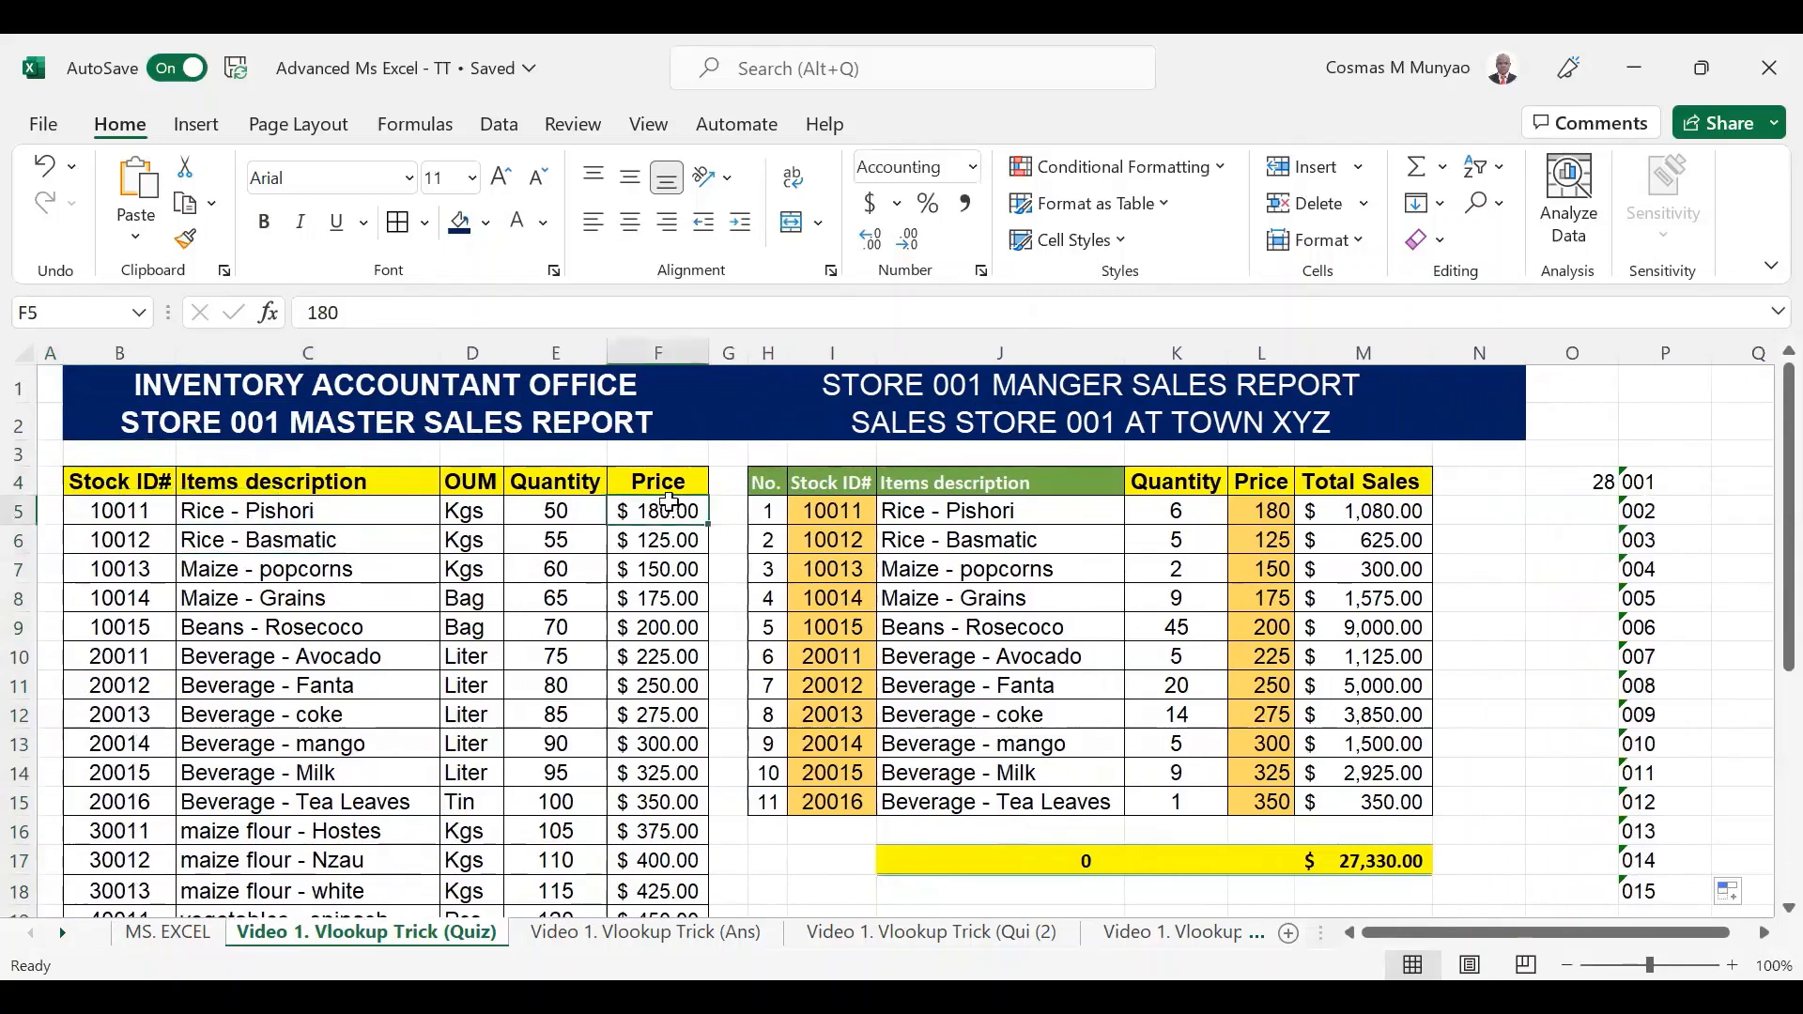
pyautogui.click(670, 477)
pyautogui.doubleClick(710, 343)
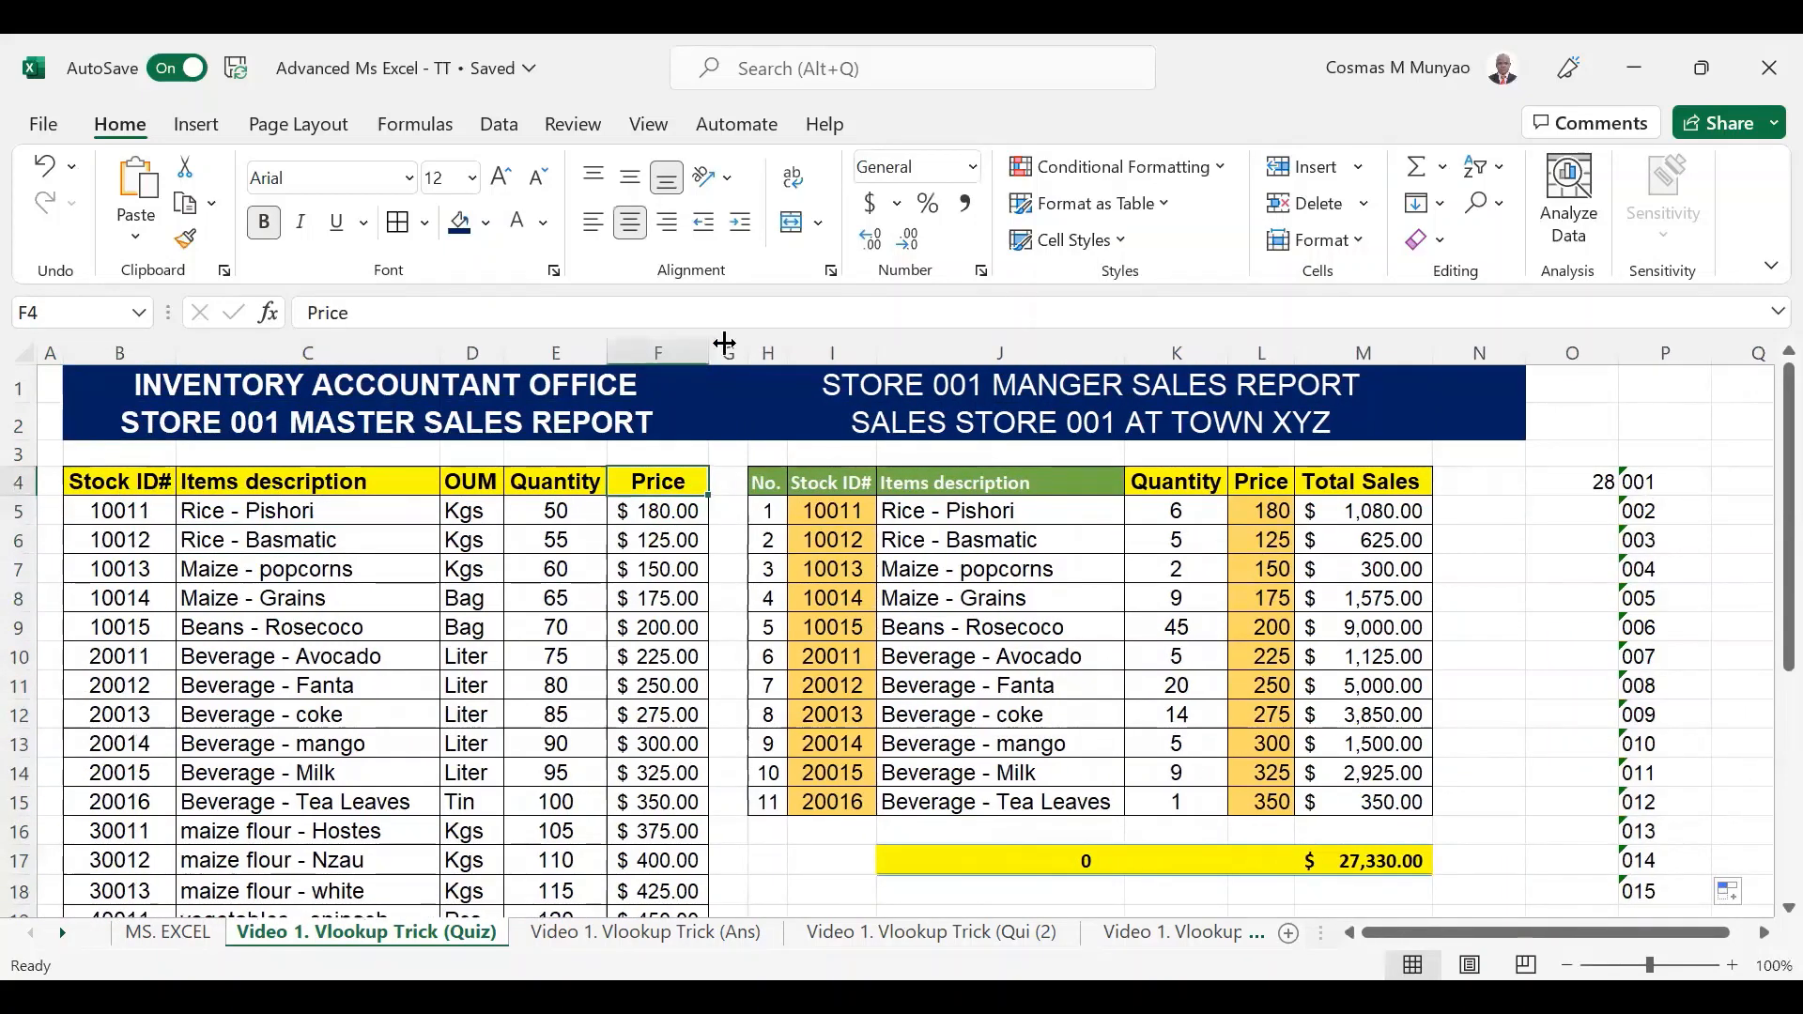
pyautogui.click(700, 512)
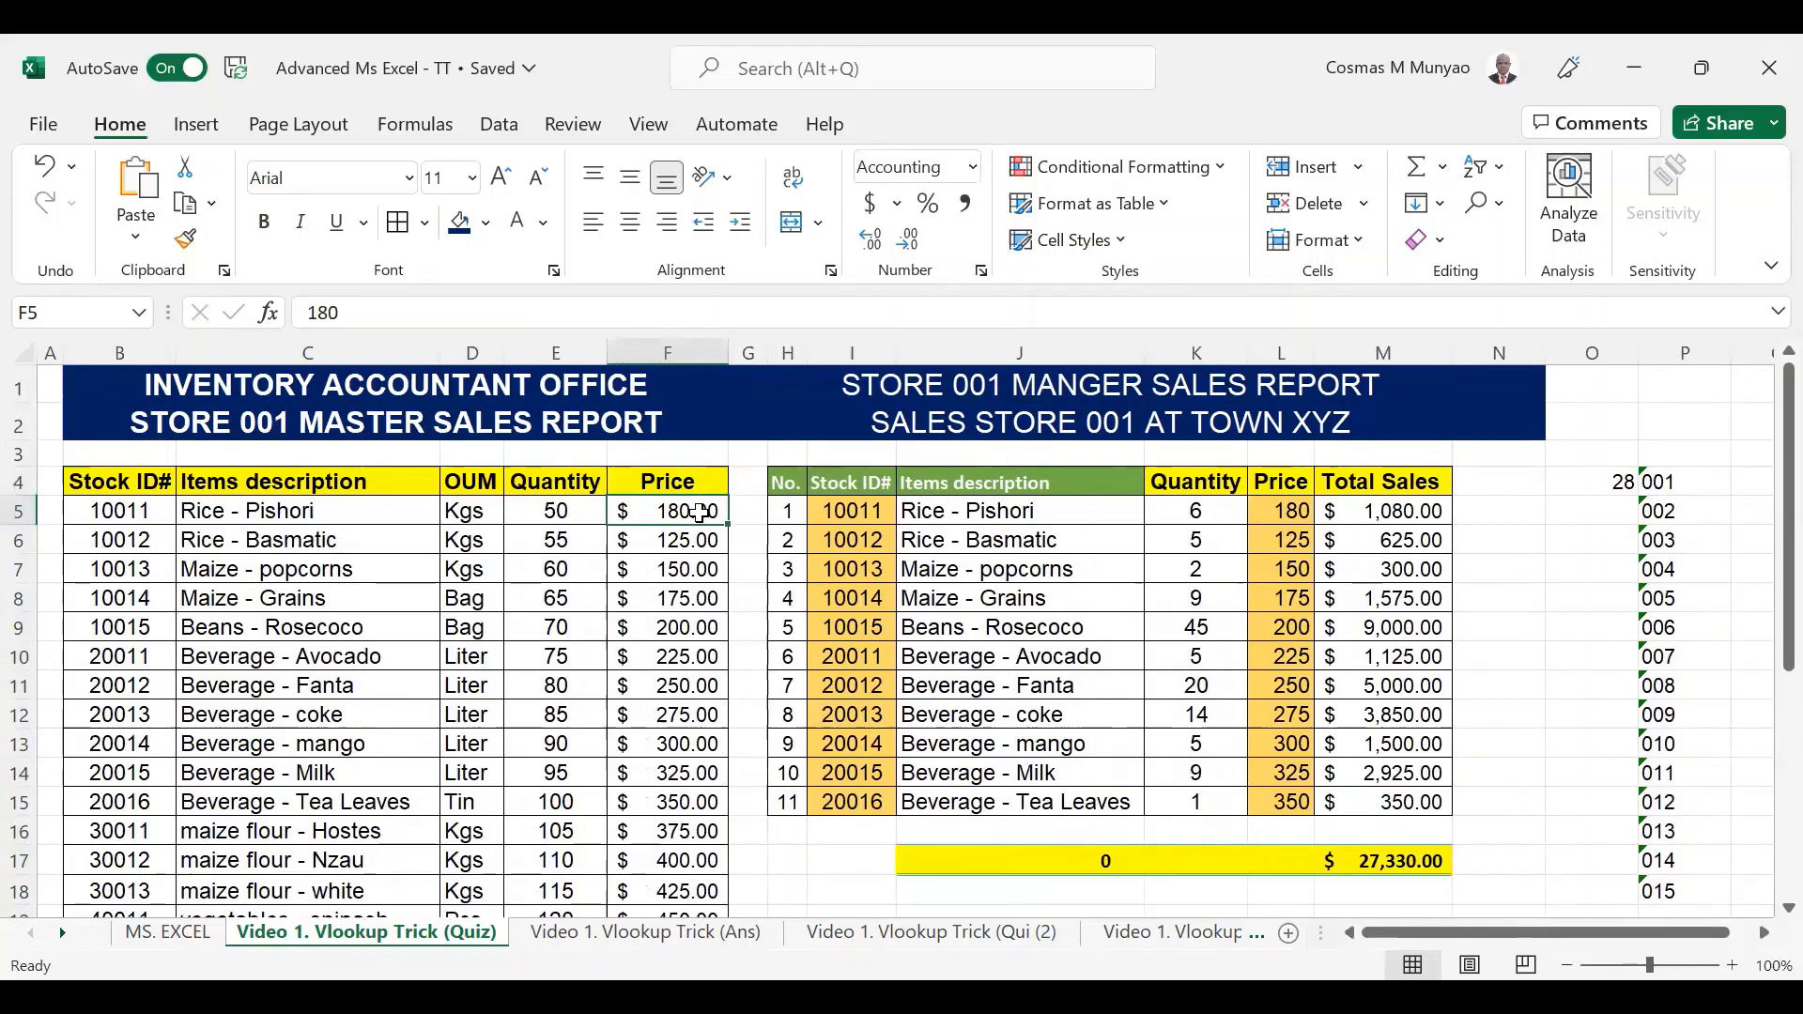
# Remove the dark blue banner fill between the two titles by filling blank cell G4 up to G1.
pyautogui.click(654, 416)
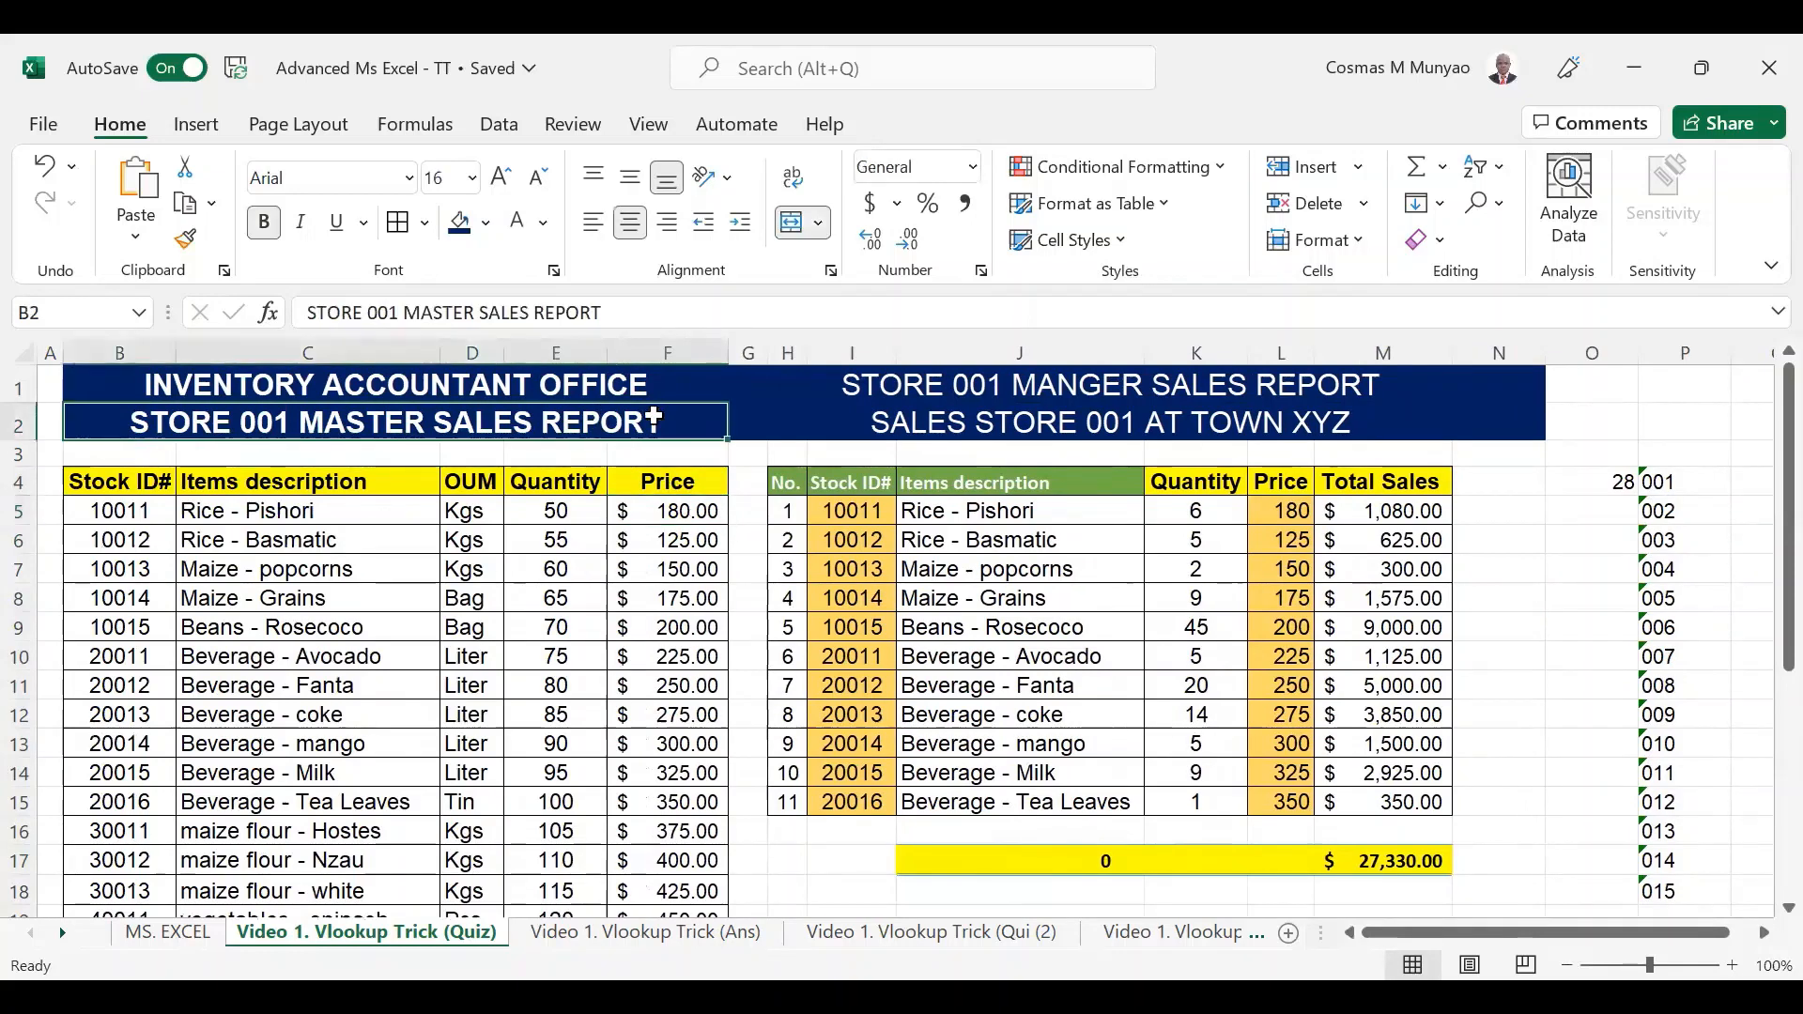
pyautogui.click(751, 427)
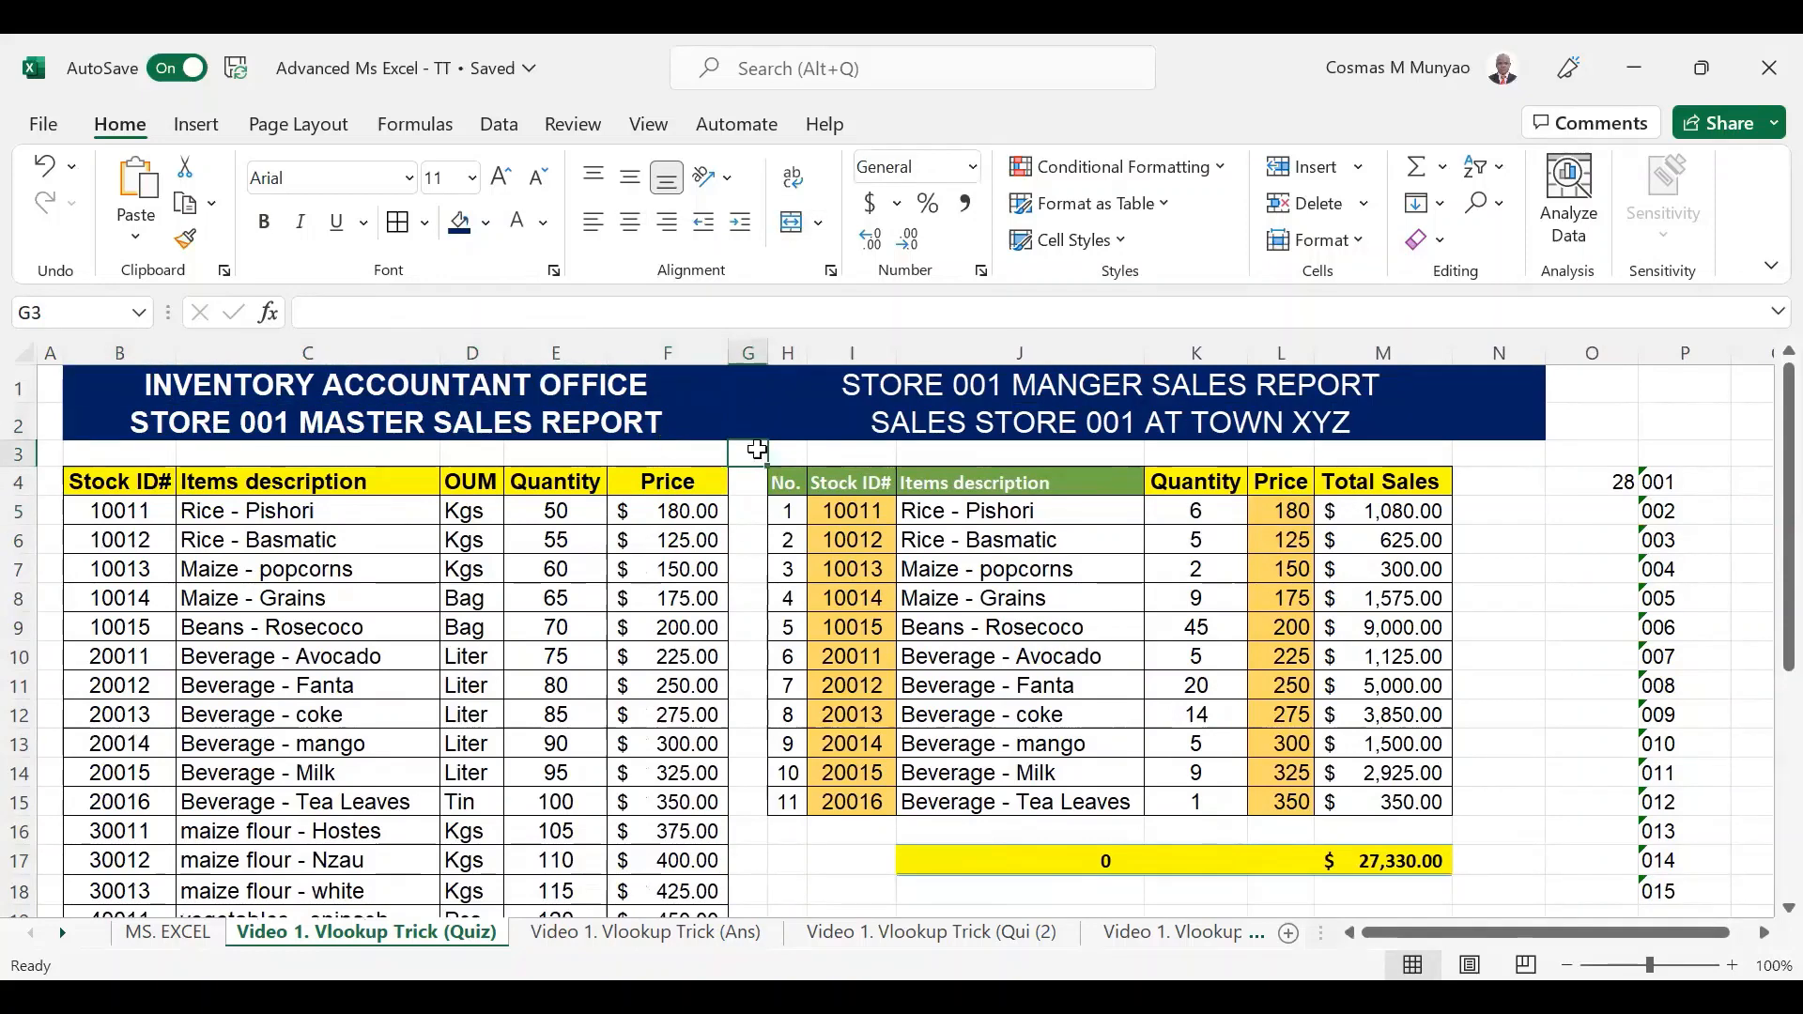
pyautogui.click(748, 392)
pyautogui.click(751, 482)
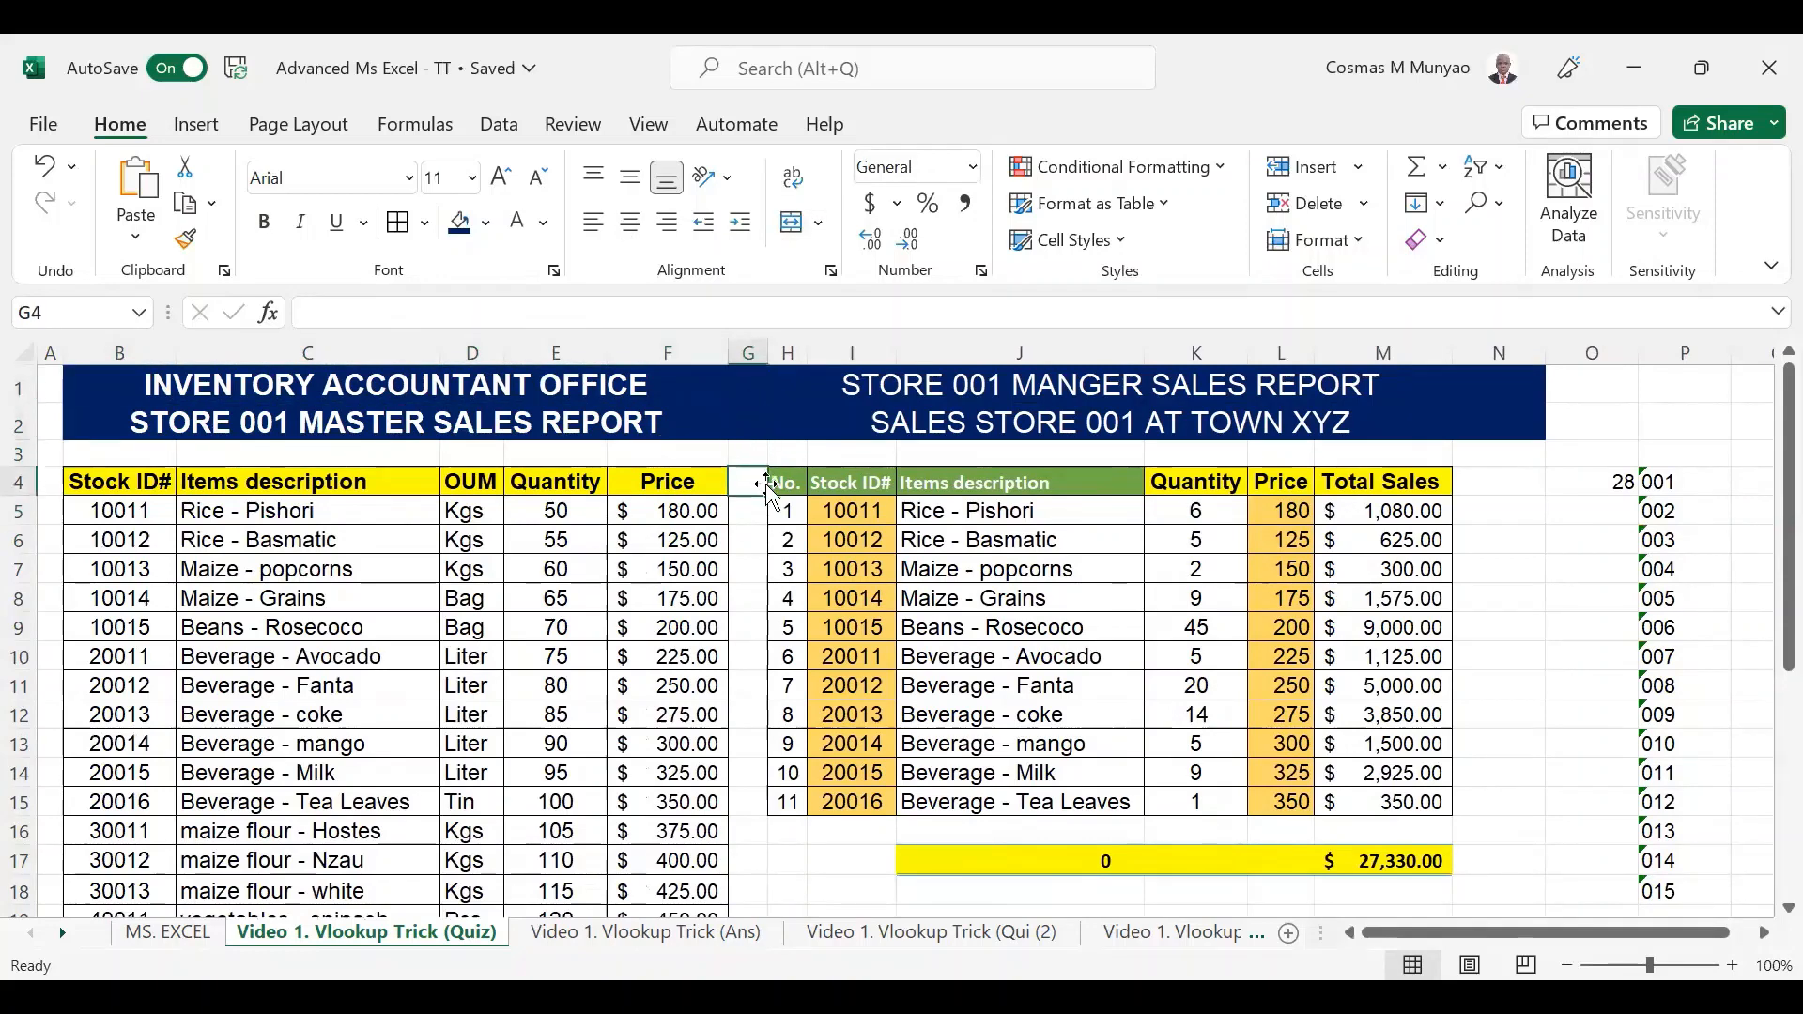
pyautogui.moveTo(768, 496); pyautogui.dragTo(769, 380)
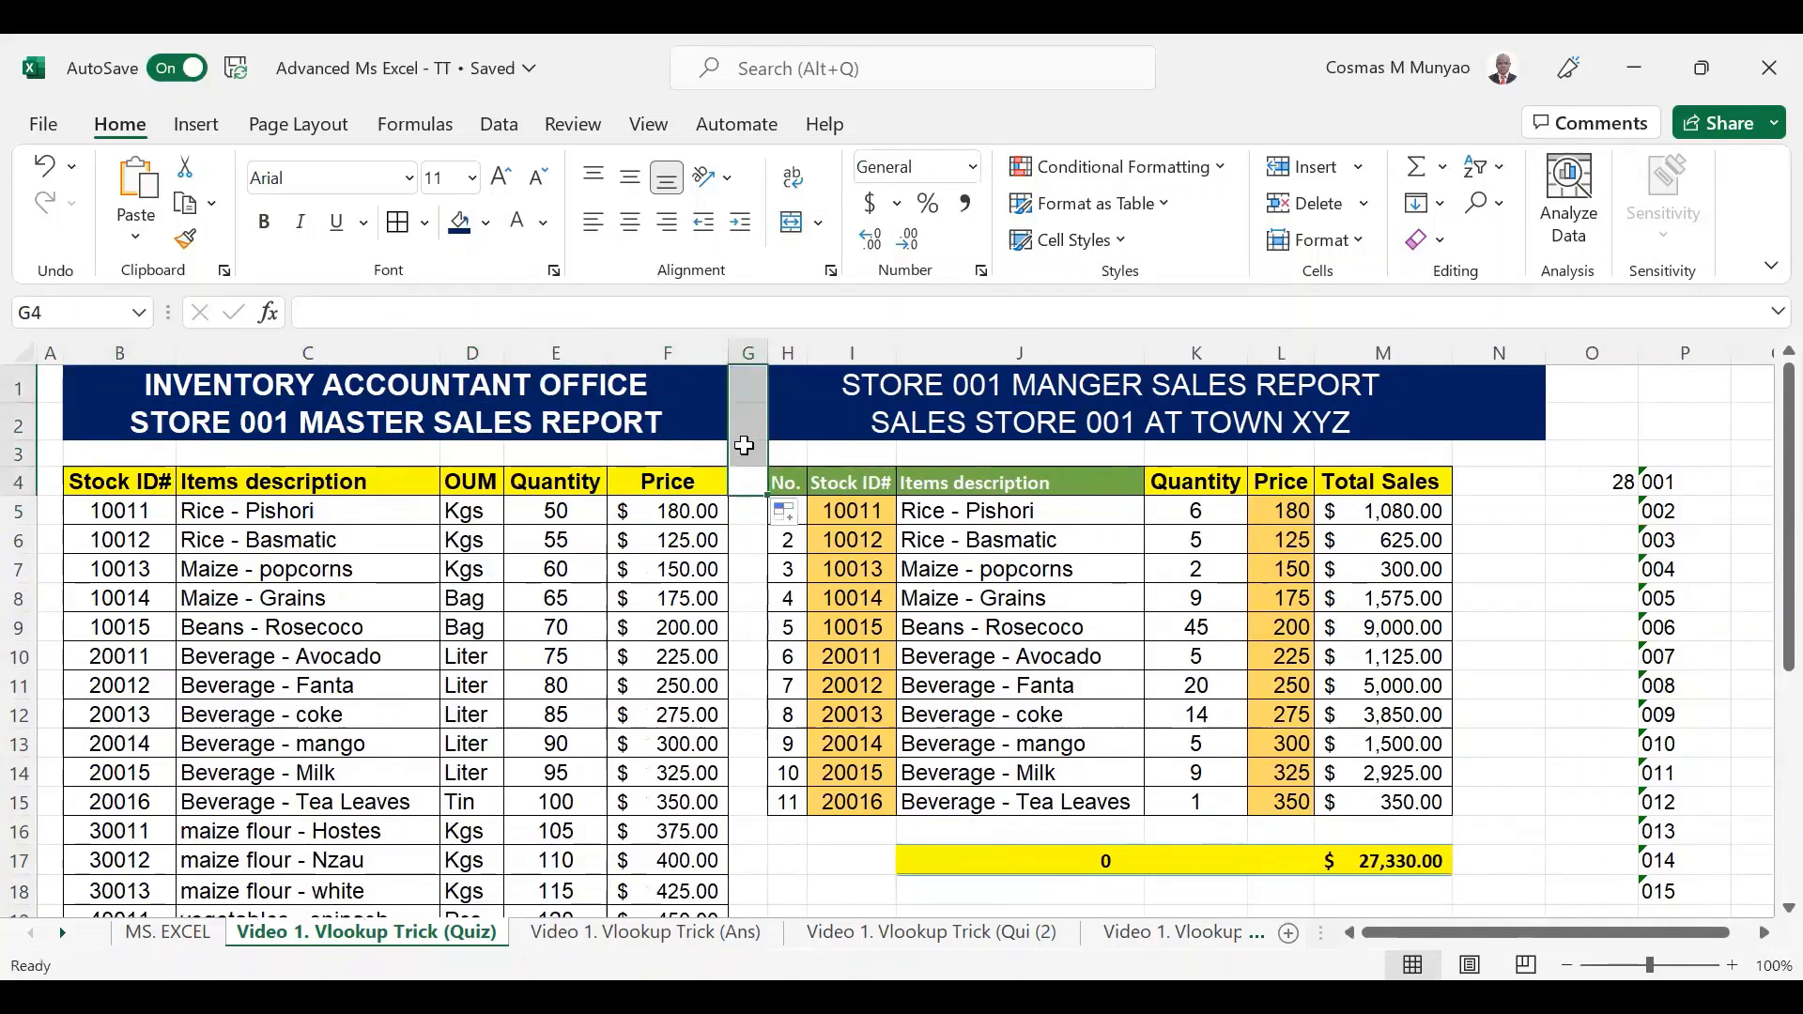
pyautogui.click(746, 451)
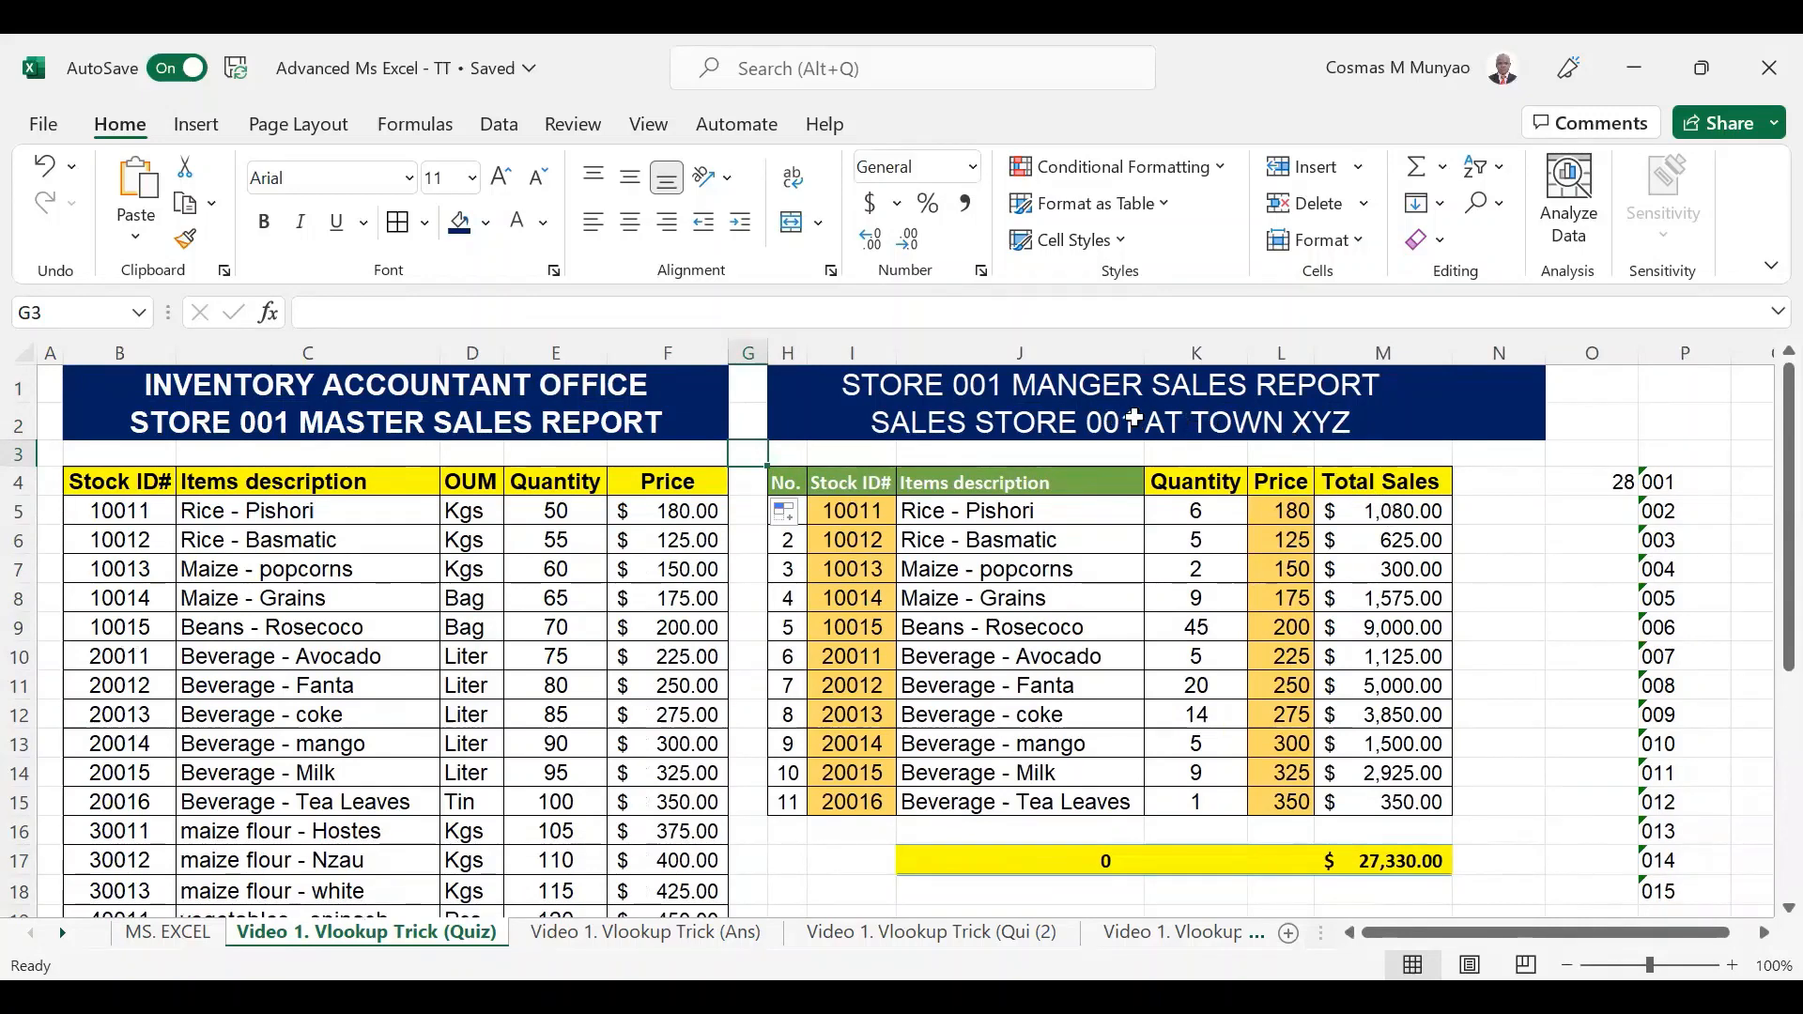
# Examine the store sales title, the Total Sales formula in M5 and the VLOOKUP price formula in L6.
pyautogui.click(1349, 424)
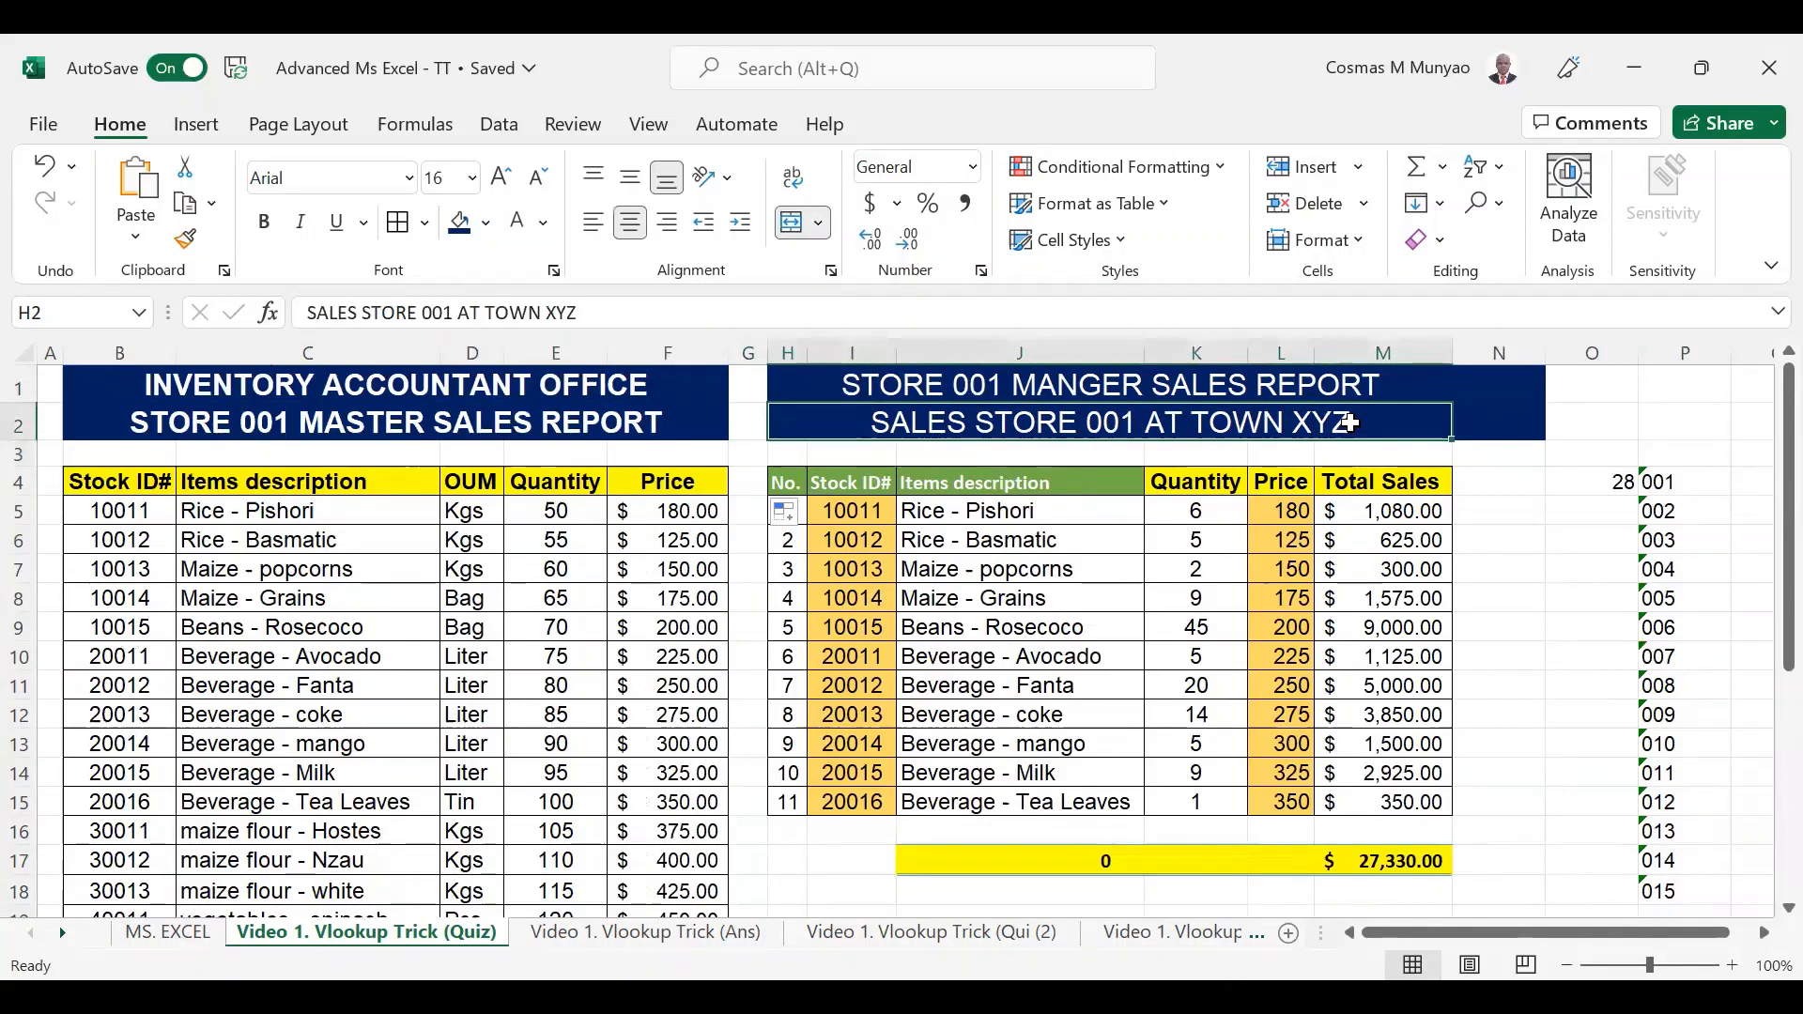
pyautogui.click(461, 590)
pyautogui.click(664, 569)
pyautogui.click(735, 490)
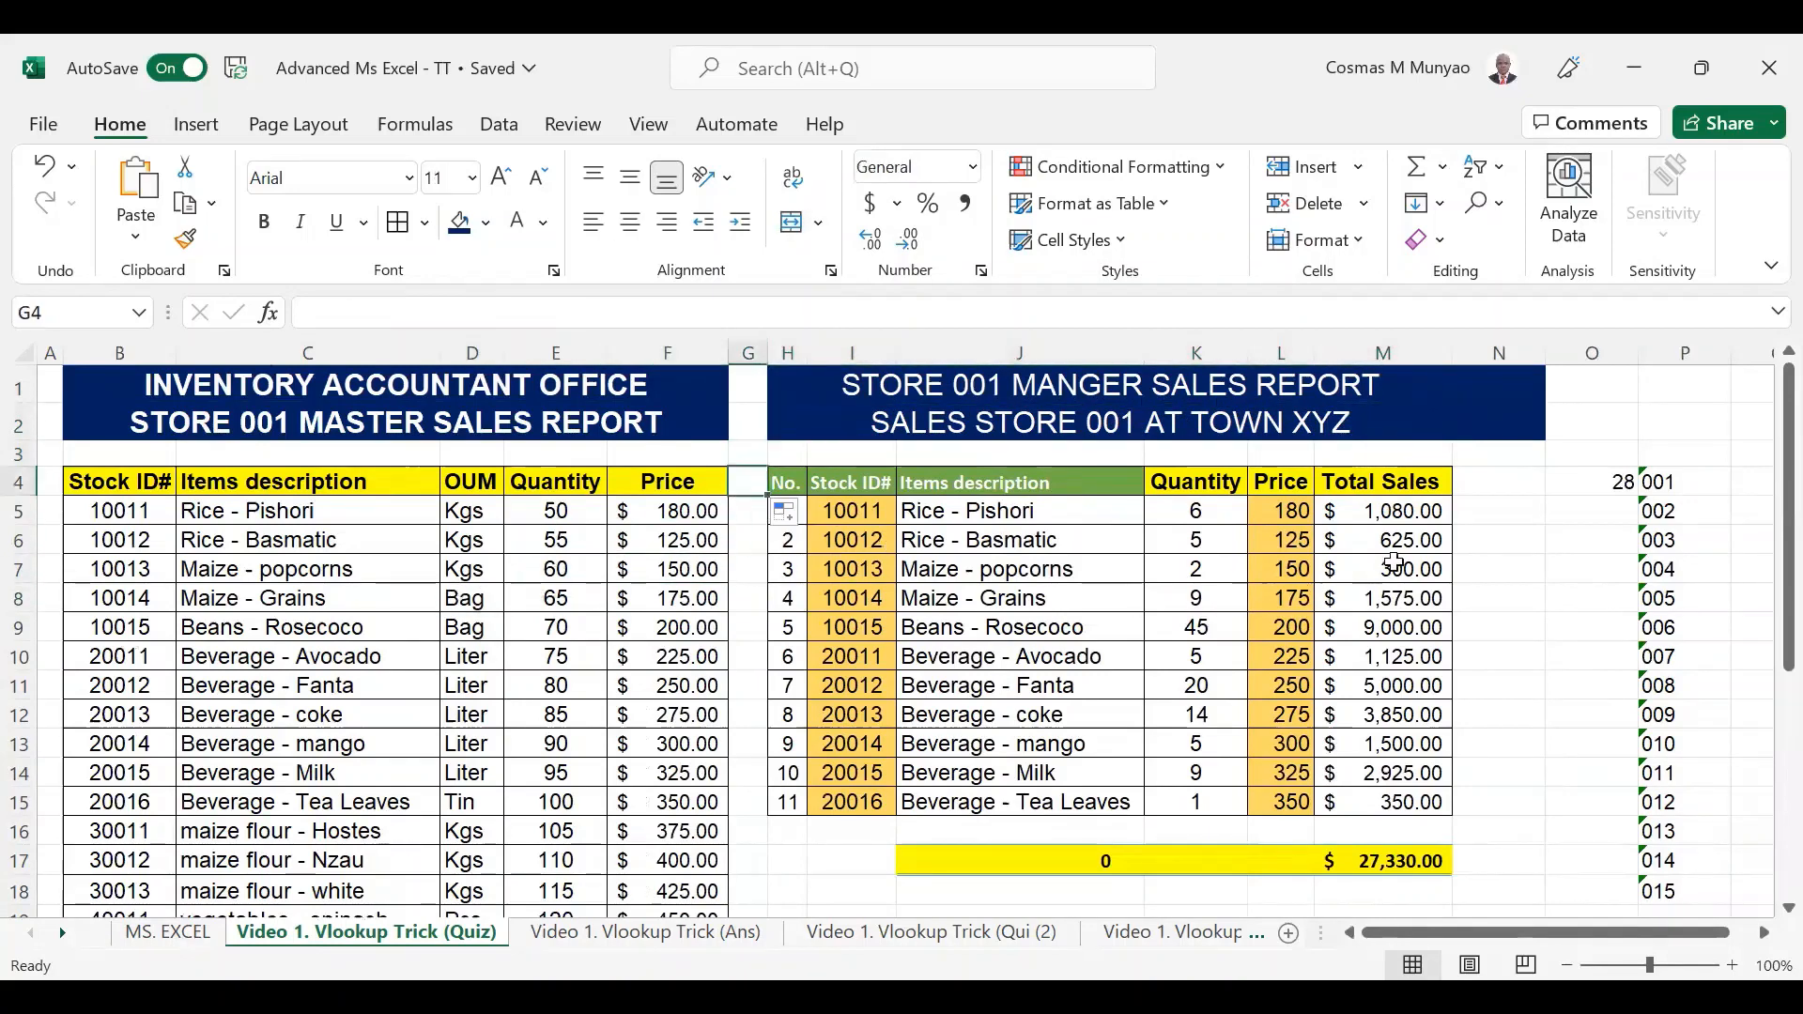
pyautogui.click(1402, 511)
pyautogui.doubleClick(1402, 511)
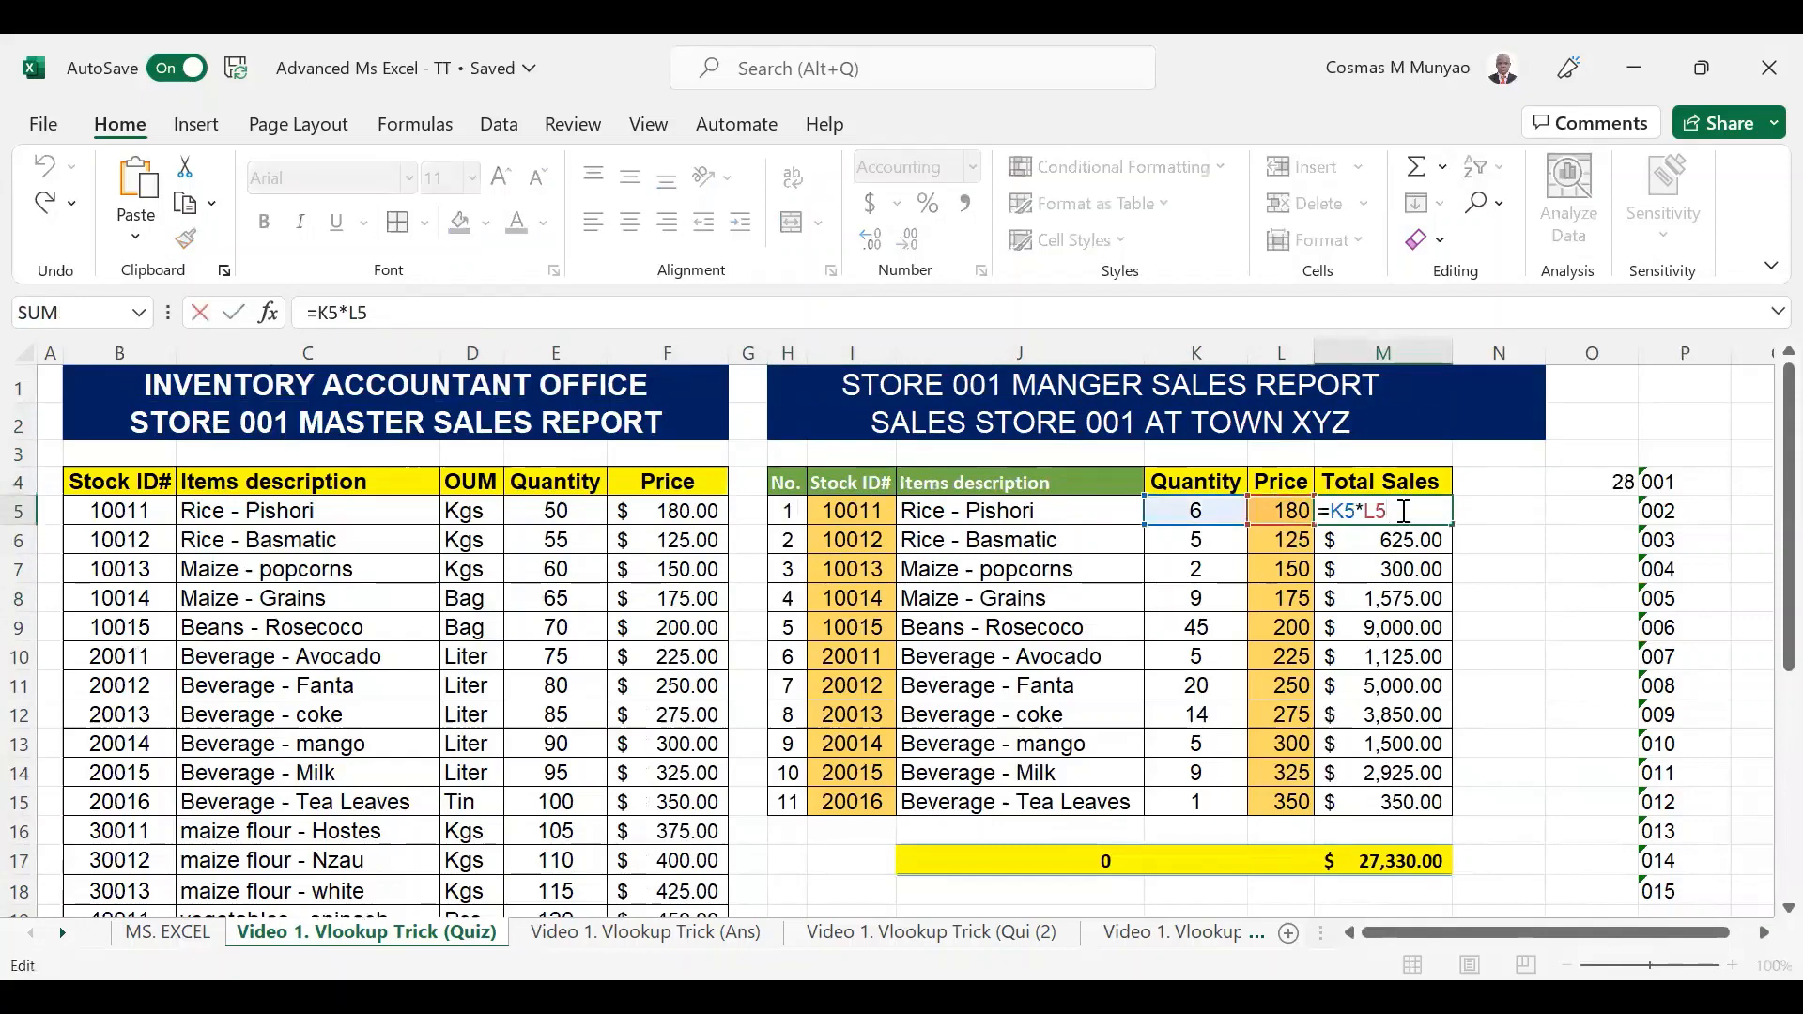
pyautogui.press('Return')
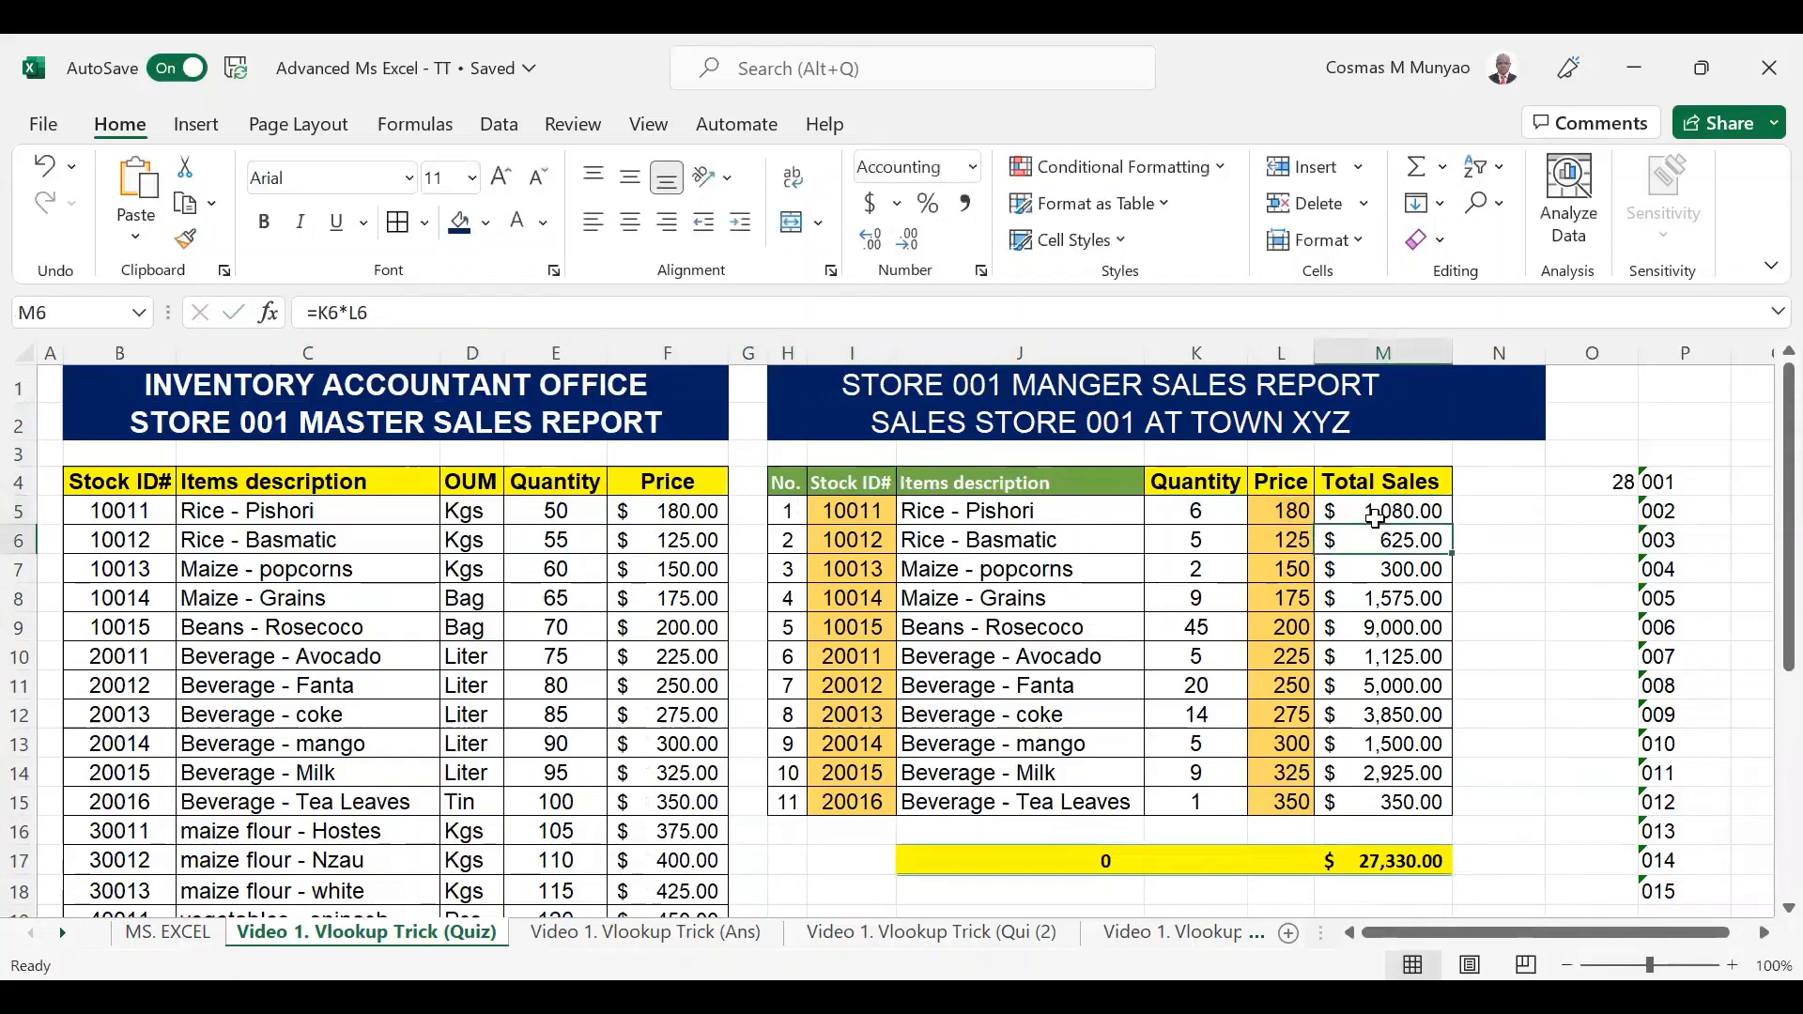
pyautogui.click(1268, 532)
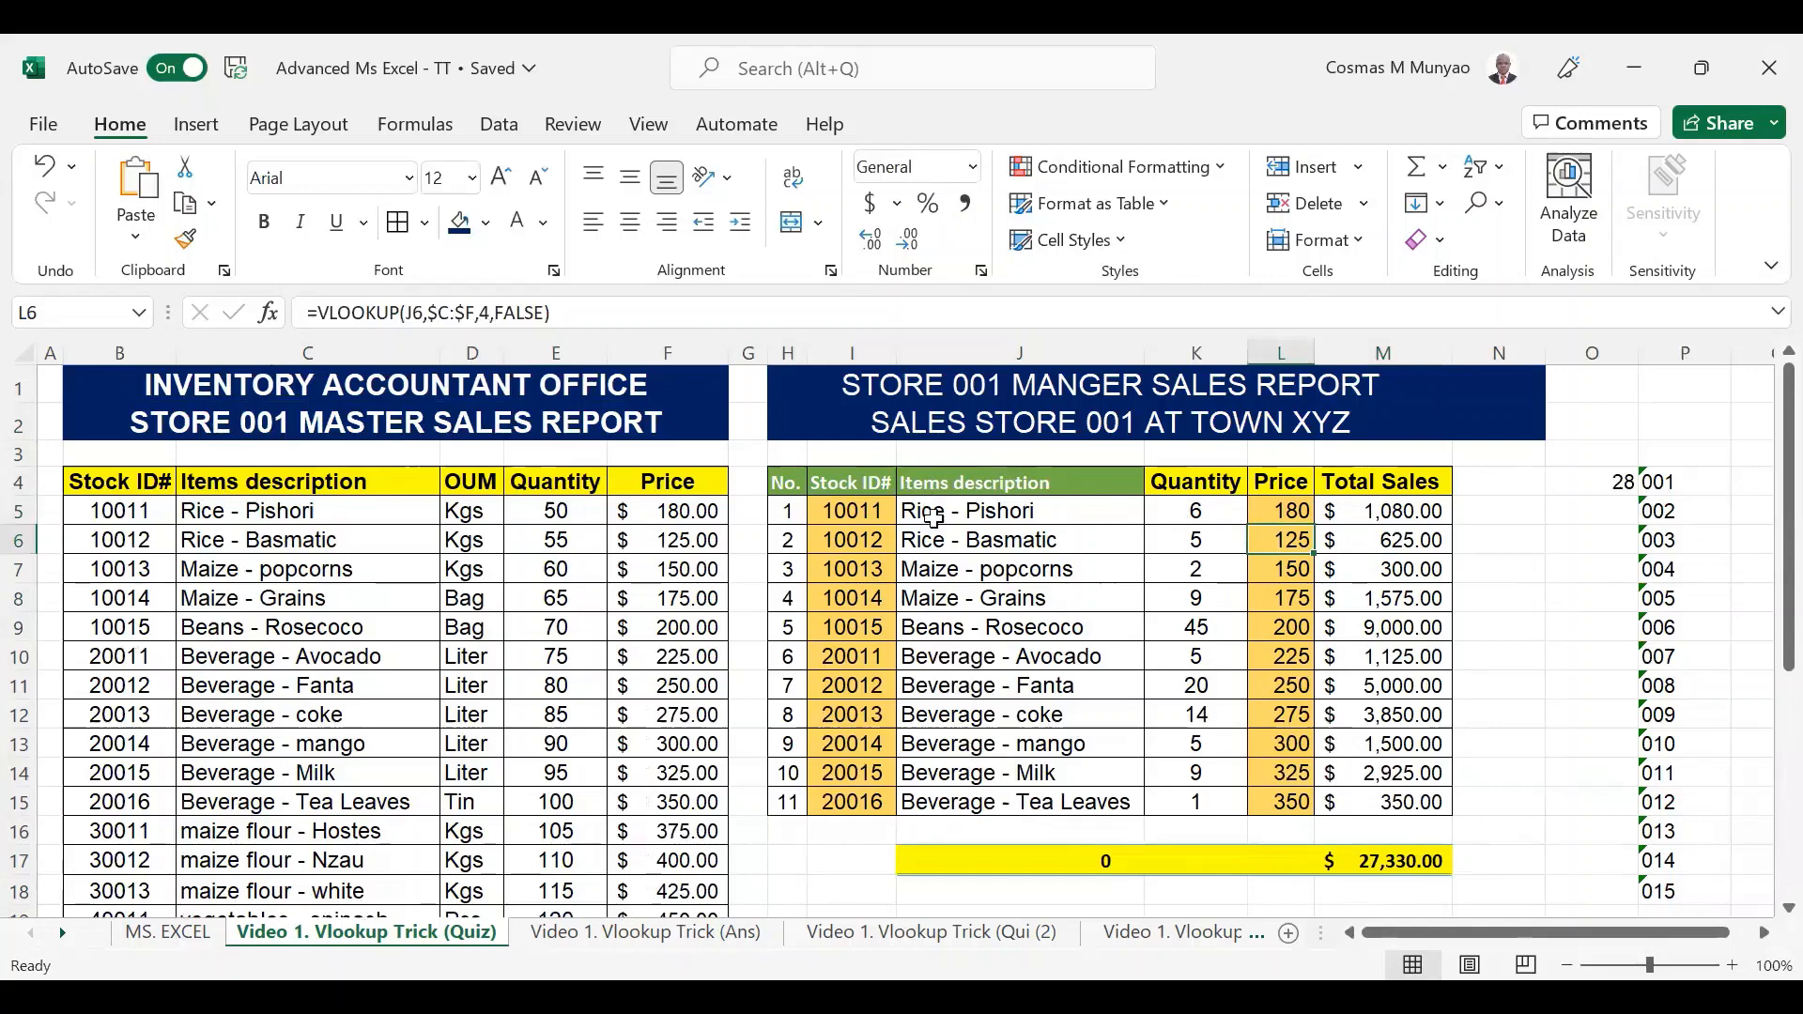
pyautogui.click(993, 417)
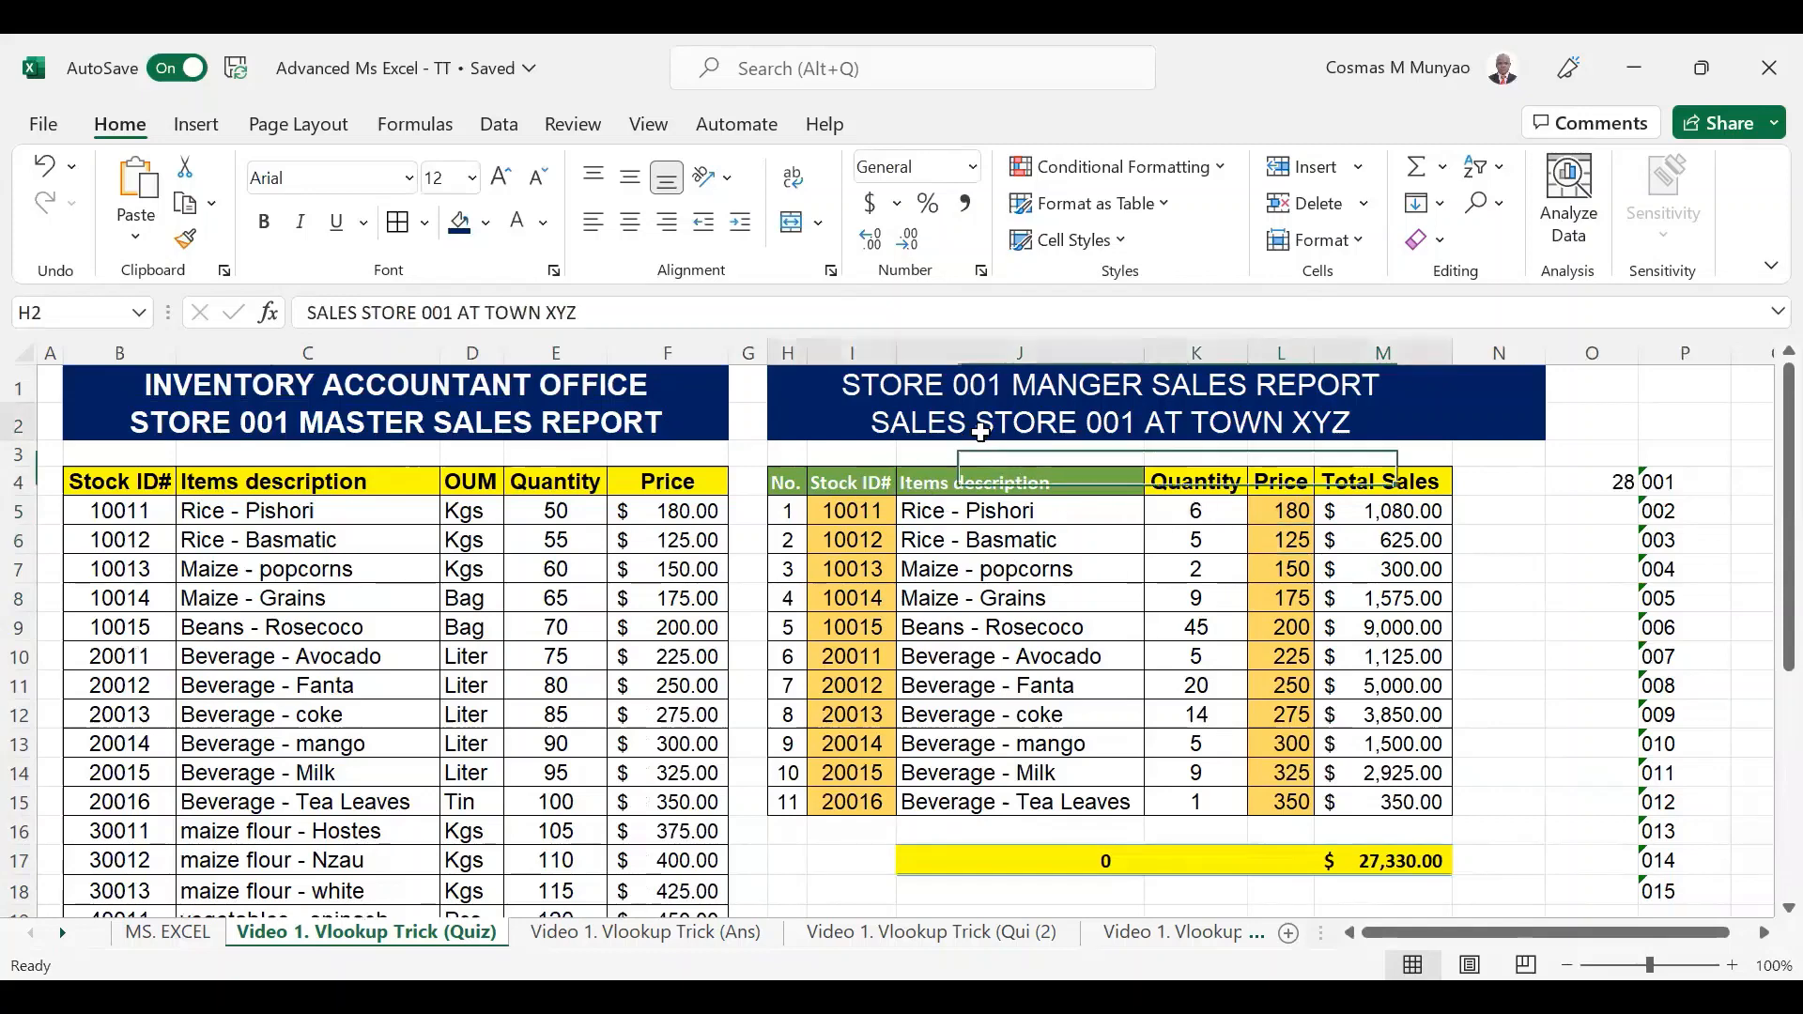
# Highlight the Total Sales cells M5:M15 and the Price cells L5:L15 of the store sales table.
pyautogui.click(1372, 507)
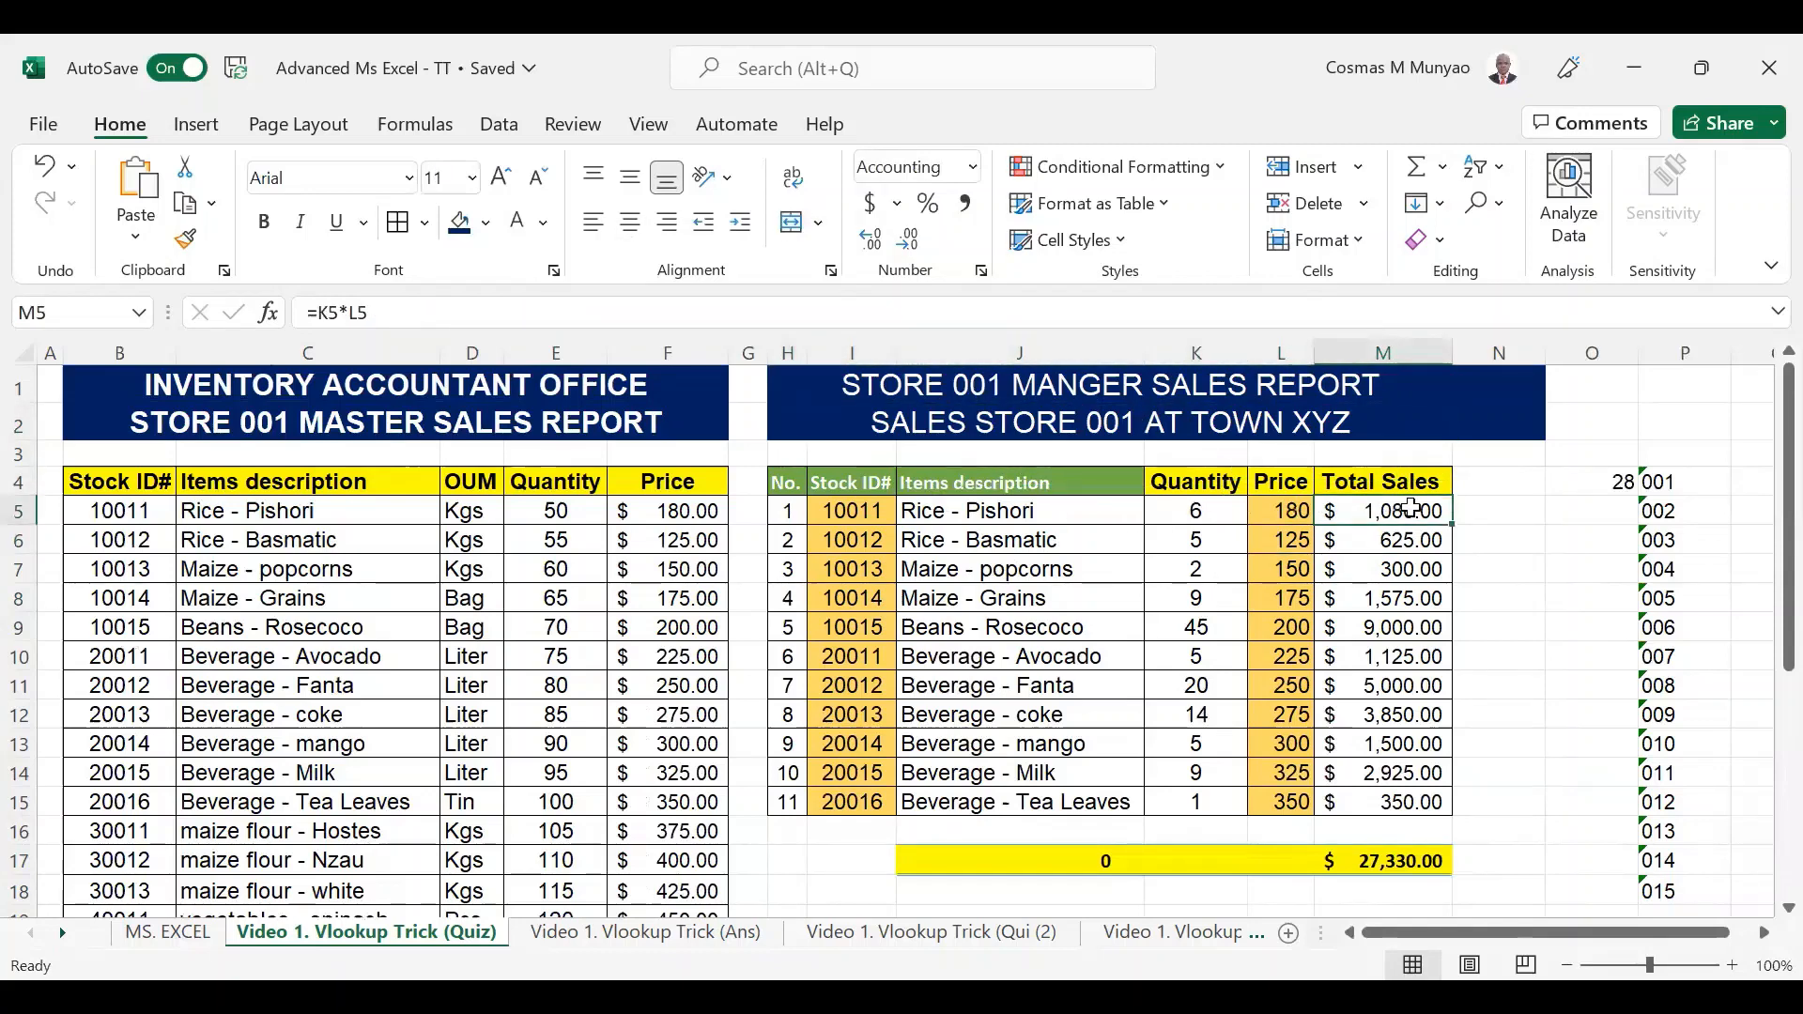
pyautogui.hotkey('shift', 'Down')
pyautogui.hotkey('shift', 'Down')
pyautogui.hotkey('shift', 'Down')
pyautogui.hotkey('shift', 'Down')
pyautogui.hotkey('shift', 'Down')
pyautogui.hotkey('shift', 'Down')
pyautogui.hotkey('shift', 'Down')
pyautogui.hotkey('shift', 'Down')
pyautogui.hotkey('shift', 'Down')
pyautogui.hotkey('shift', 'Down')
pyautogui.moveTo(1284, 502); pyautogui.dragTo(1282, 801)
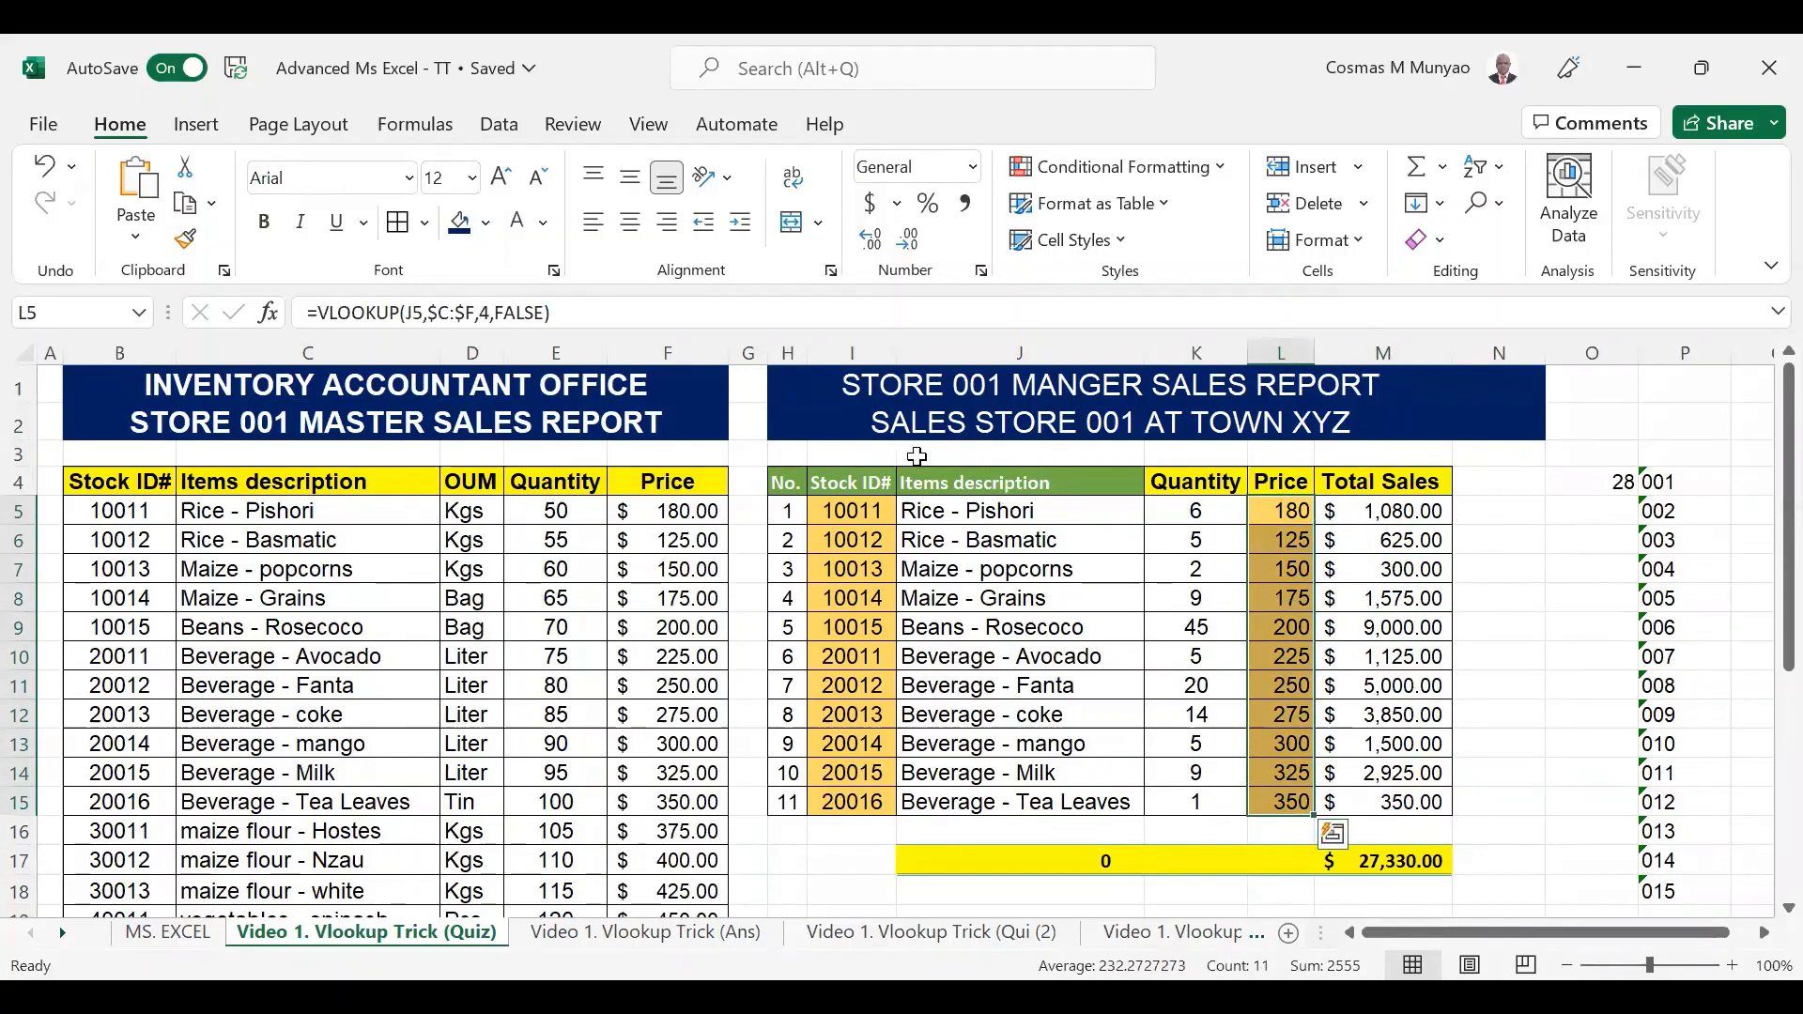
# Highlight the store table's descriptions and quantities J5:K15, prices L5:L15 and stock IDs I5:I15.
pyautogui.click(1408, 695)
pyautogui.moveTo(938, 510); pyautogui.dragTo(1167, 802)
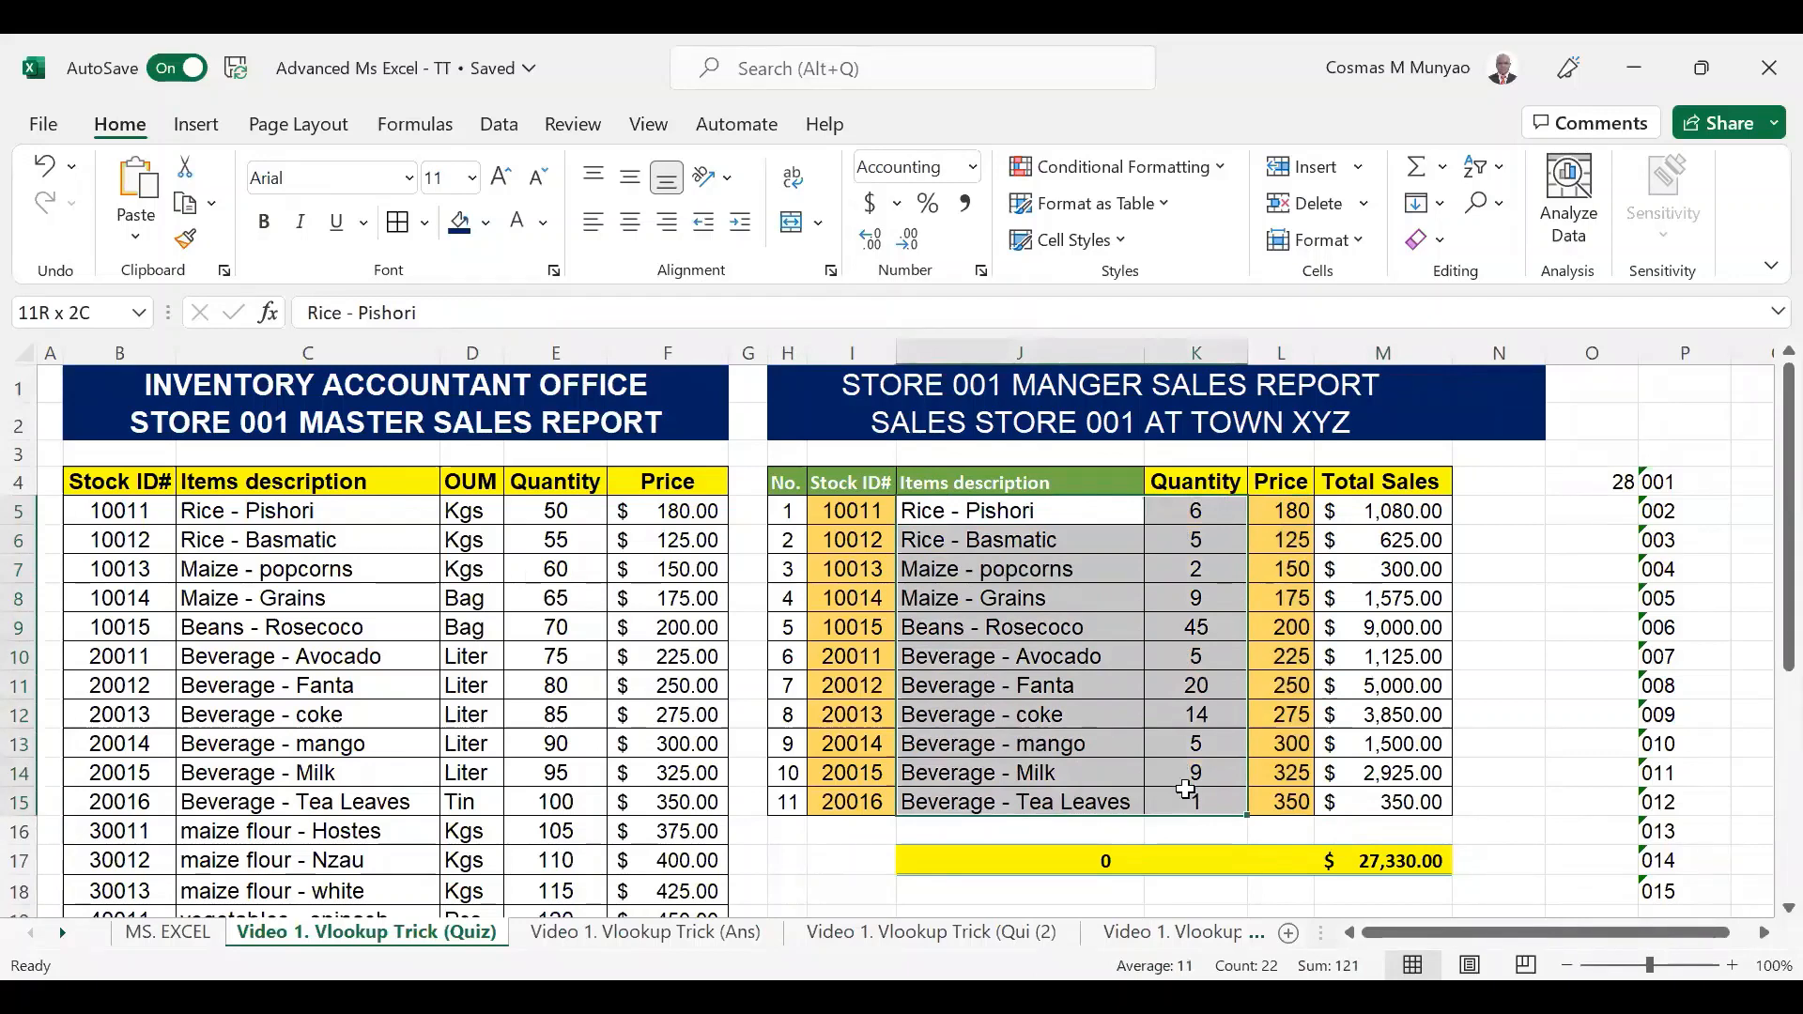
pyautogui.click(1281, 686)
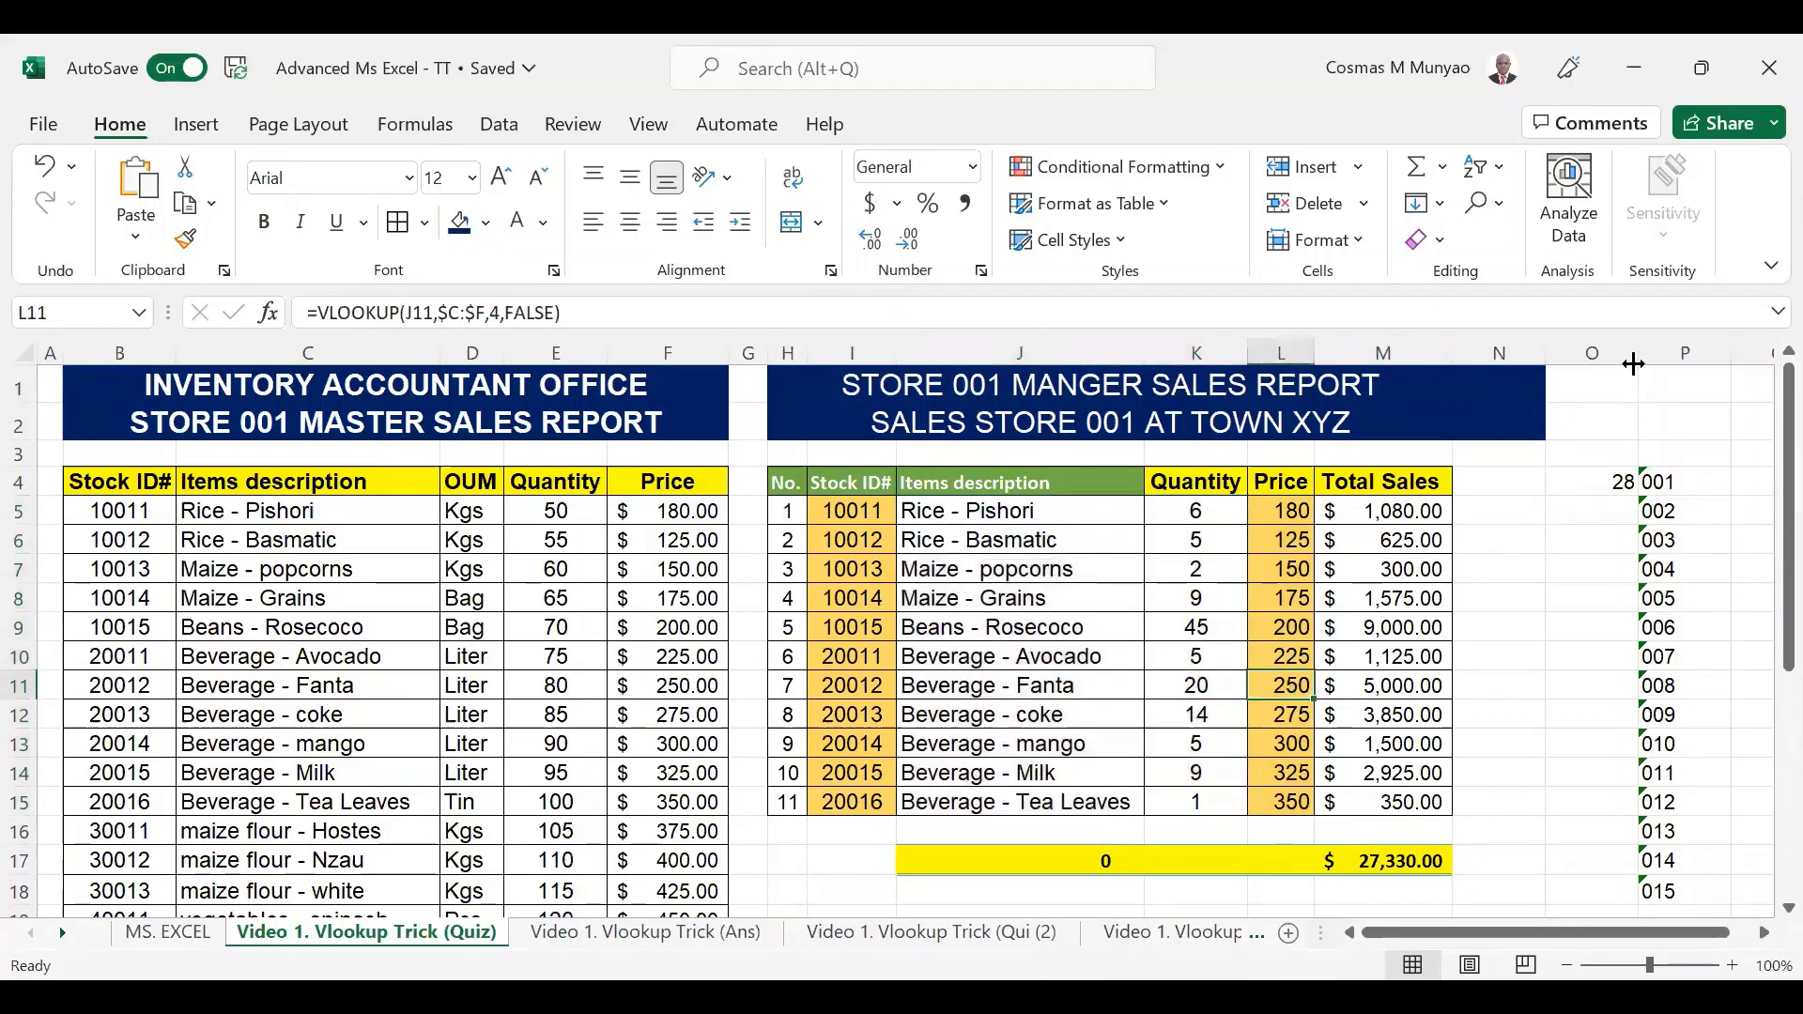
pyautogui.moveTo(1286, 511); pyautogui.dragTo(1287, 801)
pyautogui.moveTo(846, 507); pyautogui.dragTo(834, 798)
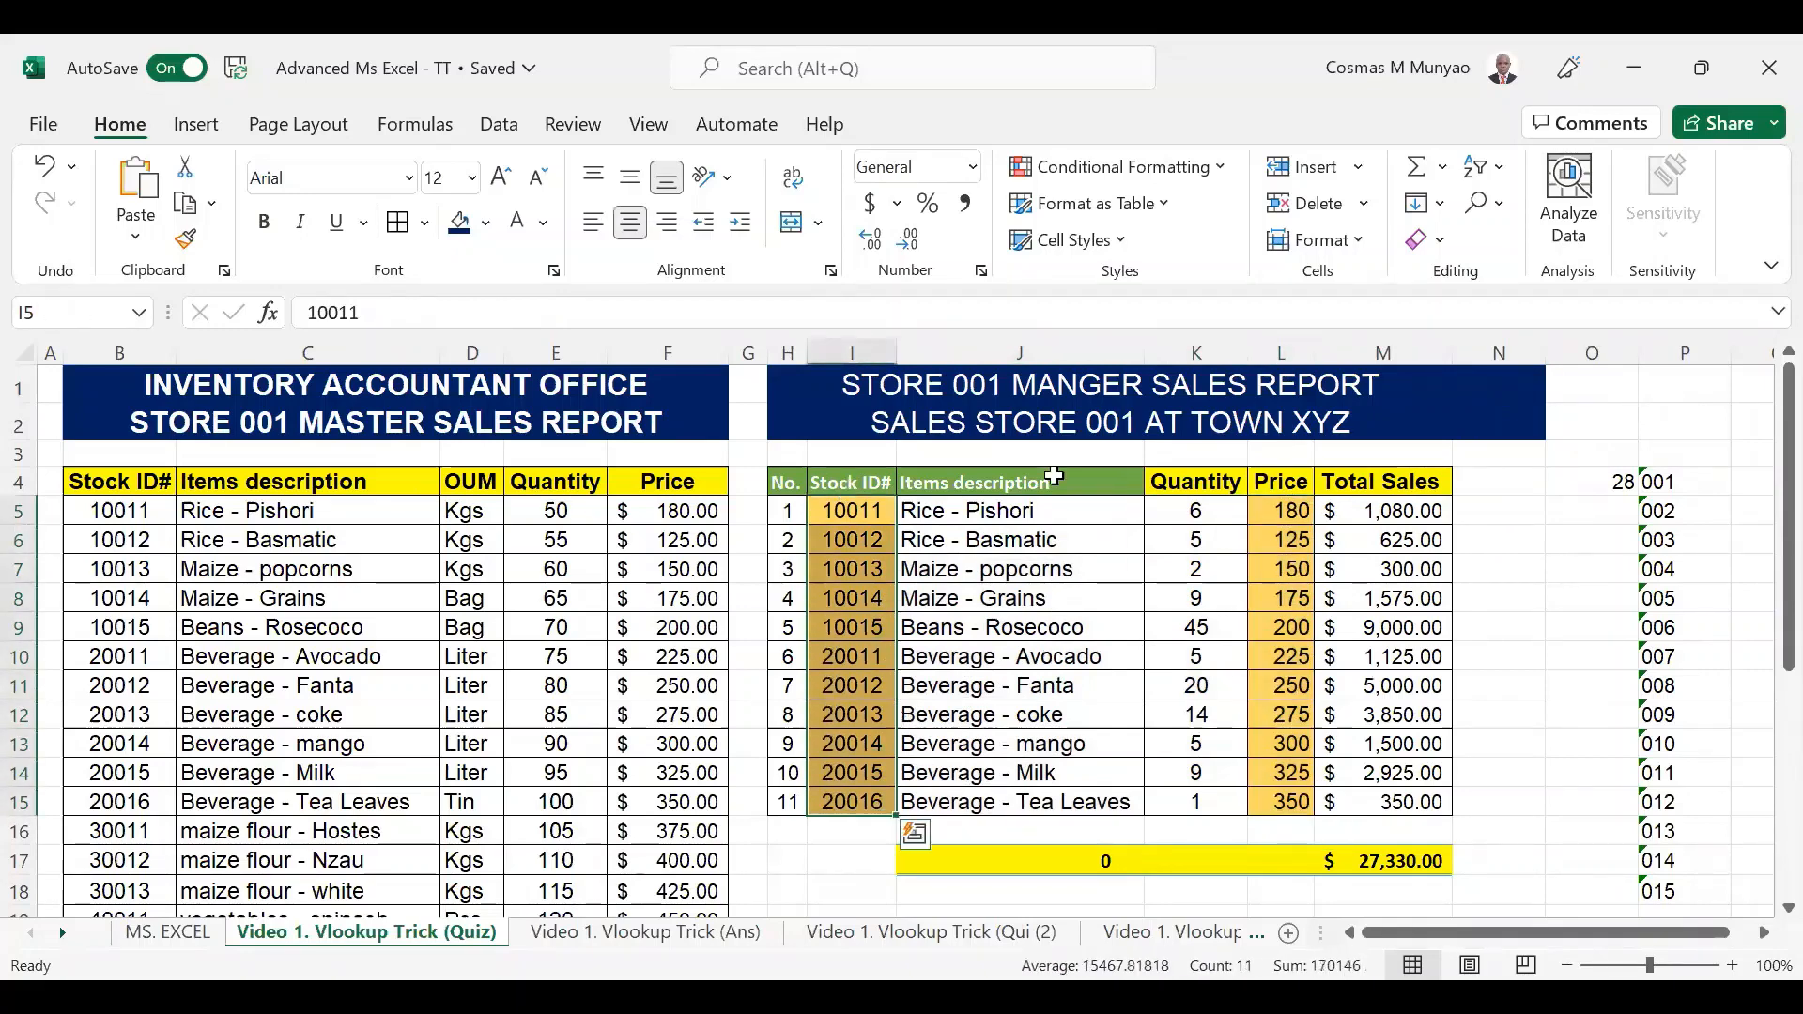
pyautogui.click(1052, 421)
pyautogui.moveTo(862, 511); pyautogui.dragTo(901, 806)
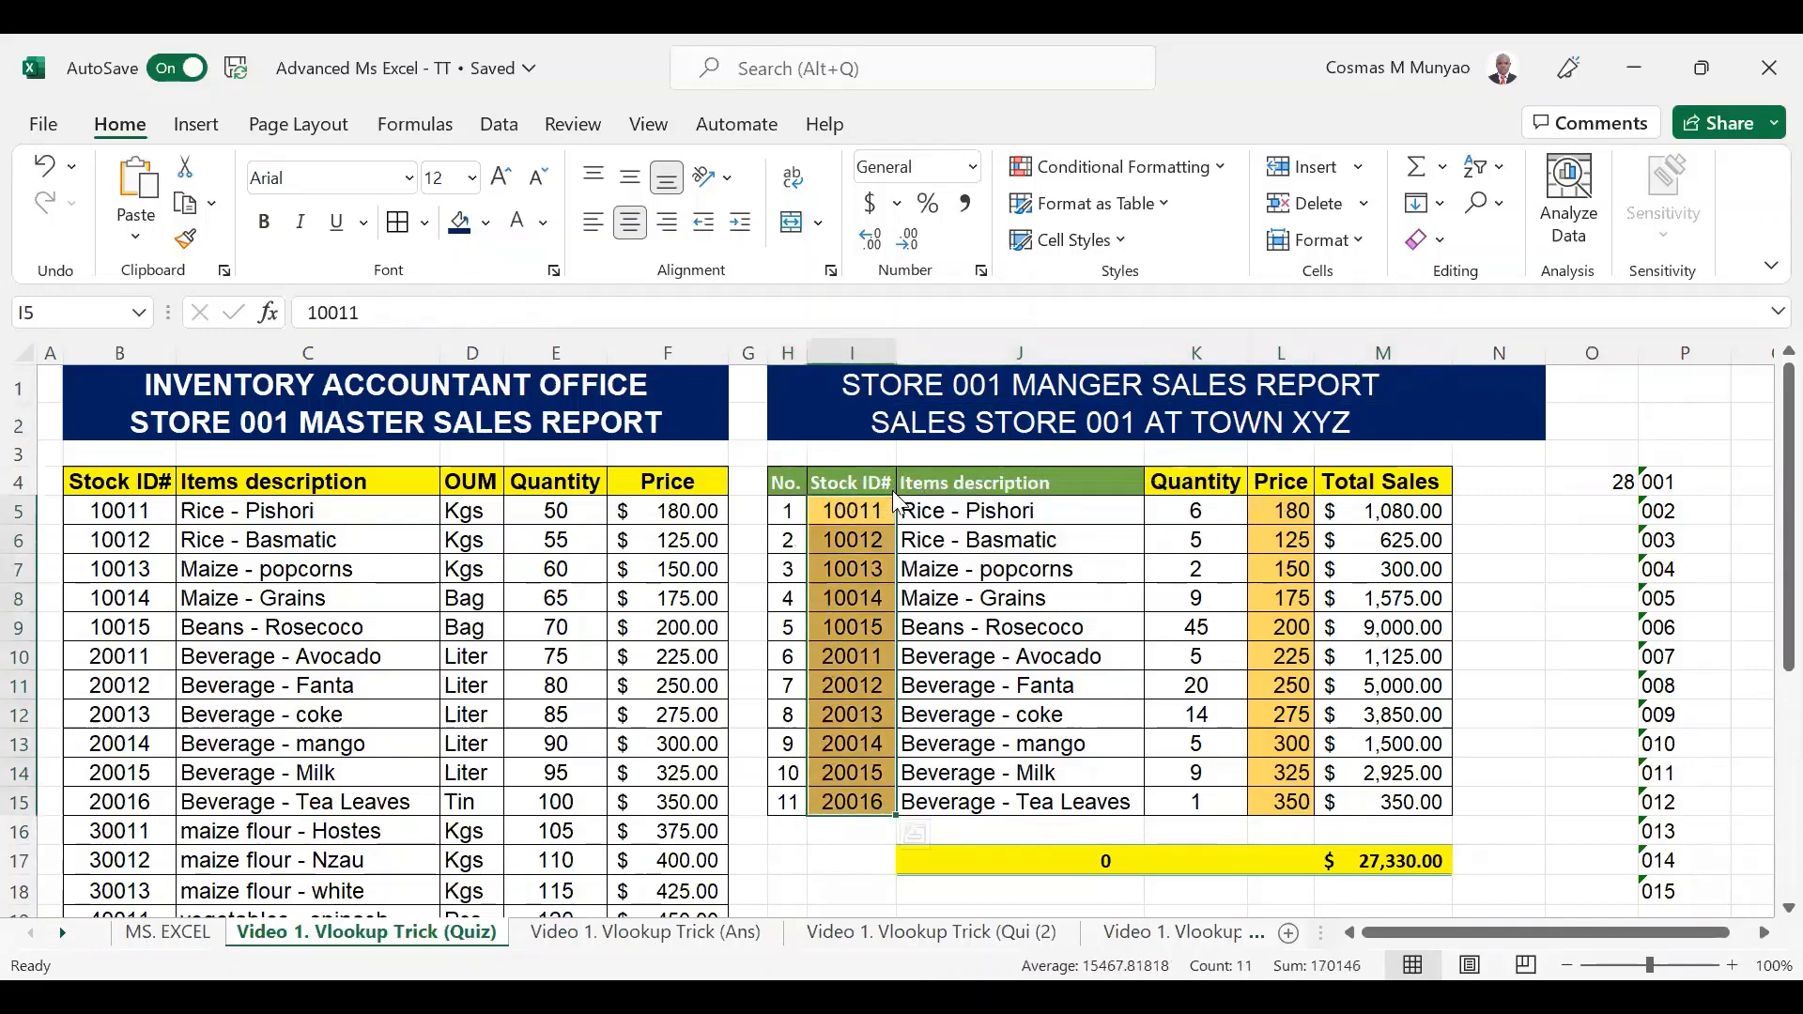
# Inspect the SUM formula in the grand total cell M17 of the store sales table.
pyautogui.click(1024, 657)
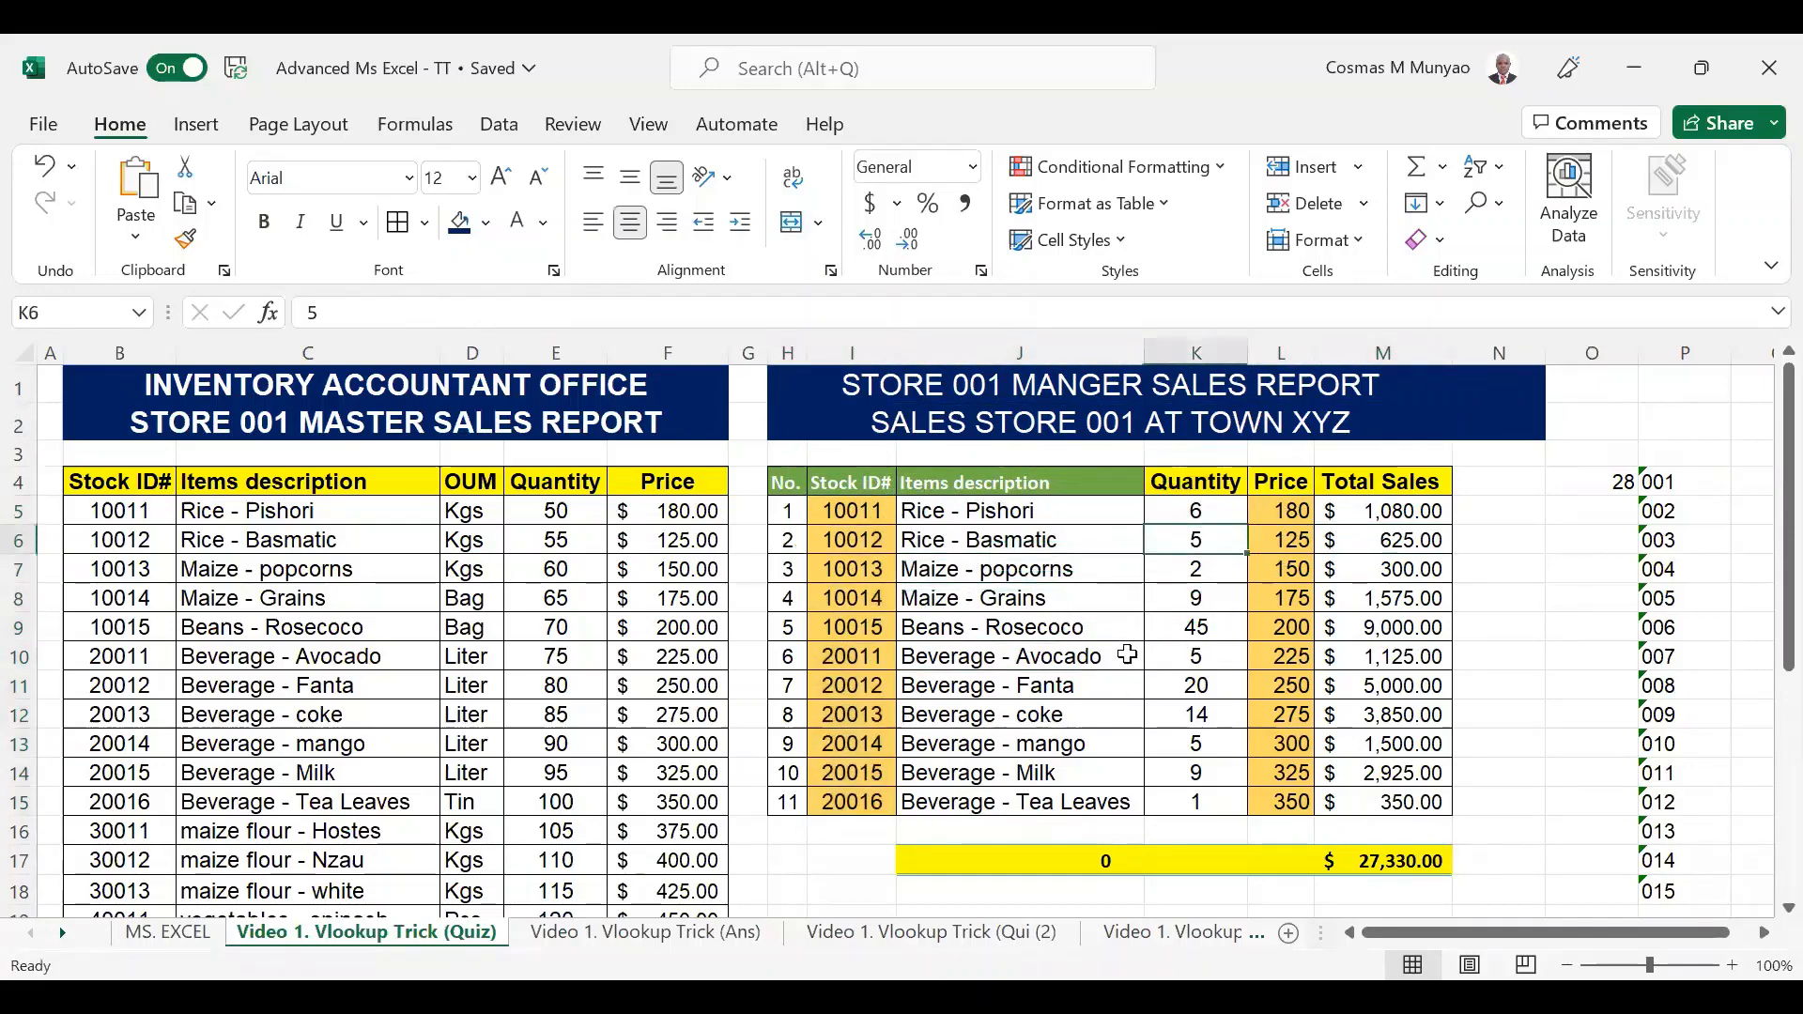
pyautogui.doubleClick(1373, 858)
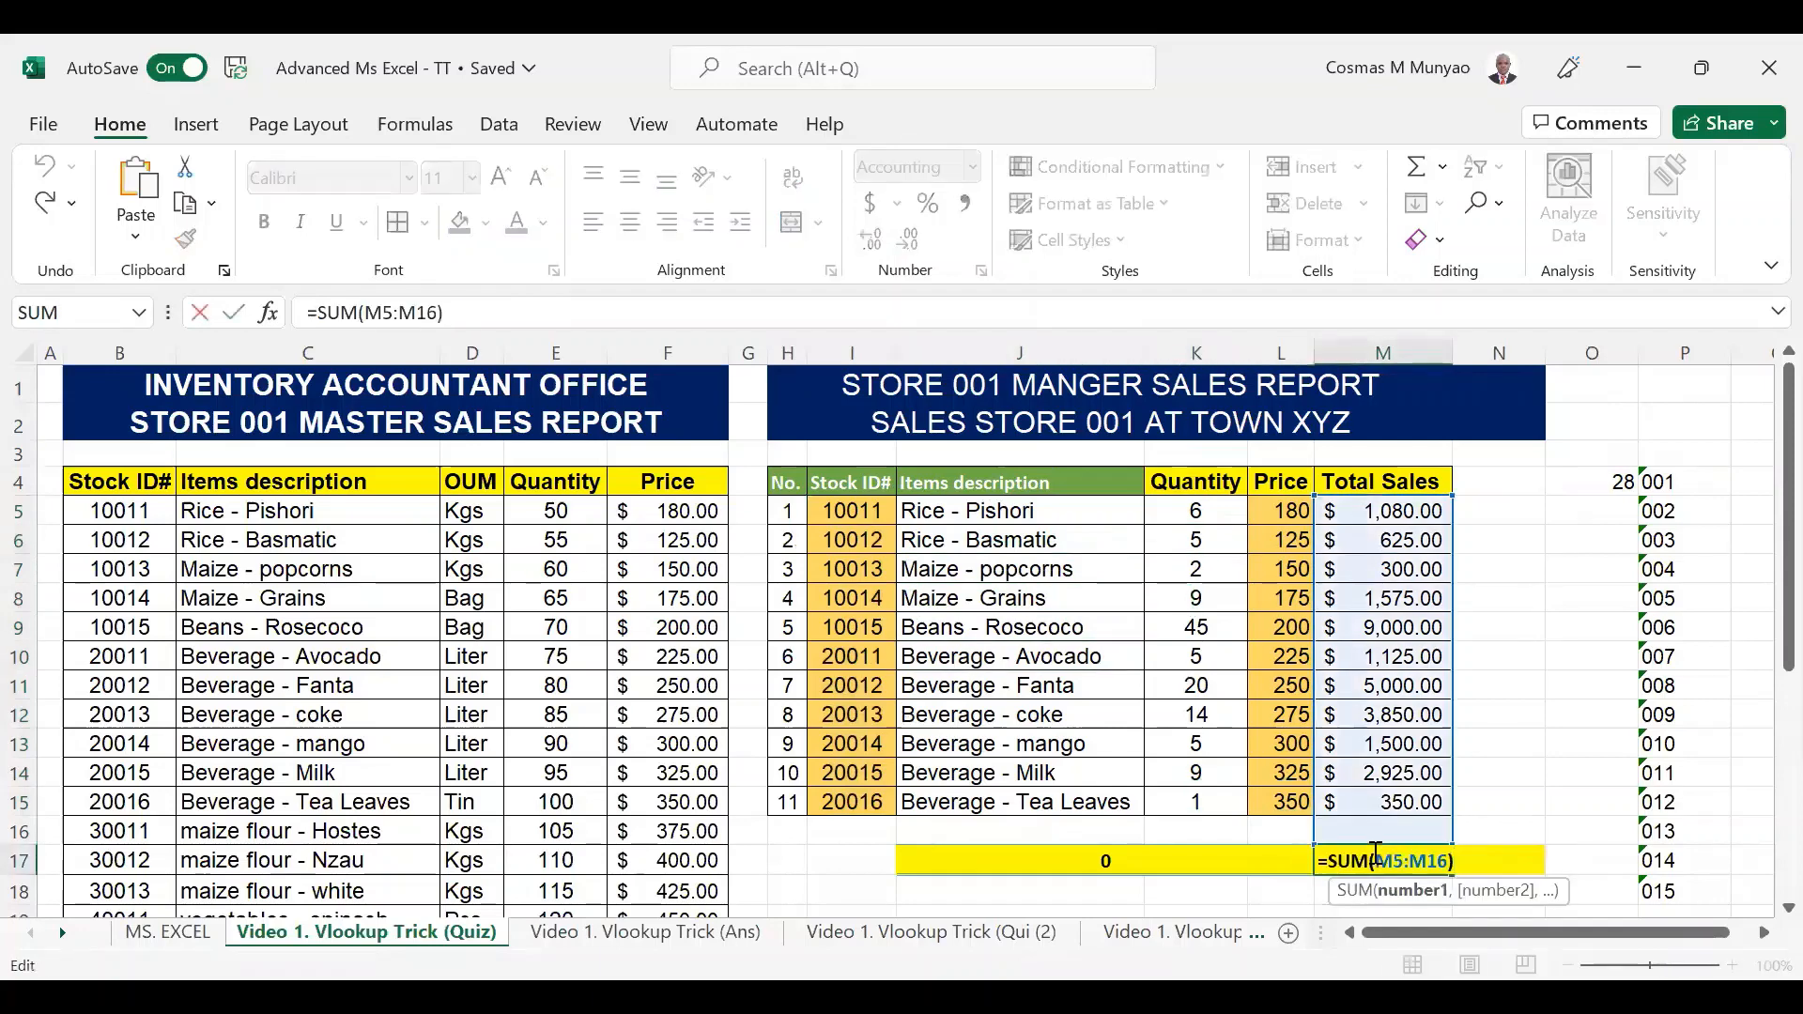
pyautogui.press('Return')
pyautogui.press('Return')
pyautogui.scroll(1, 1150, 850)
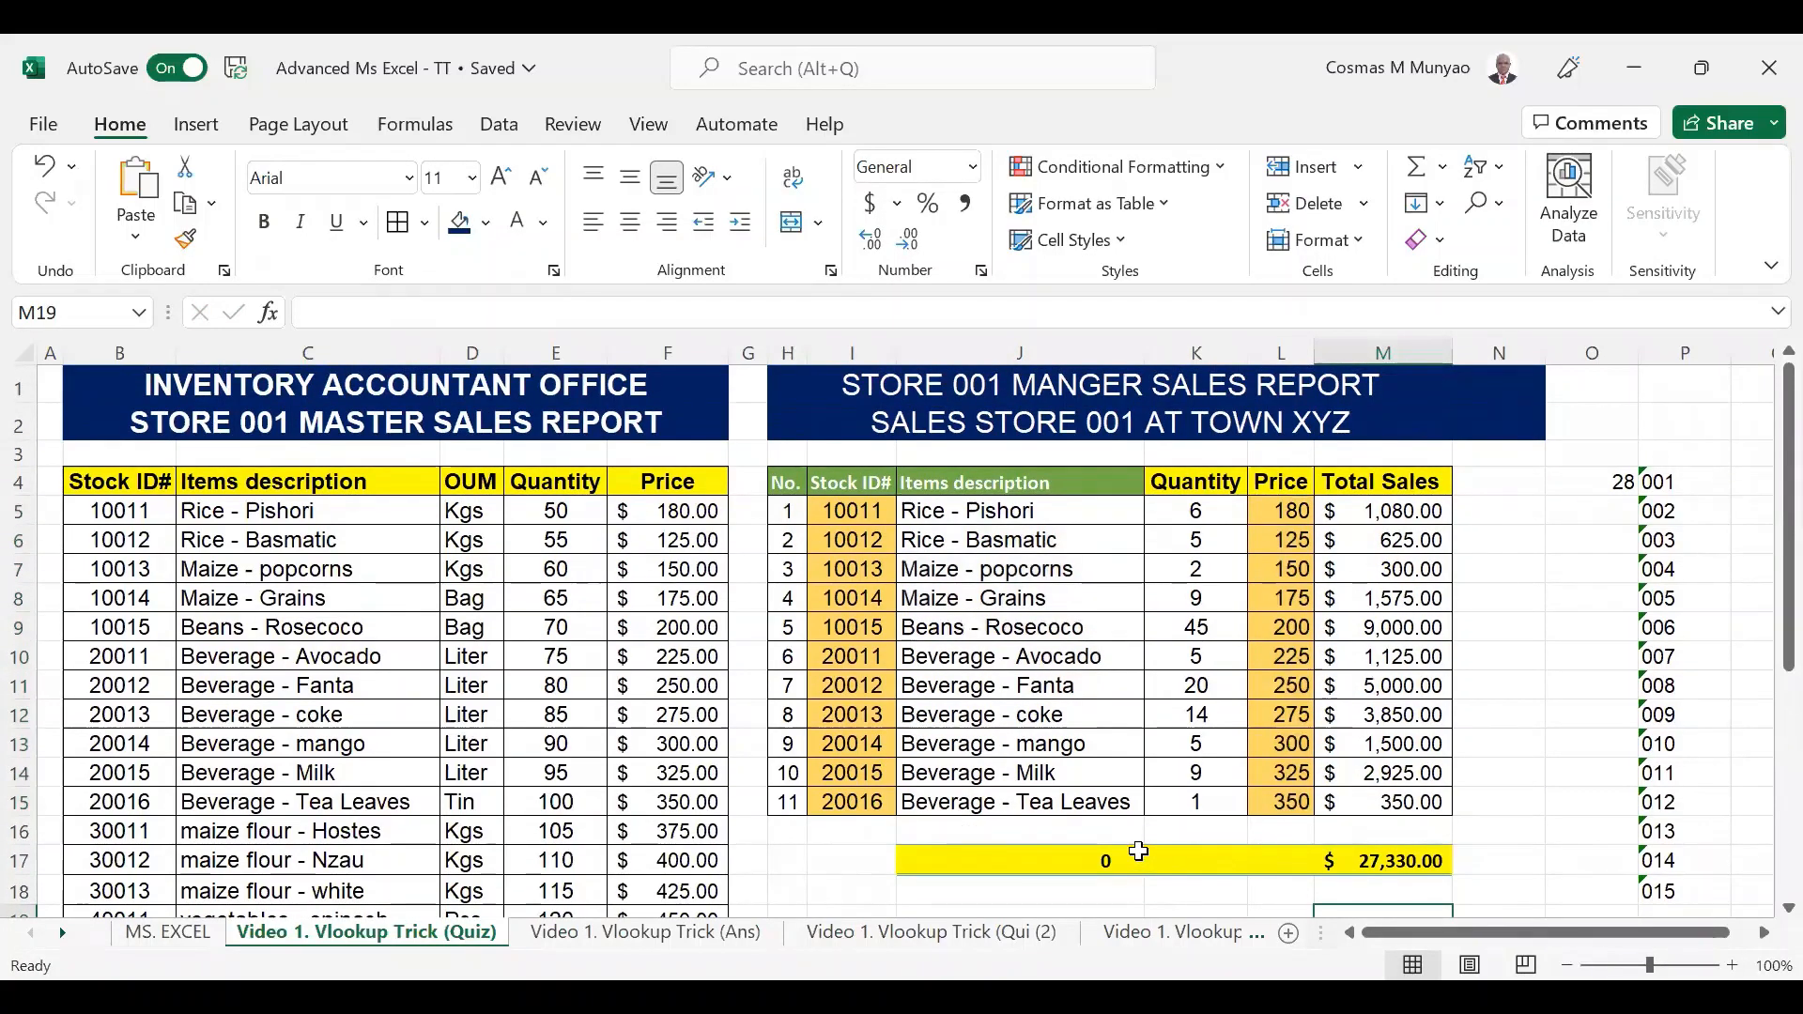
# On the Video 1. Vlookup Trick (Ans) sheet, clear the banner fill between the titles by filling blank G4 up to G1.
pyautogui.click(742, 935)
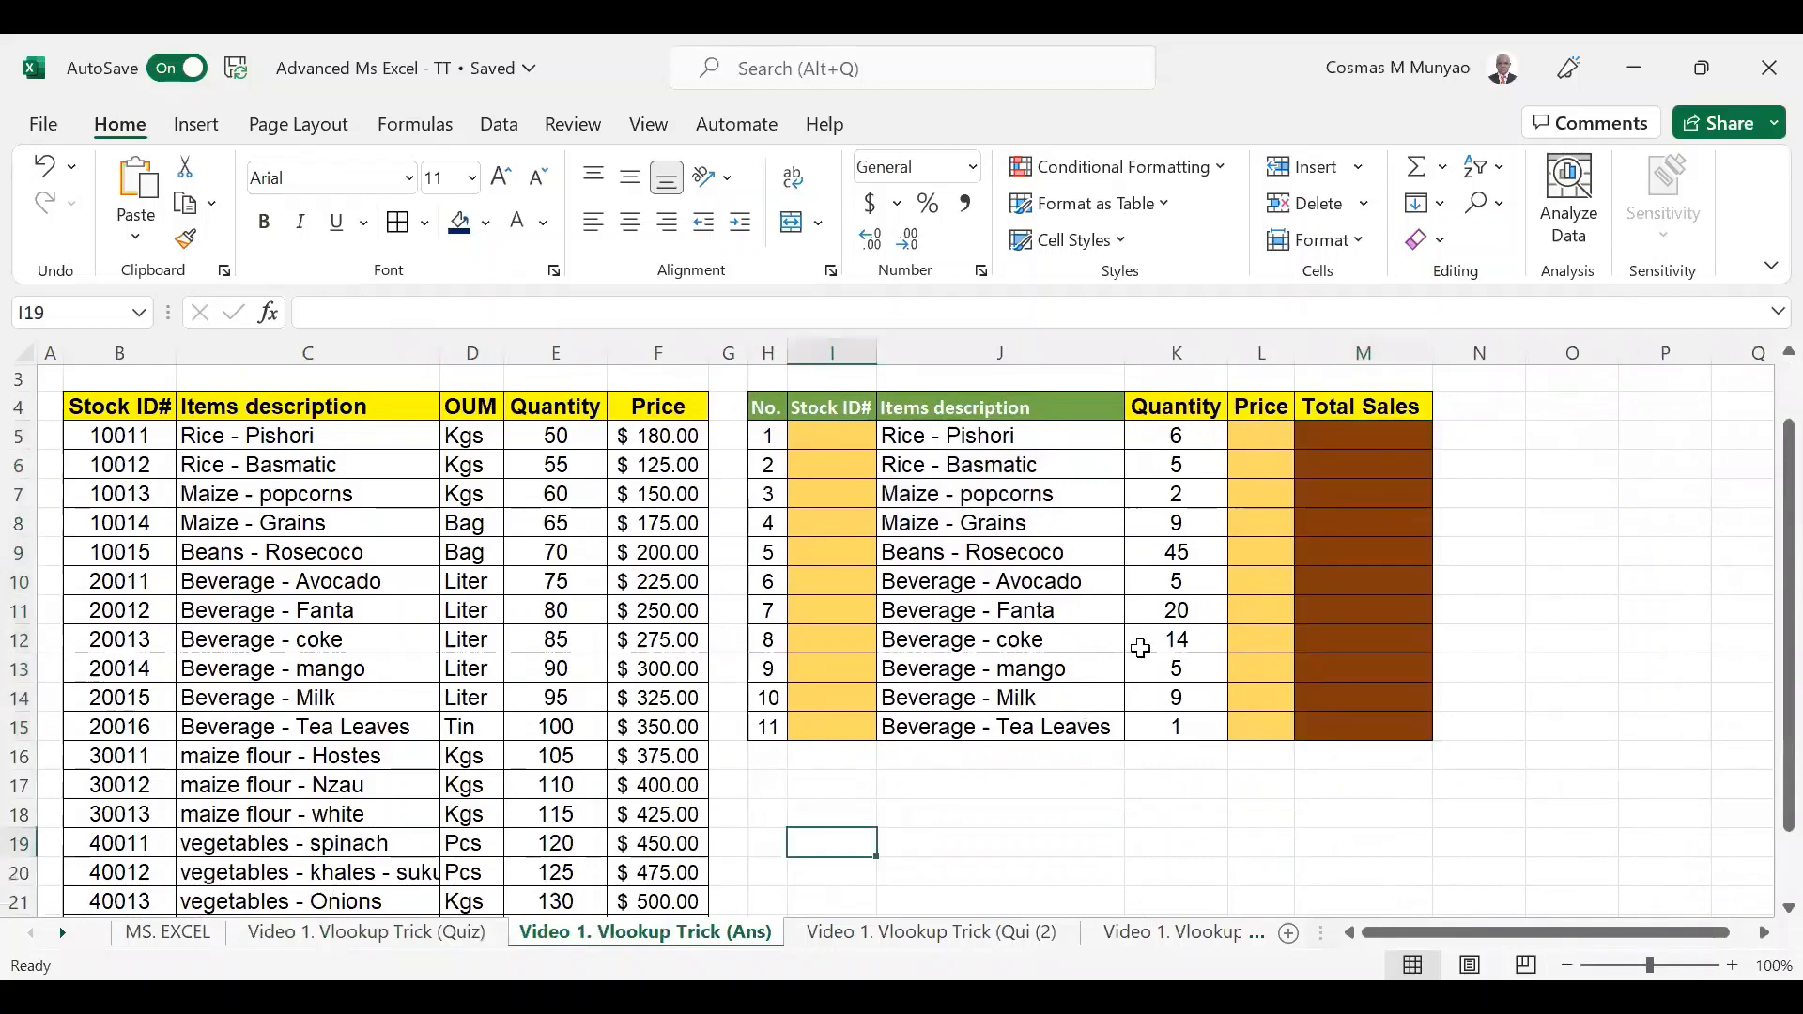
pyautogui.click(719, 582)
pyautogui.click(395, 512)
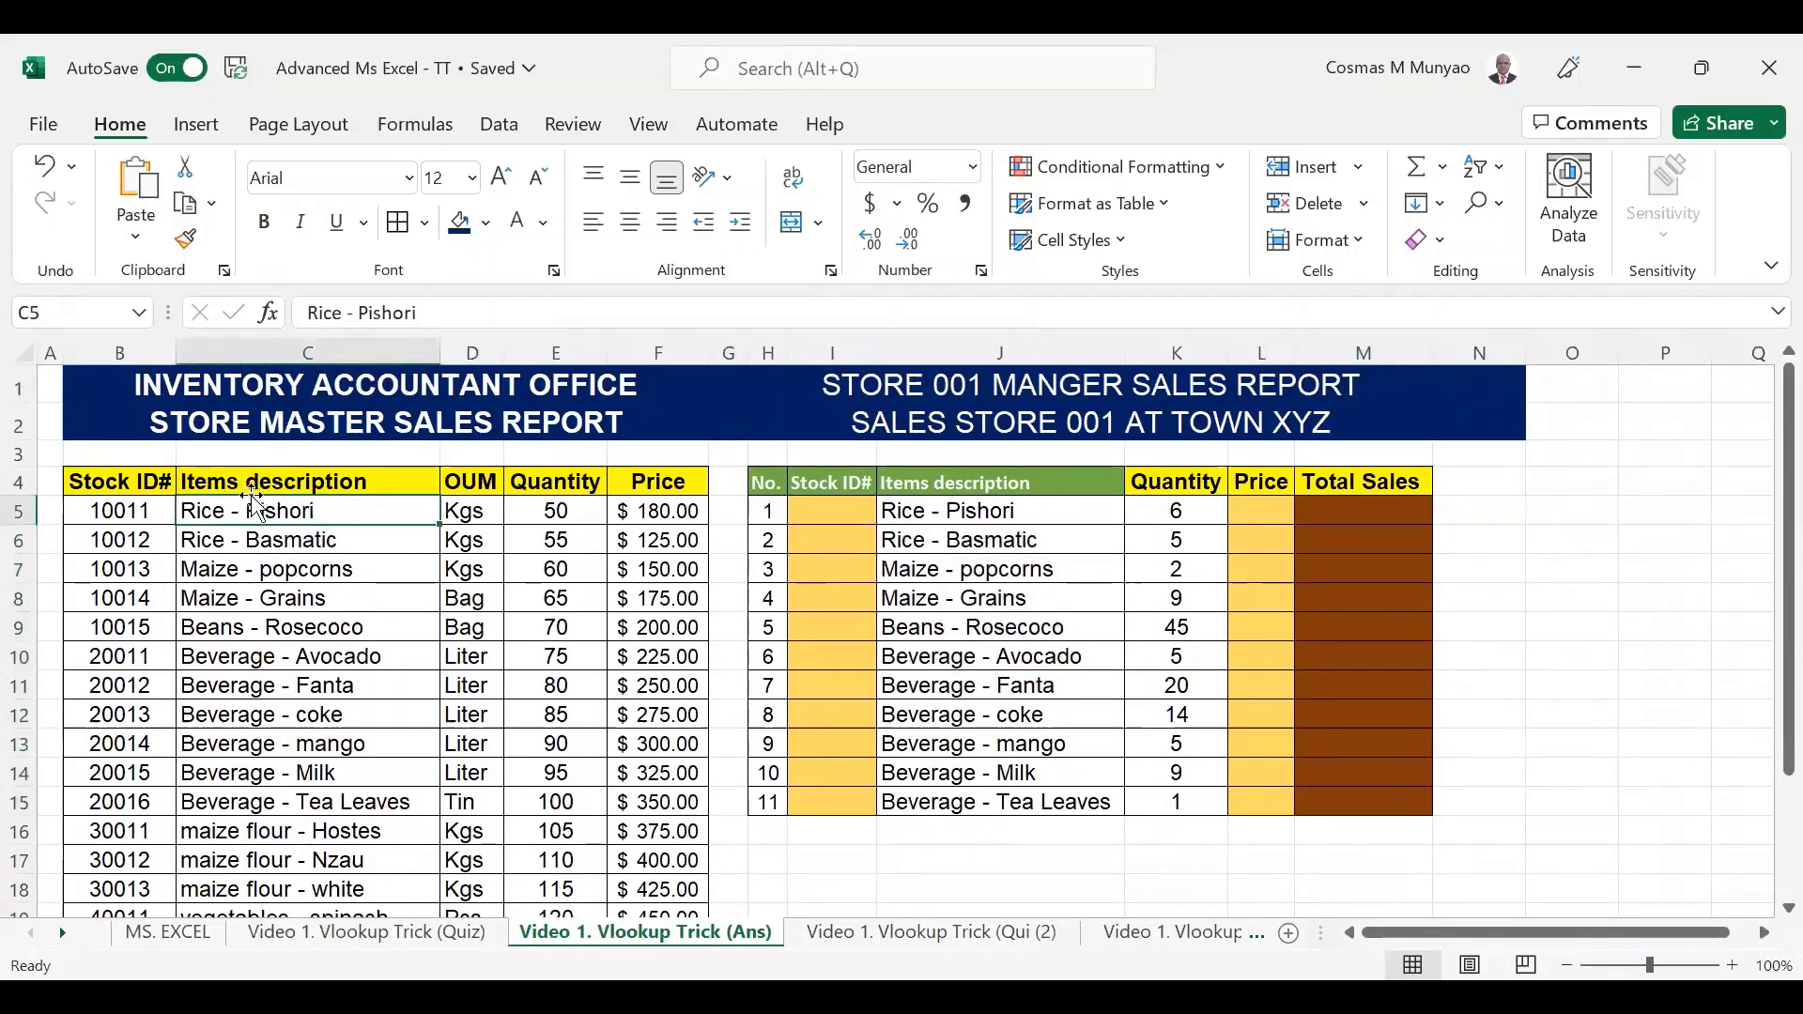
pyautogui.click(739, 476)
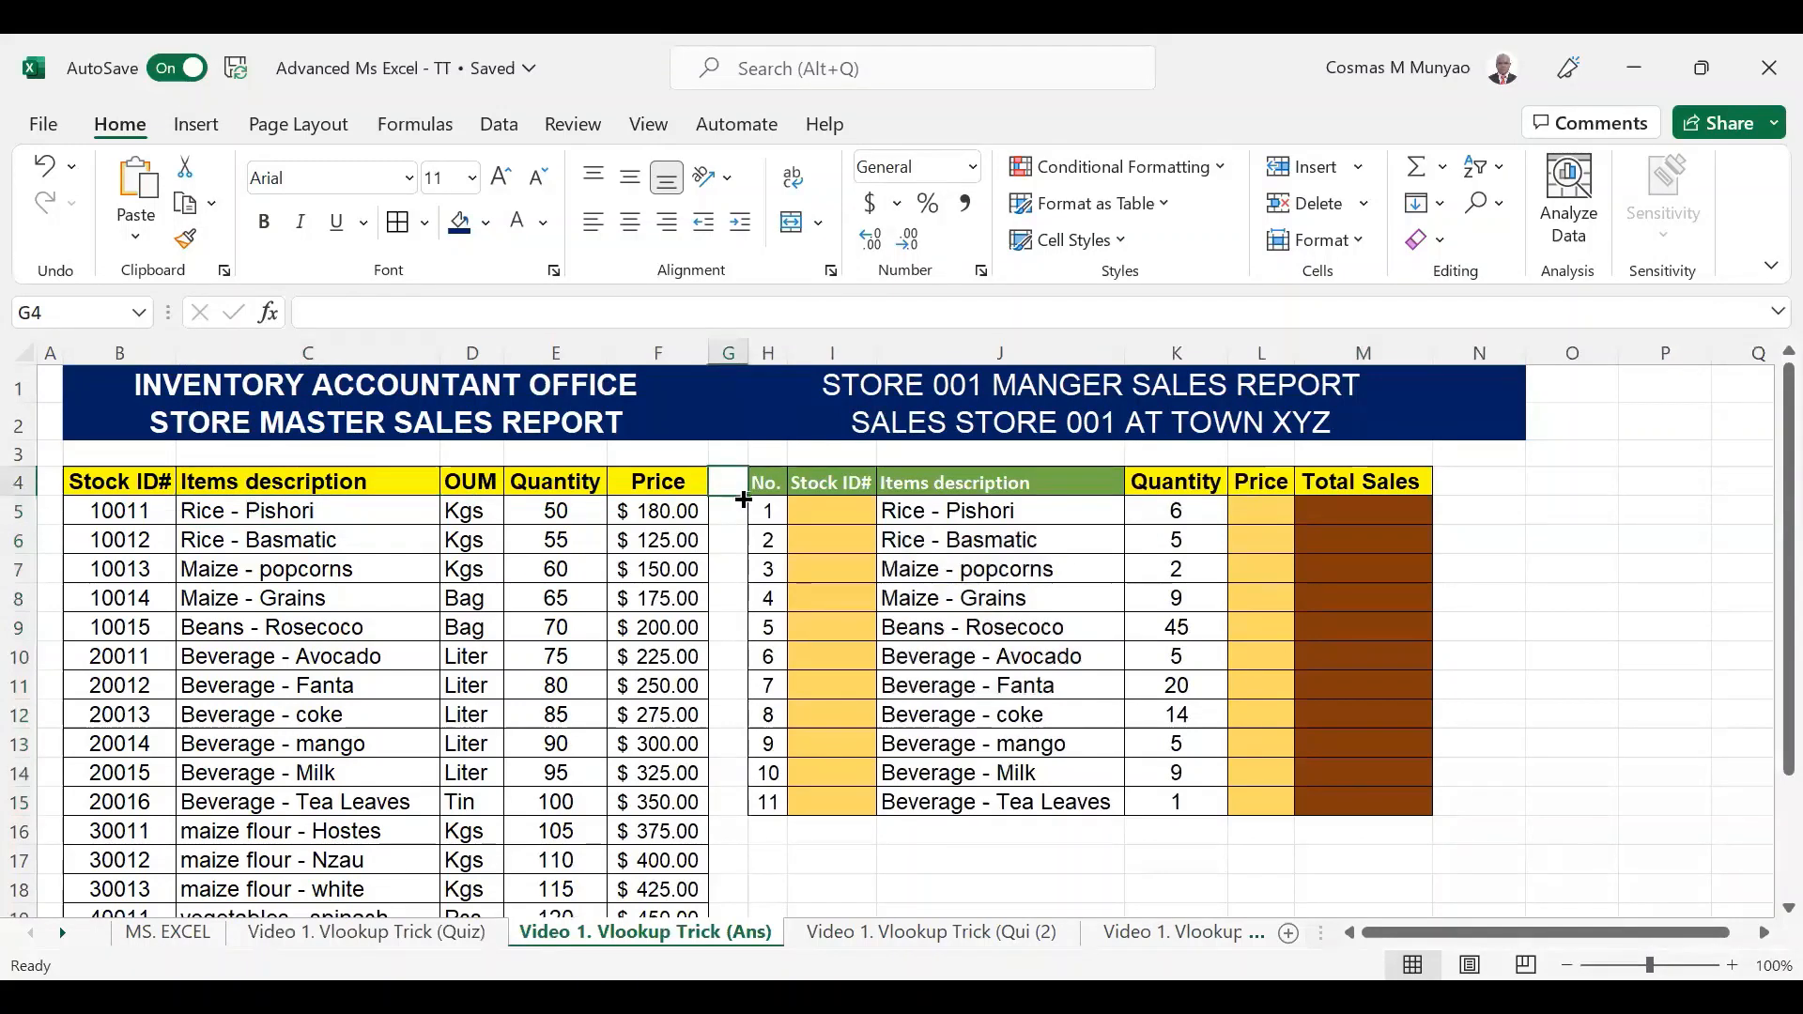
pyautogui.moveTo(748, 495); pyautogui.dragTo(729, 374)
pyautogui.click(591, 515)
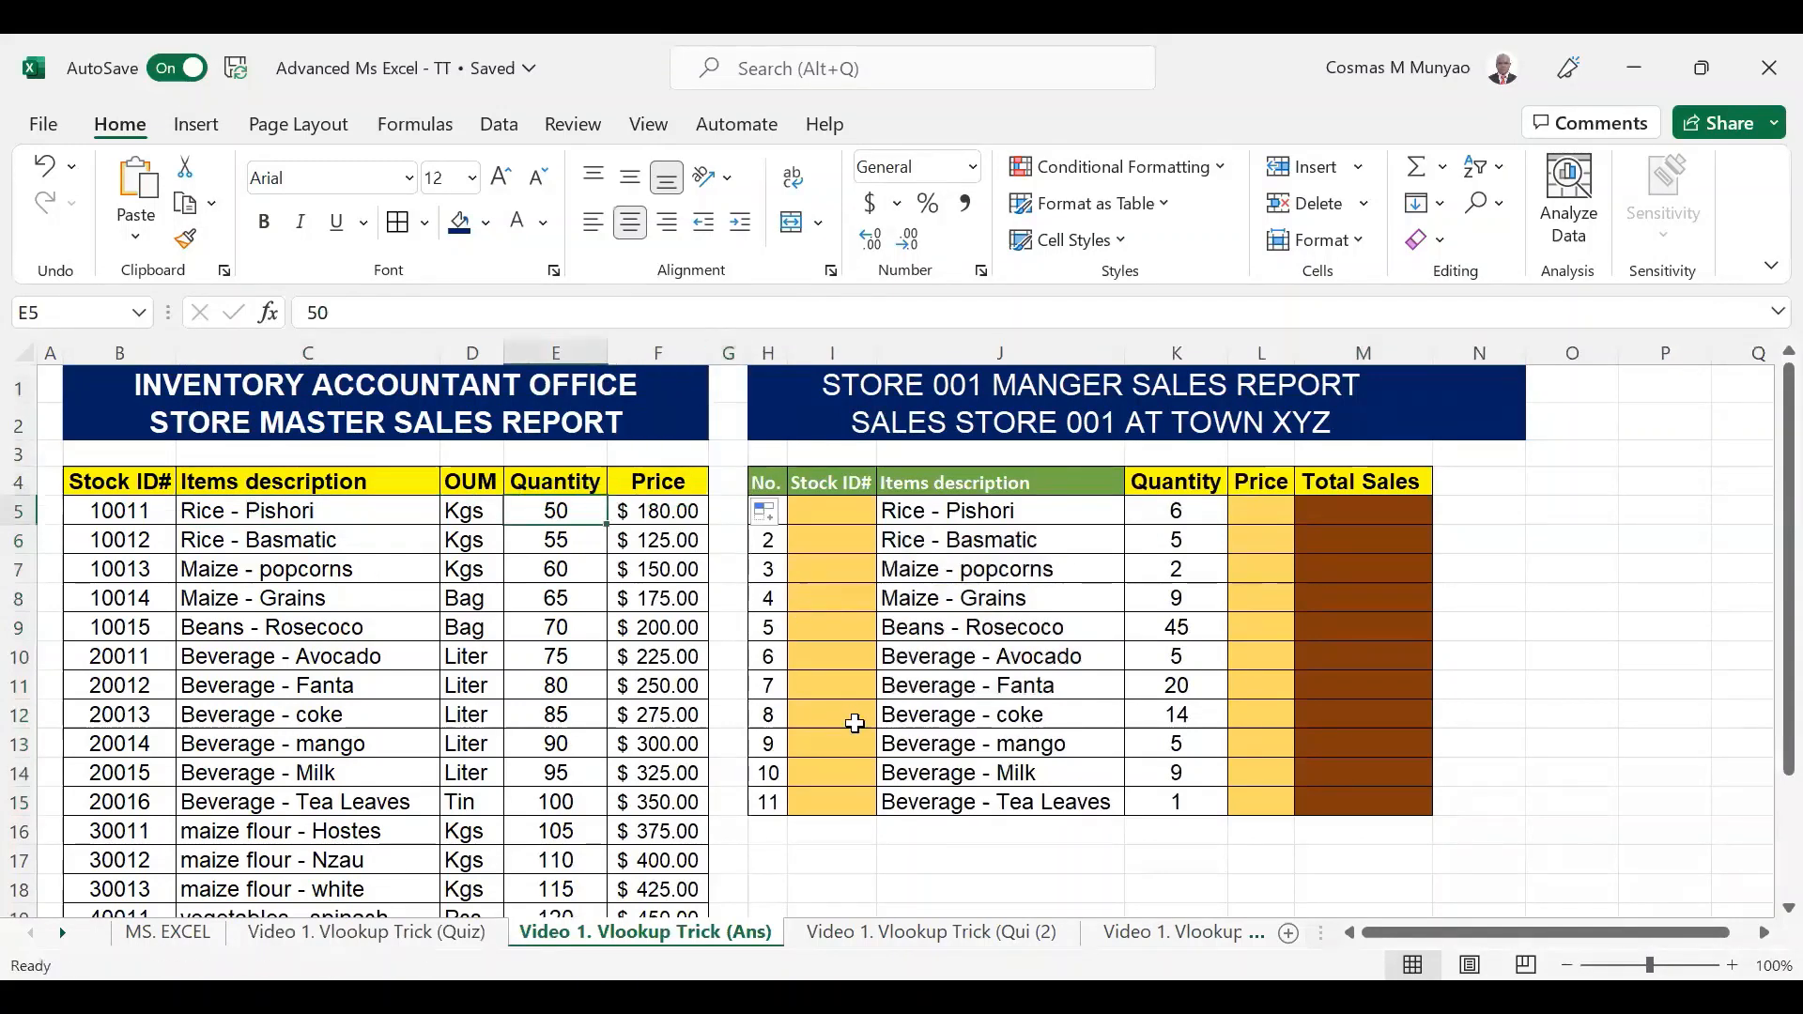
pyautogui.click(321, 516)
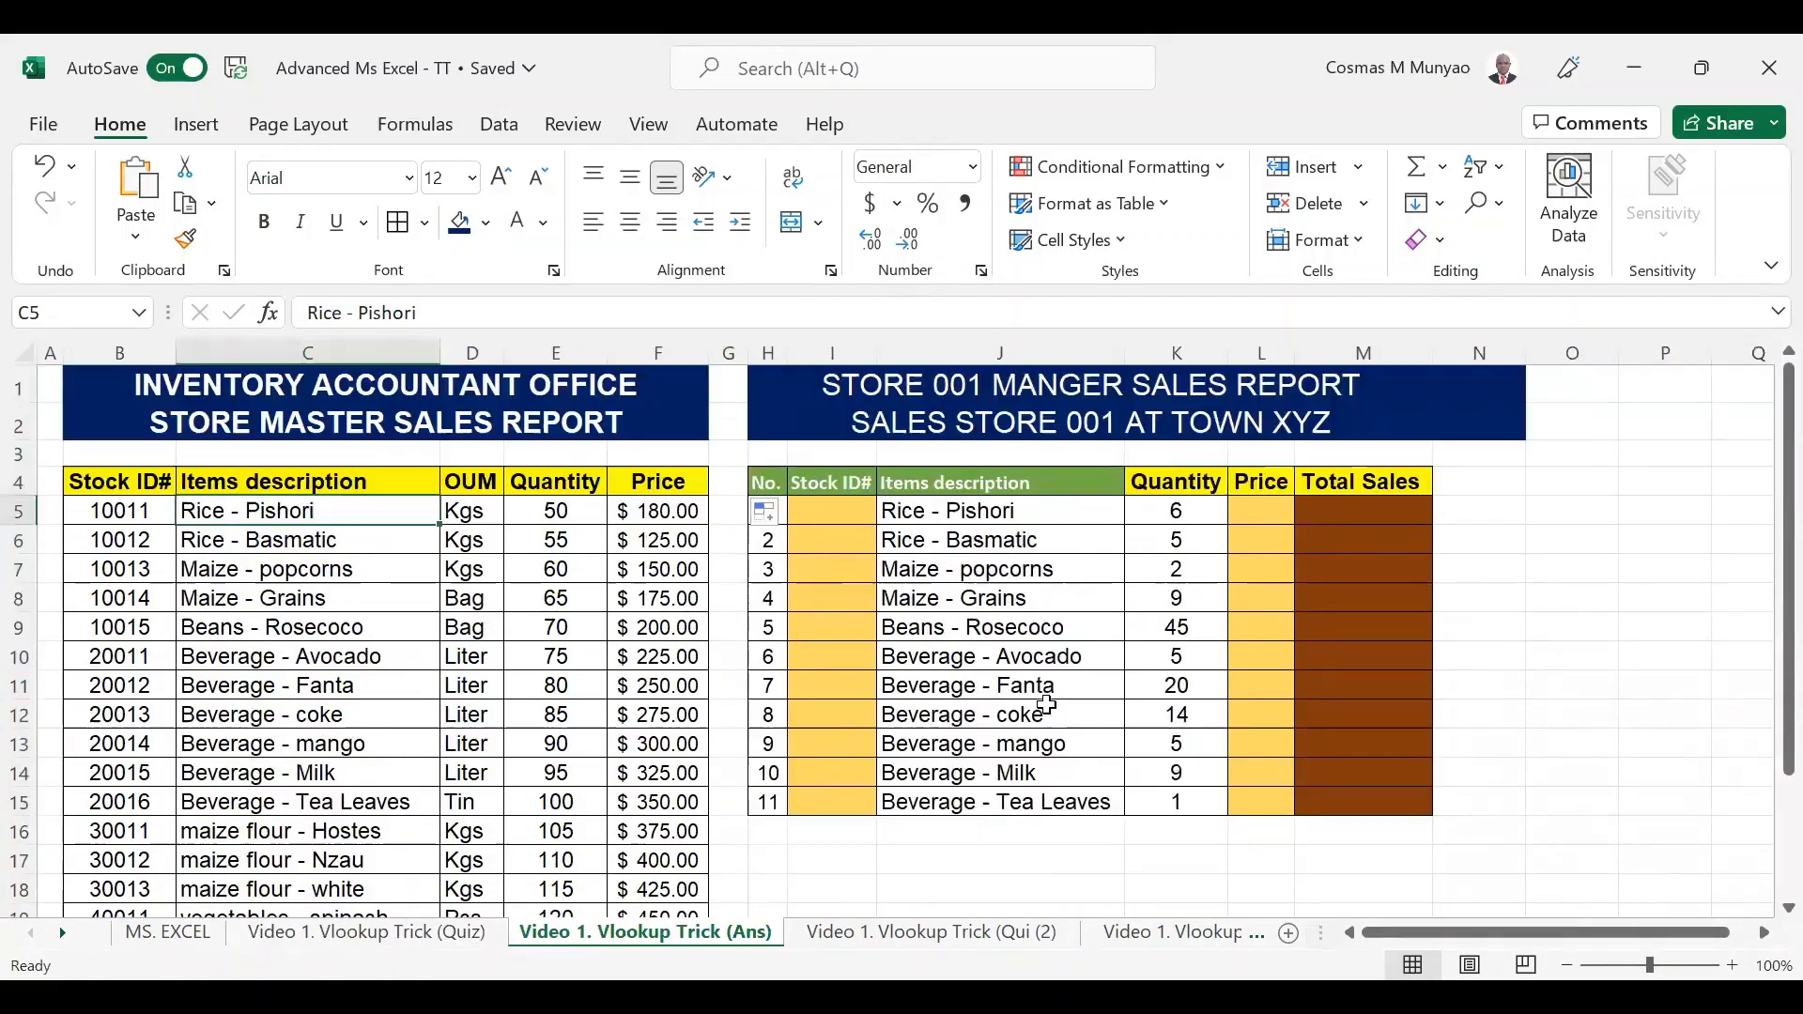
pyautogui.click(315, 569)
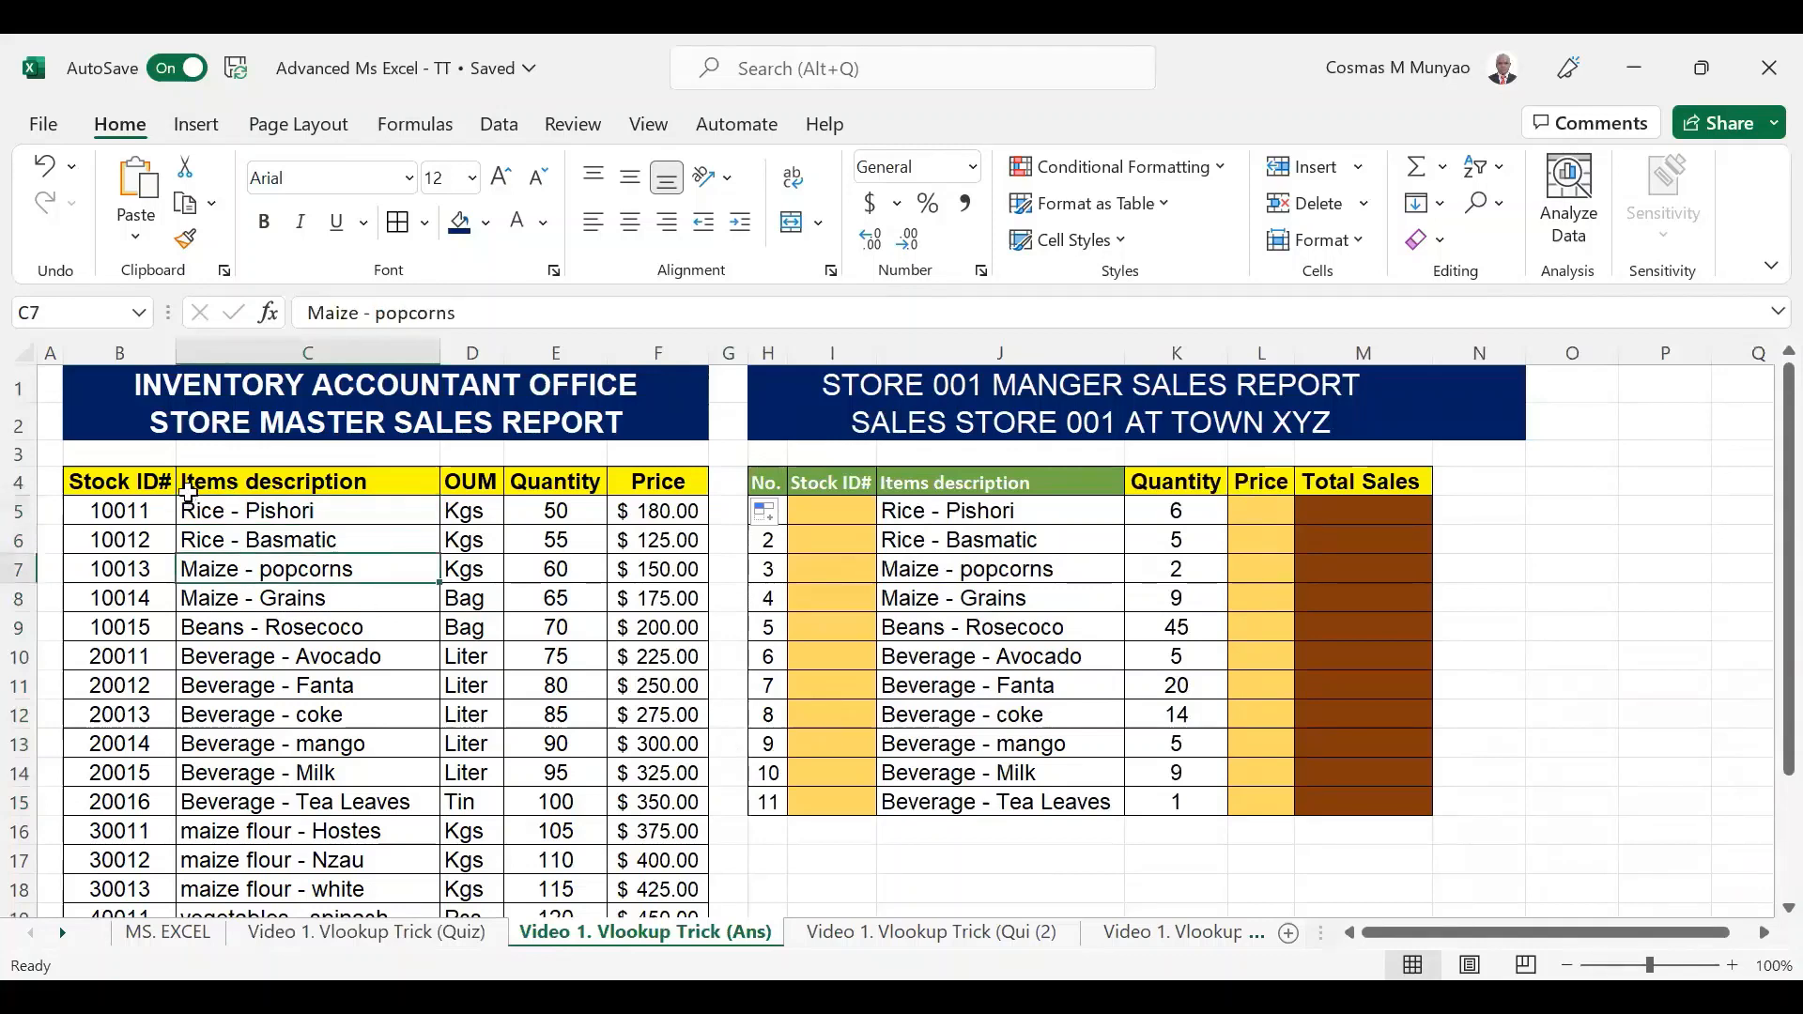
# Reduce the height of blank row 3 between the titles and the table headers.
pyautogui.click(245, 481)
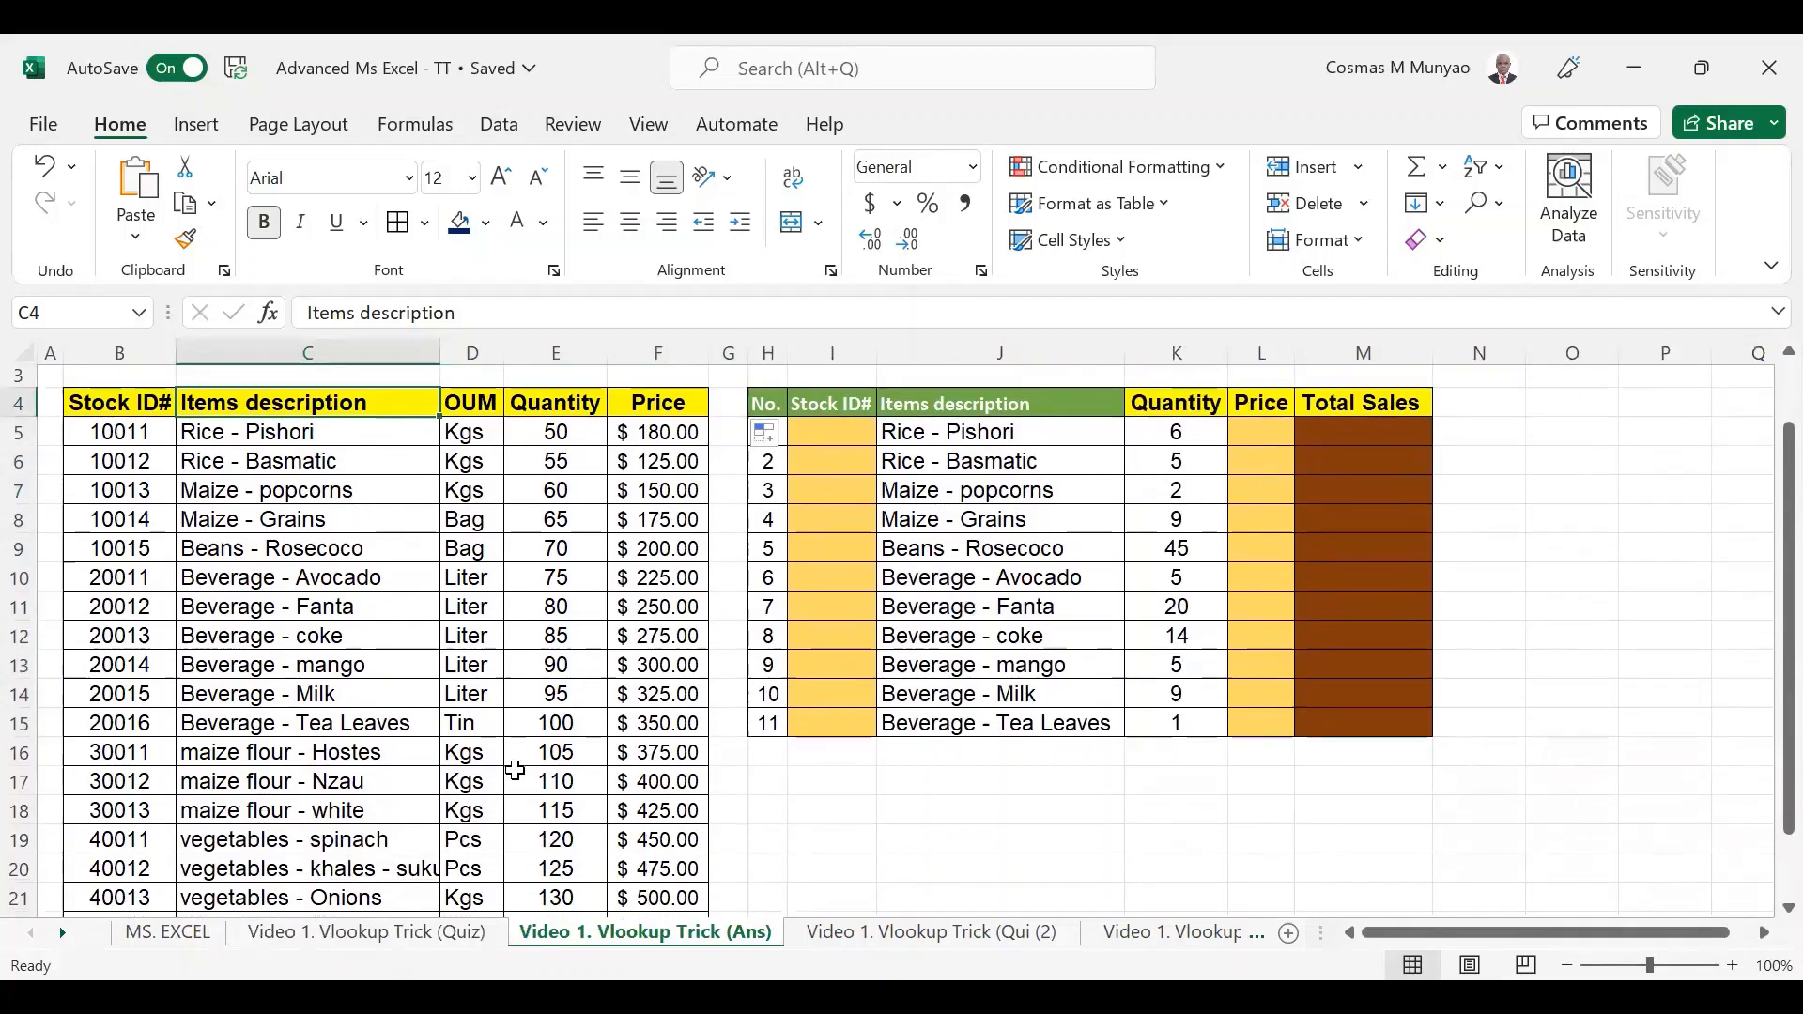
pyautogui.scroll(-1, 514, 768)
pyautogui.scroll(1, 489, 757)
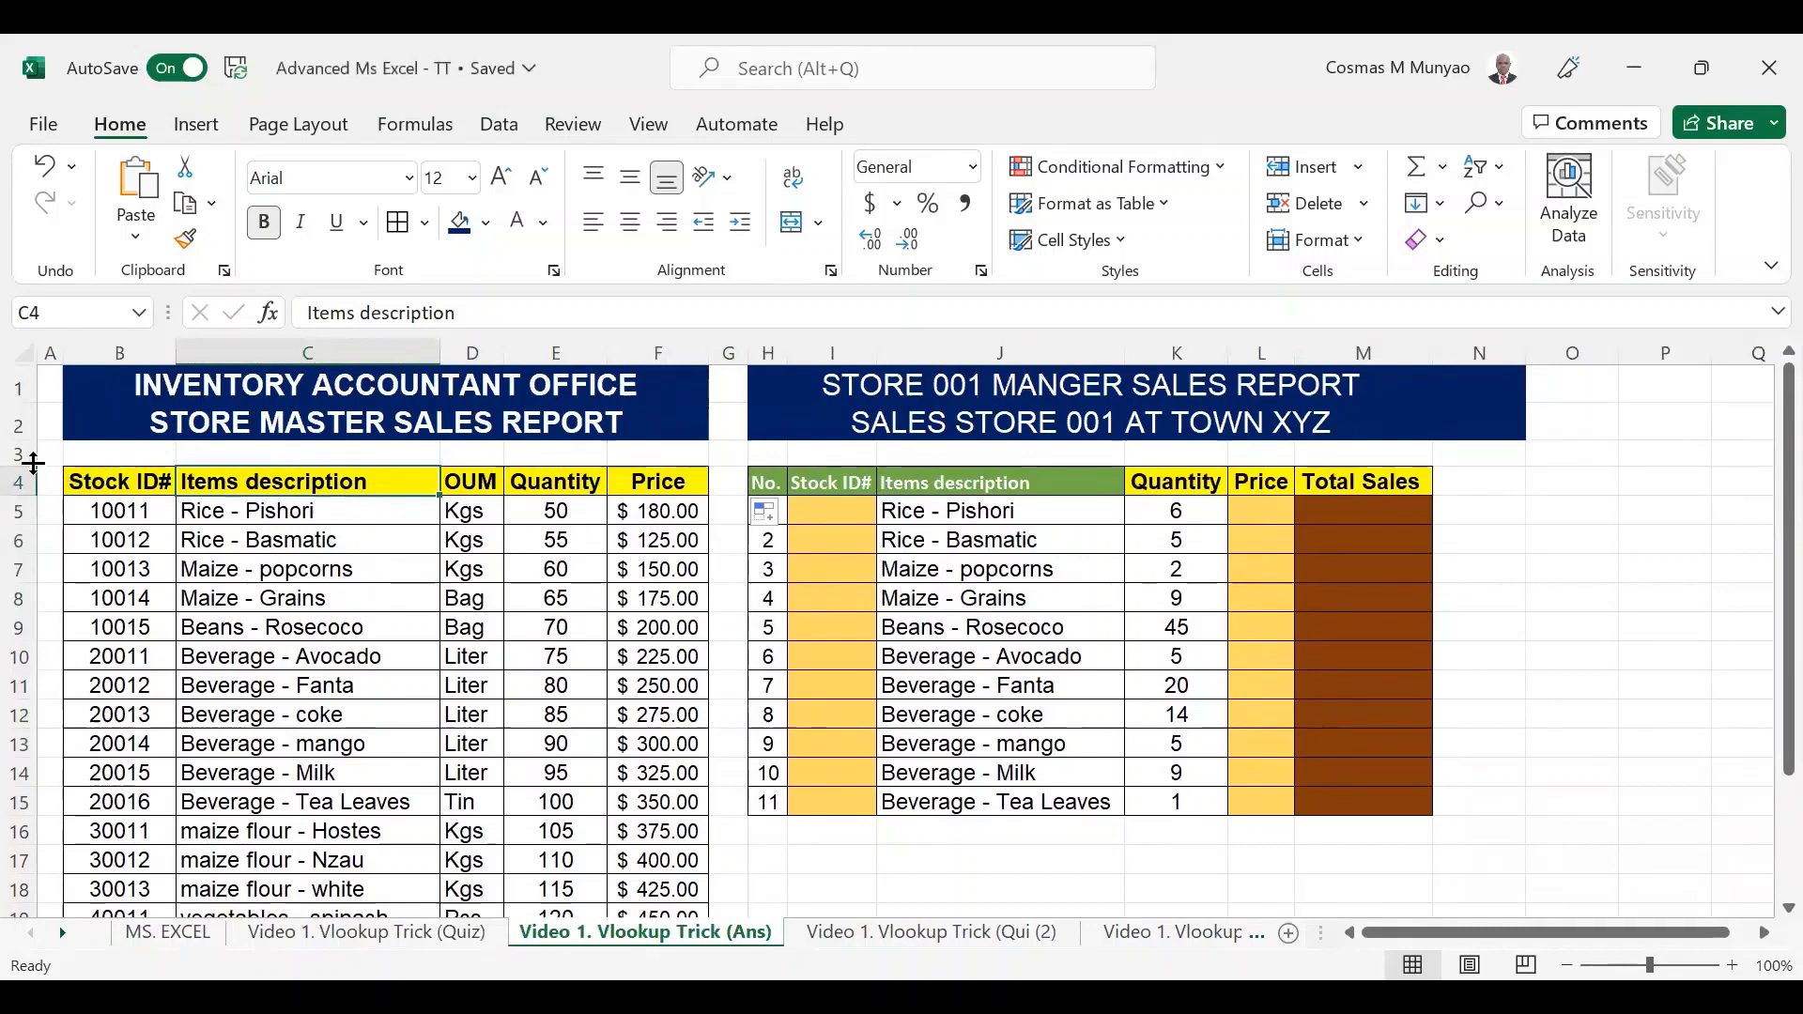
pyautogui.moveTo(34, 463); pyautogui.dragTo(30, 451)
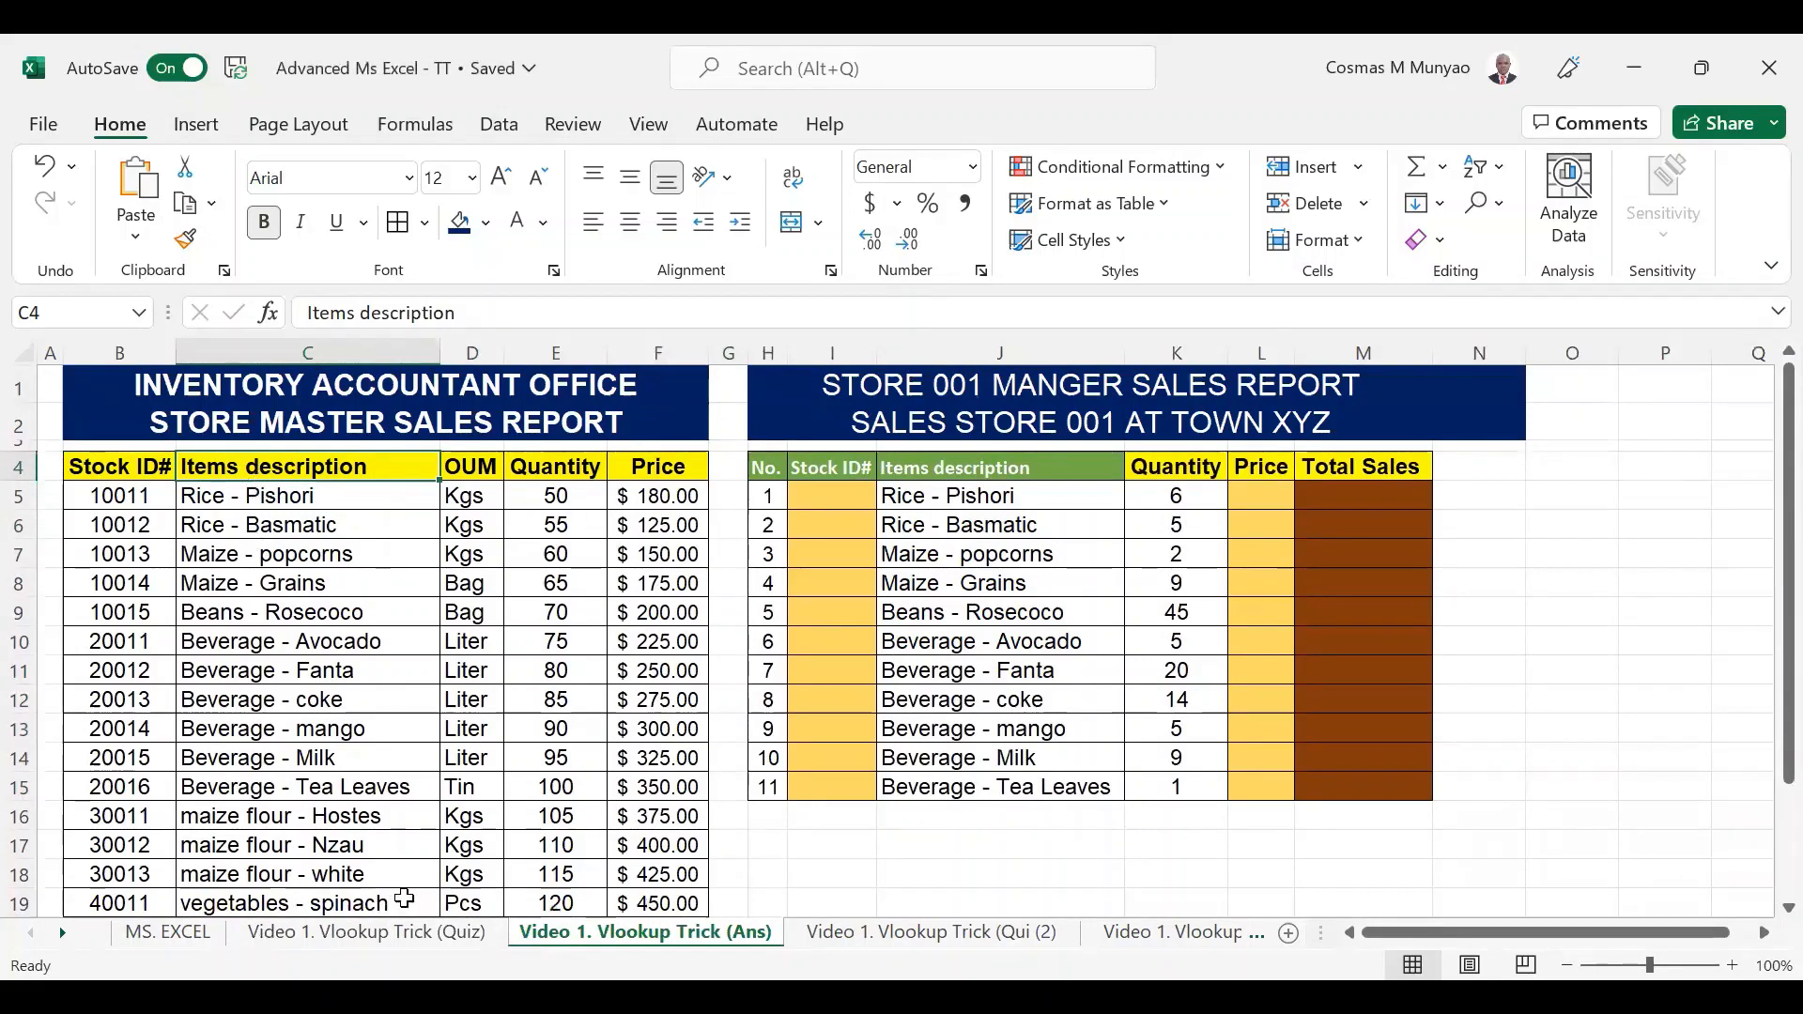
# On the Video 1. Vlookup Trick (Quiz) sheet, highlight title and header rows 1 to 4 as the area to freeze.
pyautogui.click(411, 939)
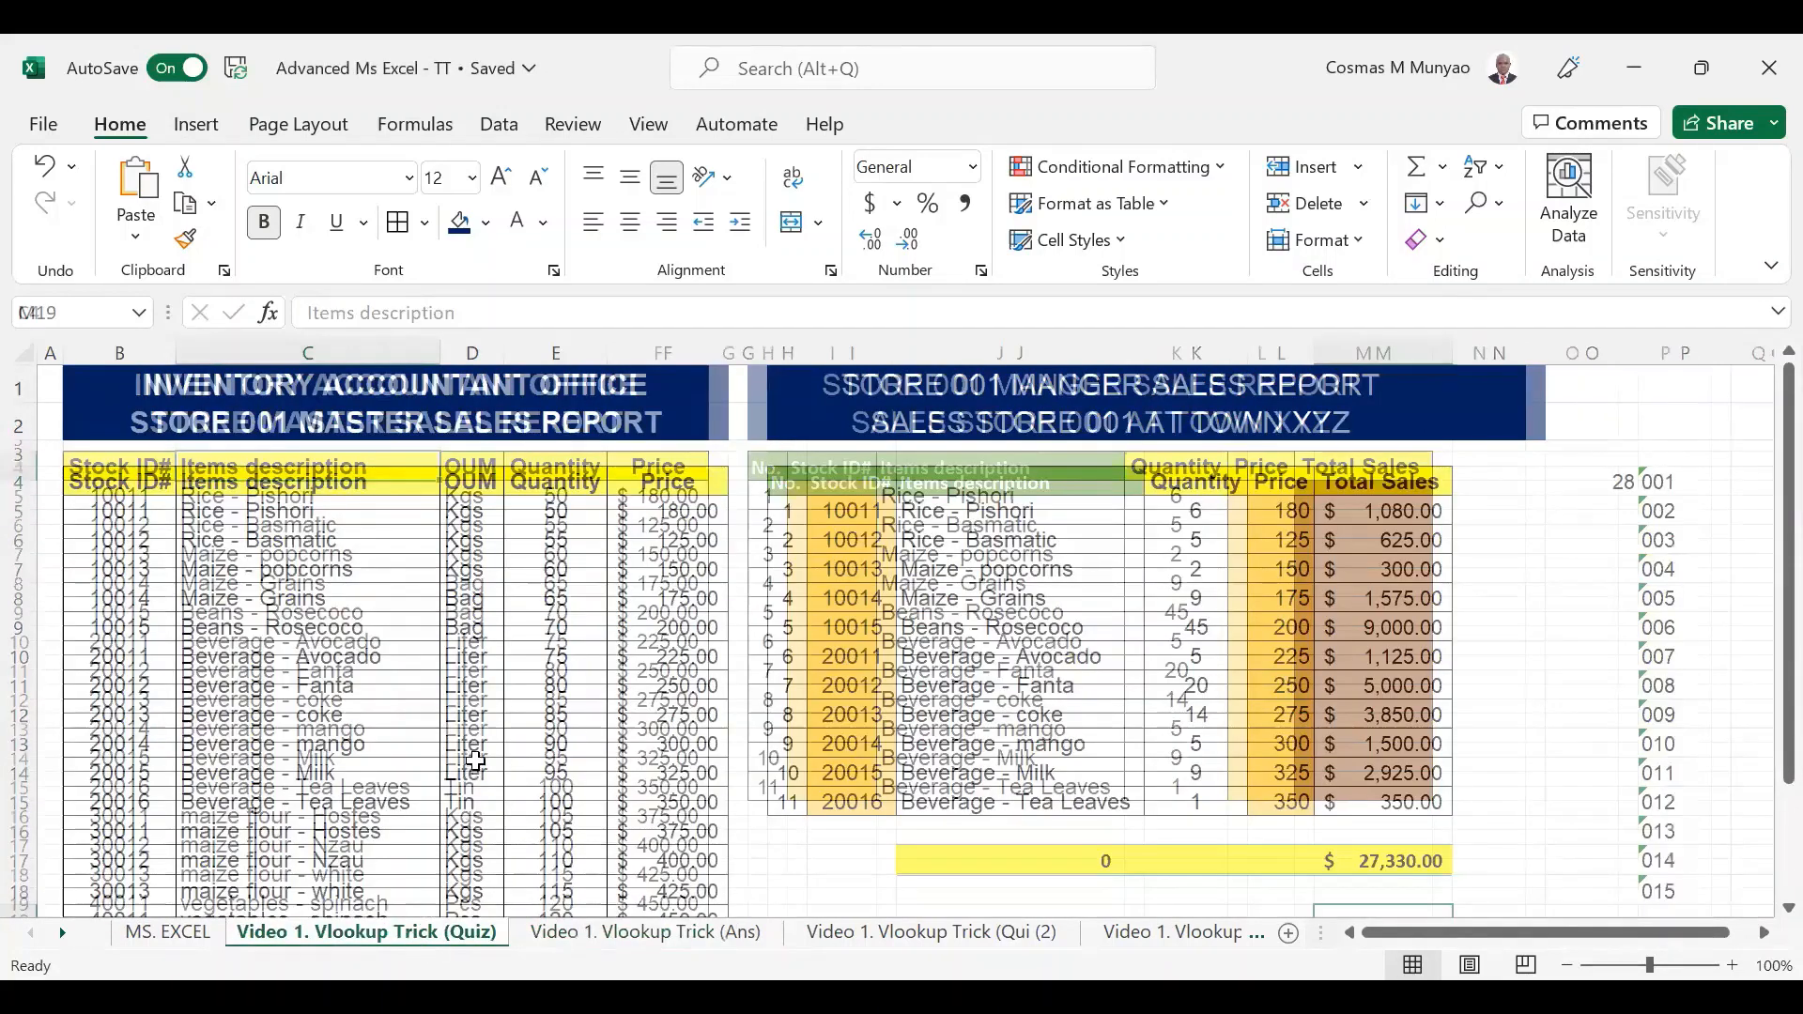
pyautogui.click(261, 480)
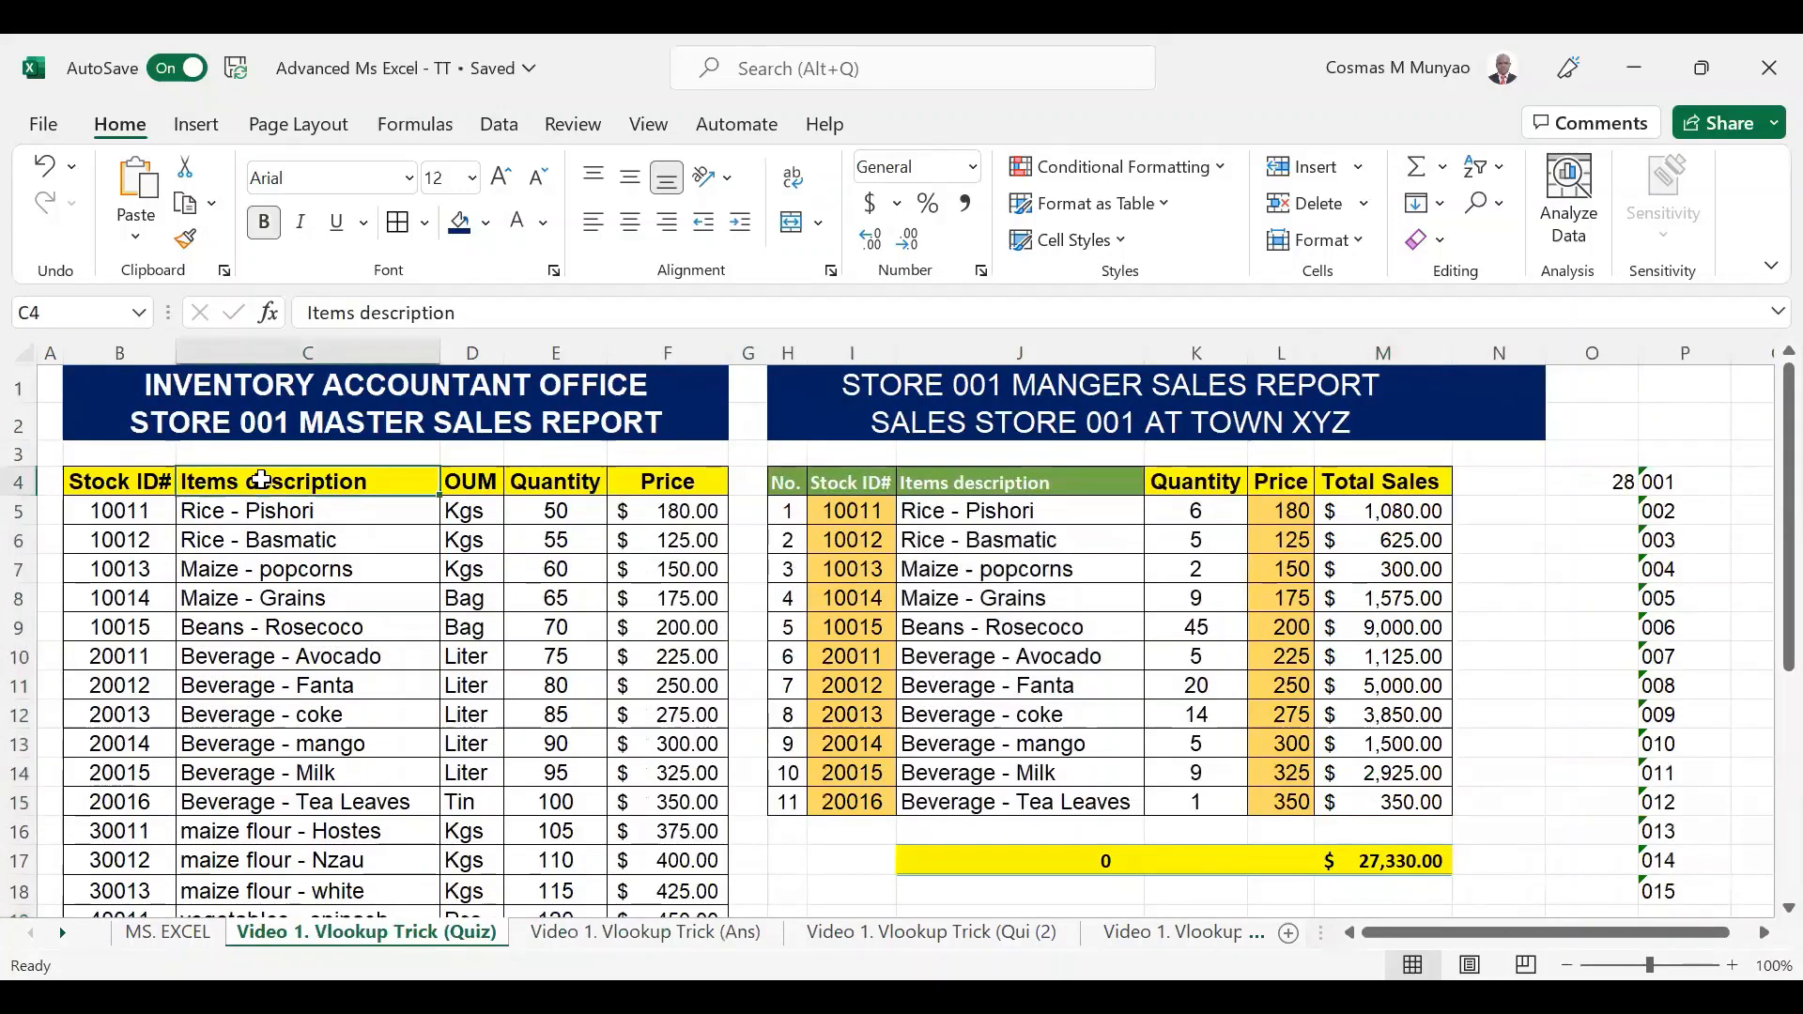
pyautogui.click(216, 518)
pyautogui.click(98, 522)
pyautogui.click(220, 509)
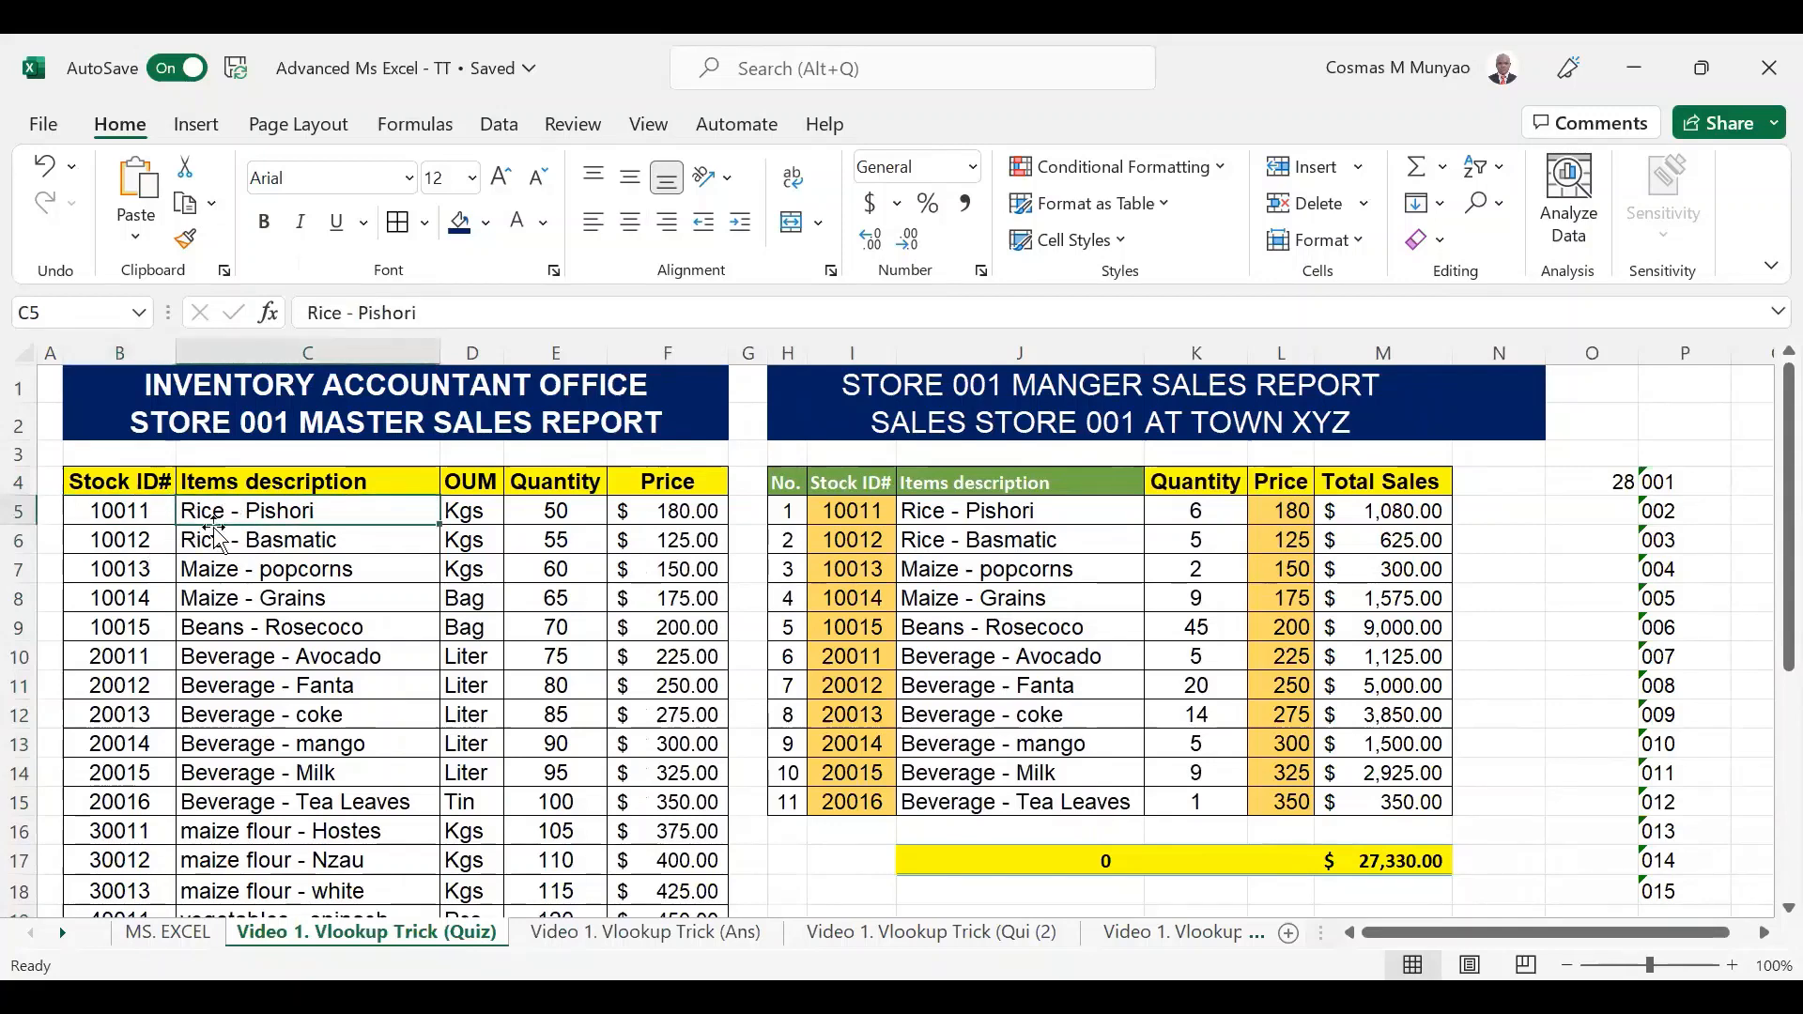
pyautogui.moveTo(252, 483); pyautogui.dragTo(171, 455)
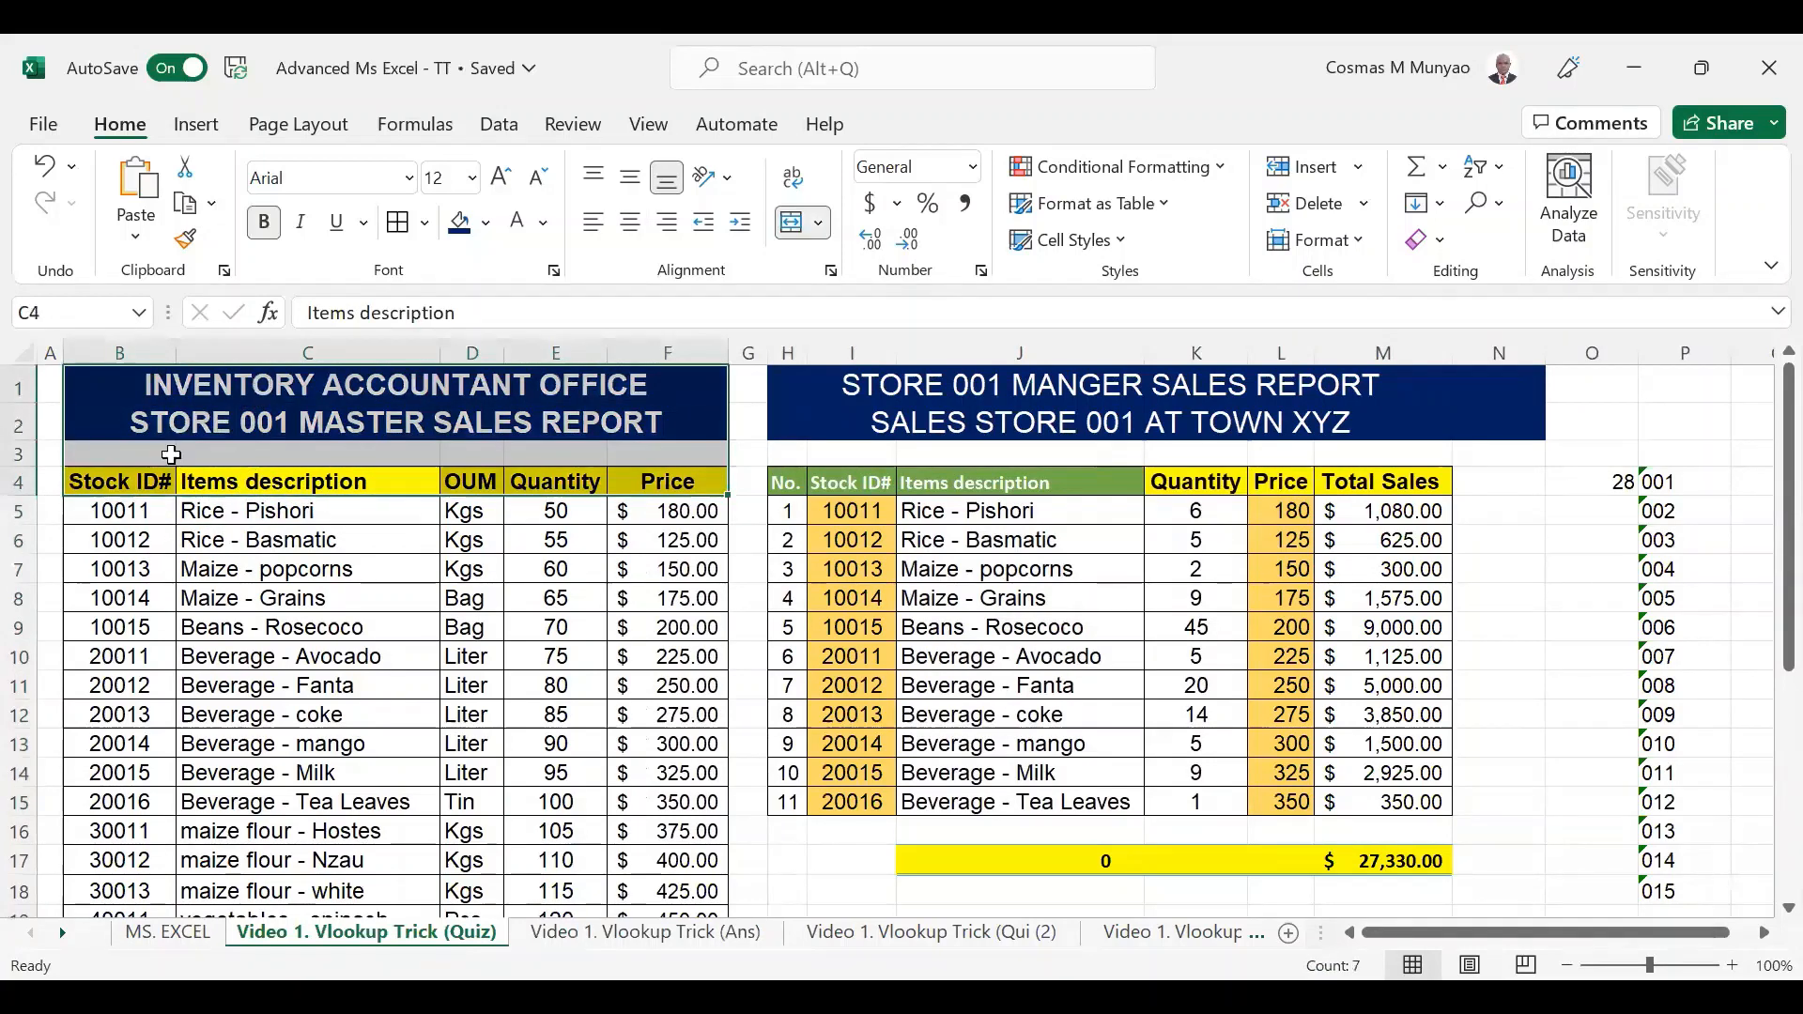
pyautogui.moveTo(28, 484); pyautogui.dragTo(60, 362)
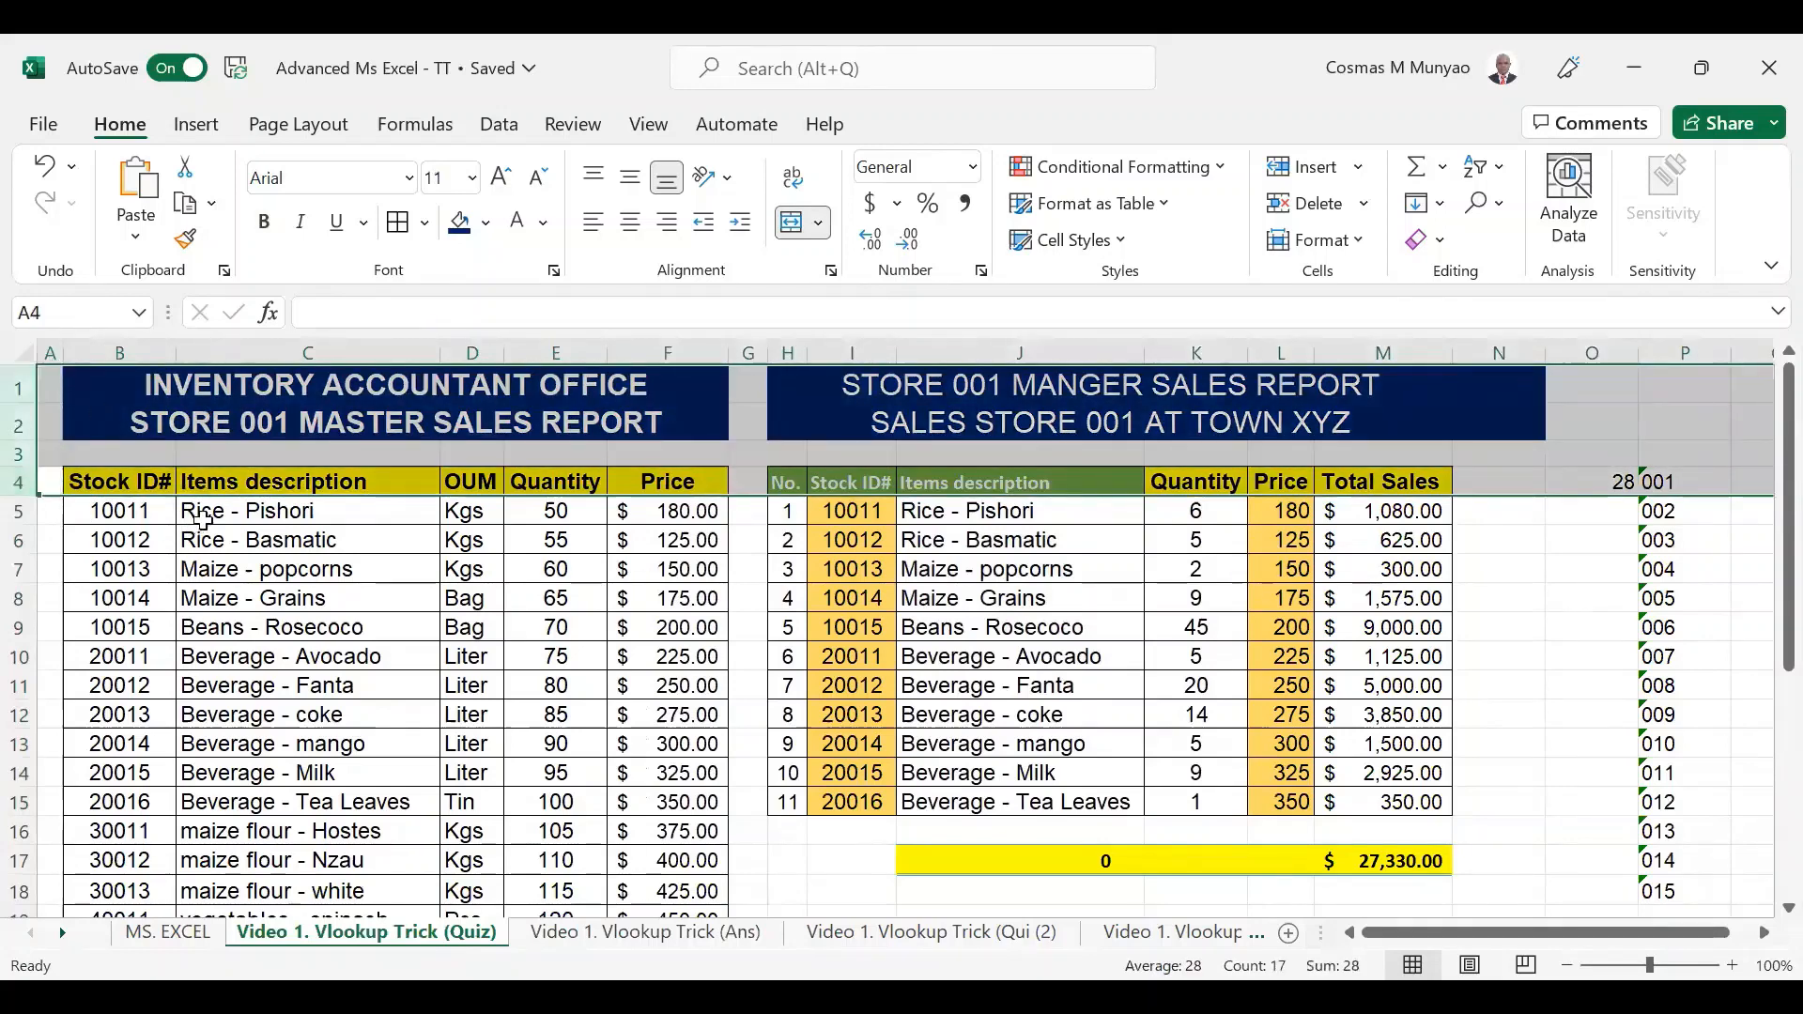
# Freeze the panes at C5 on the Quiz sheet and check the frozen headers against the lower inventory rows.
pyautogui.moveTo(207, 512)
pyautogui.mouseDown()
pyautogui.moveTo(554, 512)
pyautogui.moveTo(161, 507)
pyautogui.moveTo(197, 509)
pyautogui.mouseUp()
pyautogui.click(42, 510)
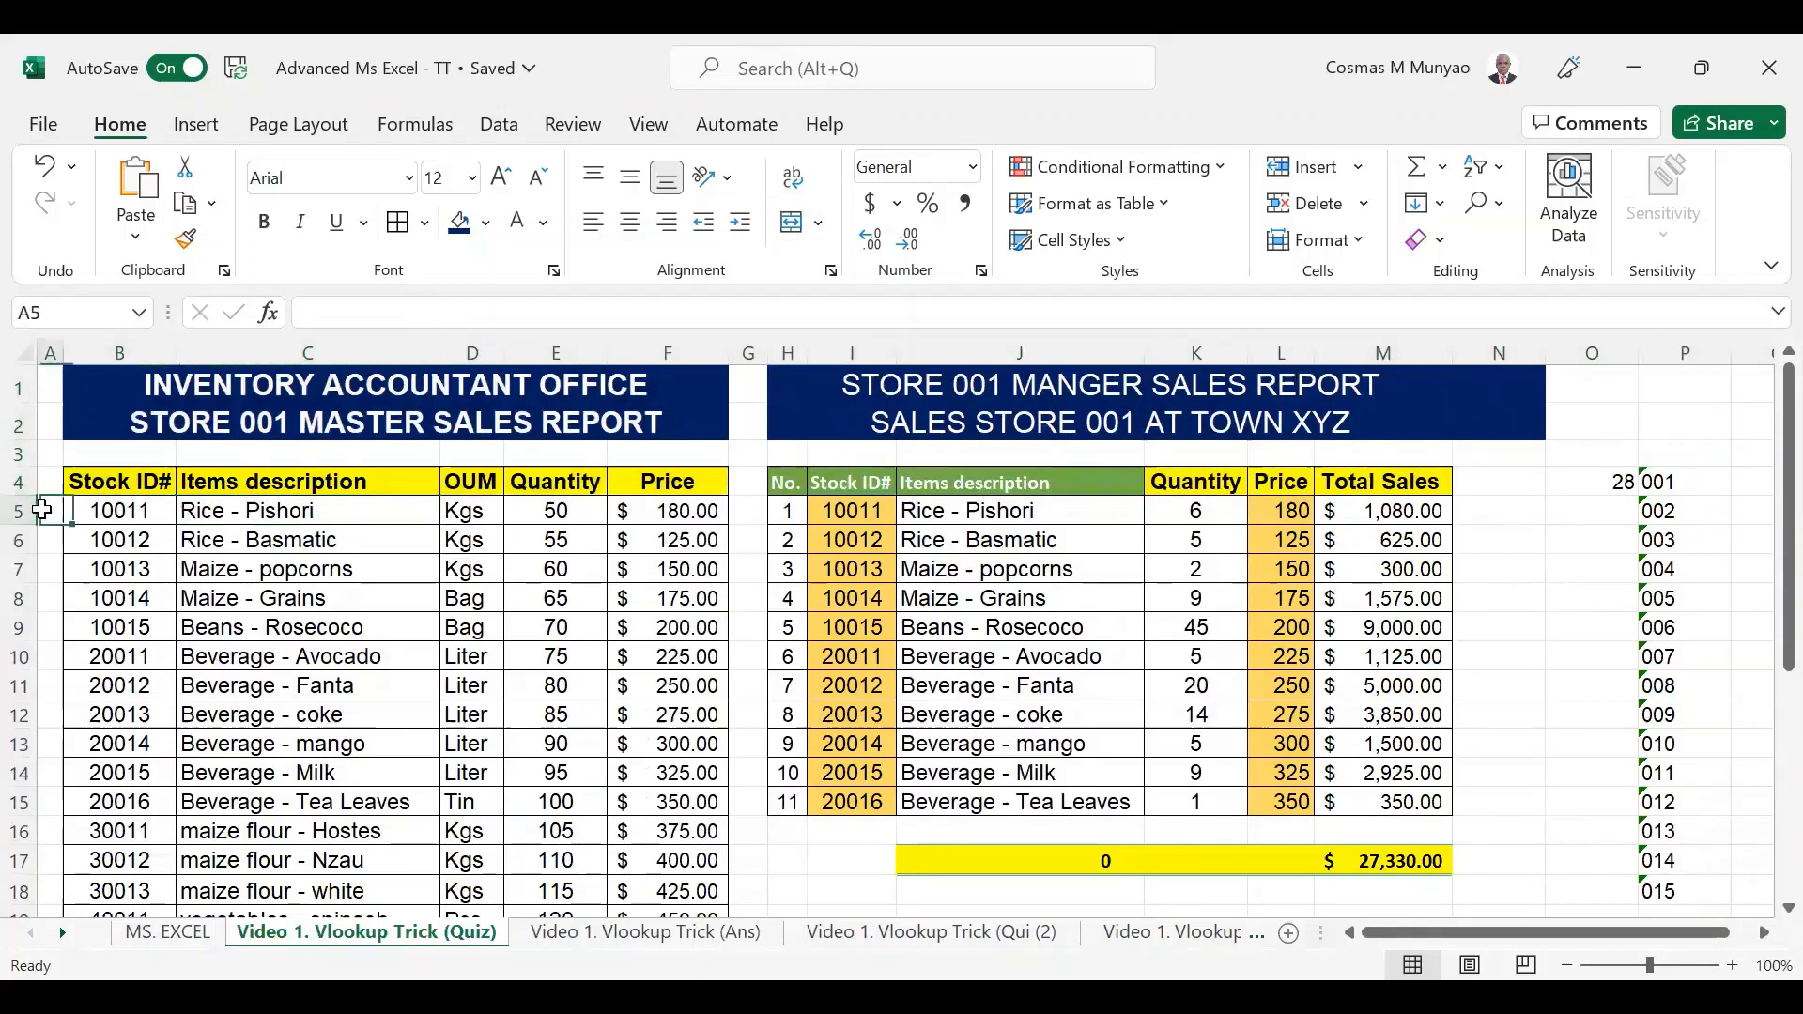
pyautogui.click(19, 509)
pyautogui.click(285, 512)
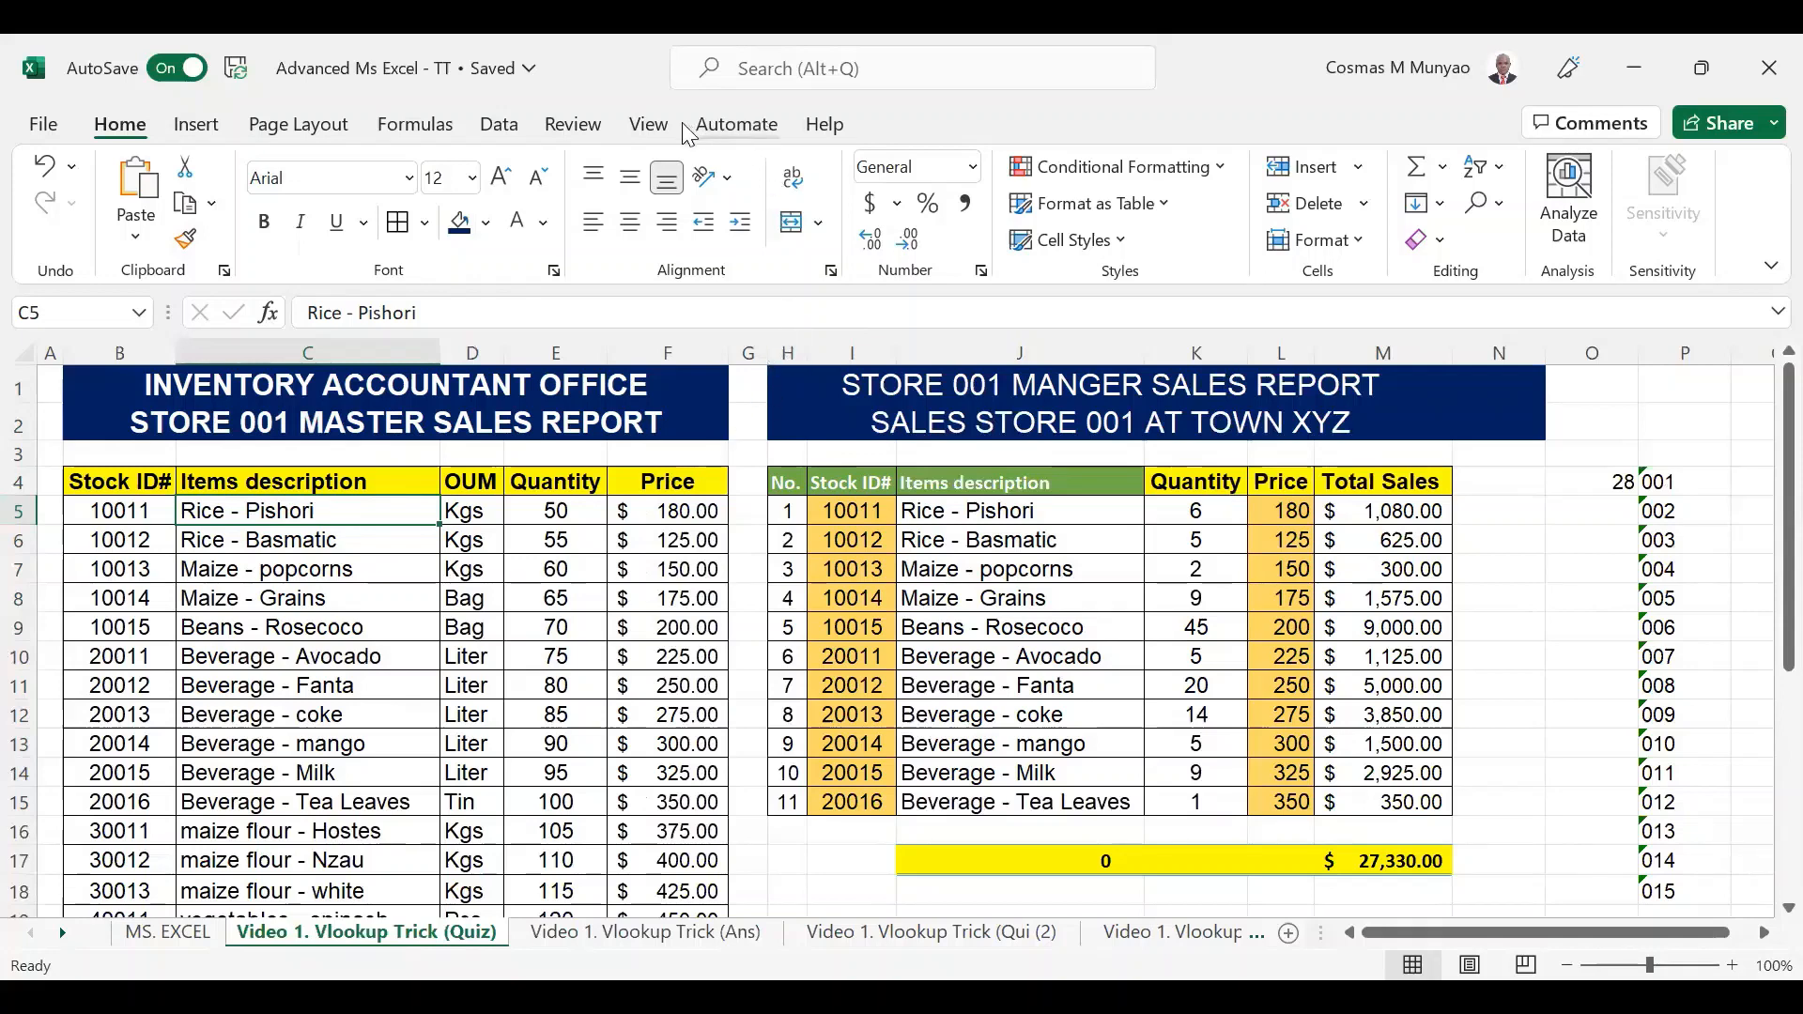
pyautogui.click(651, 127)
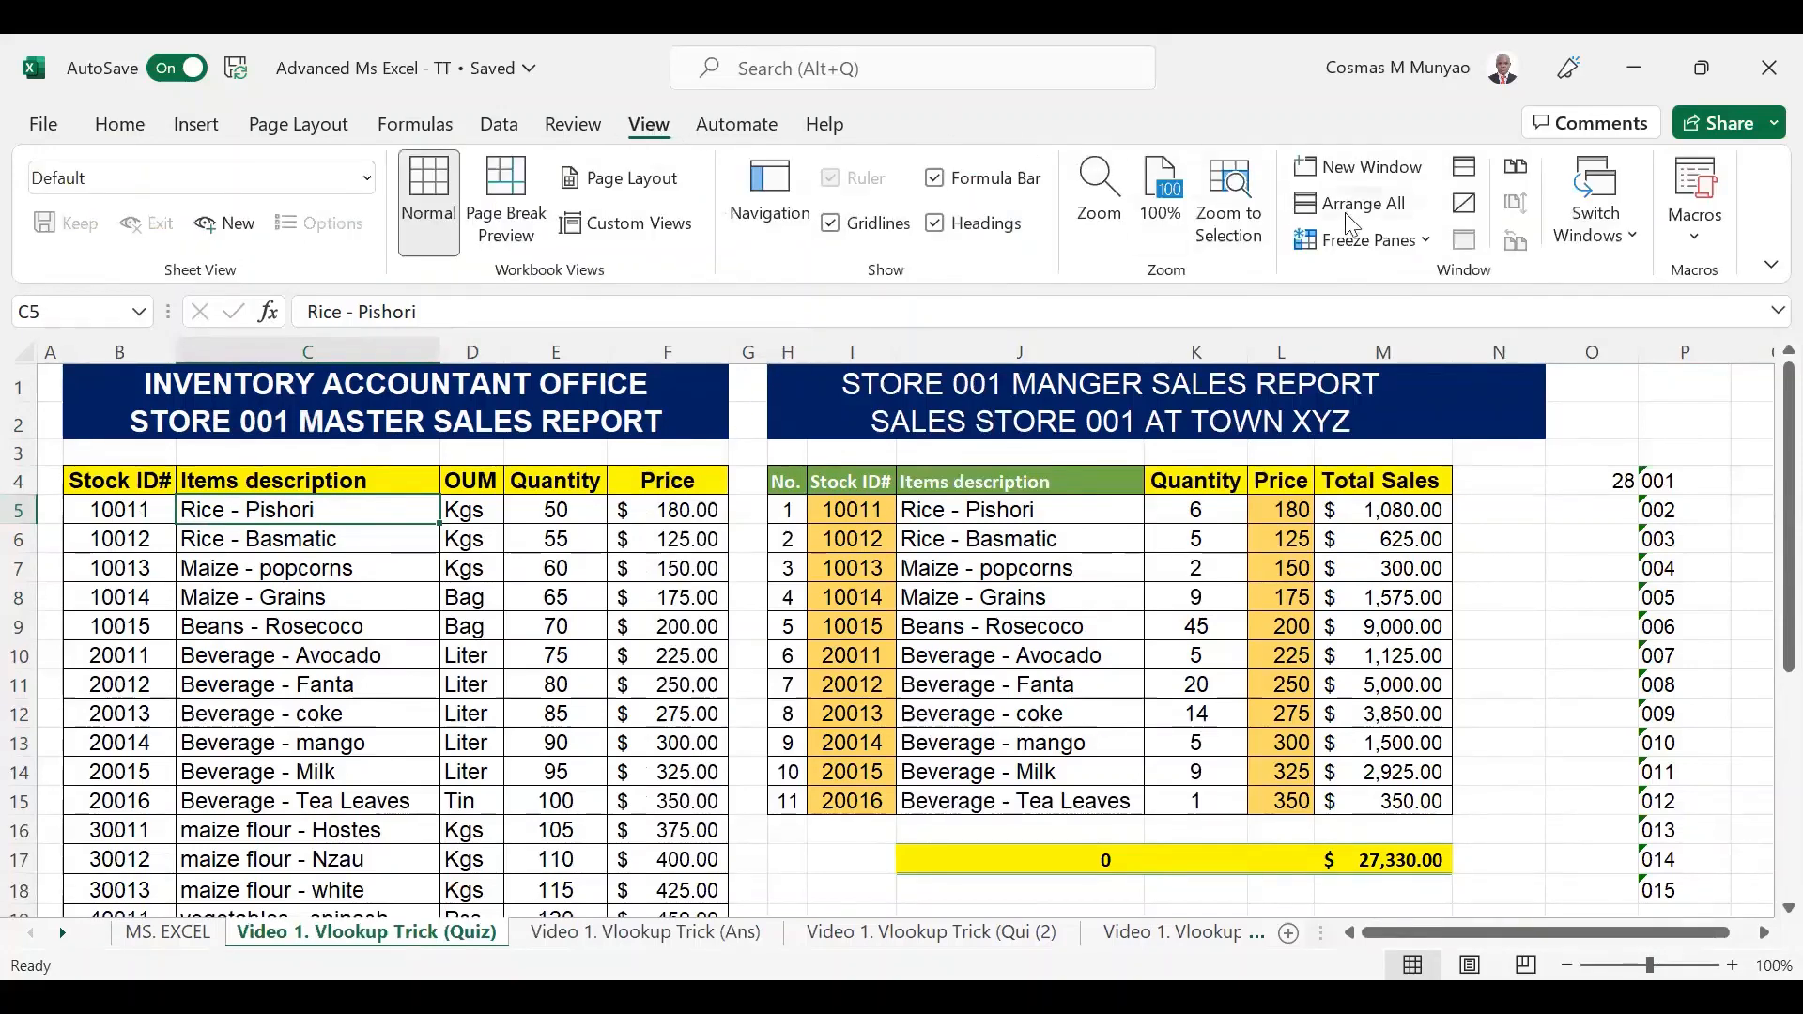
pyautogui.click(1426, 241)
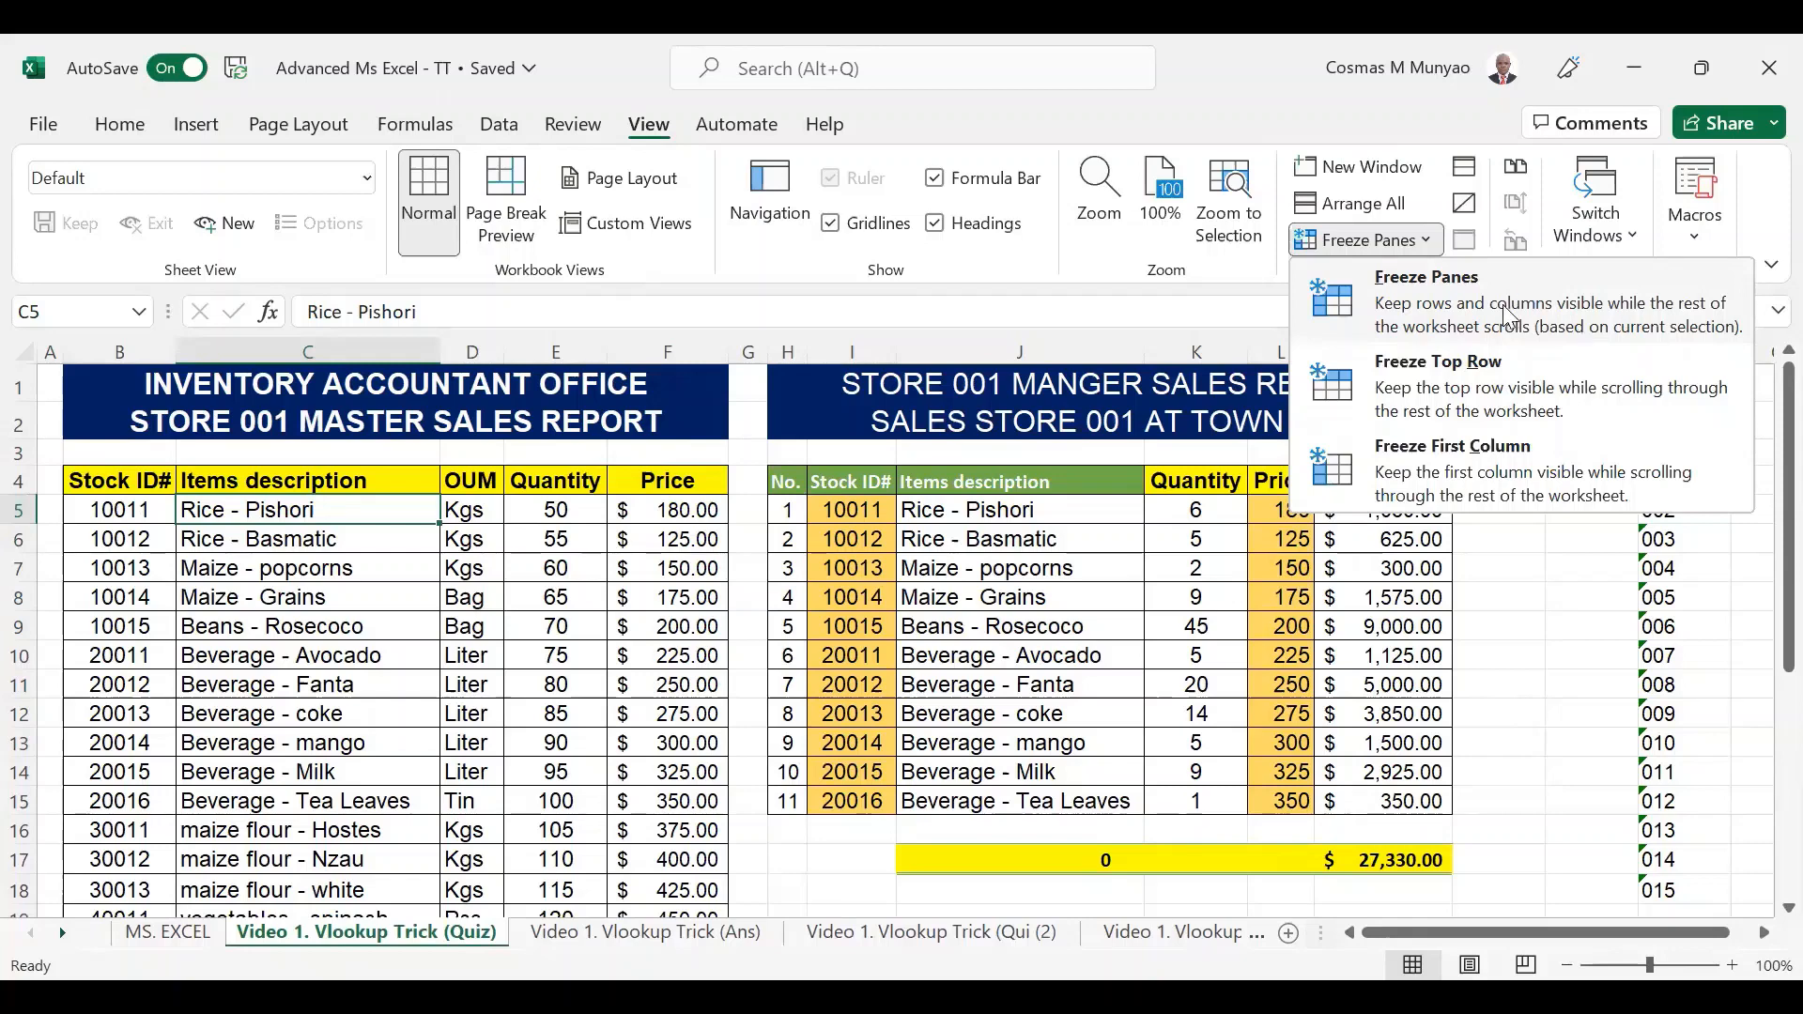
pyautogui.click(1446, 305)
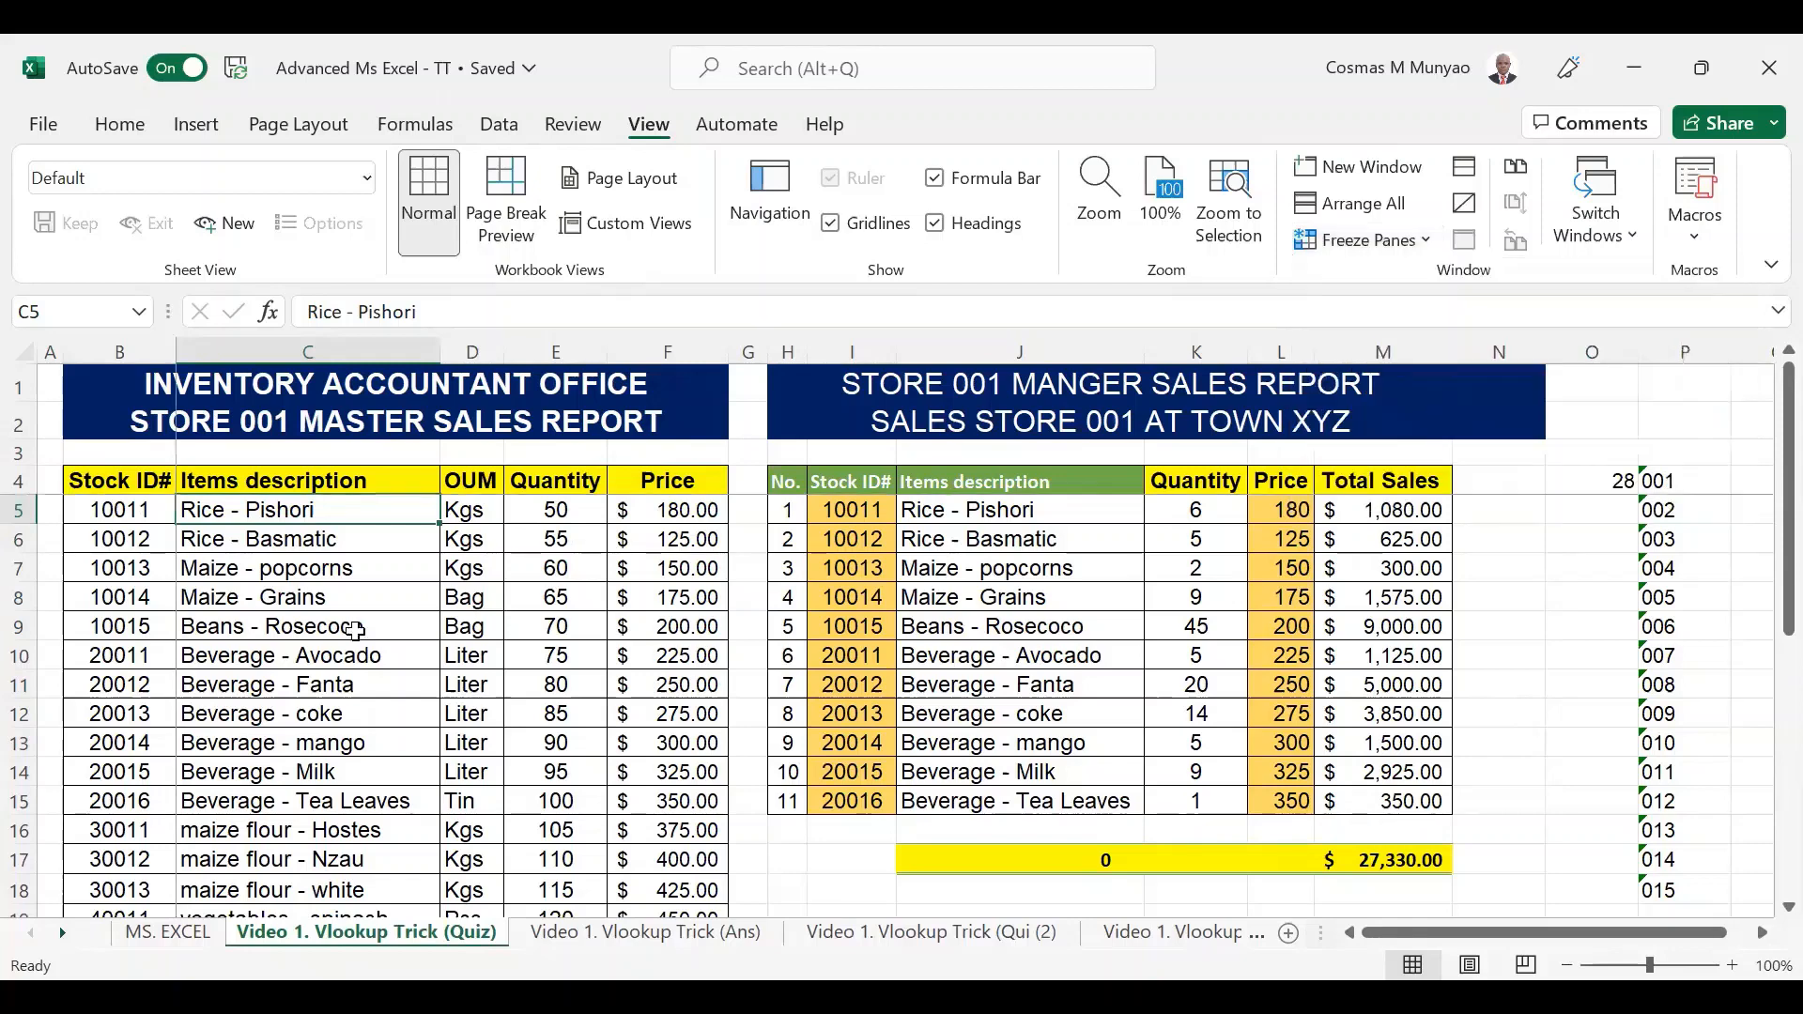
pyautogui.scroll(-2, 357, 628)
pyautogui.scroll(2, 352, 630)
pyautogui.scroll(-1, 353, 630)
pyautogui.scroll(1, 327, 606)
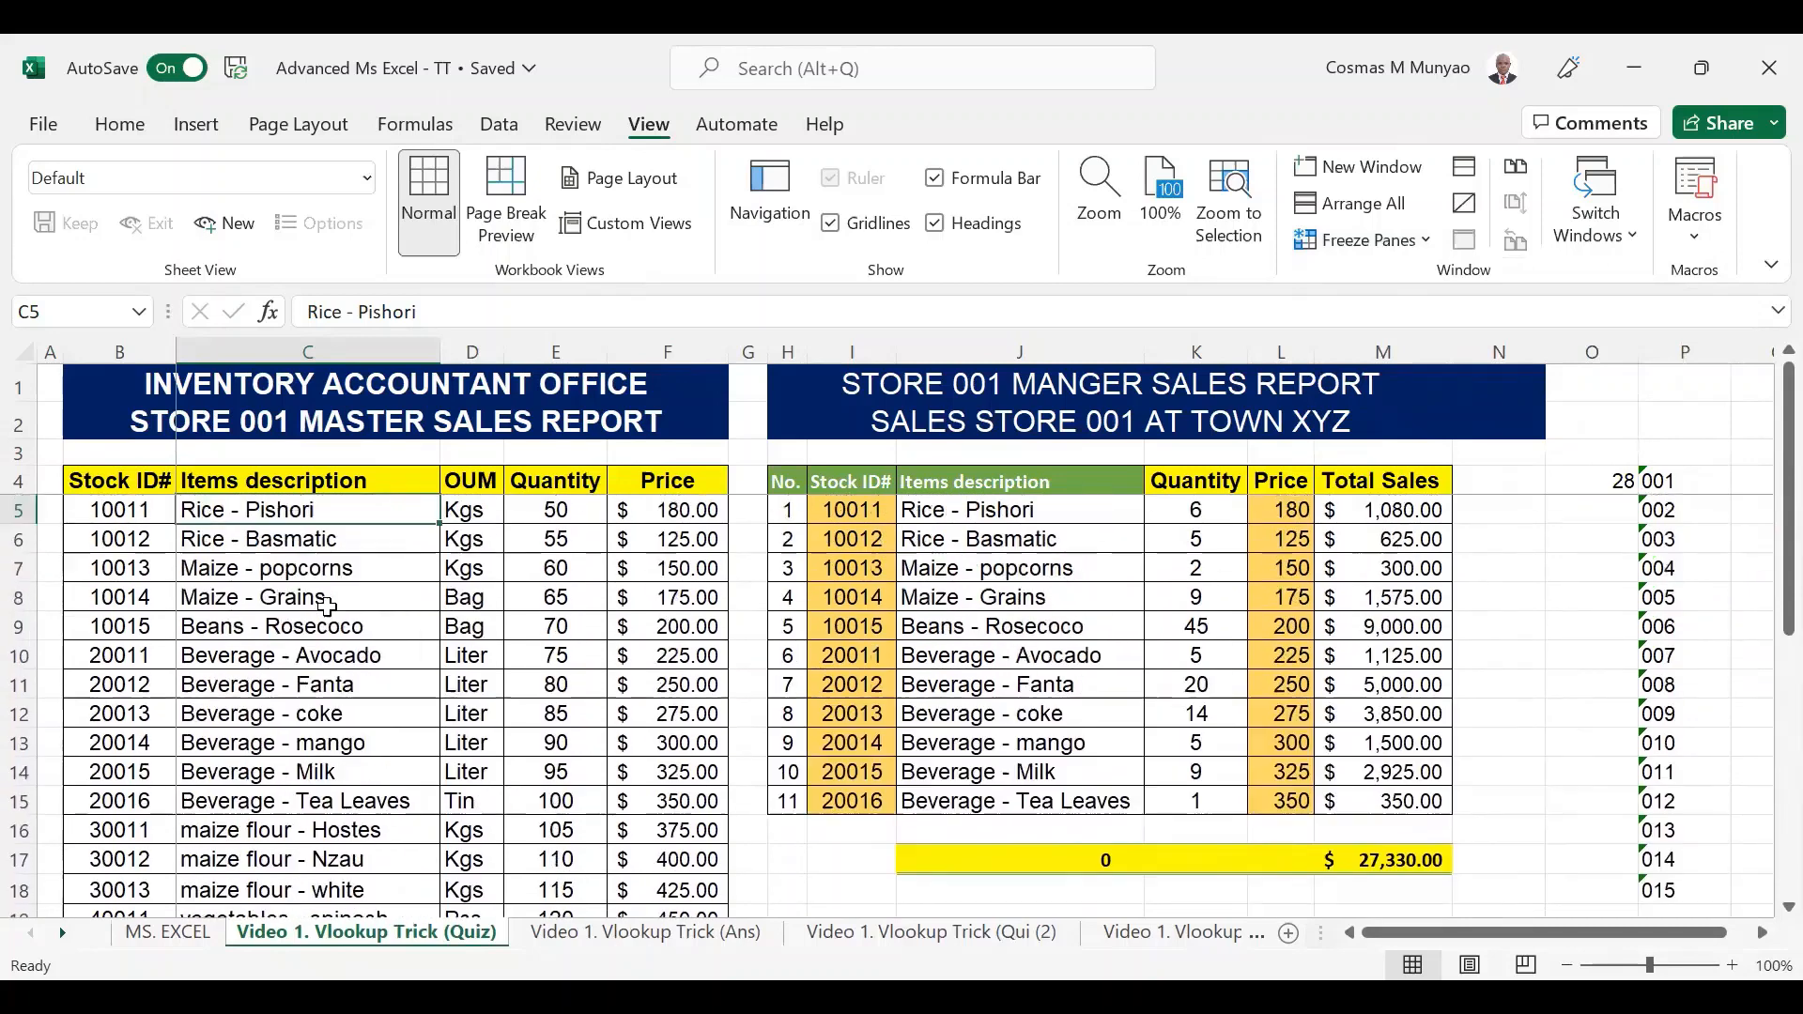
pyautogui.scroll(-6, 221, 509)
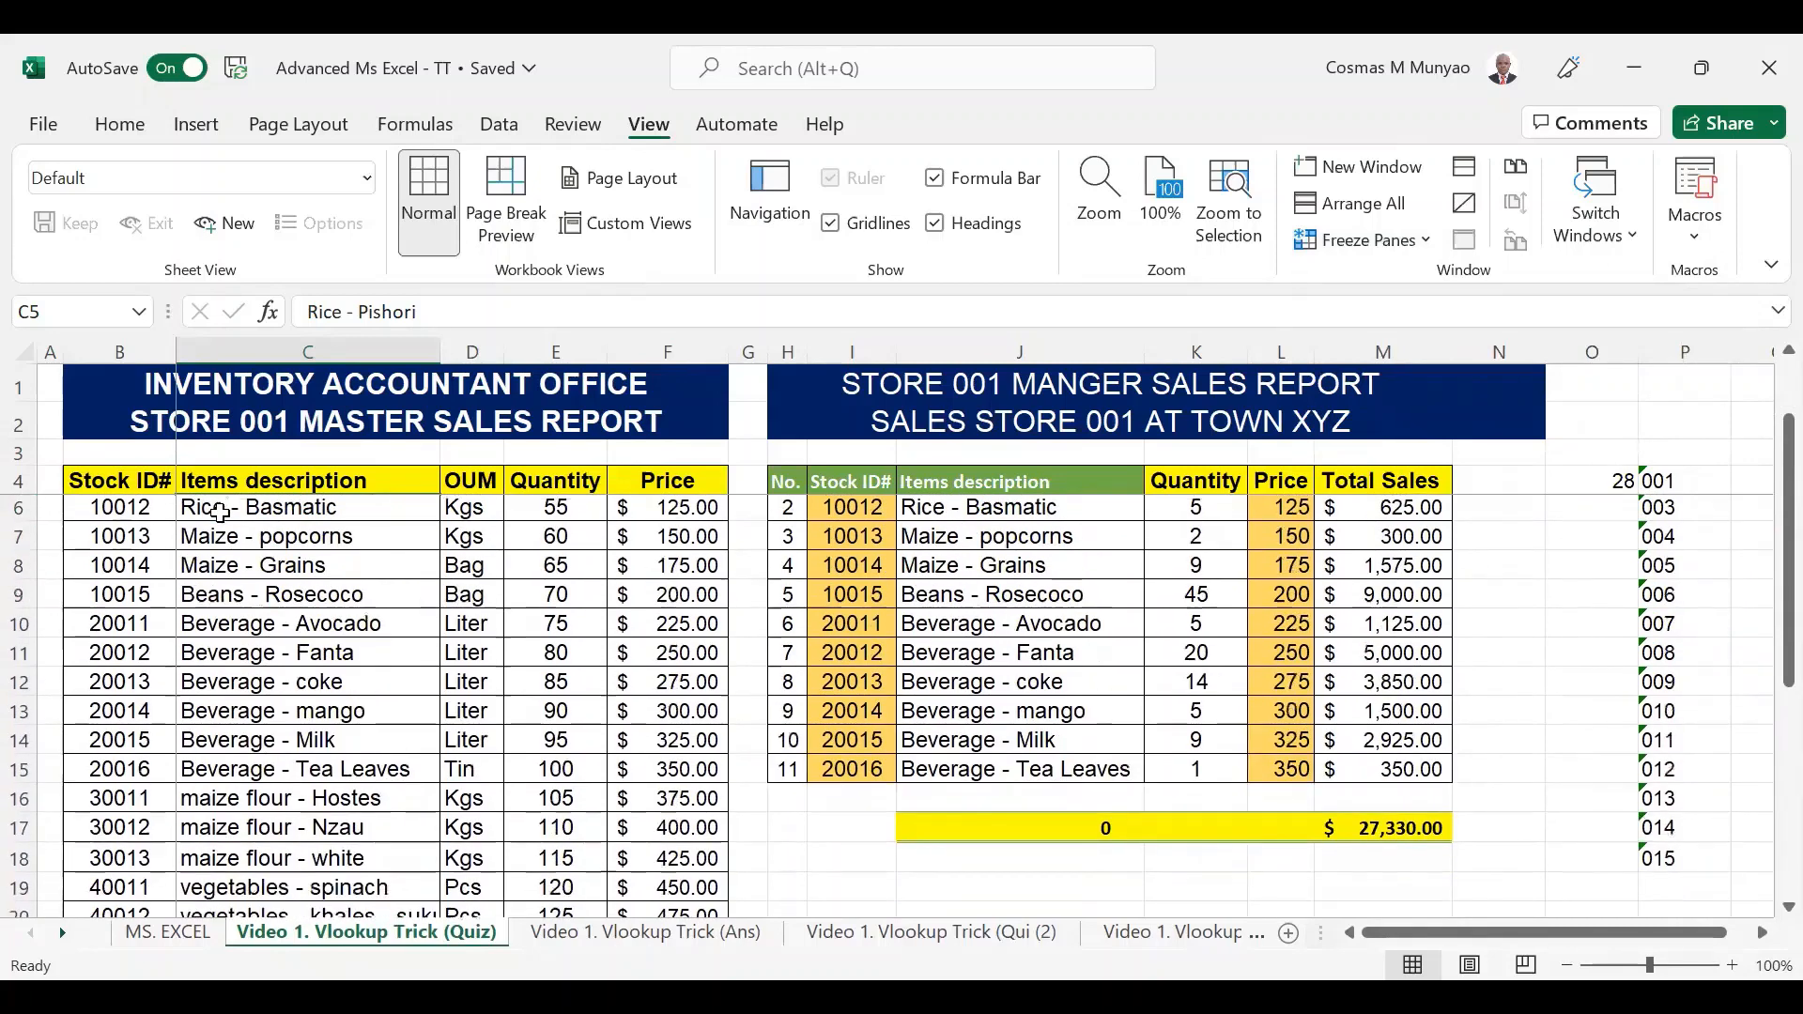
pyautogui.scroll(6, 225, 505)
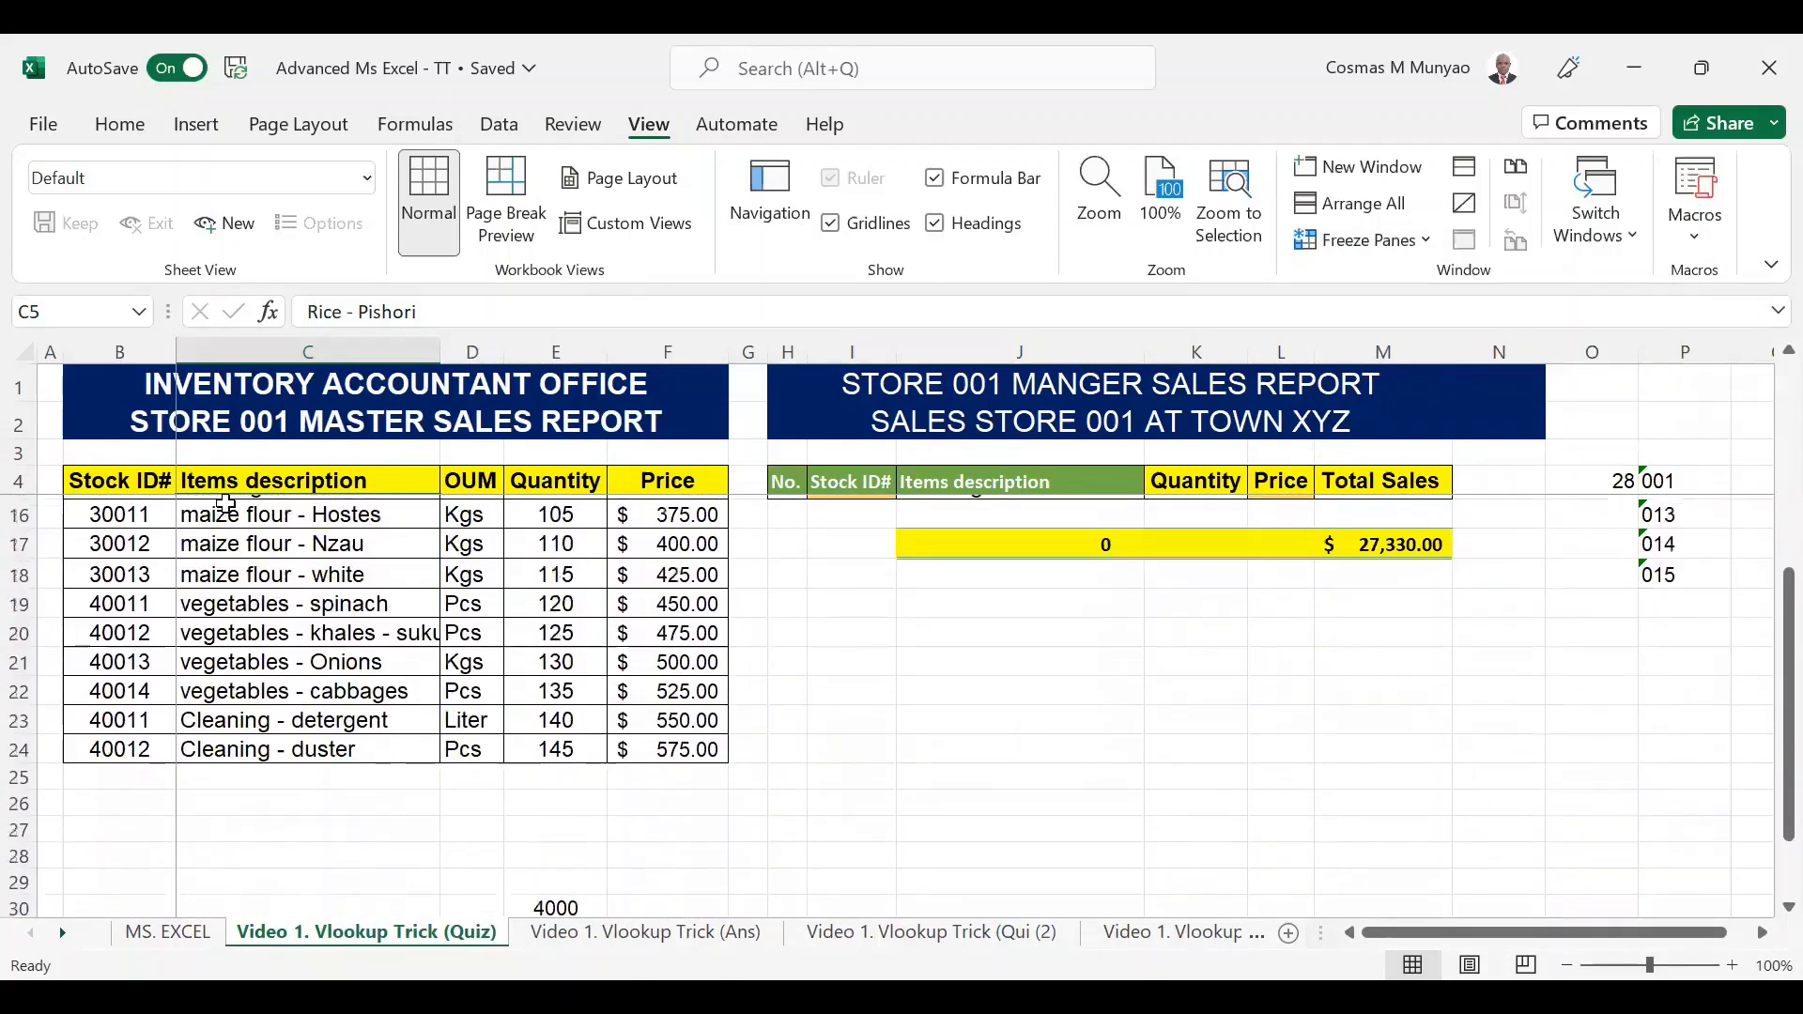
# Clear the stray numbers in E30:E33 below the inventory table.
pyautogui.scroll(-4, 225, 502)
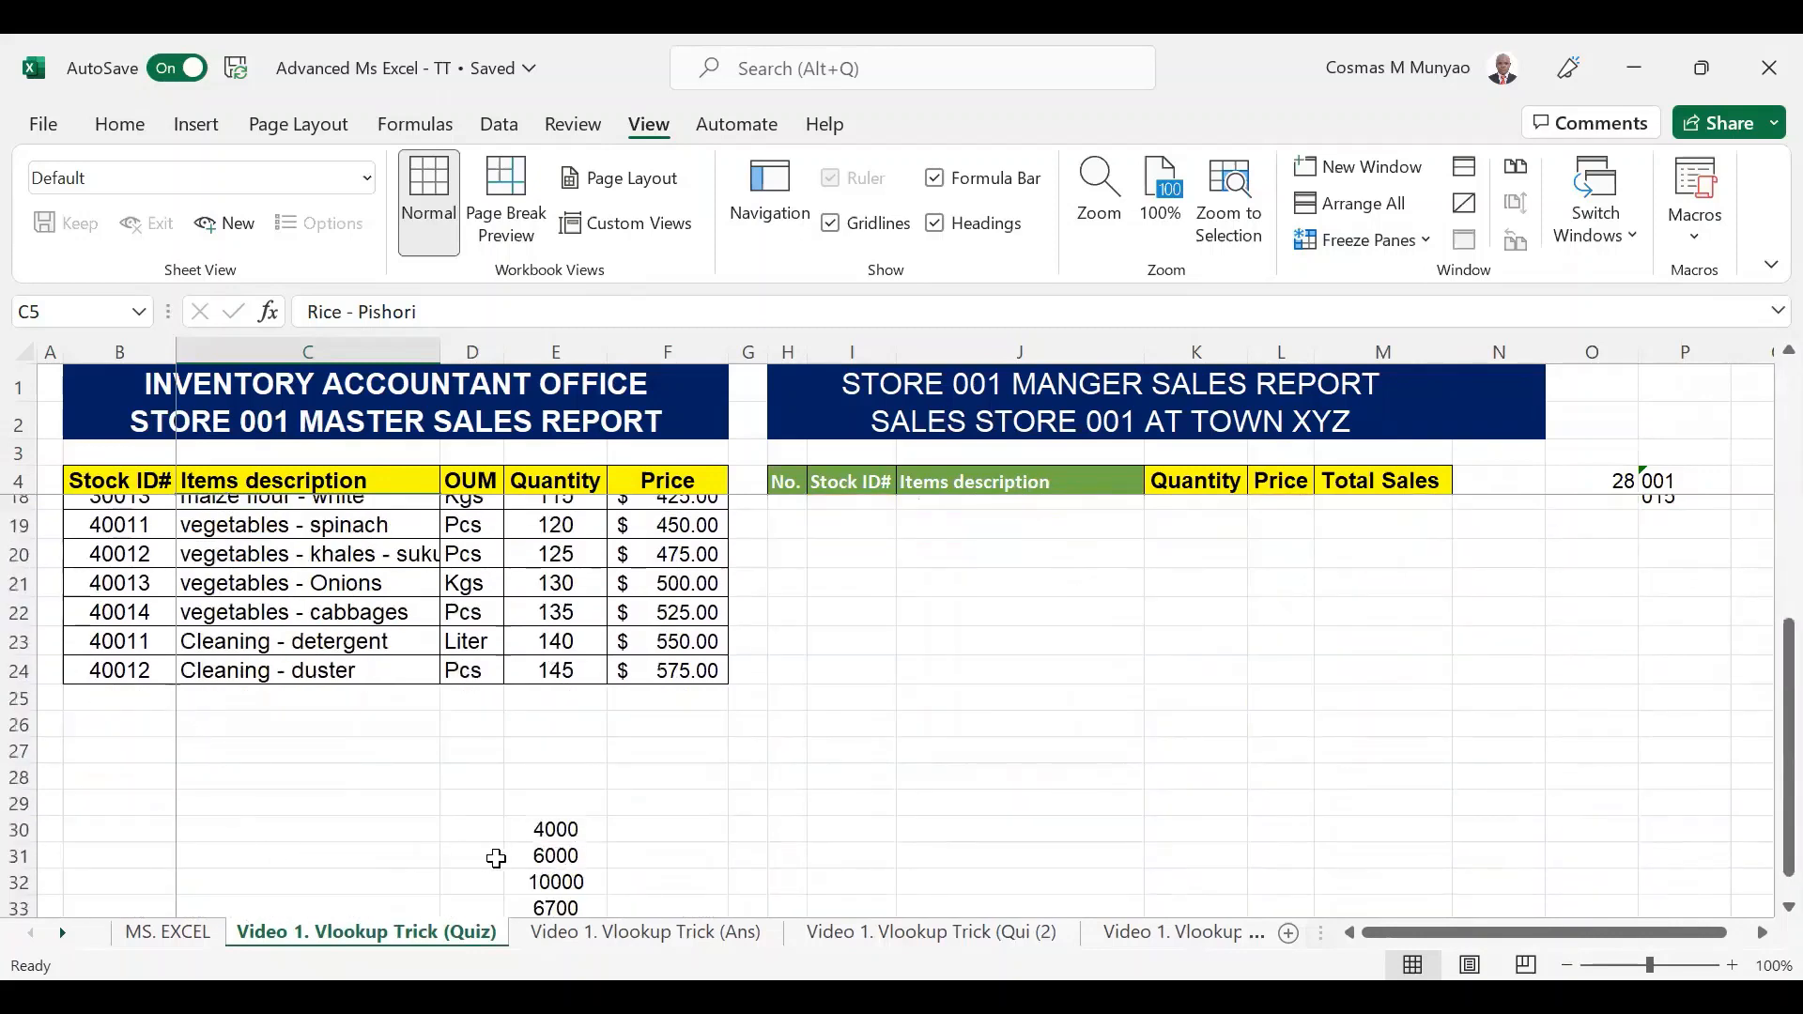
pyautogui.click(527, 825)
pyautogui.press('Down')
pyautogui.press('Down')
pyautogui.press('Down')
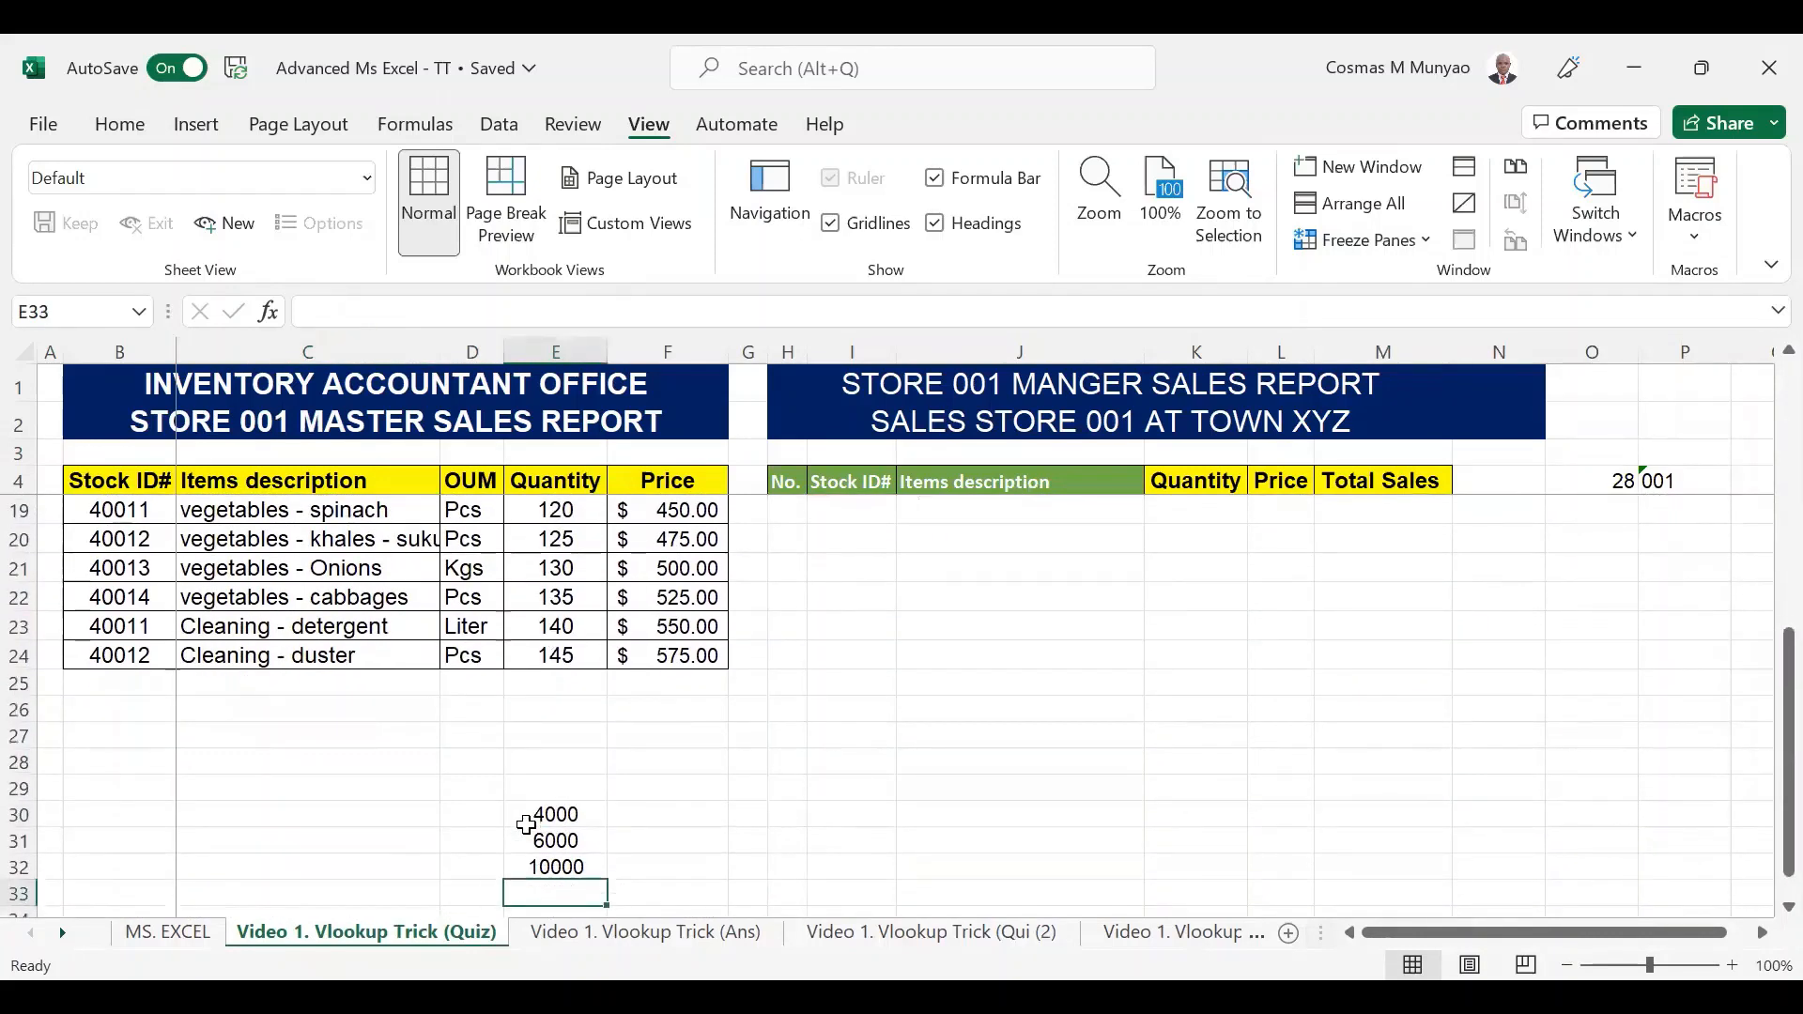
pyautogui.click(542, 817)
pyautogui.hotkey('shift', 'Down')
pyautogui.hotkey('shift', 'Down')
pyautogui.press('Delete')
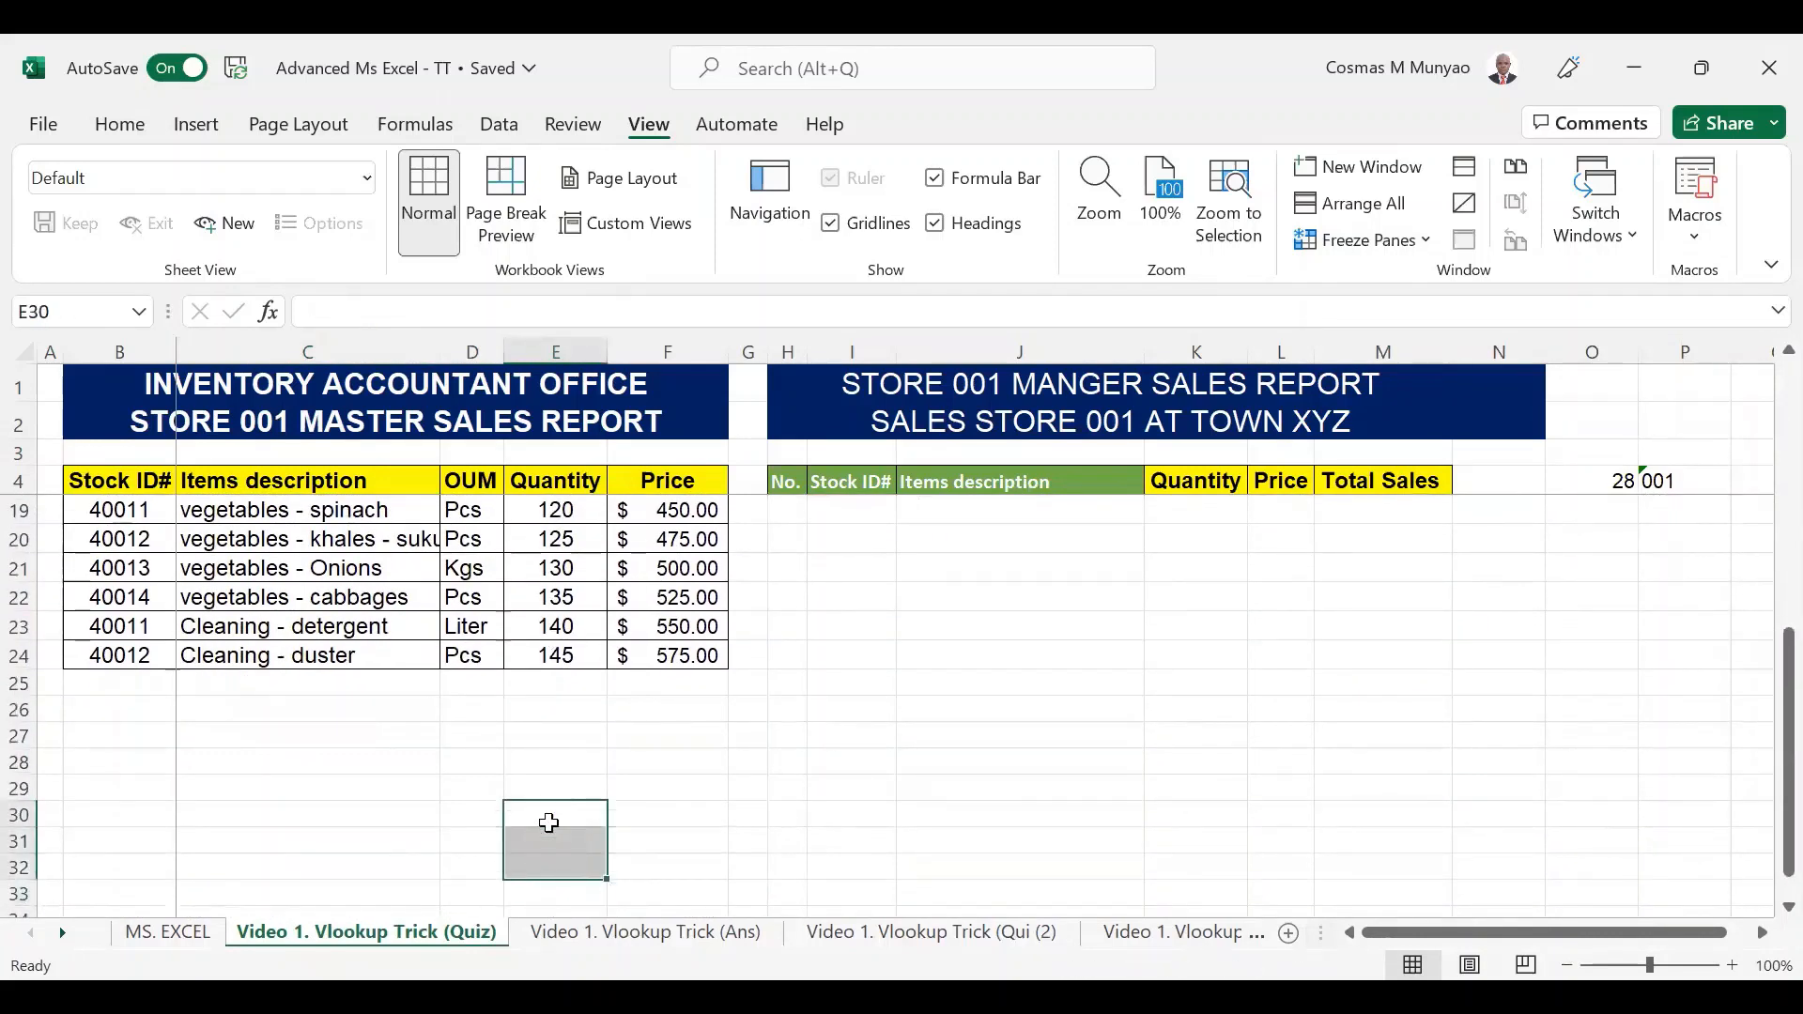
pyautogui.scroll(5, 549, 823)
pyautogui.click(937, 549)
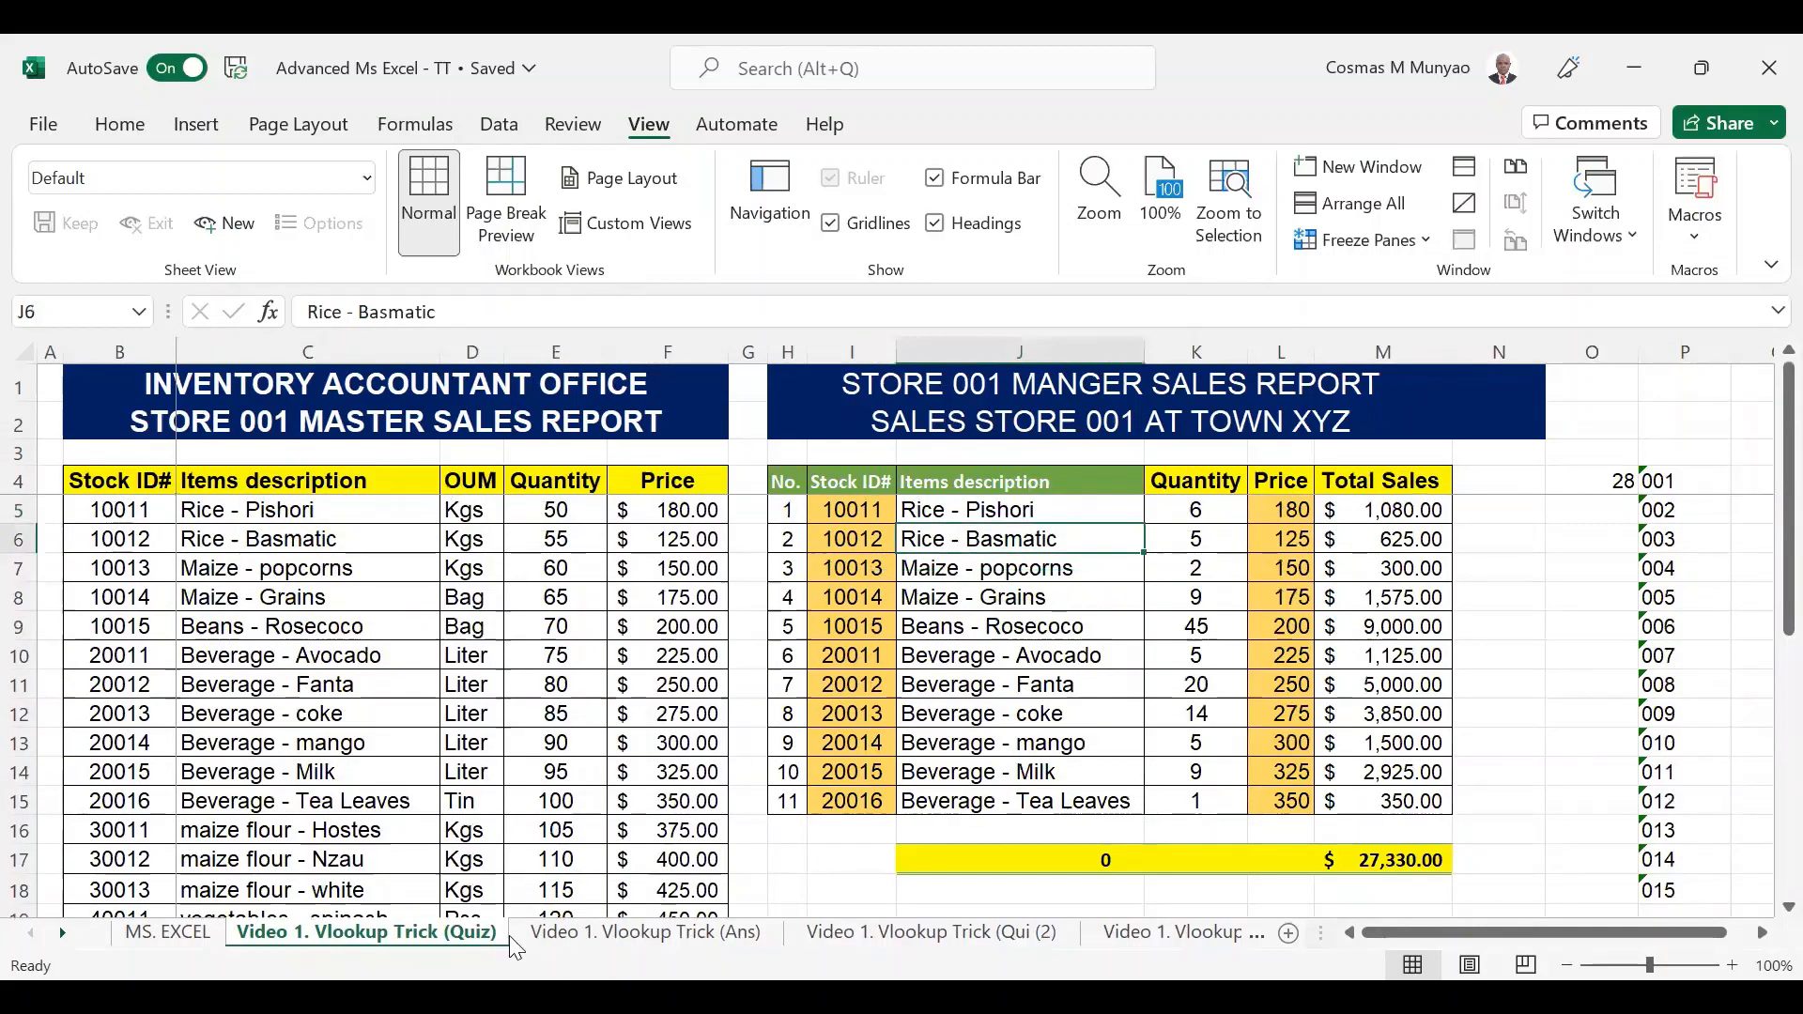
# On the Video 1. Vlookup Trick (Ans) sheet, freeze the panes at C5 and check the frozen headers.
pyautogui.click(549, 933)
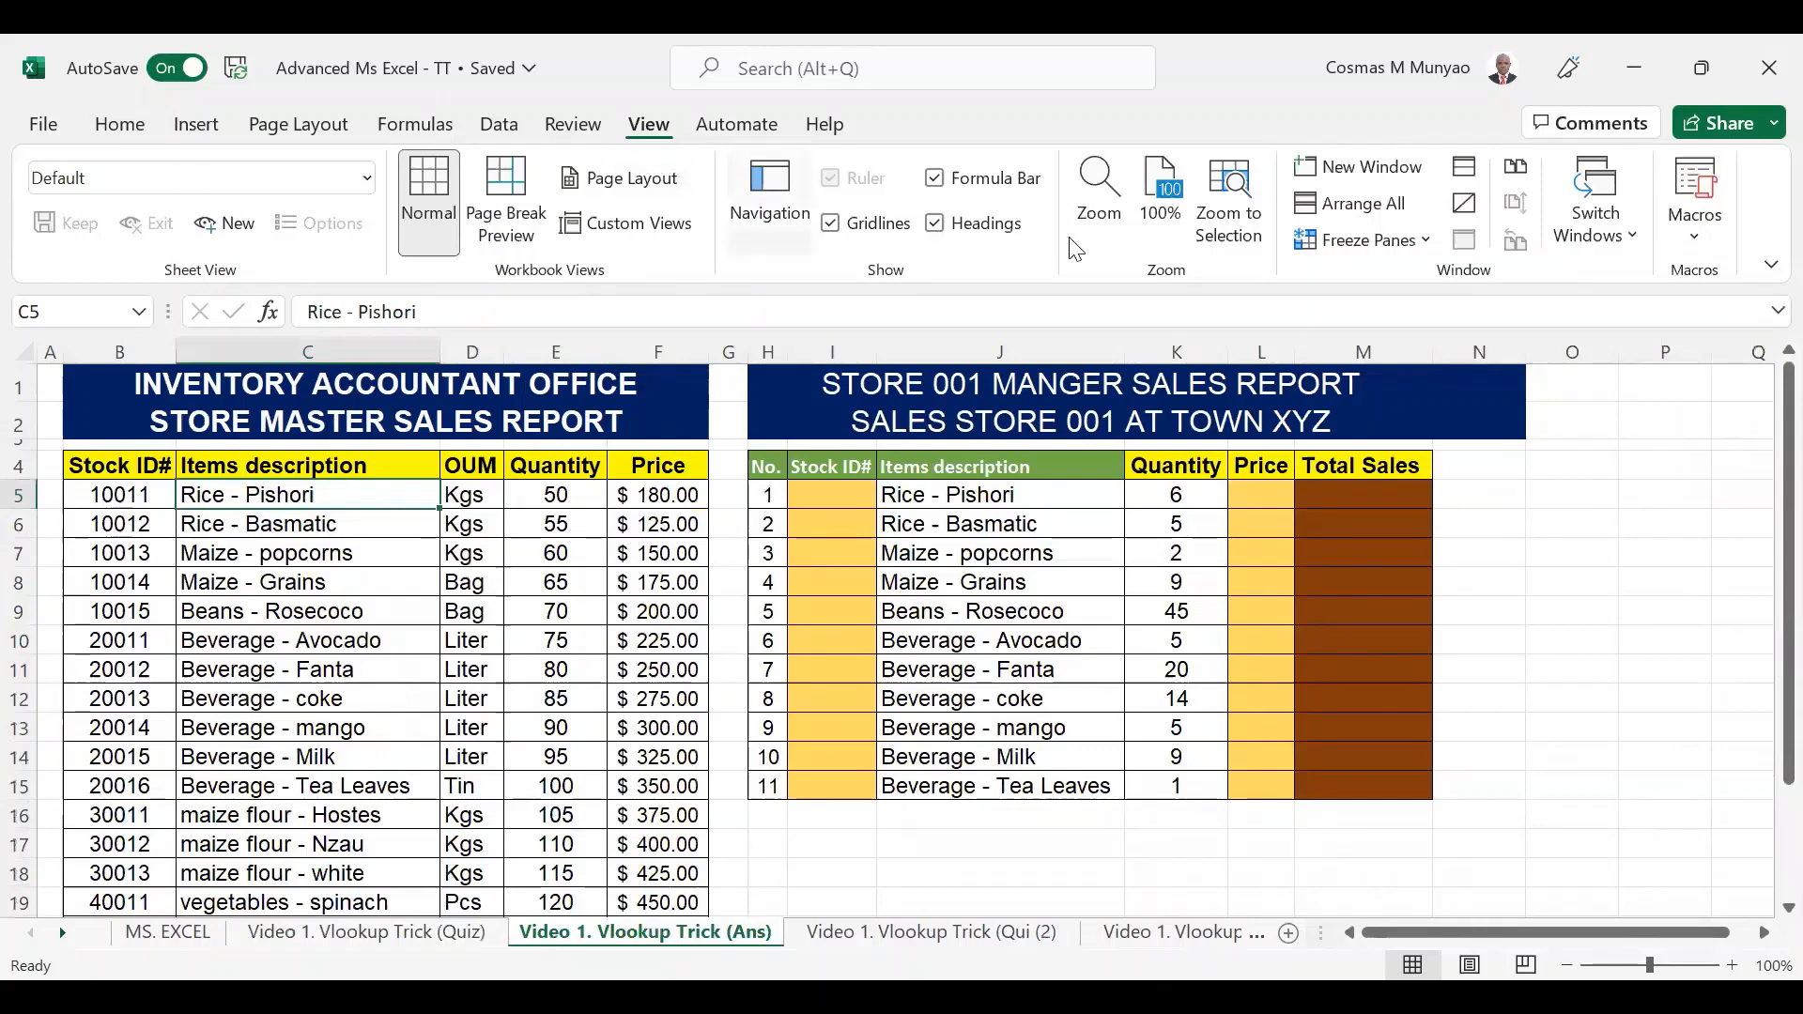
pyautogui.click(1422, 241)
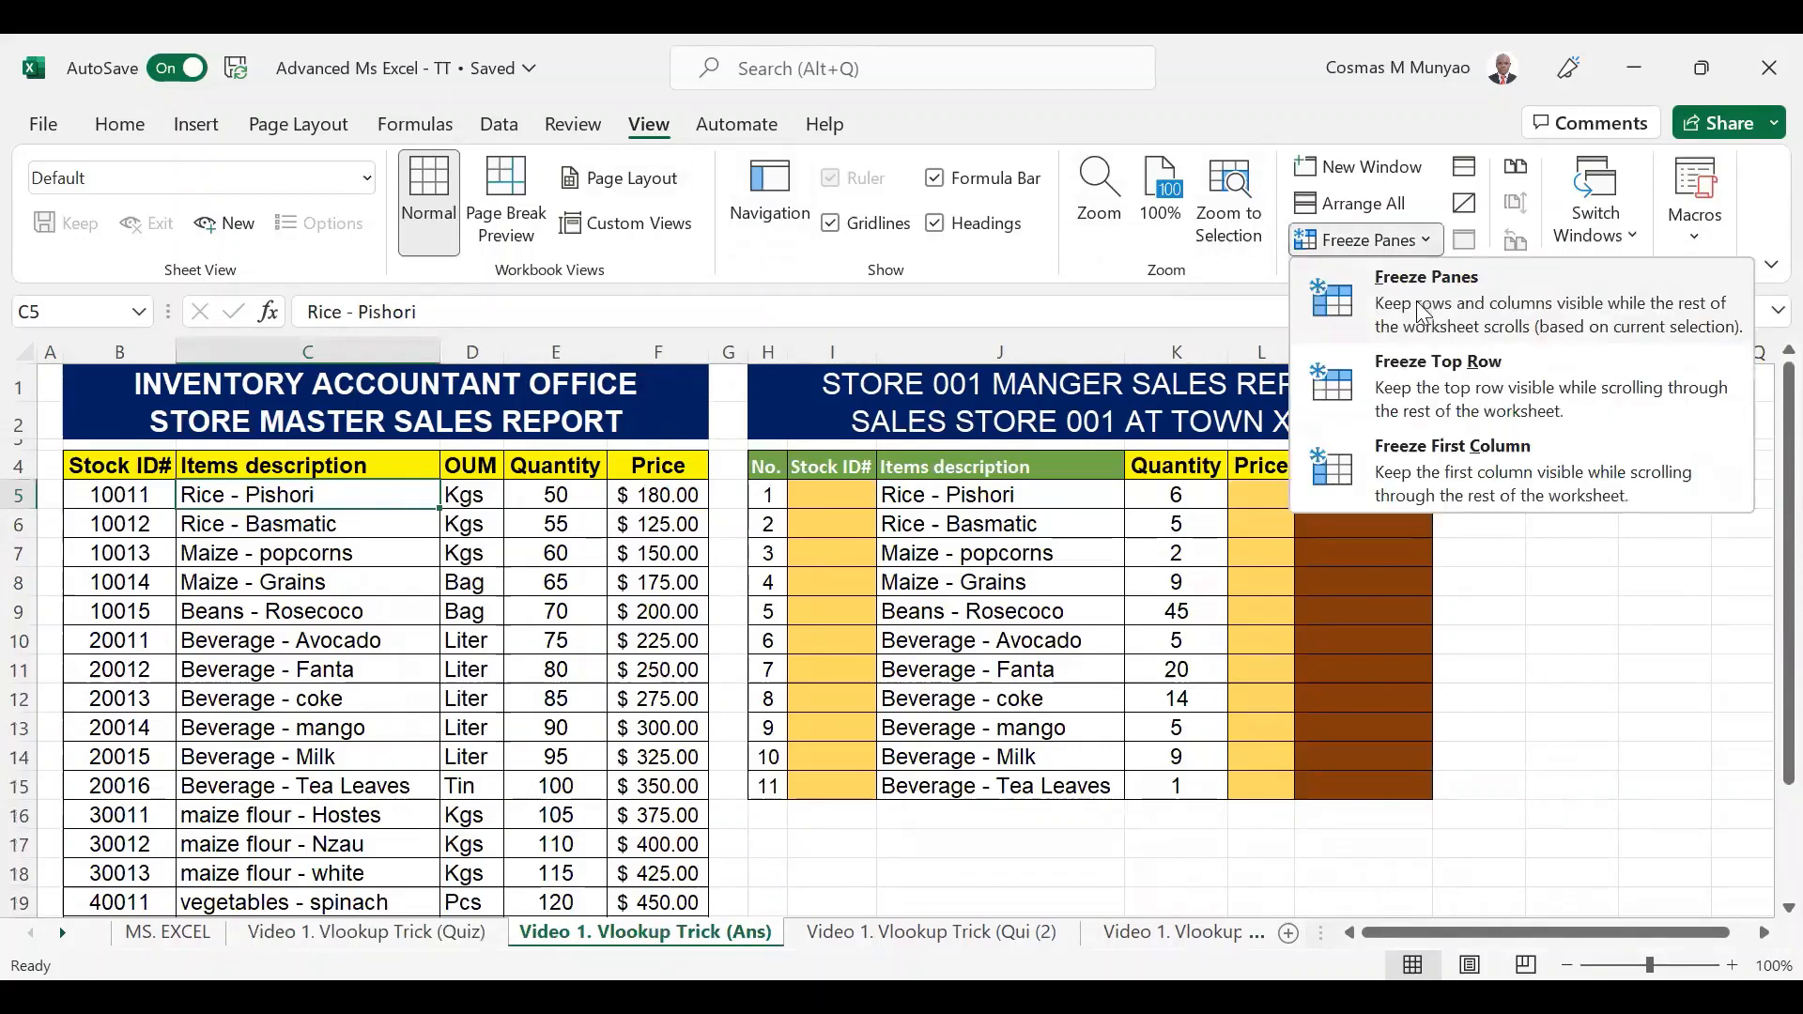
pyautogui.click(1423, 310)
pyautogui.scroll(-3, 482, 605)
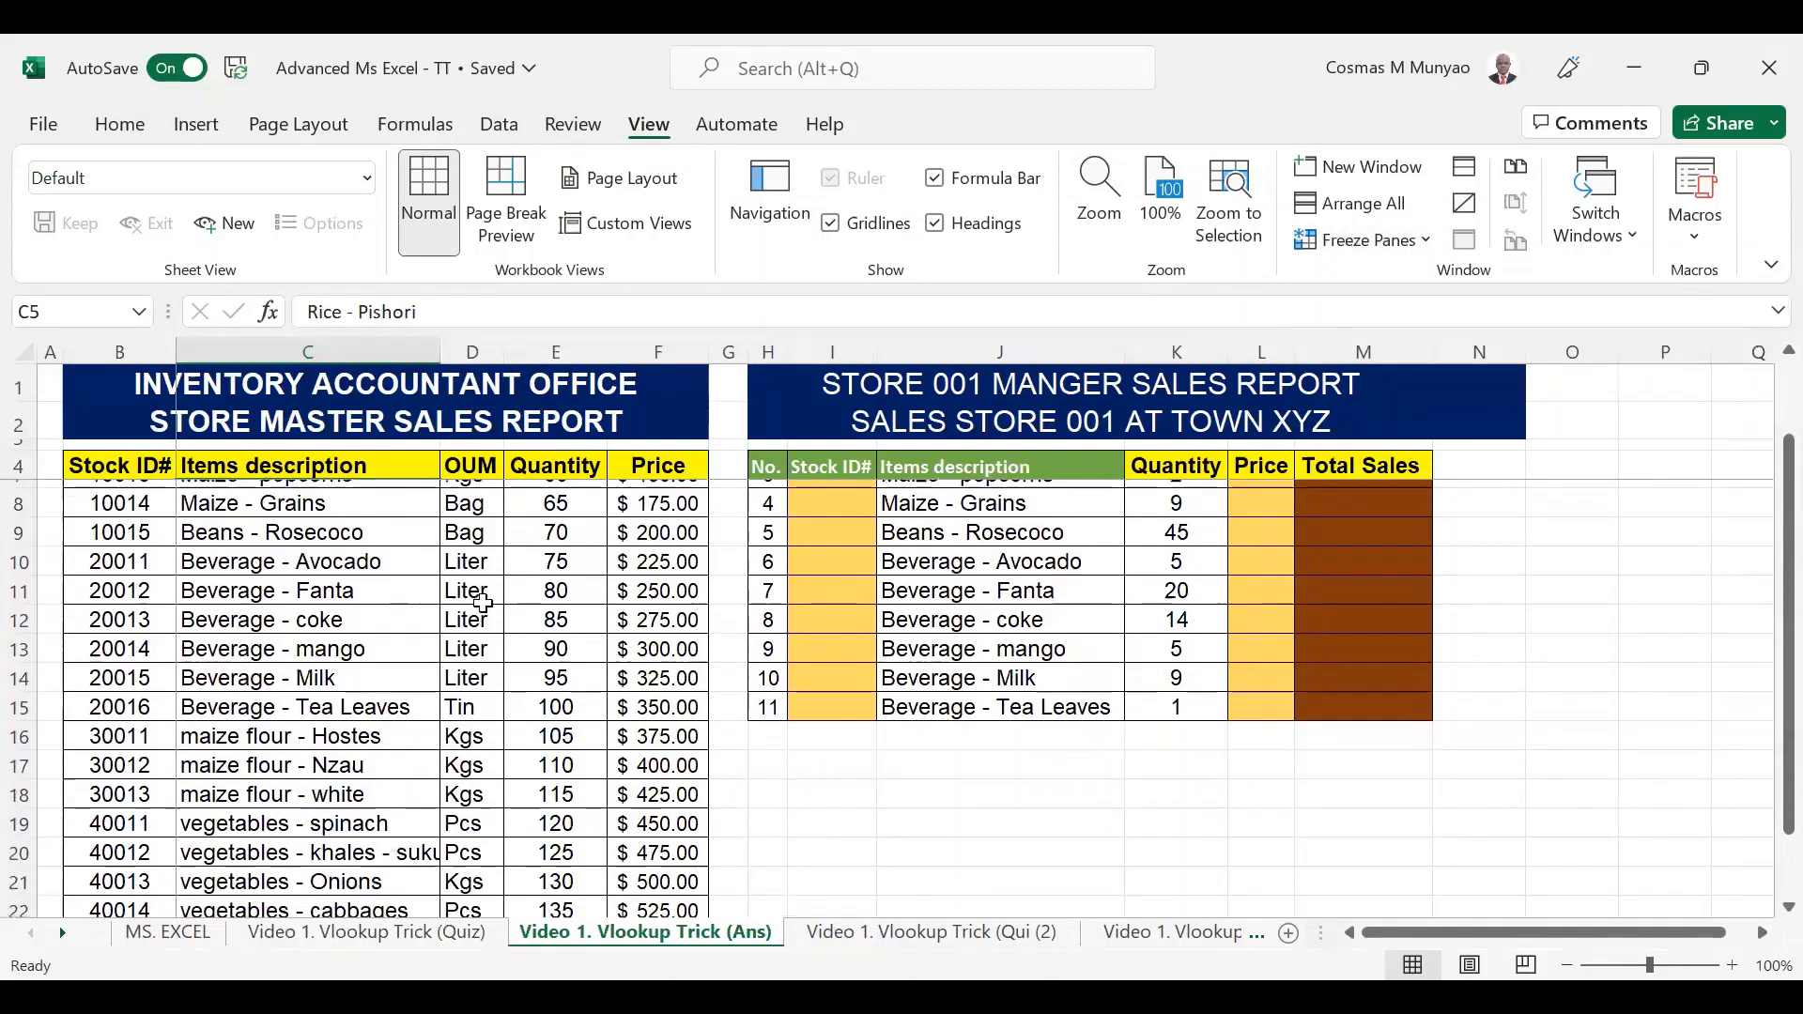
pyautogui.scroll(3, 507, 591)
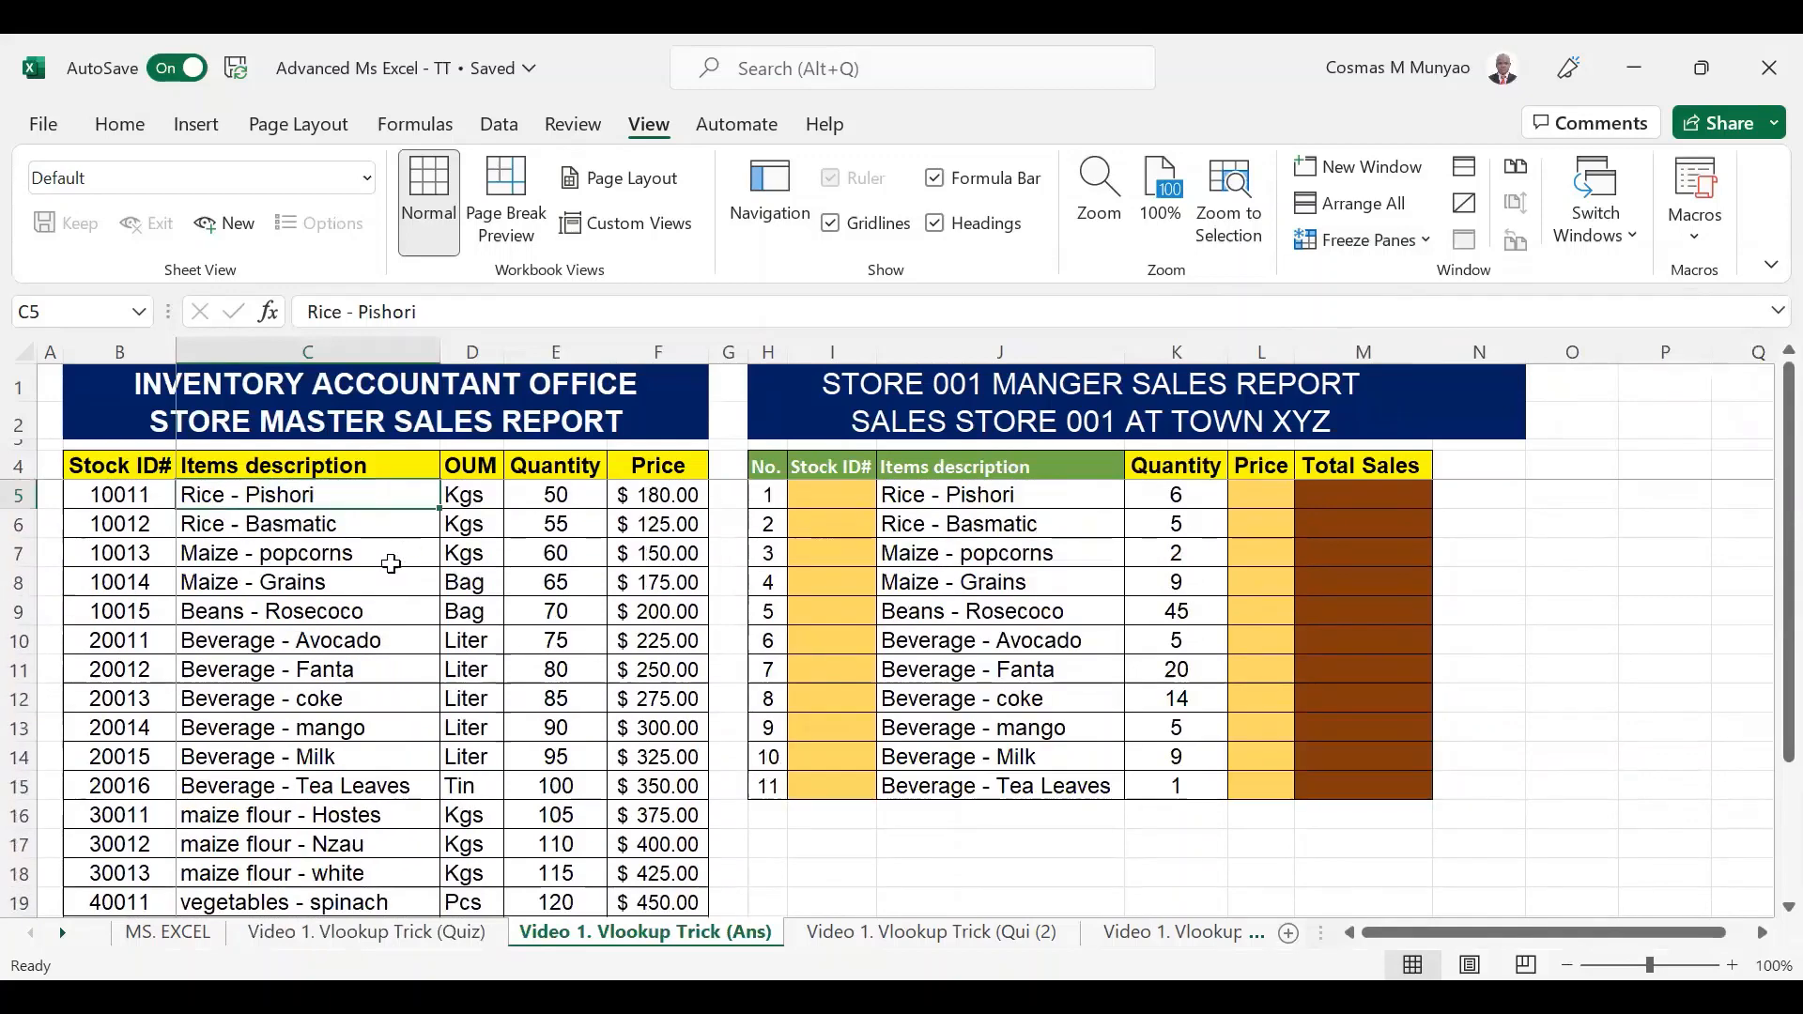
# Point out the inventory office title in B1 and highlight the store sales report titles H1:H2.
pyautogui.click(159, 486)
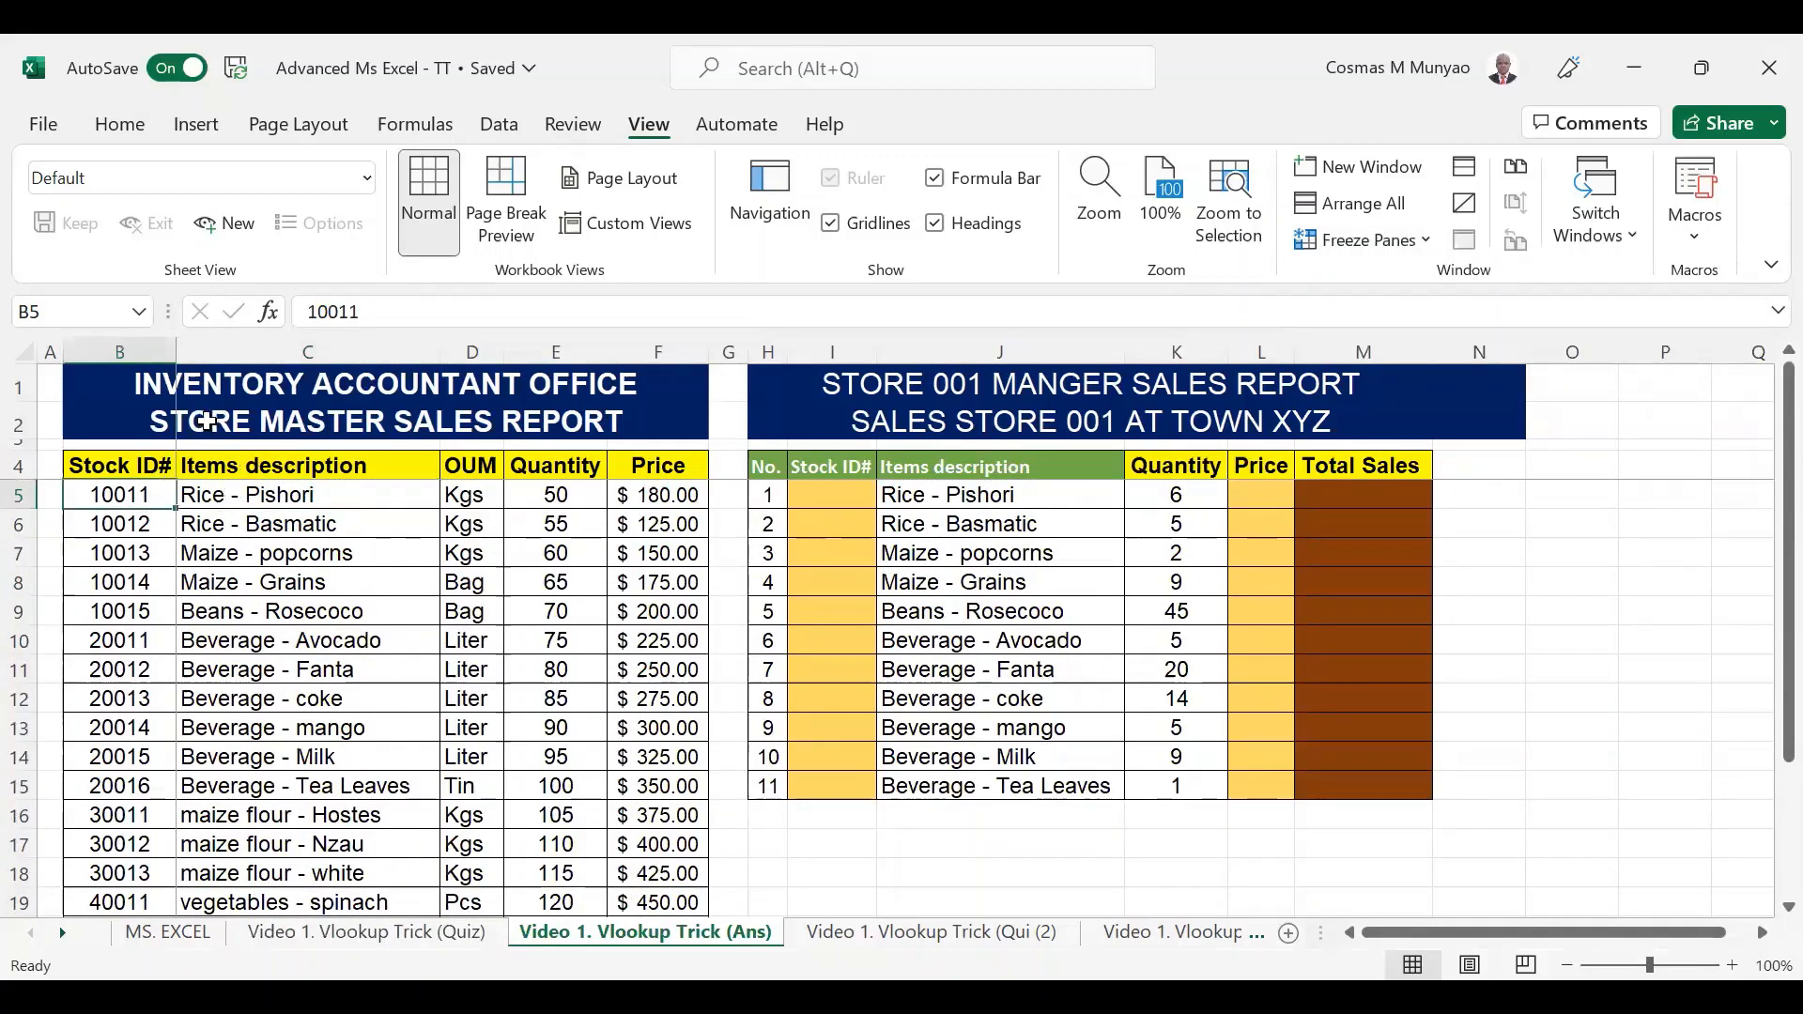
pyautogui.click(182, 391)
pyautogui.moveTo(927, 406); pyautogui.dragTo(920, 394)
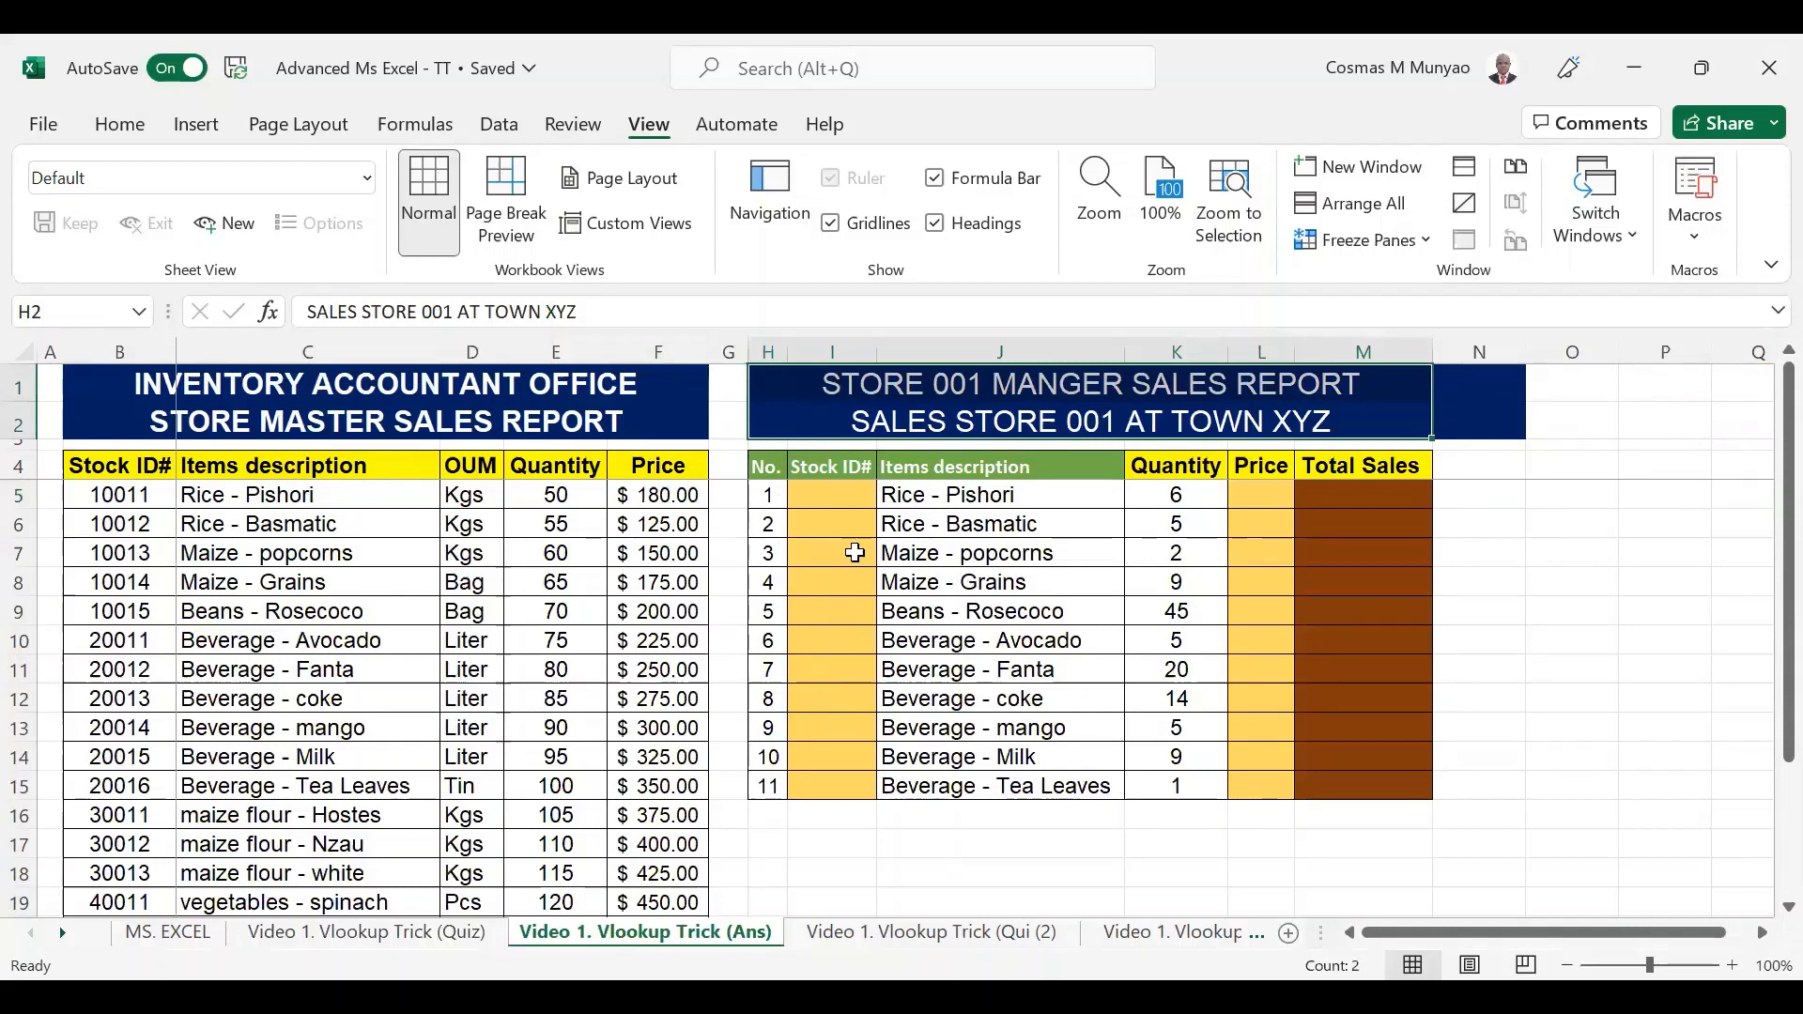
pyautogui.click(1312, 549)
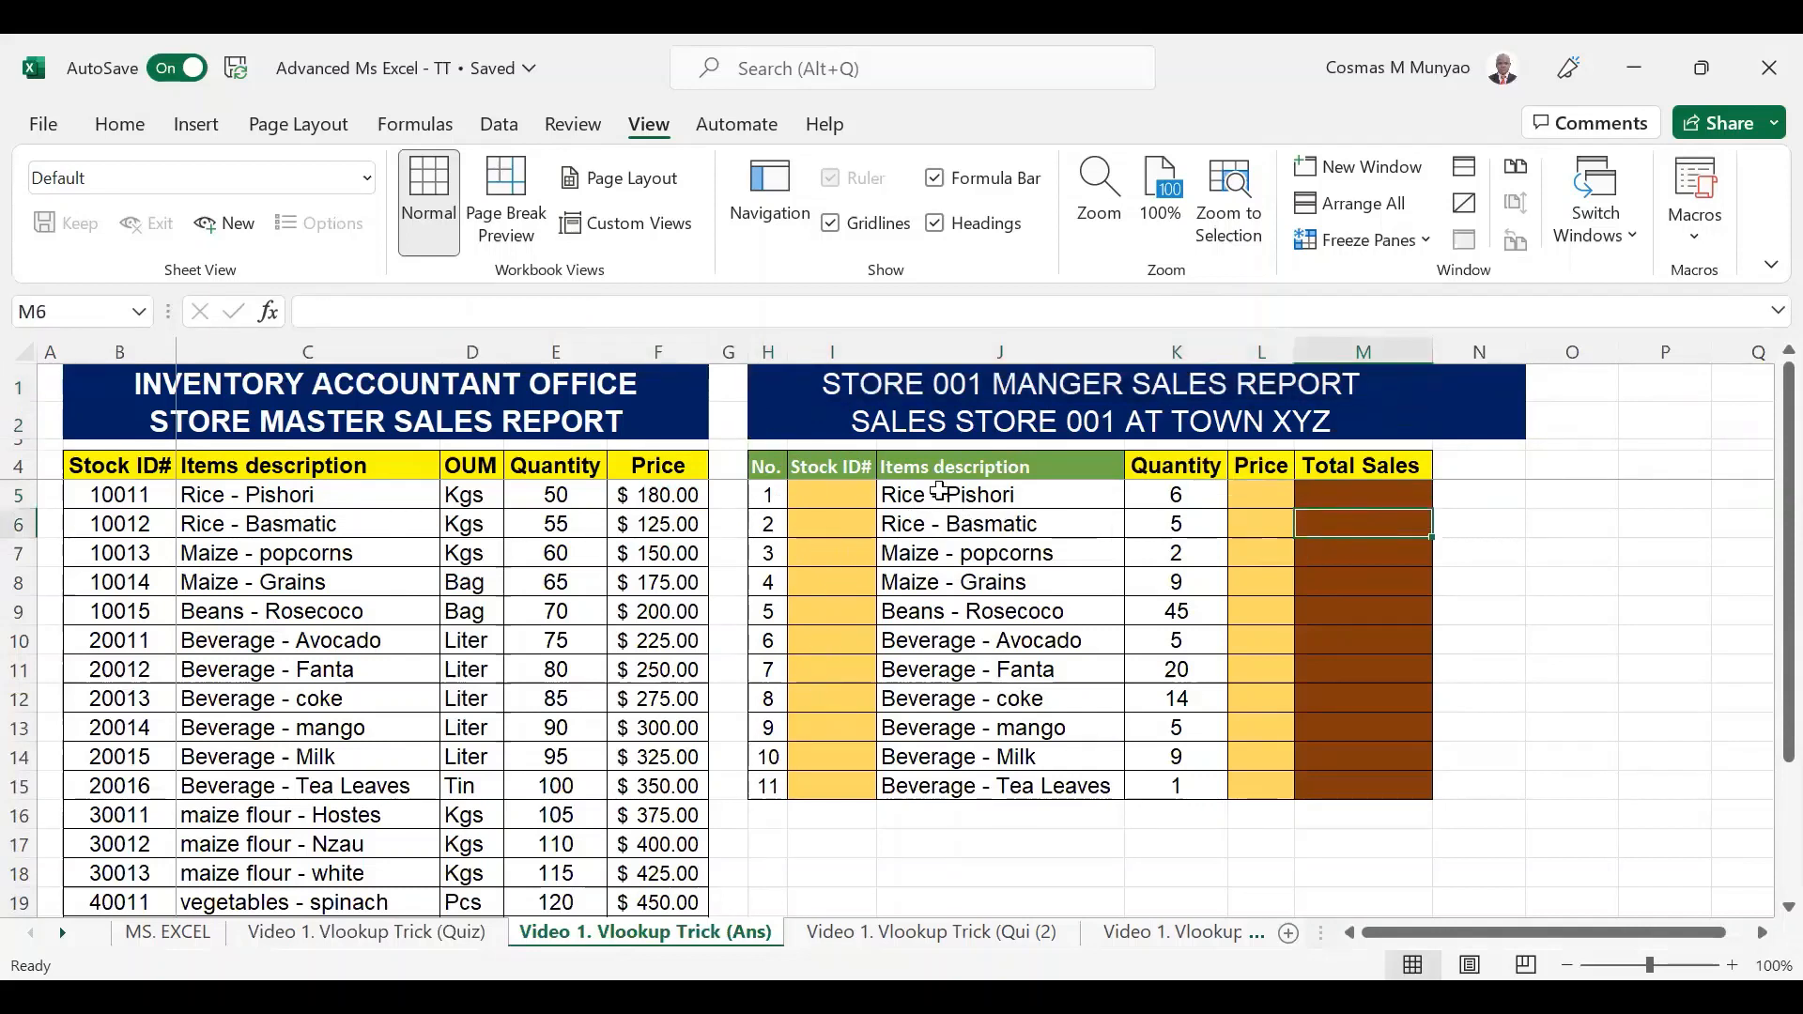
# Highlight the item descriptions and quantities J5:K15 supplied by store 001, then select the first quantity K5.
pyautogui.moveTo(939, 493); pyautogui.dragTo(1171, 793)
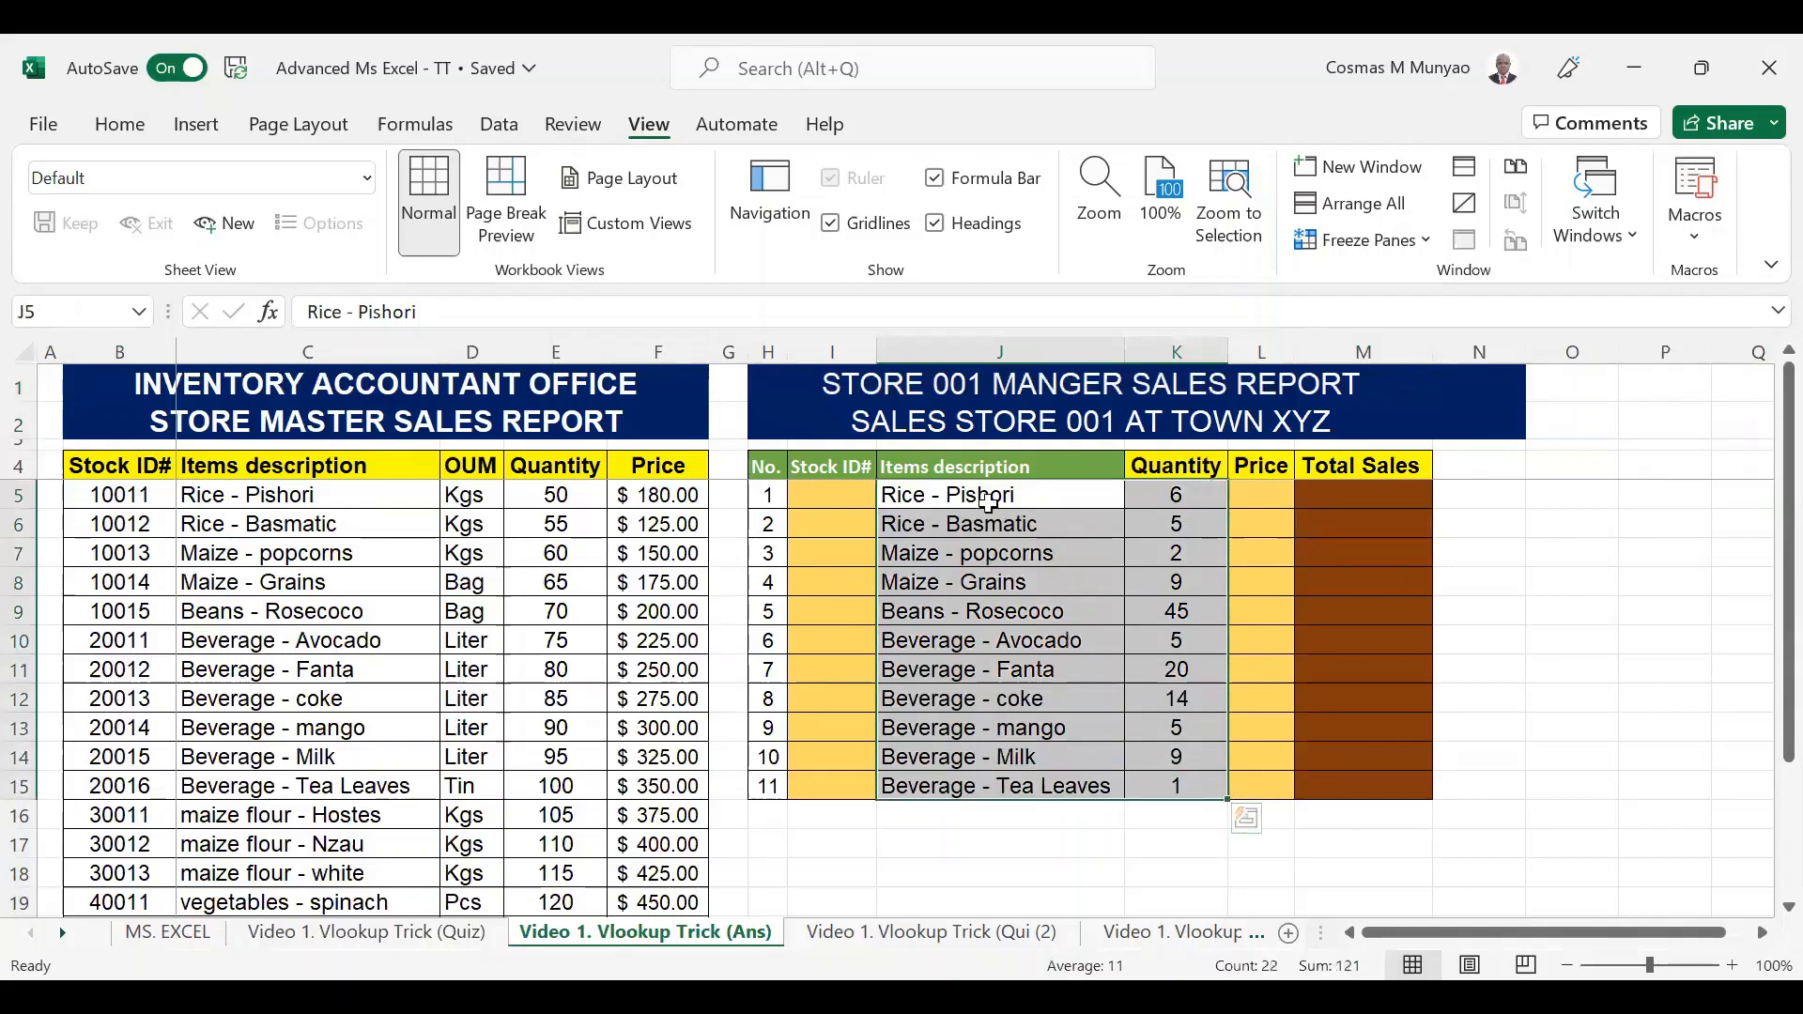
pyautogui.click(1119, 505)
pyautogui.moveTo(1119, 505); pyautogui.dragTo(1169, 793)
pyautogui.click(1055, 418)
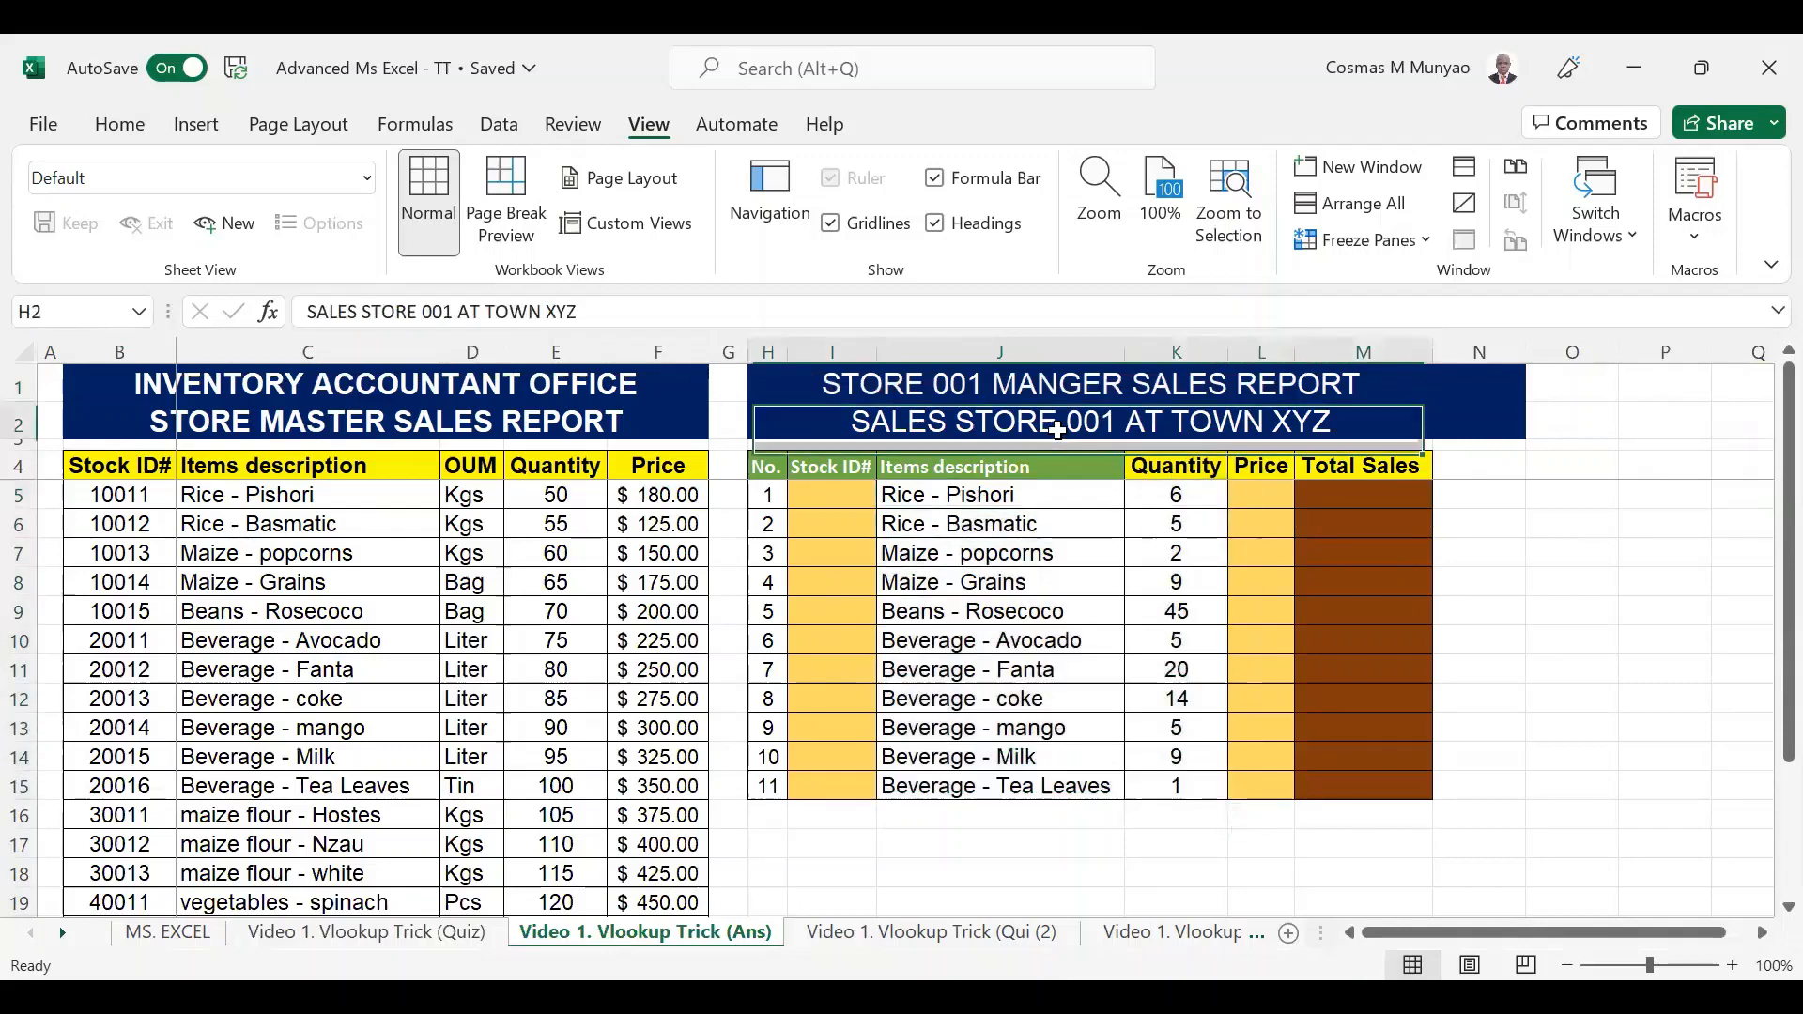
pyautogui.click(1174, 495)
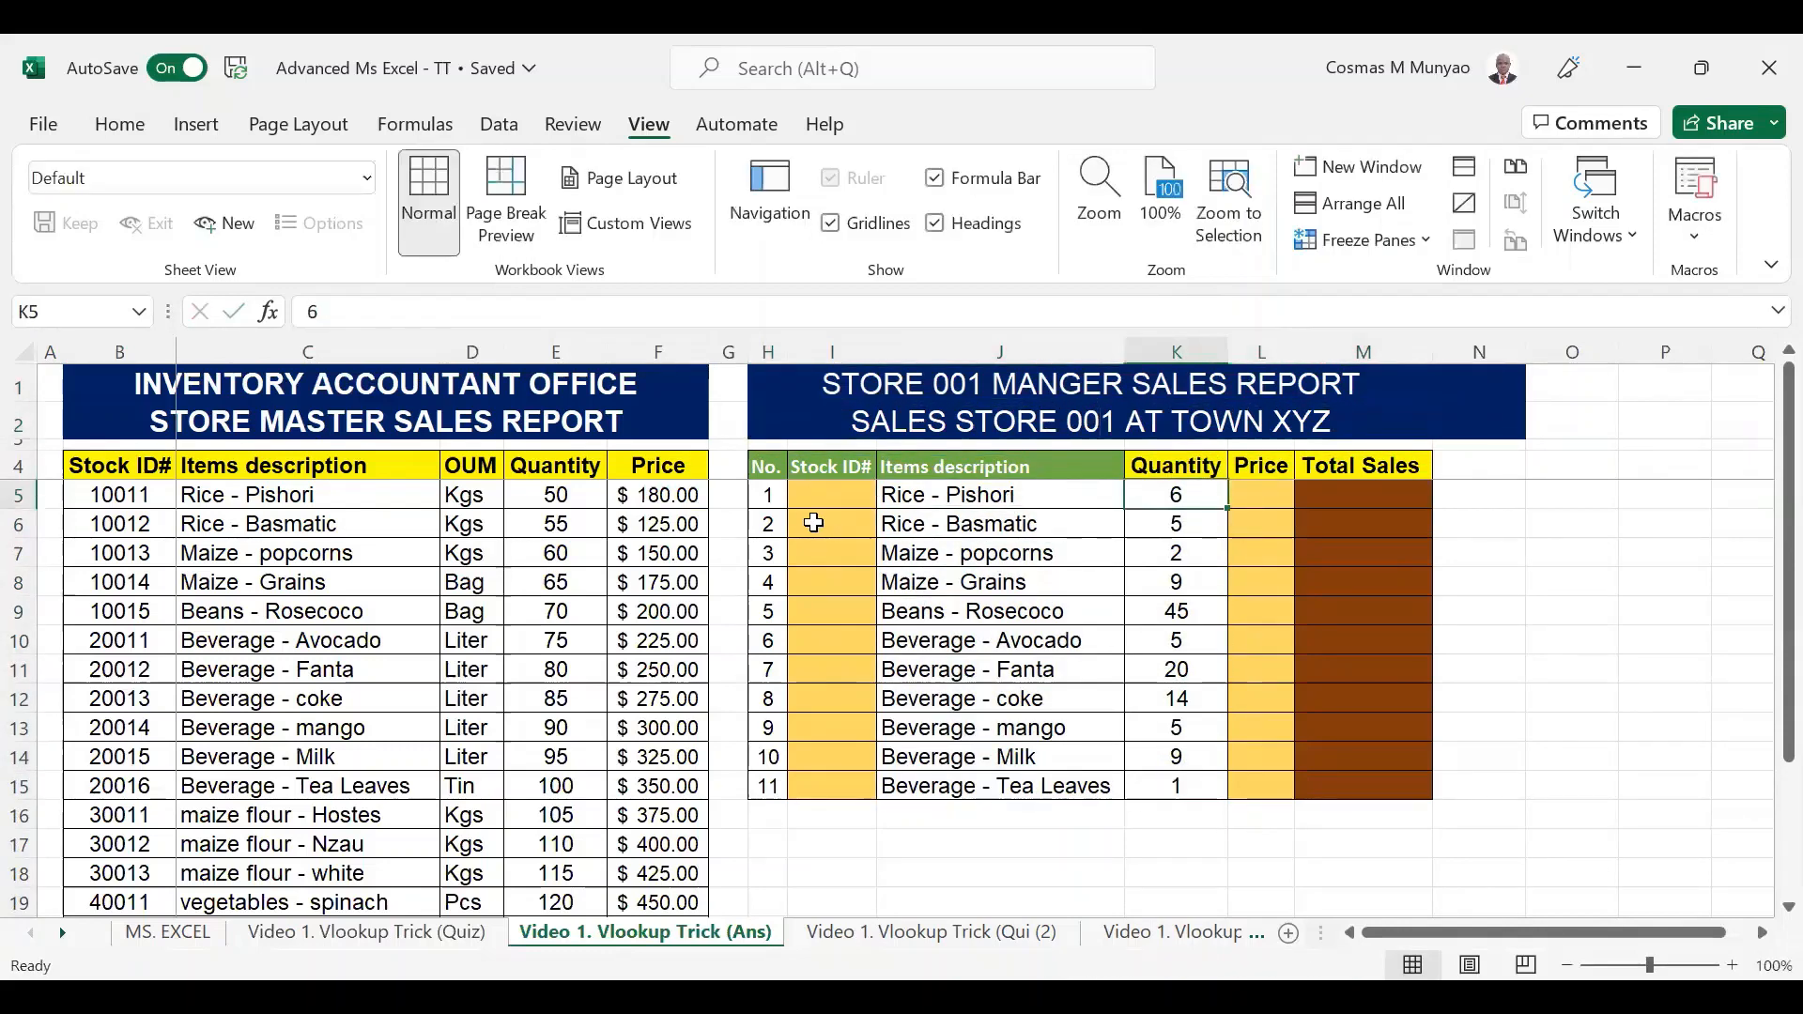
# Highlight the inventory office's master columns B:F and select the store table's first price cell L5.
pyautogui.click(819, 523)
pyautogui.click(695, 502)
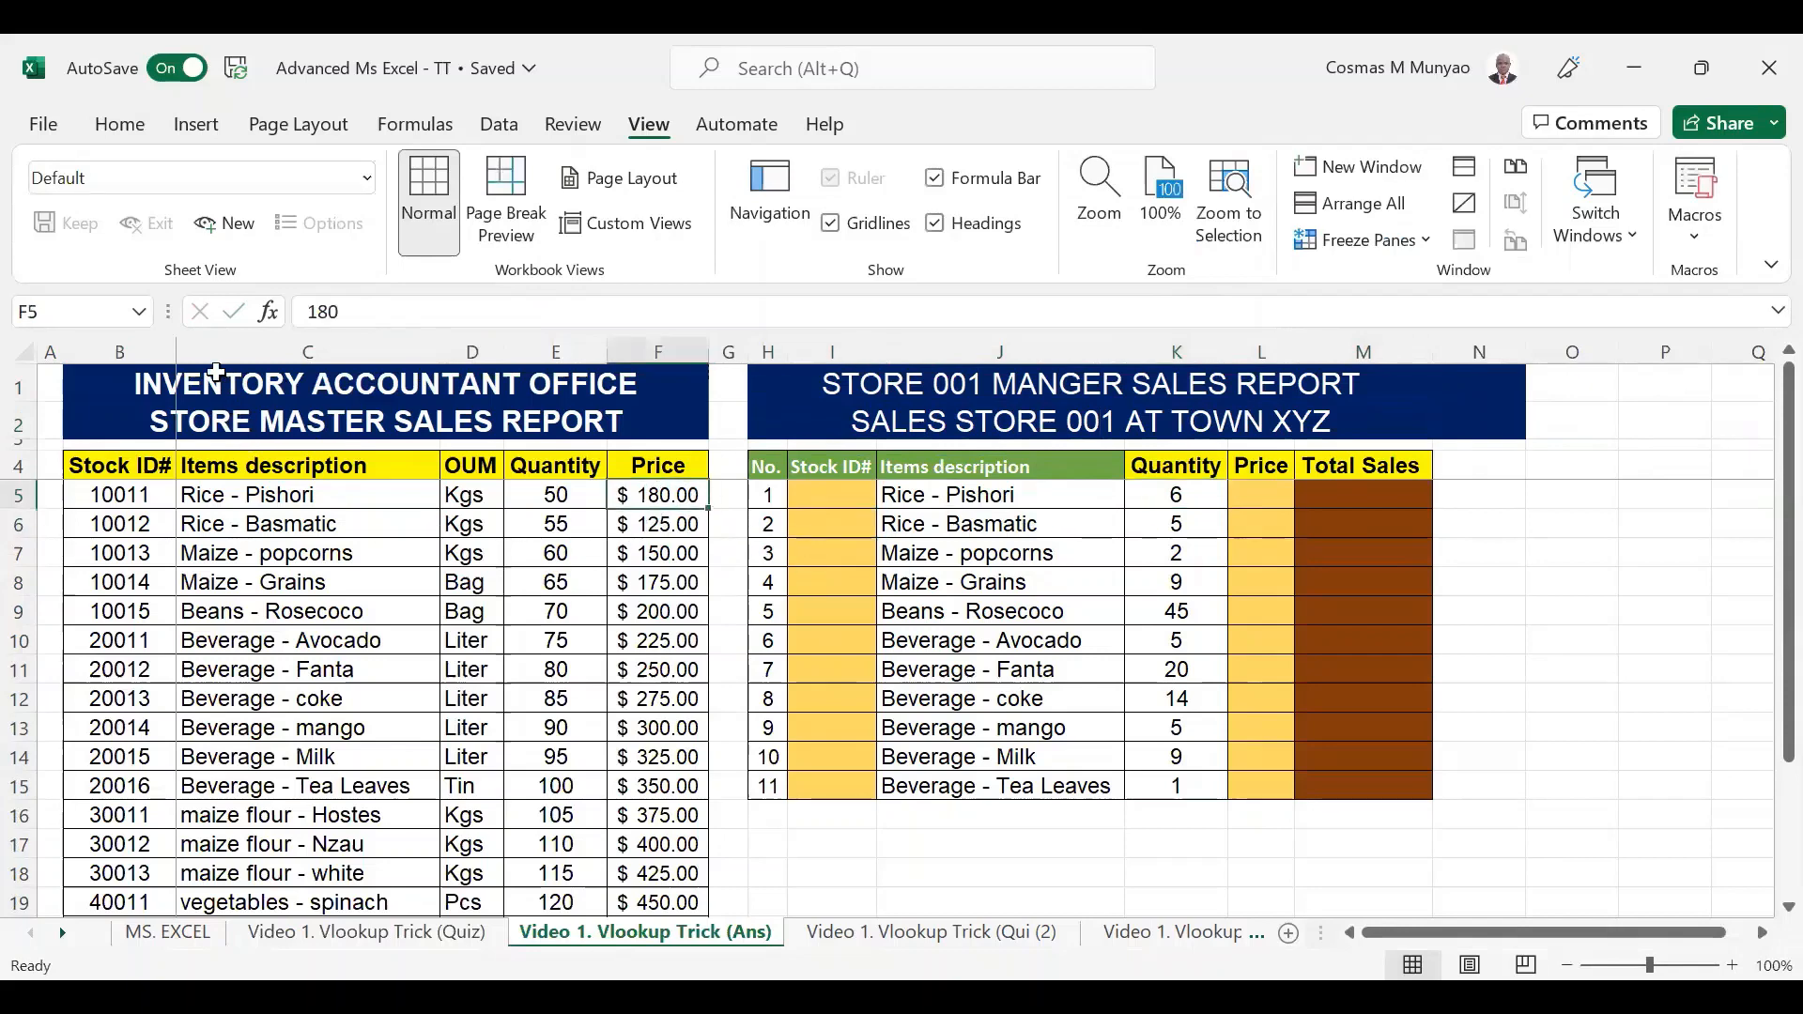
pyautogui.moveTo(163, 349); pyautogui.dragTo(657, 351)
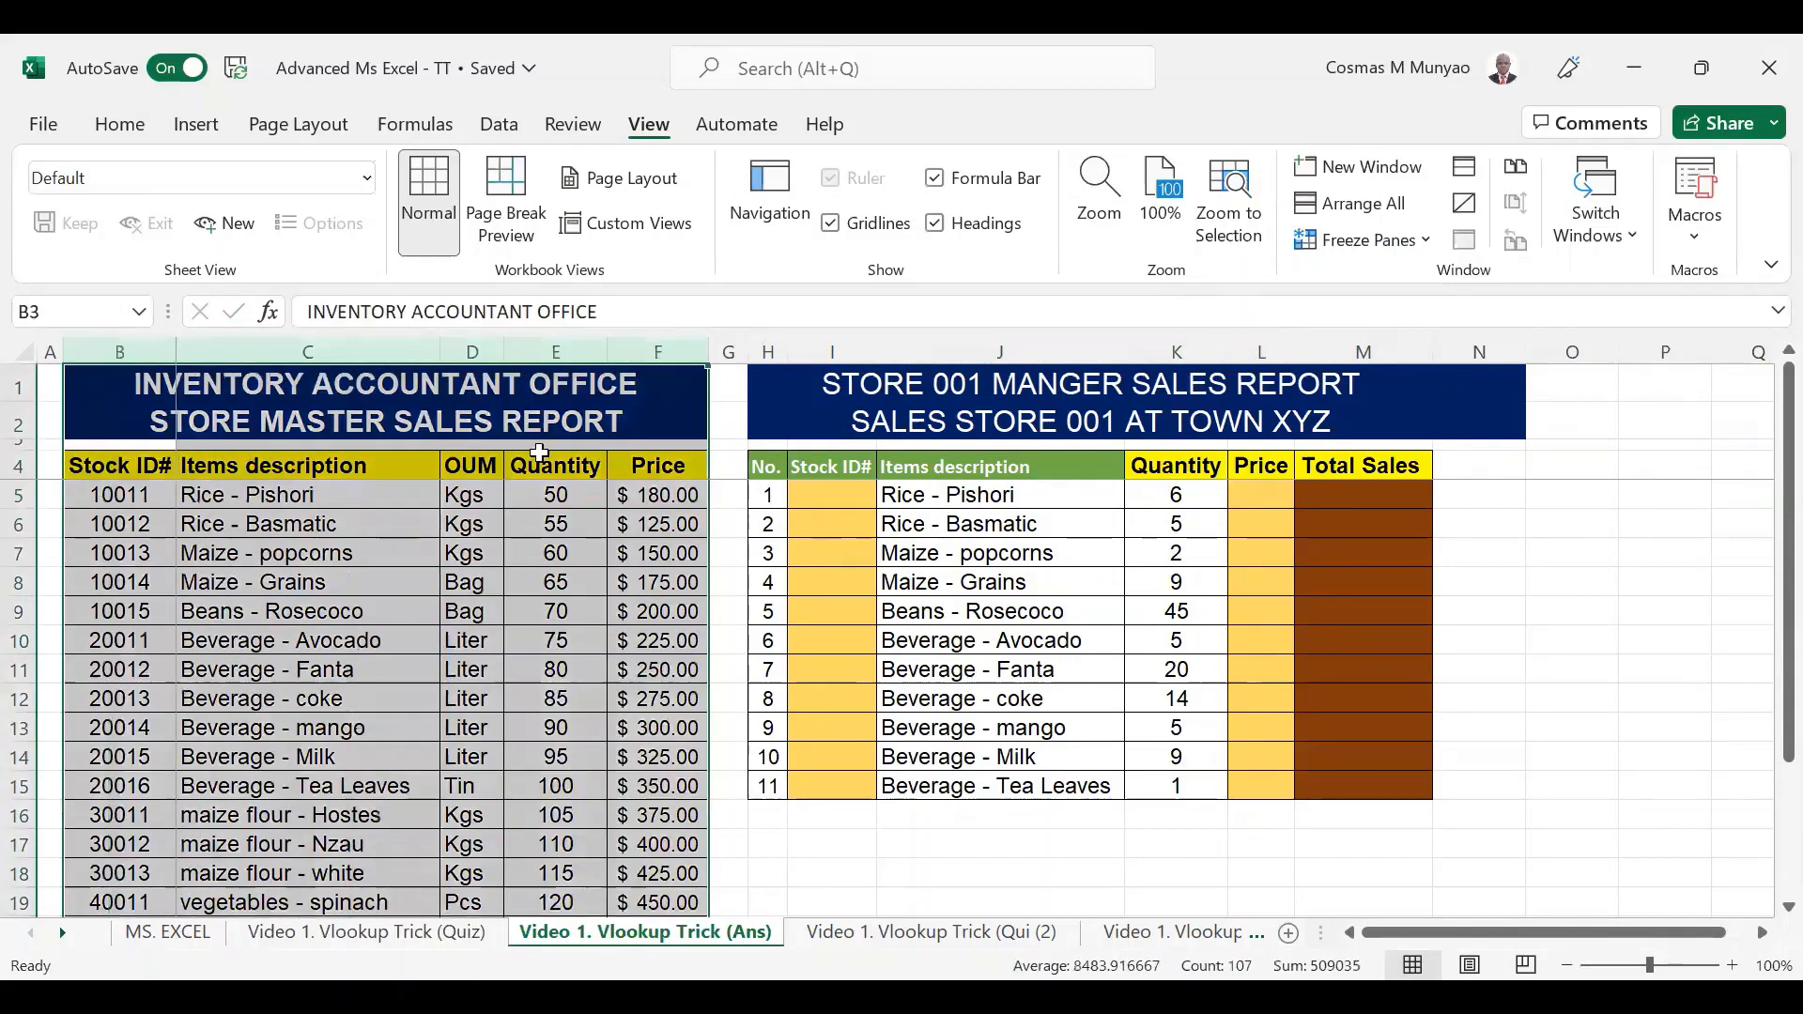
pyautogui.click(538, 460)
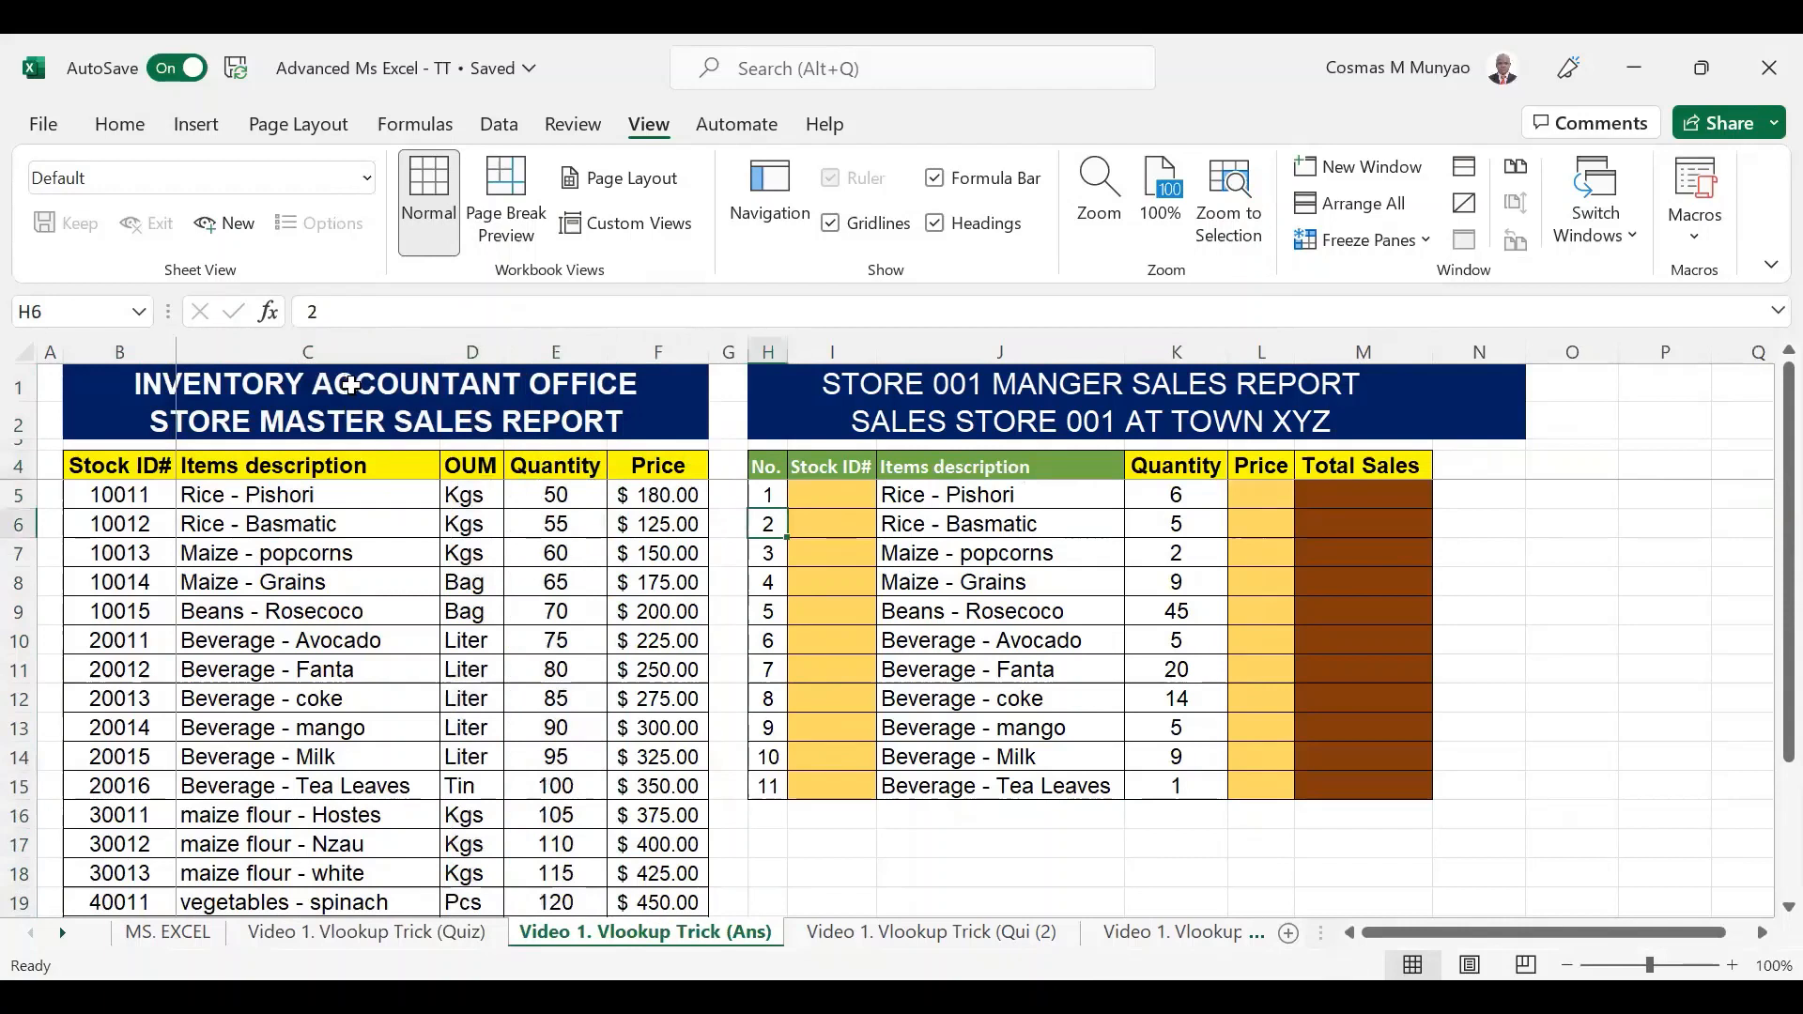
pyautogui.click(478, 386)
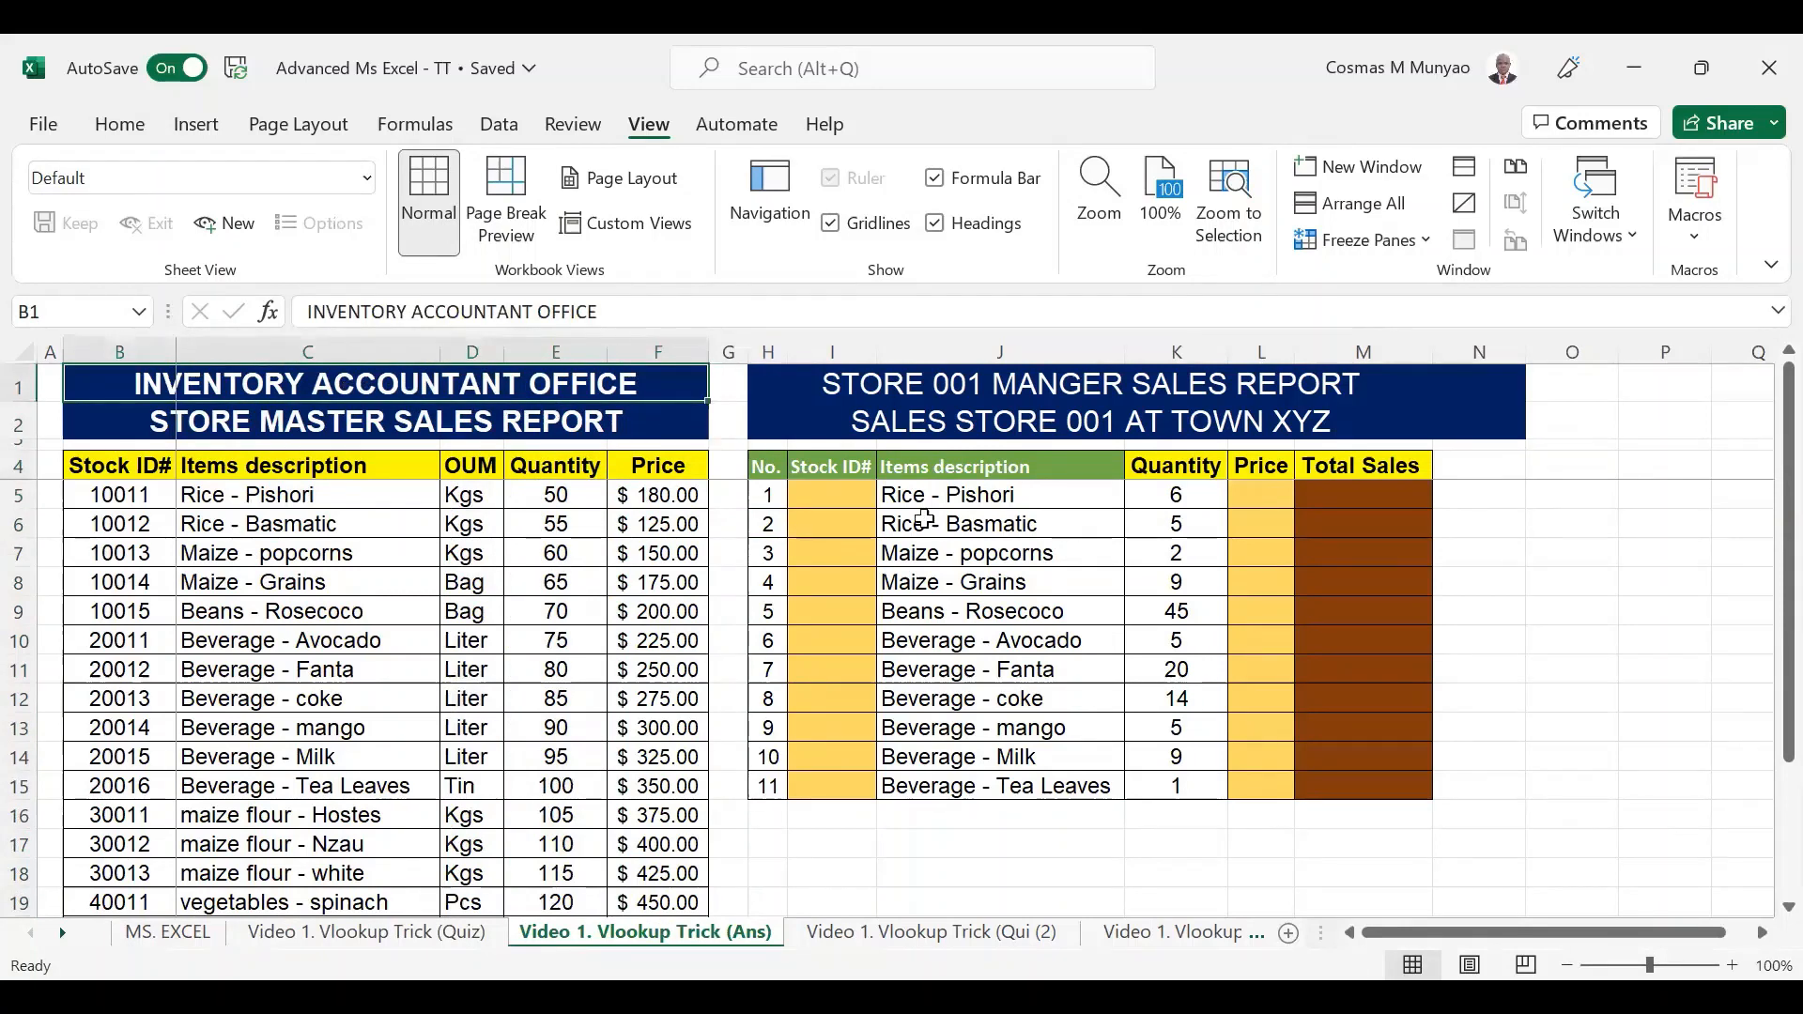
pyautogui.click(1246, 501)
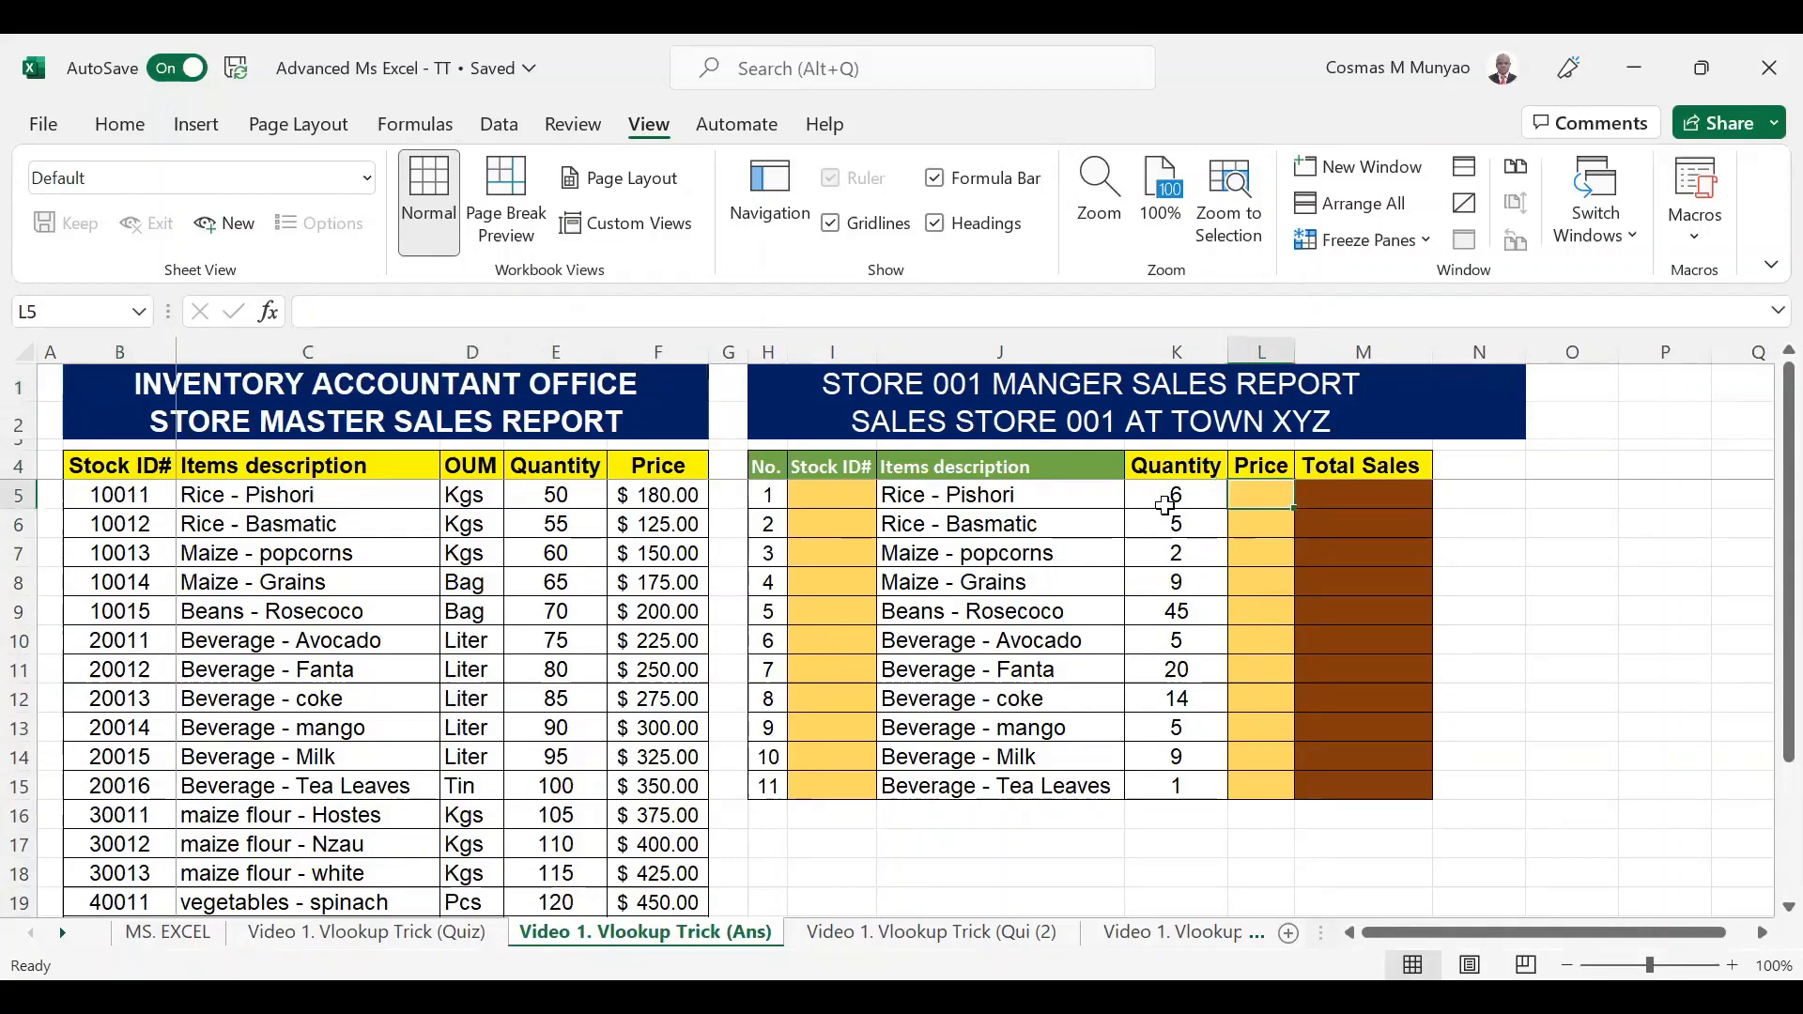
pyautogui.write('=')
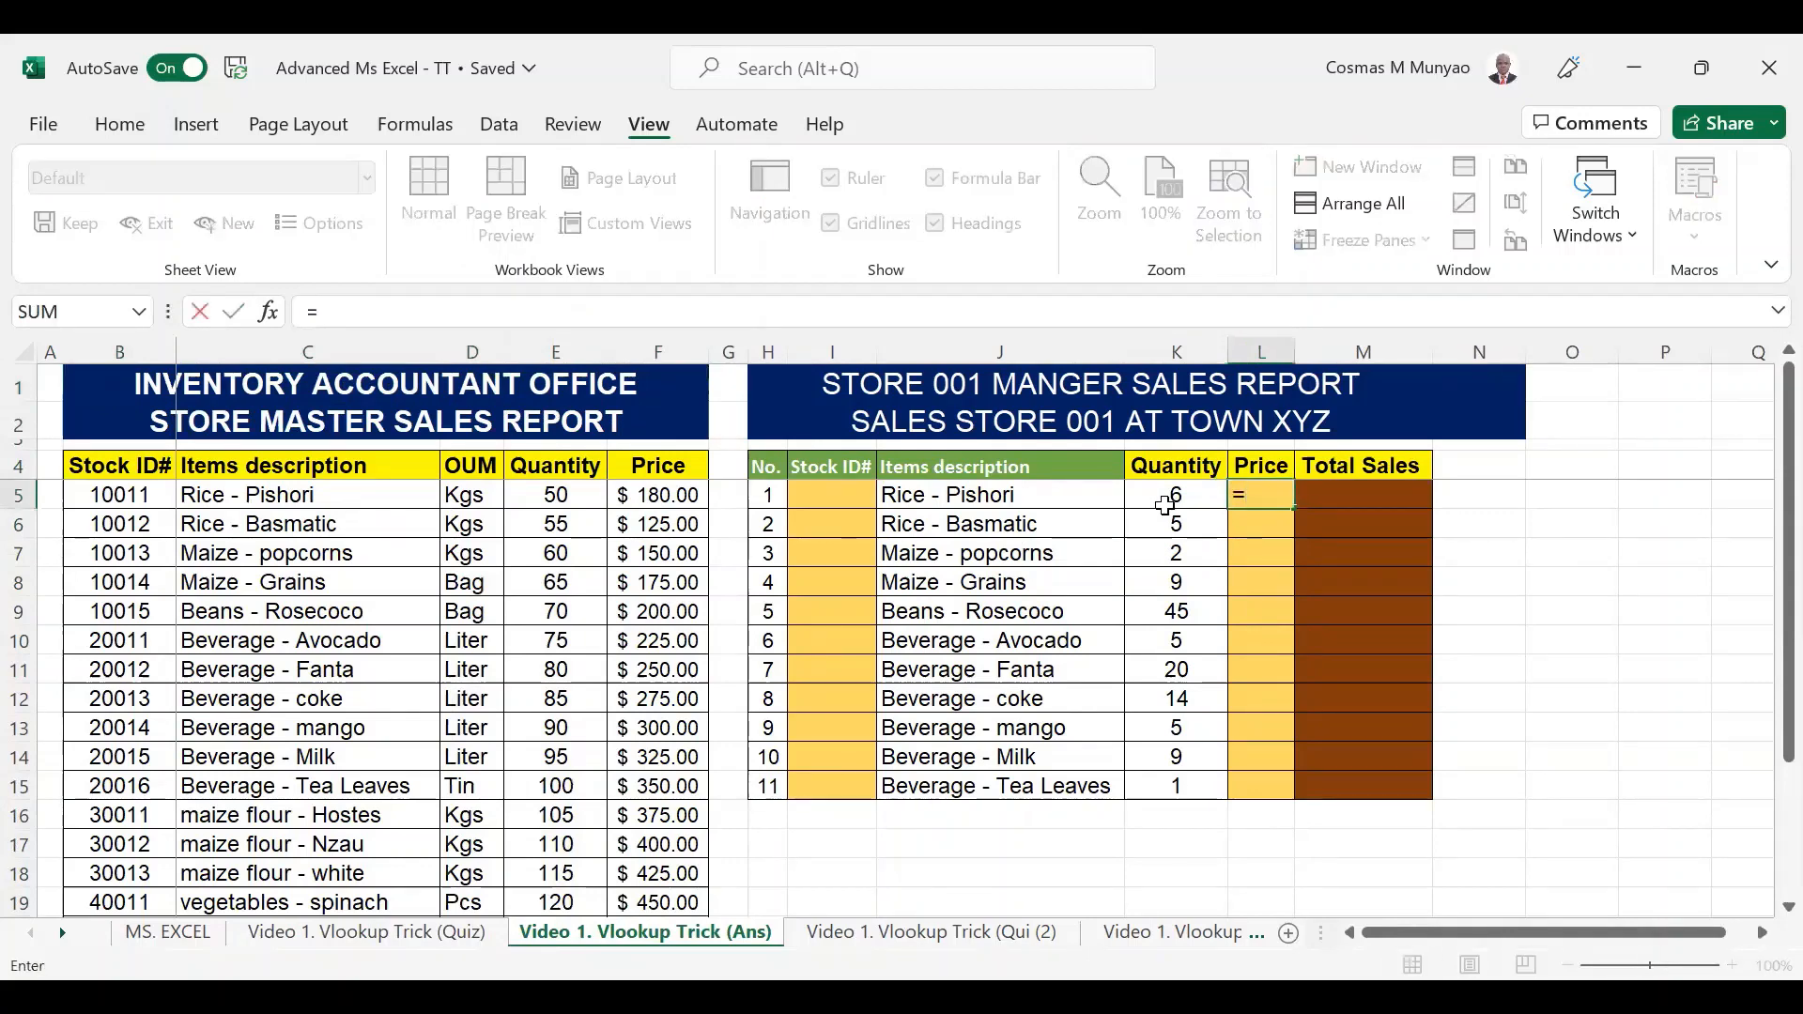
pyautogui.write('VL')
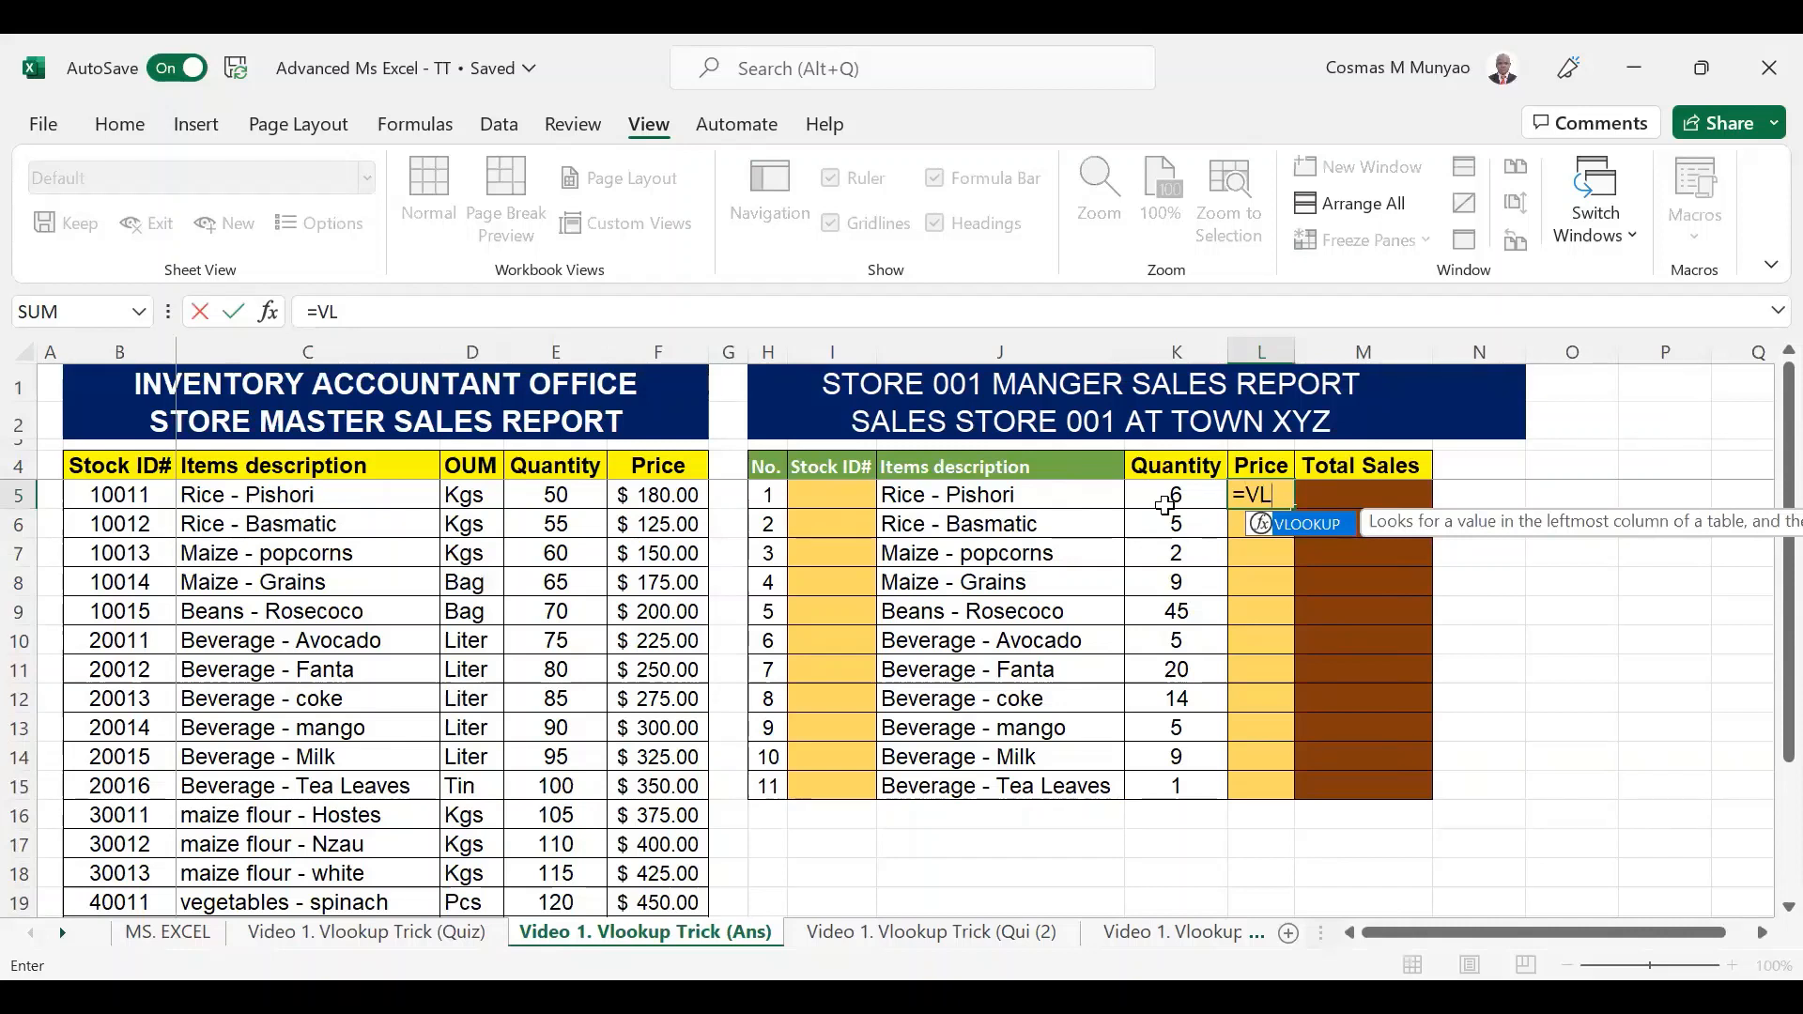
pyautogui.press('BackSpace')
pyautogui.press('BackSpace')
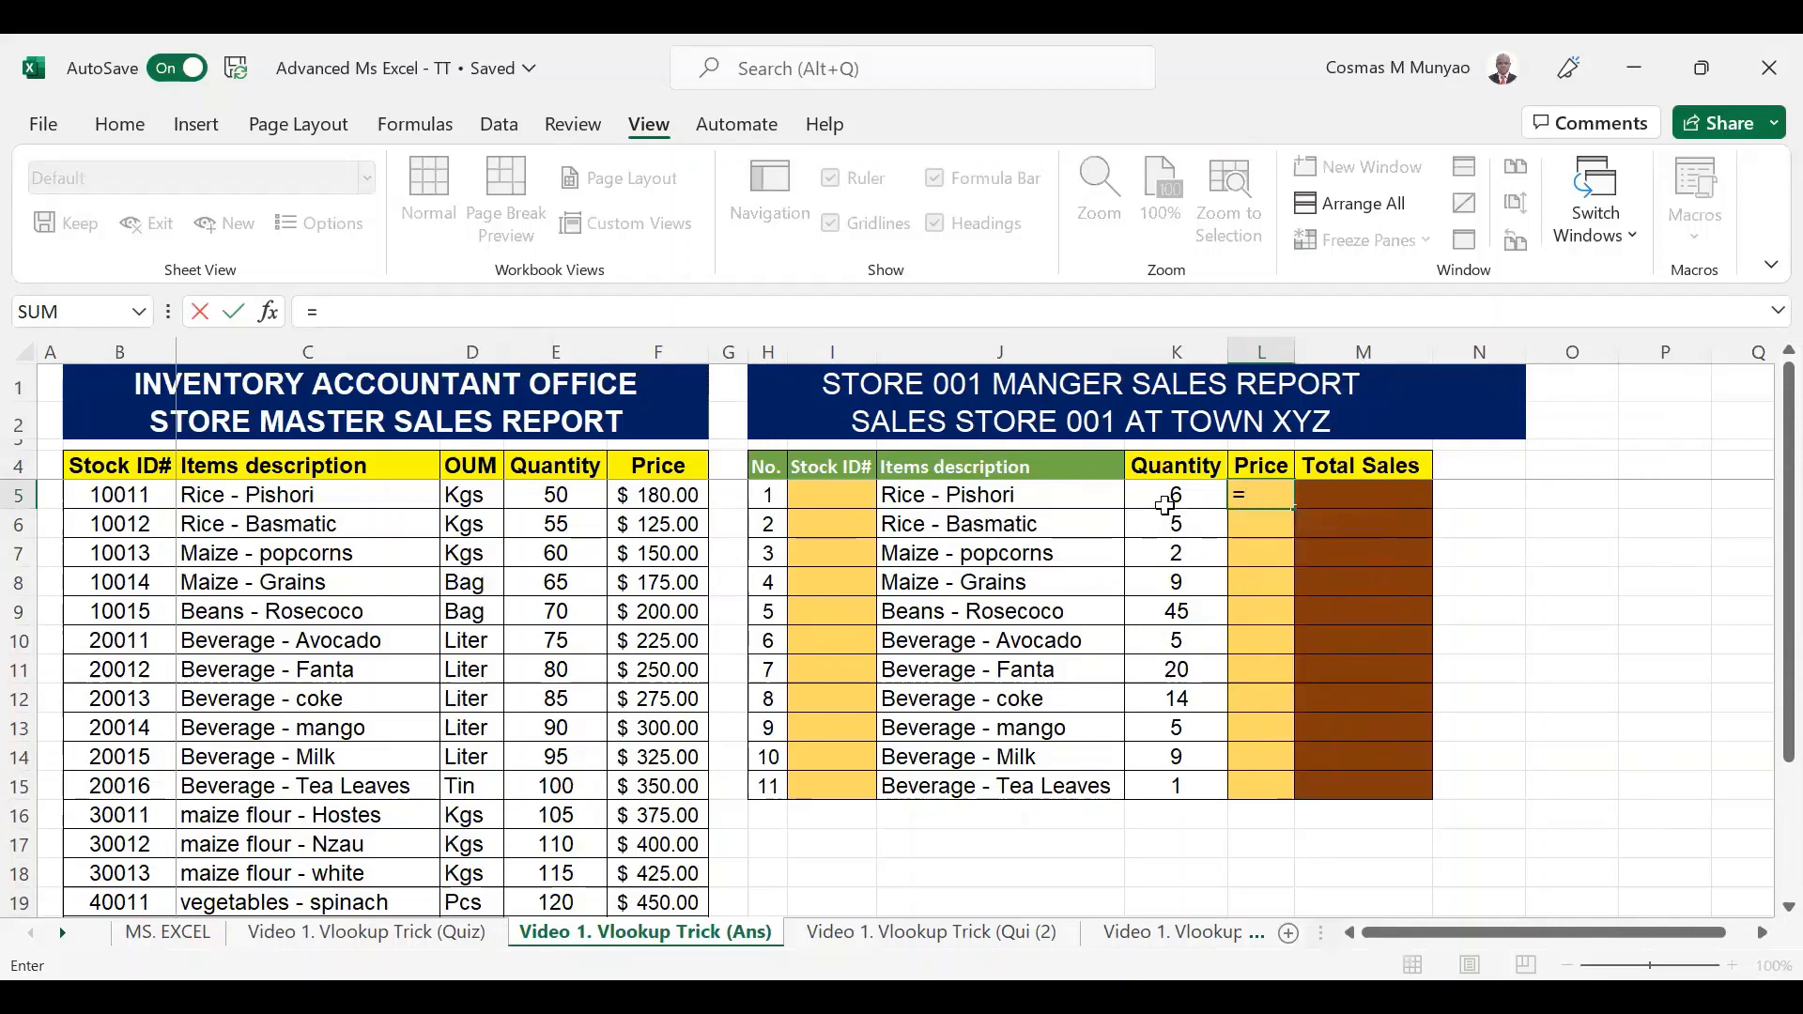
pyautogui.write('V')
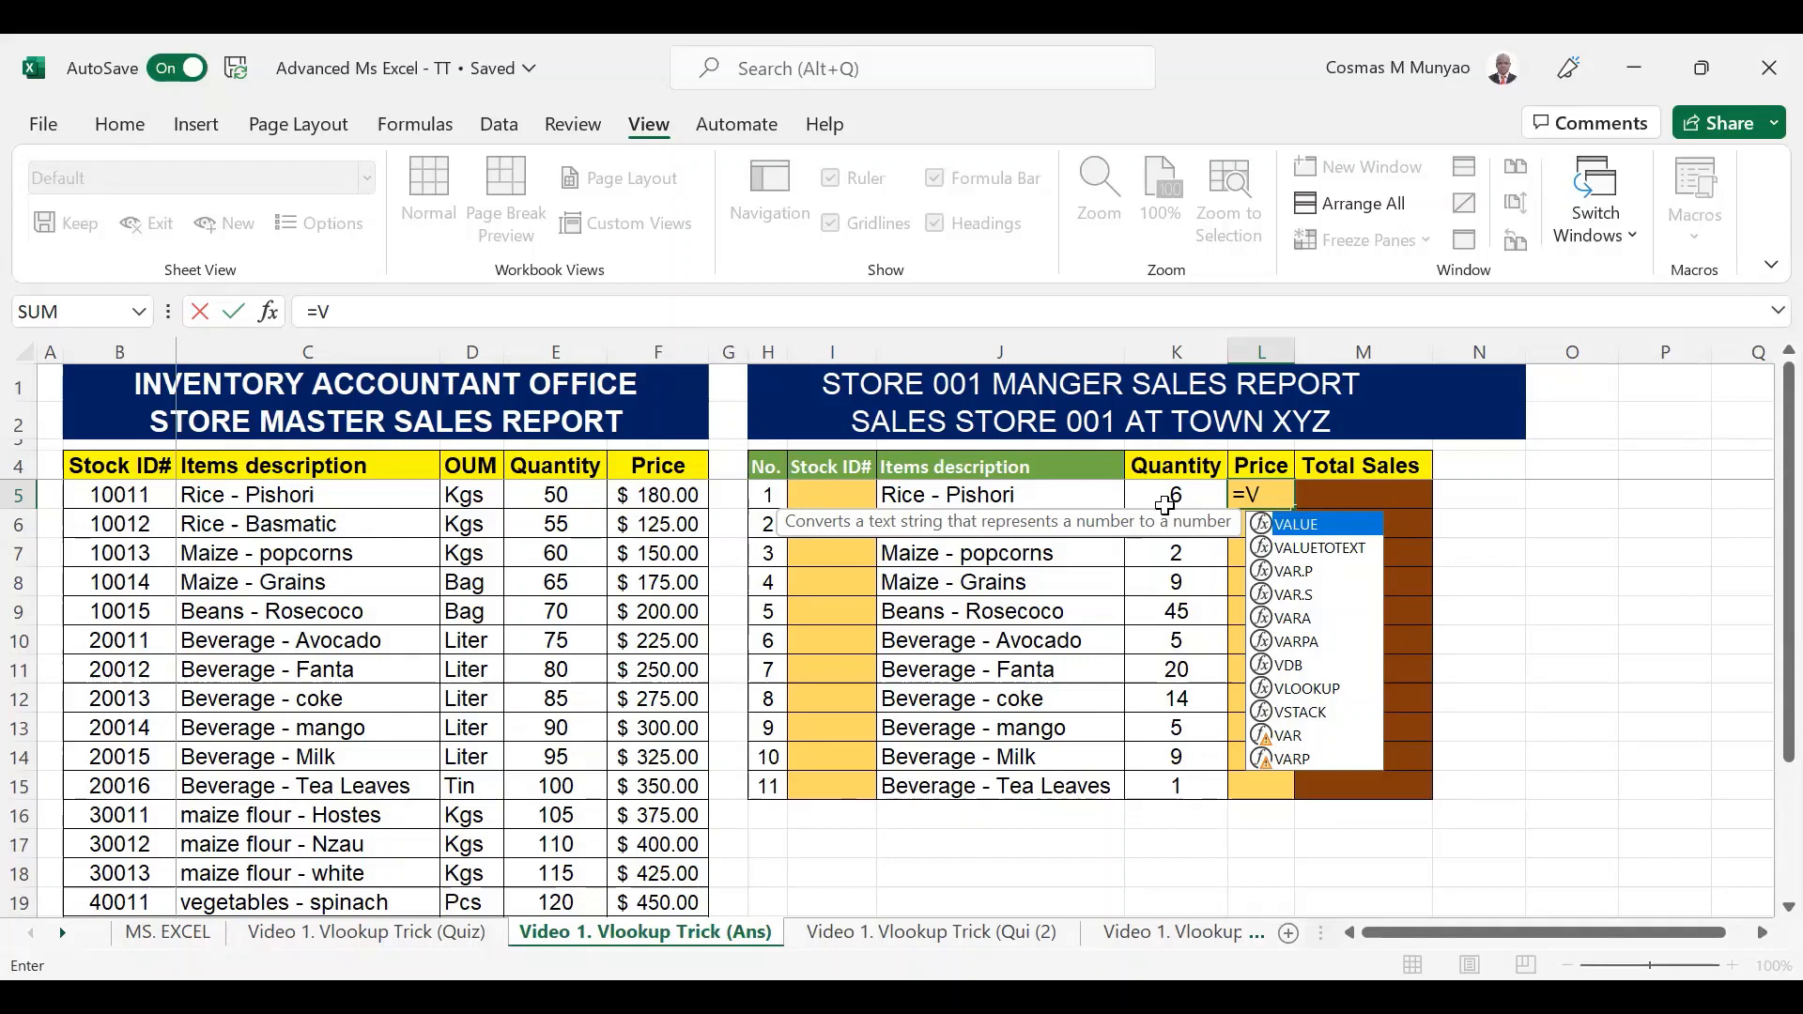
pyautogui.press('Down')
pyautogui.press('Down')
pyautogui.press('Down')
pyautogui.press('Down')
pyautogui.press('Down')
pyautogui.press('Down')
pyautogui.press('Down')
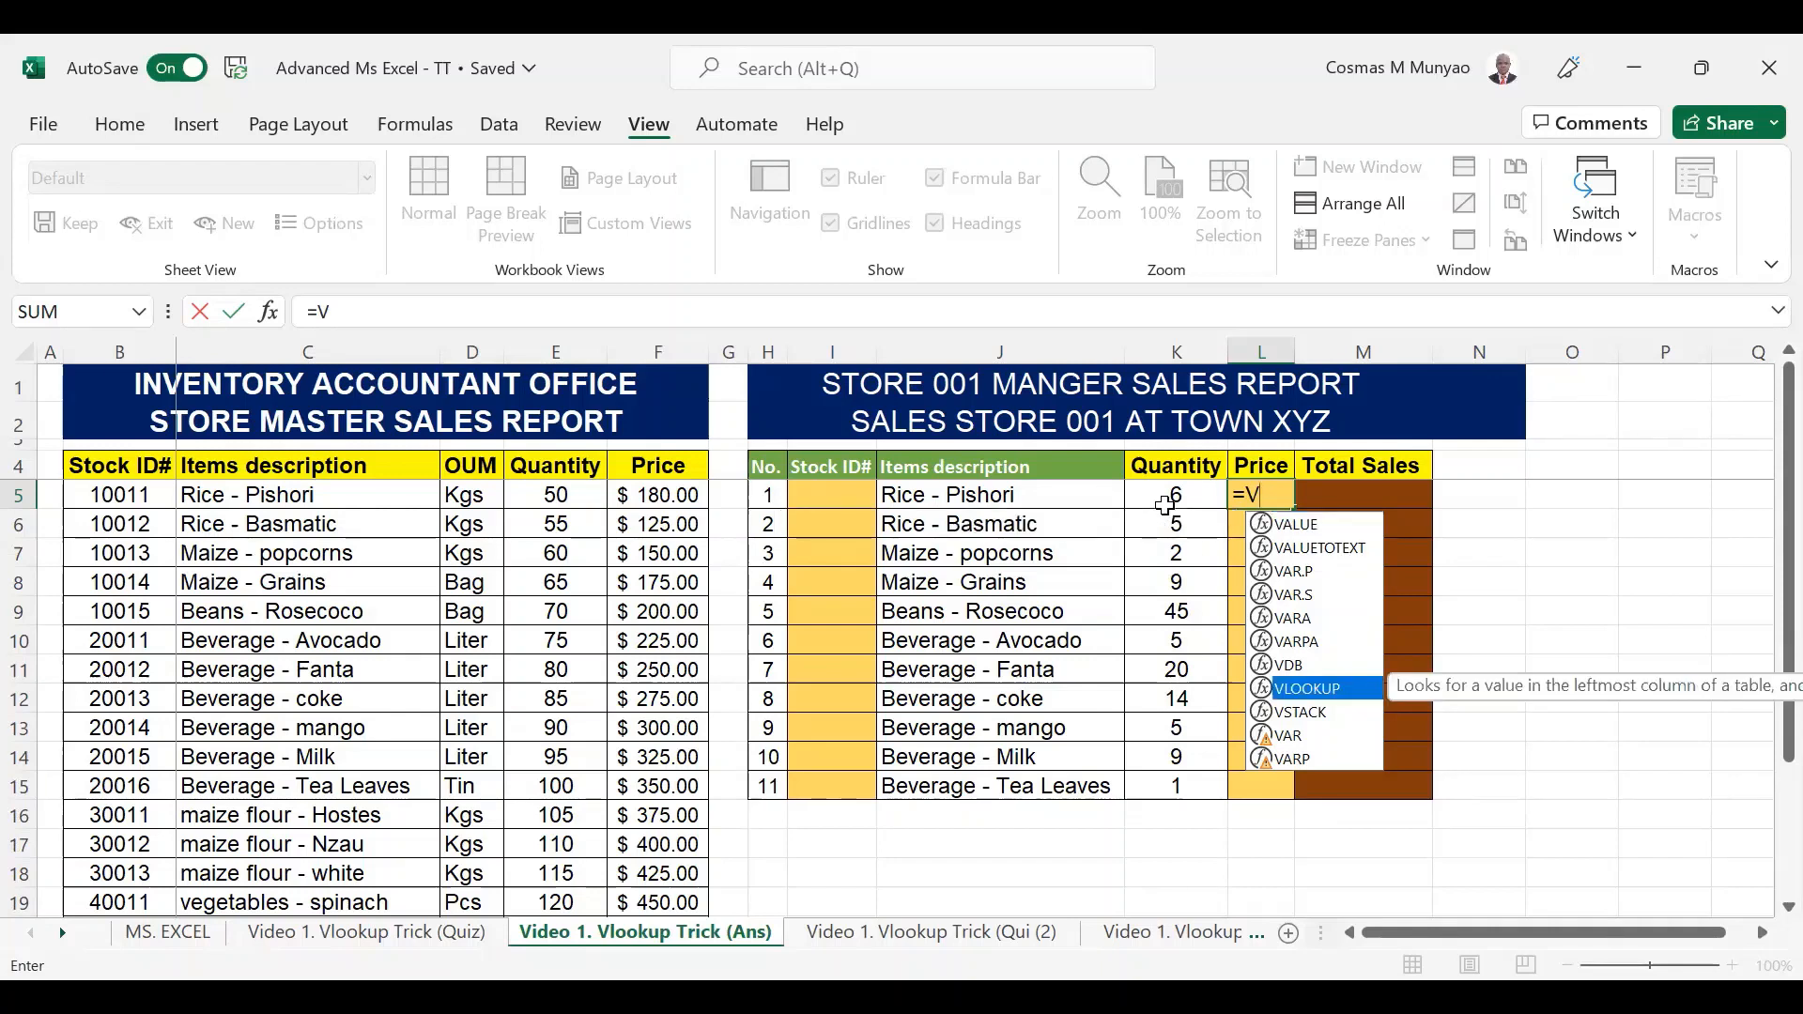
pyautogui.write('L')
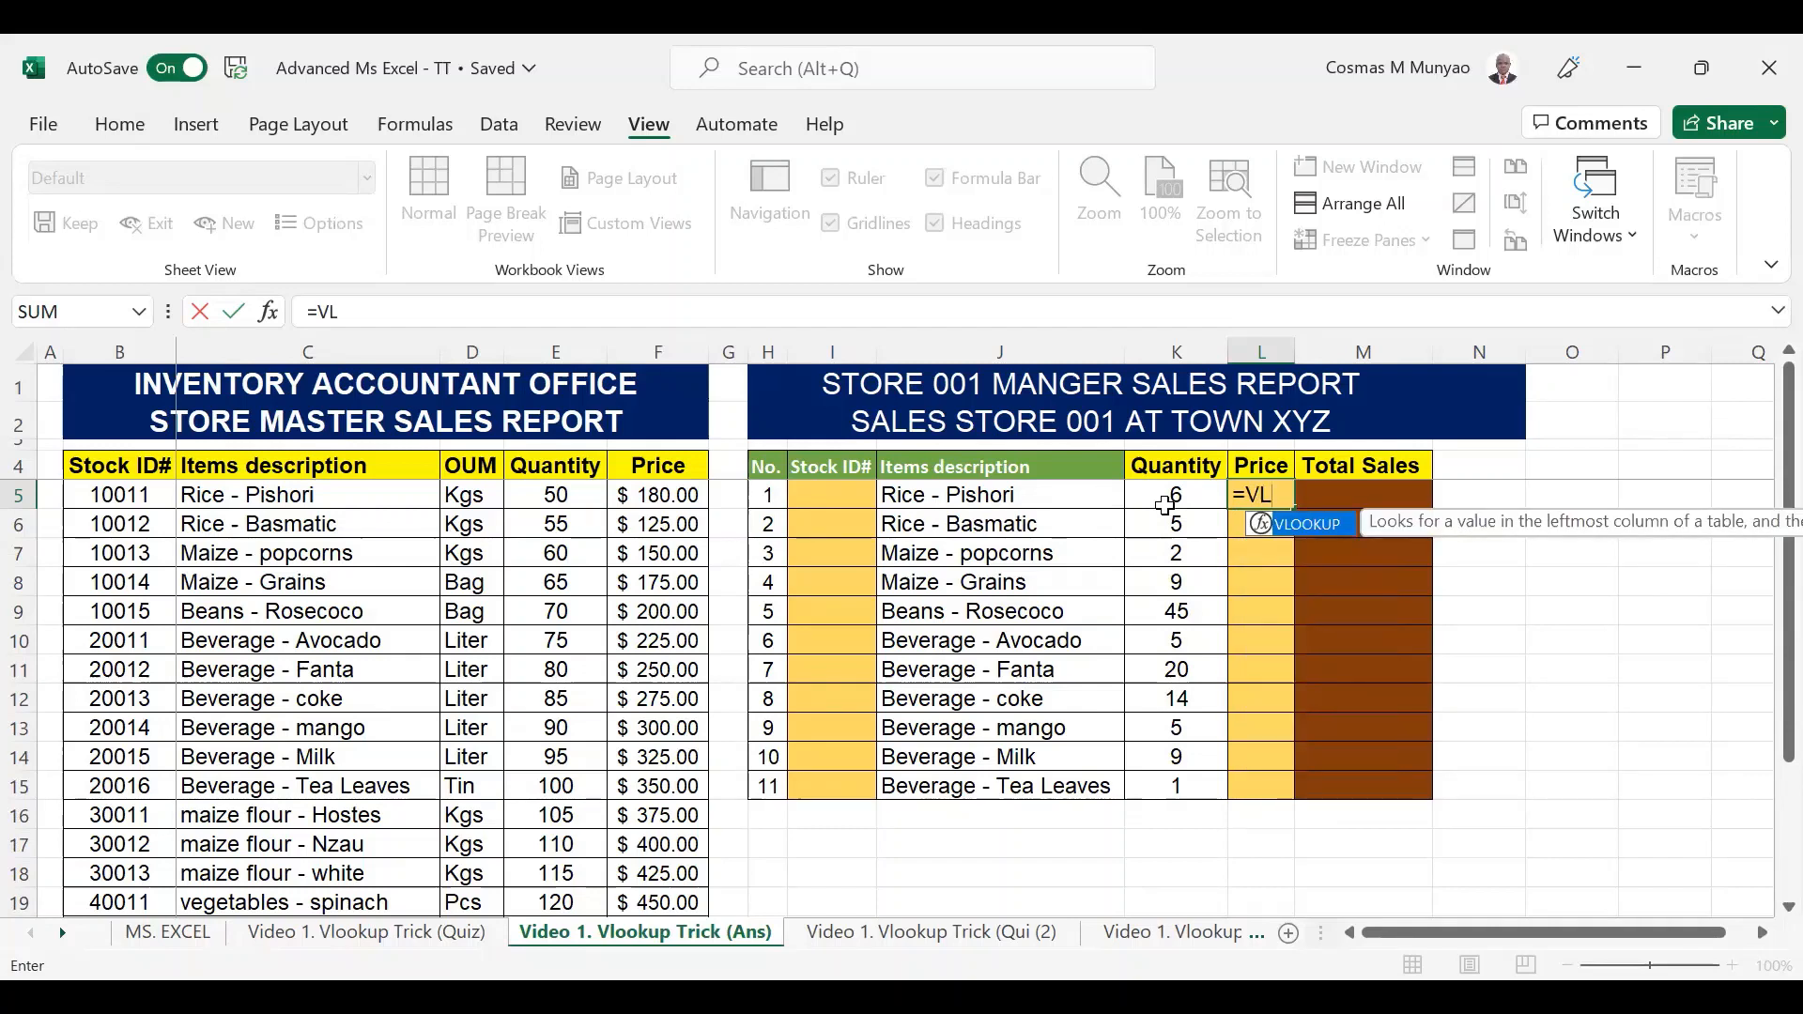
pyautogui.press('Tab')
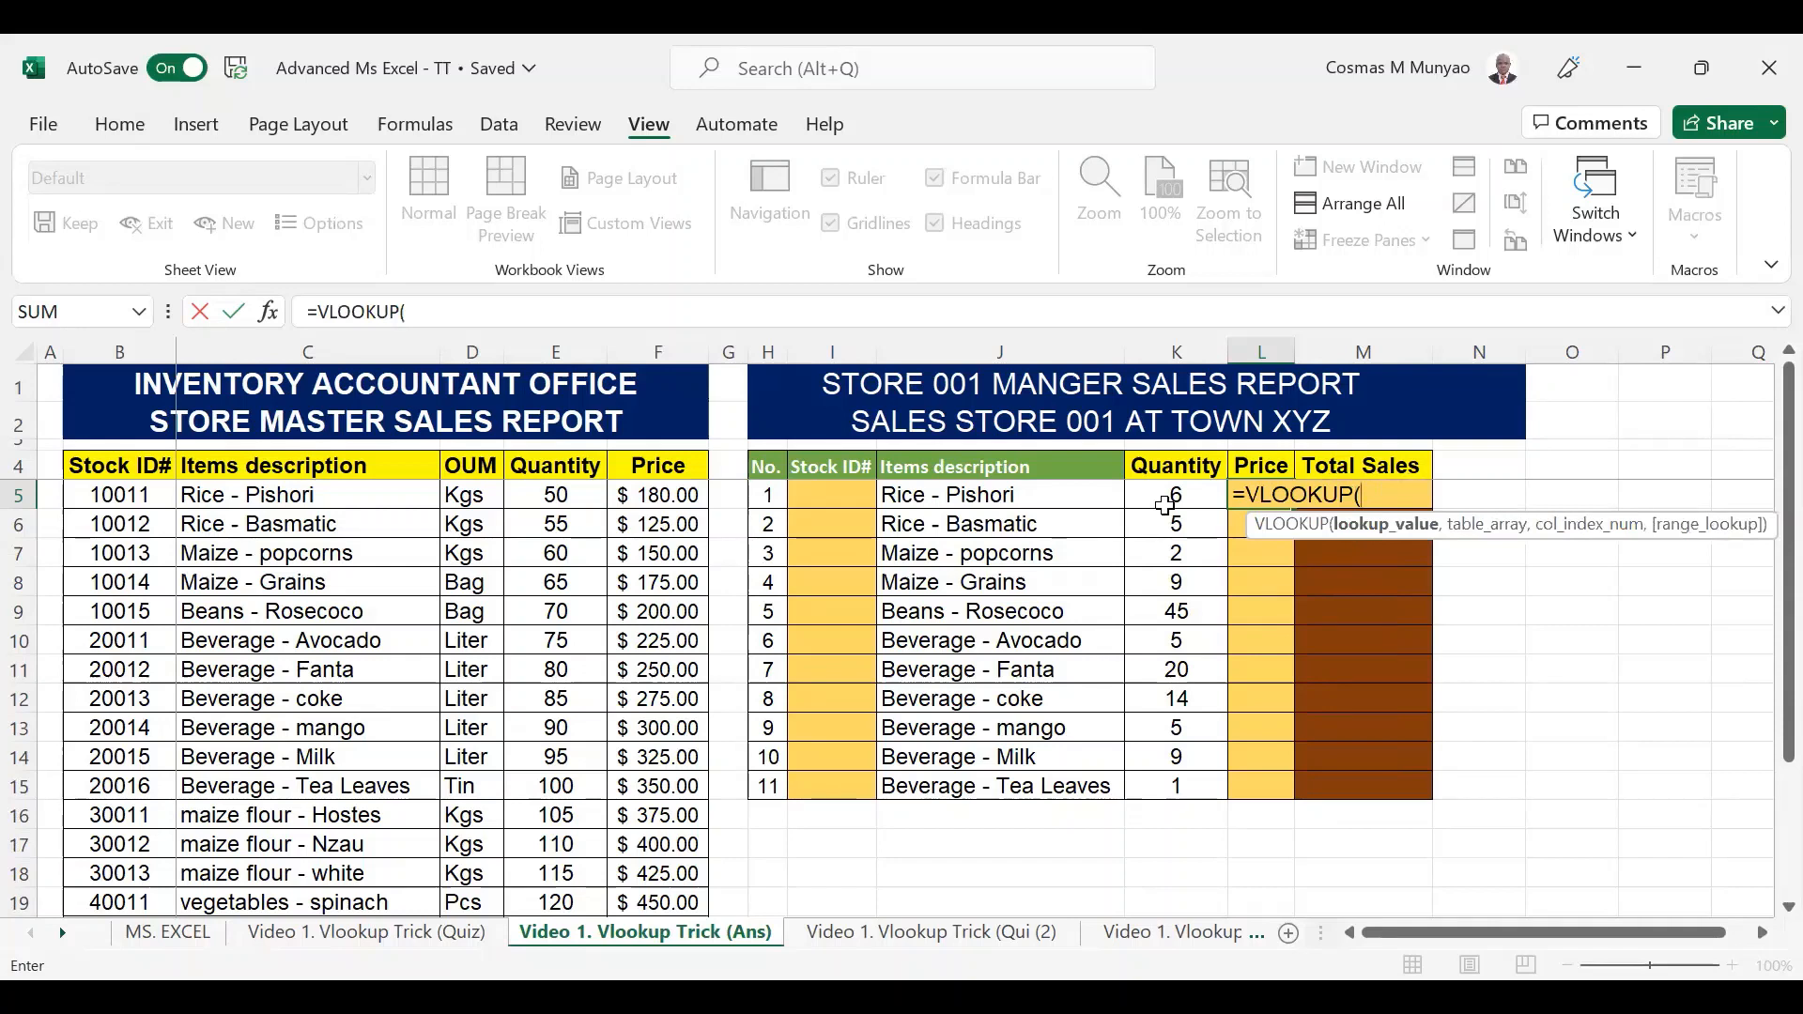
pyautogui.press('BackSpace')
pyautogui.press('BackSpace')
pyautogui.press('BackSpace')
pyautogui.press('BackSpace')
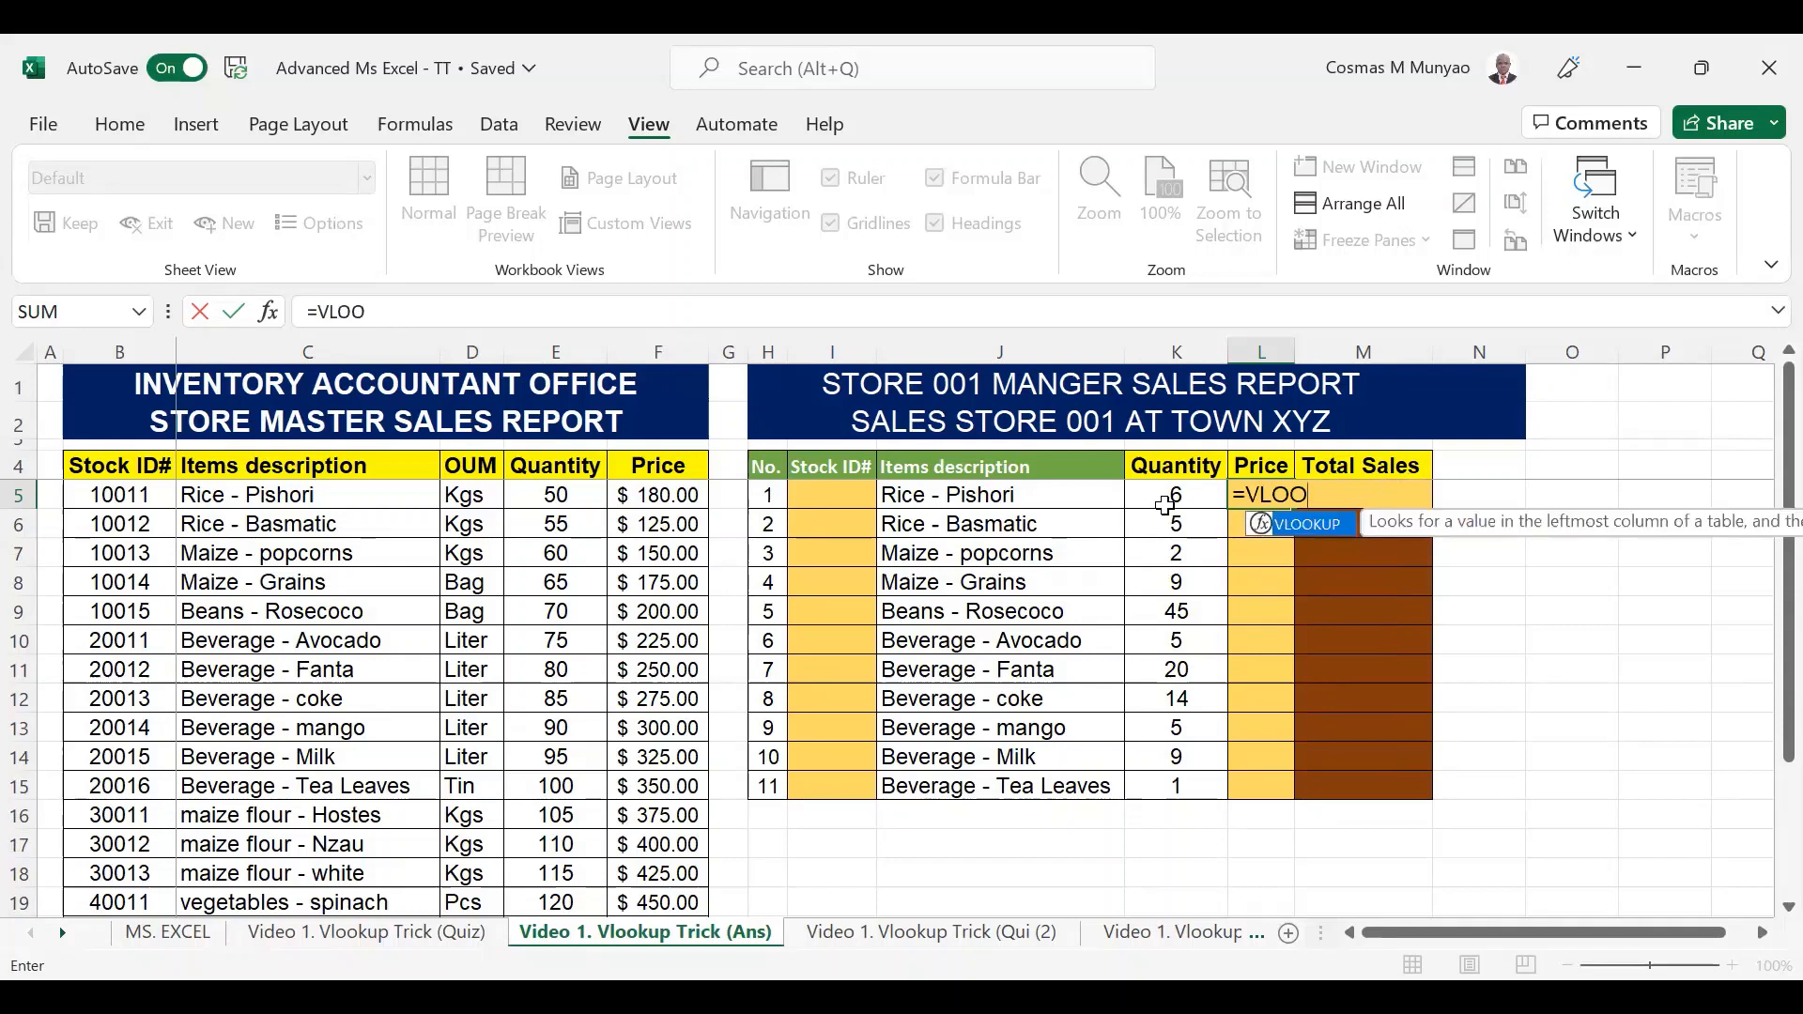
pyautogui.doubleClick(1318, 528)
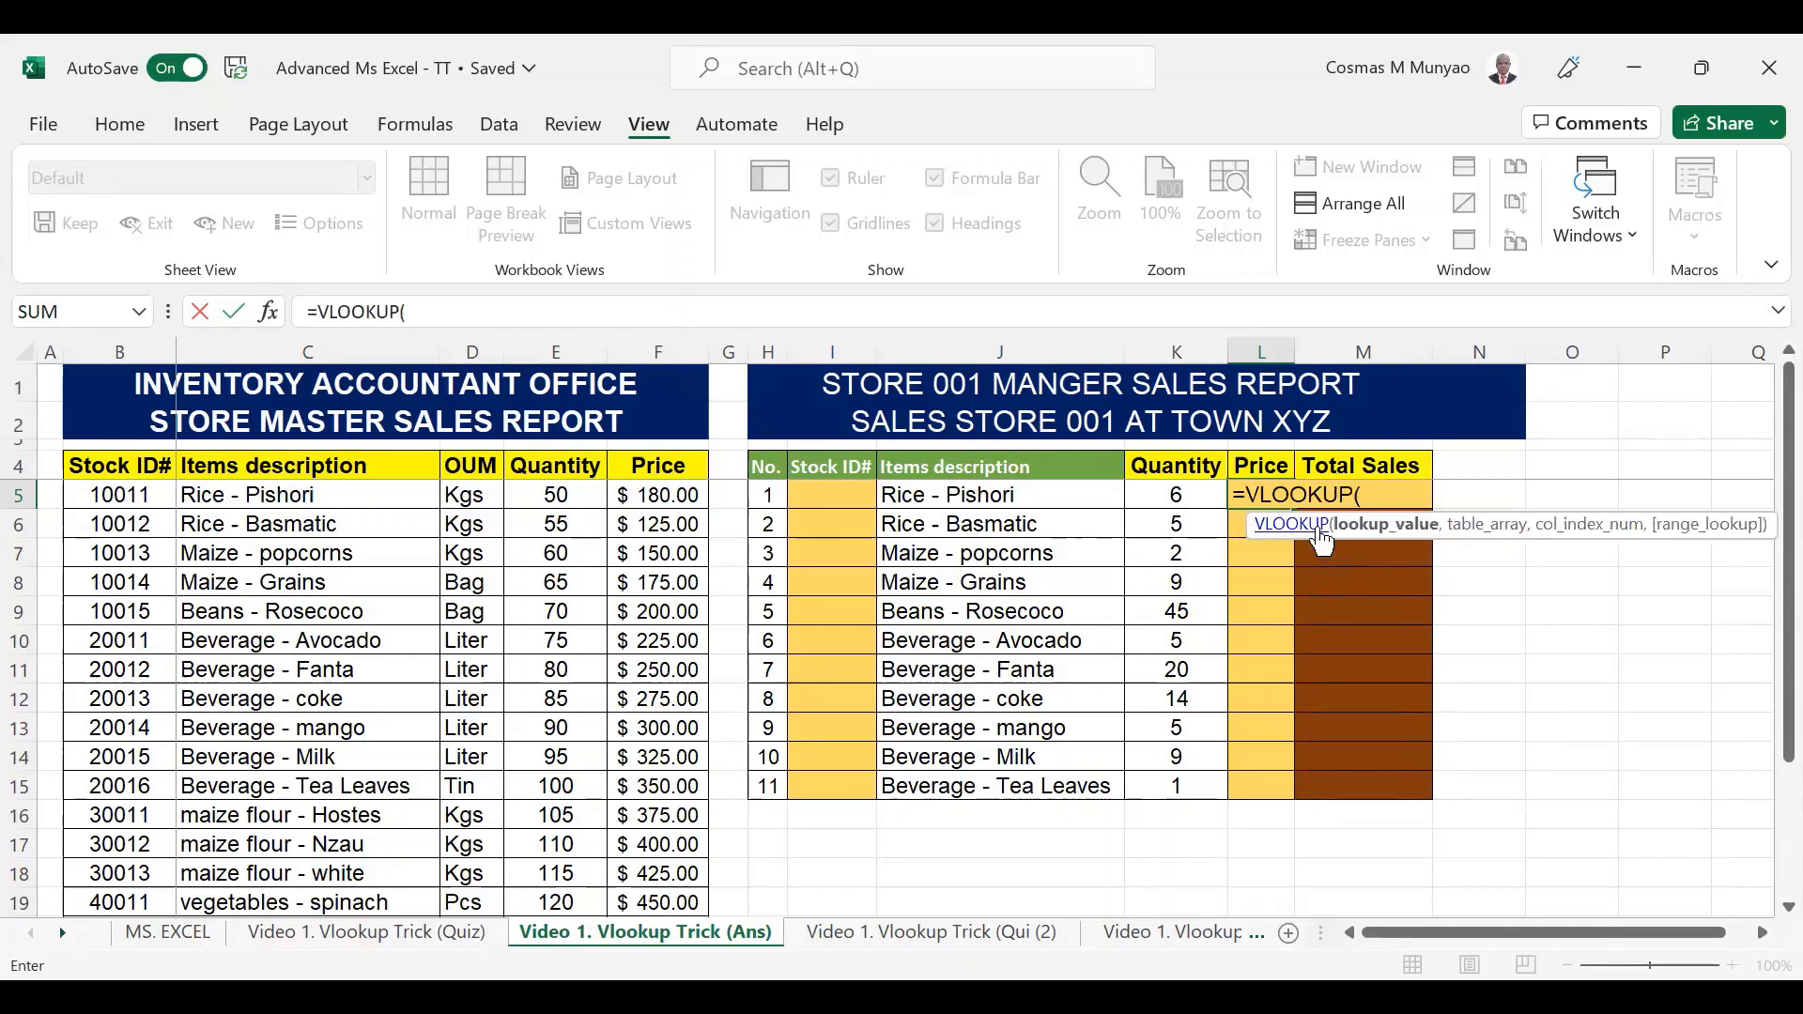
pyautogui.press('BackSpace')
pyautogui.press('BackSpace')
pyautogui.press('BackSpace')
pyautogui.press('BackSpace')
pyautogui.press('BackSpace')
pyautogui.press('BackSpace')
pyautogui.press('BackSpace')
pyautogui.press('BackSpace')
pyautogui.press('BackSpace')
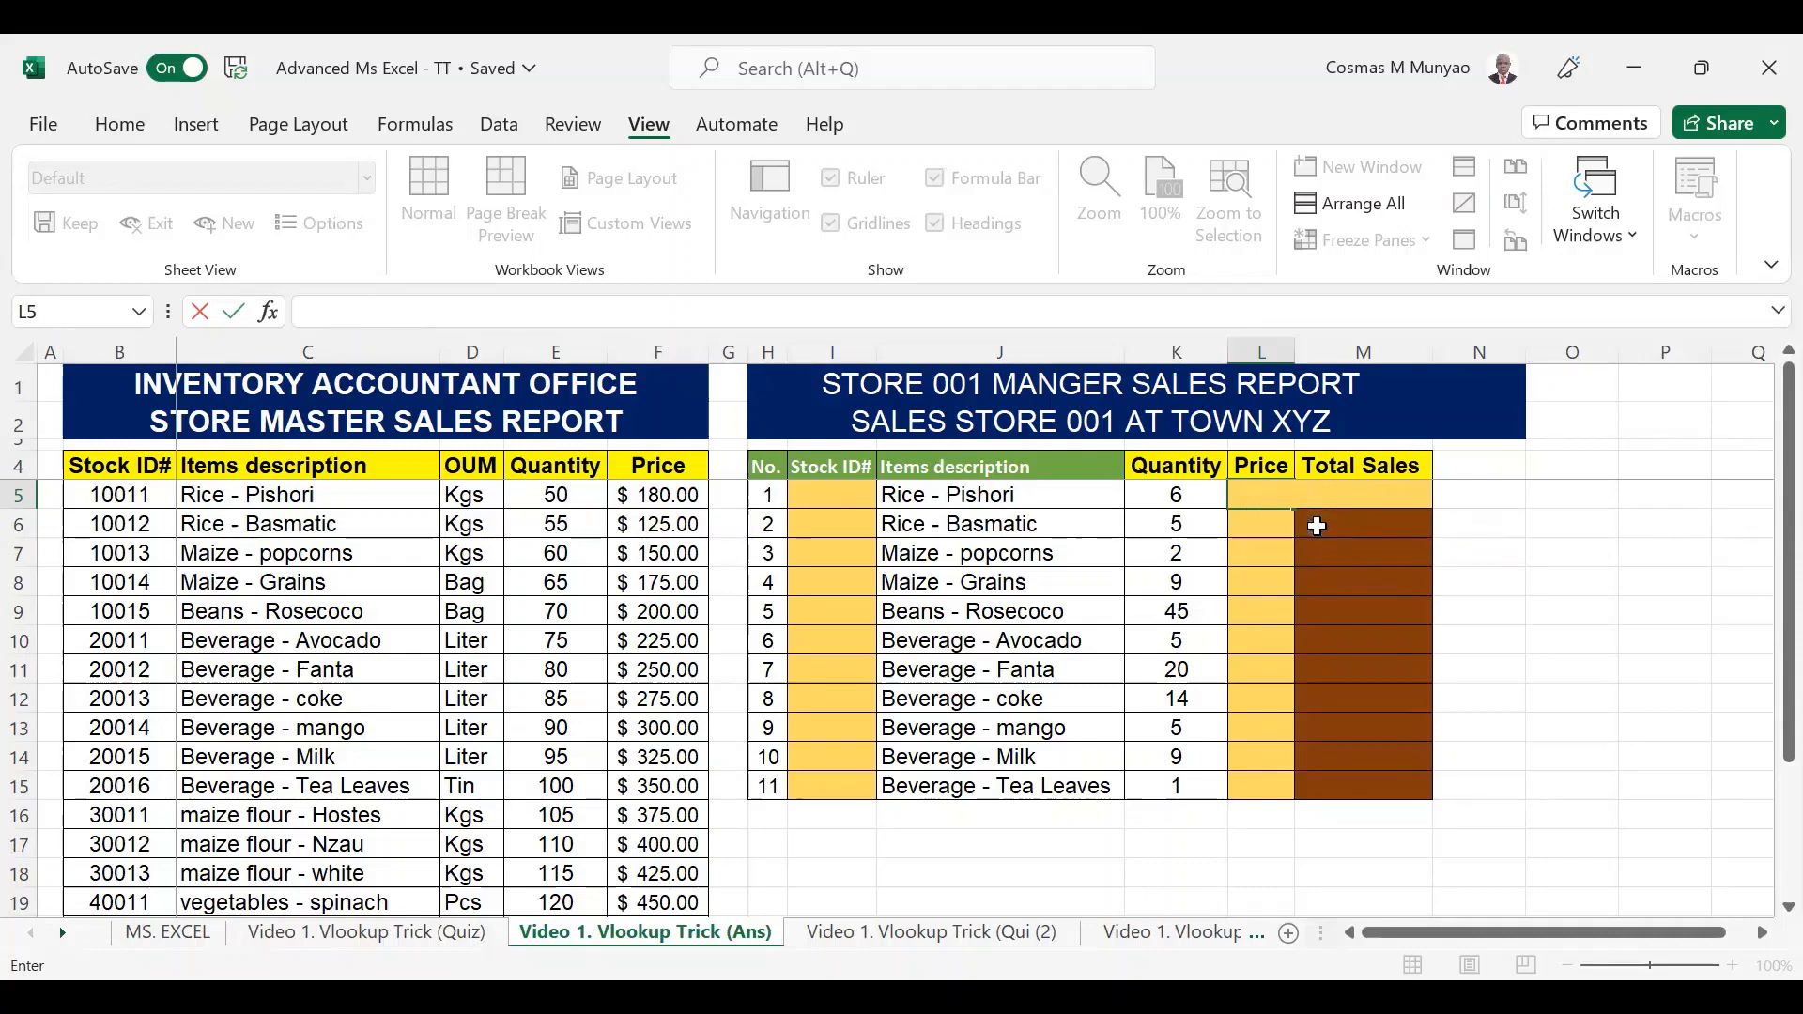
pyautogui.press('Left')
pyautogui.press('Right')
# Start a VLOOKUP formula in price cell L5 with the item description J5 as the lookup value.
pyautogui.write('=')
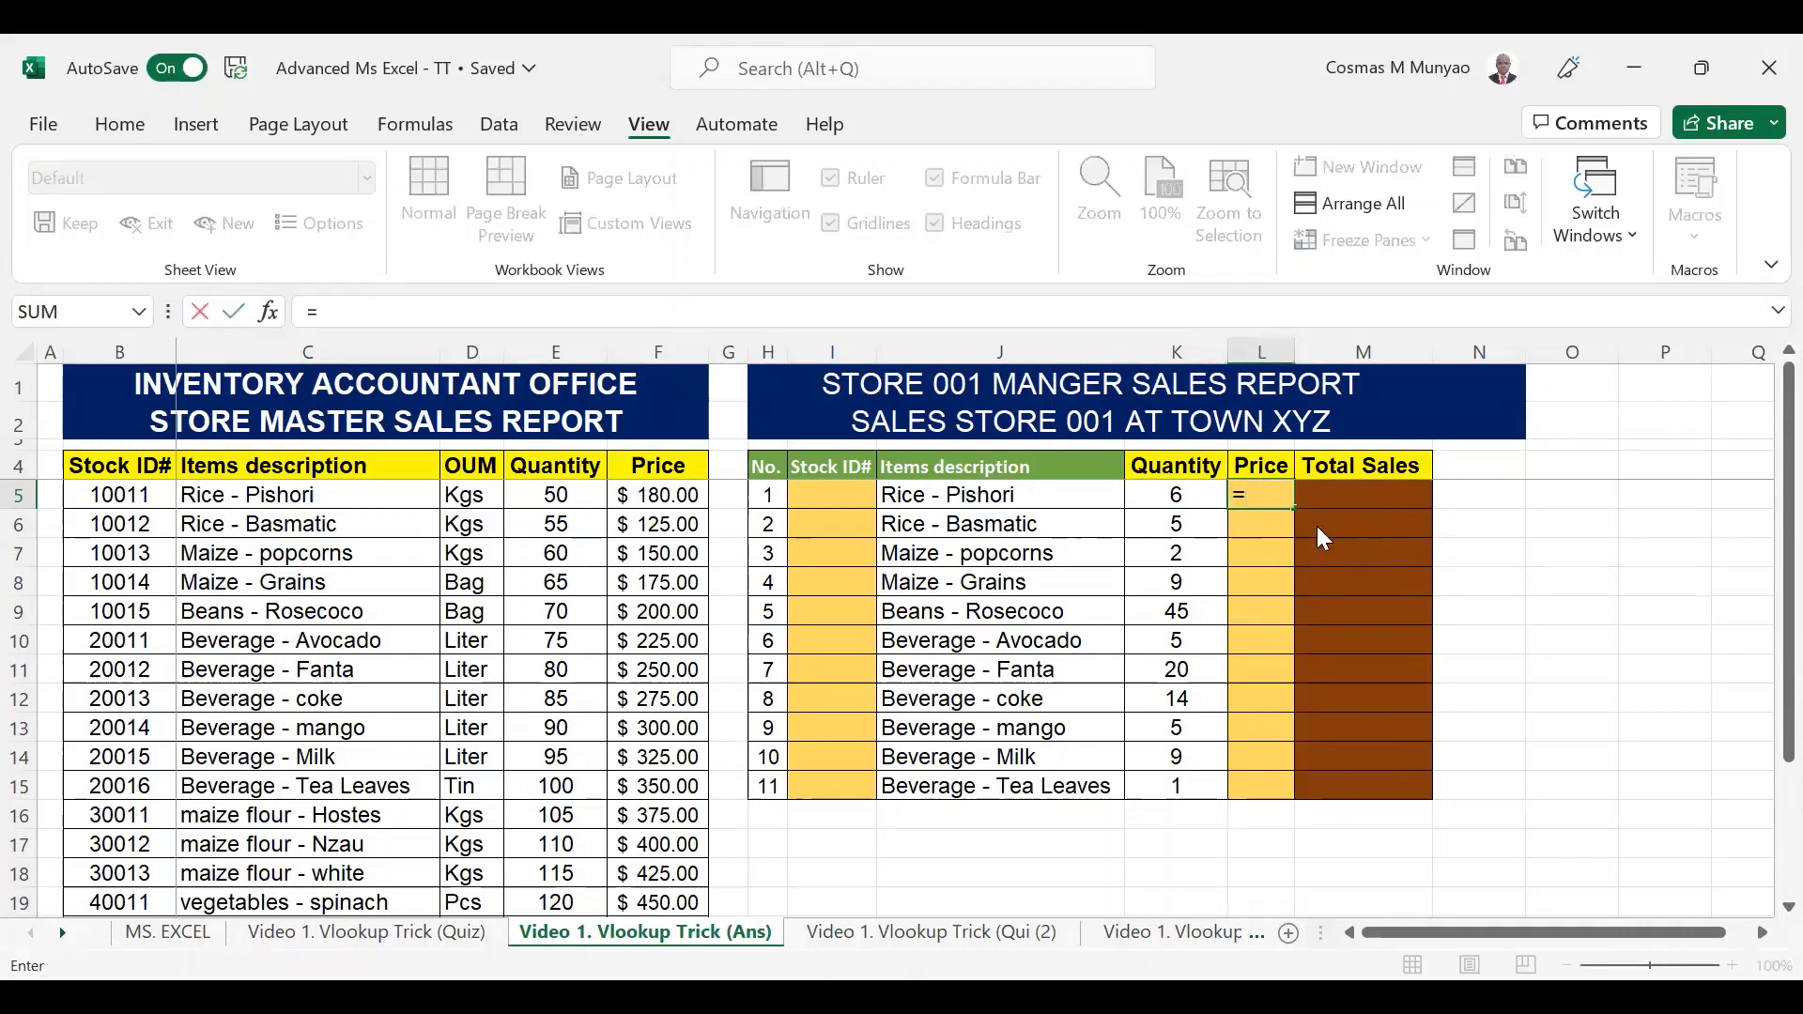
pyautogui.write('VL')
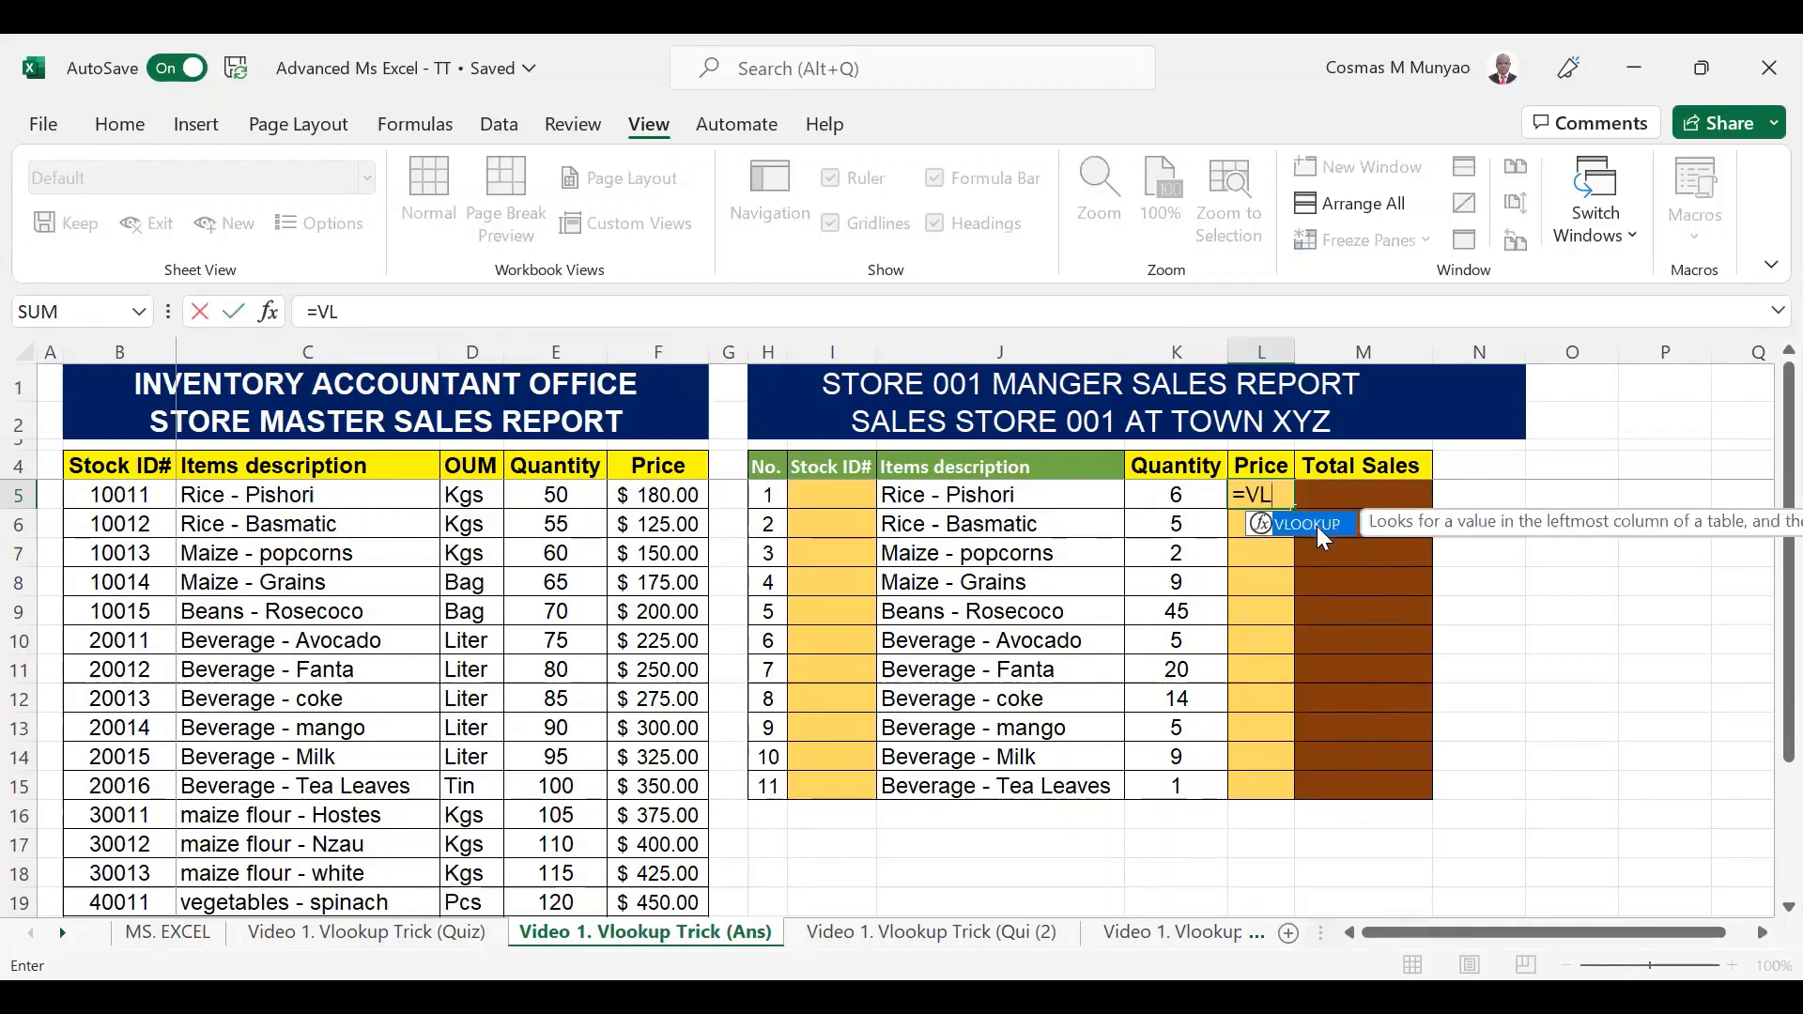
pyautogui.doubleClick(1315, 524)
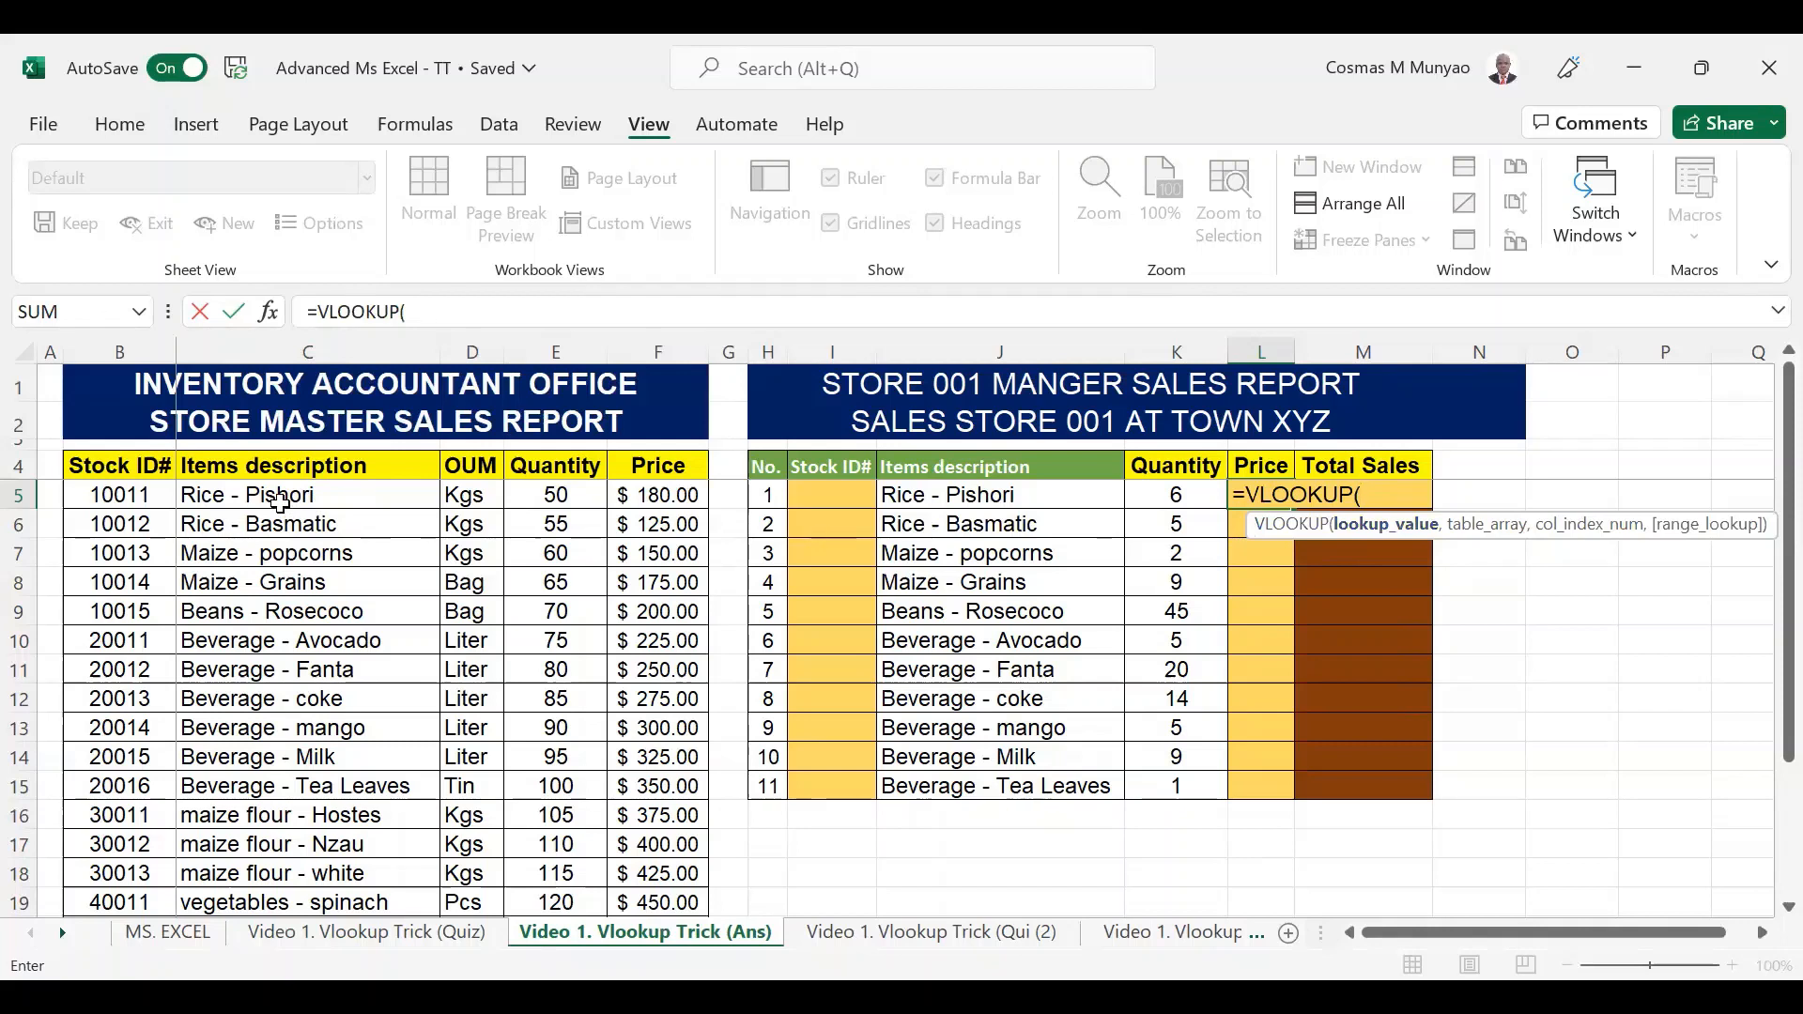
pyautogui.press('Left')
pyautogui.press('Left')
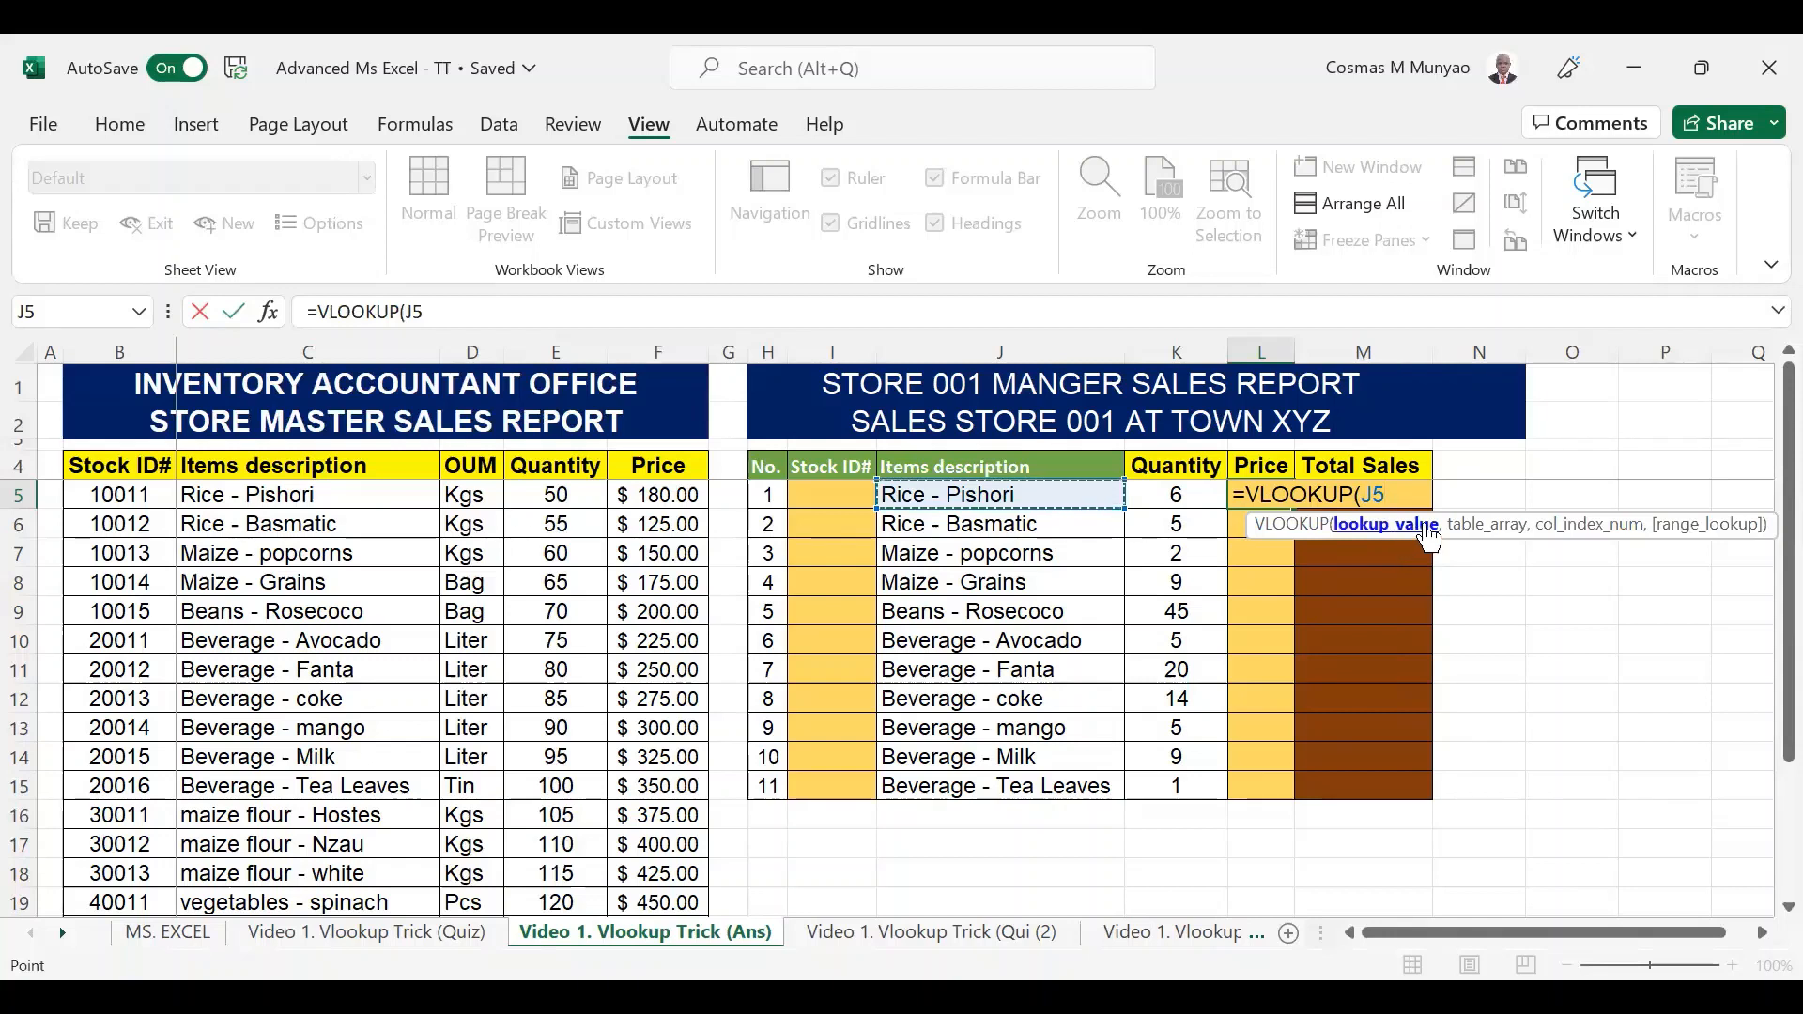
pyautogui.write(',')
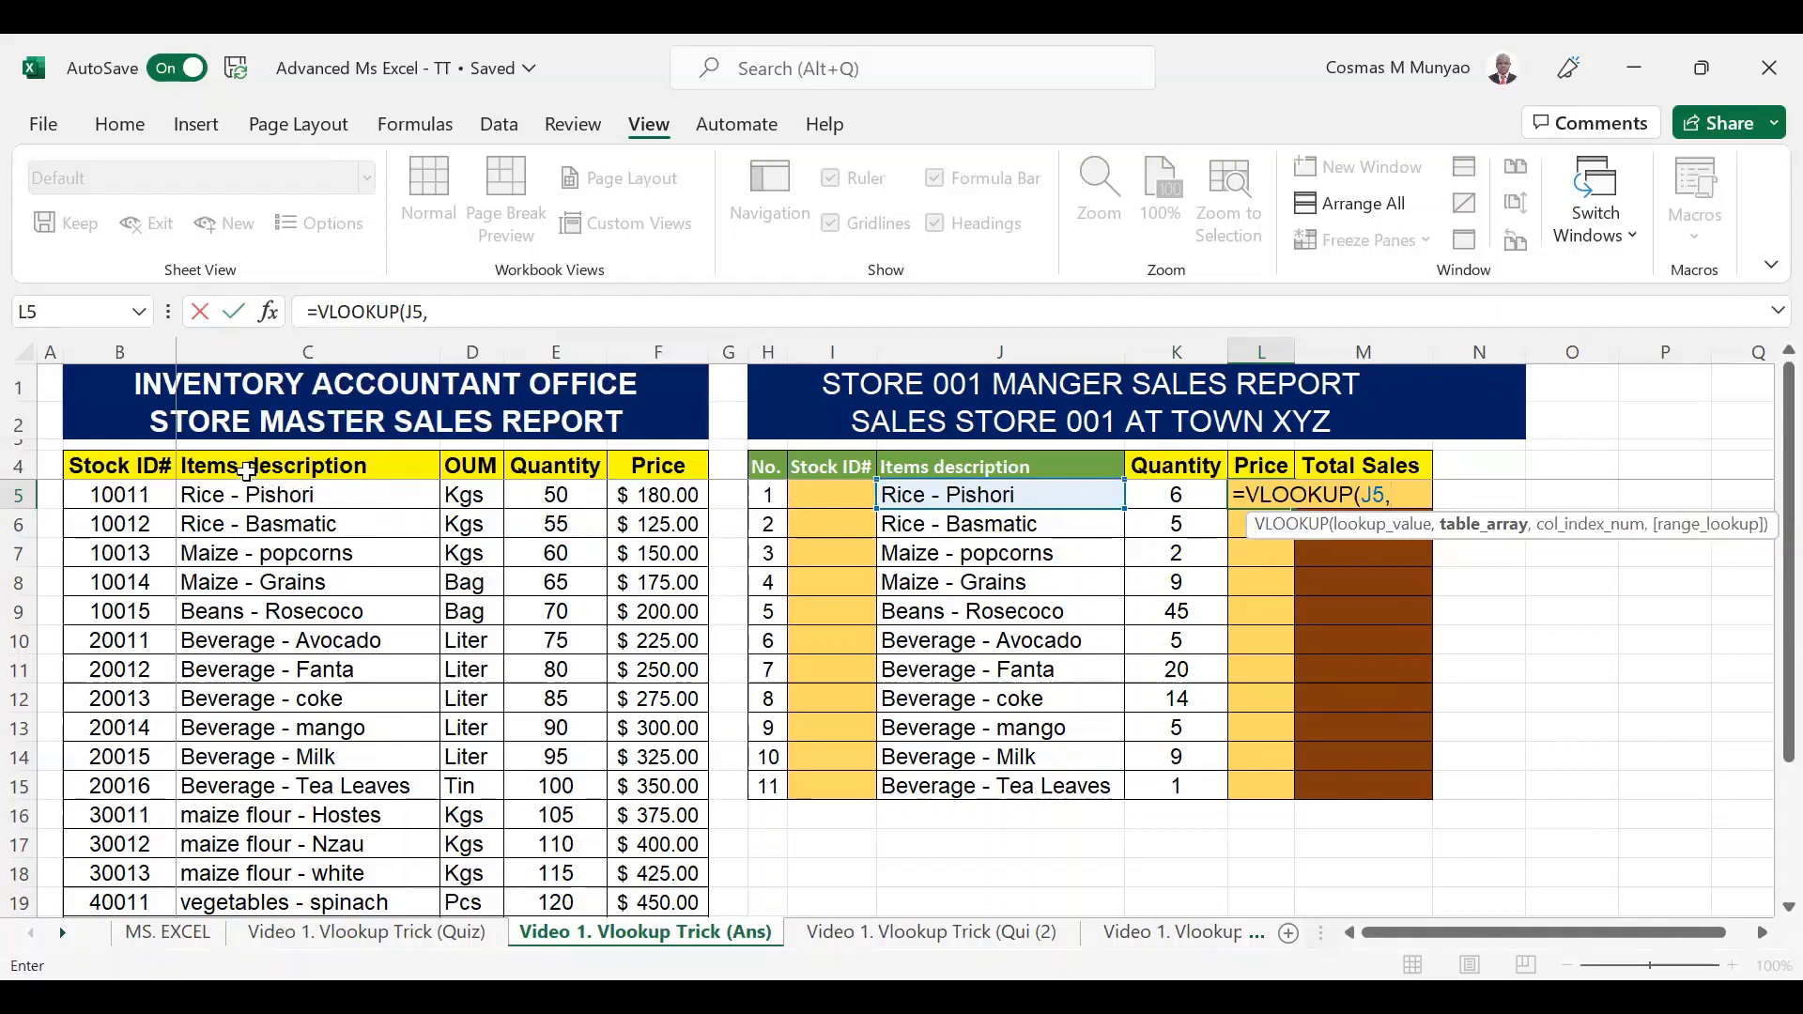
pyautogui.moveTo(249, 469); pyautogui.dragTo(656, 460)
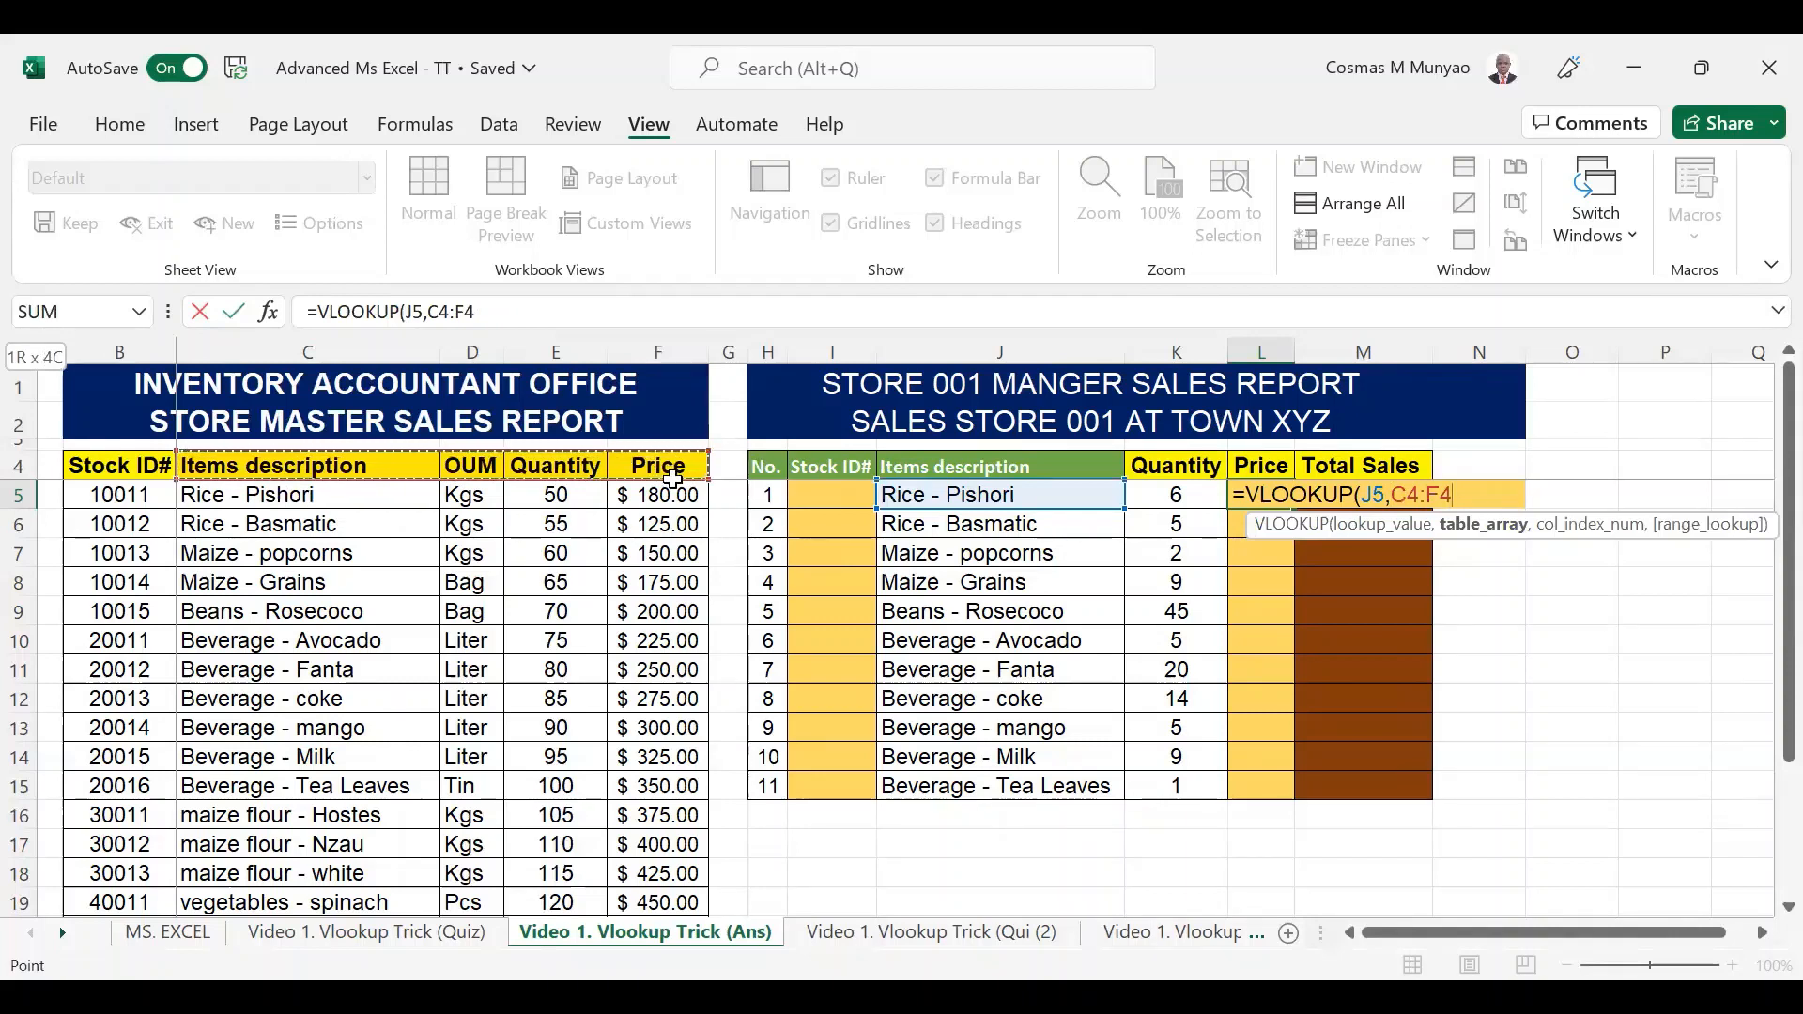
pyautogui.moveTo(672, 477); pyautogui.dragTo(672, 475)
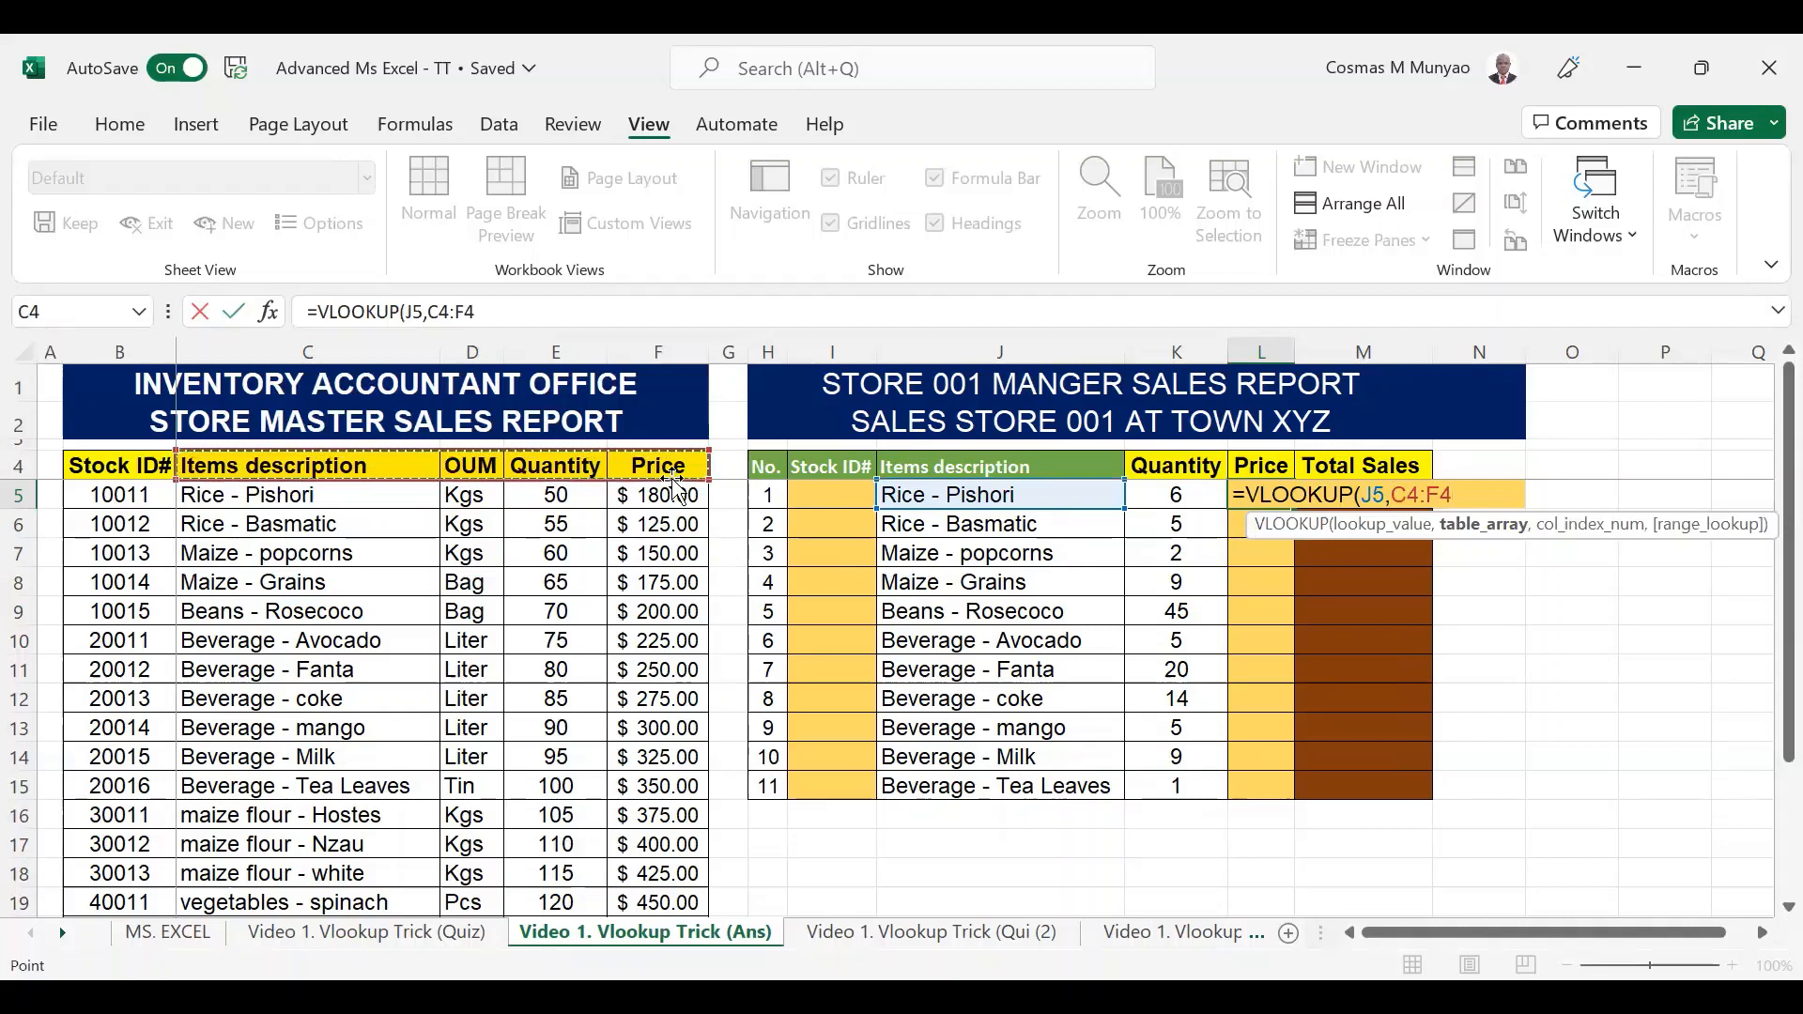
pyautogui.press('BackSpace')
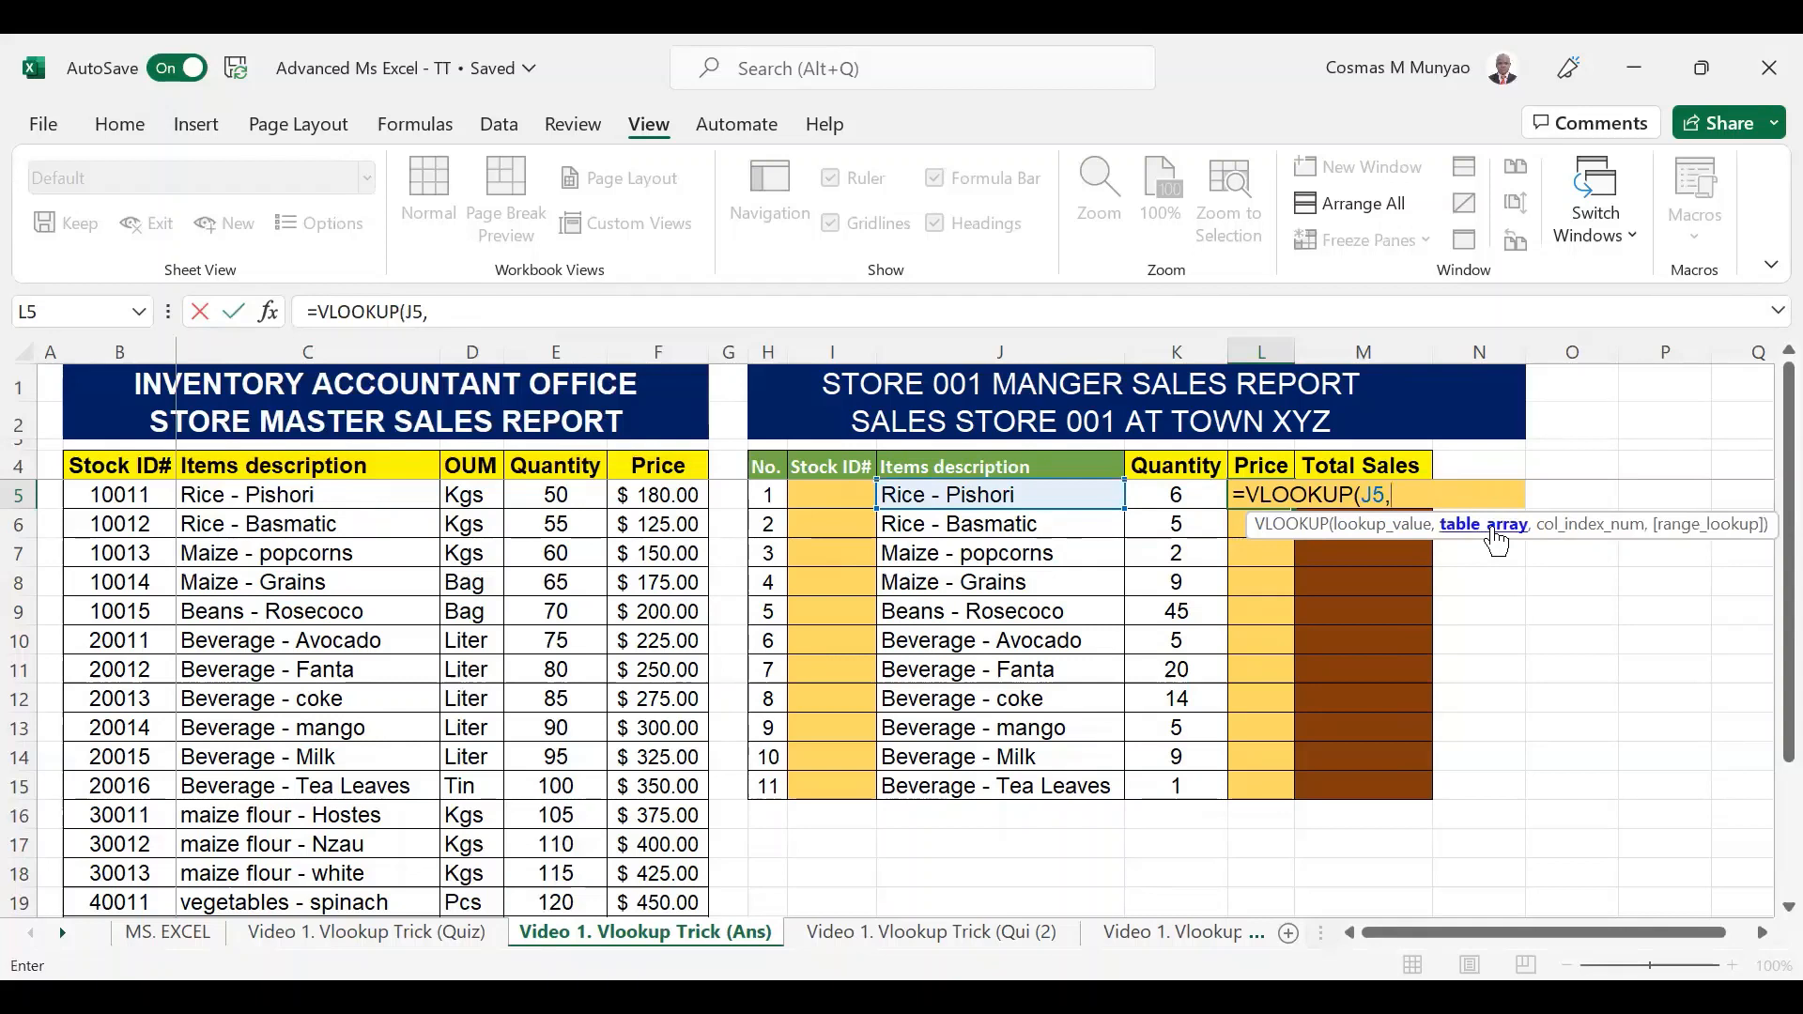
pyautogui.click(207, 464)
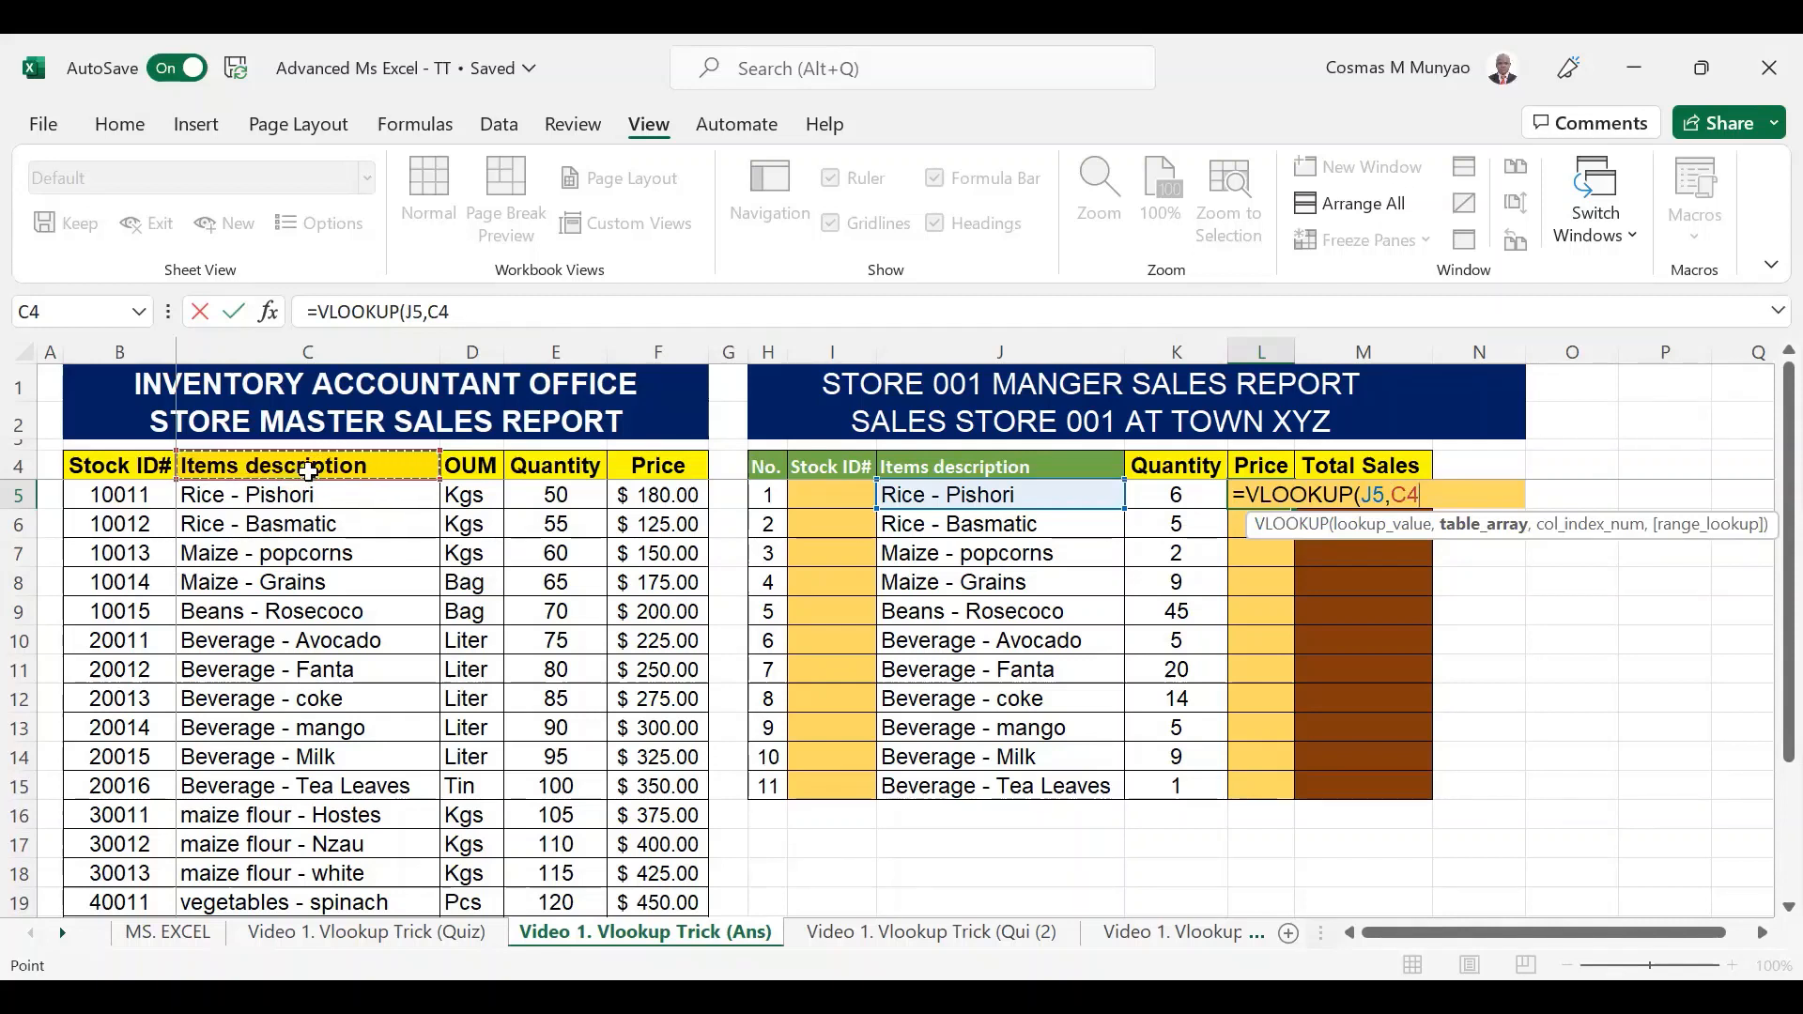
pyautogui.click(287, 351)
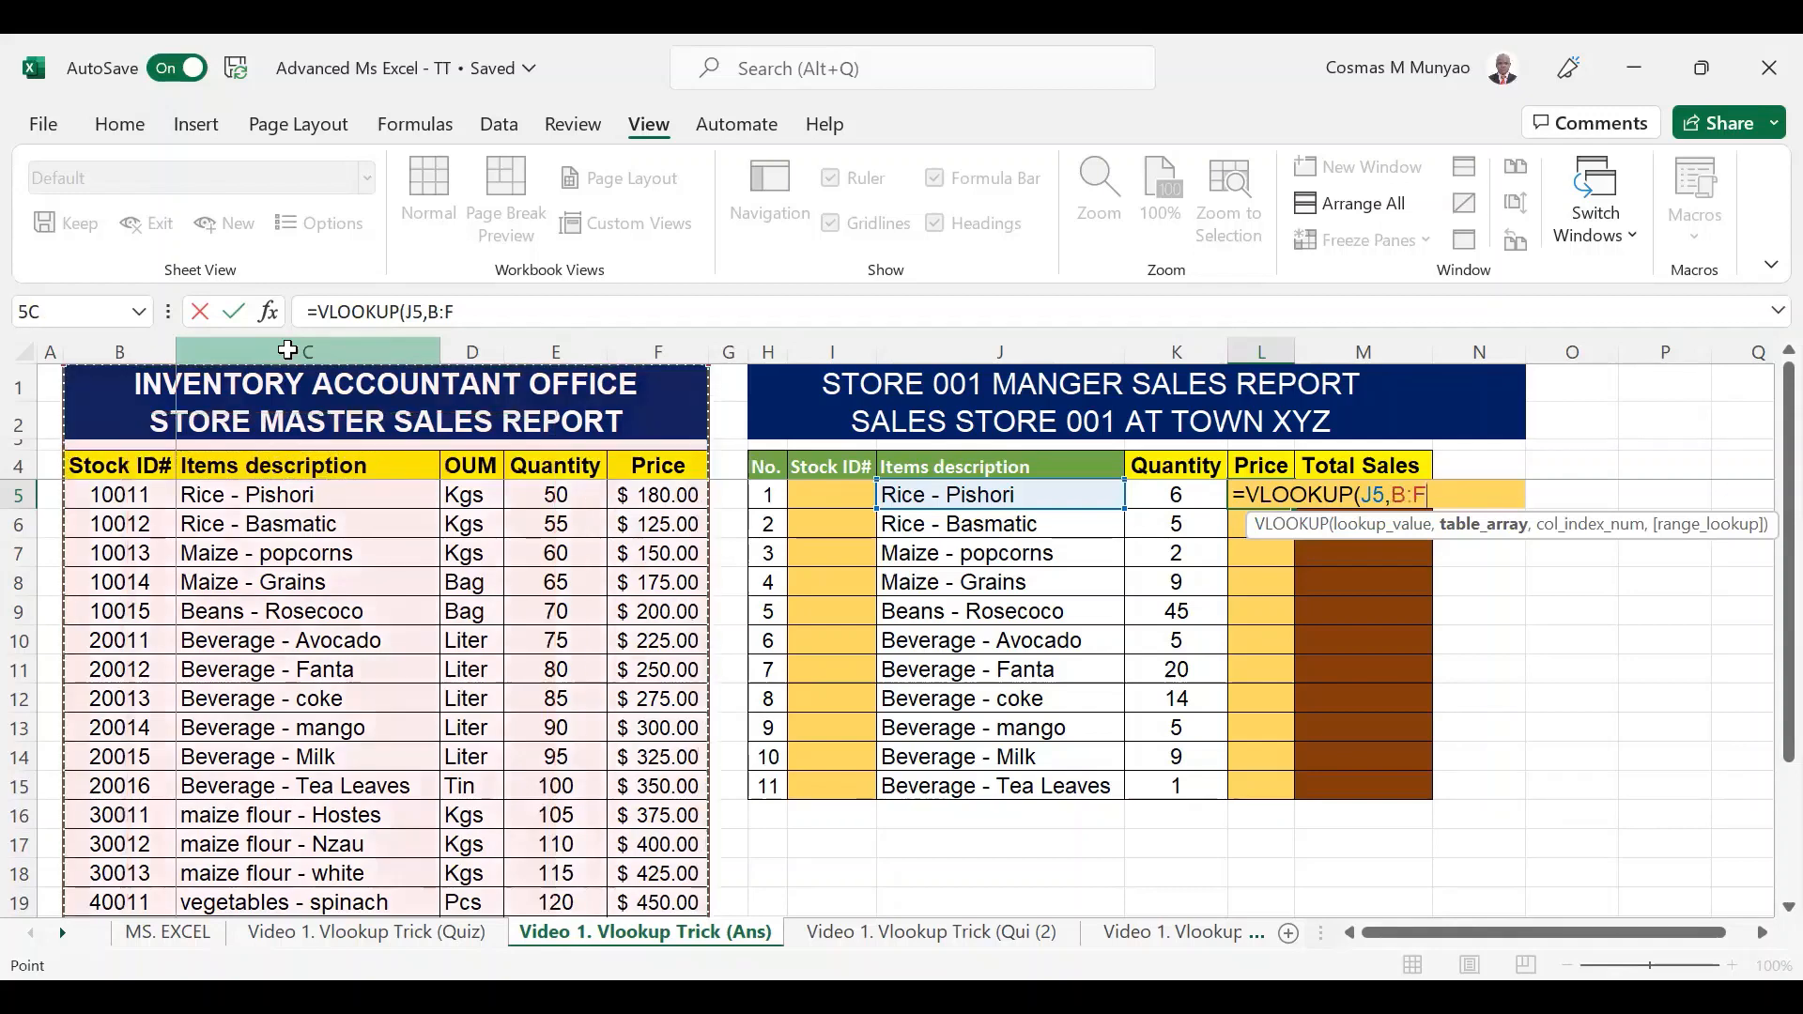
pyautogui.click(272, 492)
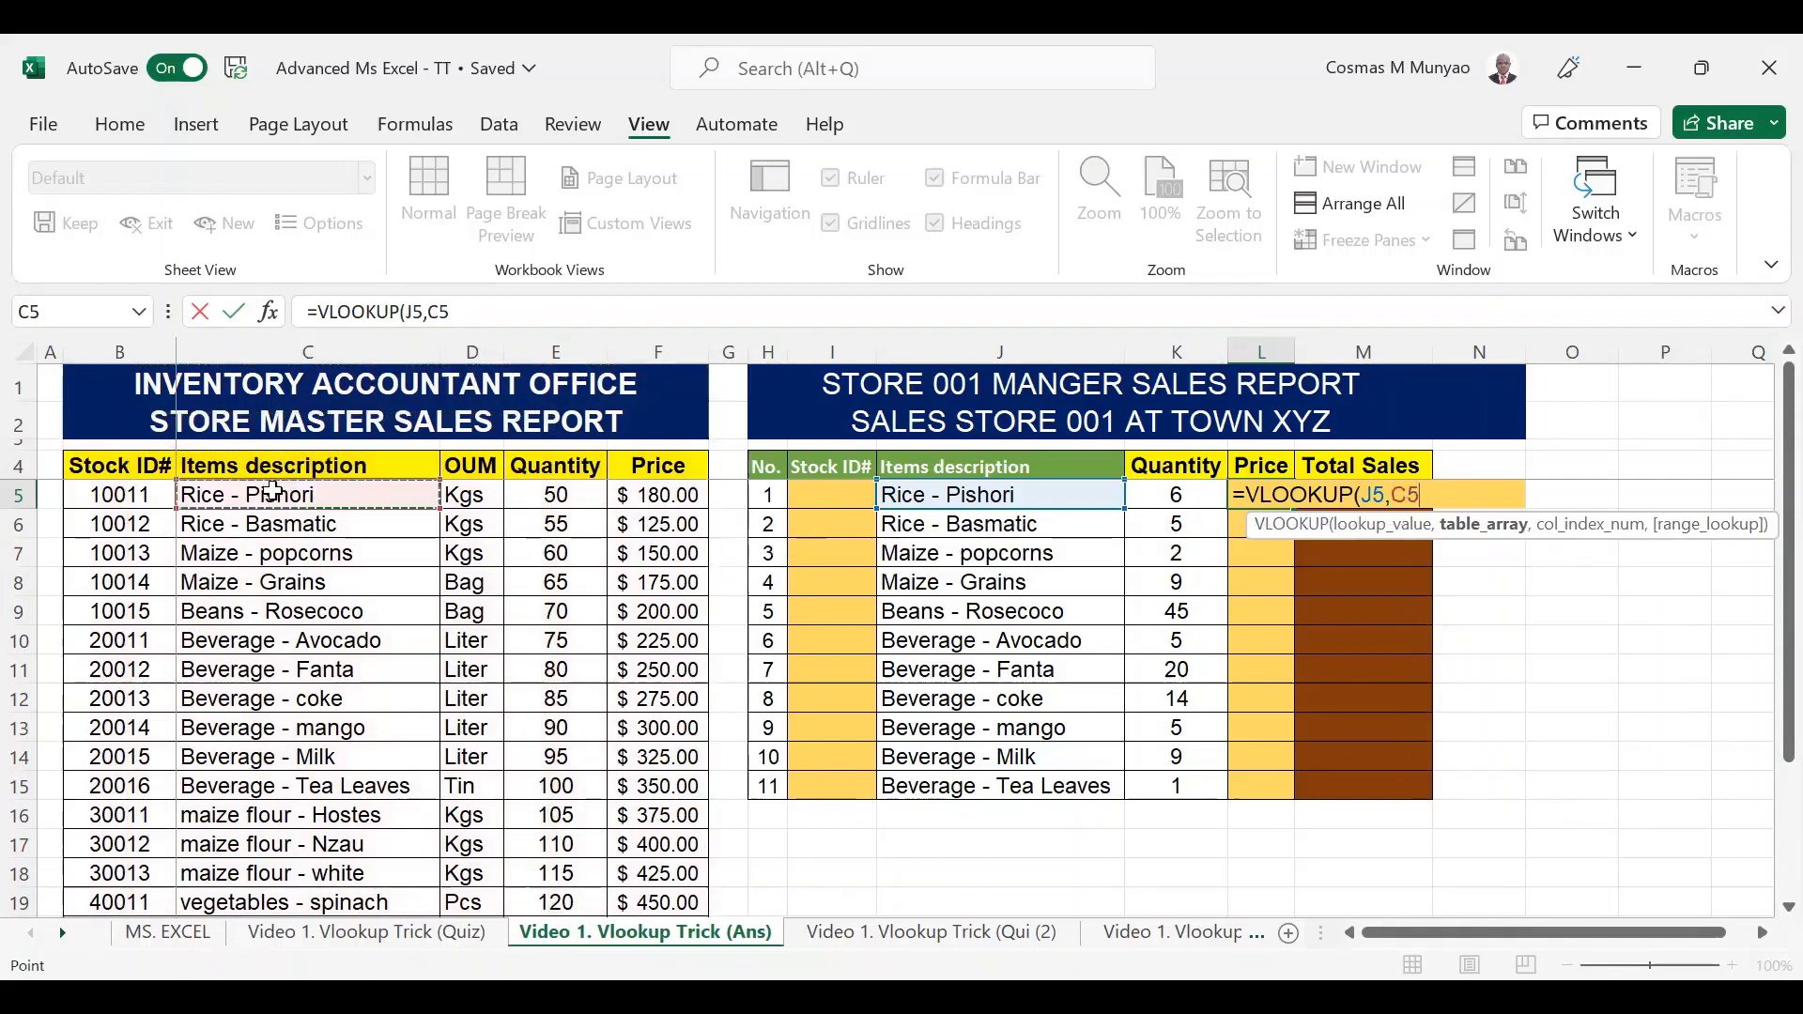
# Set the VLOOKUP's table array to C4:F24, spanning the master table from item descriptions to prices.
pyautogui.click(242, 466)
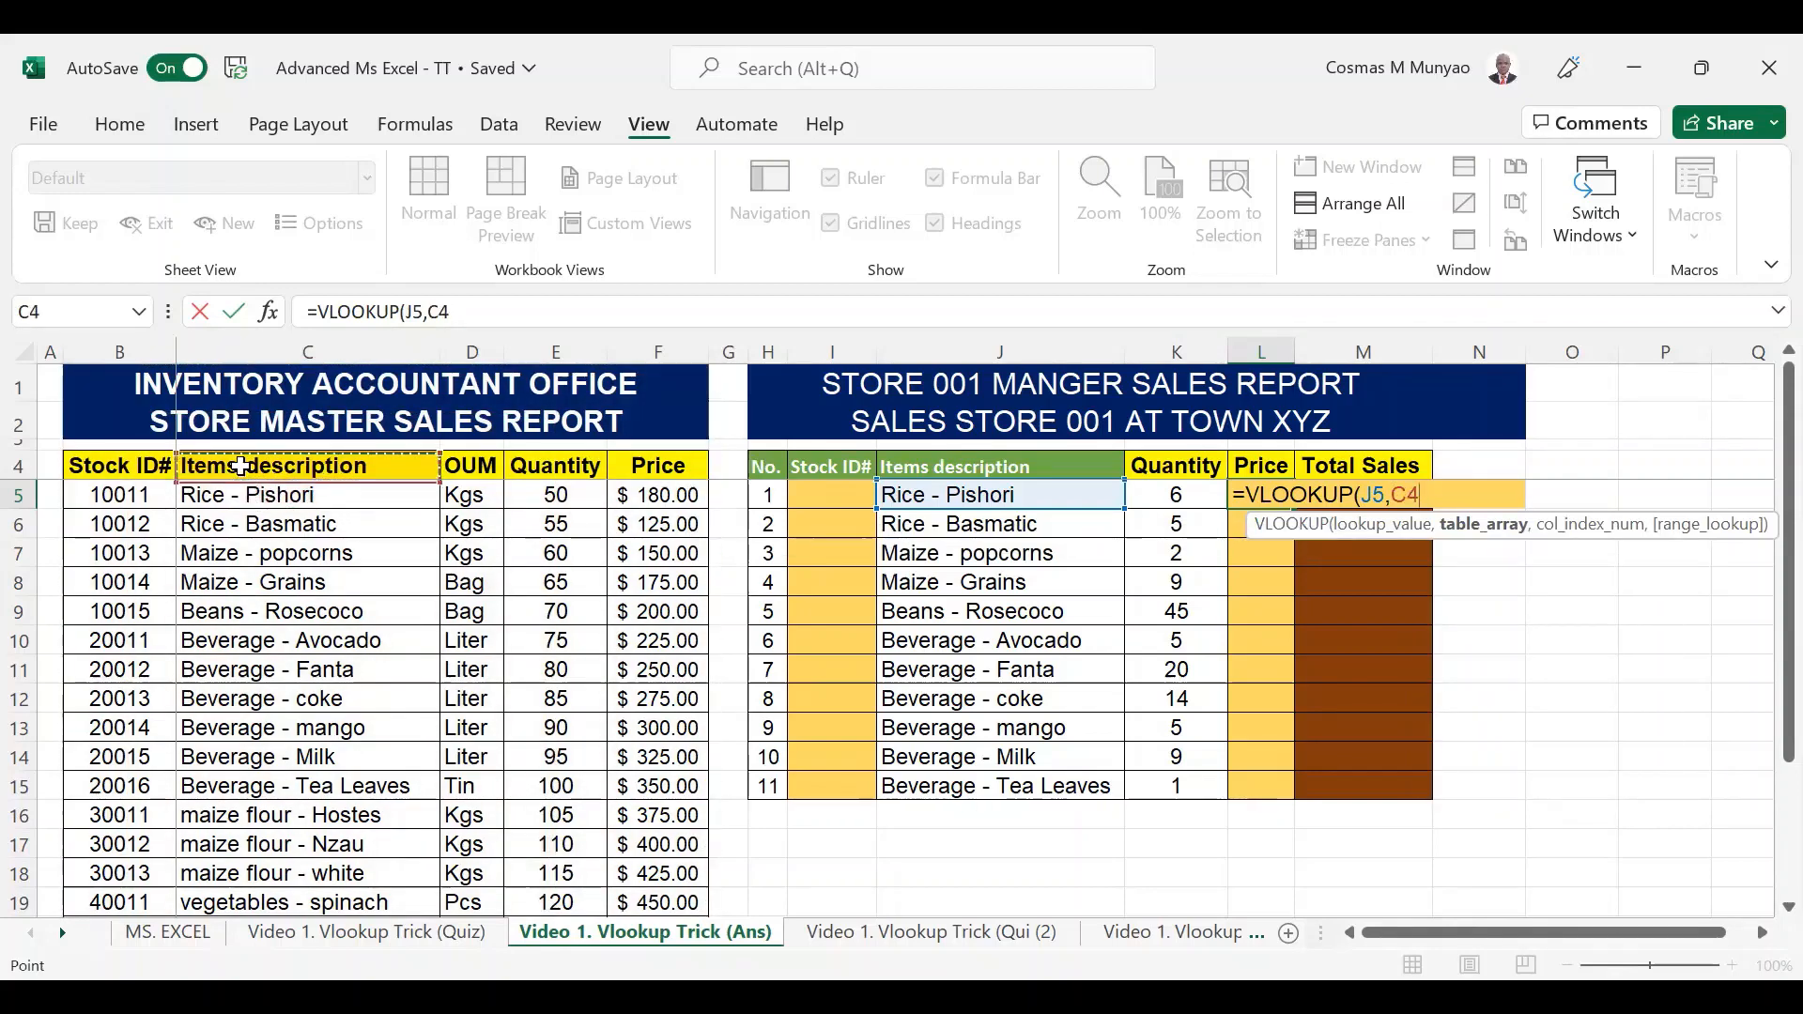
pyautogui.moveTo(323, 481); pyautogui.dragTo(417, 461)
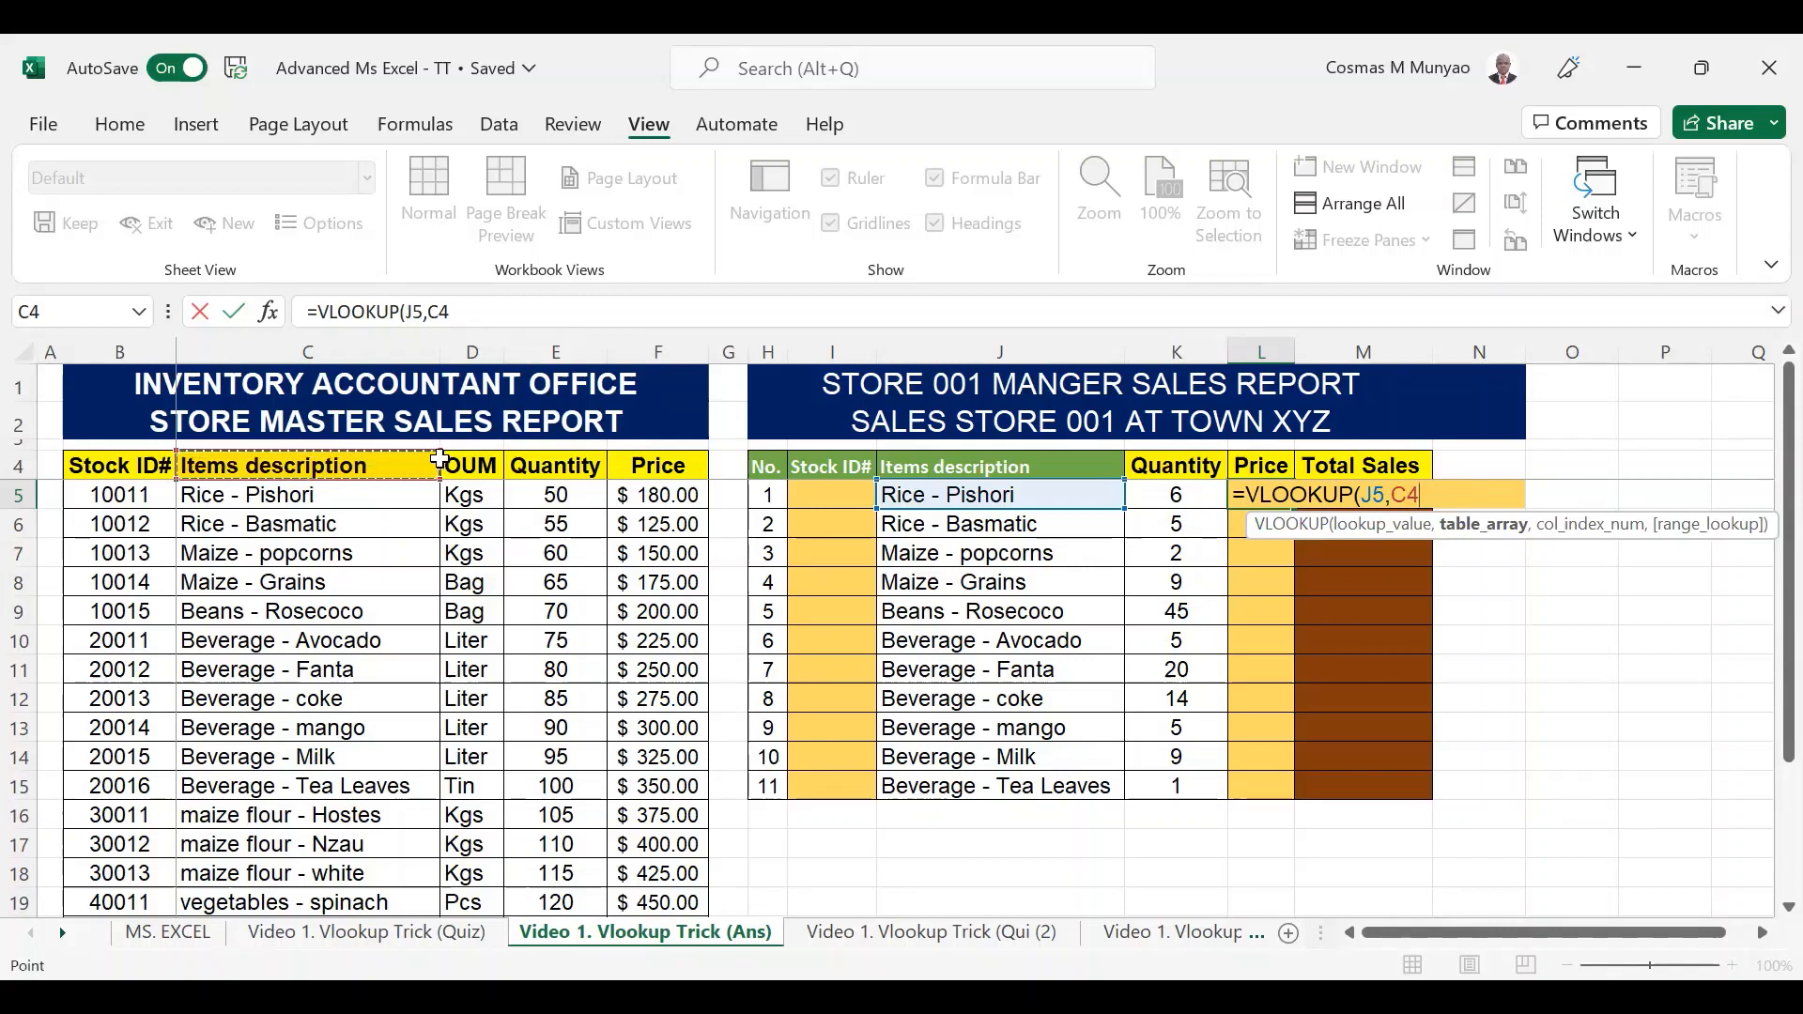
pyautogui.moveTo(440, 459); pyautogui.dragTo(443, 460)
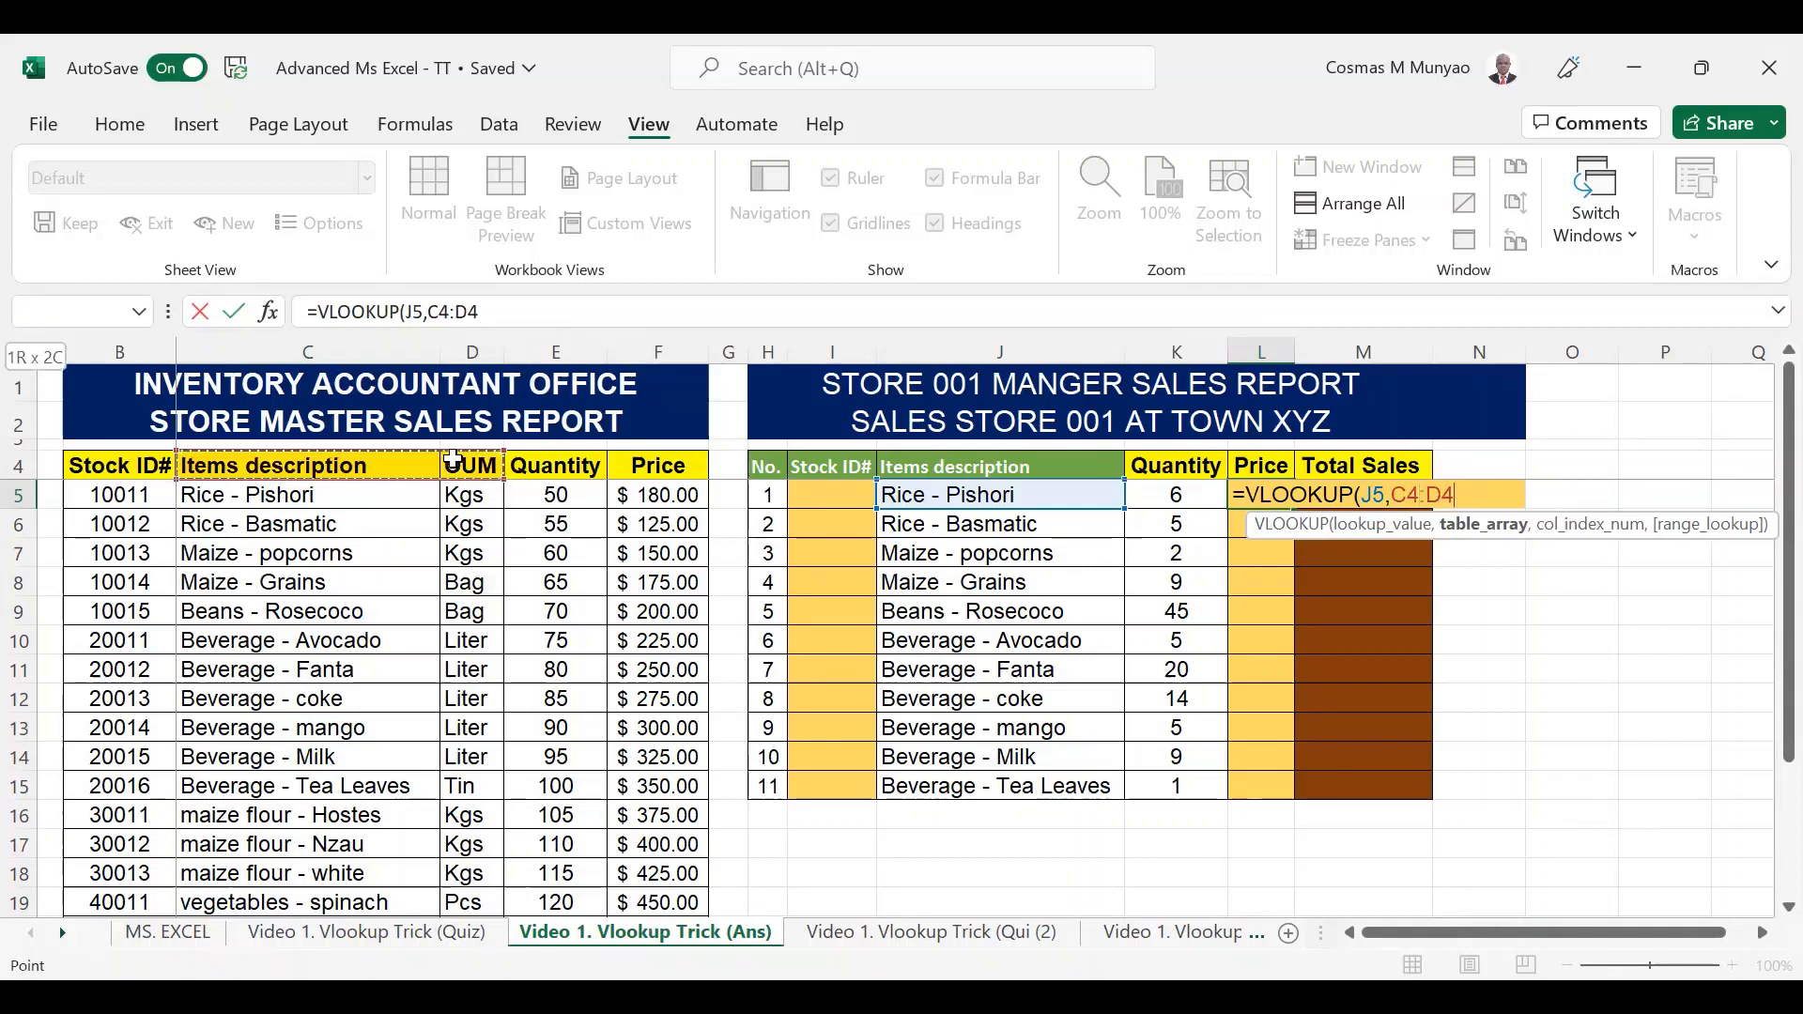
pyautogui.moveTo(475, 455); pyautogui.dragTo(526, 455)
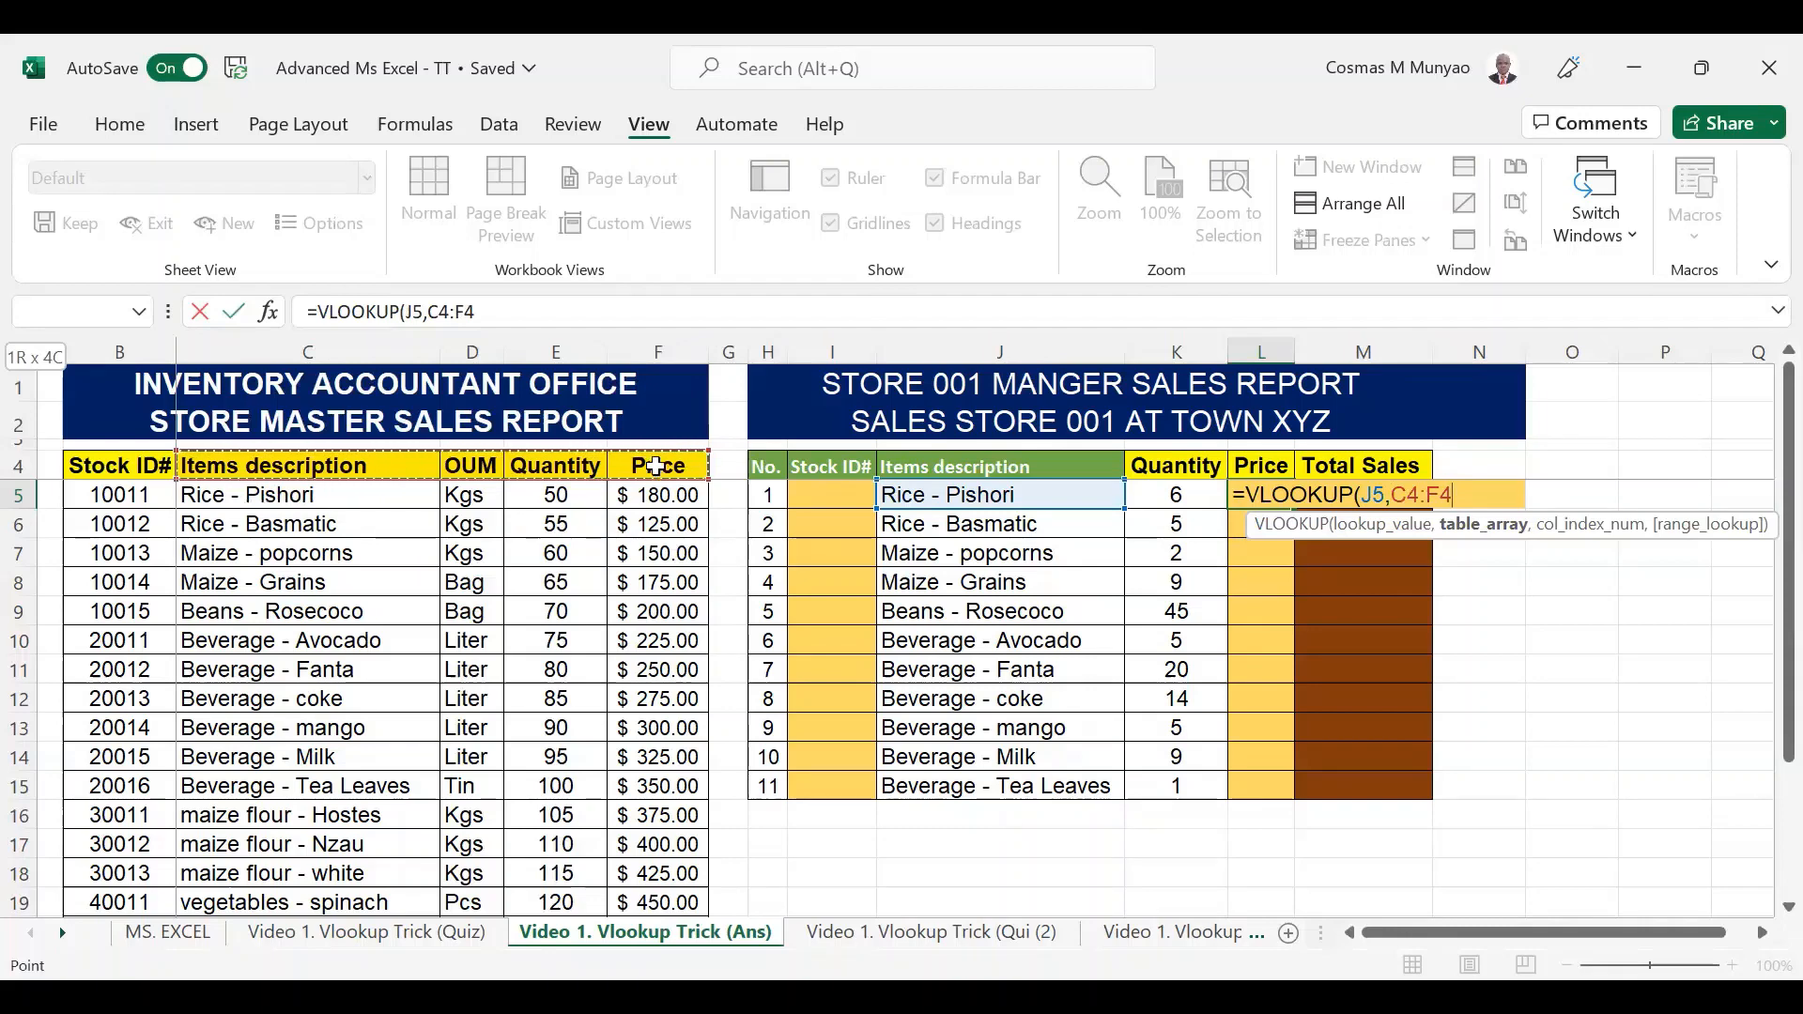
pyautogui.moveTo(601, 883)
pyautogui.mouseDown()
pyautogui.moveTo(594, 944)
pyautogui.moveTo(600, 887)
pyautogui.mouseUp()
pyautogui.moveTo(686, 845); pyautogui.dragTo(680, 830)
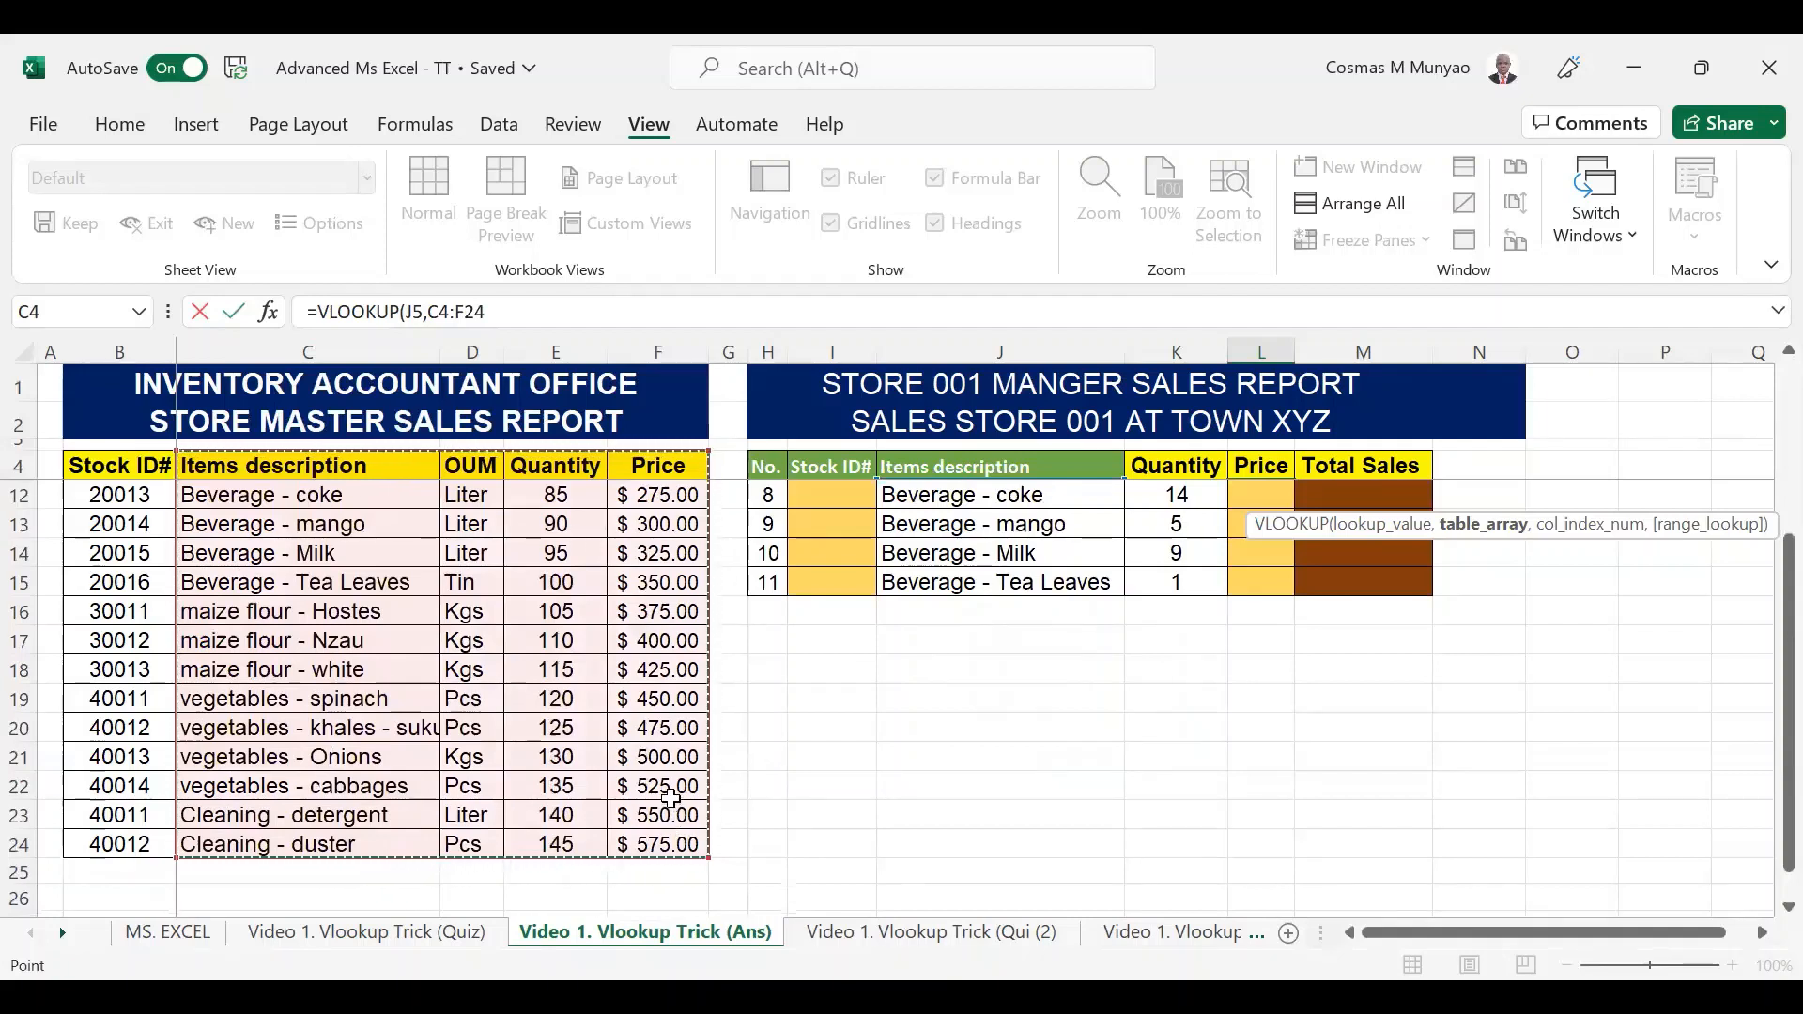
pyautogui.write(',')
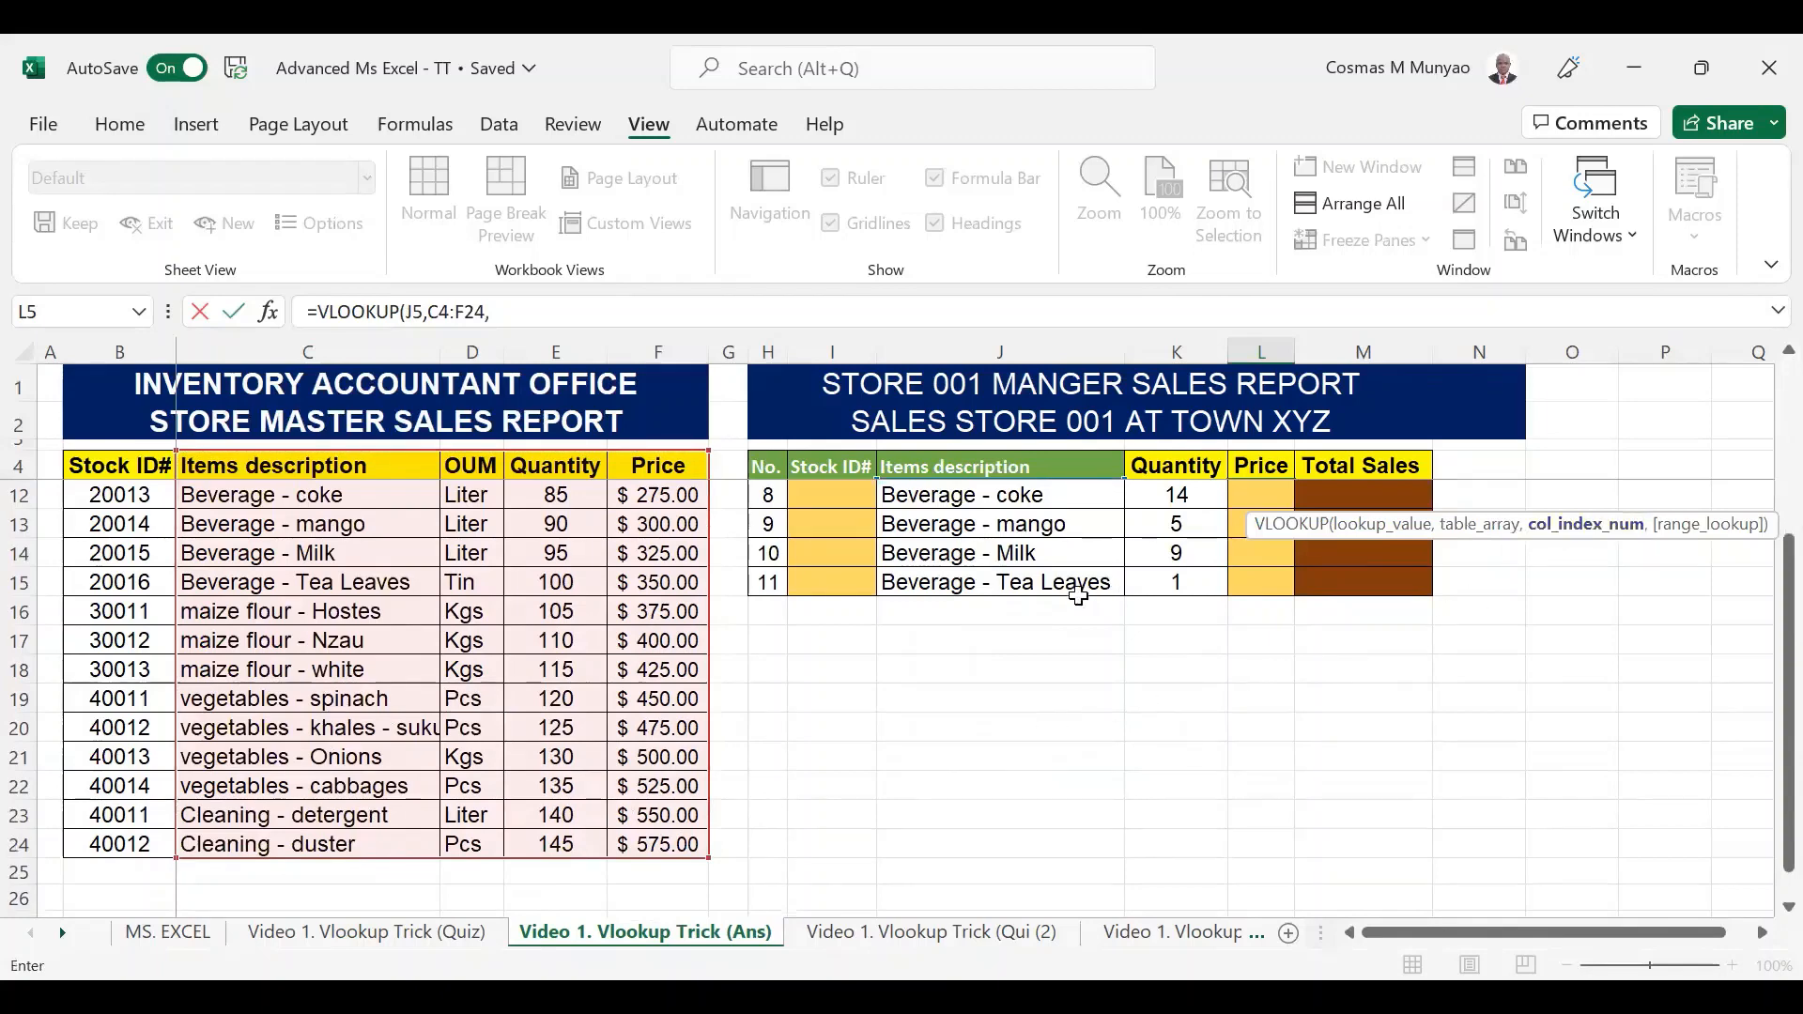
# Complete the L5 VLOOKUP with column index 4 and FALSE for an exact match, and enter the formula.
pyautogui.scroll(3, 875, 599)
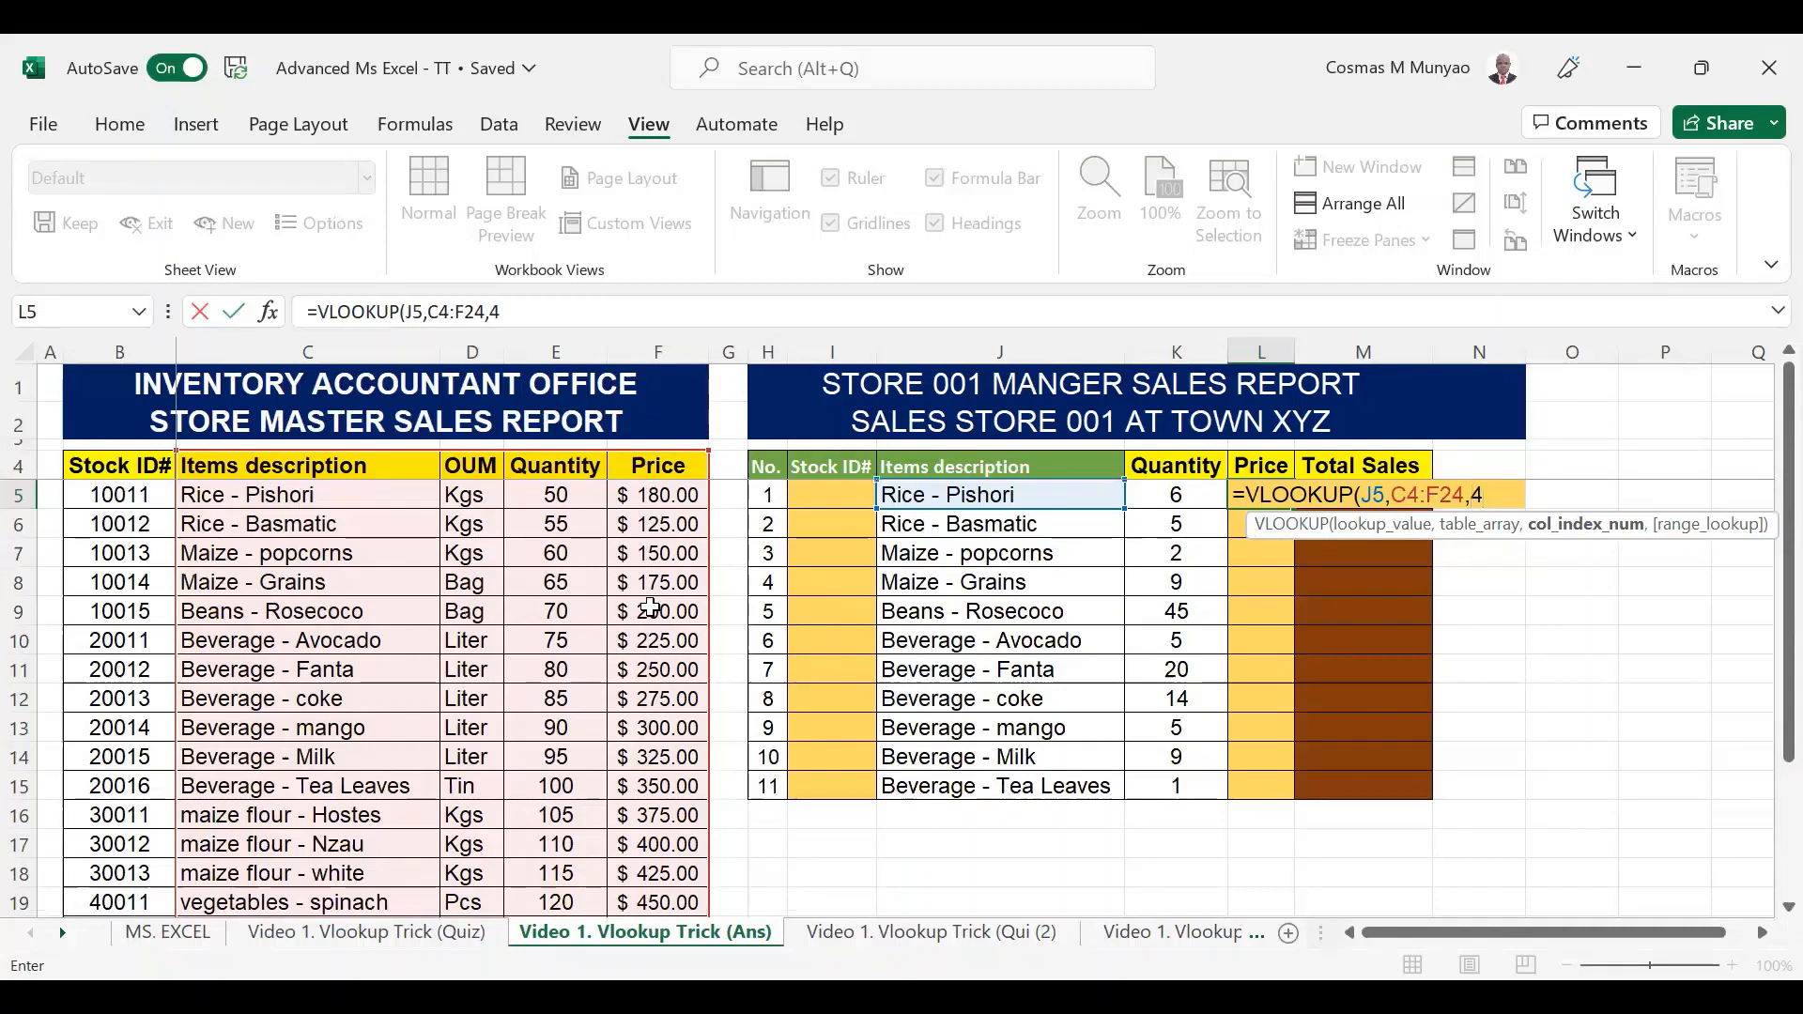
pyautogui.write(',')
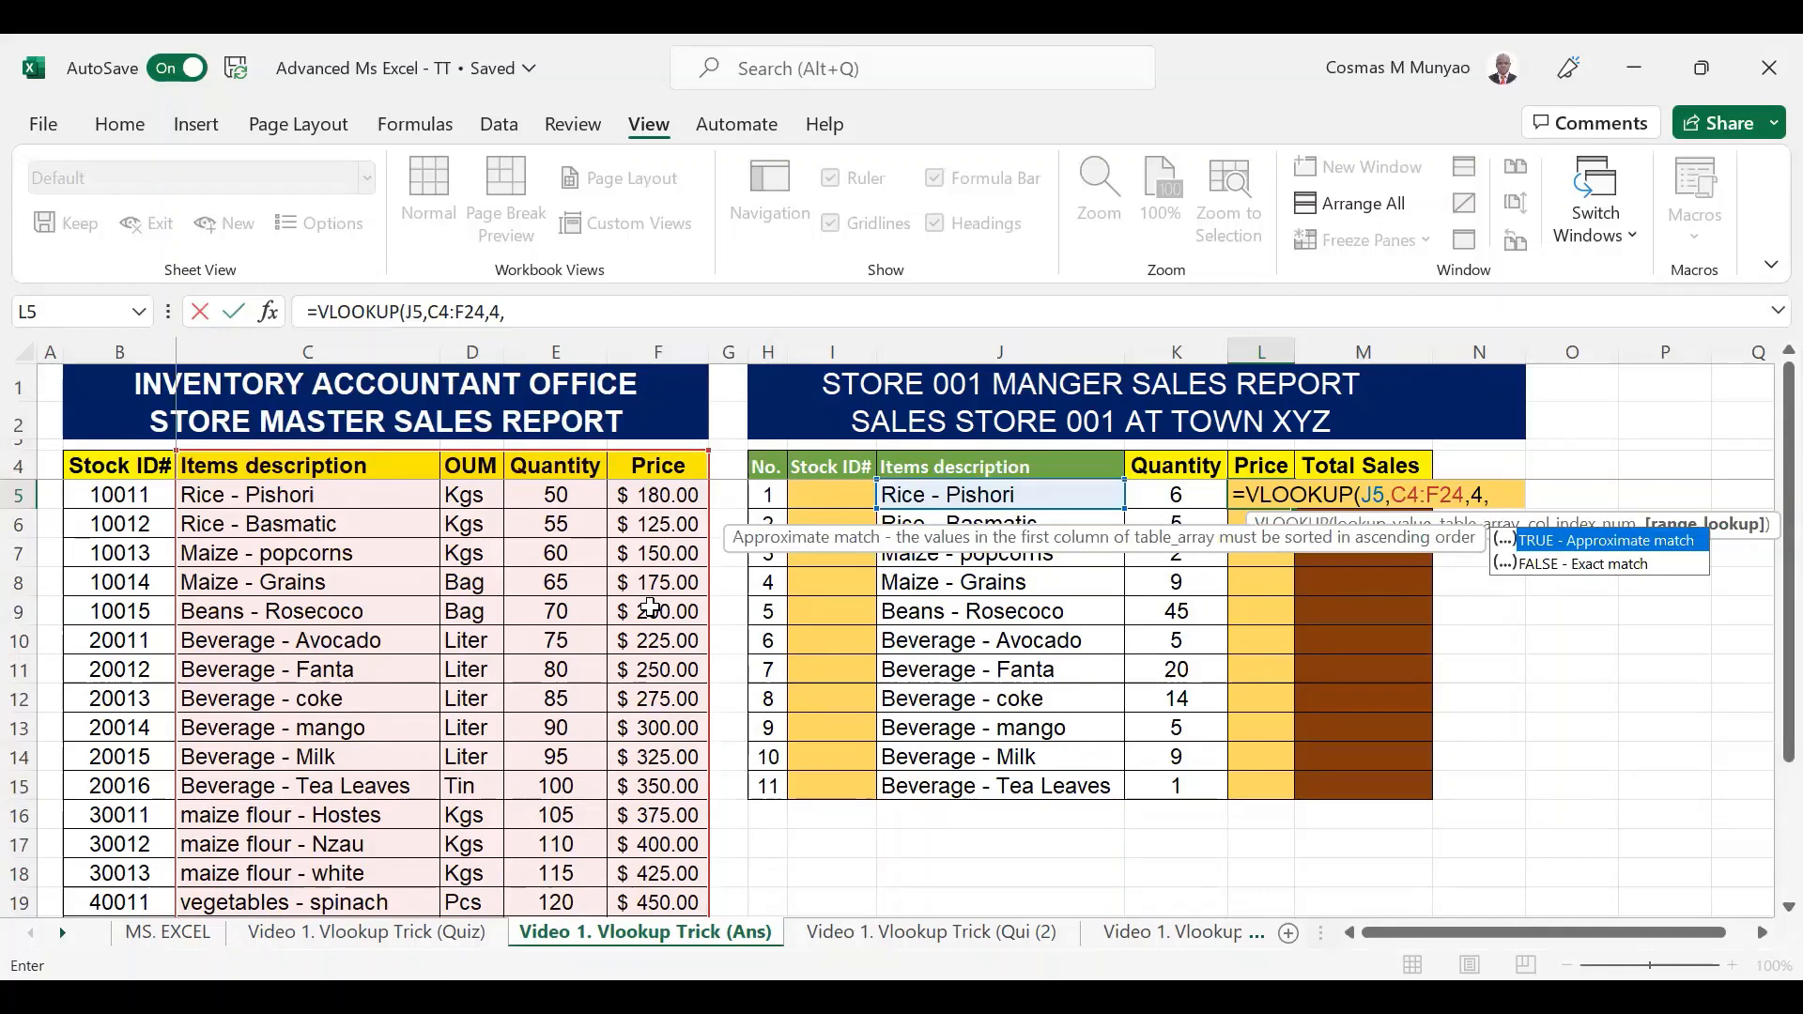
pyautogui.press('Down')
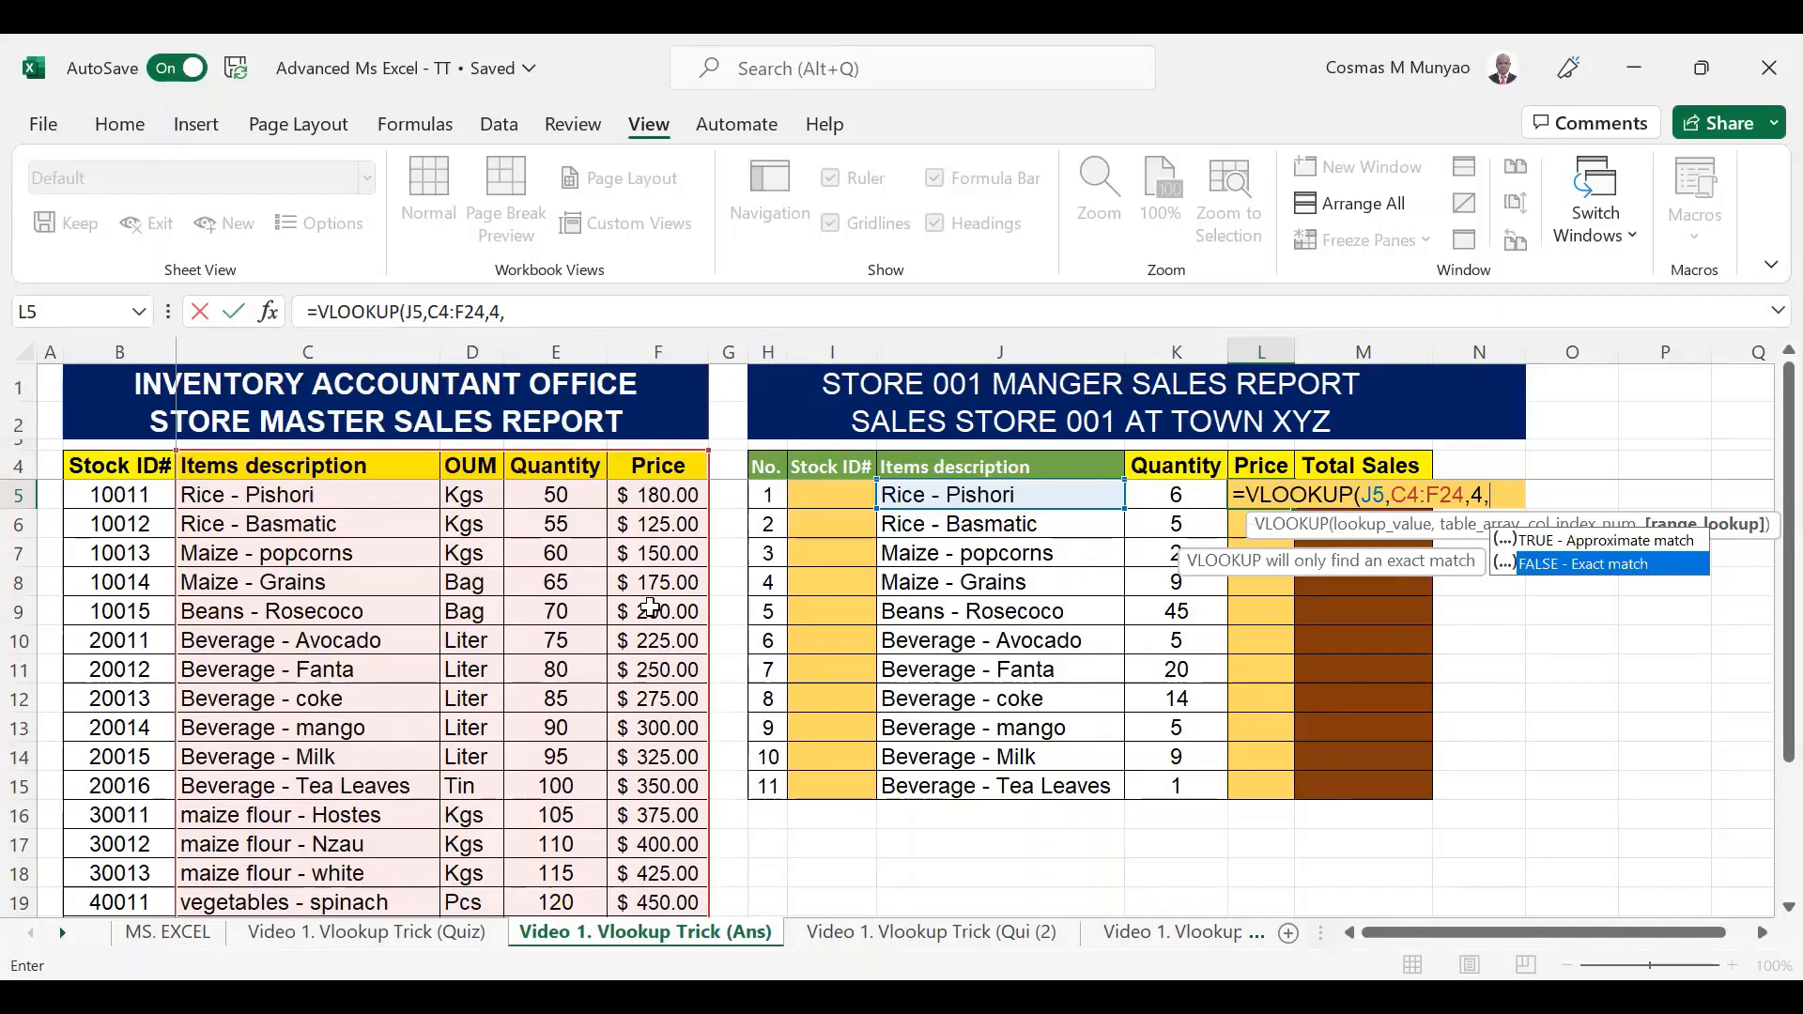
pyautogui.press('Tab')
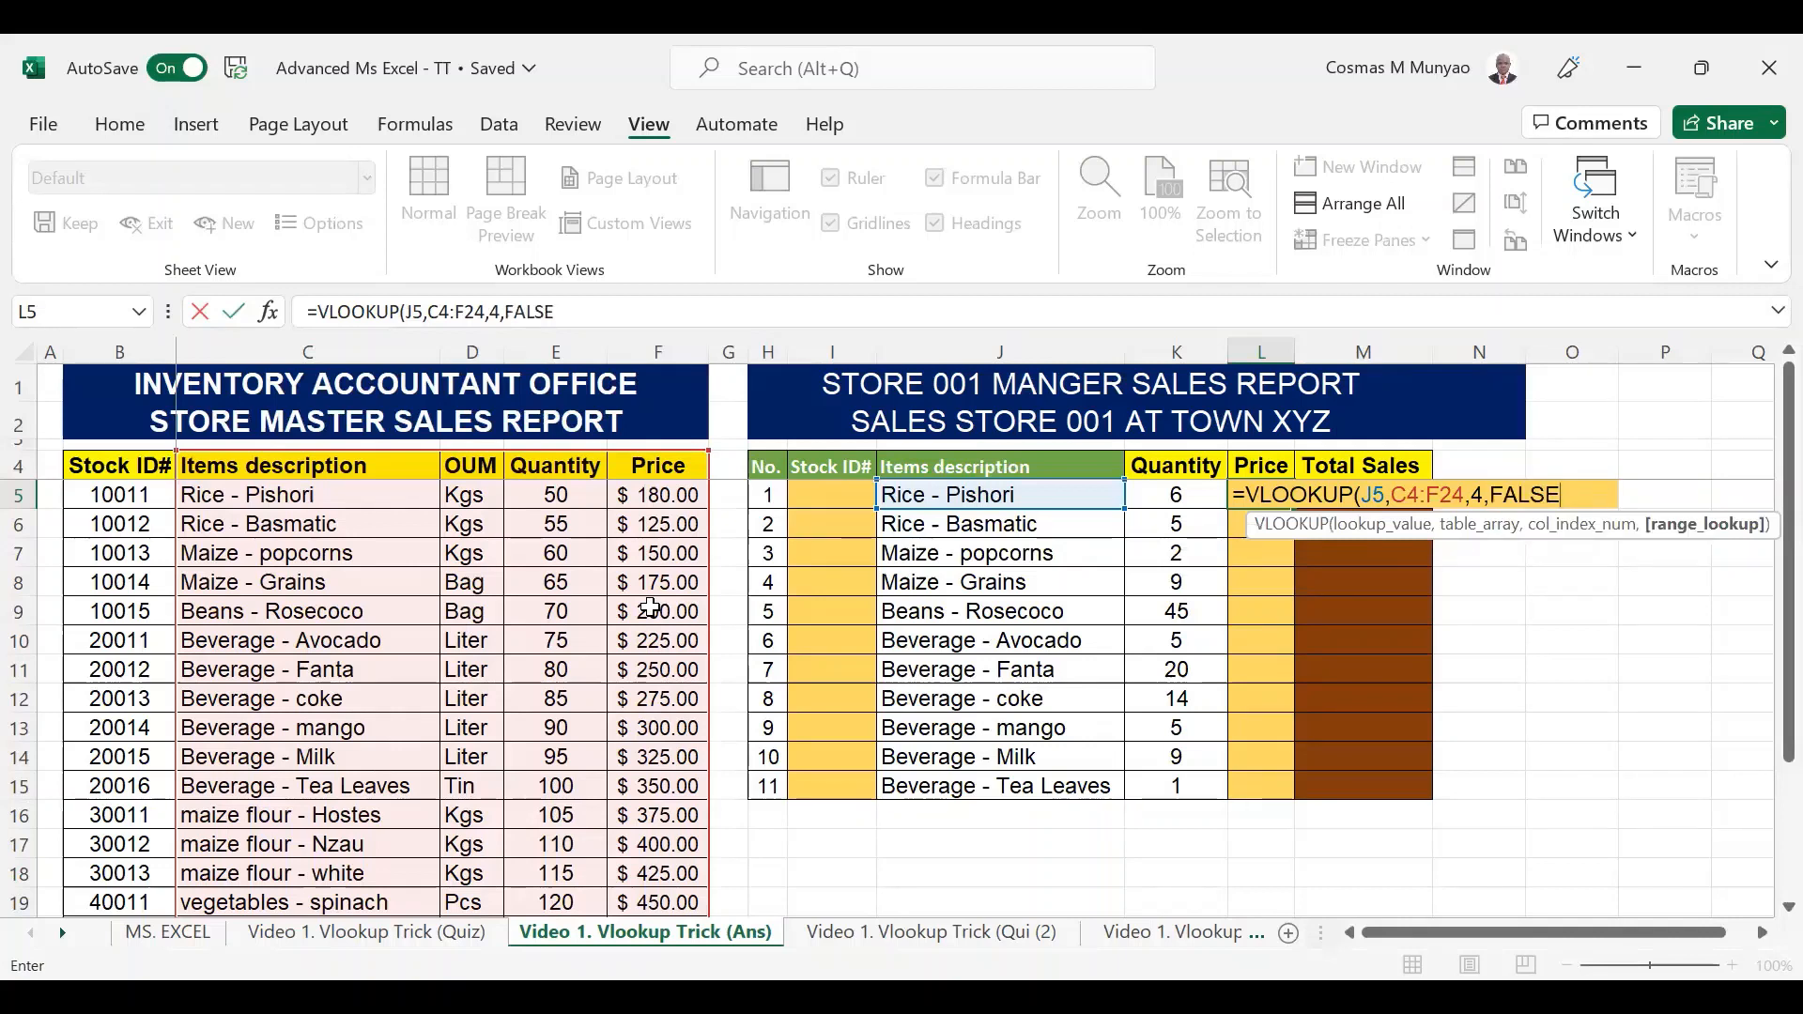
pyautogui.write(')')
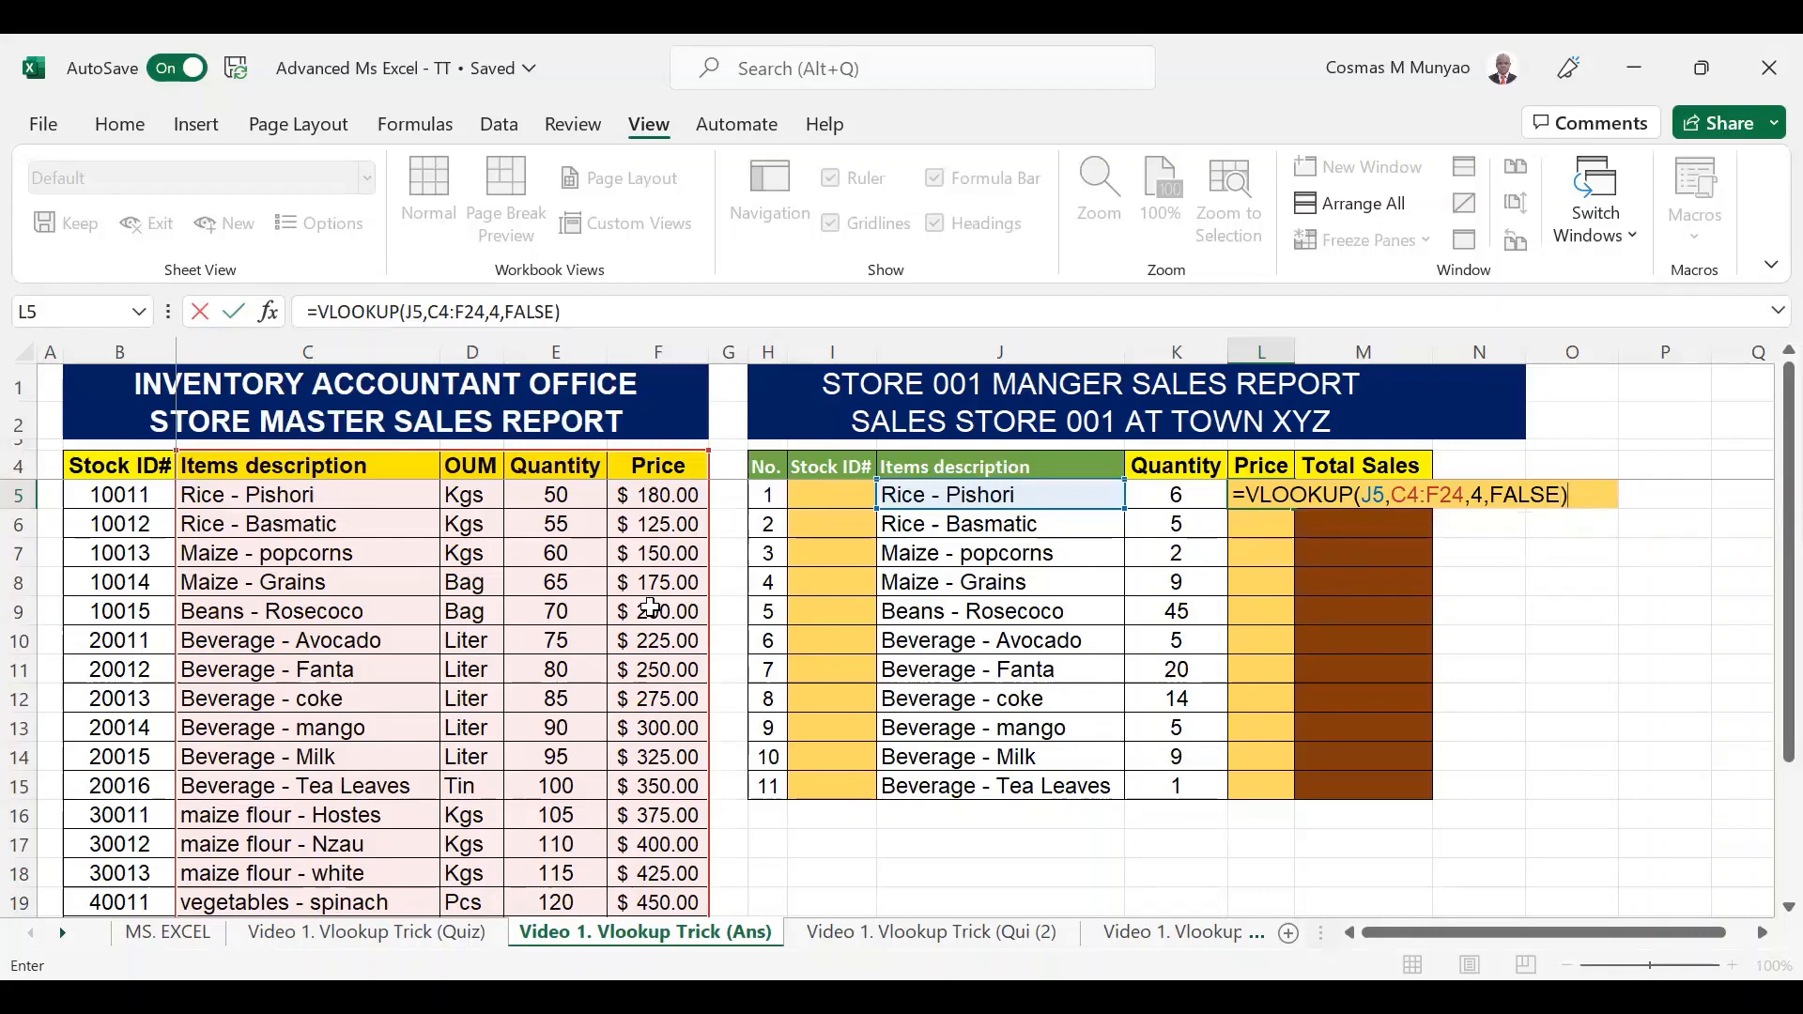
pyautogui.press('Return')
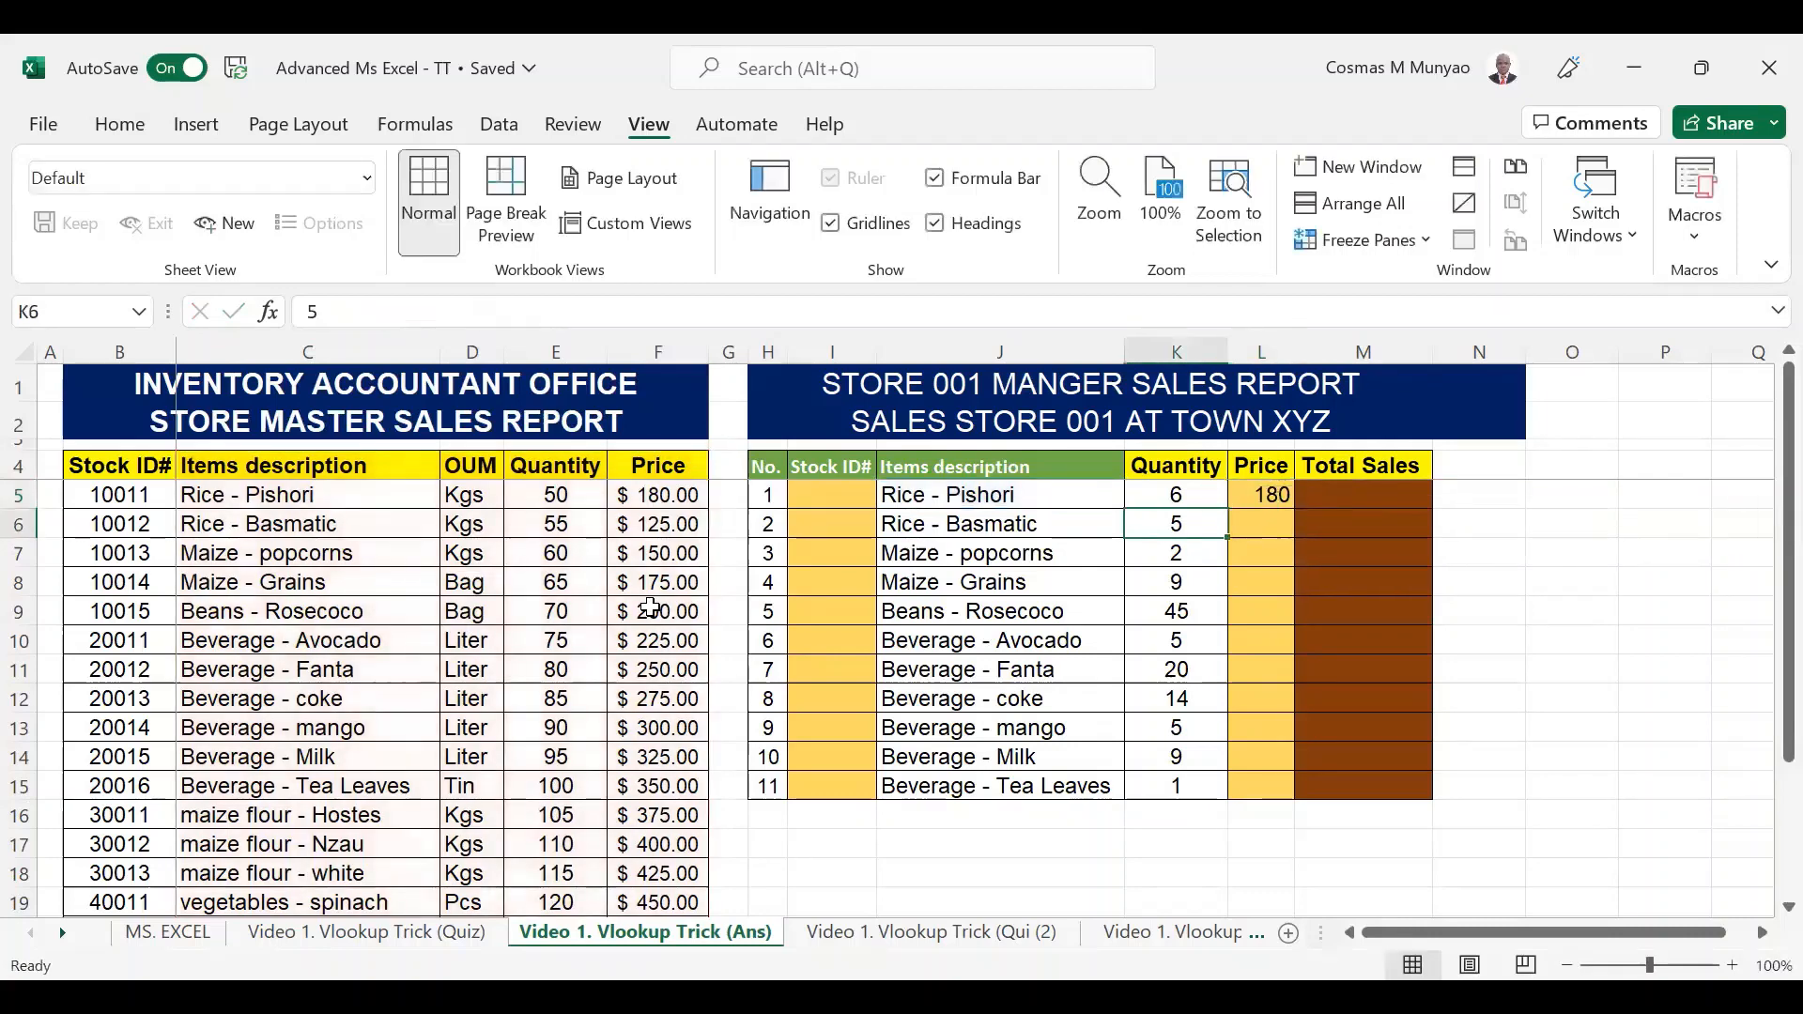
# Check the master table's Rice - Pishori row from its description in C5 across to its price in F5.
pyautogui.click(253, 498)
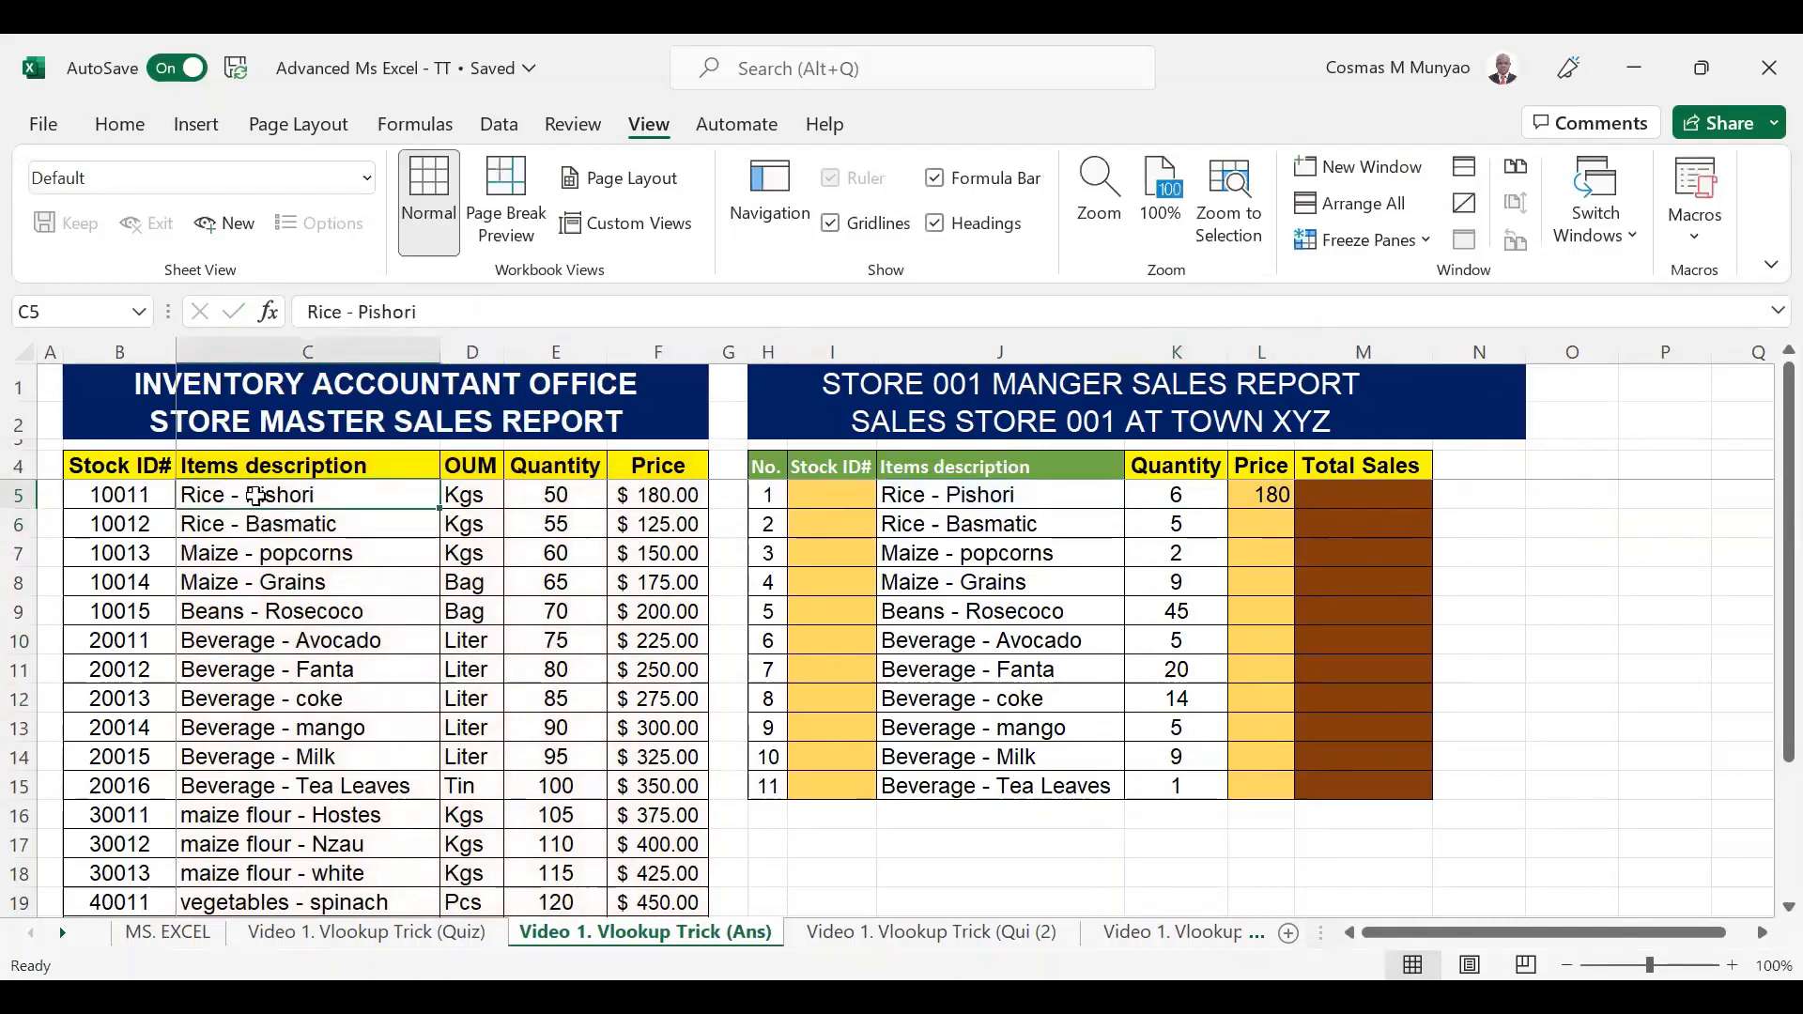
pyautogui.press('Right')
pyautogui.press('Right')
pyautogui.press('Right')
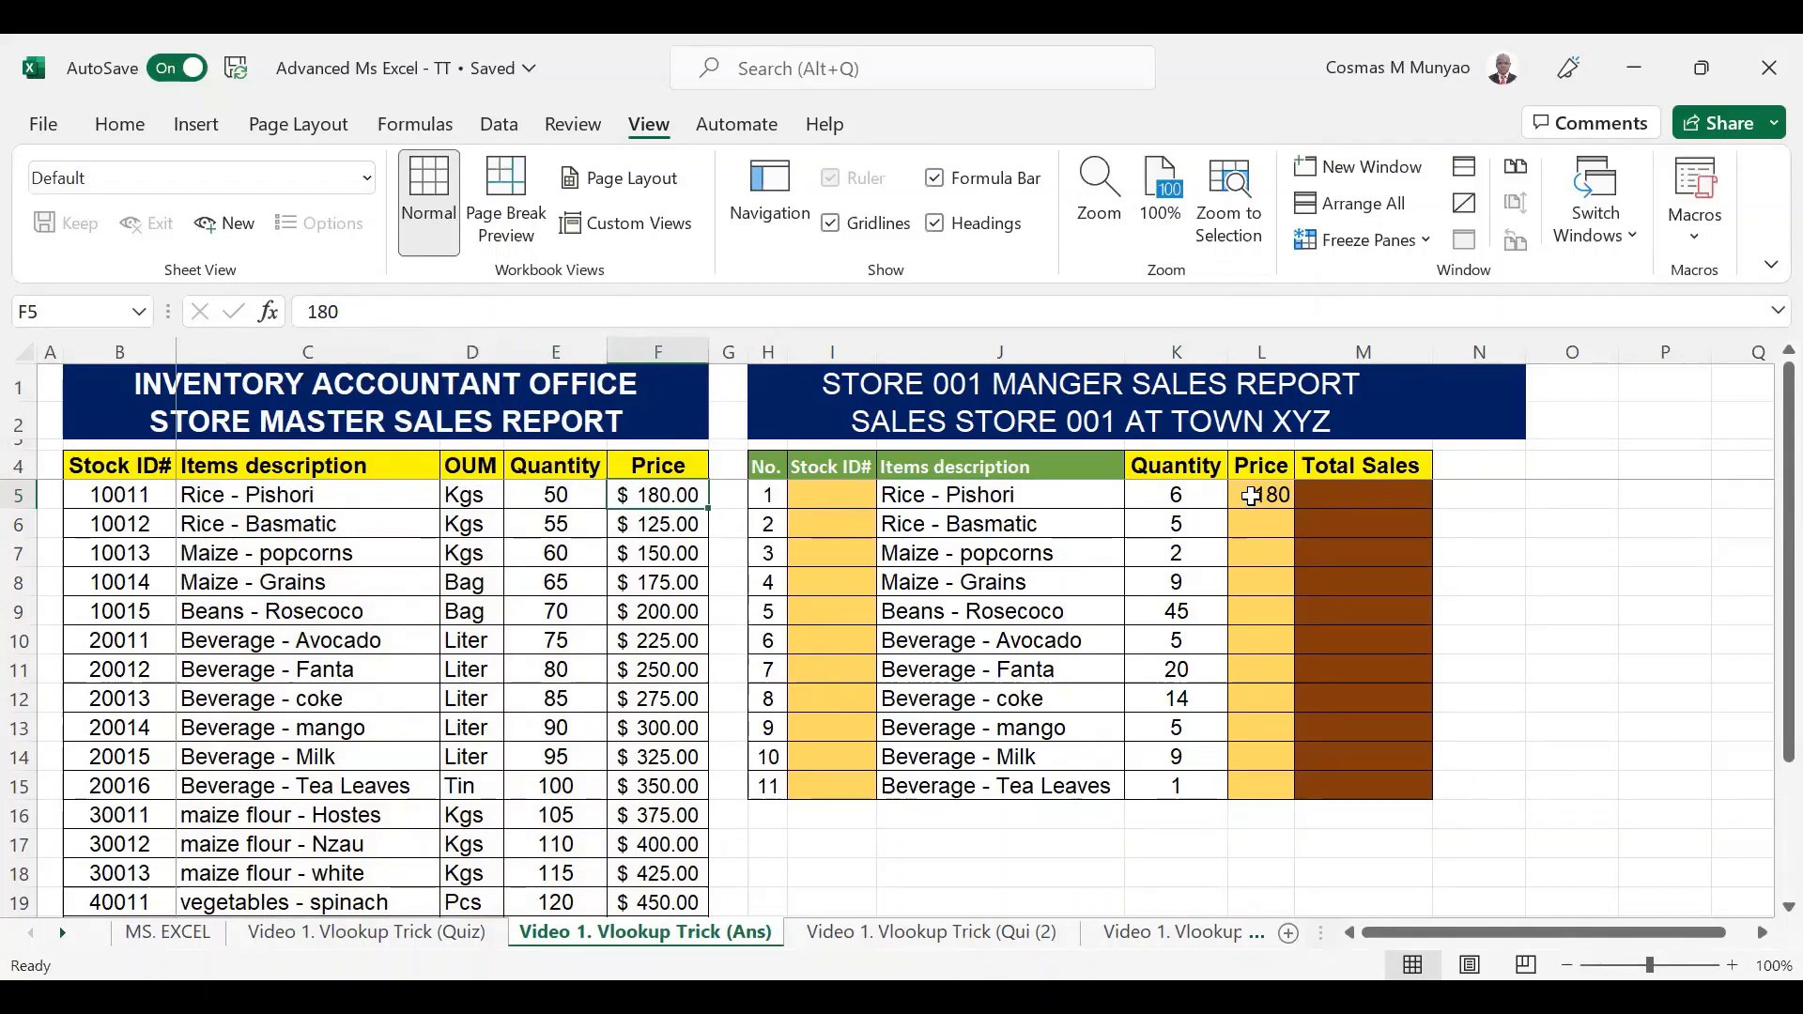
# Copy the VLOOKUP formula from L5 into price cell L6 for Rice - Basmatic.
pyautogui.click(1250, 494)
pyautogui.hotkey('ctrl', 'c')
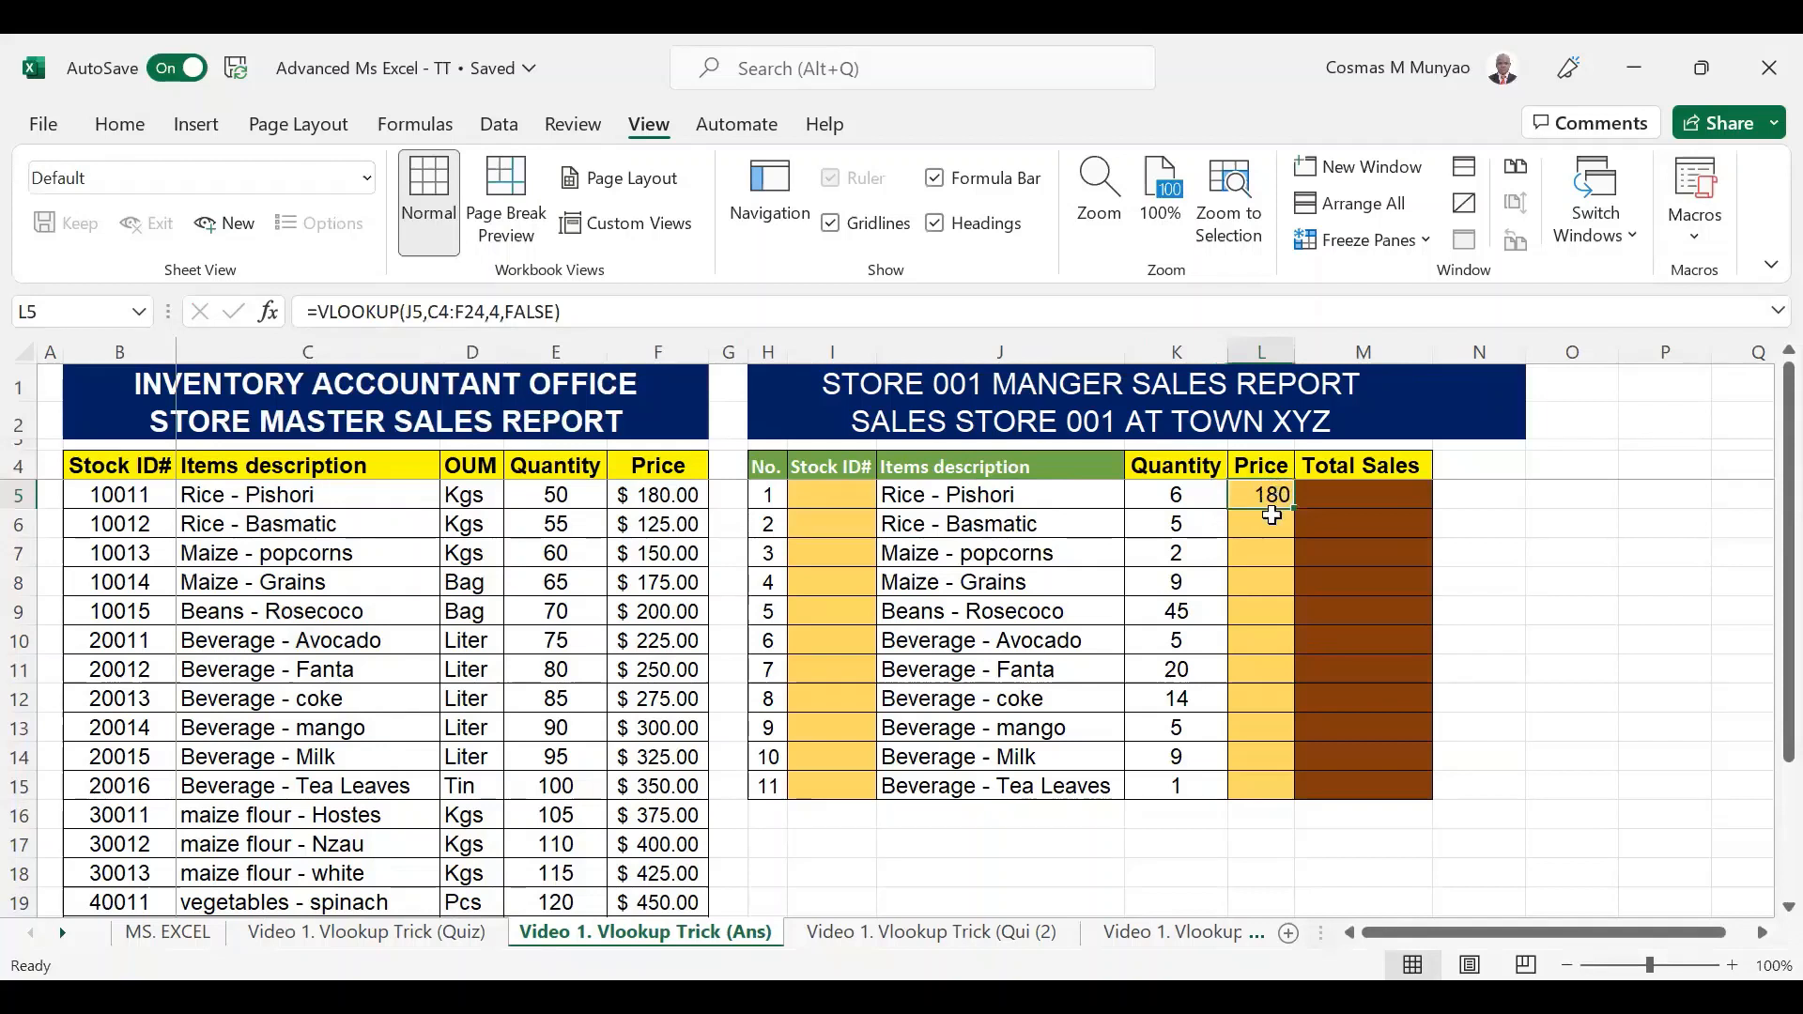
pyautogui.click(1269, 523)
pyautogui.press('Escape')
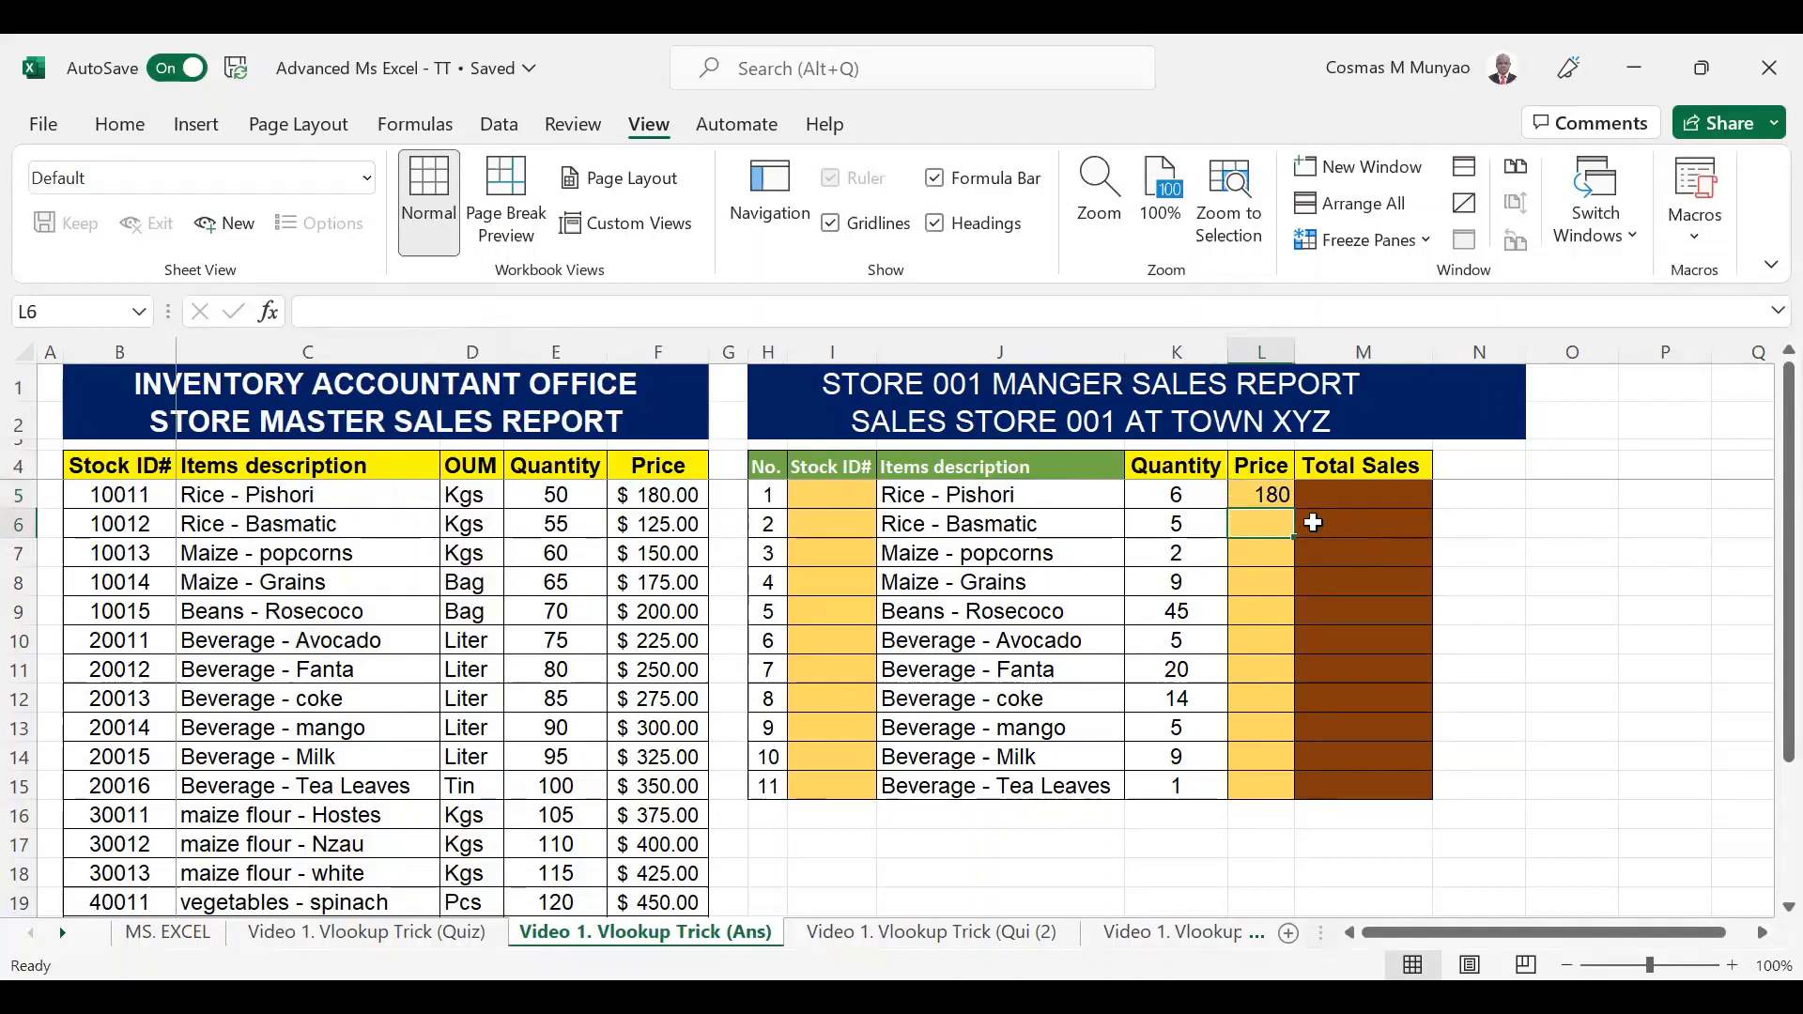
pyautogui.click(1271, 497)
pyautogui.hotkey('ctrl', 'c')
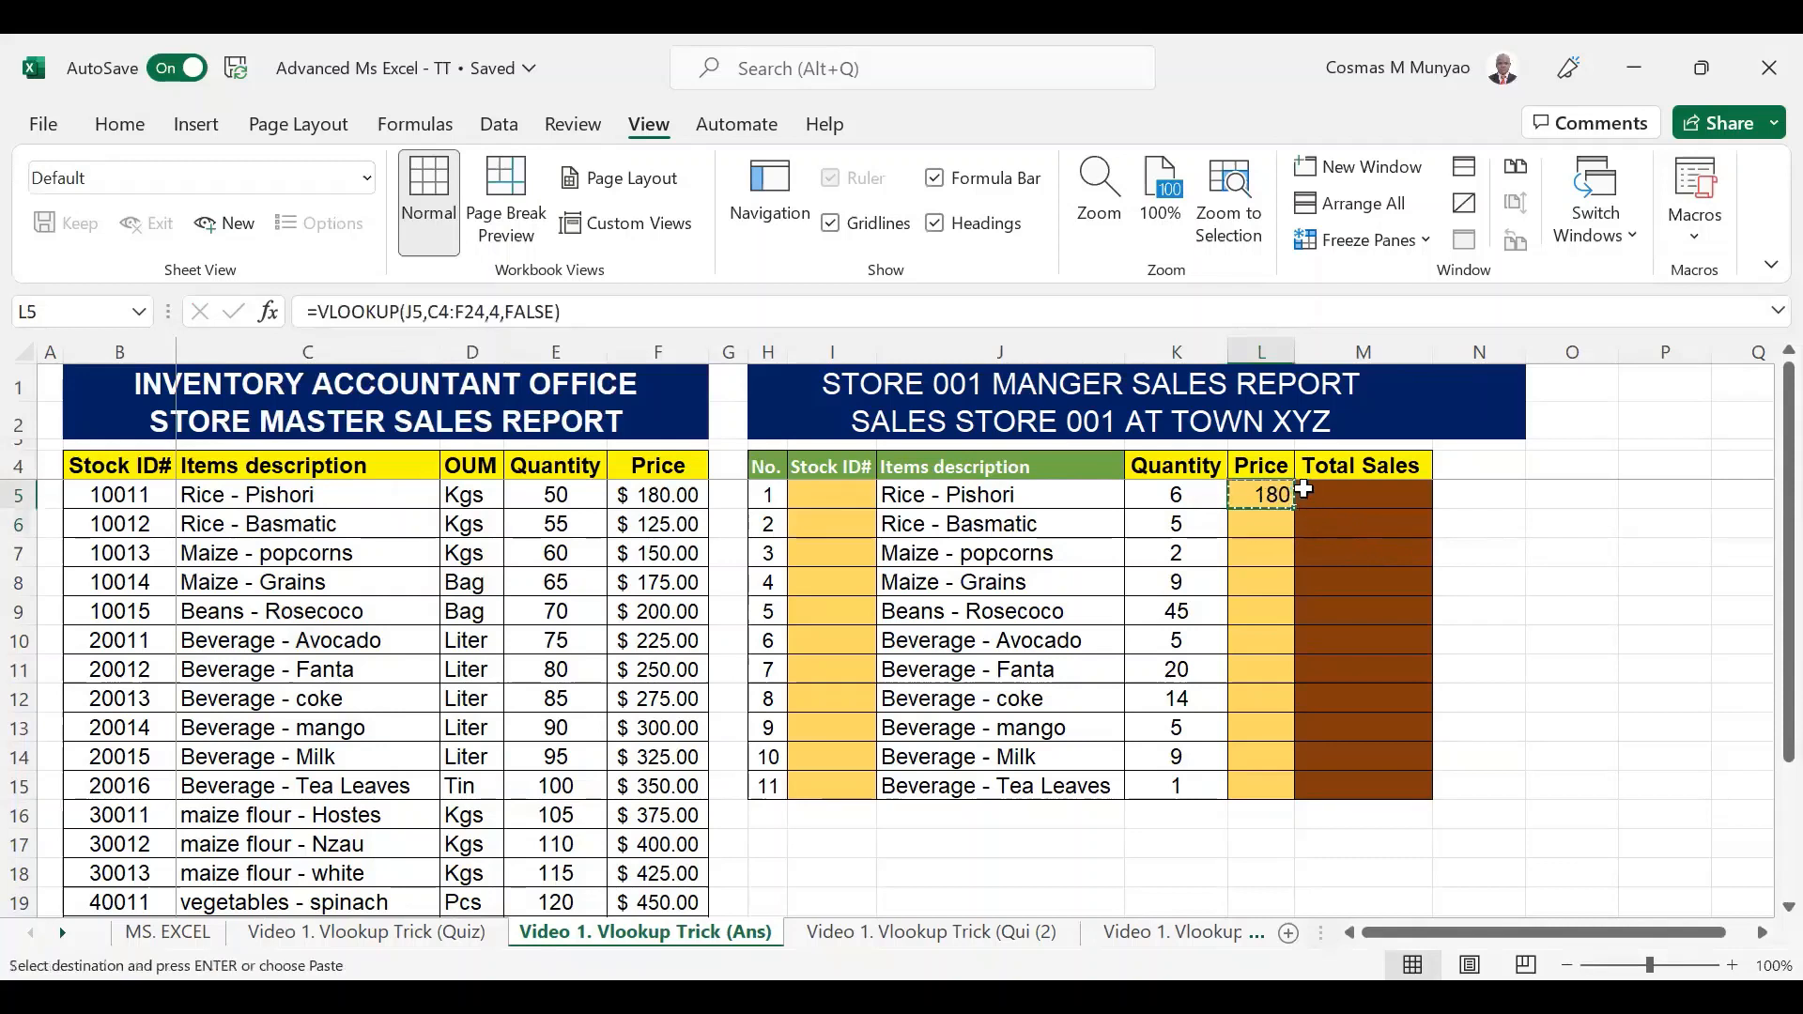
pyautogui.press('Down')
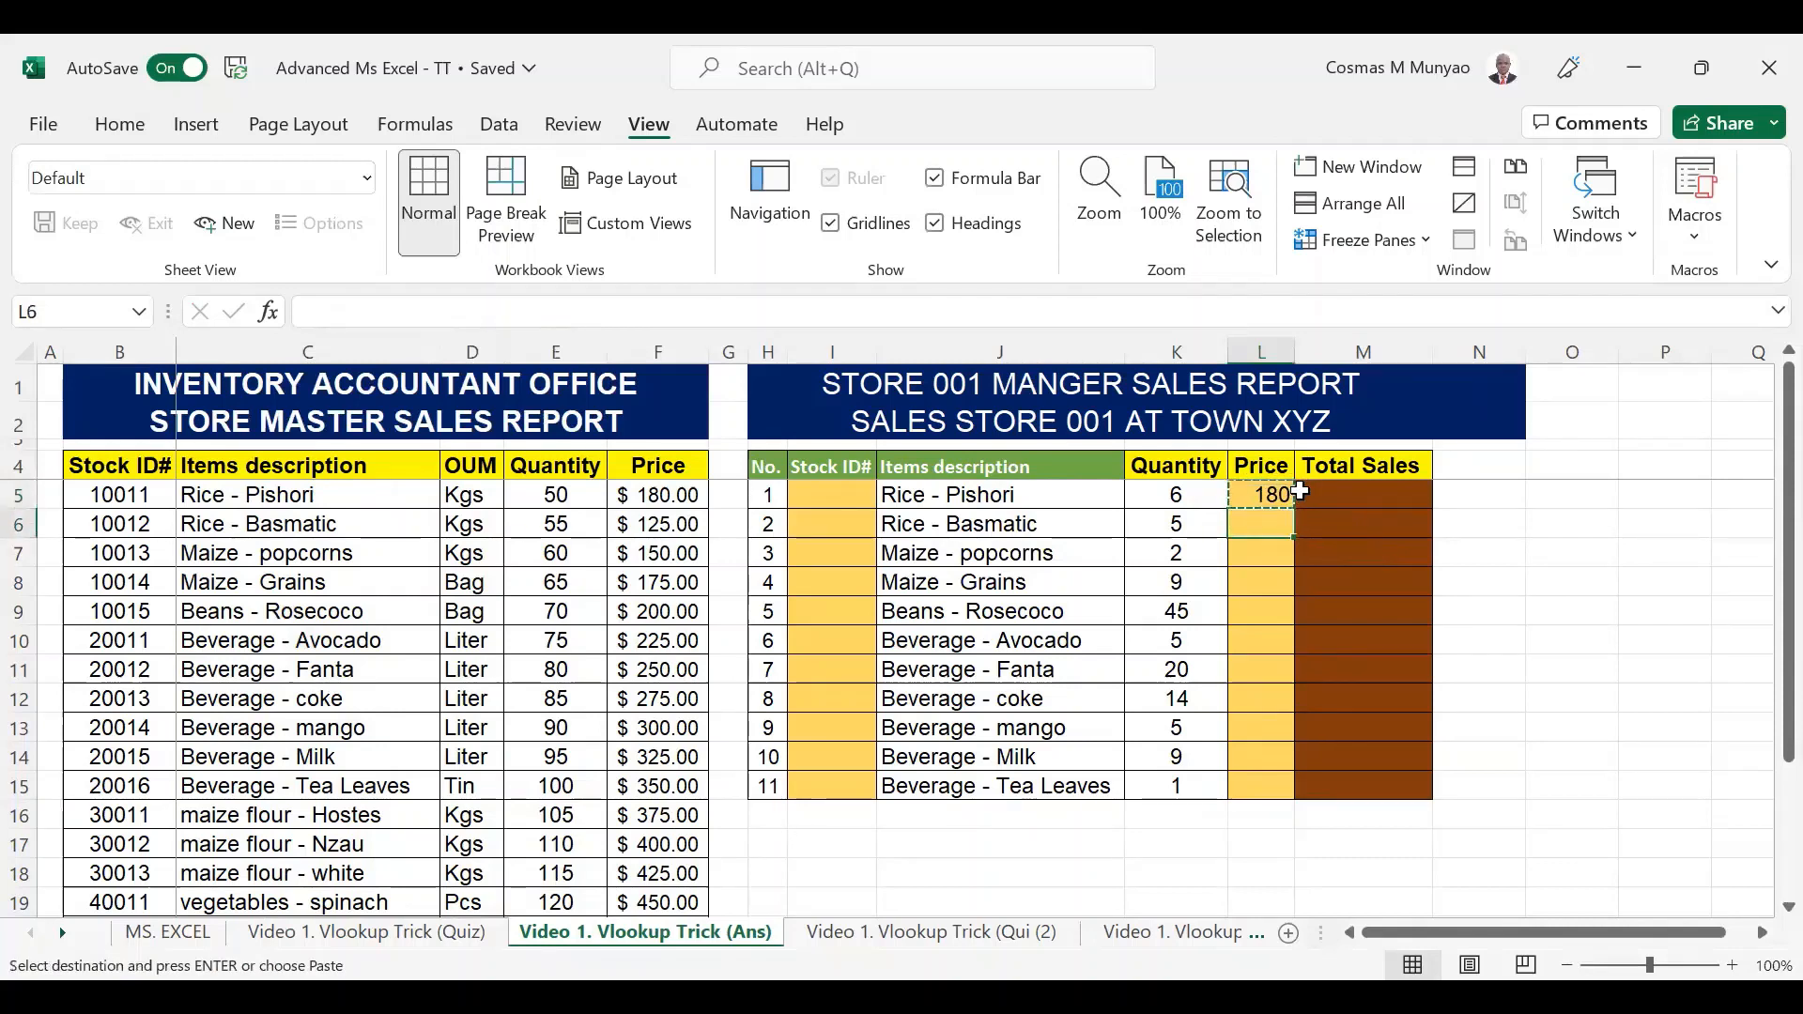
pyautogui.press('Return')
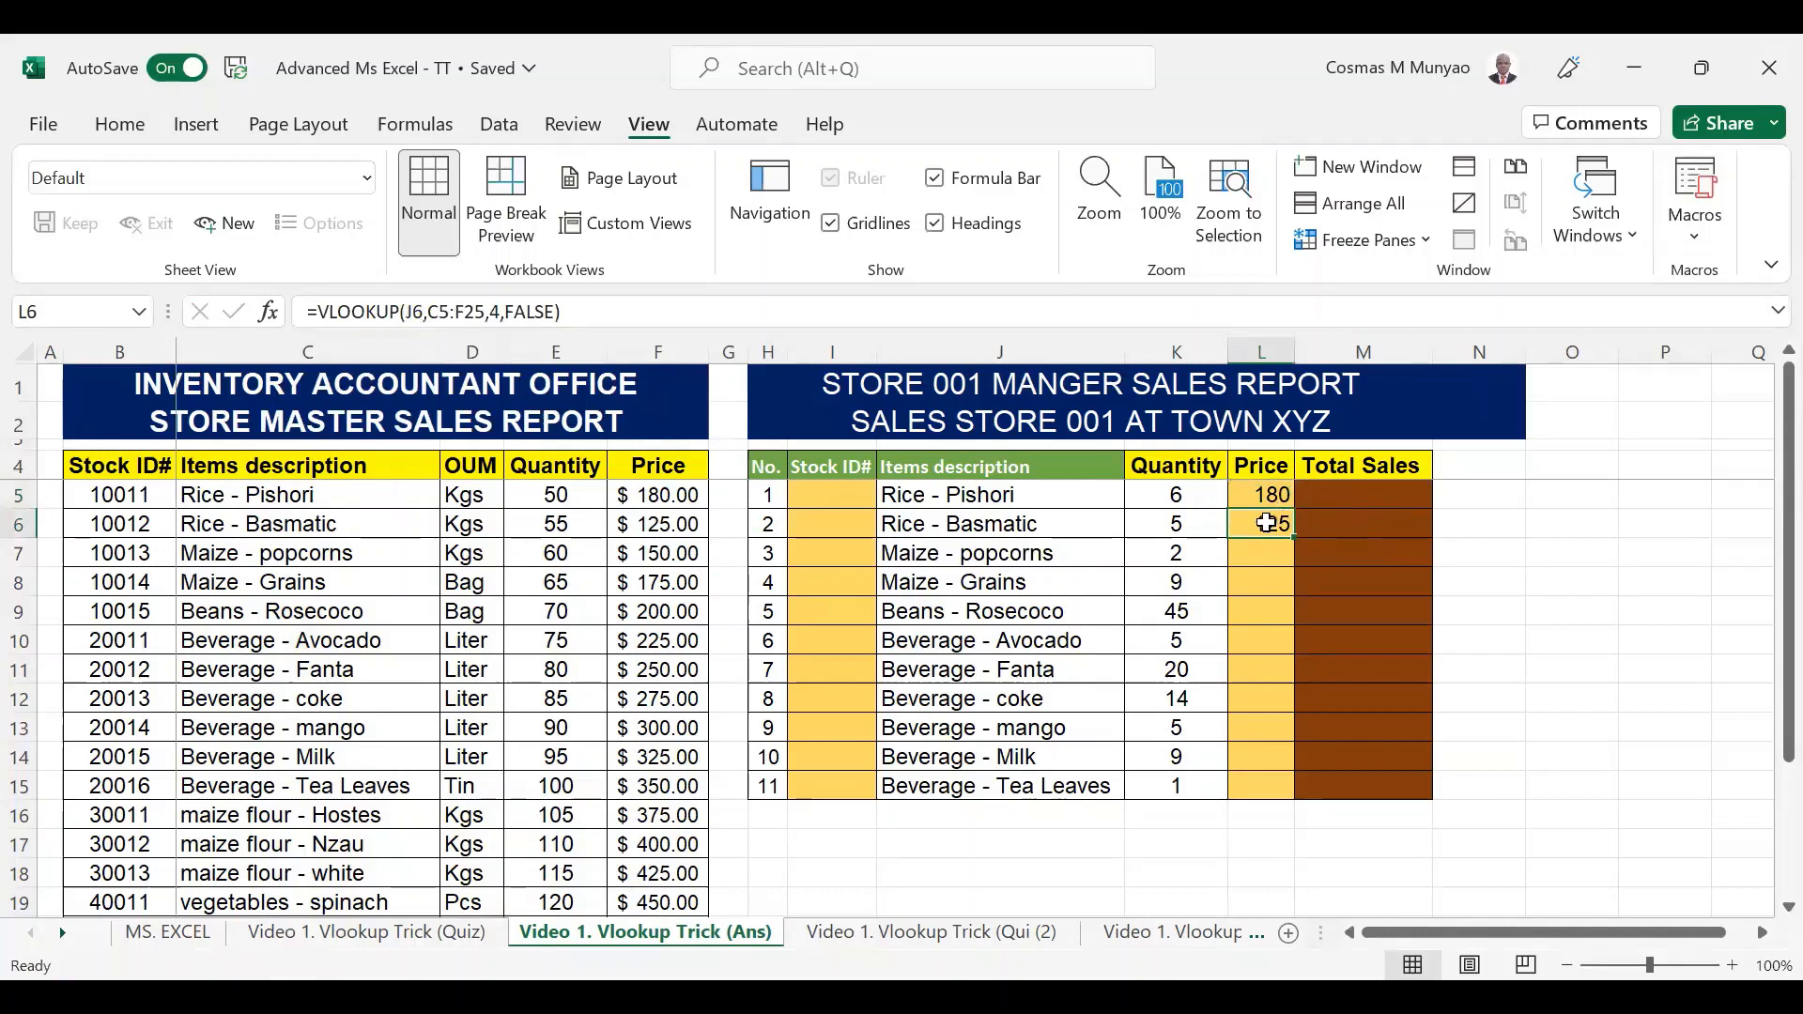
# Review the L6 formula, copy it into L7, and inspect the table array reference in L7.
pyautogui.doubleClick(1267, 523)
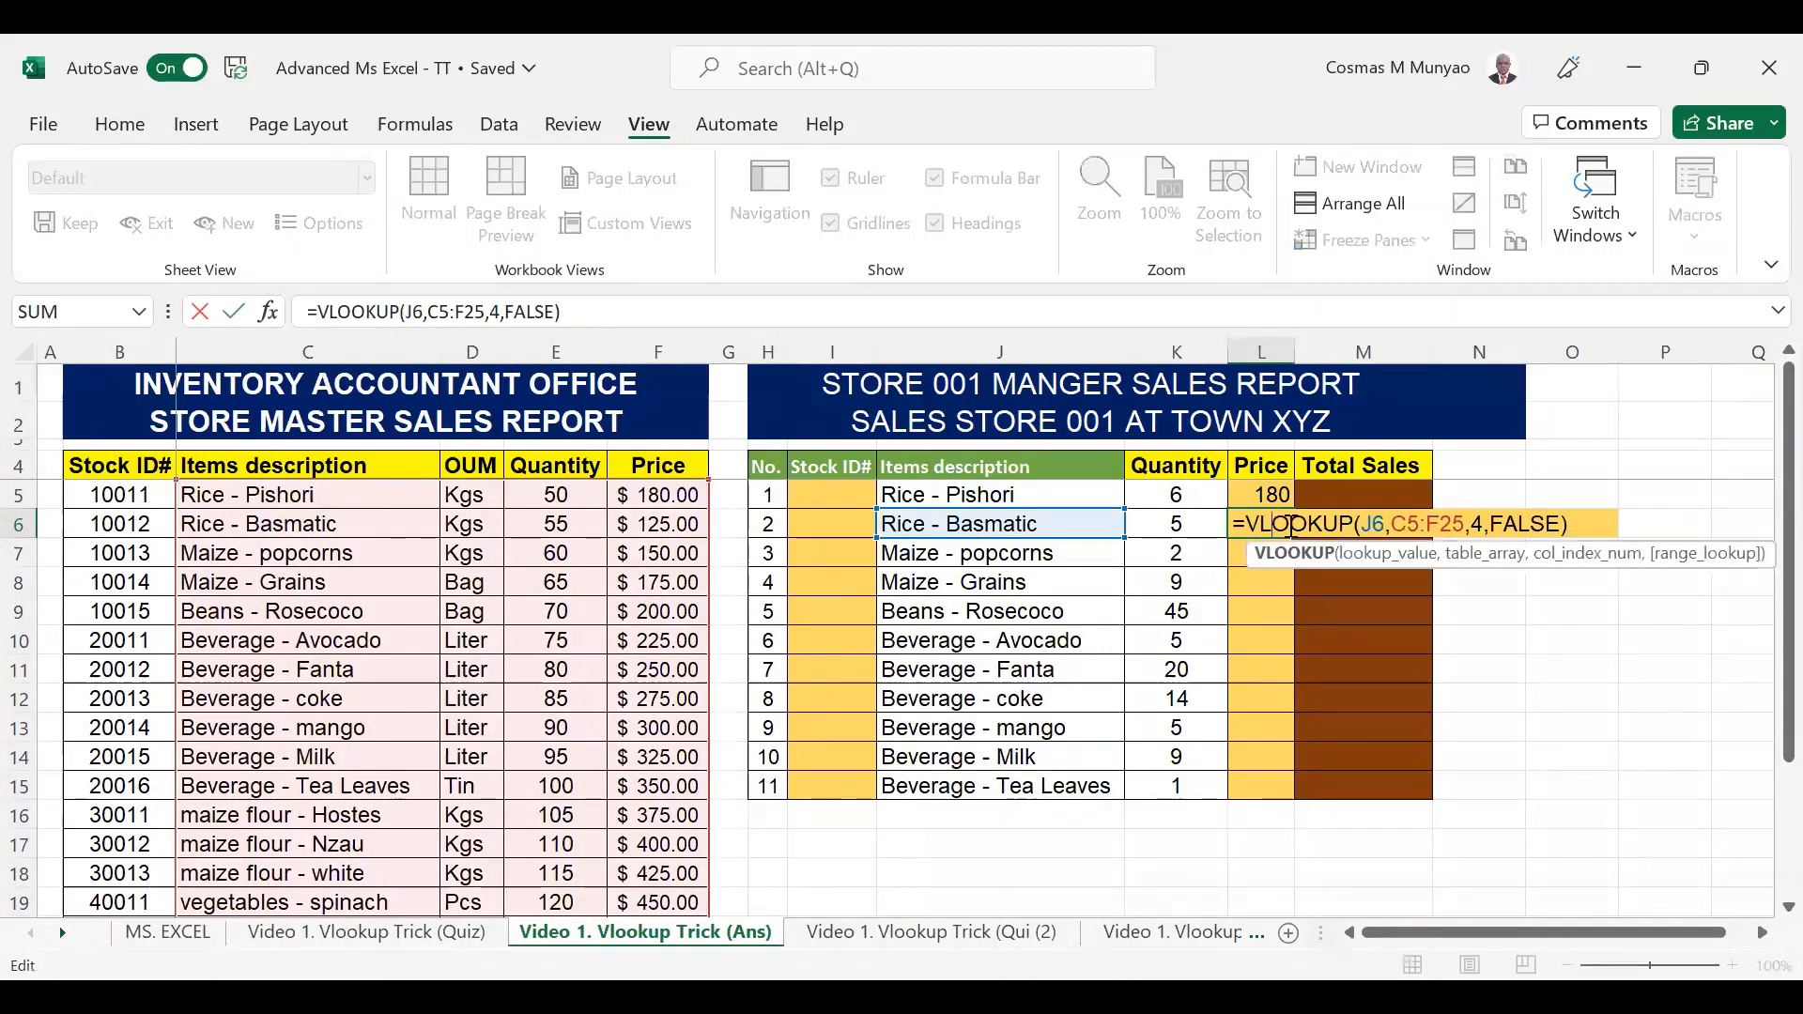
pyautogui.press('Escape')
pyautogui.hotkey('ctrl', 'c')
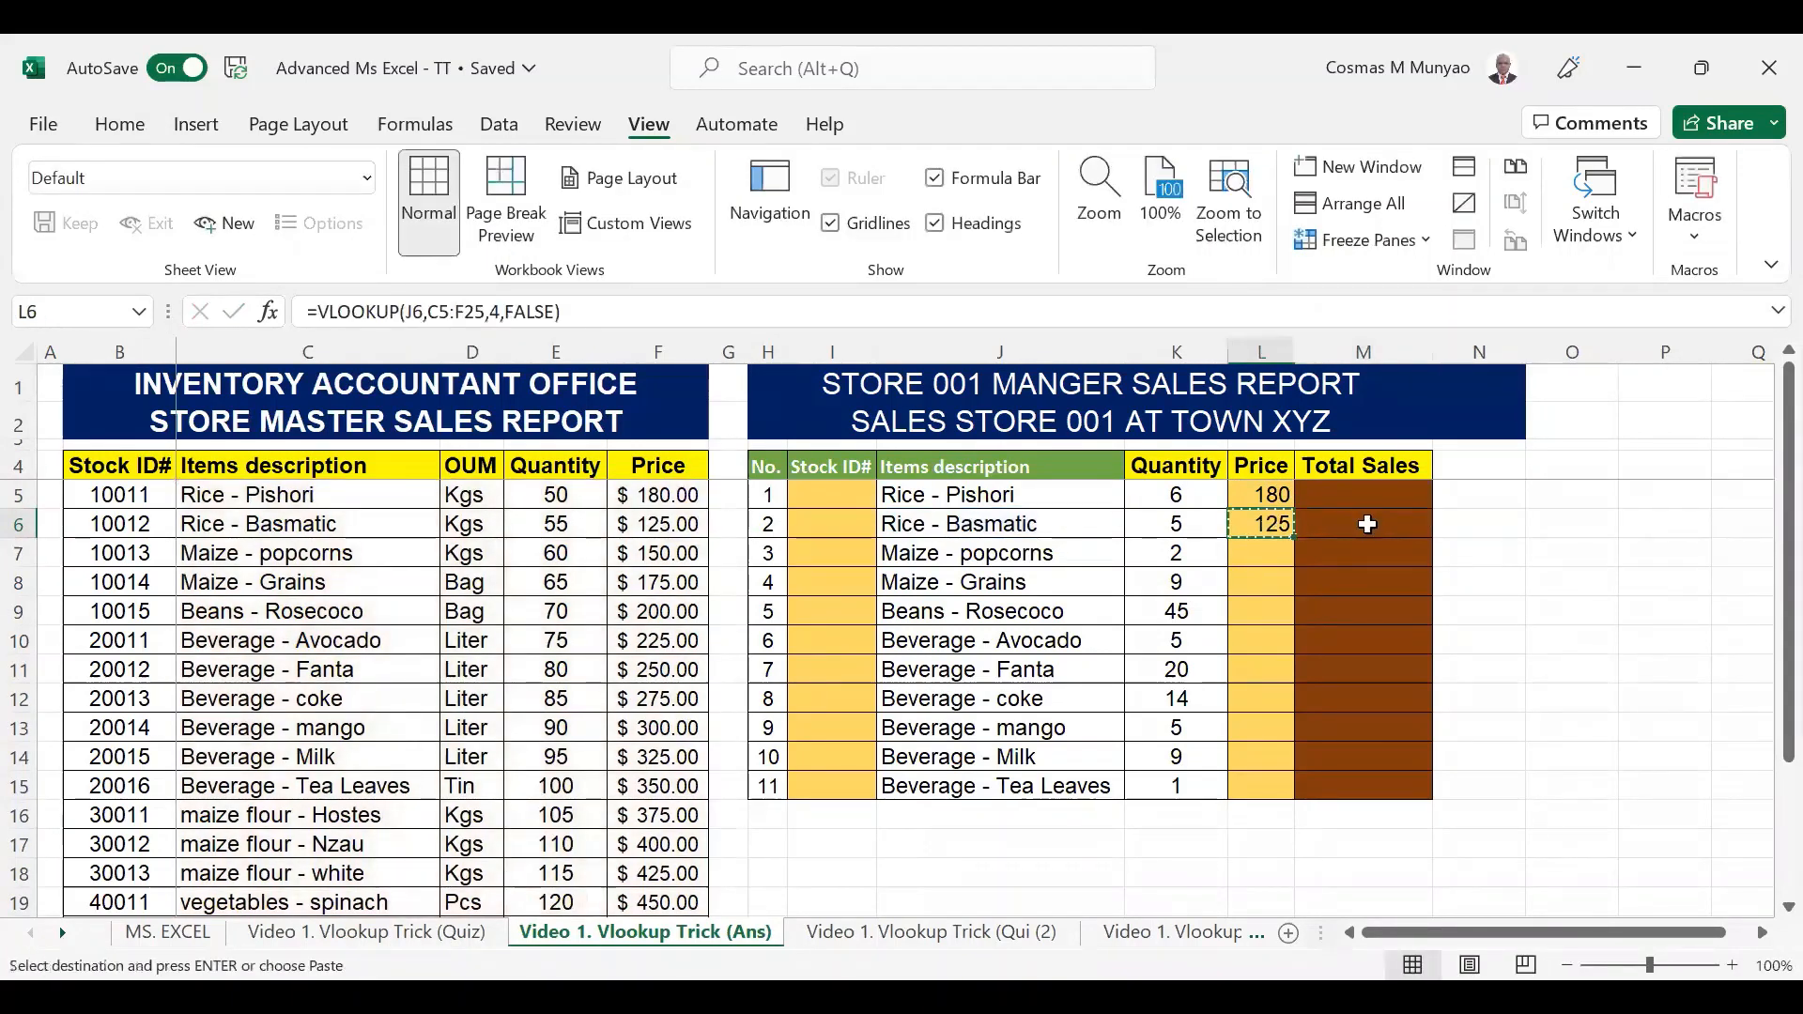
pyautogui.press('Down')
pyautogui.press('Return')
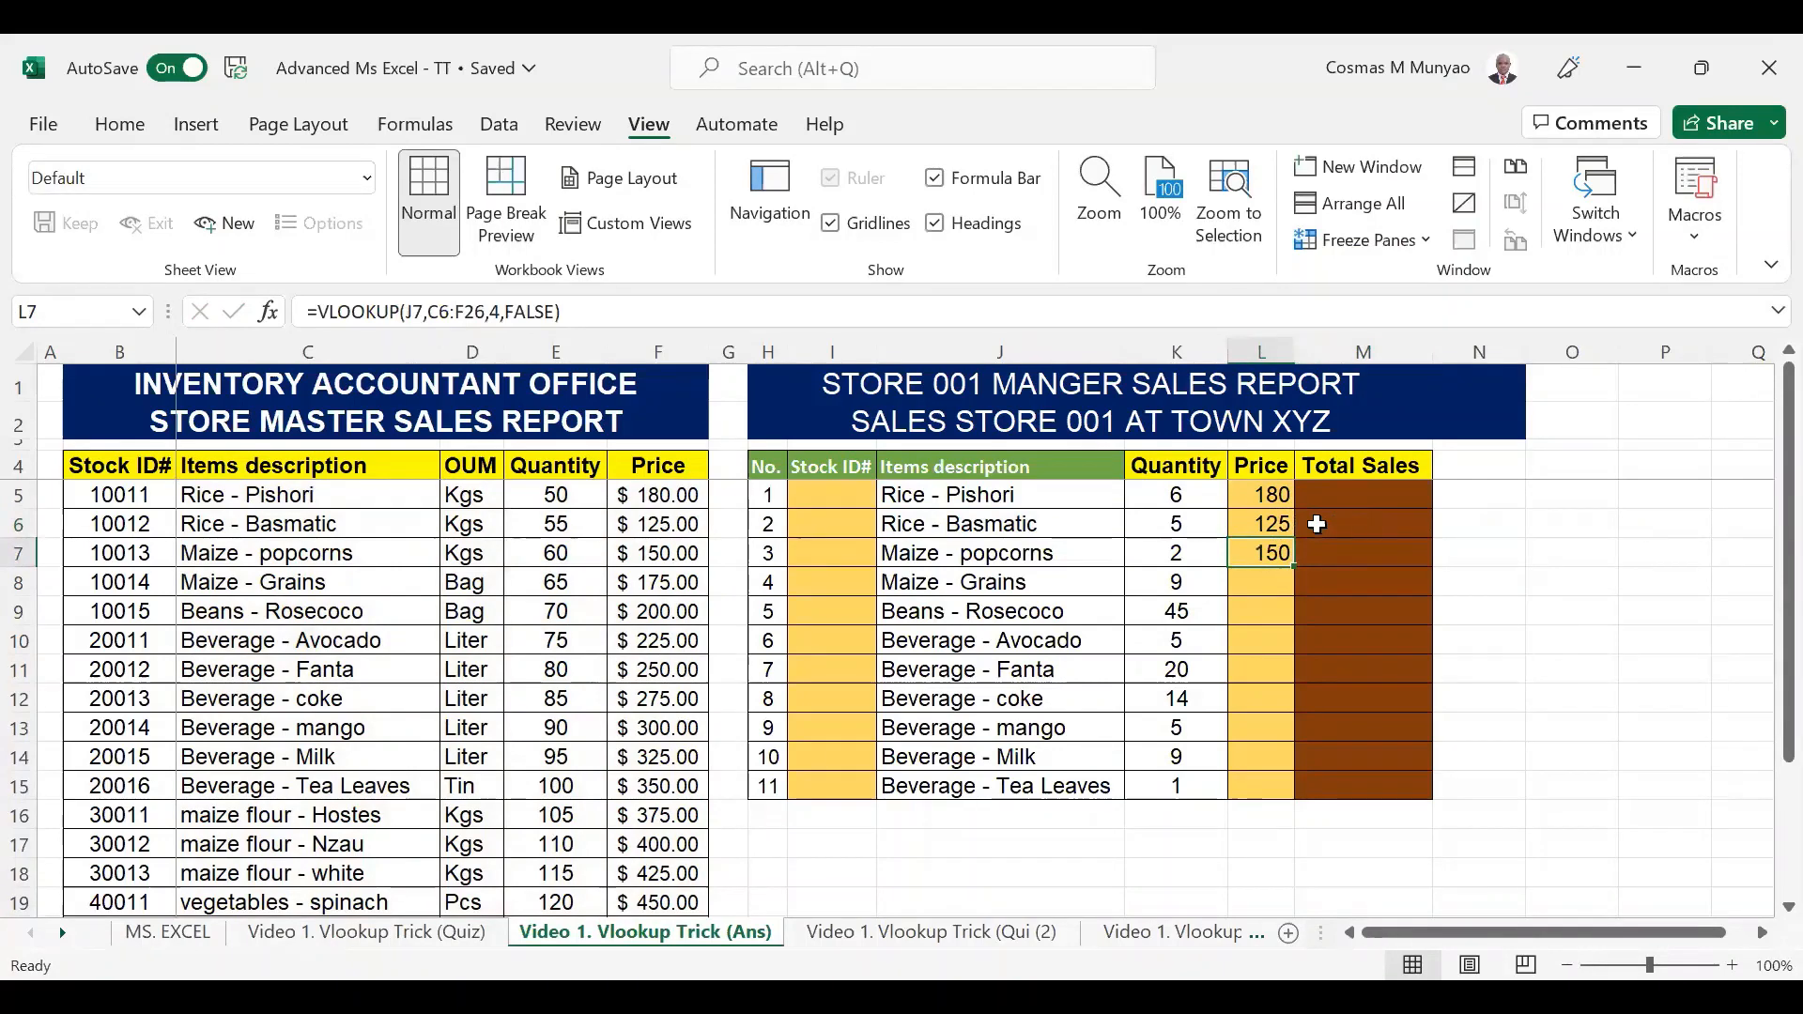
pyautogui.doubleClick(1269, 552)
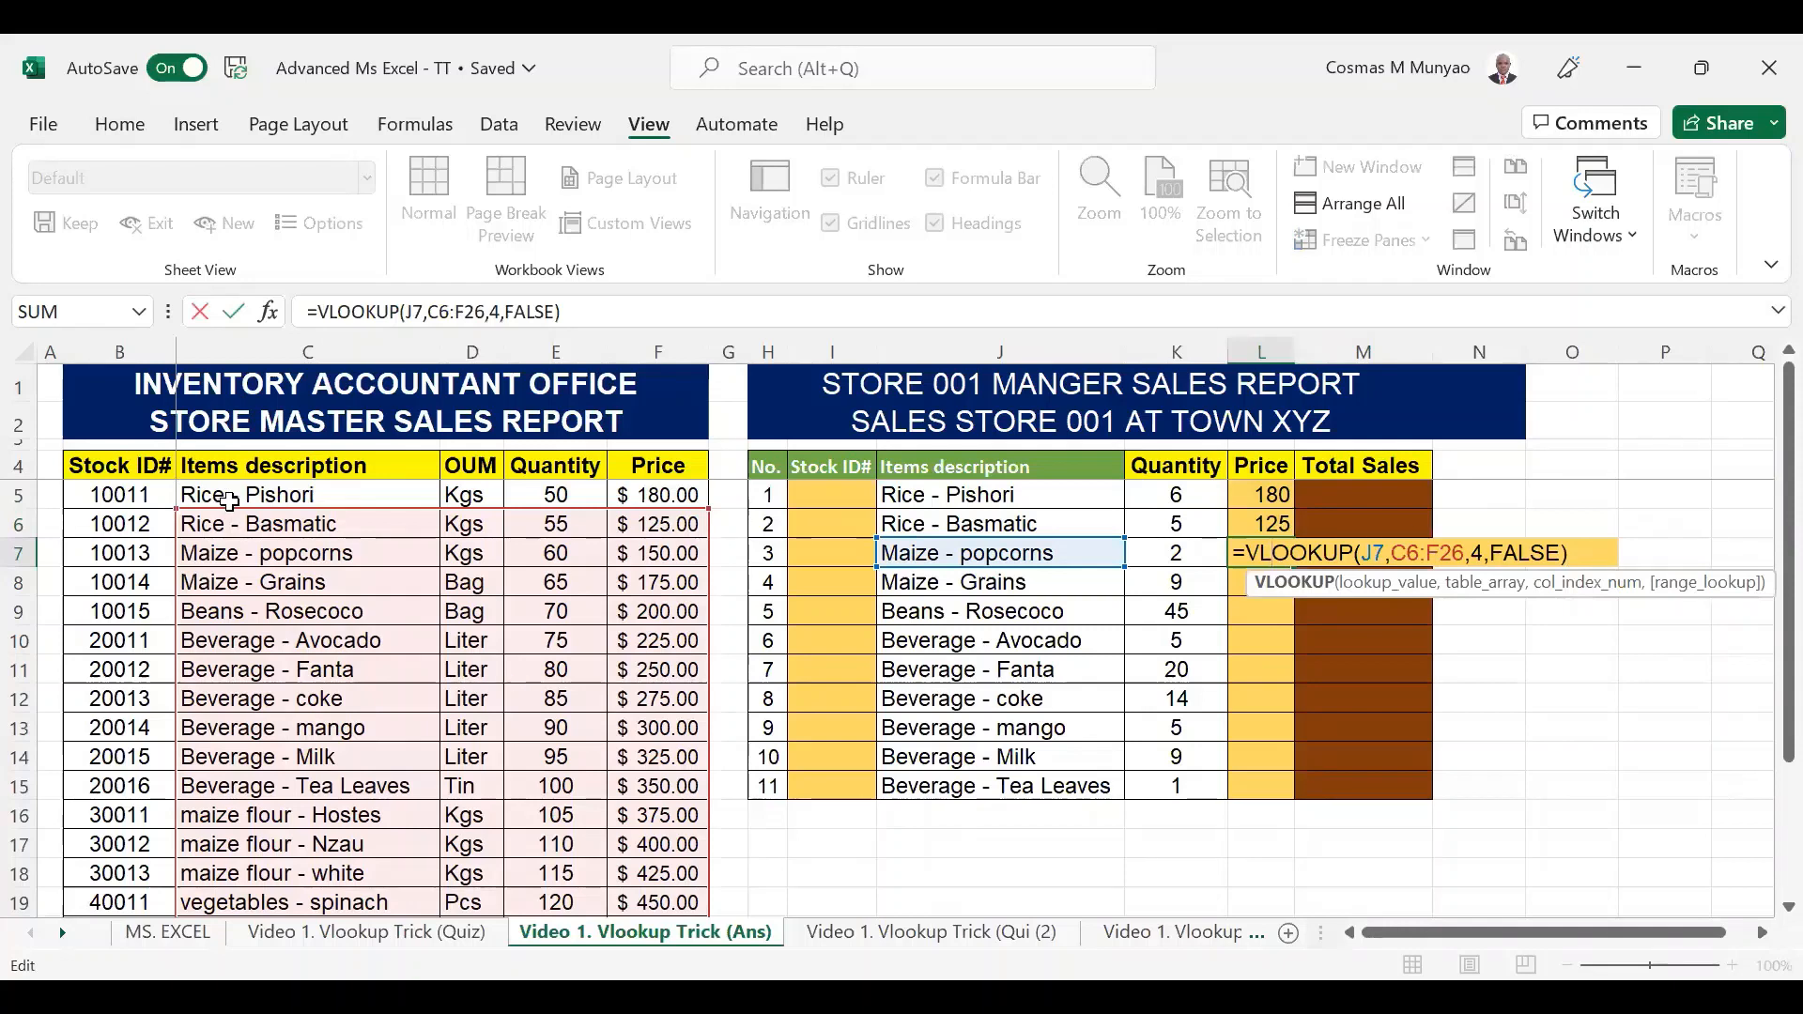
pyautogui.hotkey('ctrl', 'Return')
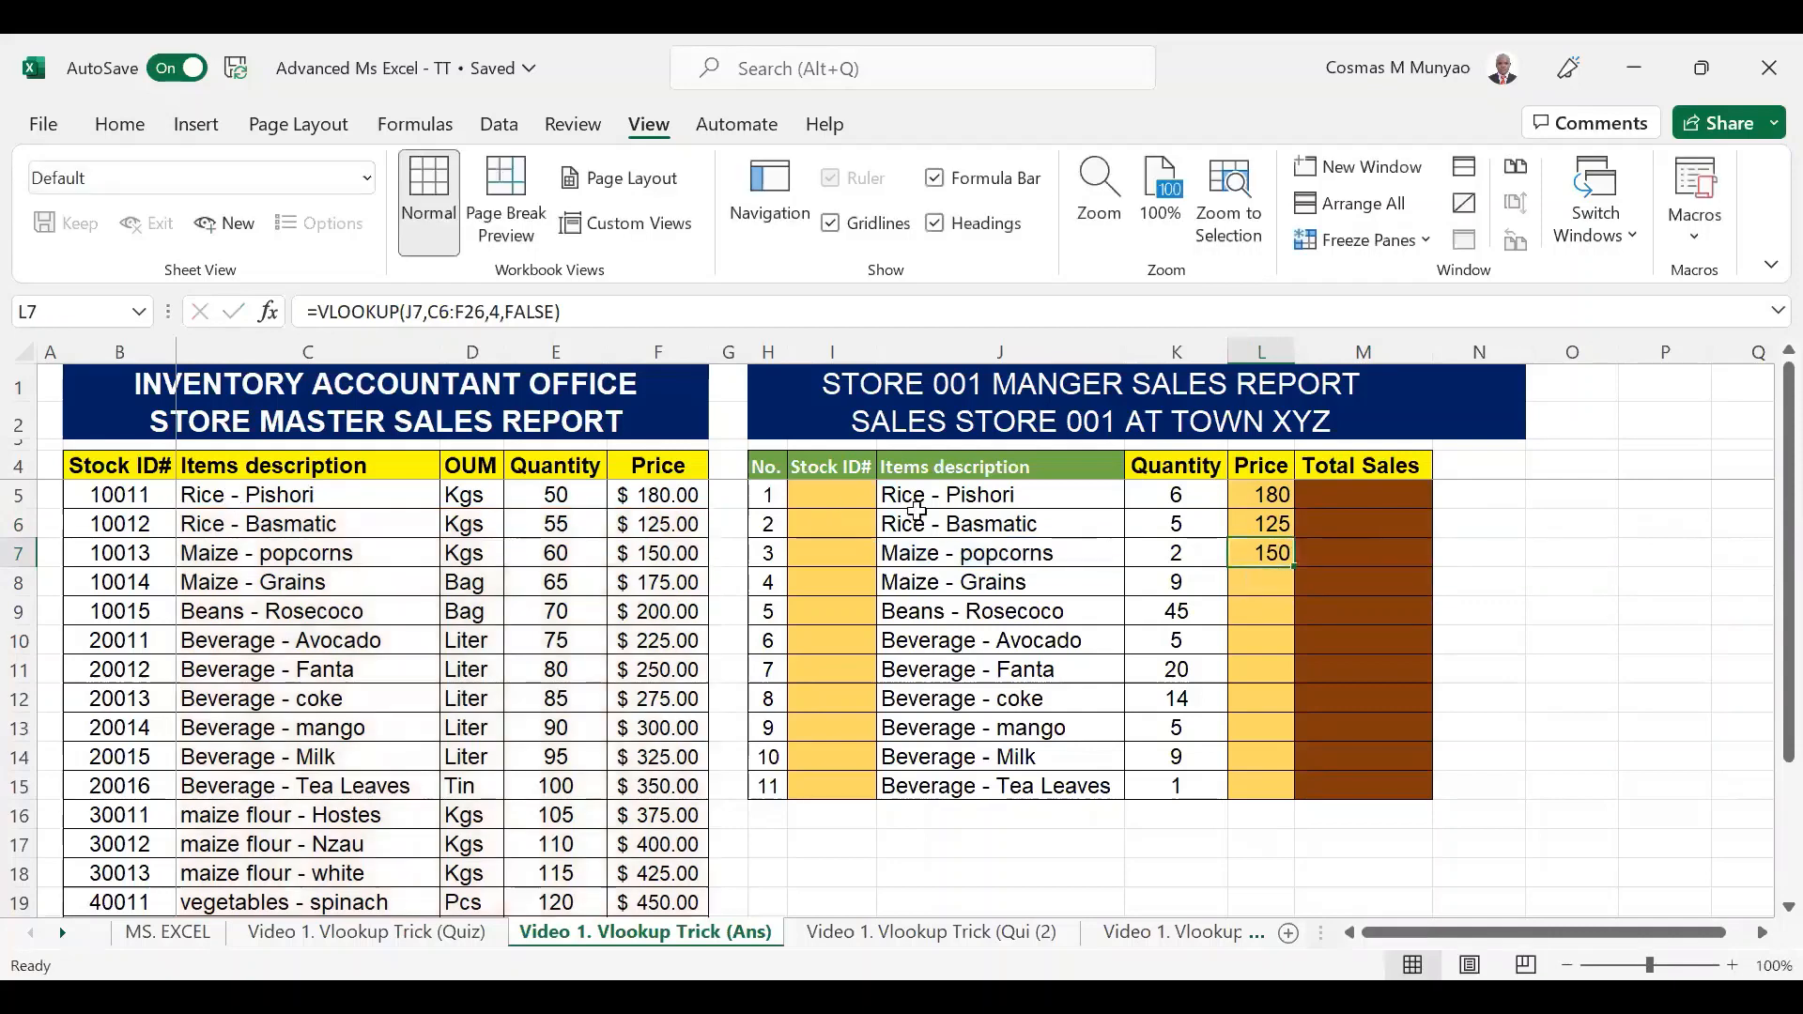
# Undo the formula copies in price cells L7 and L6.
pyautogui.hotkey('ctrl', 'z')
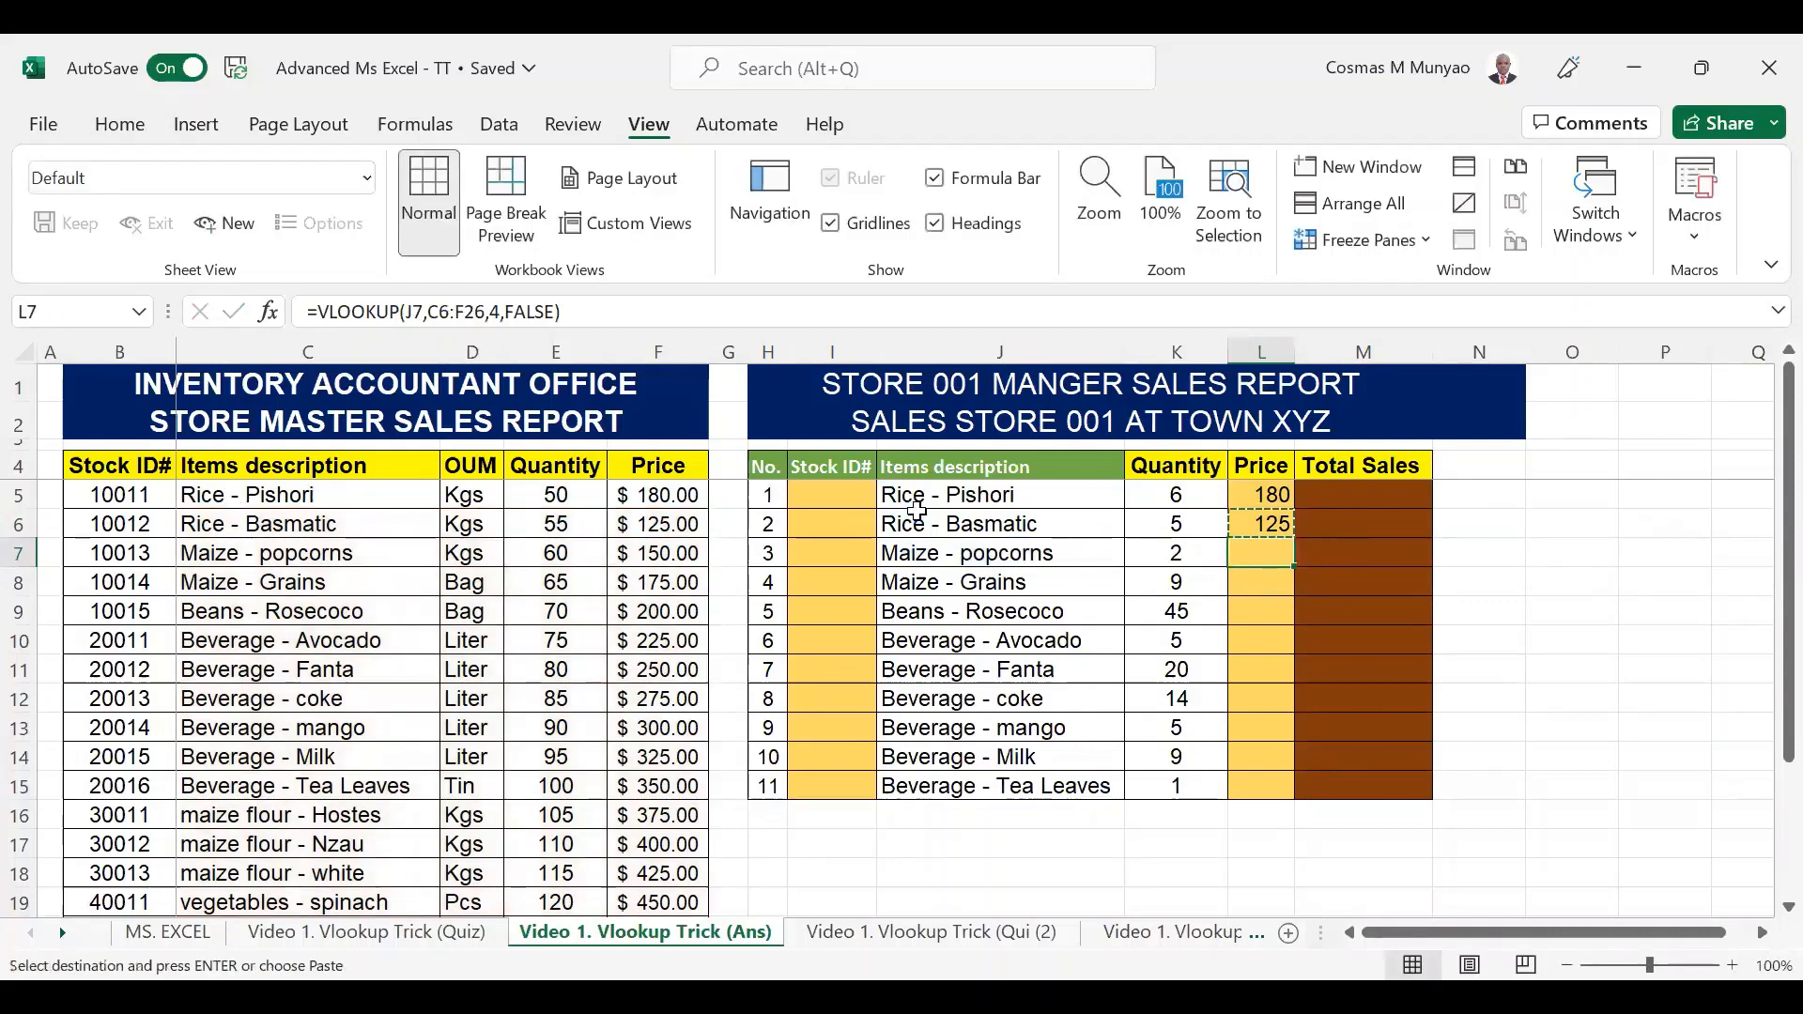
pyautogui.press('Up')
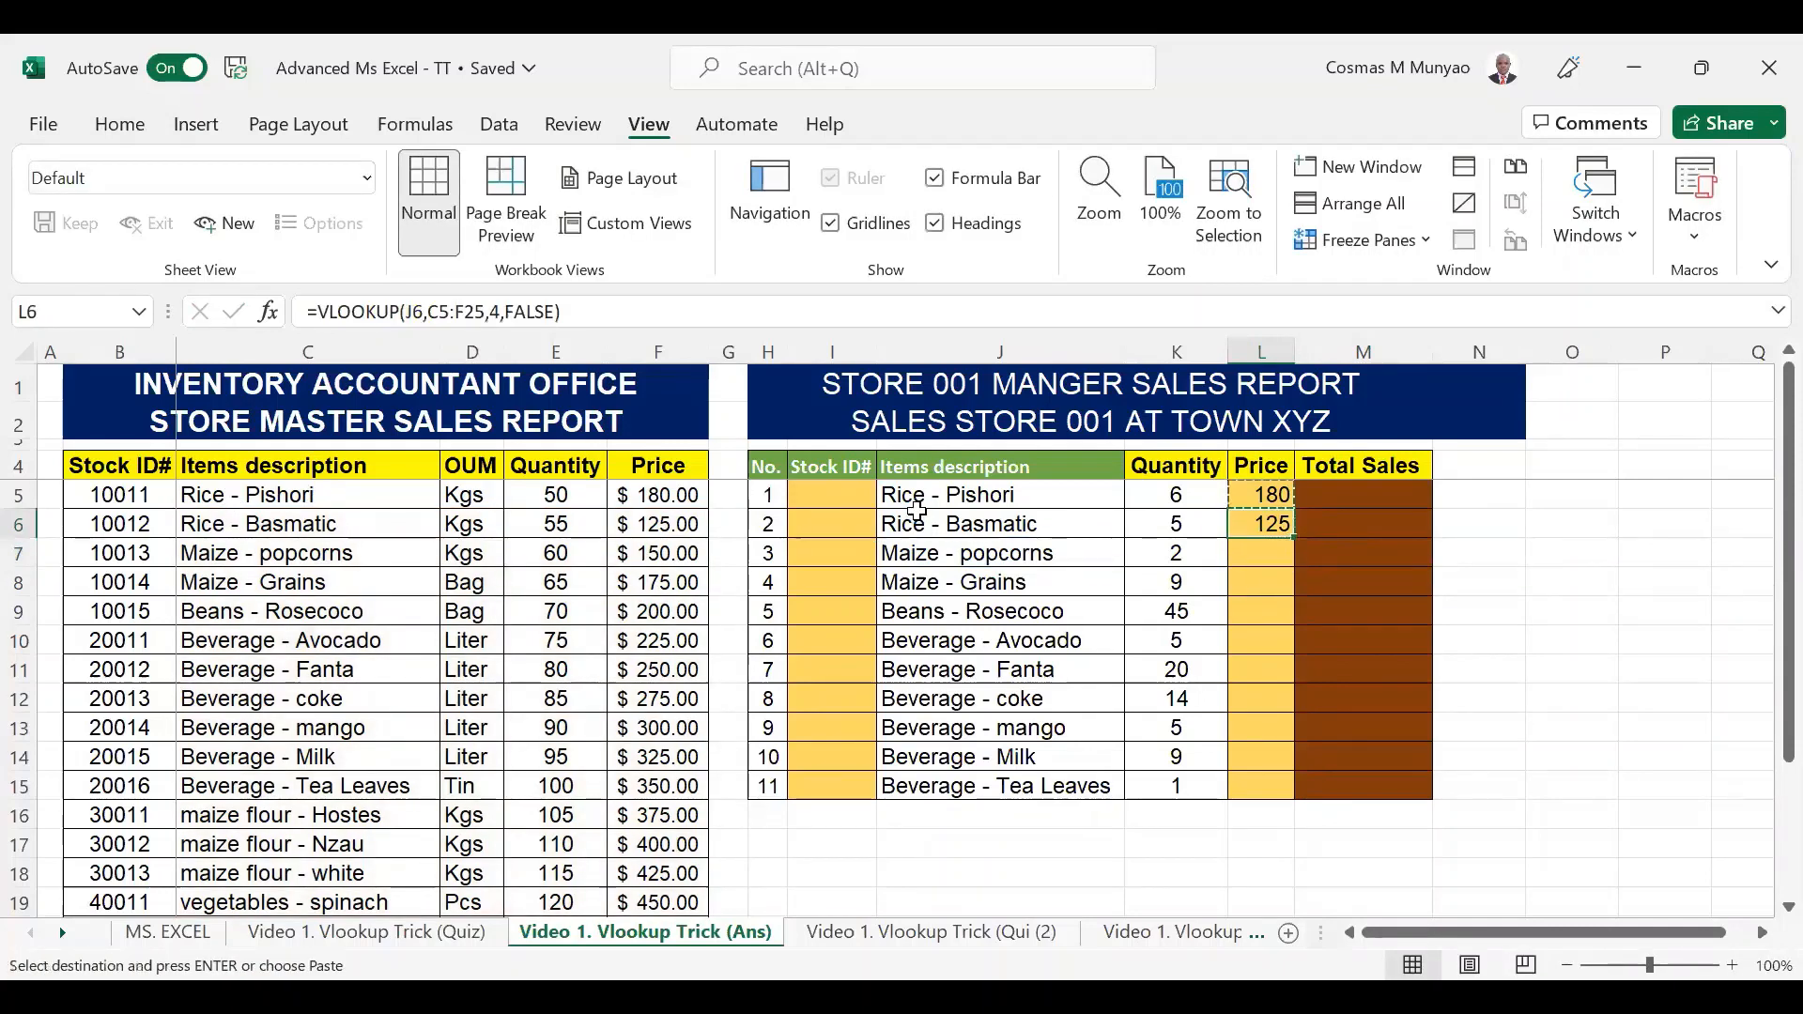
pyautogui.hotkey('ctrl', 'z')
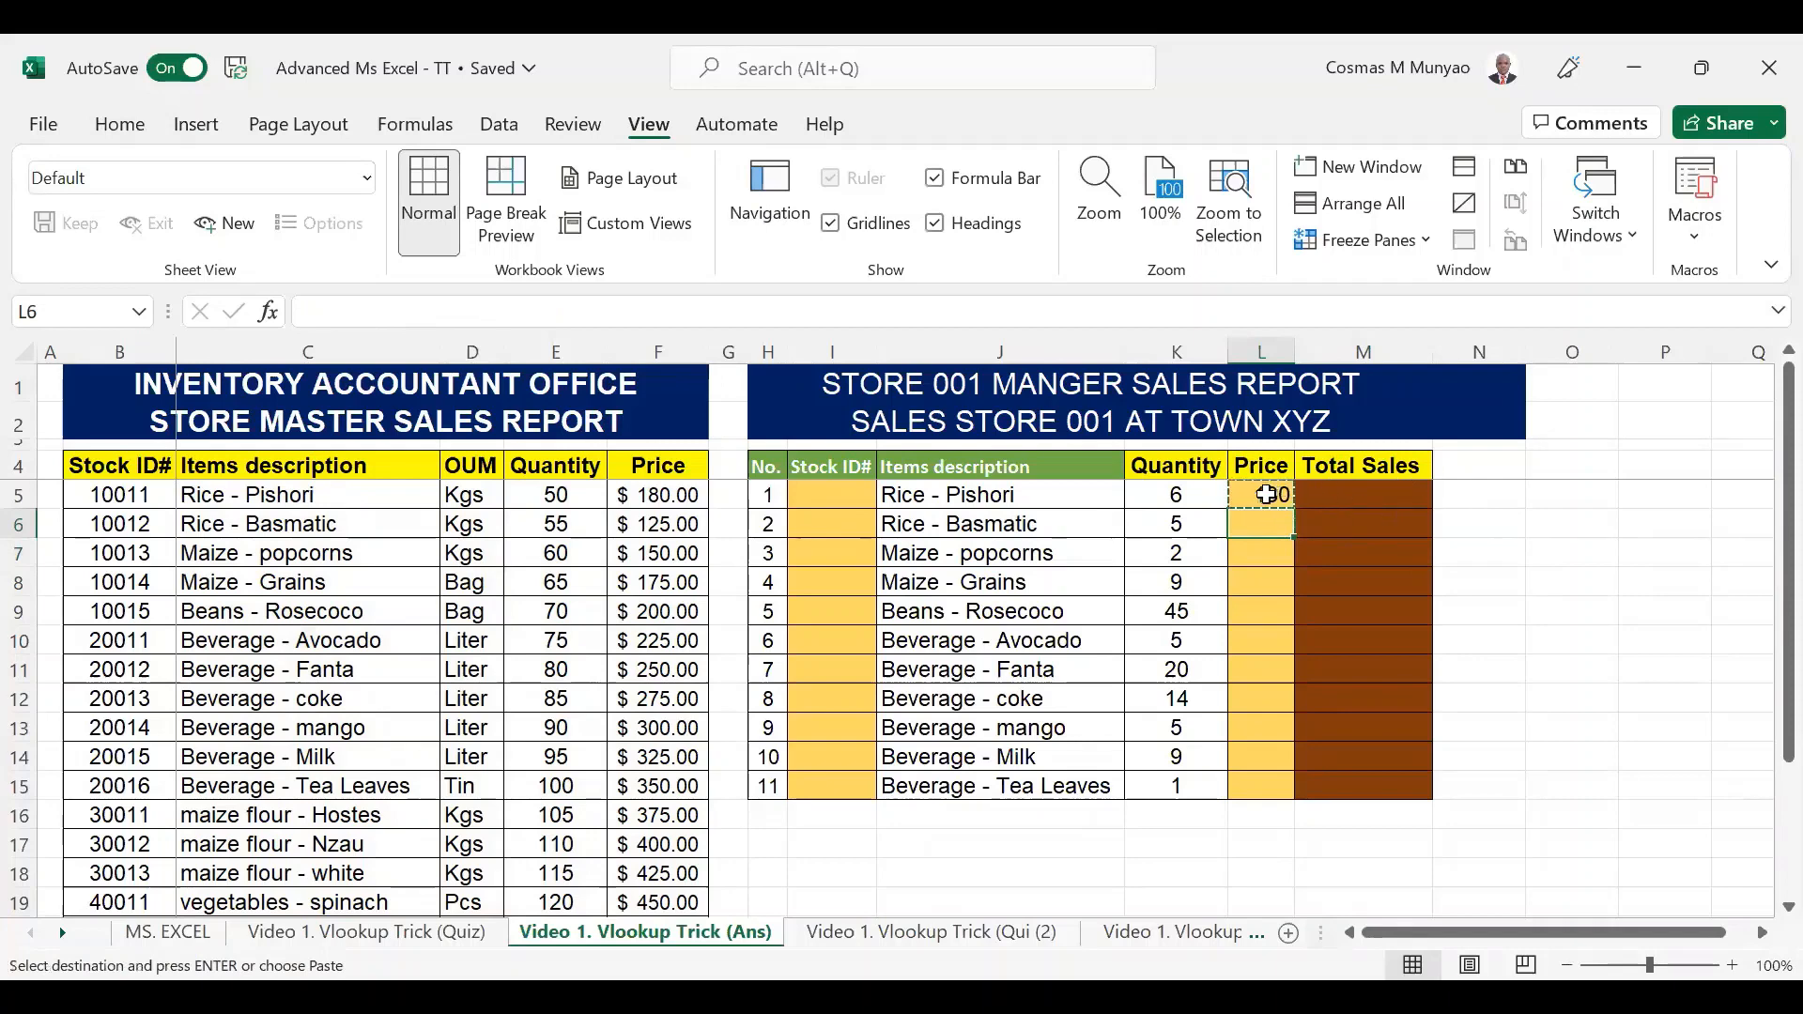
# Make the table array in the L5 VLOOKUP absolute as $C$4:$F$24 and enter the formula.
pyautogui.click(1266, 495)
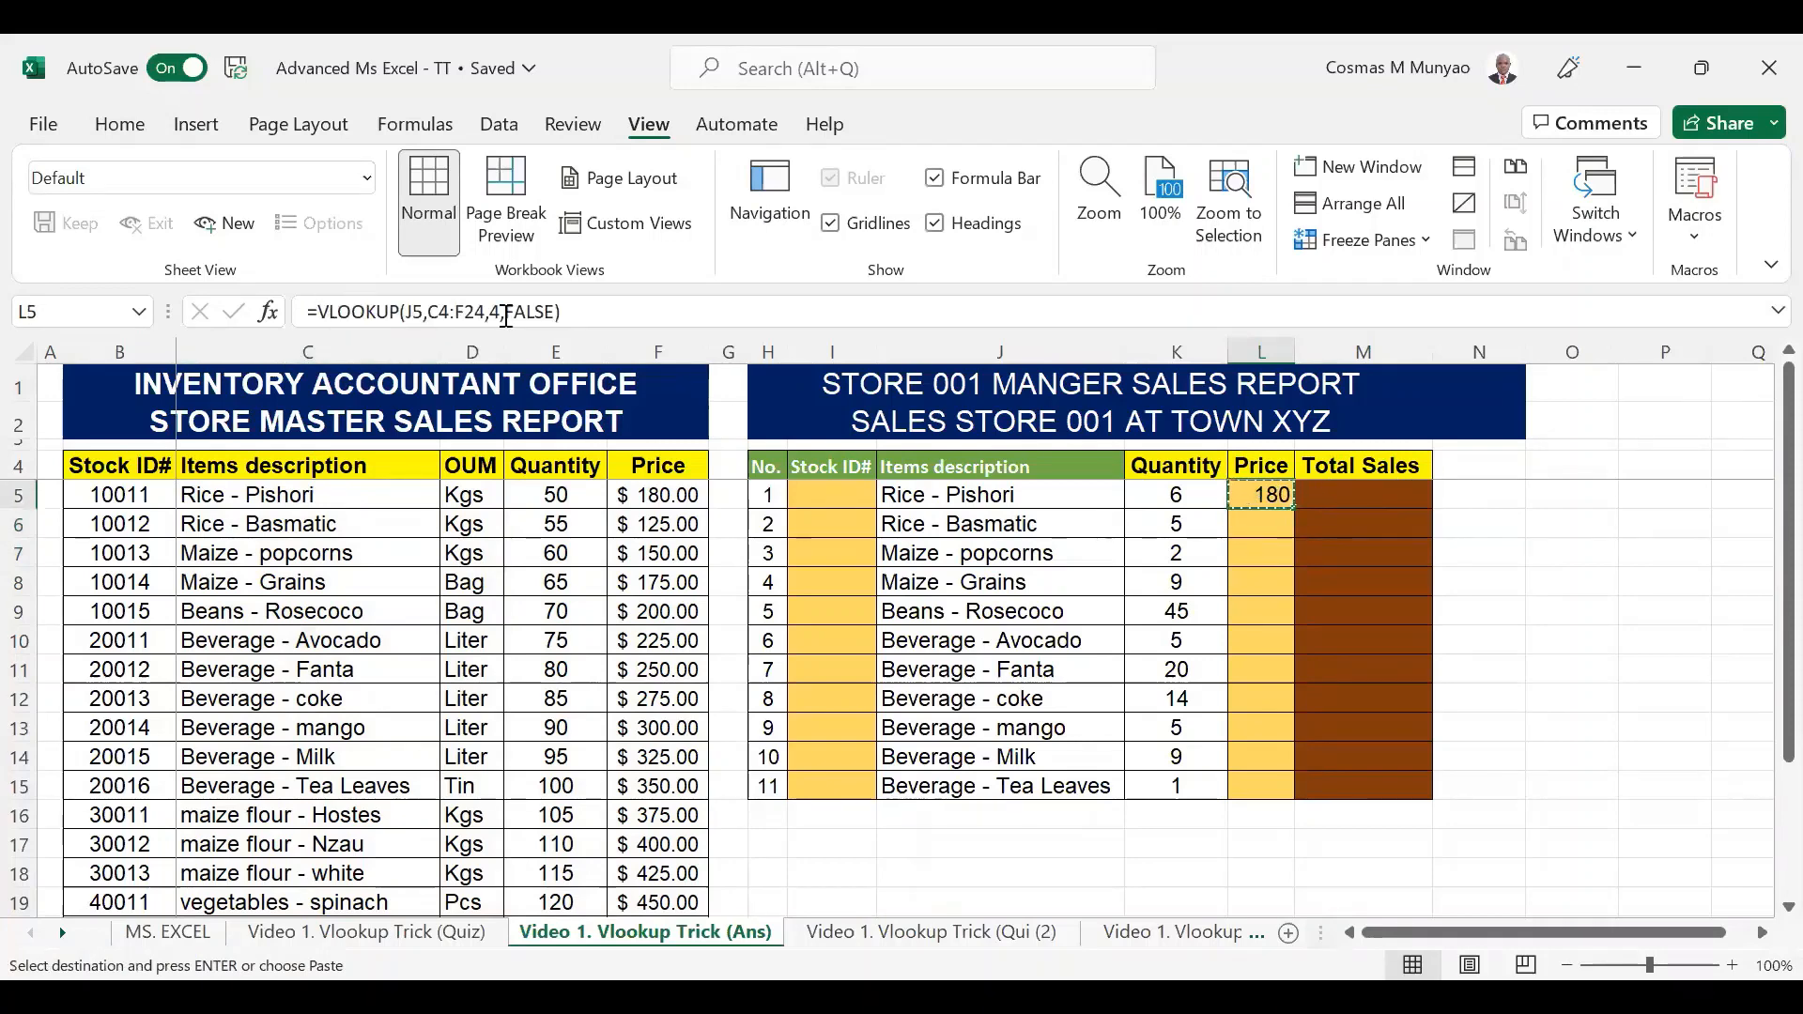
pyautogui.tripleClick(457, 301)
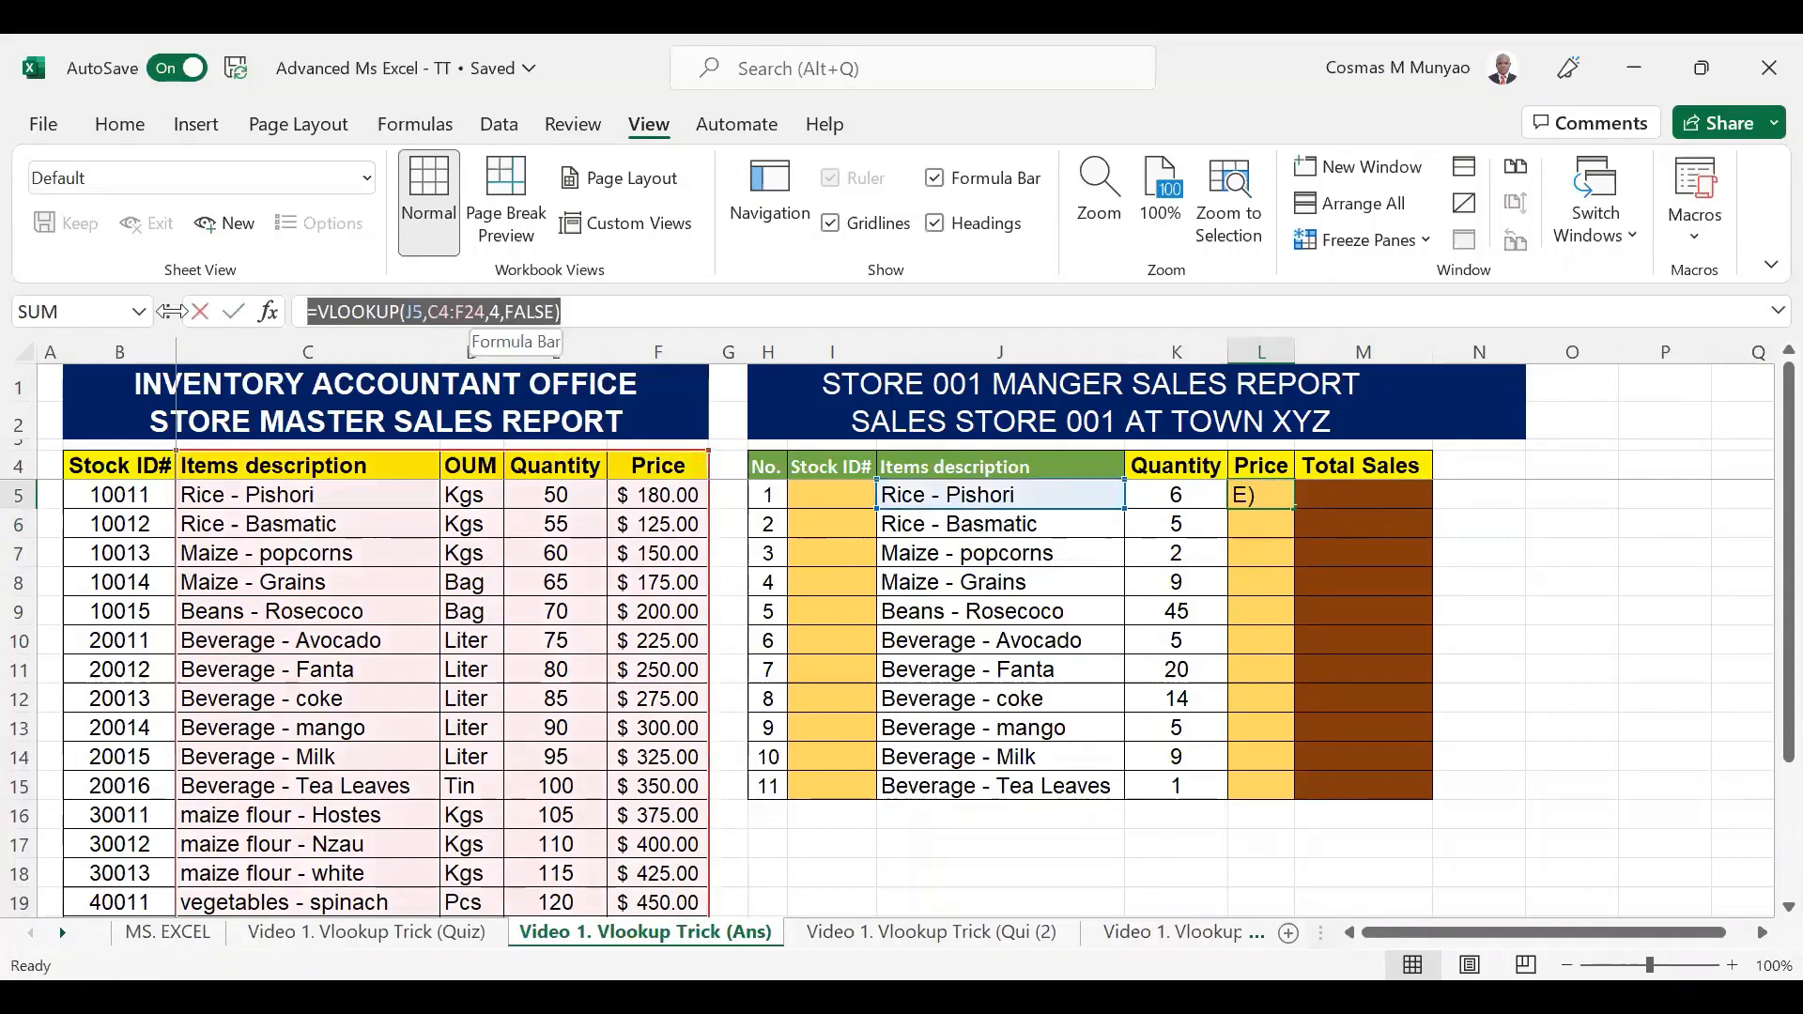
pyautogui.click(440, 314)
pyautogui.moveTo(588, 304); pyautogui.dragTo(218, 303)
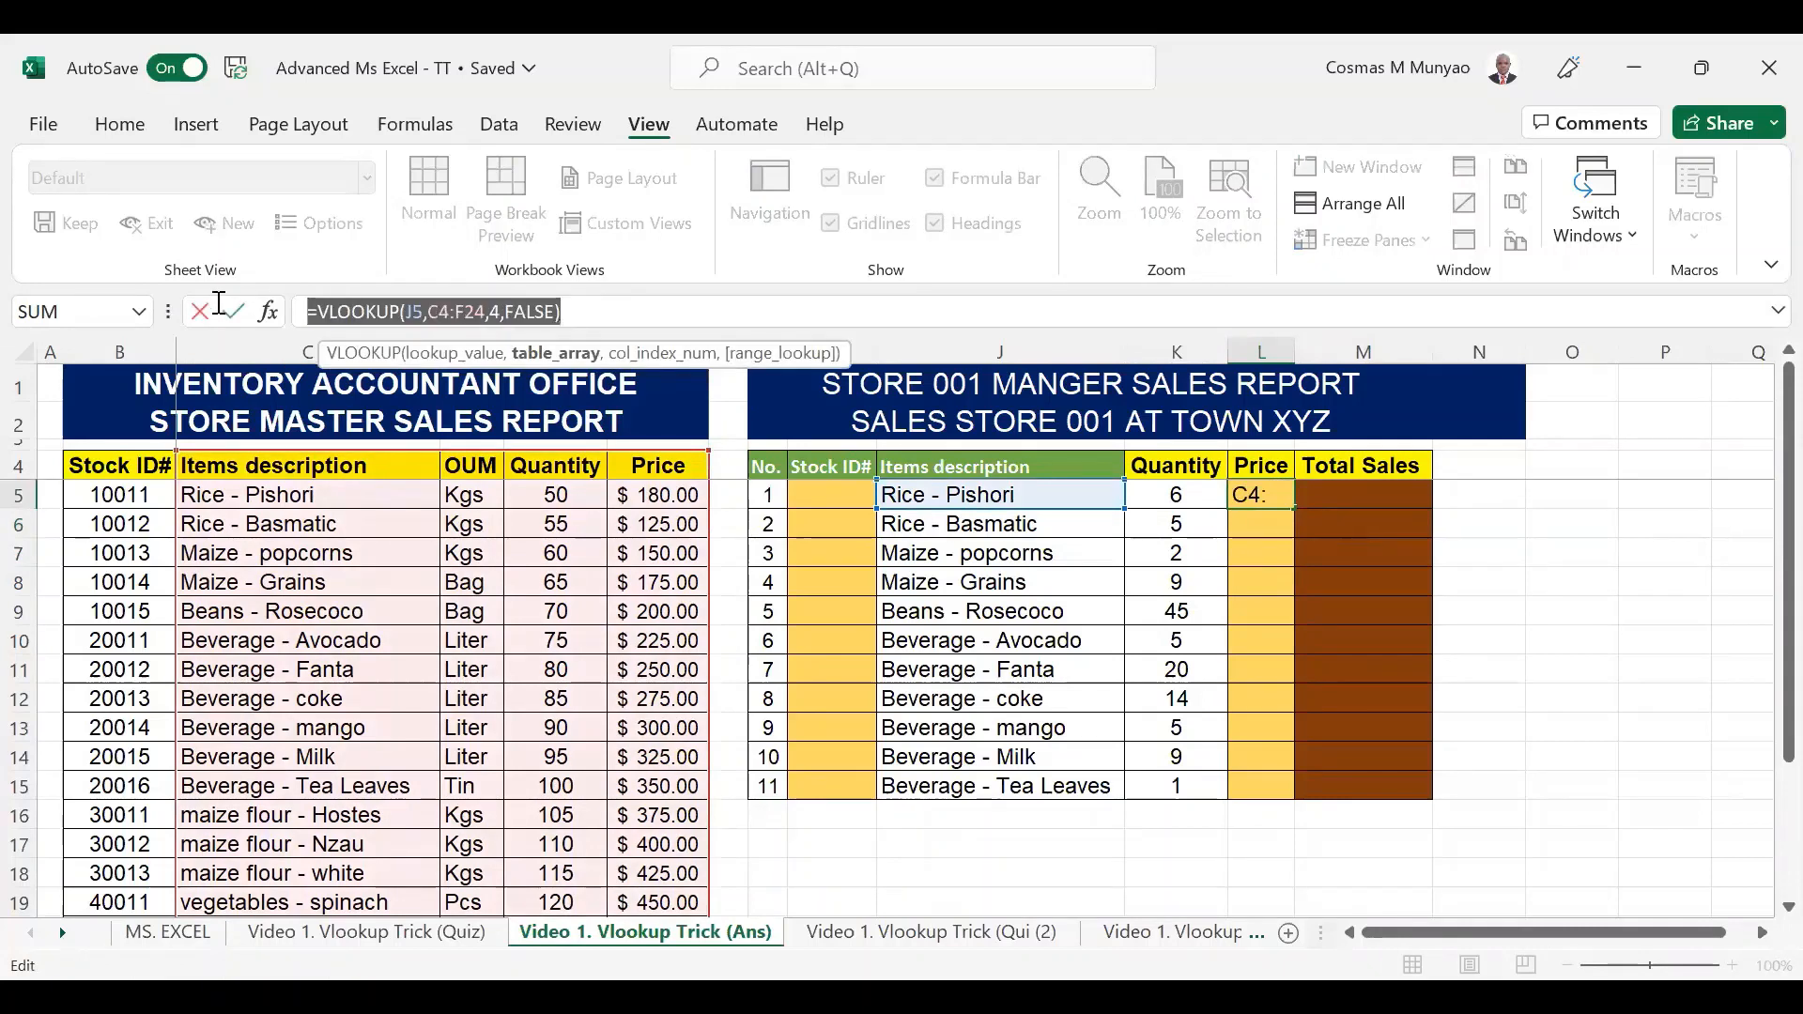
pyautogui.click(512, 309)
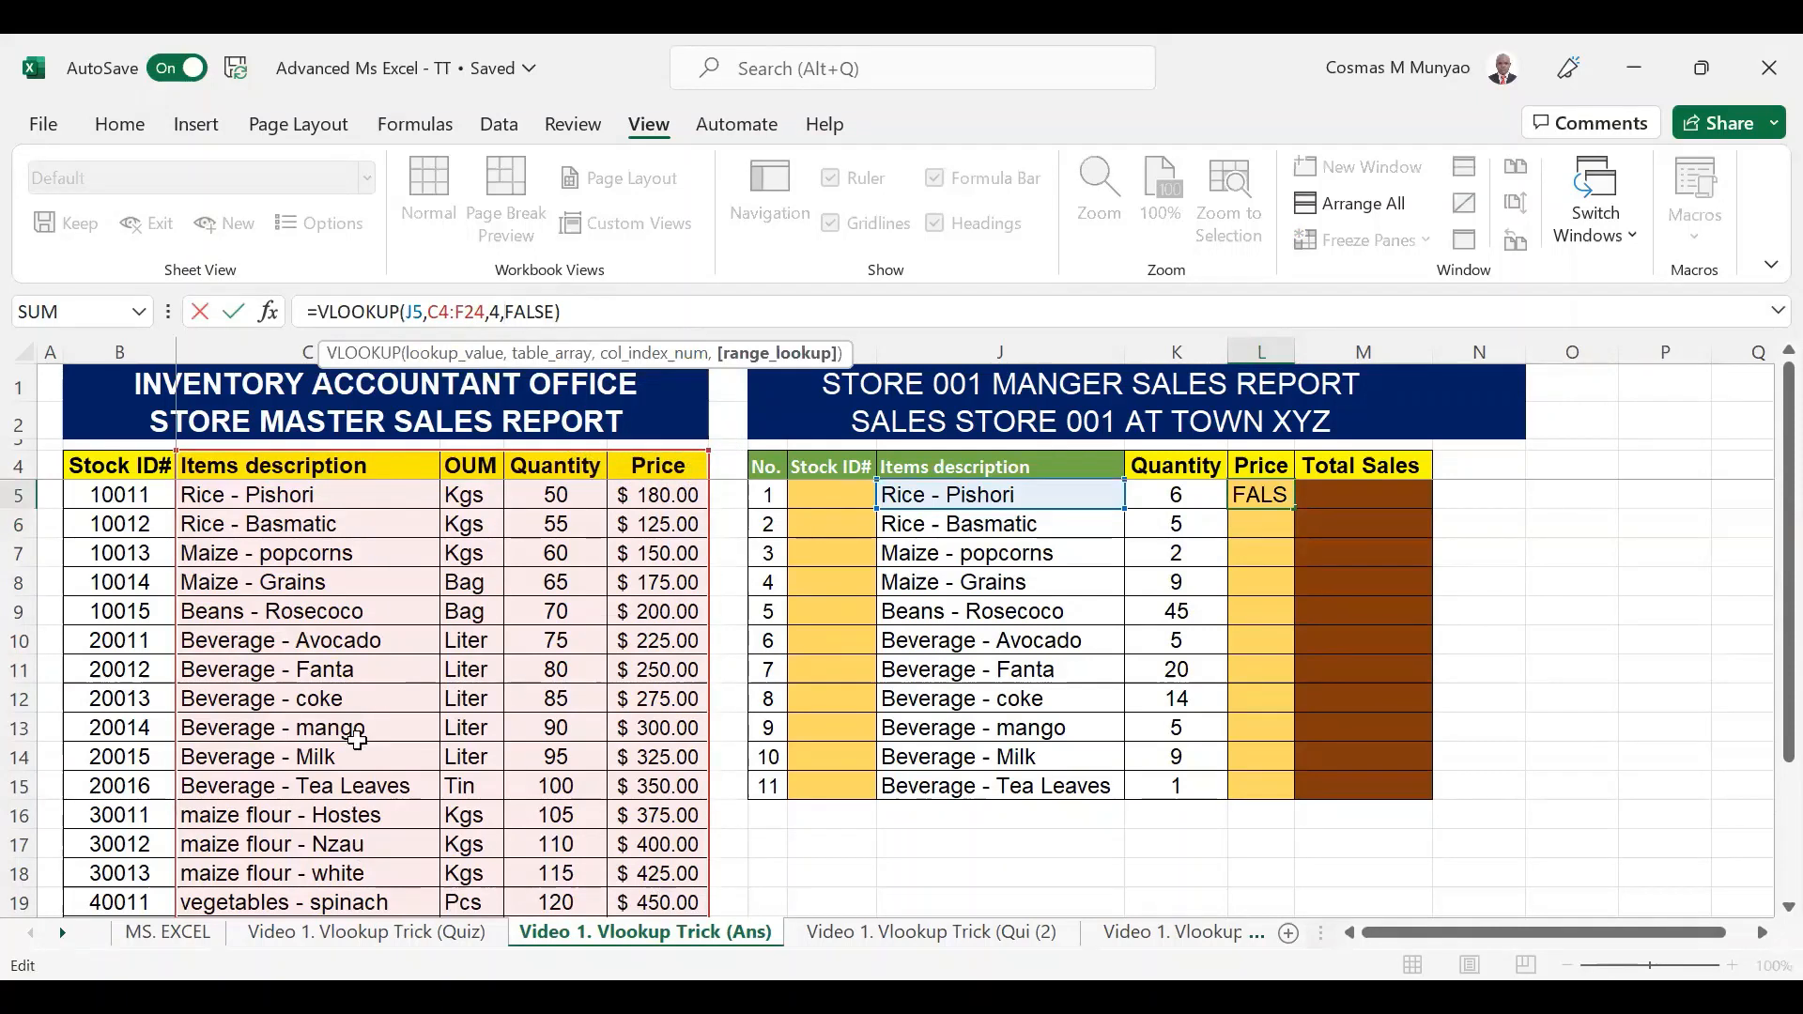
pyautogui.click(469, 311)
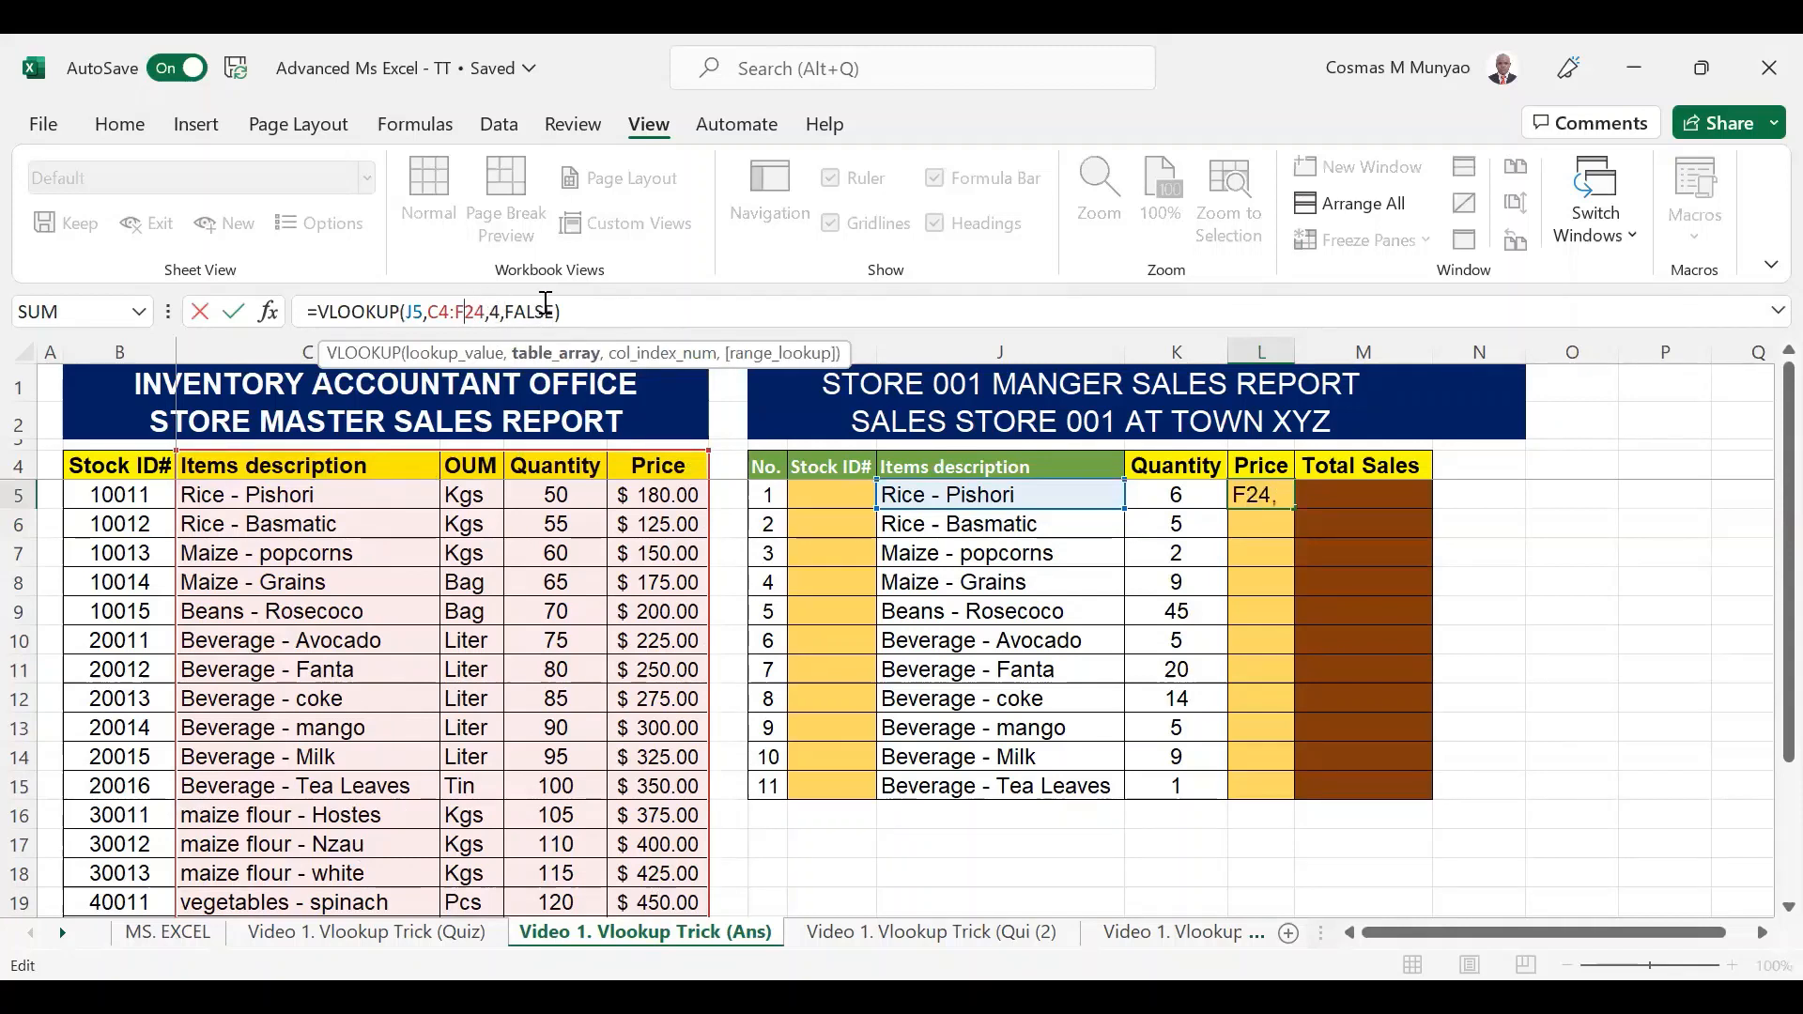
pyautogui.press('F4')
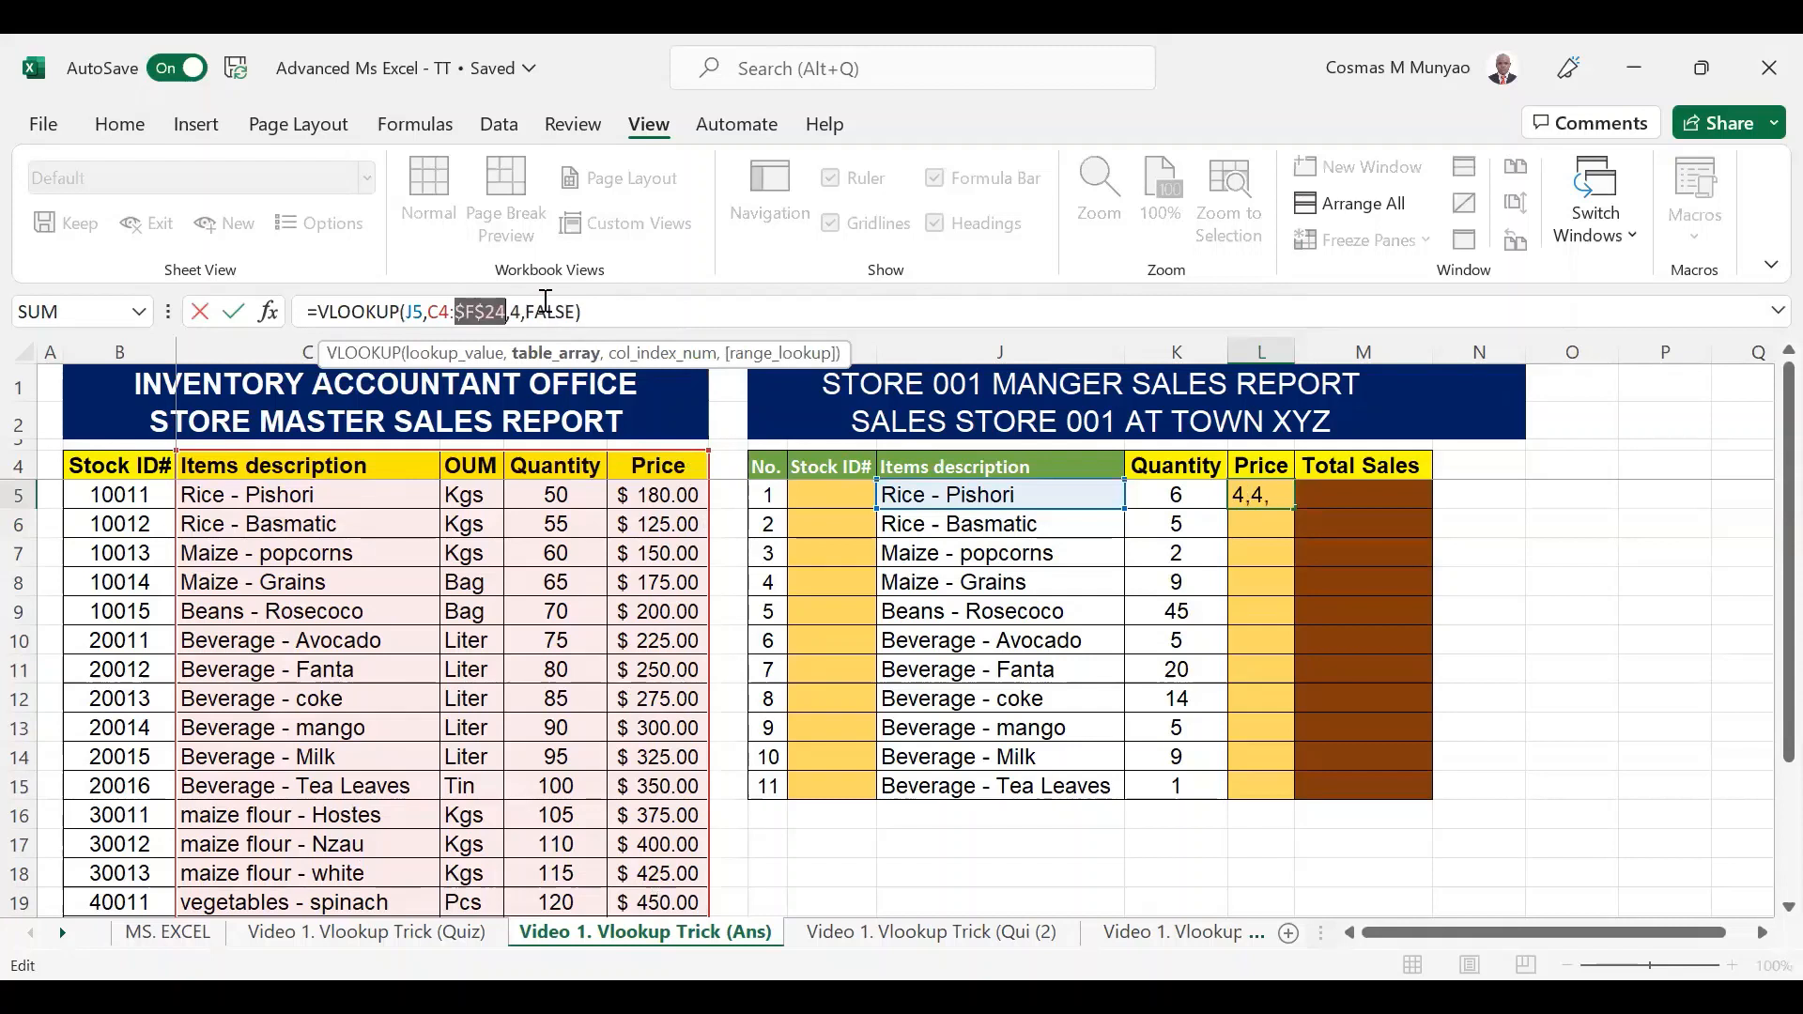
pyautogui.click(514, 313)
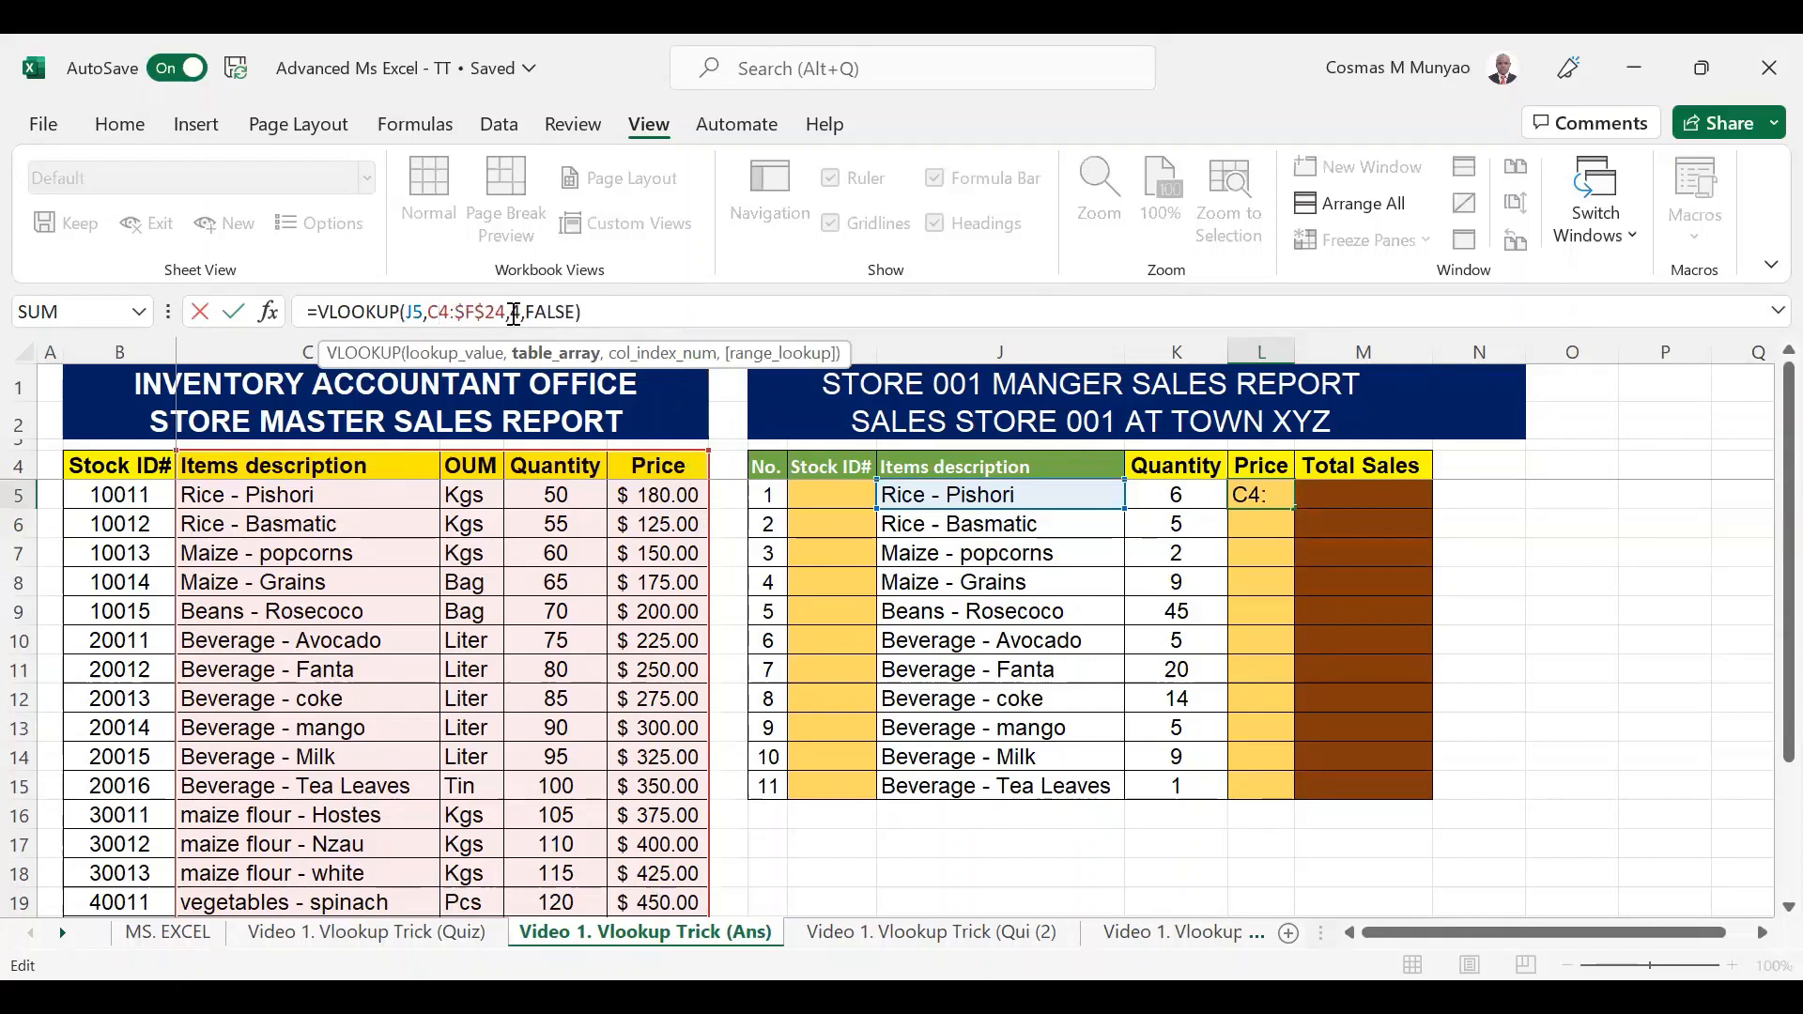
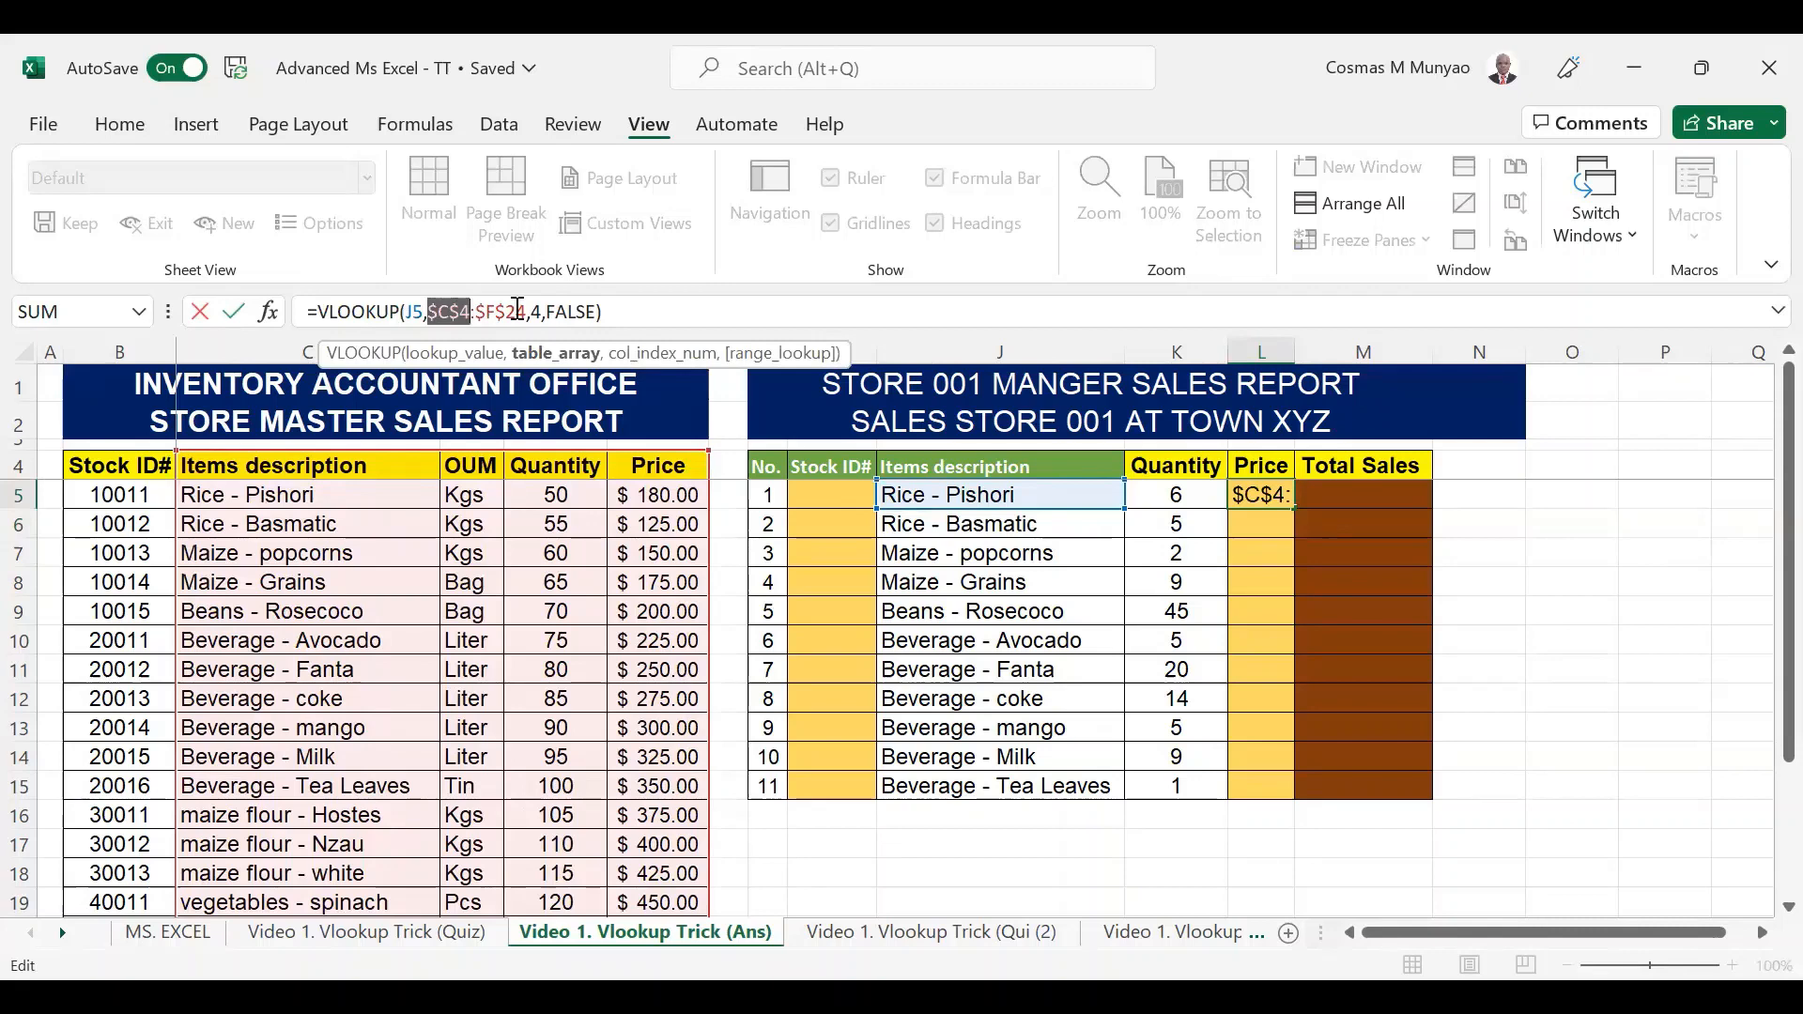
pyautogui.press('Return')
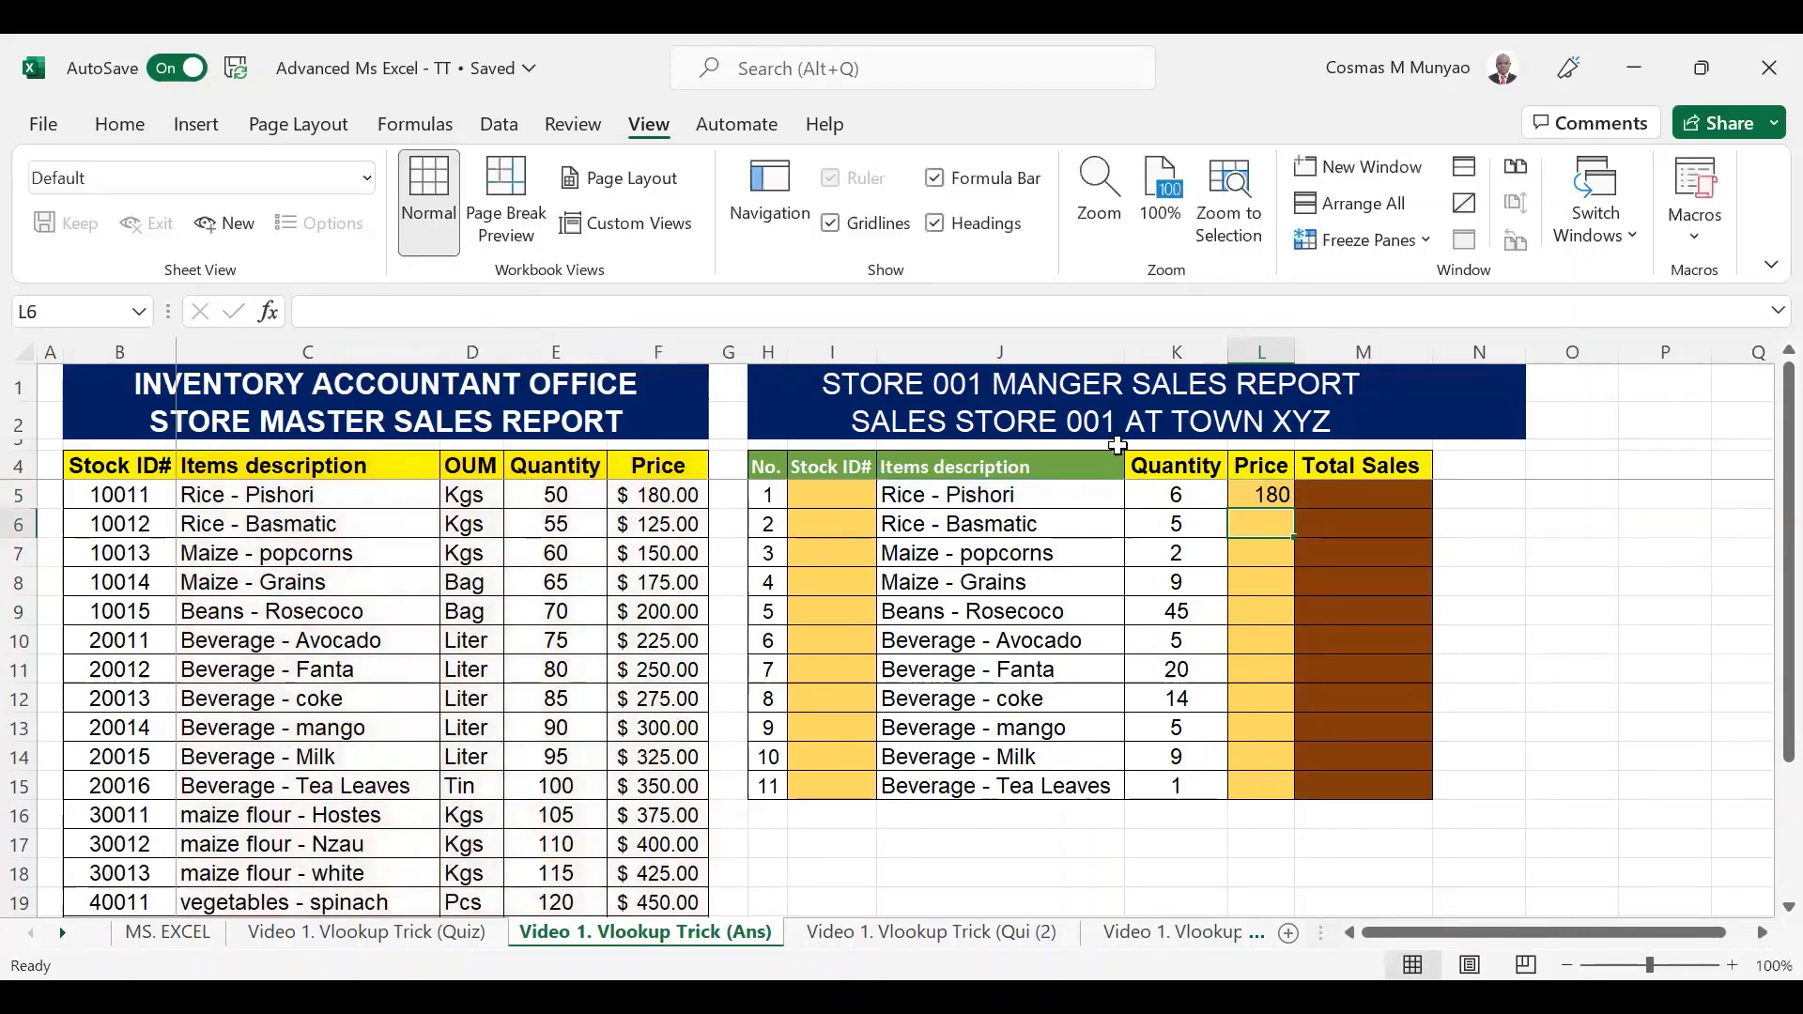
# Try auto-filling the L5 VLOOKUP formula down the price column to L15, and undo the fill.
pyautogui.click(1245, 489)
pyautogui.doubleClick(1299, 507)
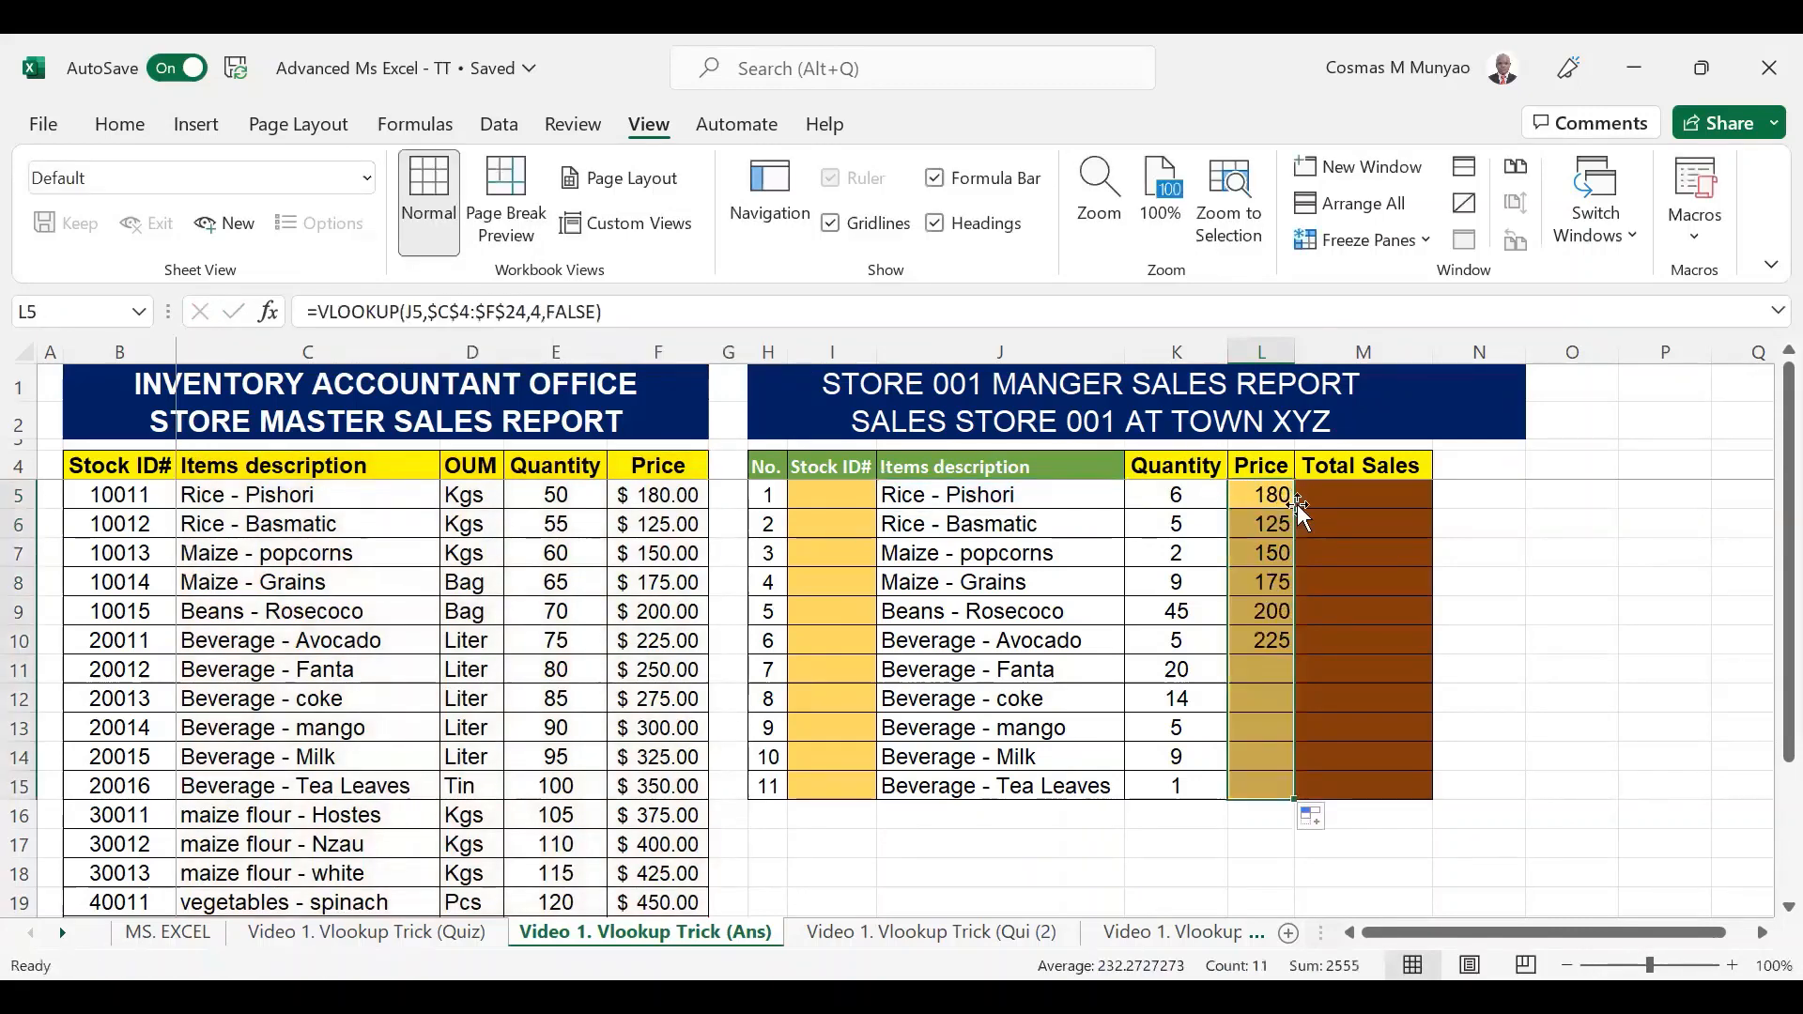
pyautogui.hotkey('ctrl', 'z')
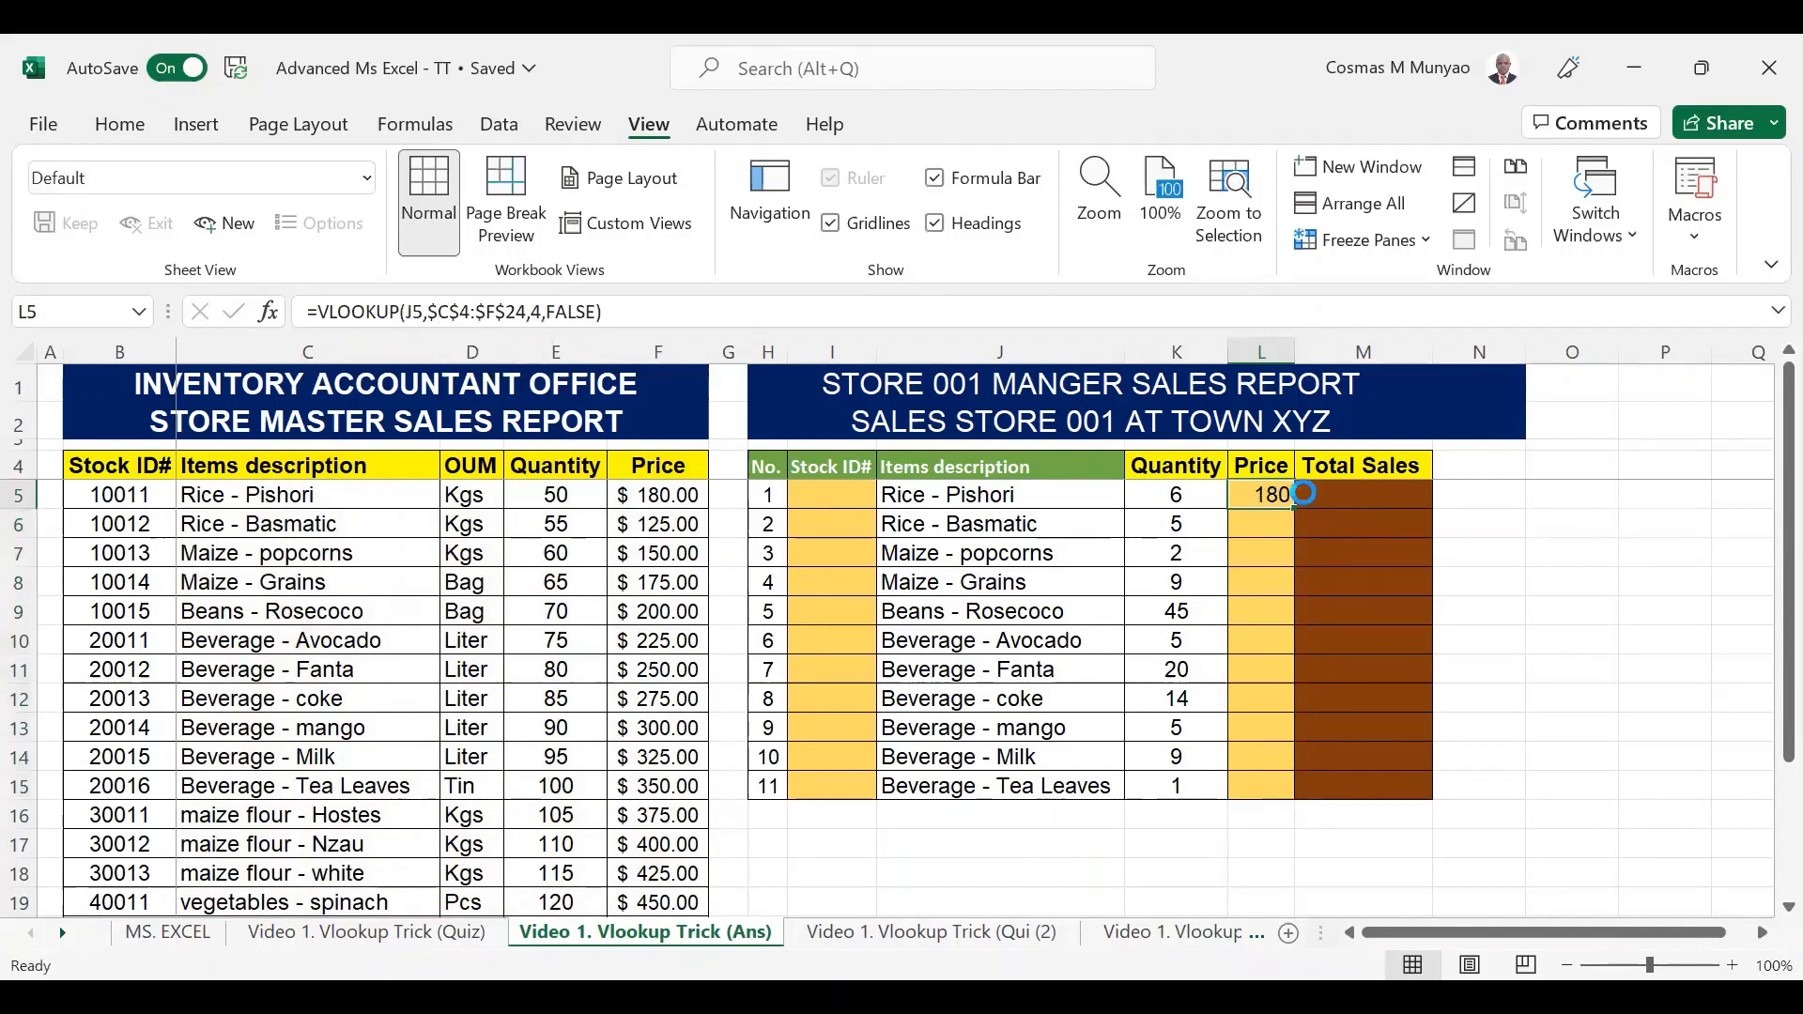
# Copy the L5 VLOOKUP formula and paste it over L5:L15 to fill every store item's price.
pyautogui.hotkey('ctrl', 'c')
pyautogui.hotkey('shift', 'Down')
pyautogui.hotkey('shift', 'Down')
pyautogui.hotkey('shift', 'Down')
pyautogui.hotkey('shift', 'Down')
pyautogui.hotkey('shift', 'Down')
pyautogui.hotkey('shift', 'Down')
pyautogui.hotkey('shift', 'Down')
pyautogui.hotkey('shift', 'Down')
pyautogui.hotkey('shift', 'Down')
pyautogui.hotkey('shift', 'Down')
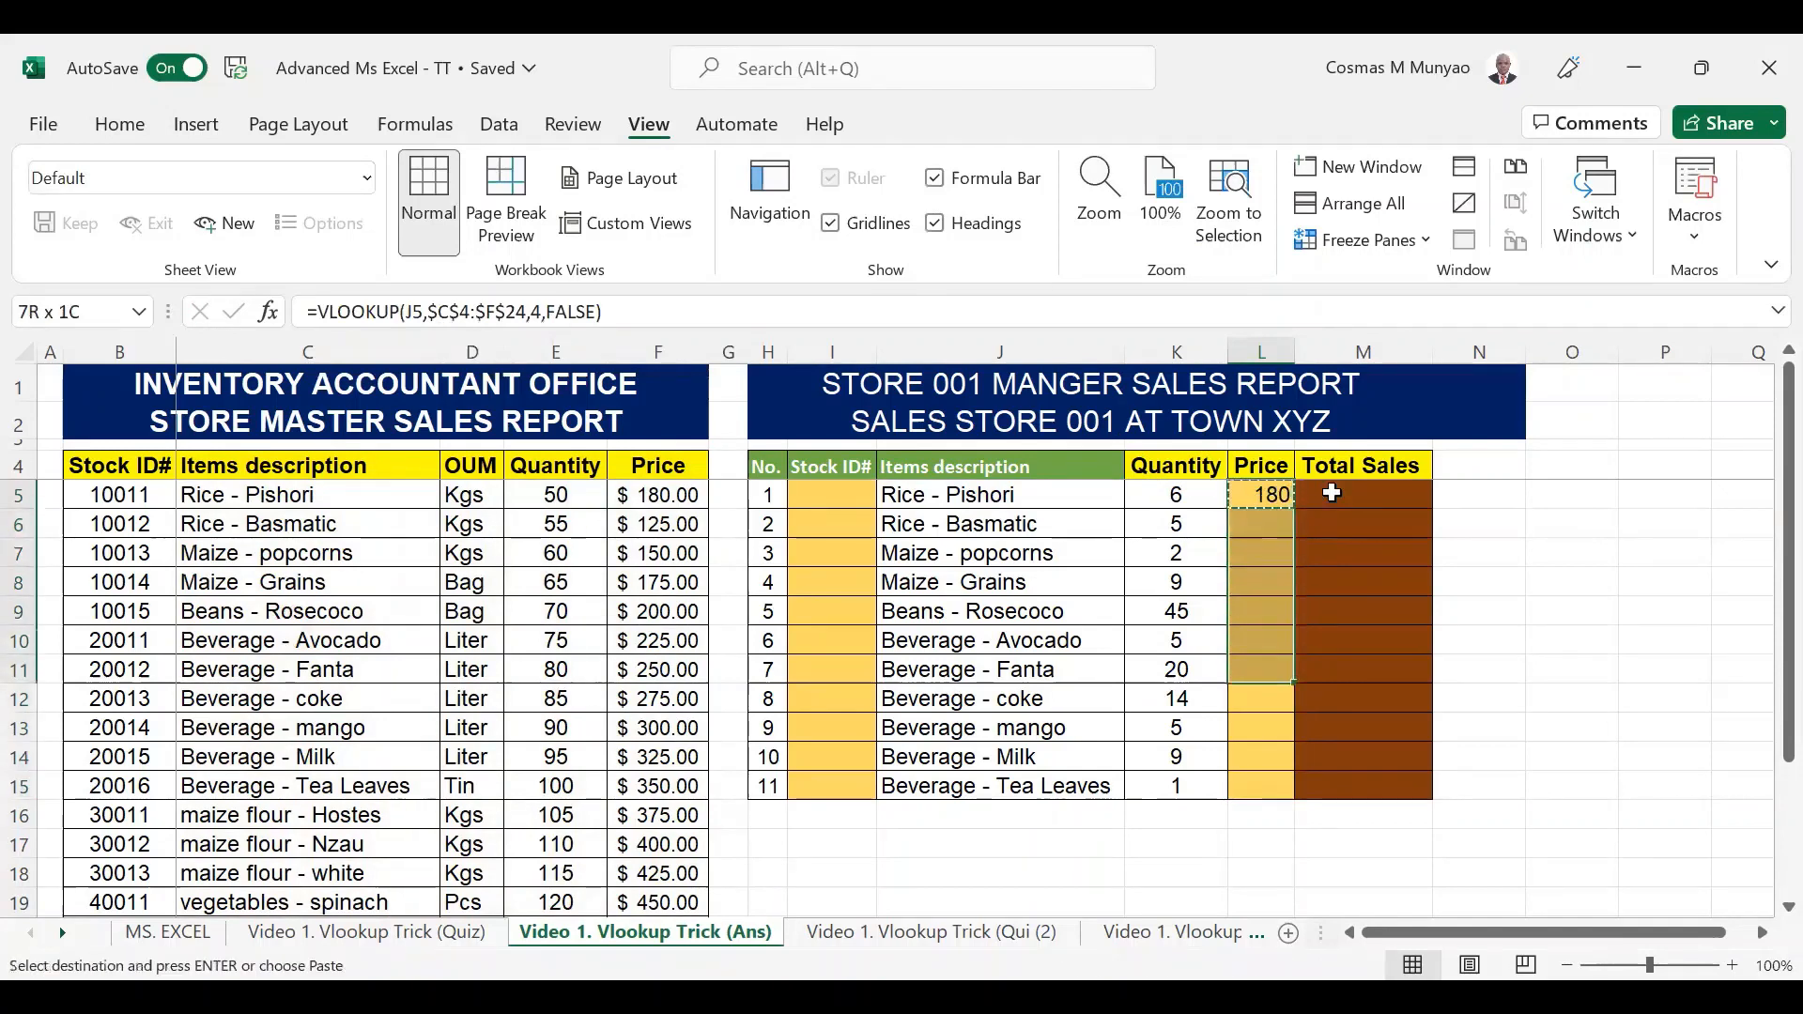
pyautogui.press('Return')
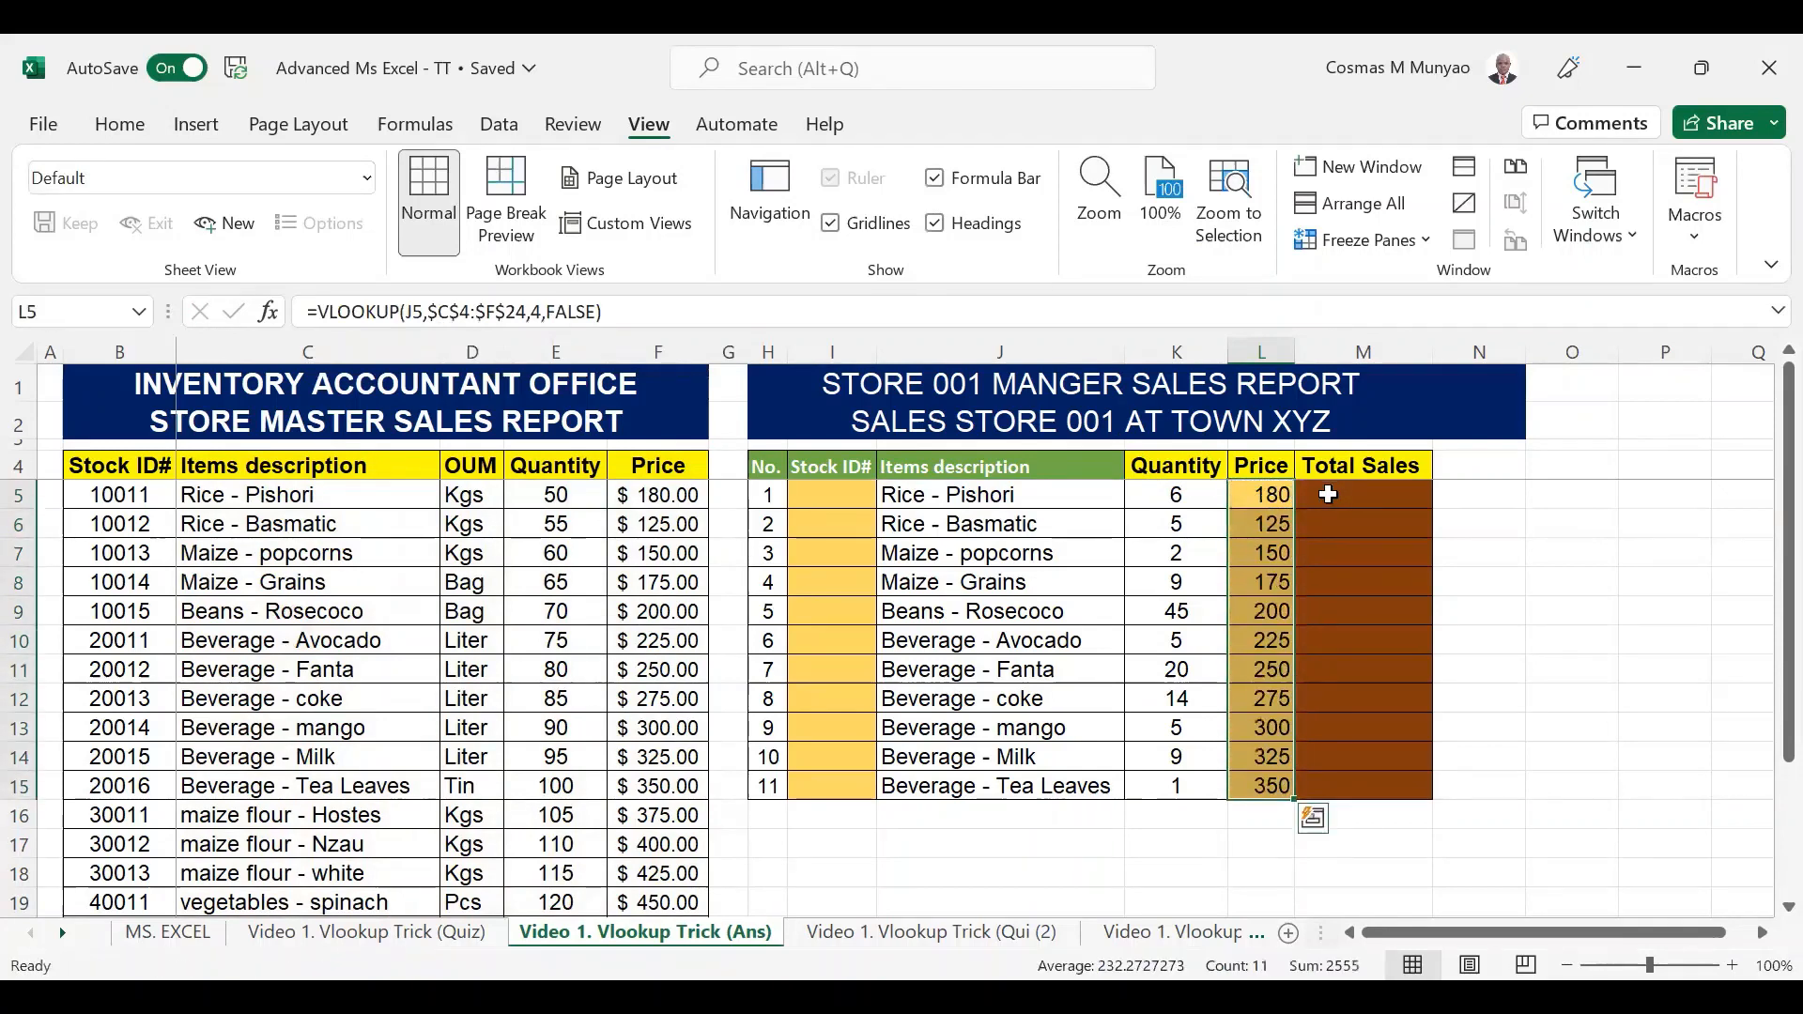
# Inspect the VLOOKUP formulas in L15, L8 and L5, comparing their lookup values and absolute table array.
pyautogui.doubleClick(1271, 786)
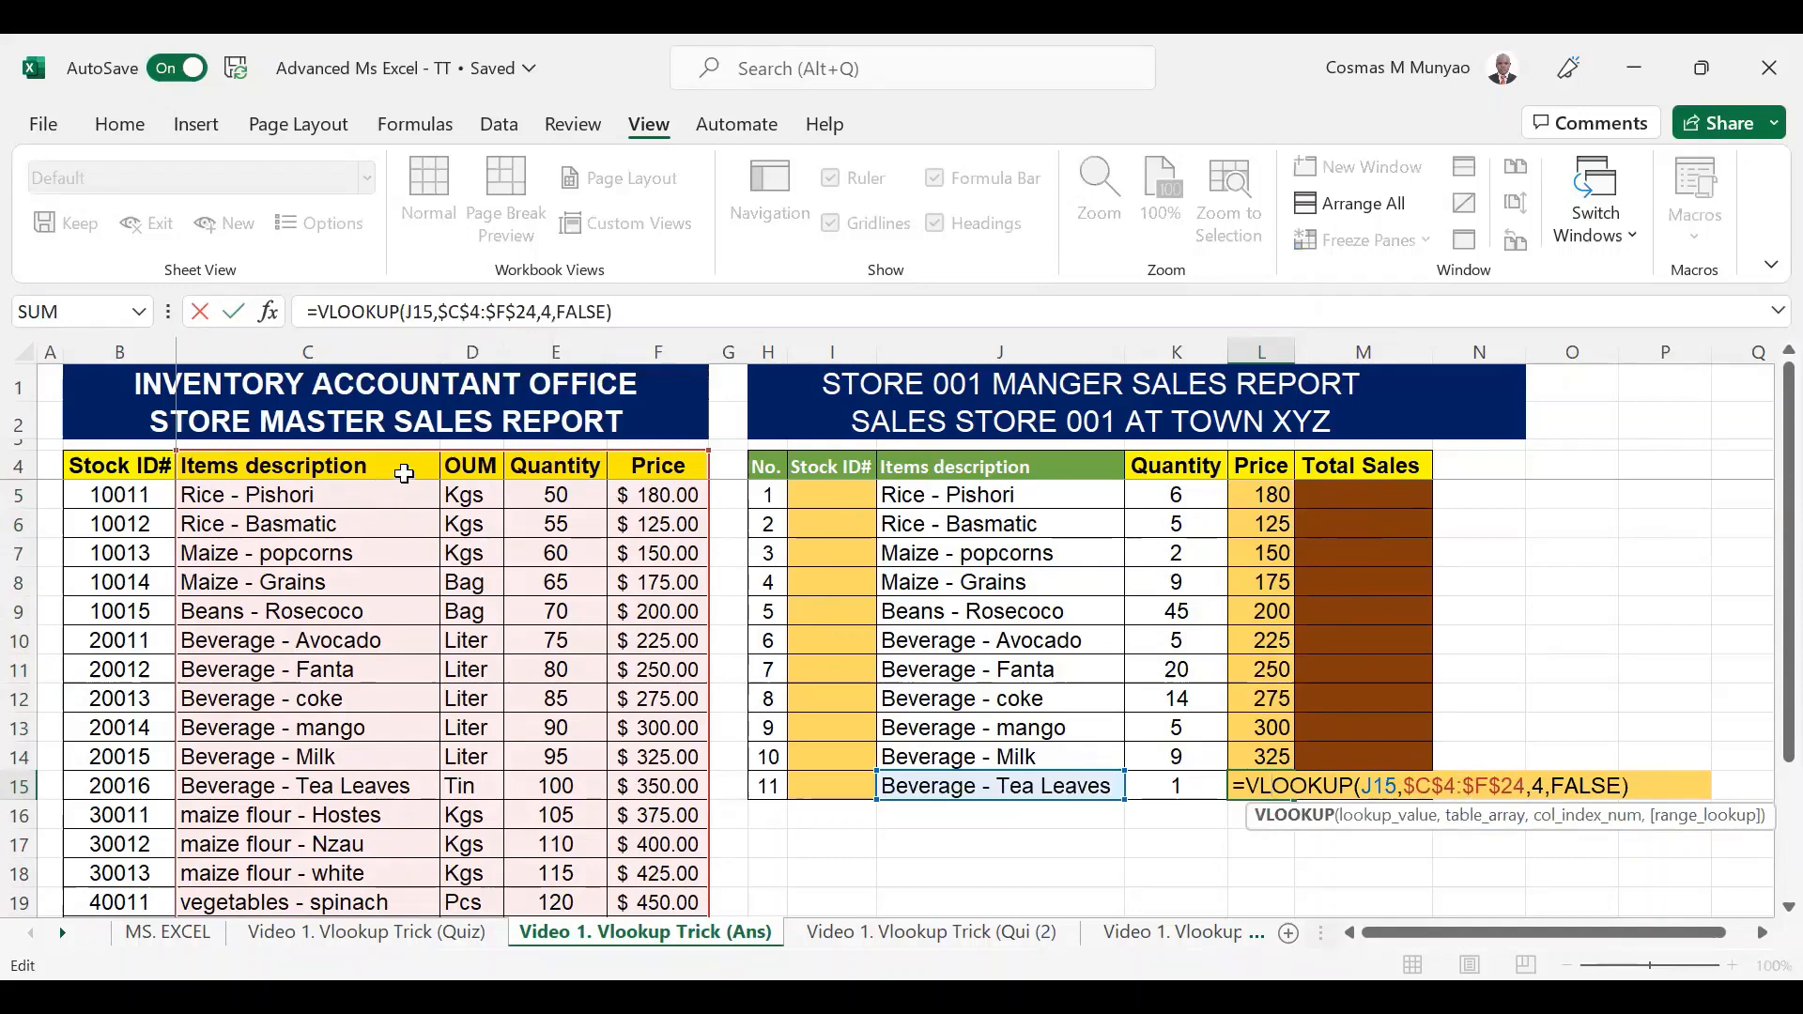
pyautogui.scroll(-3, 406, 474)
pyautogui.scroll(2, 411, 476)
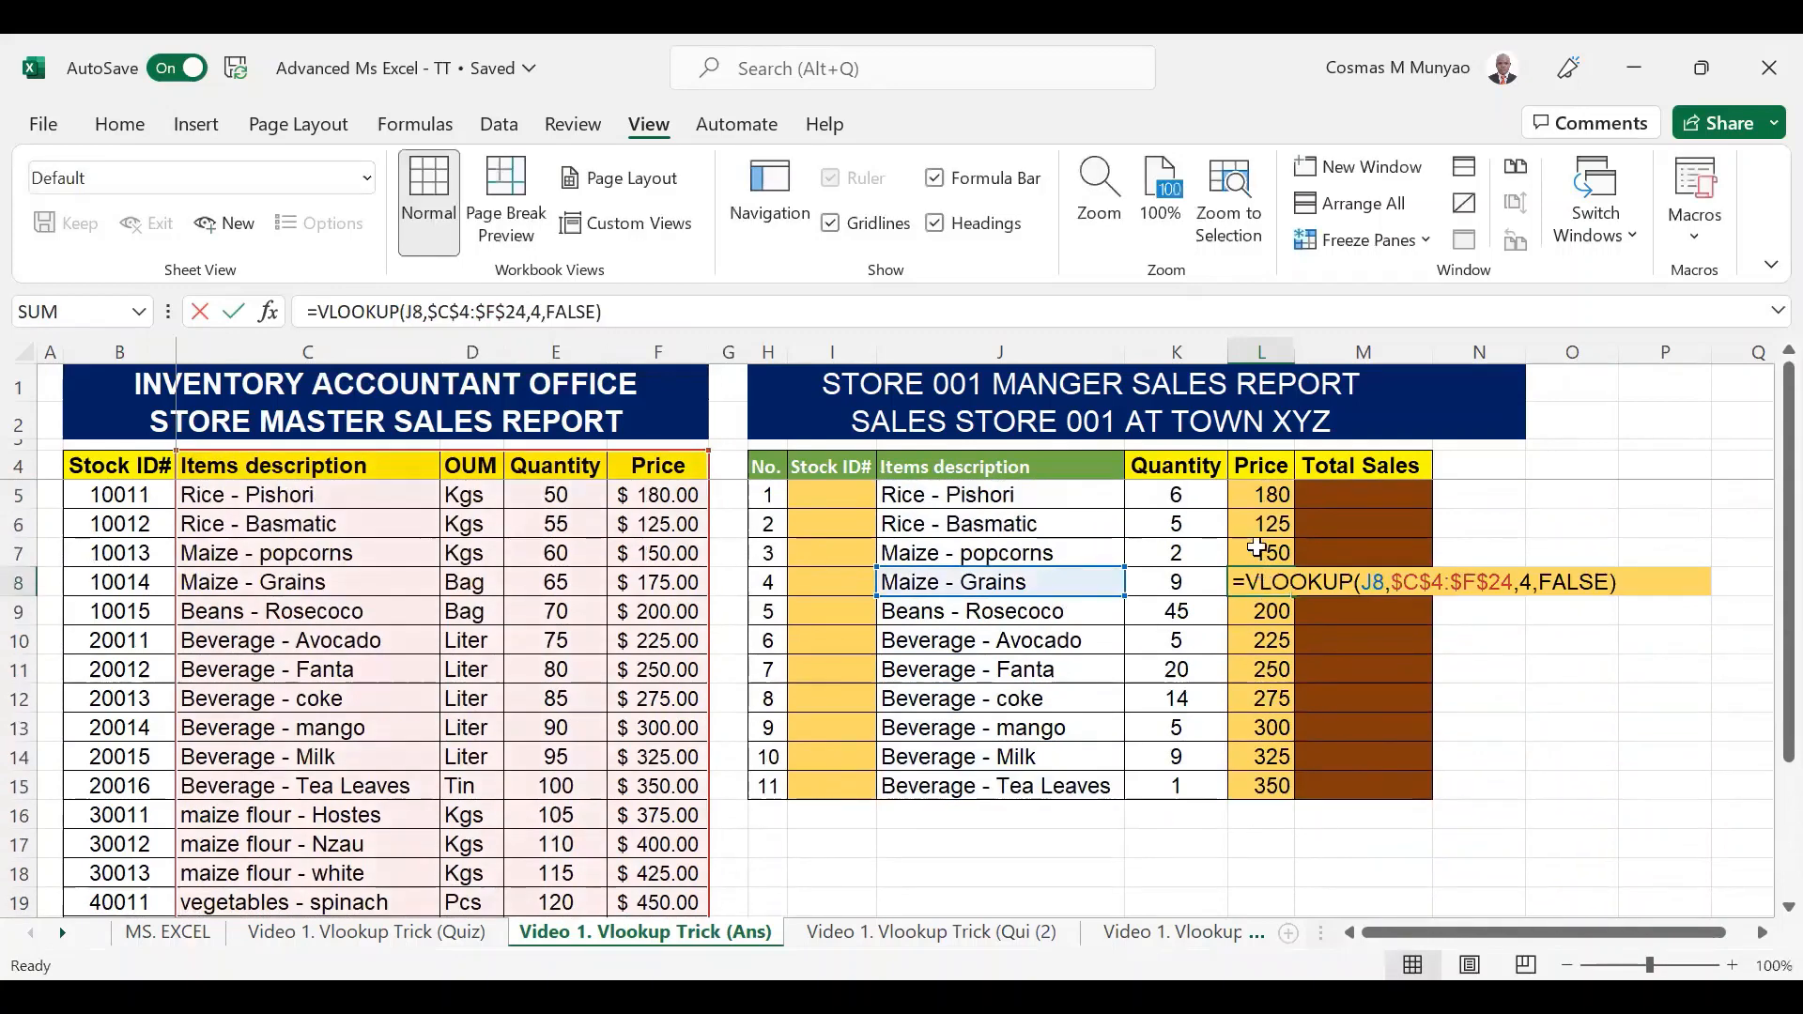
pyautogui.click(1313, 552)
pyautogui.doubleClick(1268, 493)
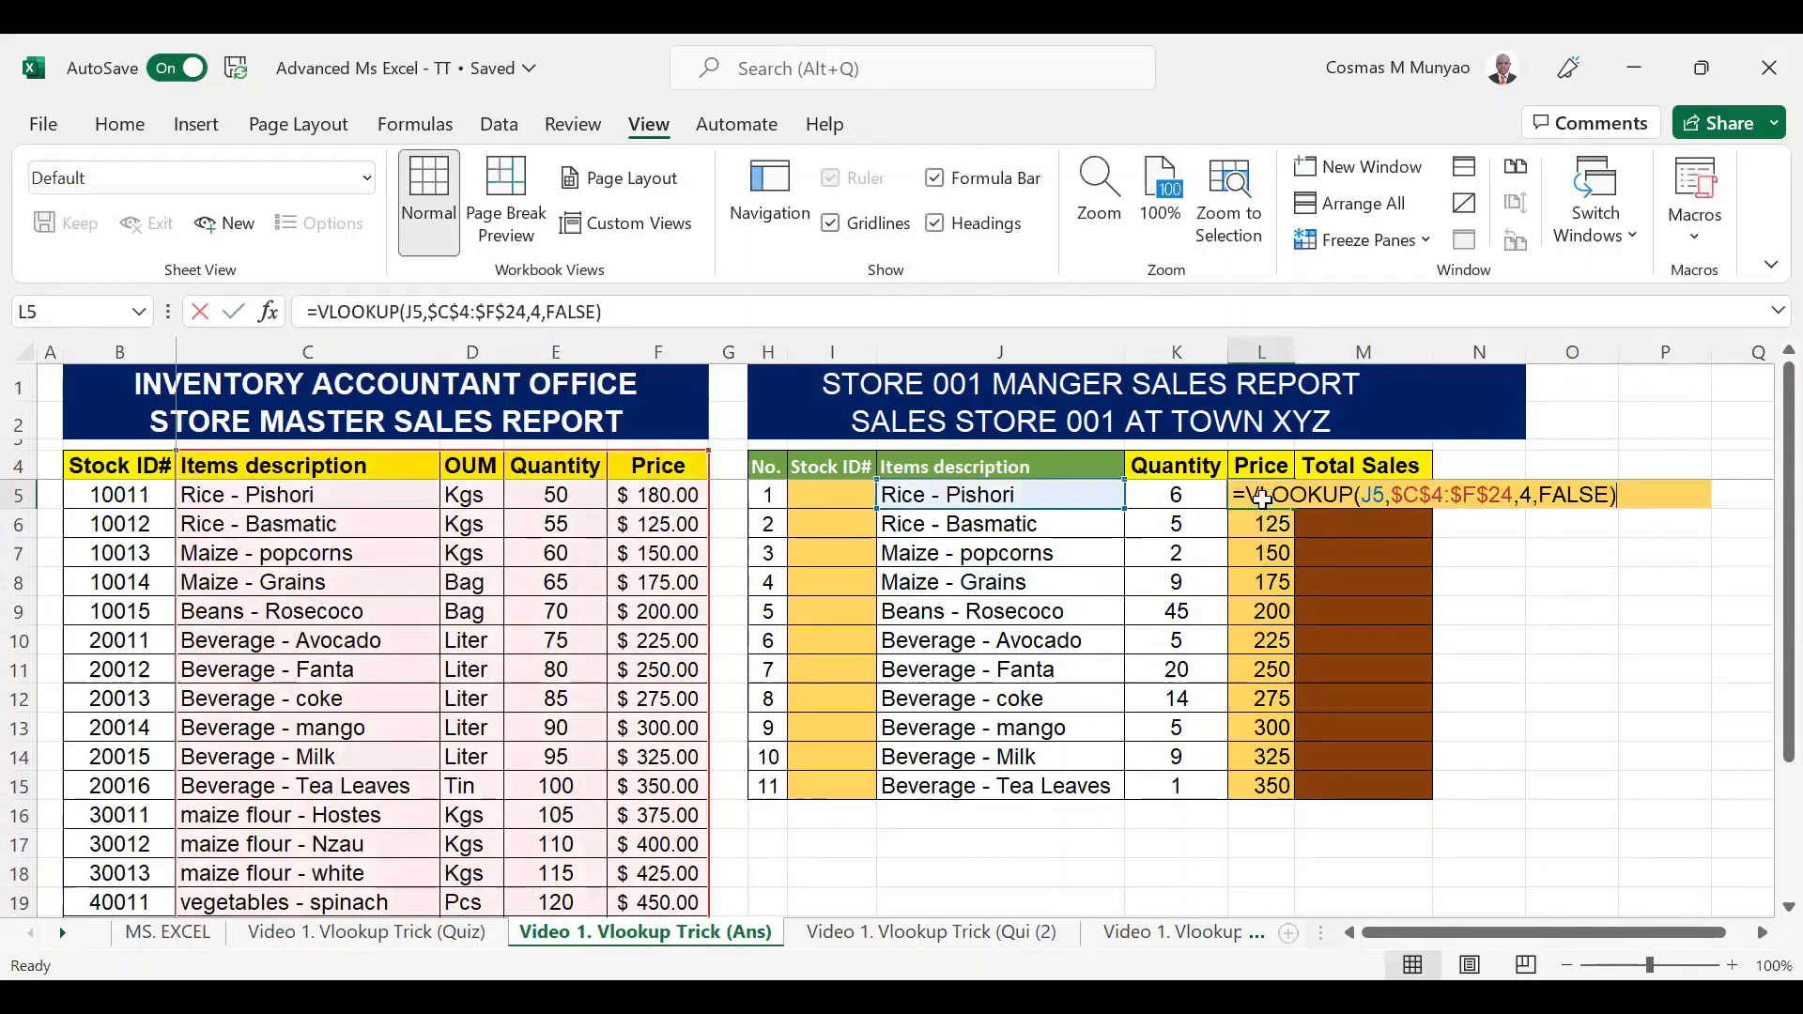
pyautogui.press('Return')
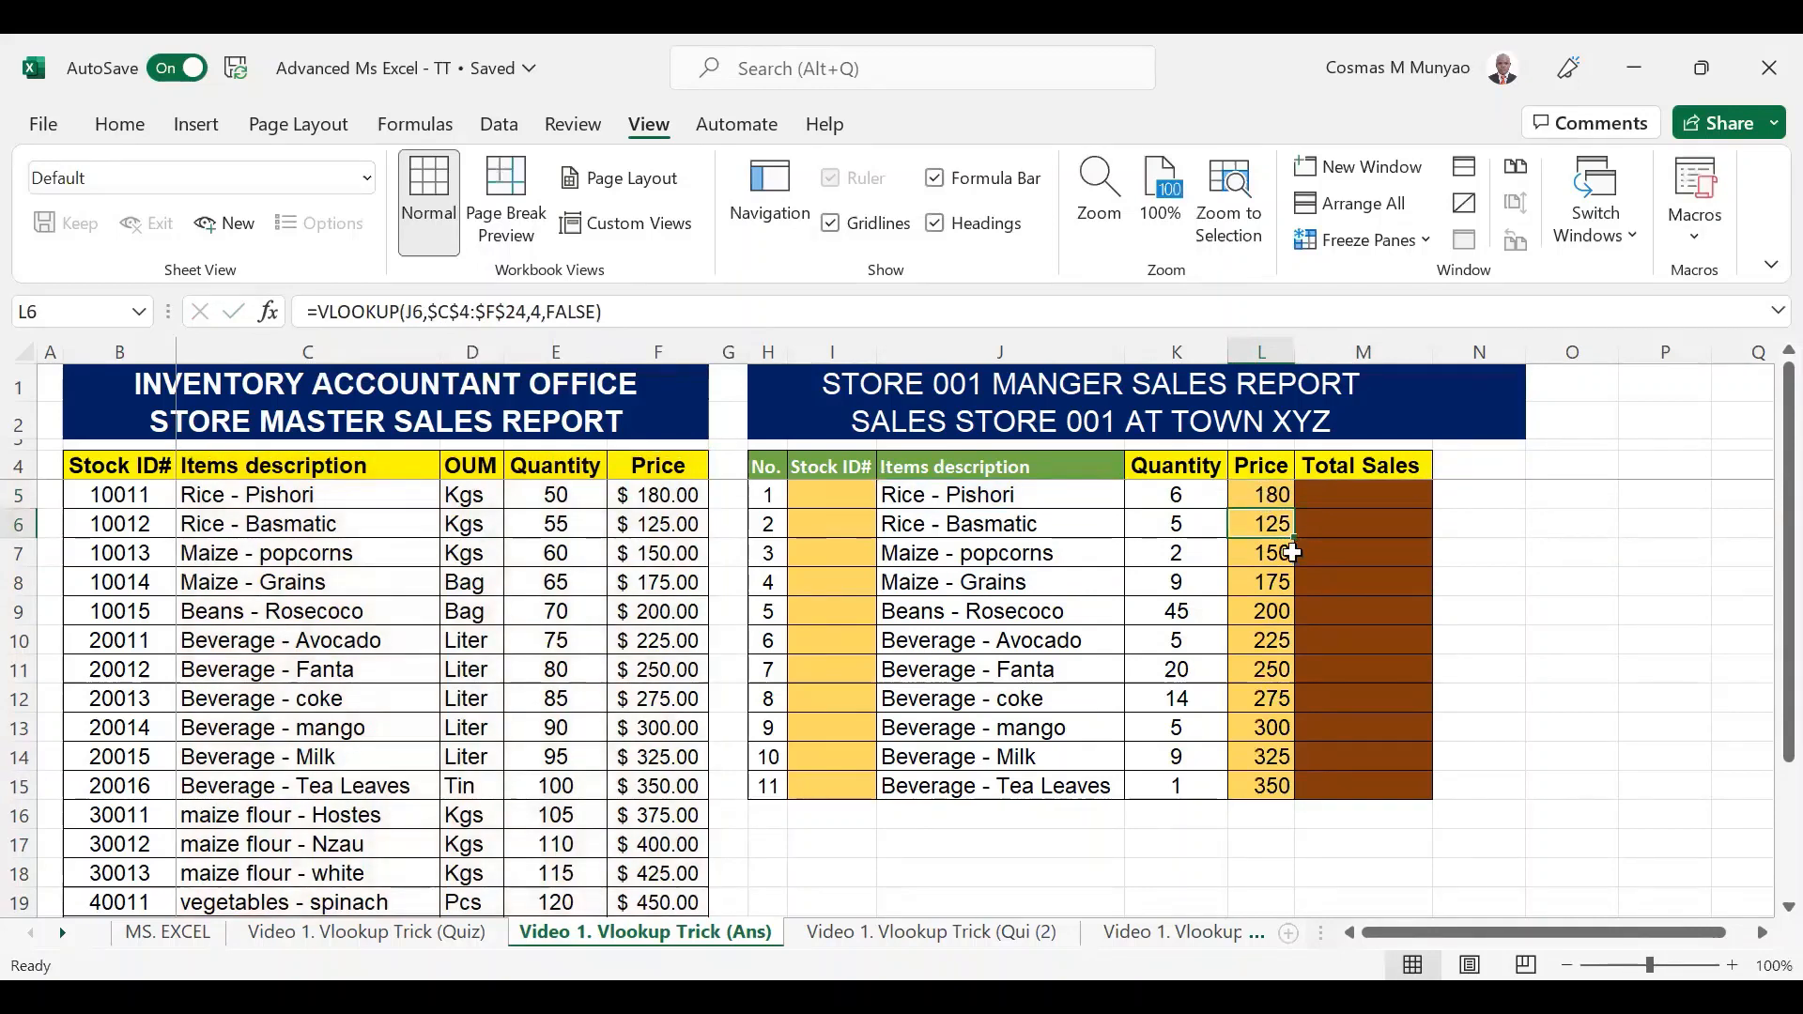
pyautogui.click(1277, 489)
pyautogui.doubleClick(1275, 490)
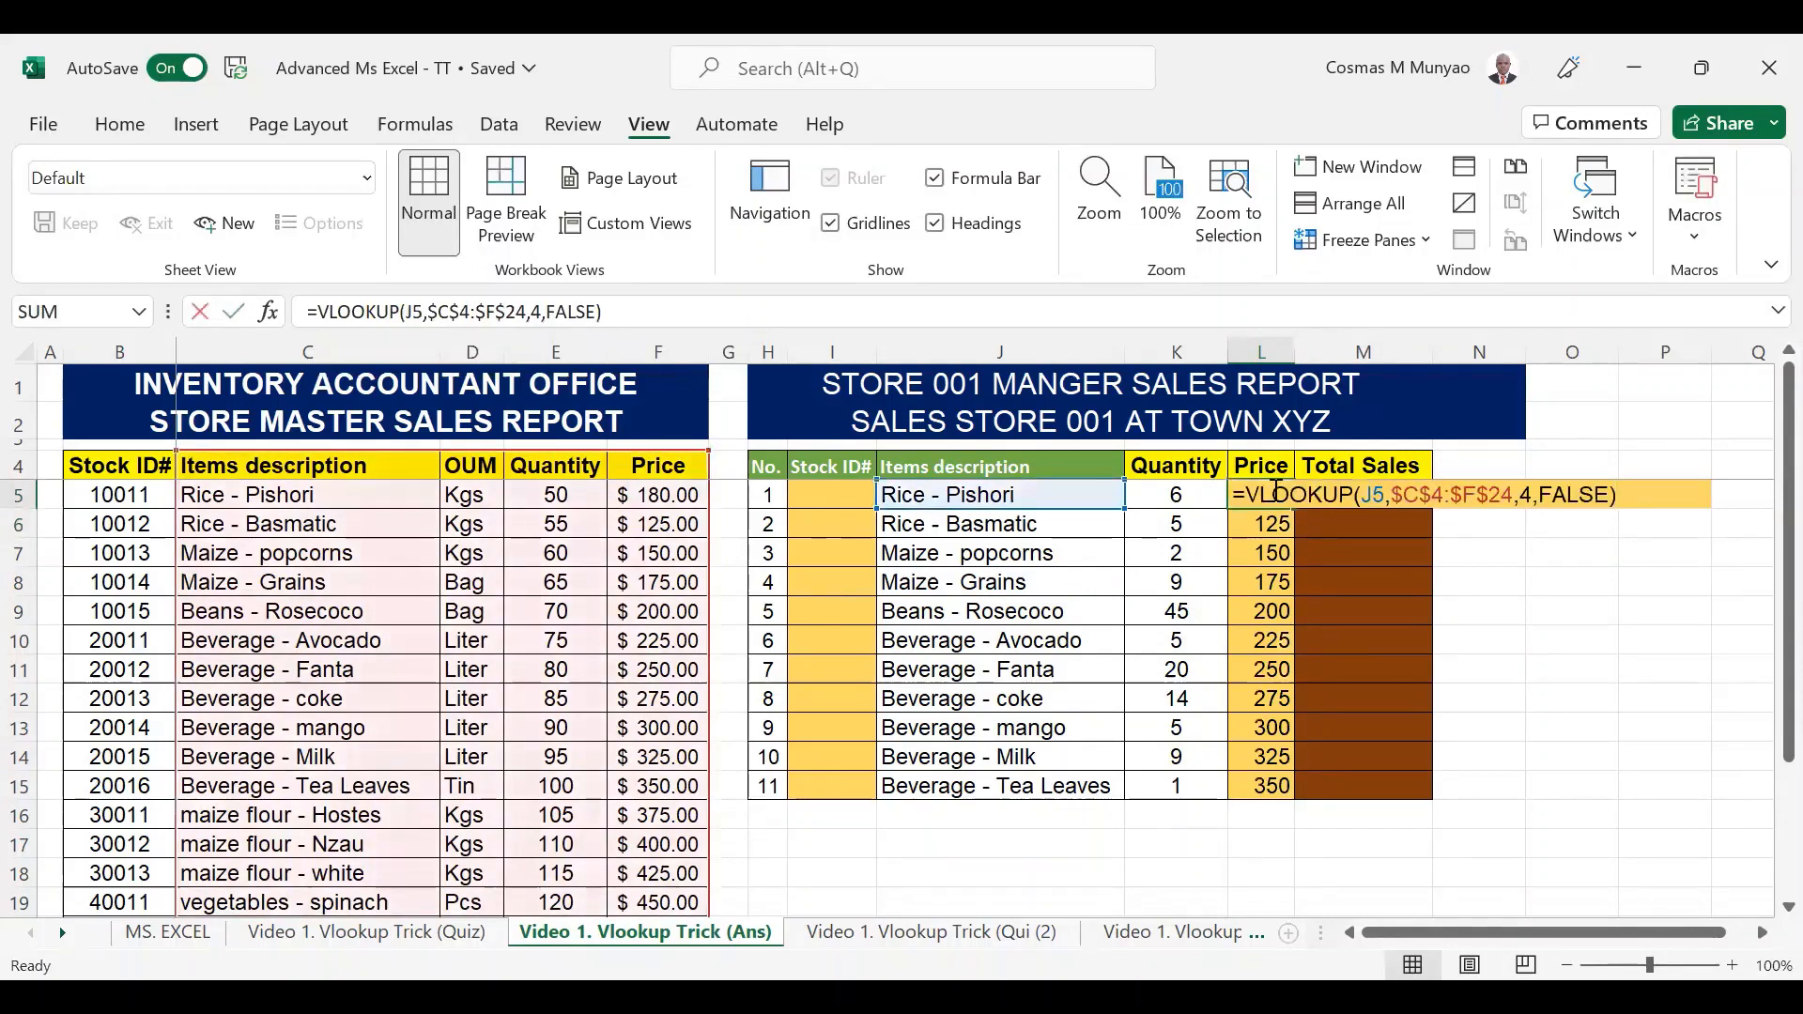
pyautogui.press('Return')
pyautogui.press('Down')
pyautogui.press('Down')
pyautogui.press('Down')
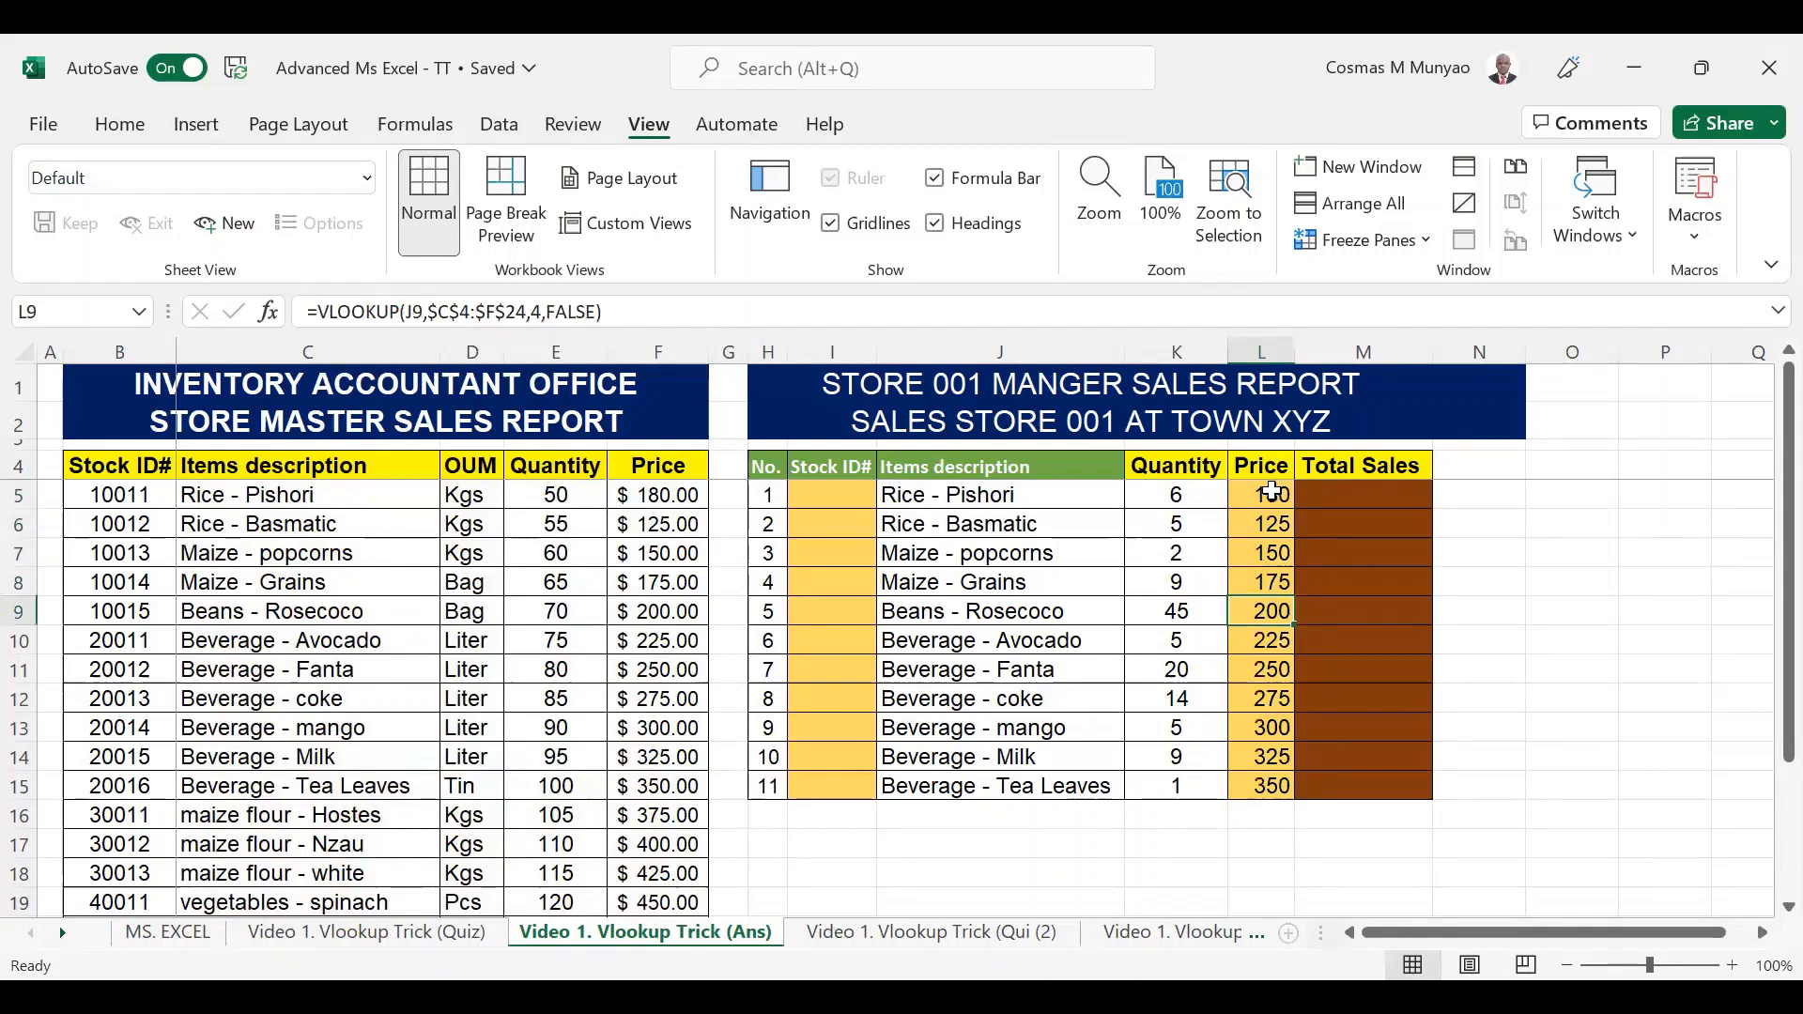
pyautogui.doubleClick(1273, 490)
pyautogui.press('Return')
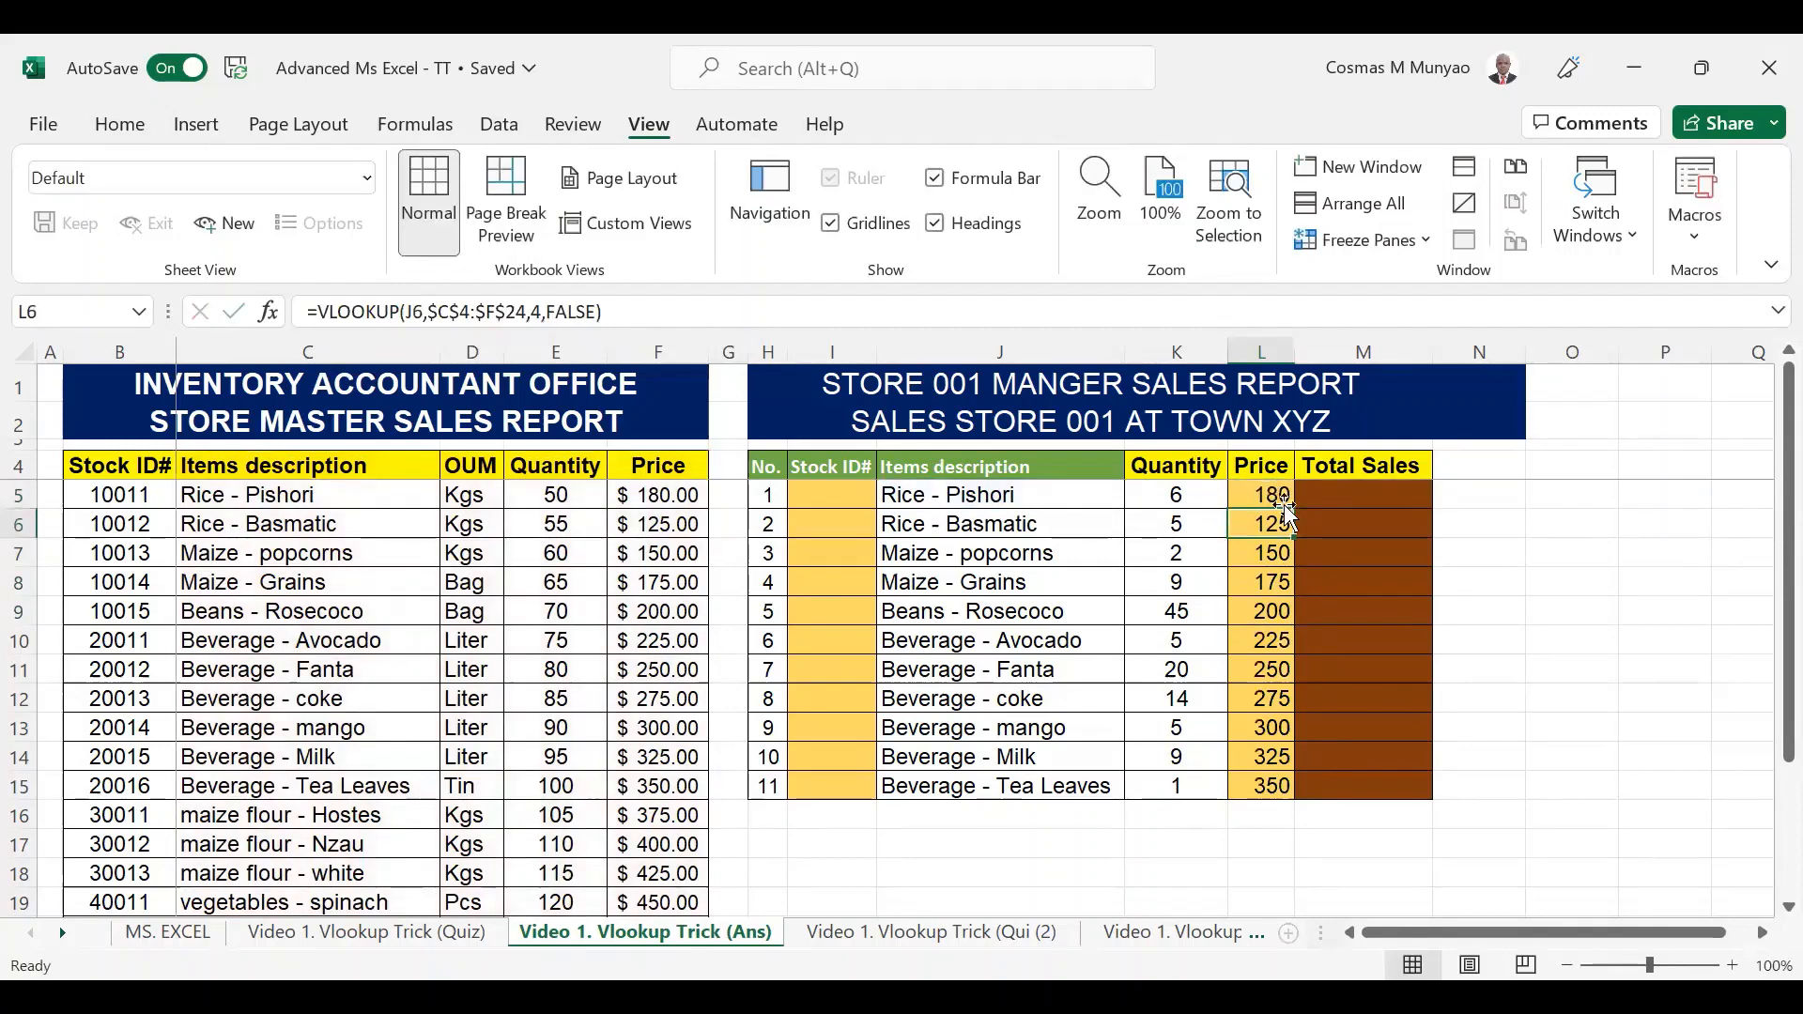
pyautogui.click(1269, 488)
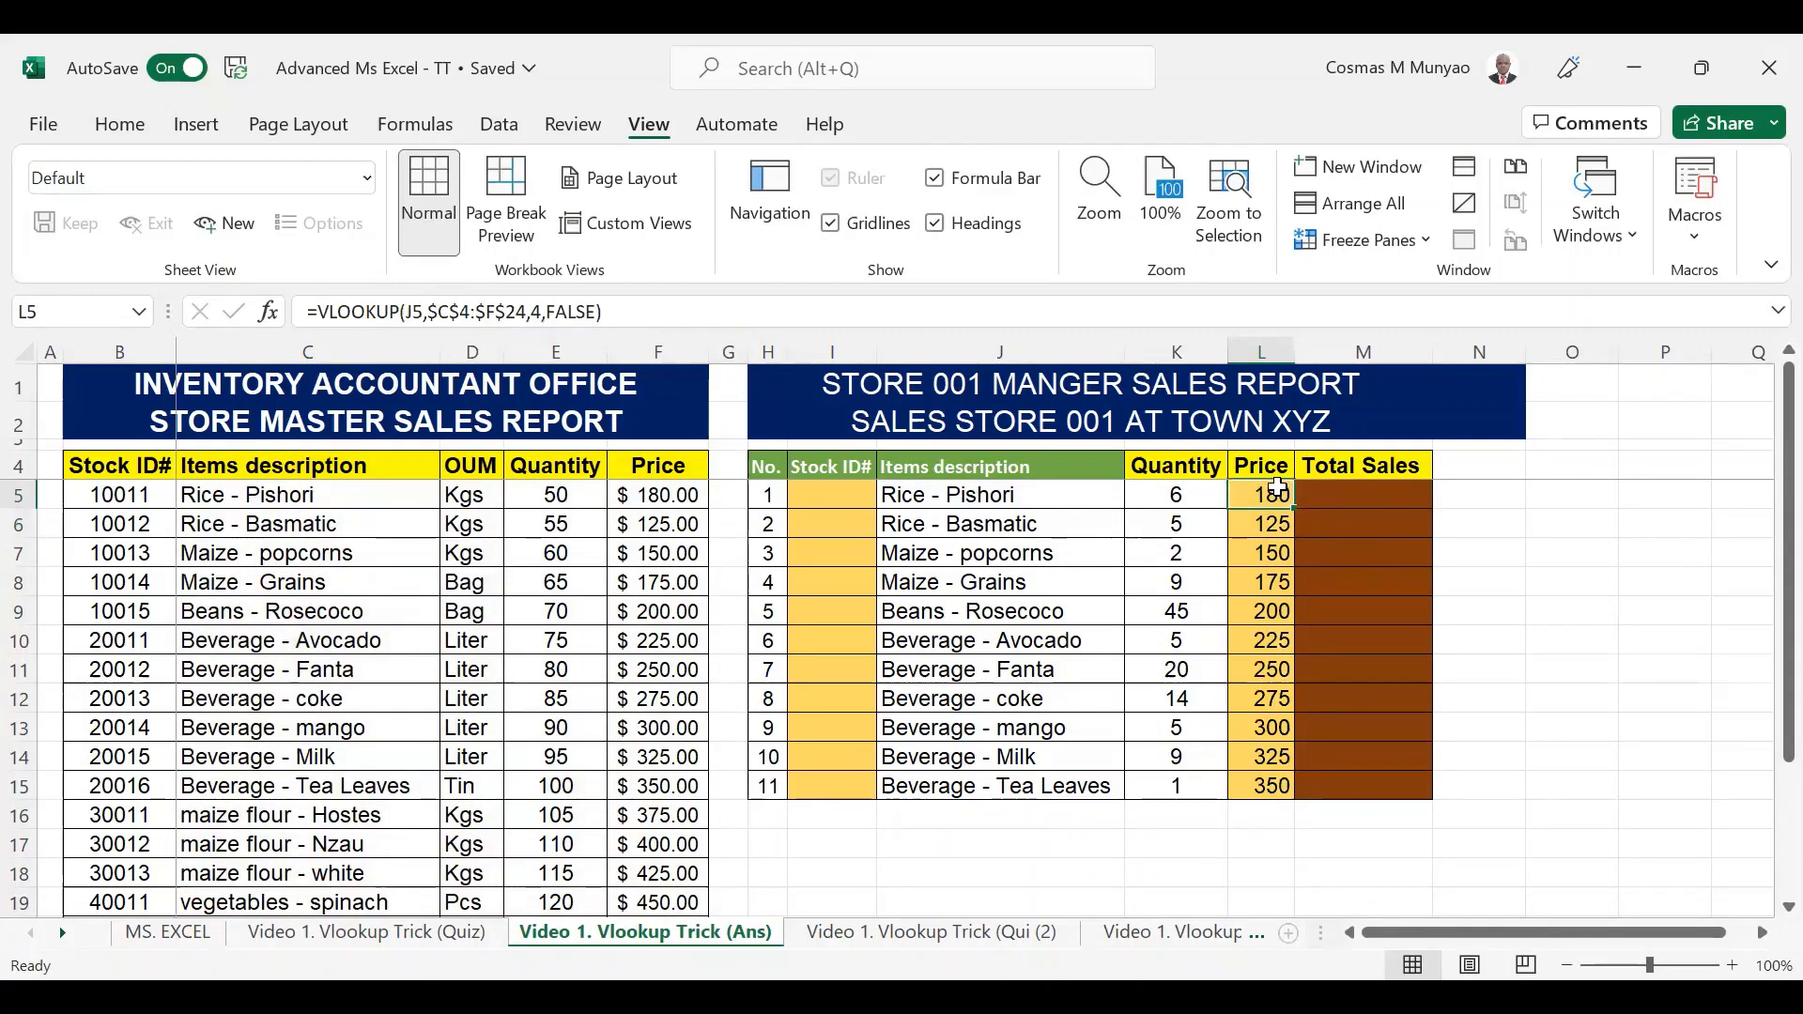
pyautogui.hotkey('ctrl', 'shift', 'Down')
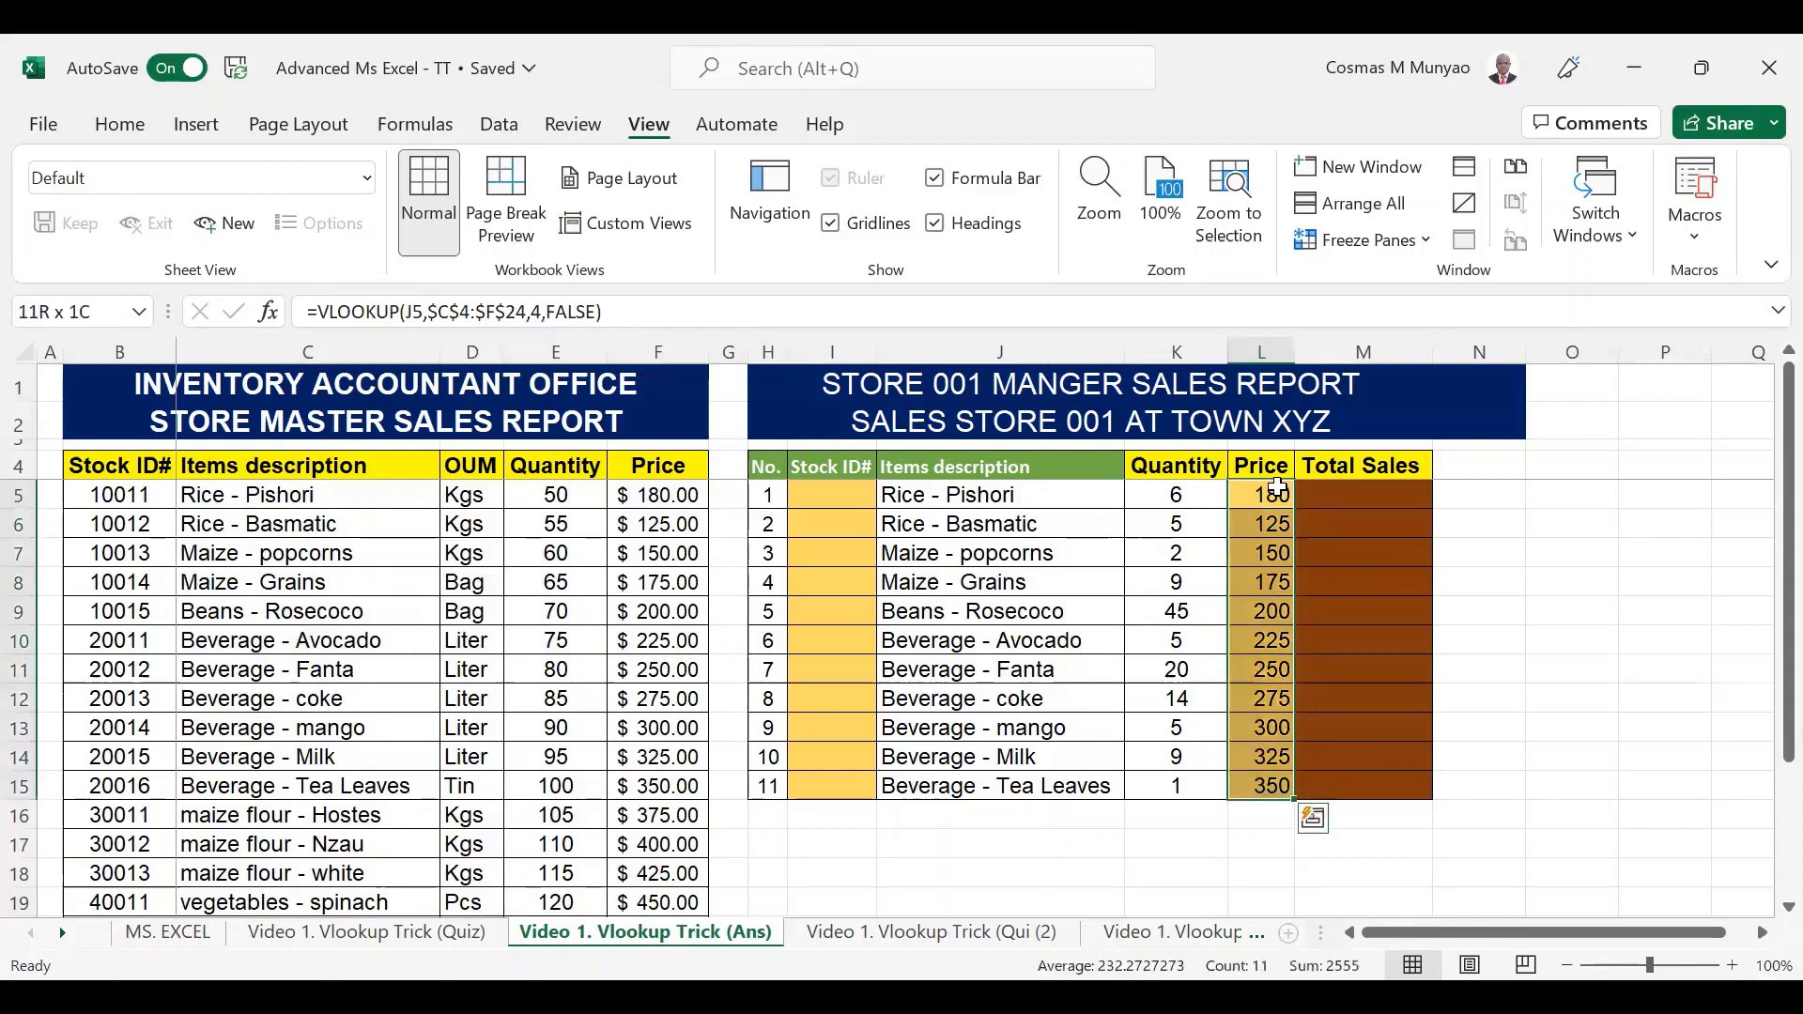
pyautogui.click(1345, 500)
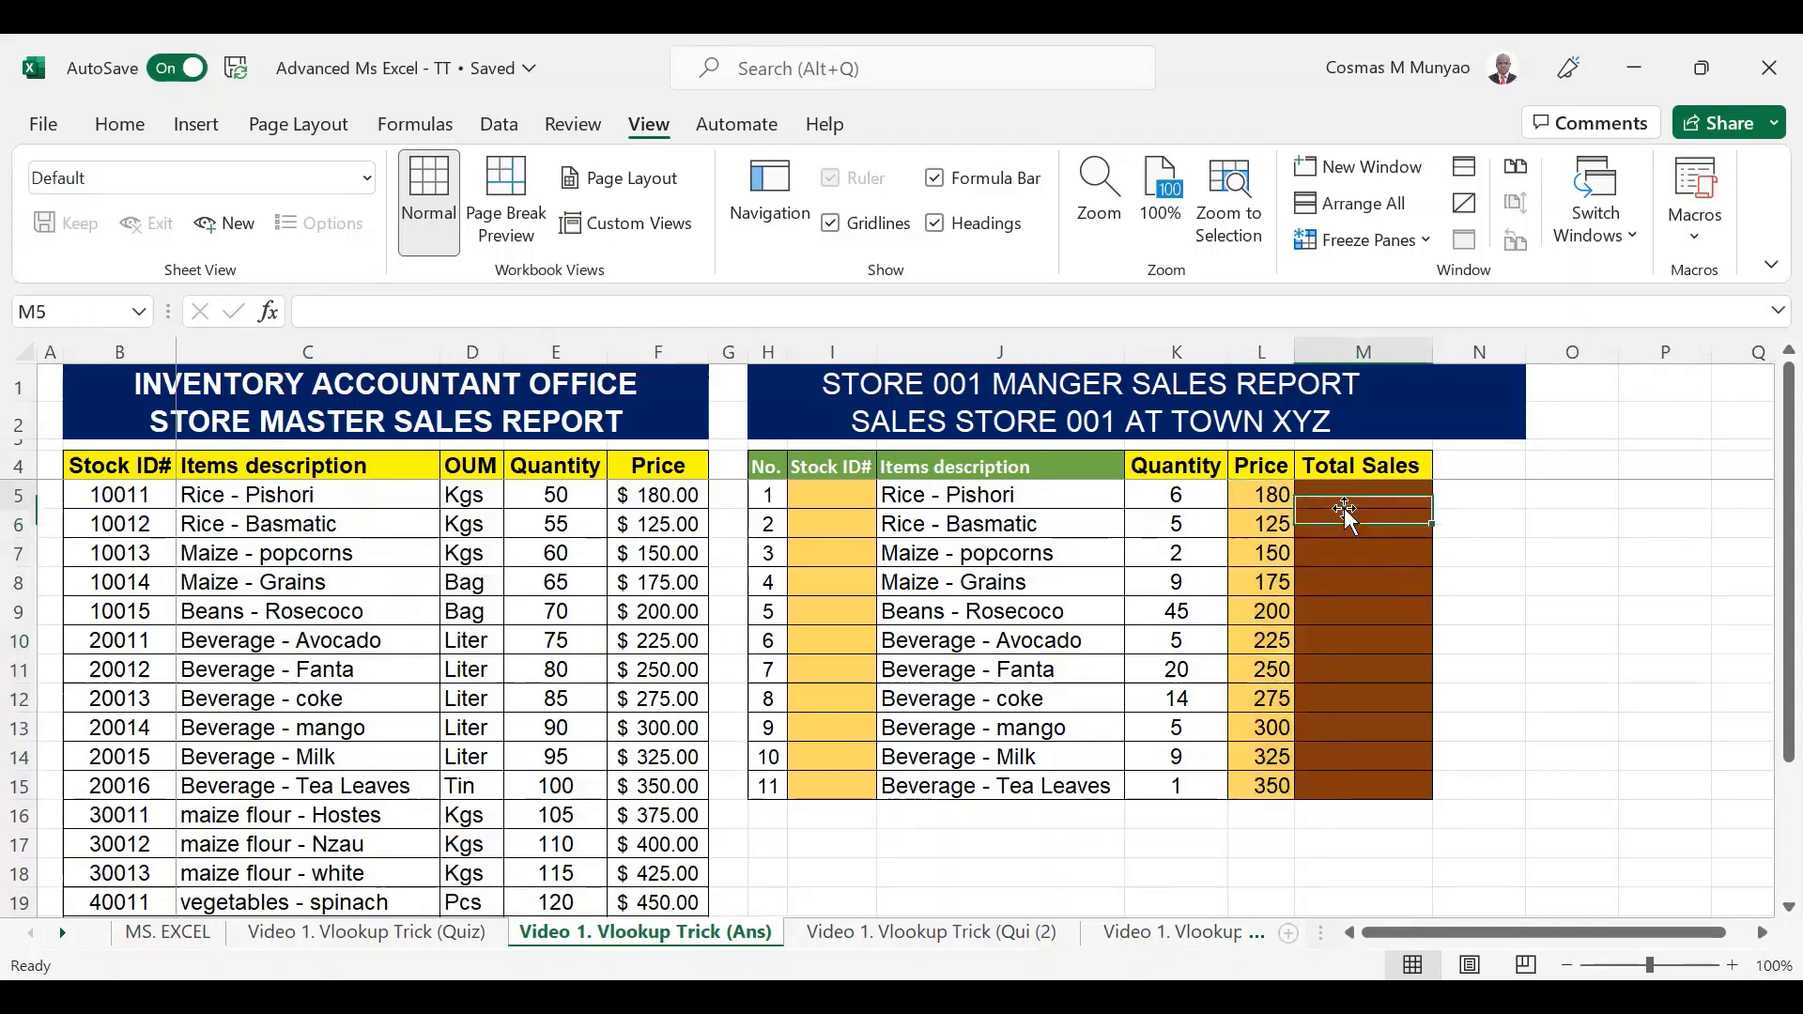
pyautogui.write('=')
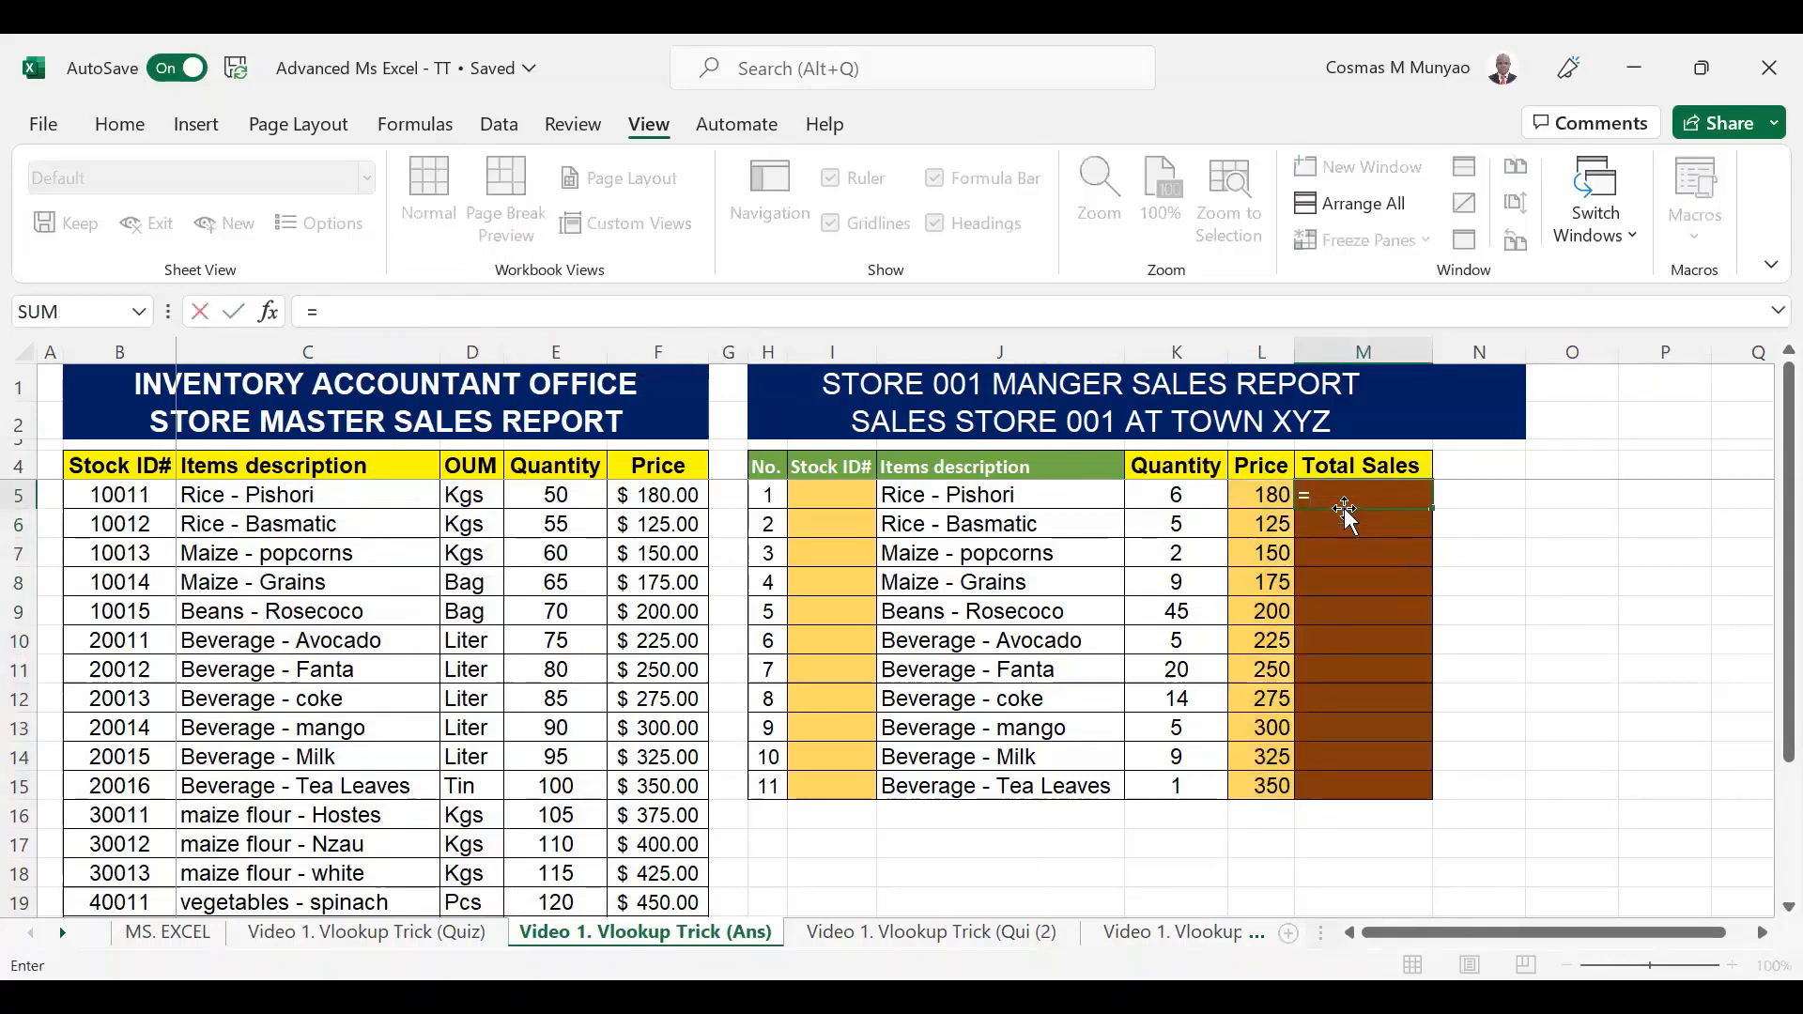
pyautogui.press('Escape')
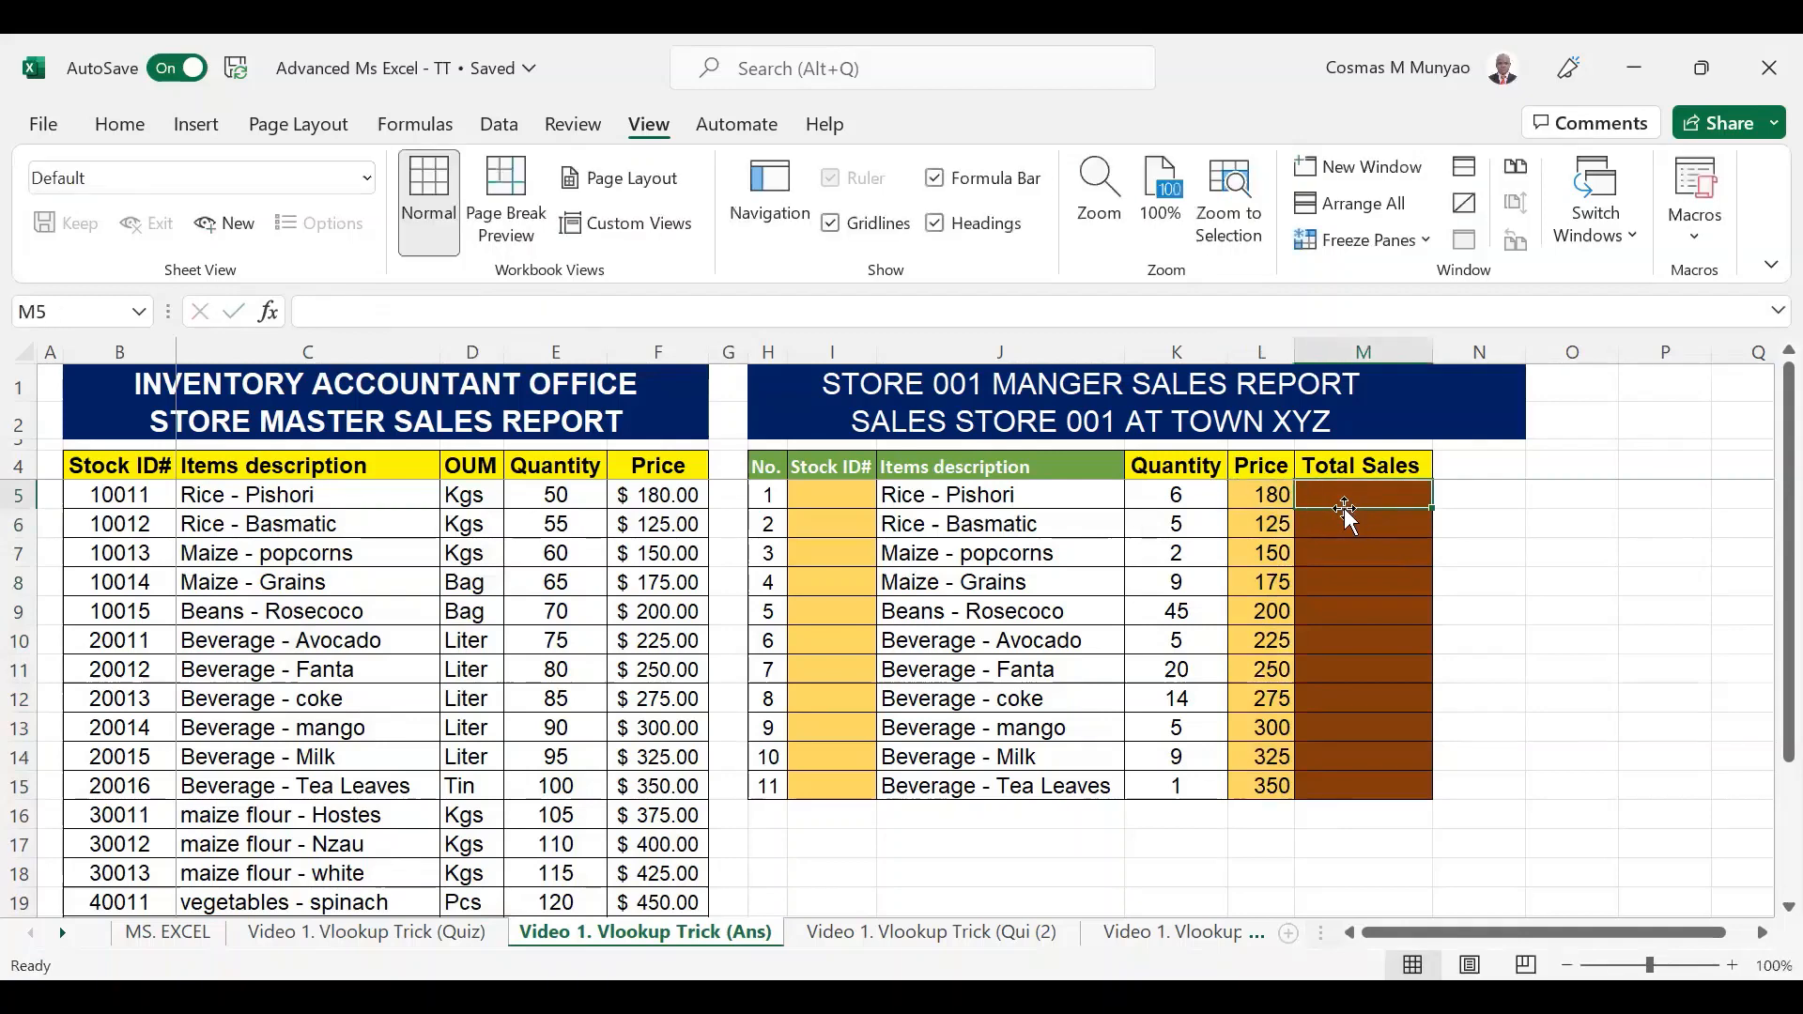
pyautogui.press('Left')
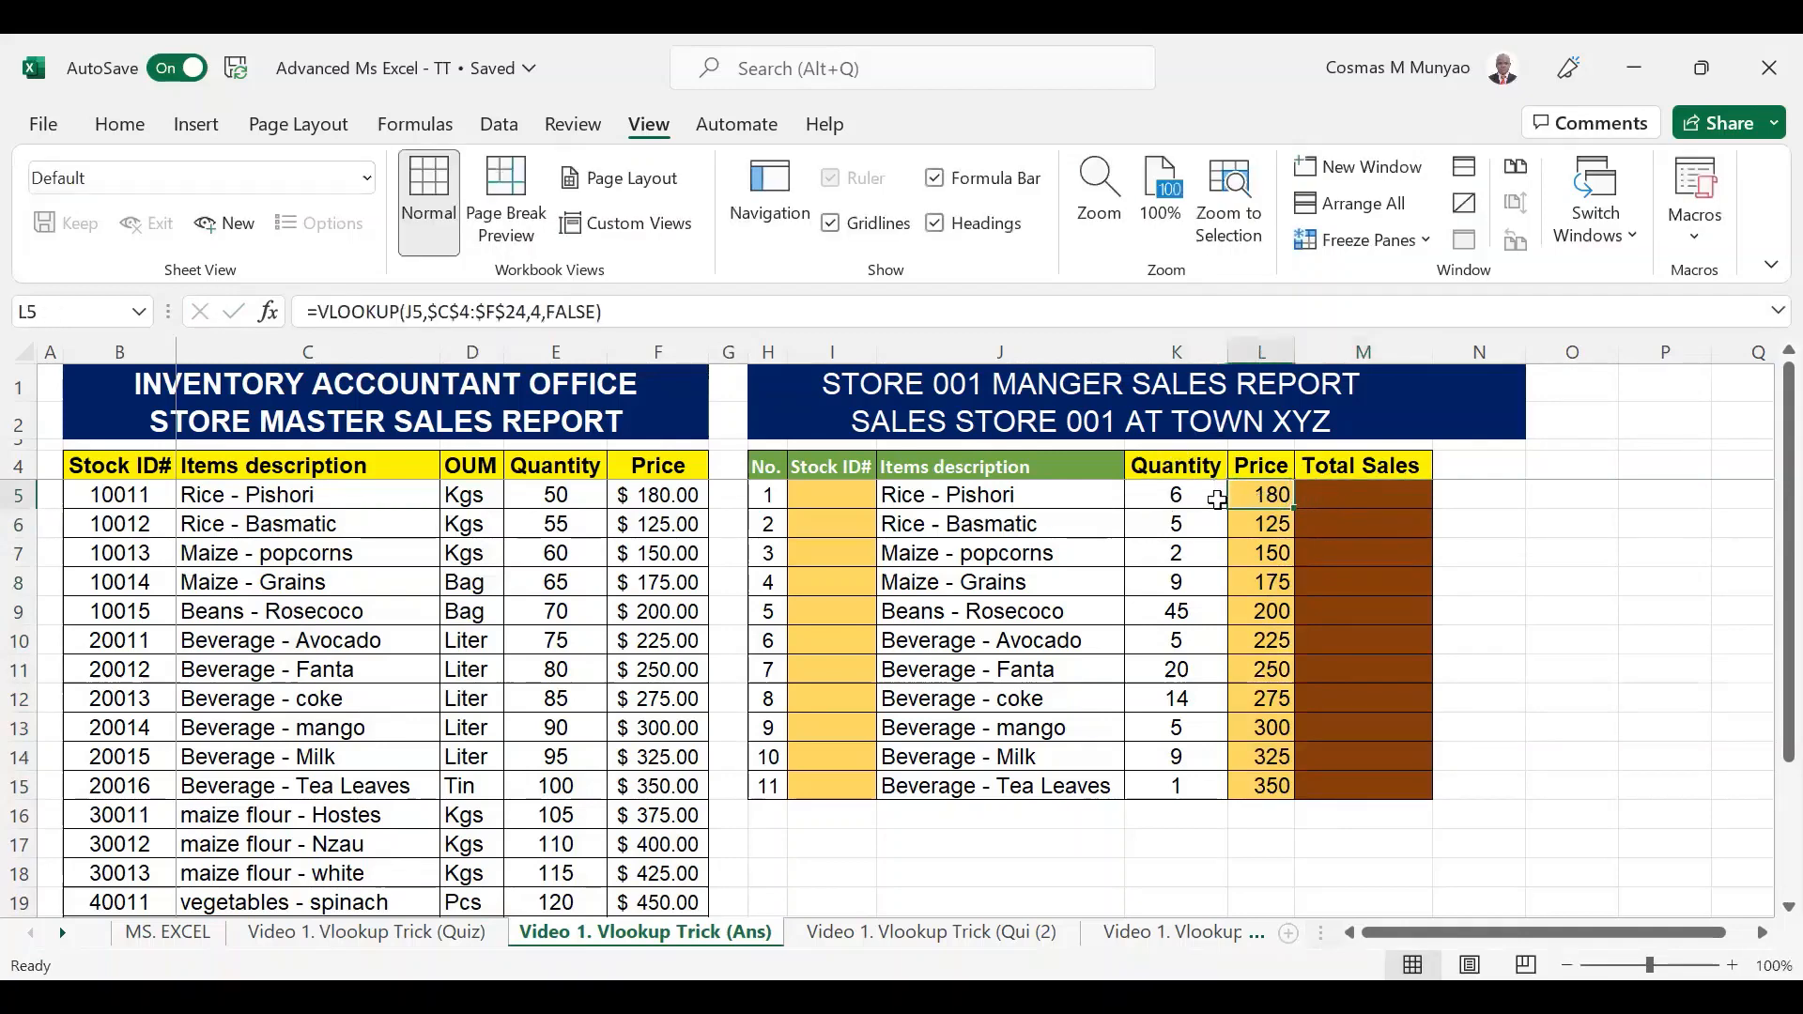
# Calculate the Rice - Pishori total sales in M5 as quantity times price with =K5*L5.
pyautogui.click(1360, 497)
pyautogui.write('=')
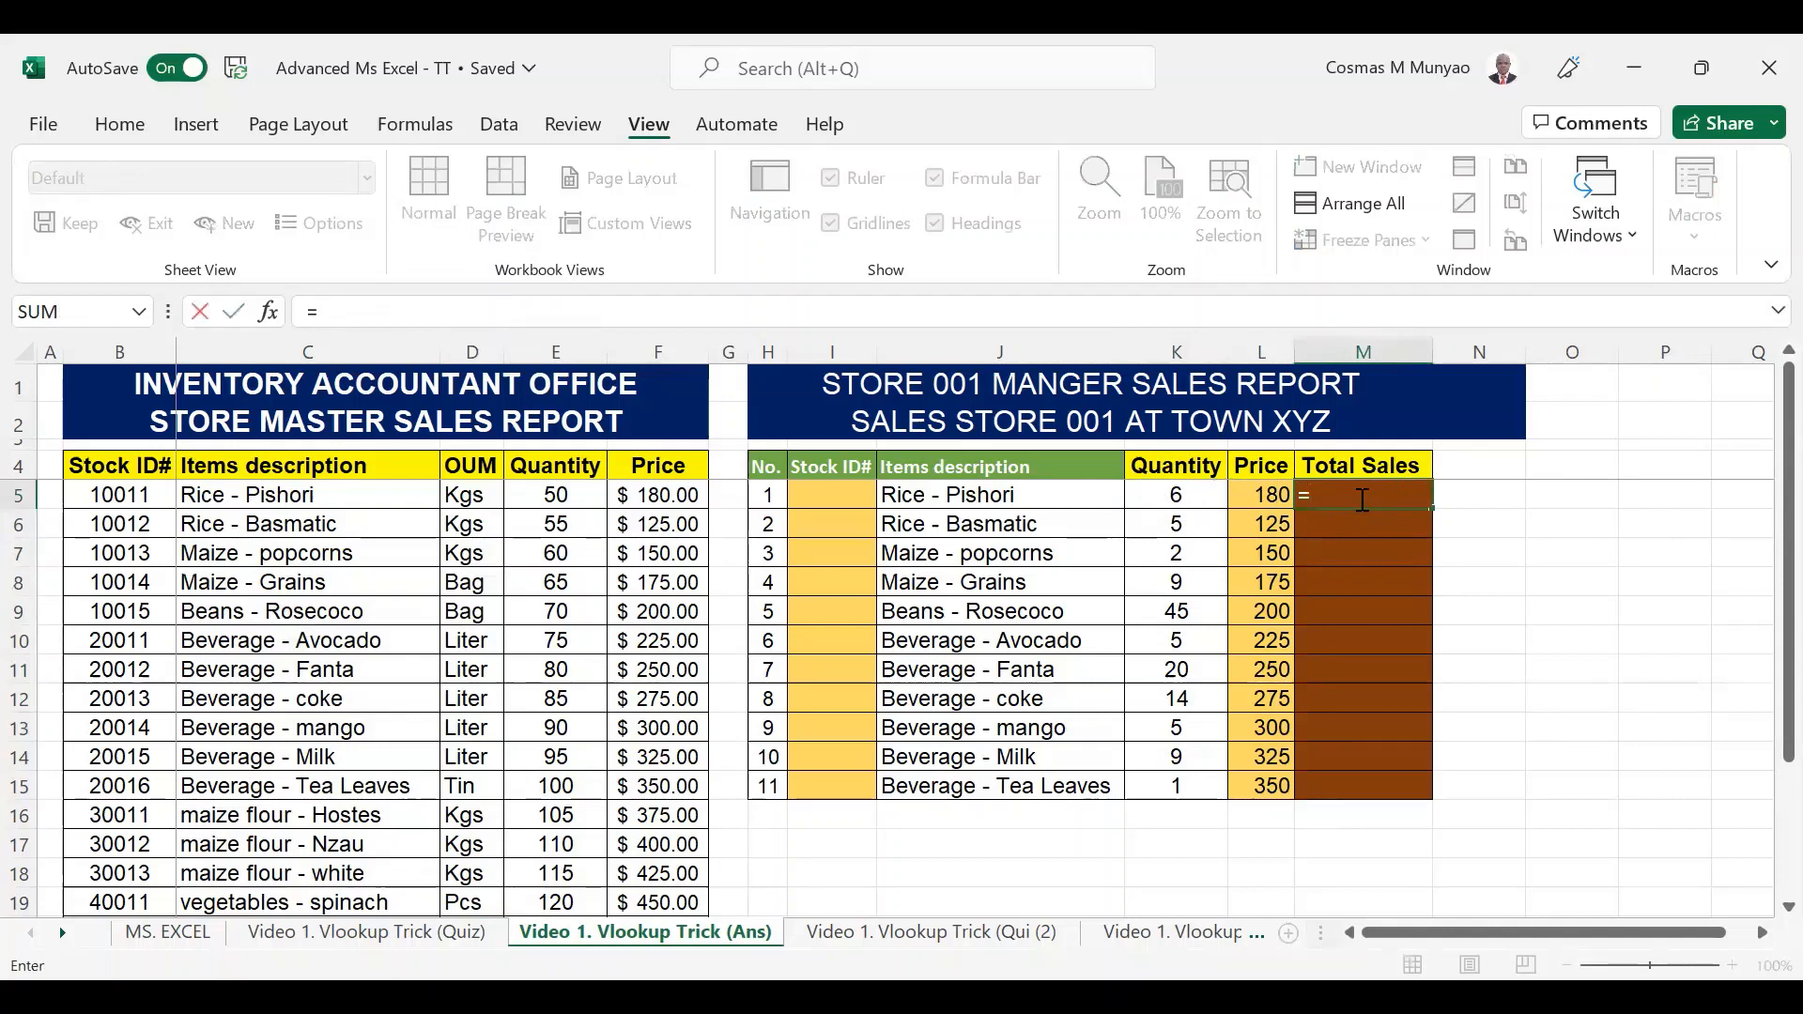
pyautogui.press('Left')
pyautogui.press('Left')
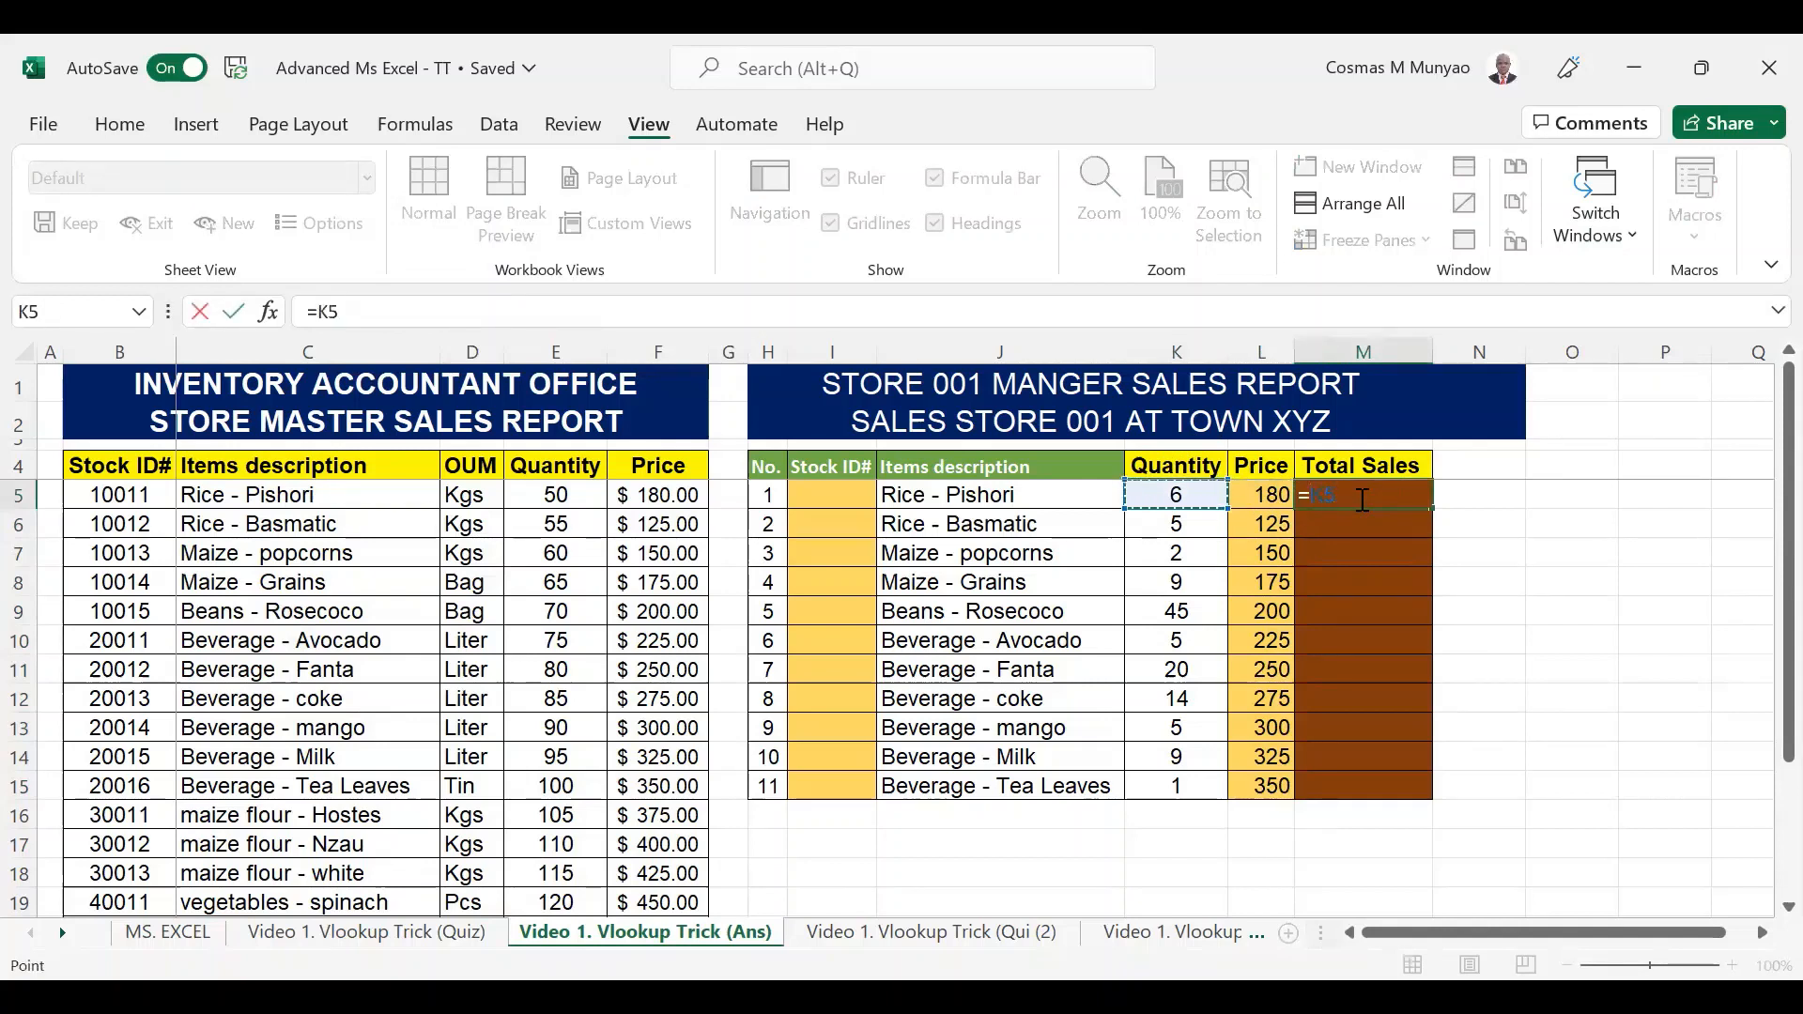
pyautogui.write('*')
pyautogui.press('Left')
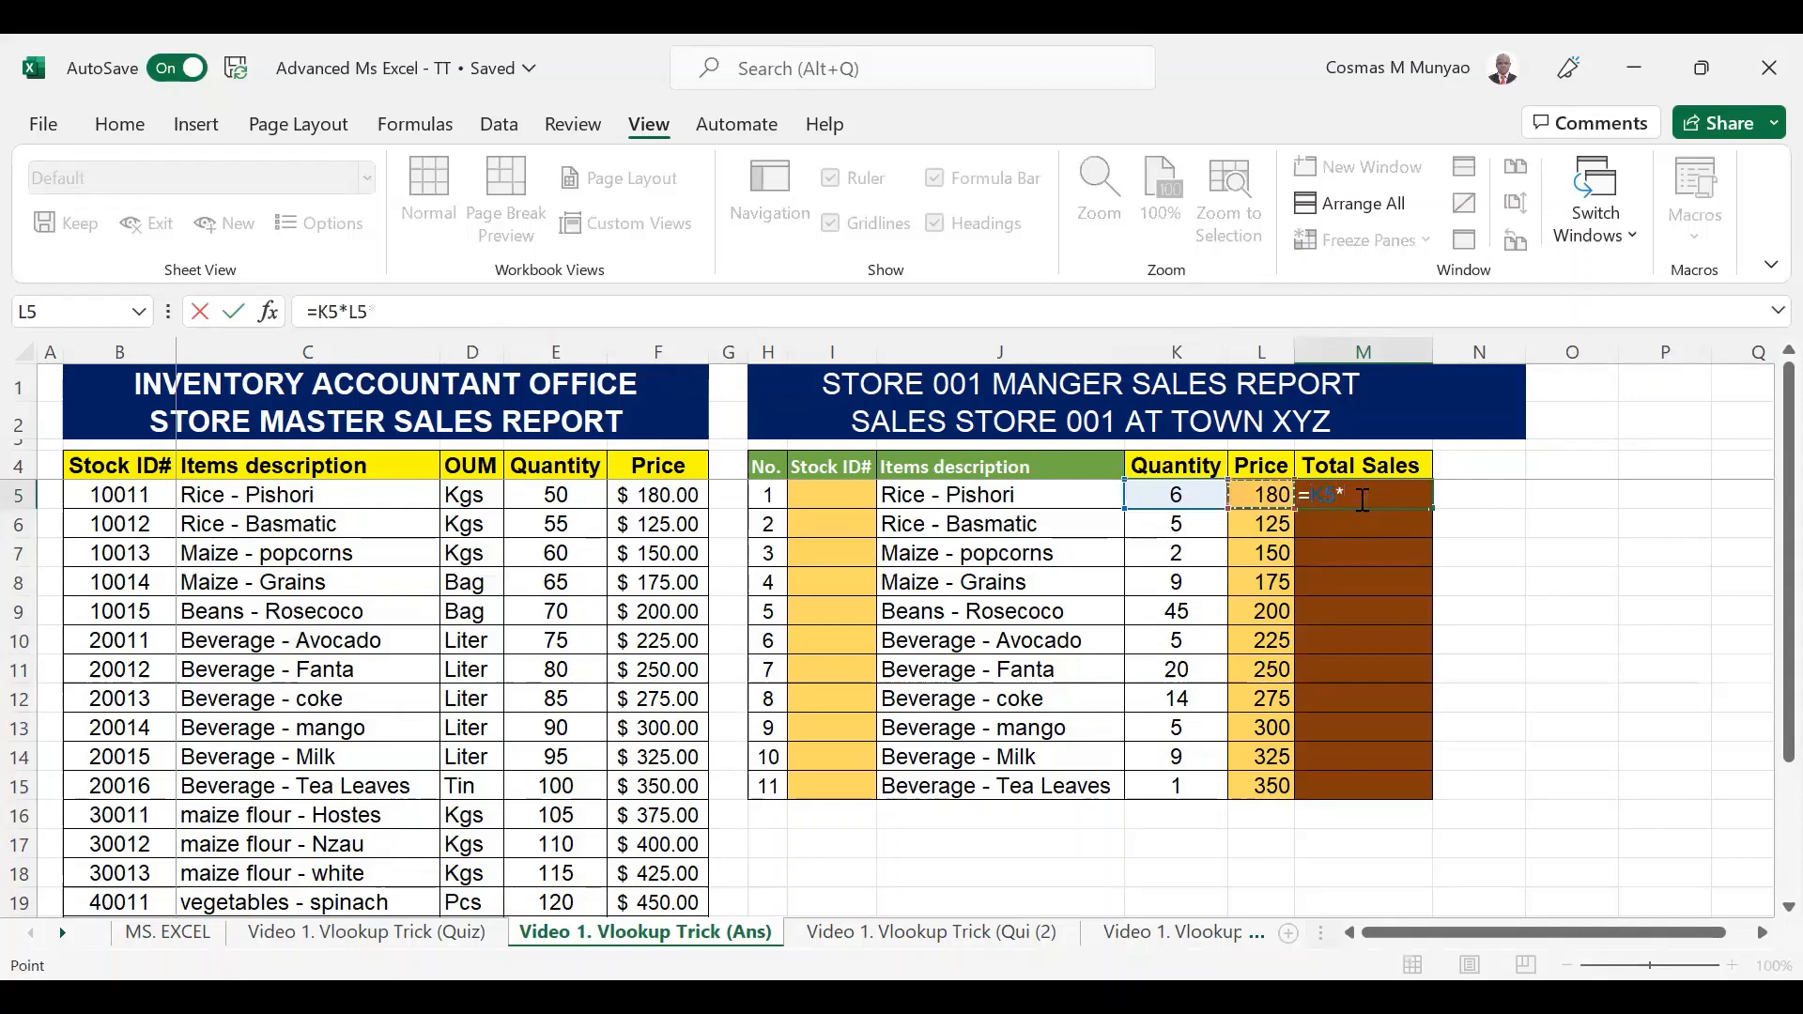
pyautogui.press('Return')
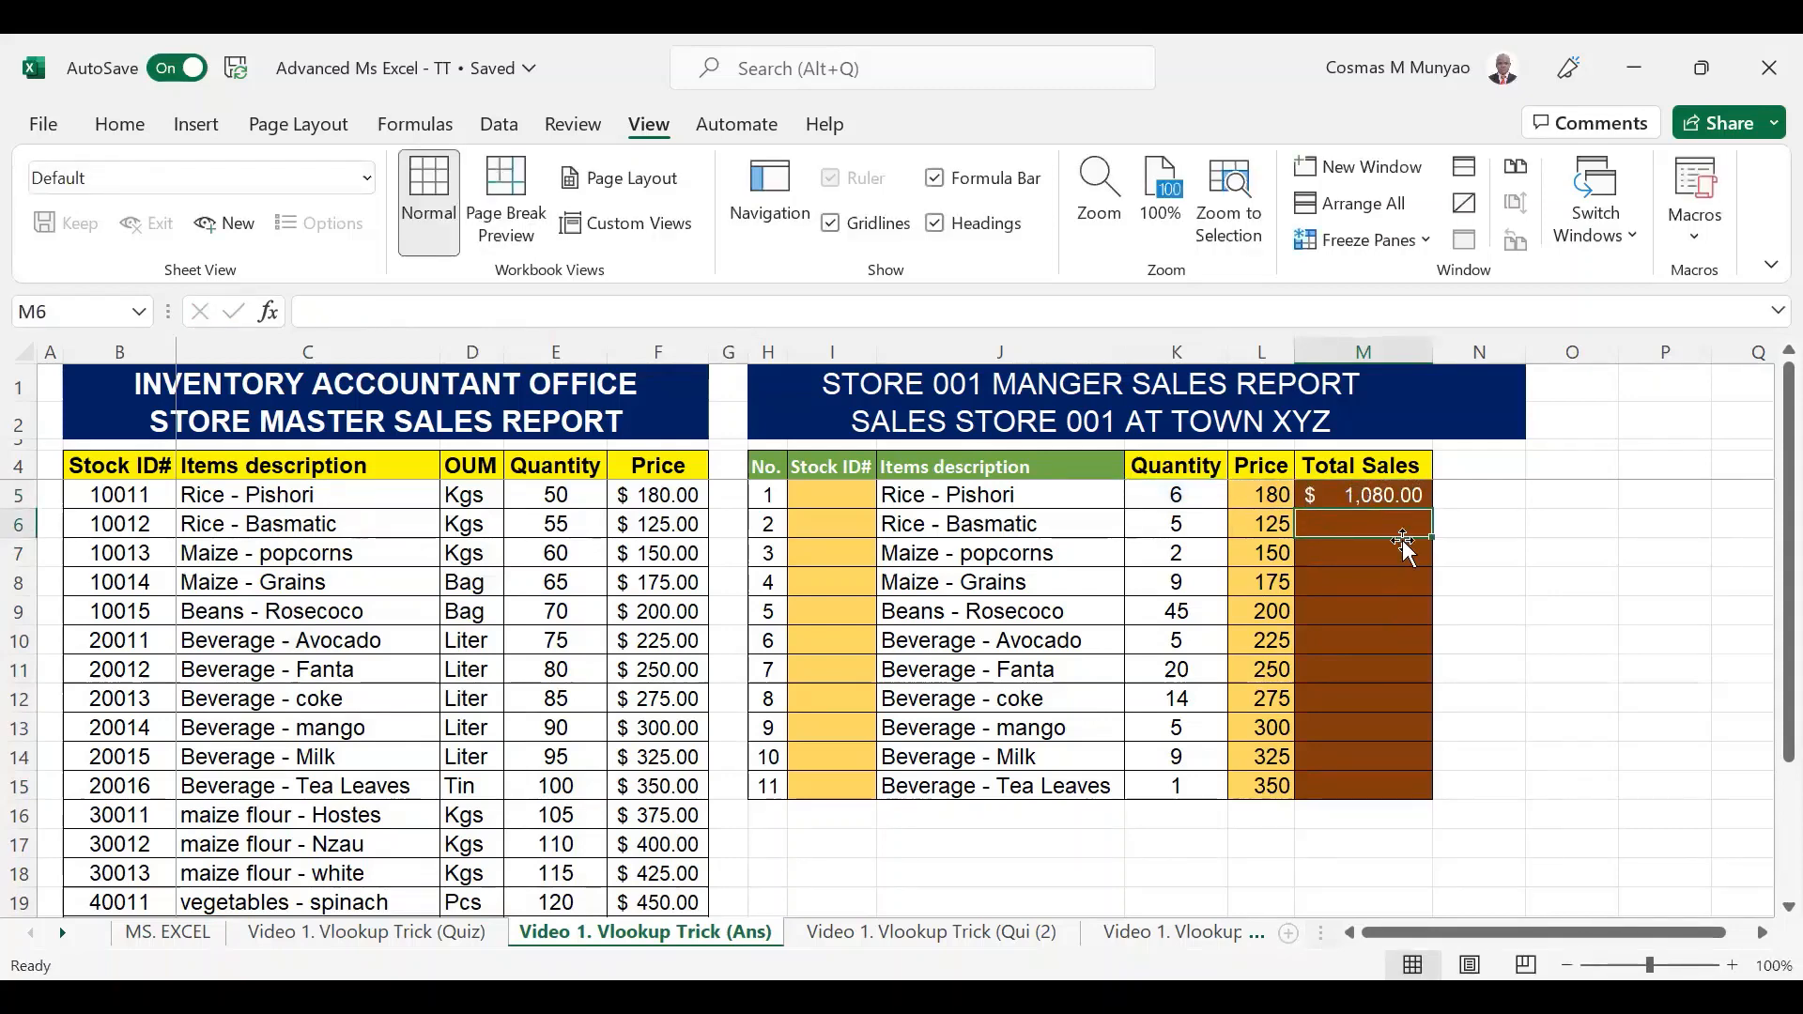
# Try copying the M5 total sales formula over M5:M15, inspect the formula in M14, and undo the paste.
pyautogui.click(1416, 494)
pyautogui.hotkey('ctrl', 'c')
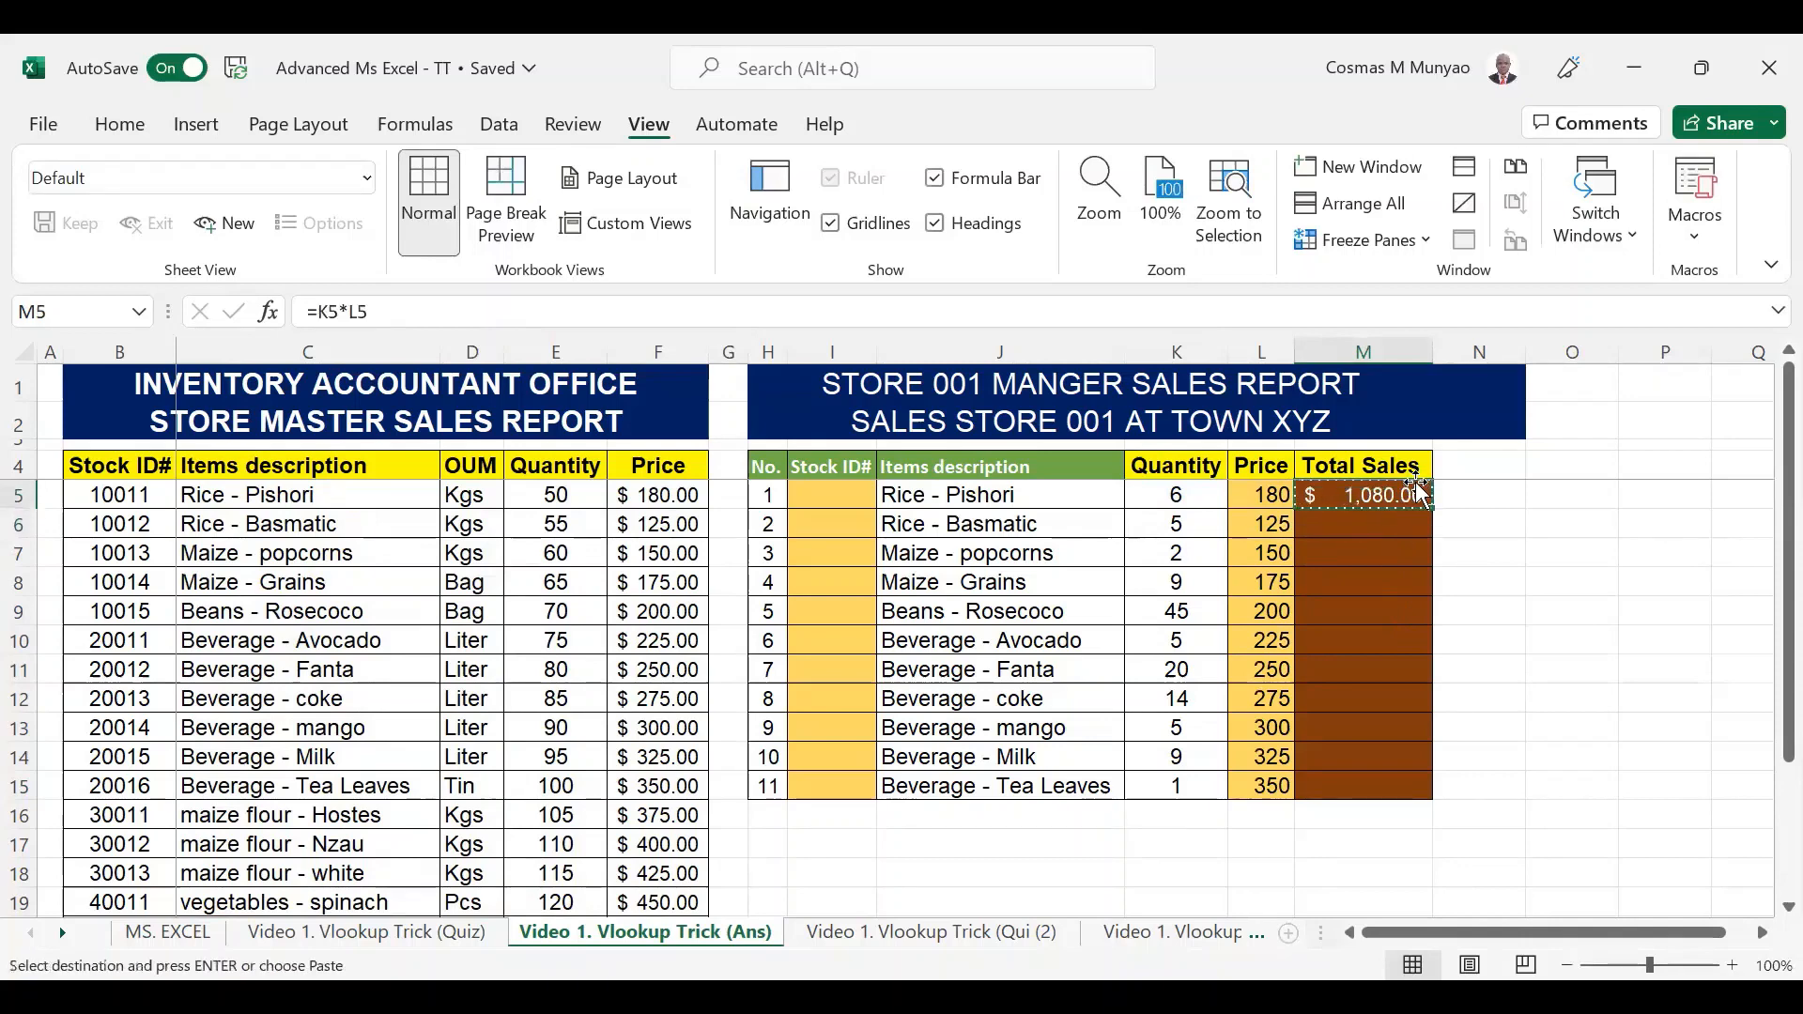
pyautogui.hotkey('shift', 'Down')
pyautogui.hotkey('shift', 'Down')
pyautogui.hotkey('shift', 'Down')
pyautogui.hotkey('shift', 'Down')
pyautogui.hotkey('shift', 'Down')
pyautogui.hotkey('shift', 'Down')
pyautogui.hotkey('shift', 'Down')
pyautogui.hotkey('shift', 'Down')
pyautogui.hotkey('shift', 'Down')
pyautogui.hotkey('shift', 'Down')
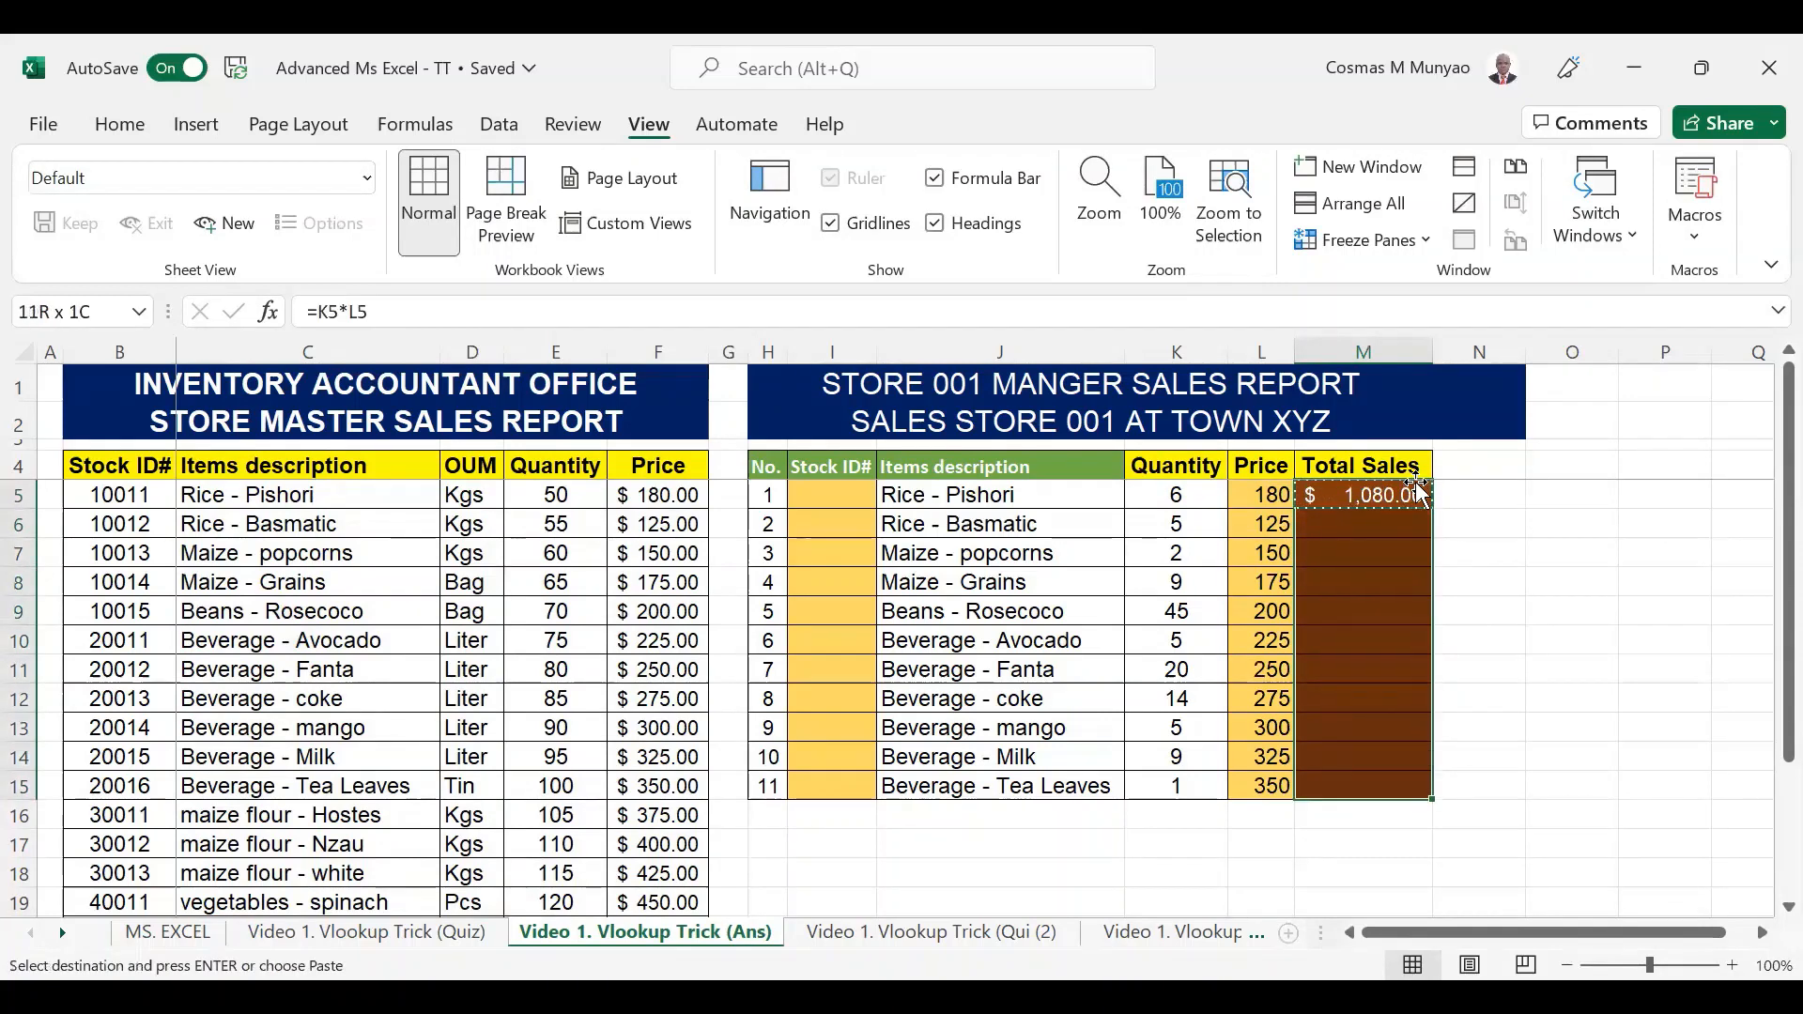
pyautogui.hotkey('ctrl', 'v')
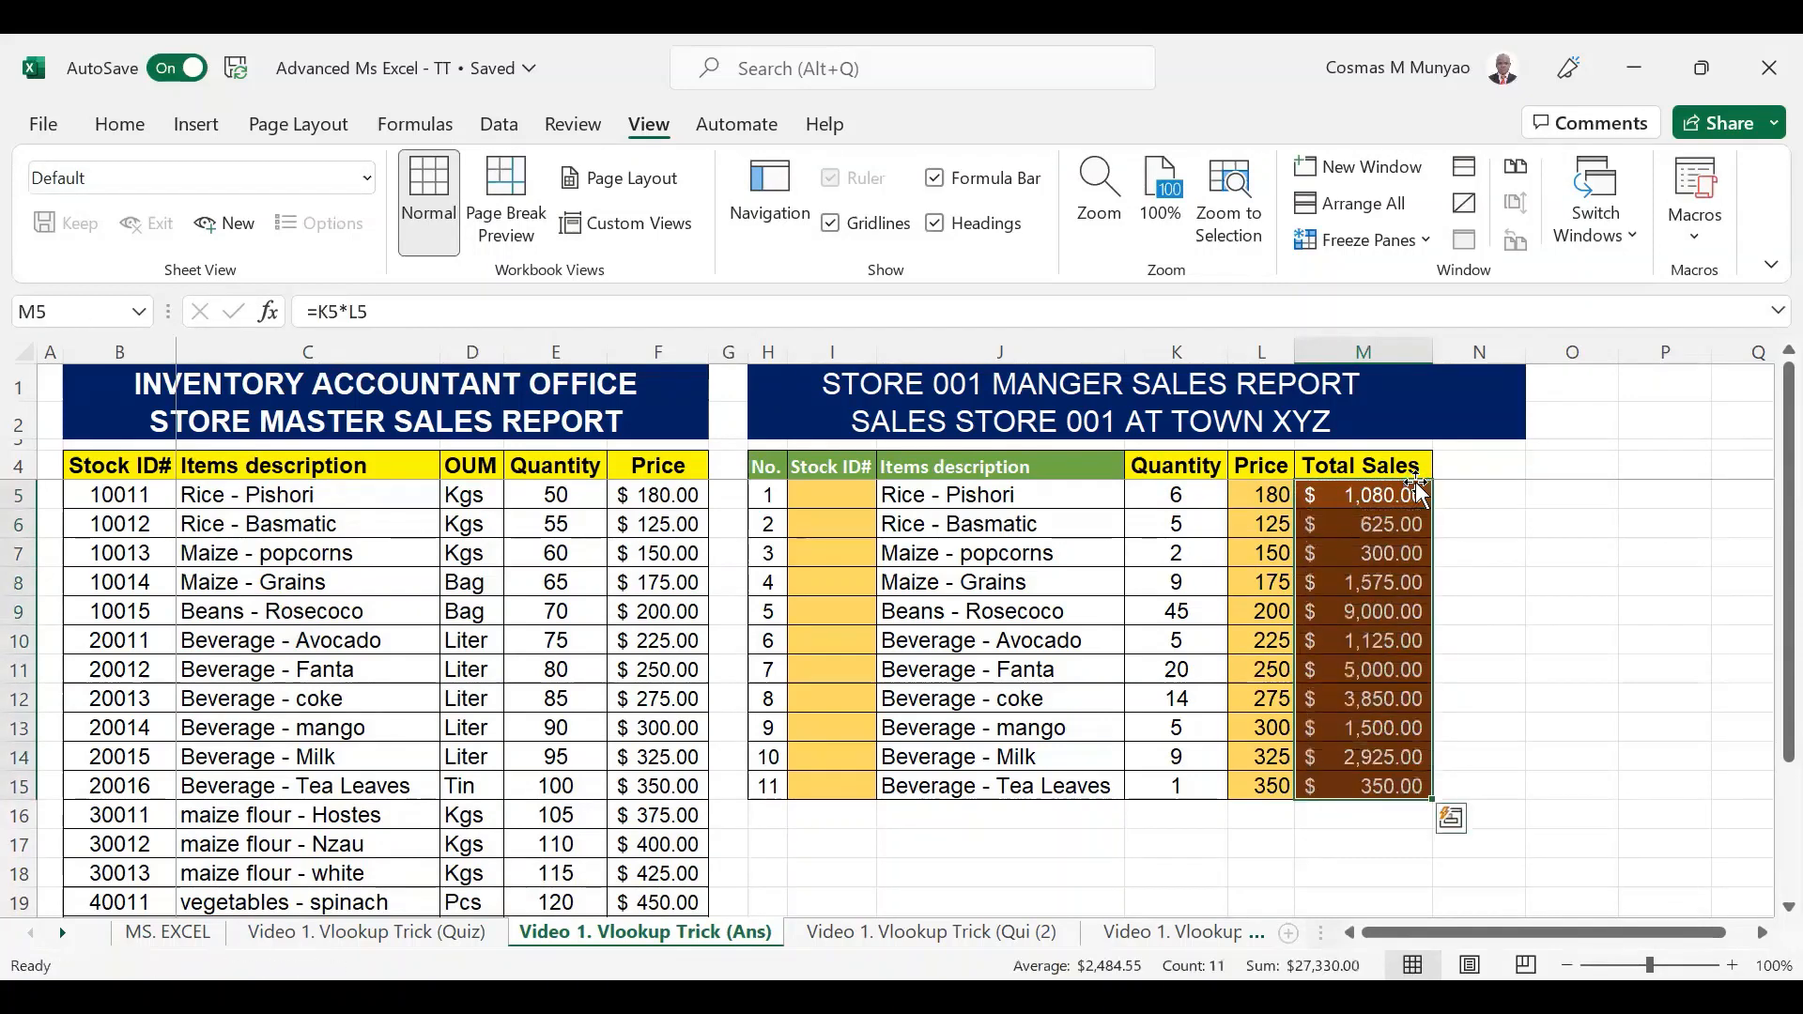
pyautogui.doubleClick(1361, 753)
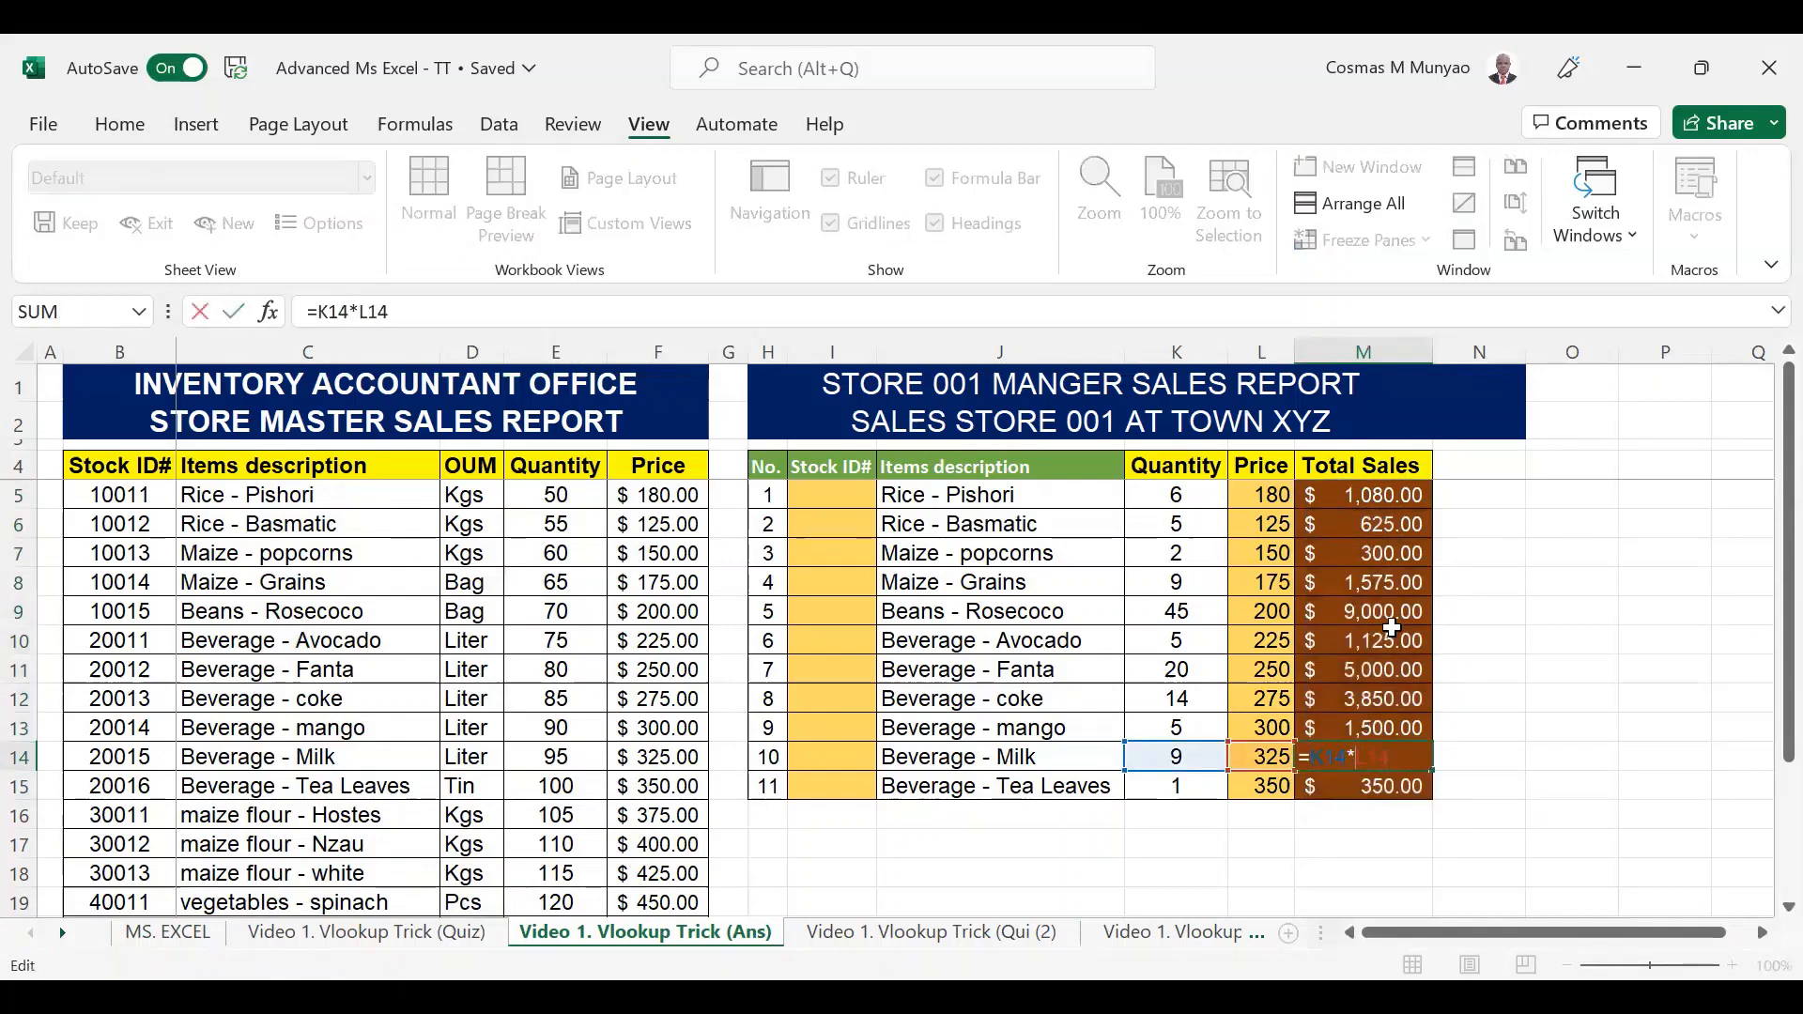
pyautogui.press('Escape')
pyautogui.hotkey('ctrl', 'z')
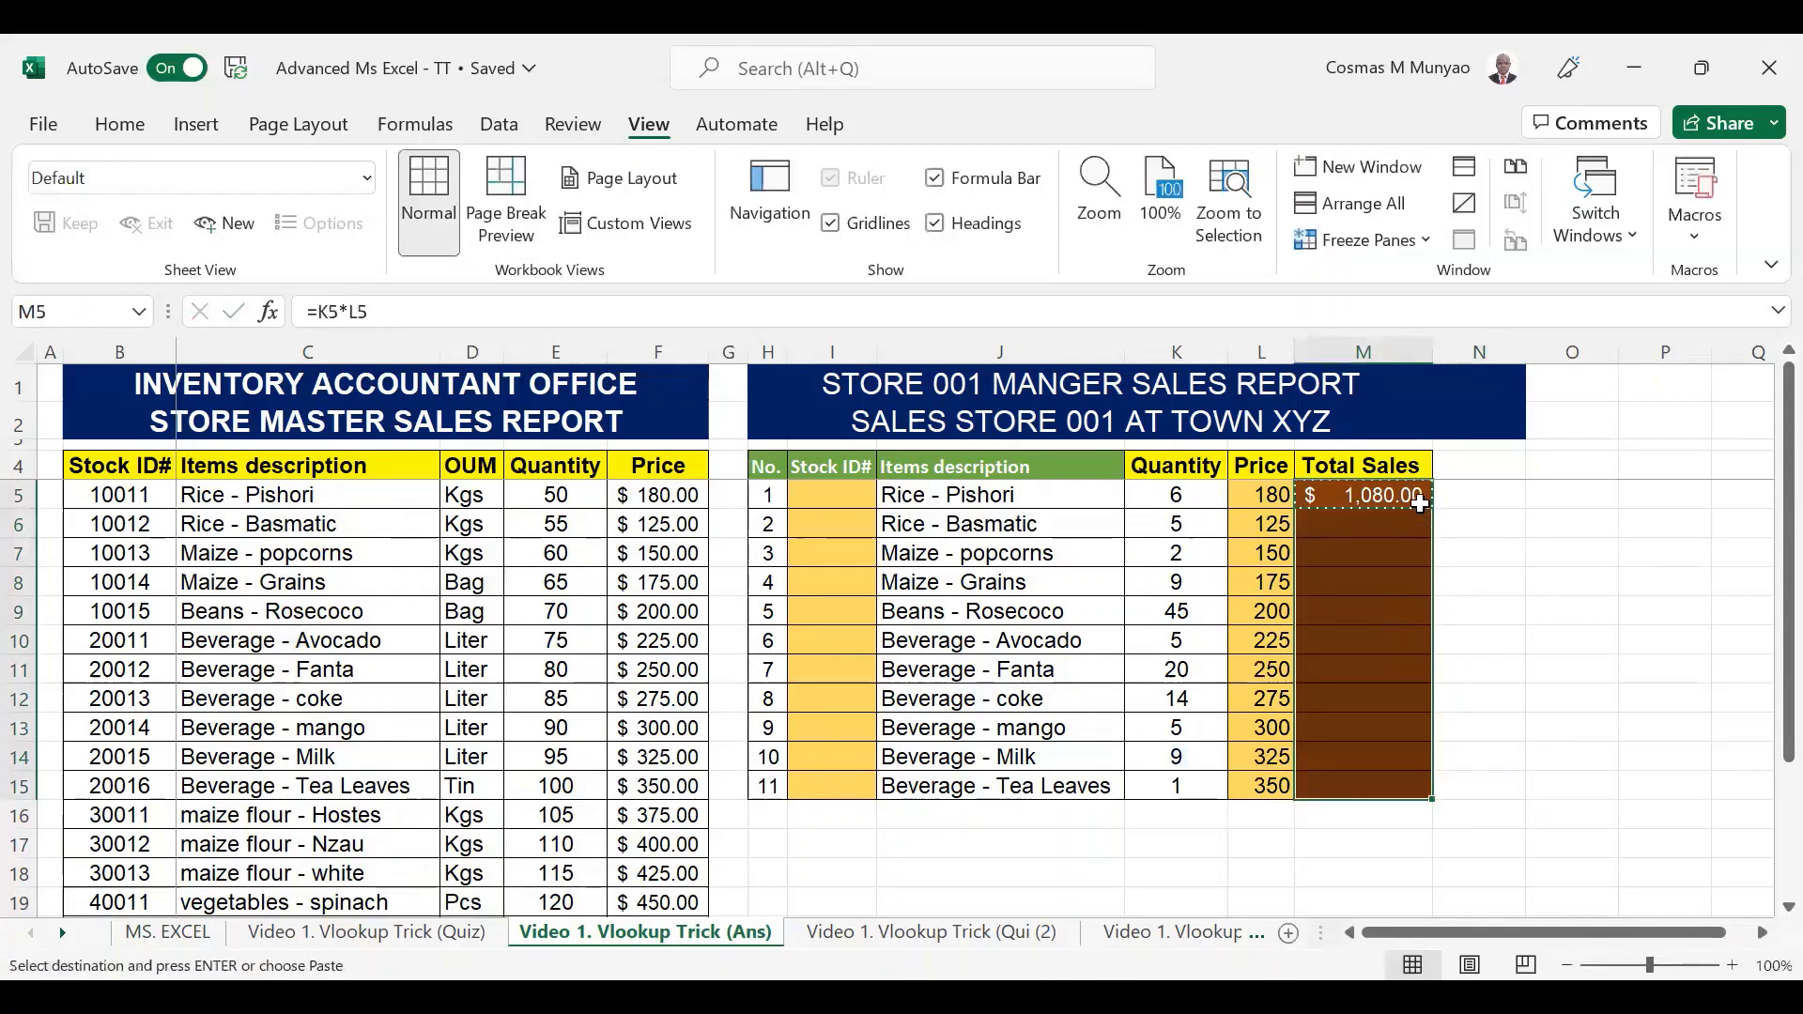
# Auto-fill the M5 total sales formula down to M15 and check the formula in M14.
pyautogui.click(1423, 498)
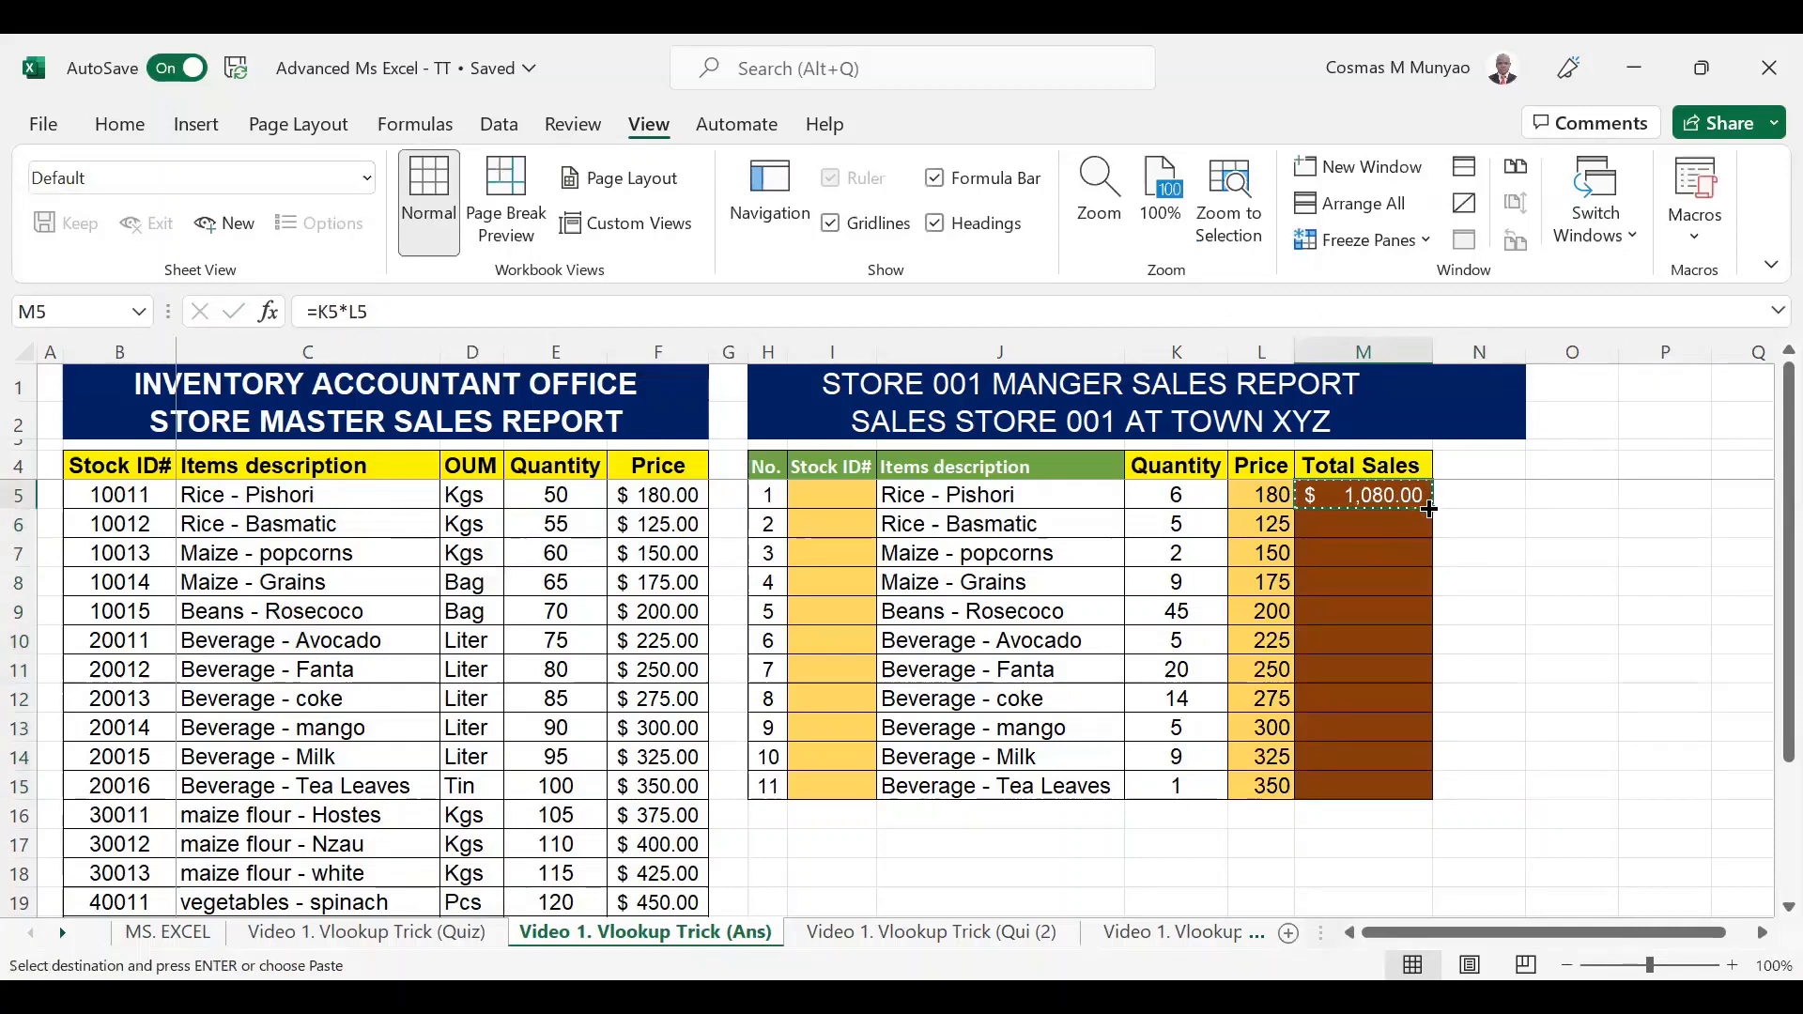
pyautogui.moveTo(1428, 508); pyautogui.dragTo(1422, 805)
pyautogui.click(1402, 756)
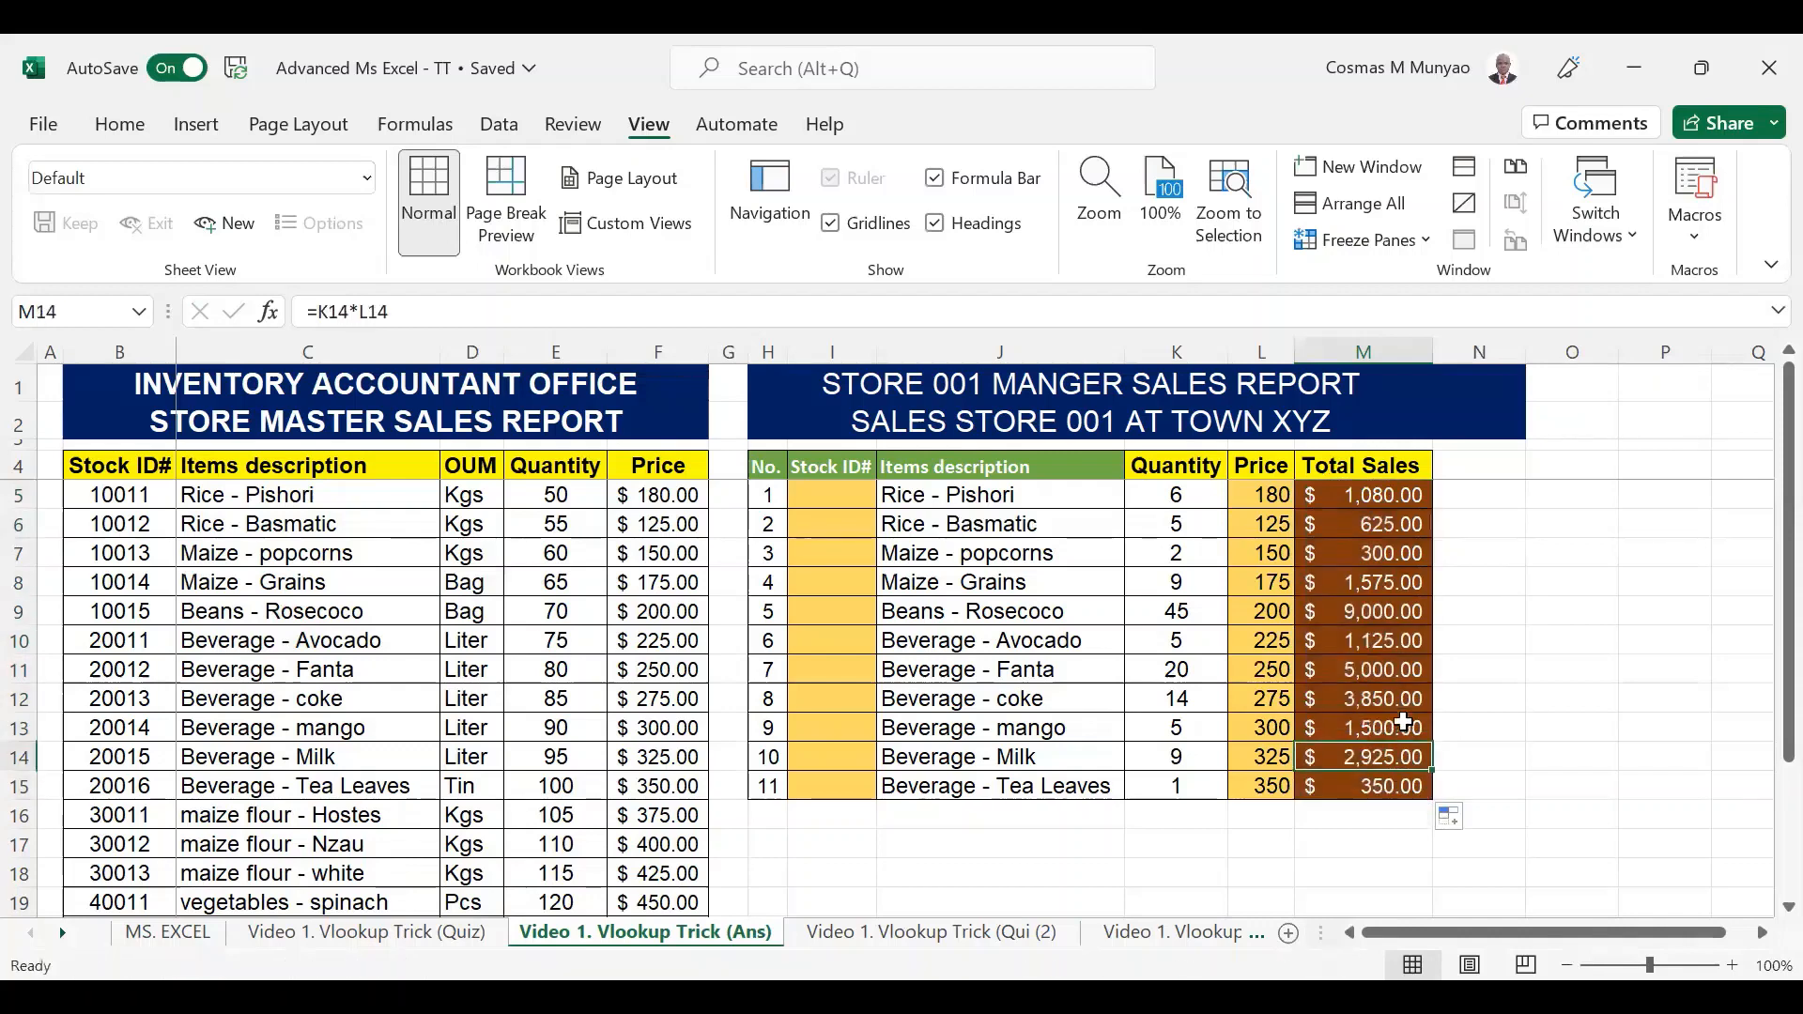
pyautogui.click(1360, 841)
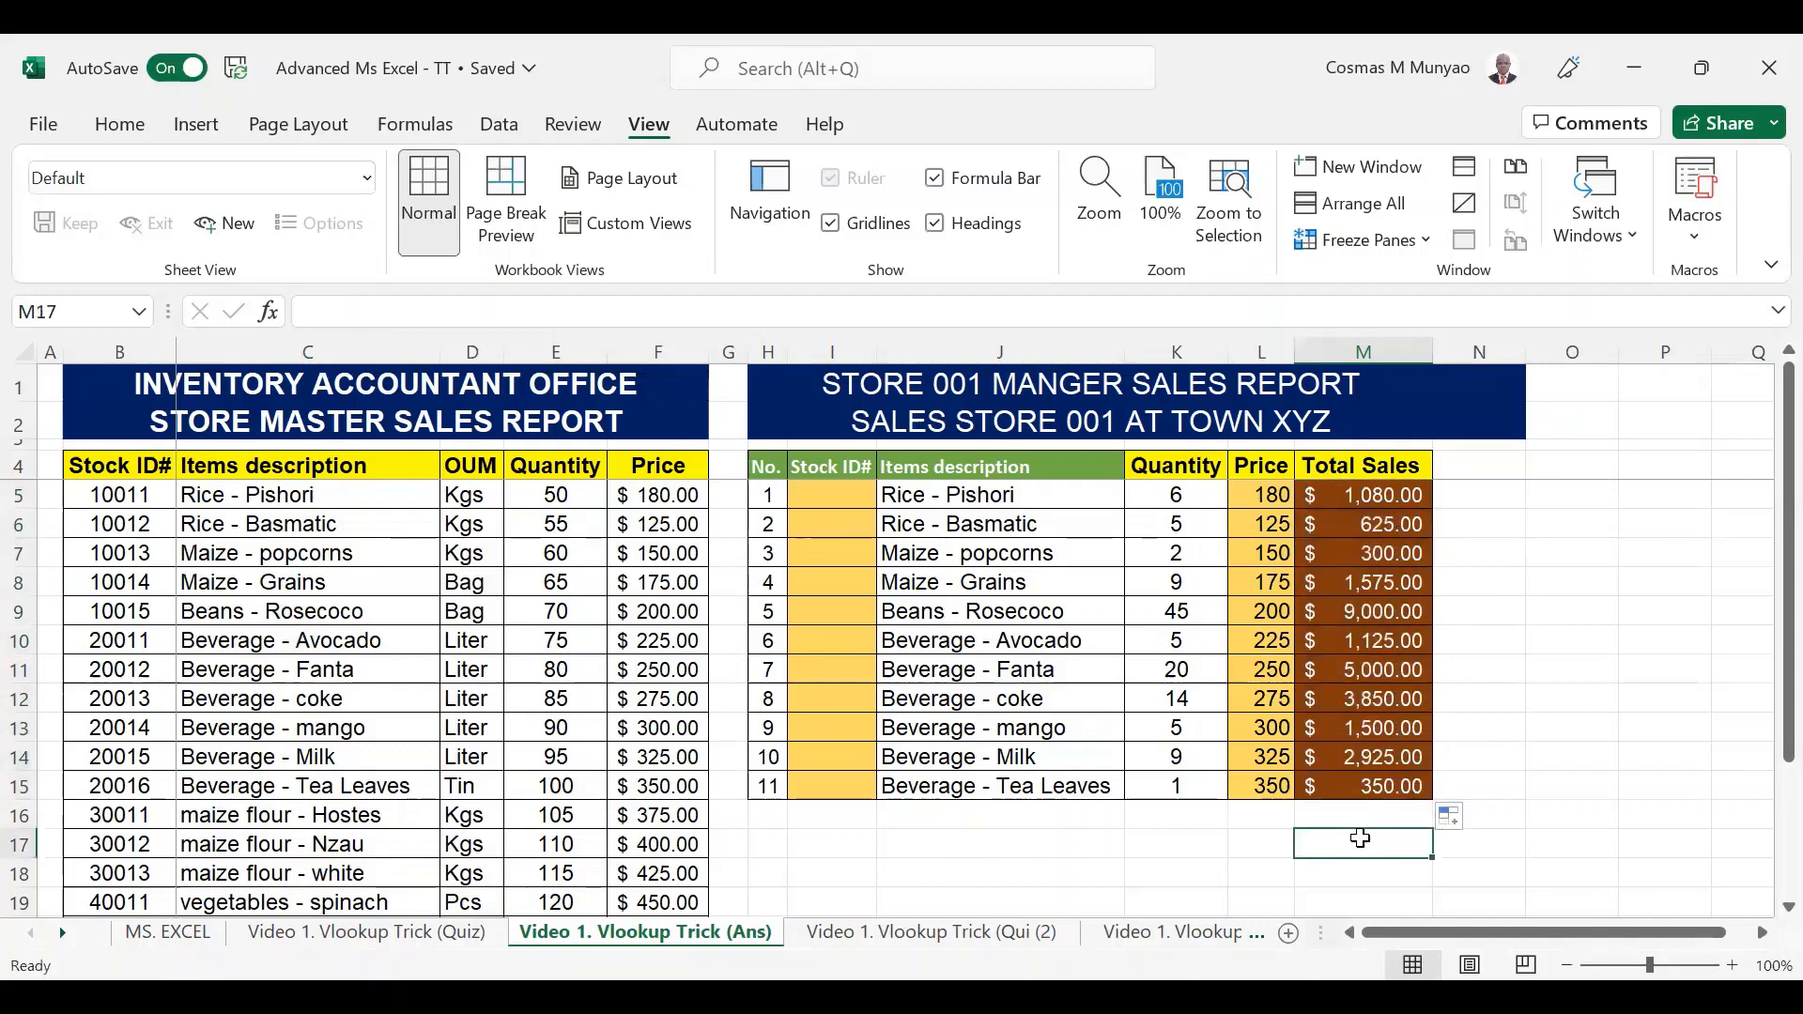
pyautogui.click(1014, 848)
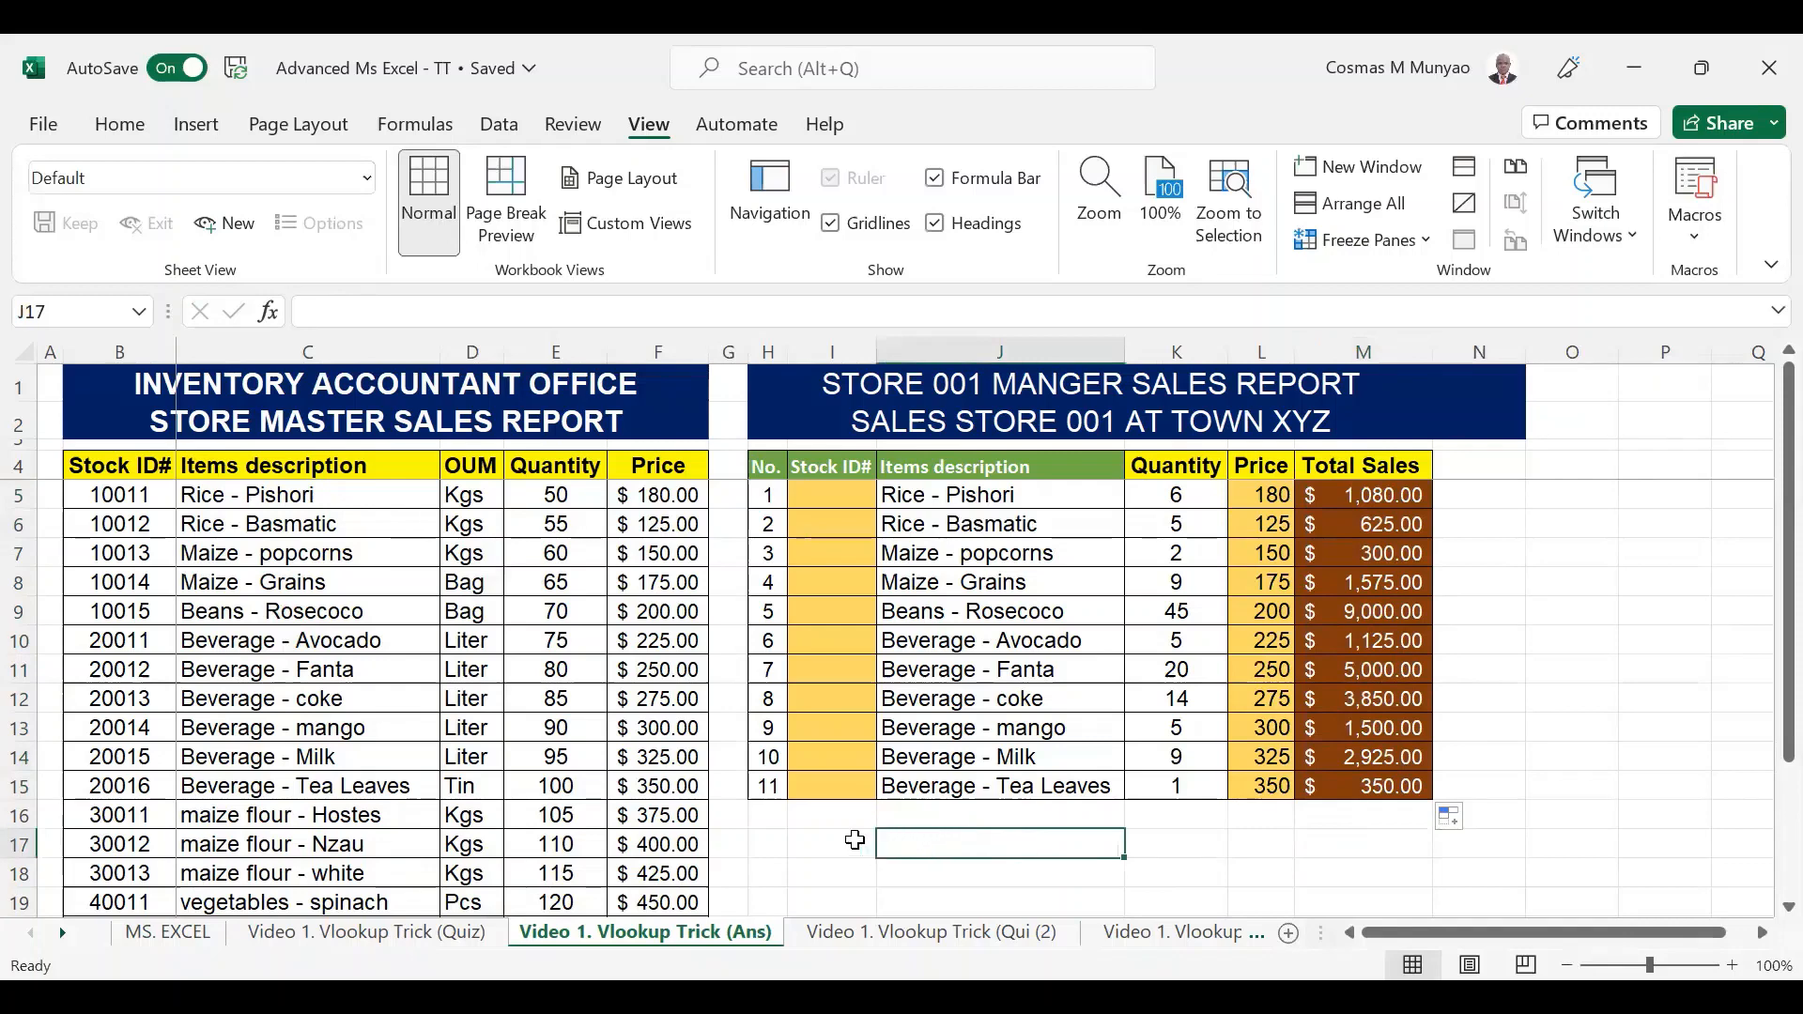
pyautogui.moveTo(914, 840); pyautogui.dragTo(1358, 833)
pyautogui.click(1191, 842)
pyautogui.click(1152, 842)
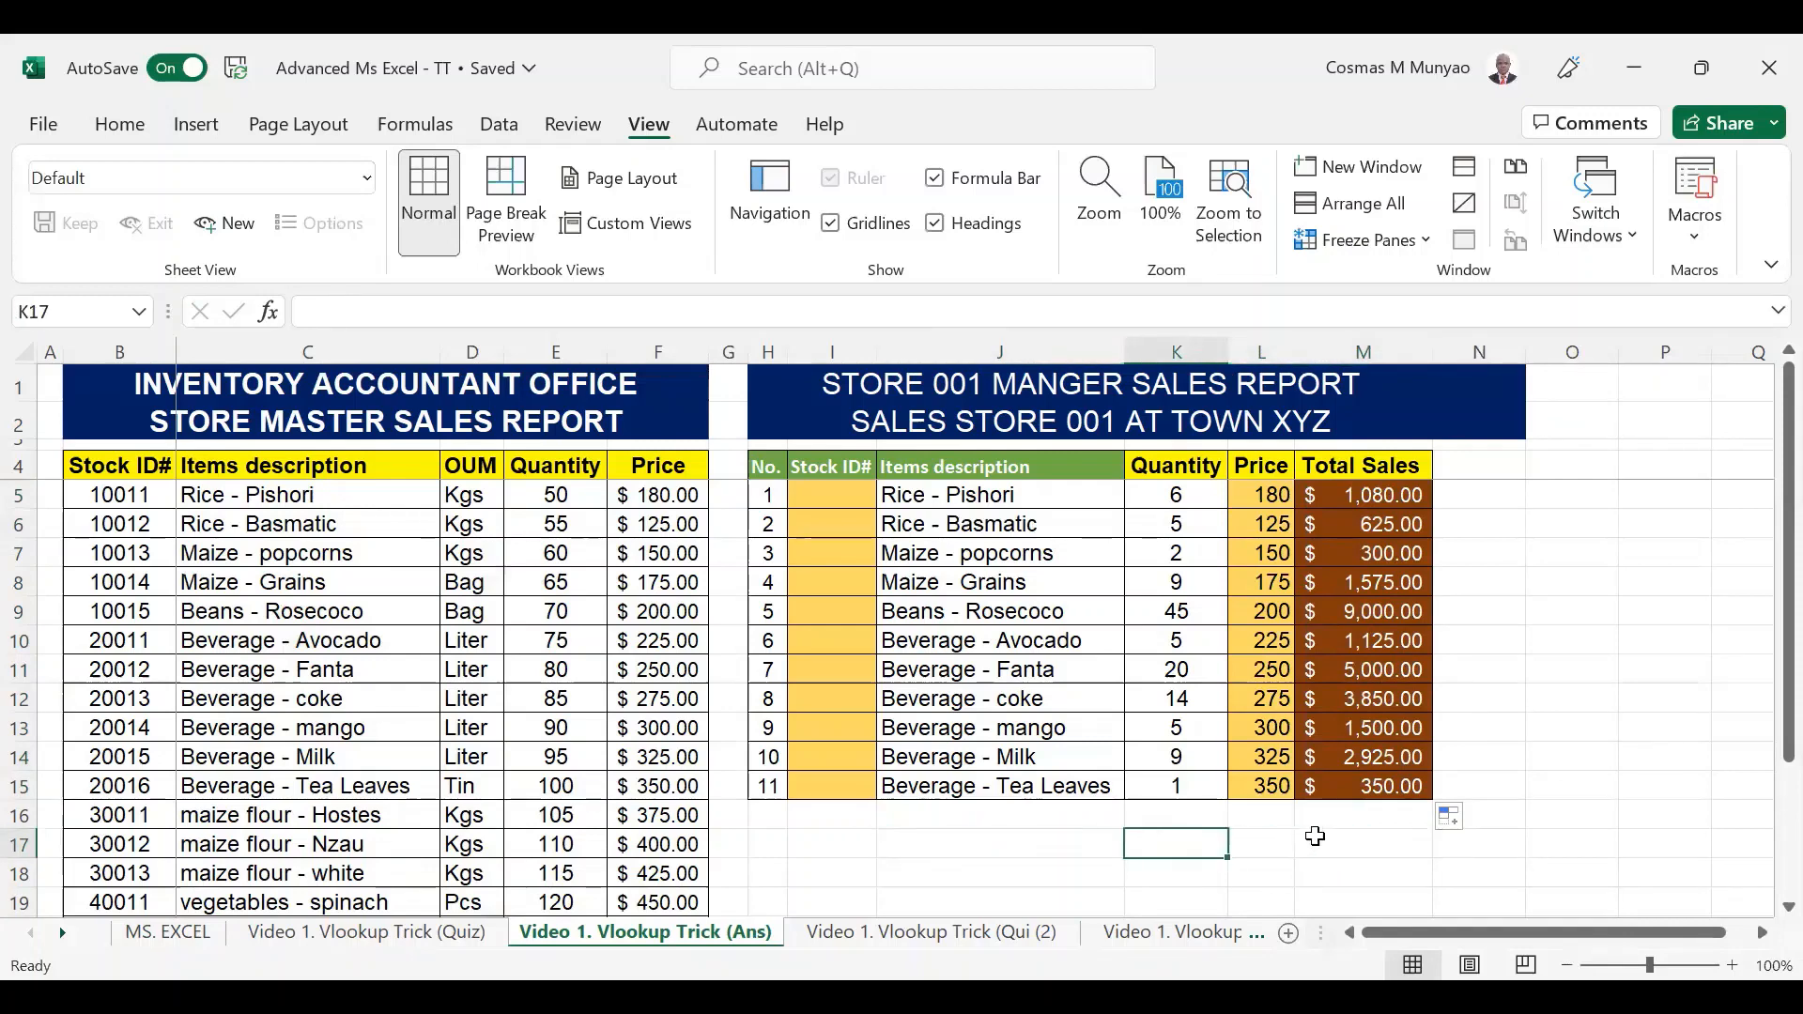
# Add up the Total Sales column in M17 with a SUM of M5:M15.
pyautogui.click(1377, 836)
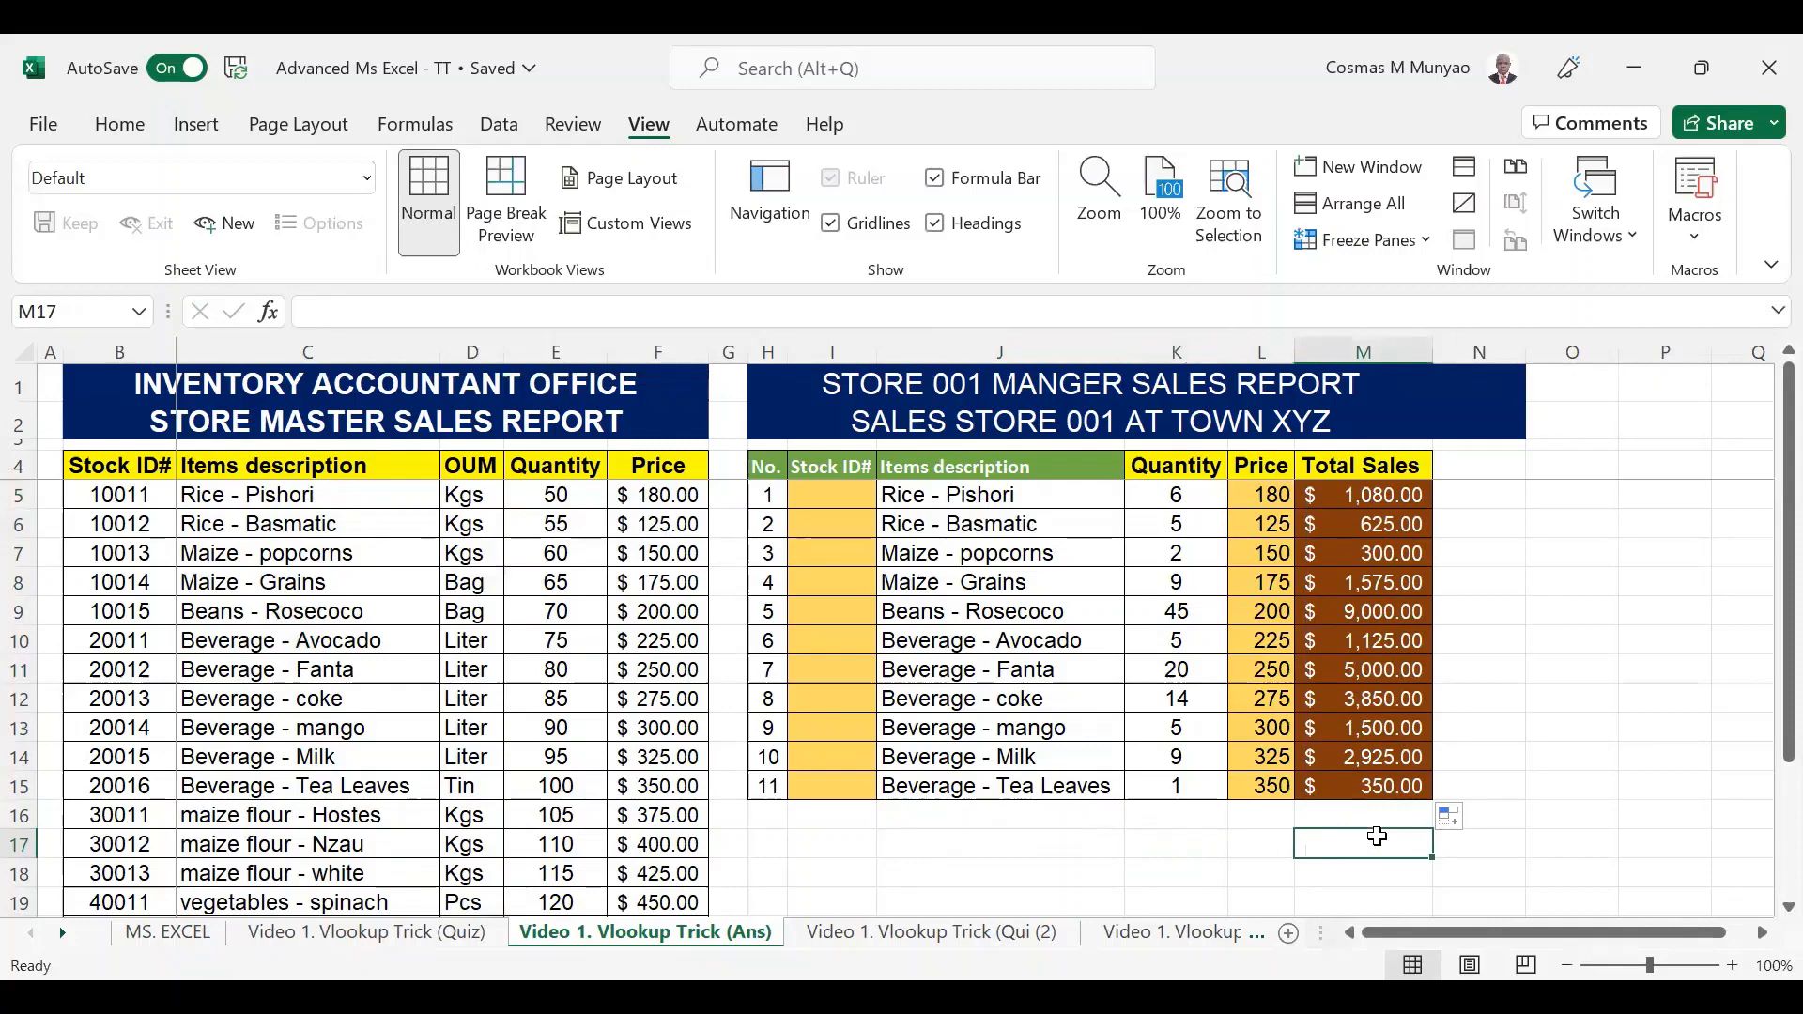
pyautogui.write('=S')
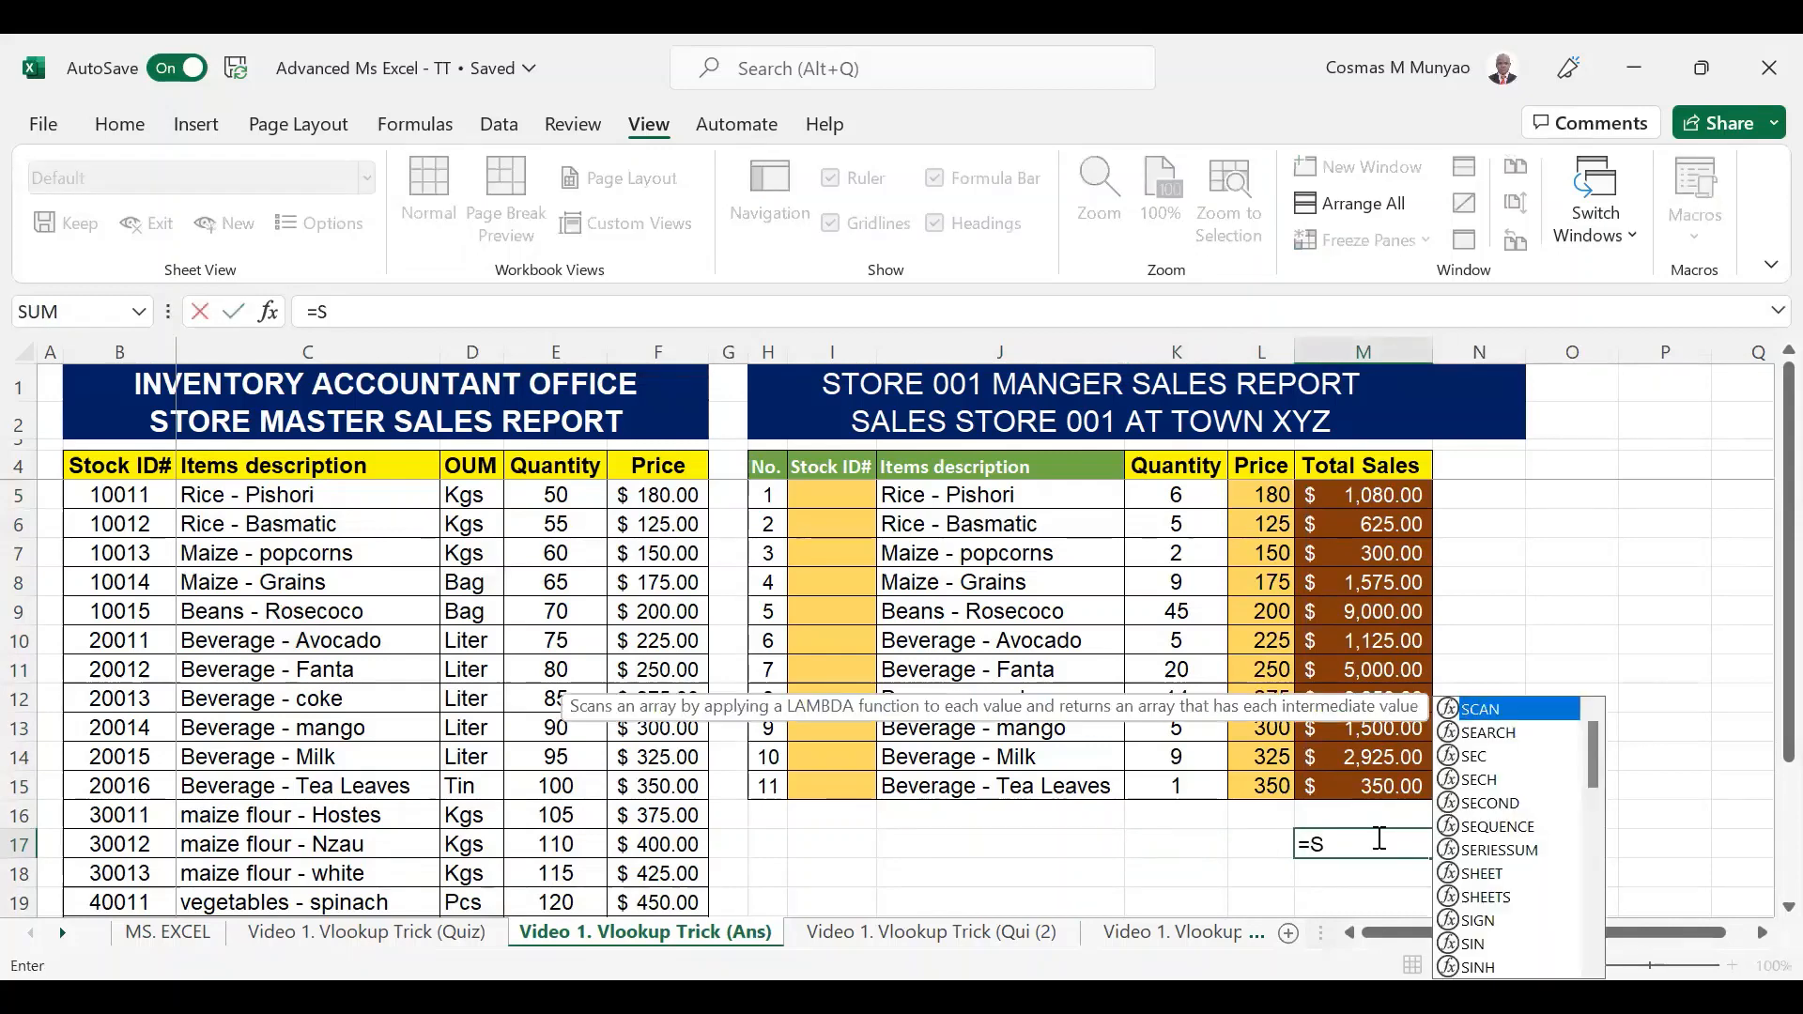
pyautogui.write('U')
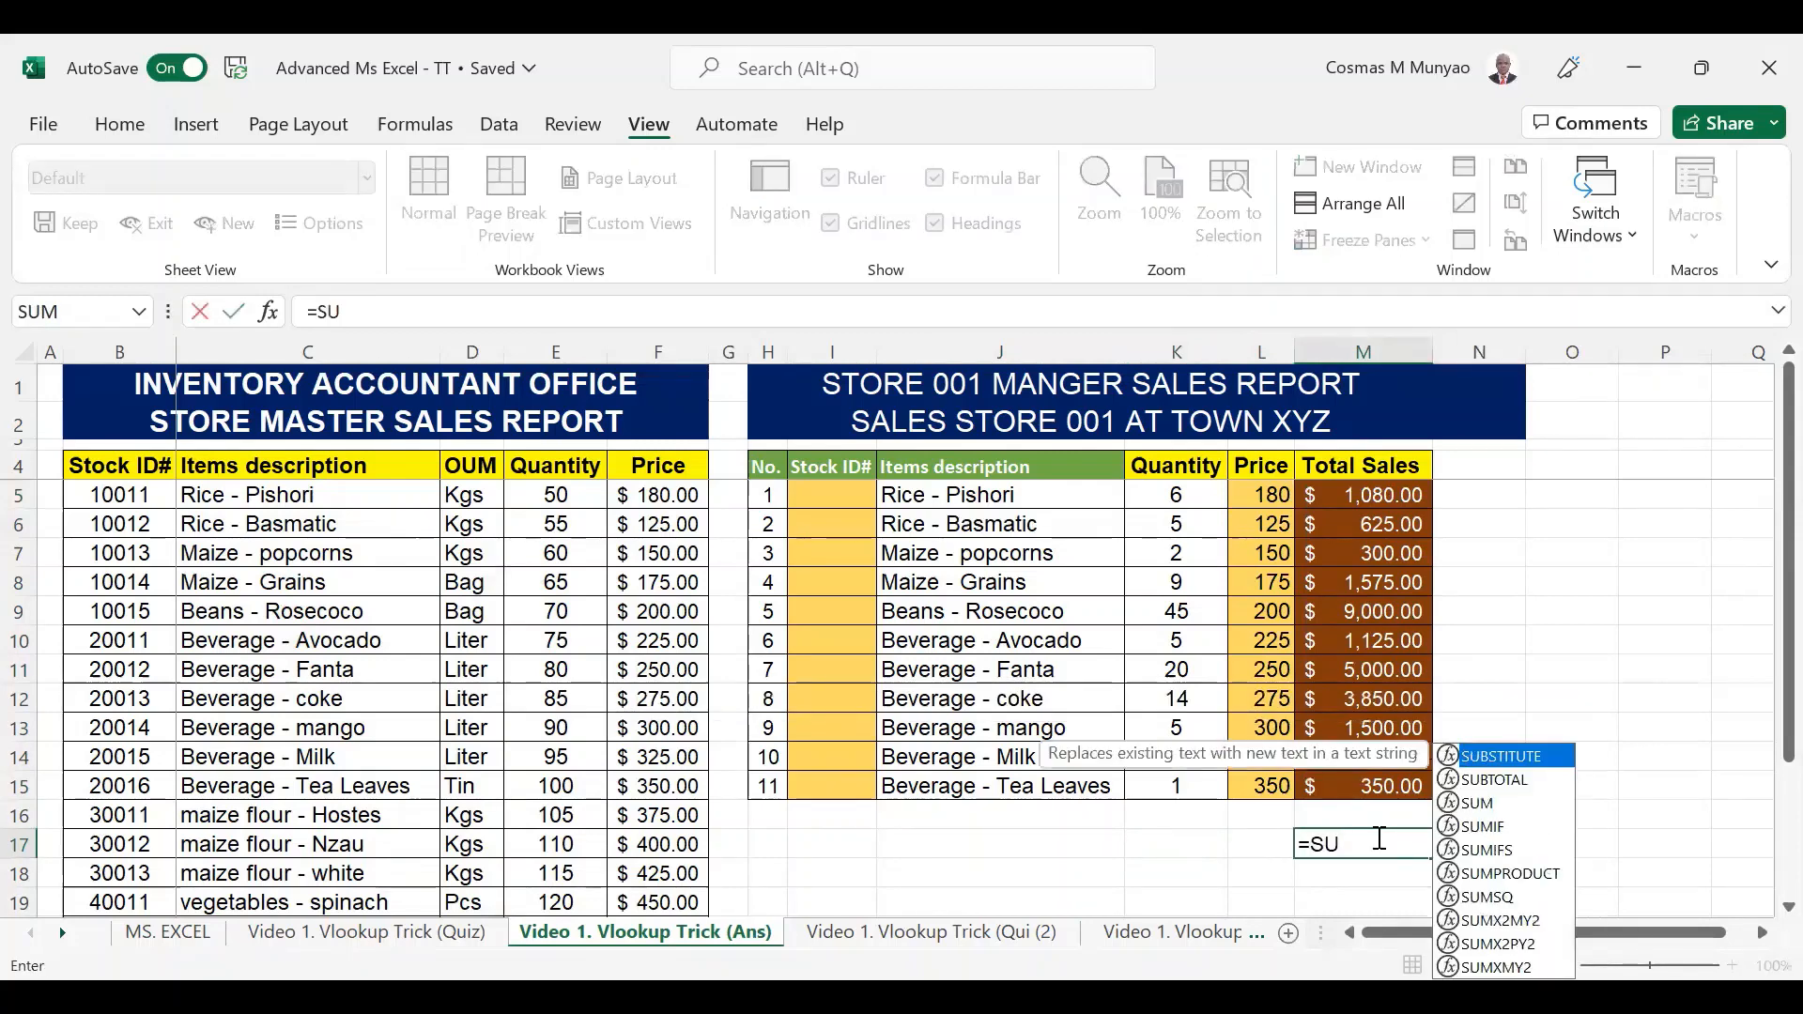
pyautogui.write('M')
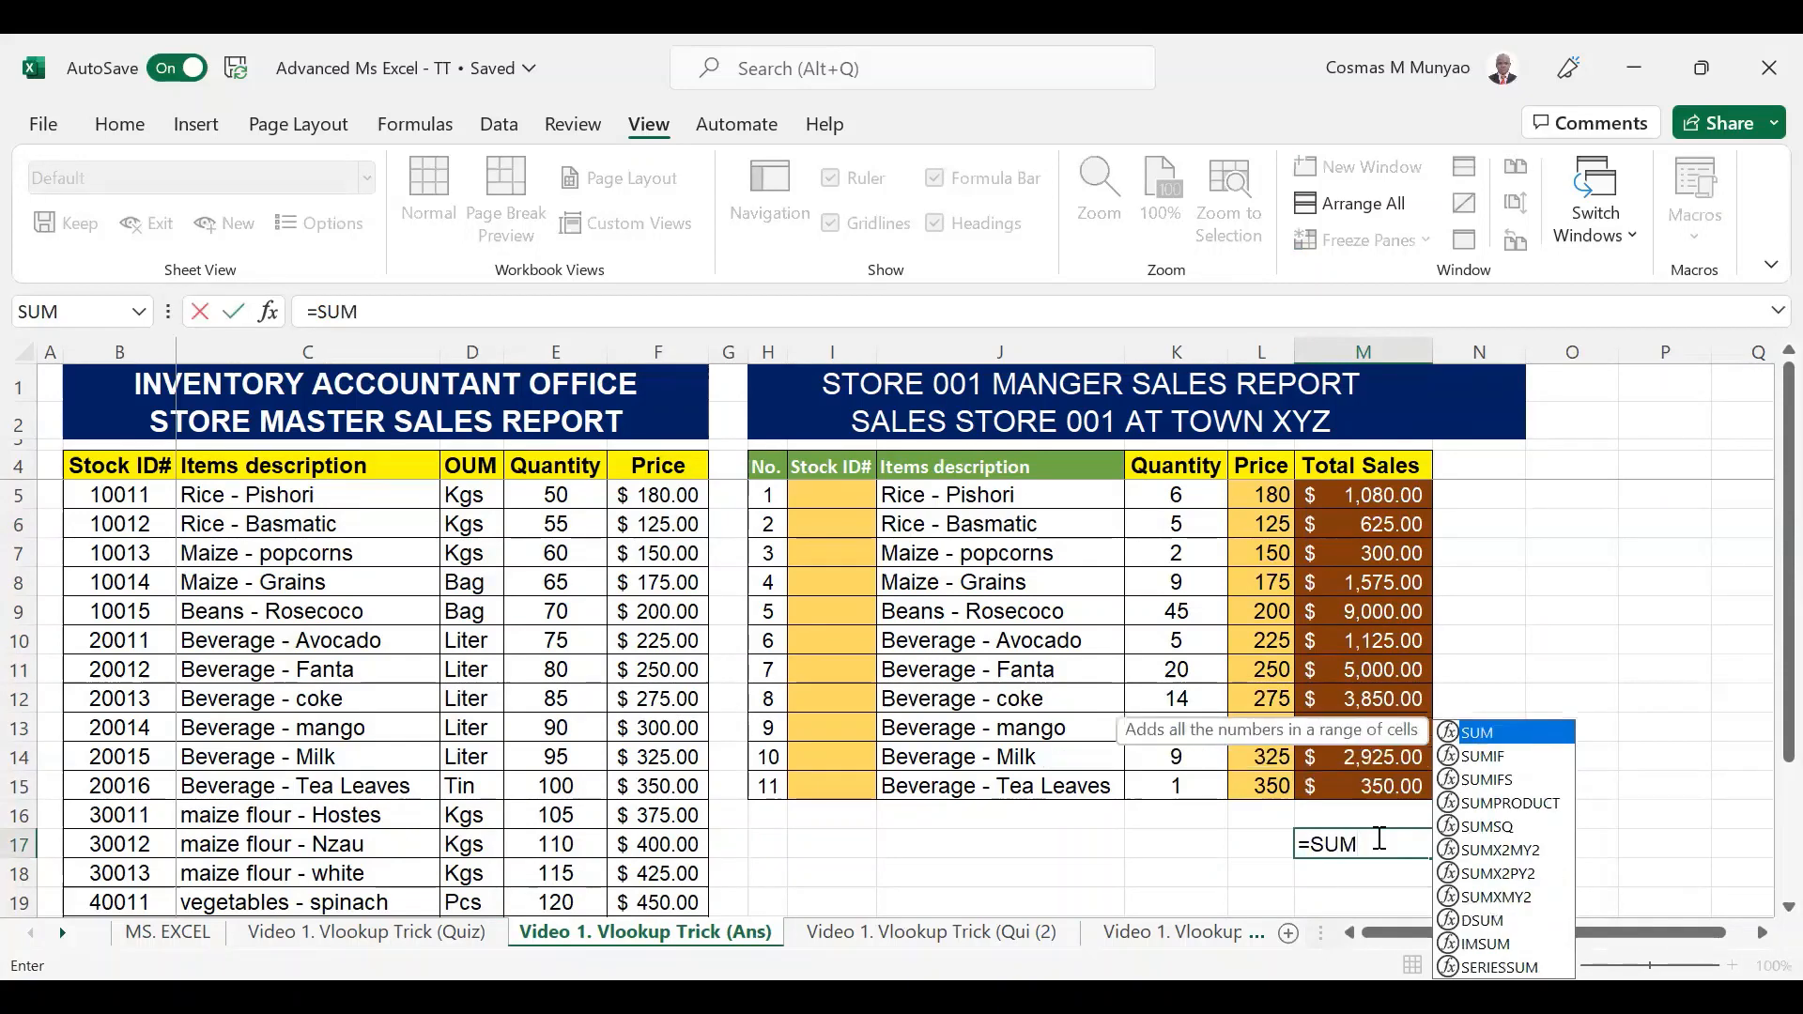
pyautogui.write('(')
pyautogui.press('Up')
pyautogui.hotkey('shift', 'Up')
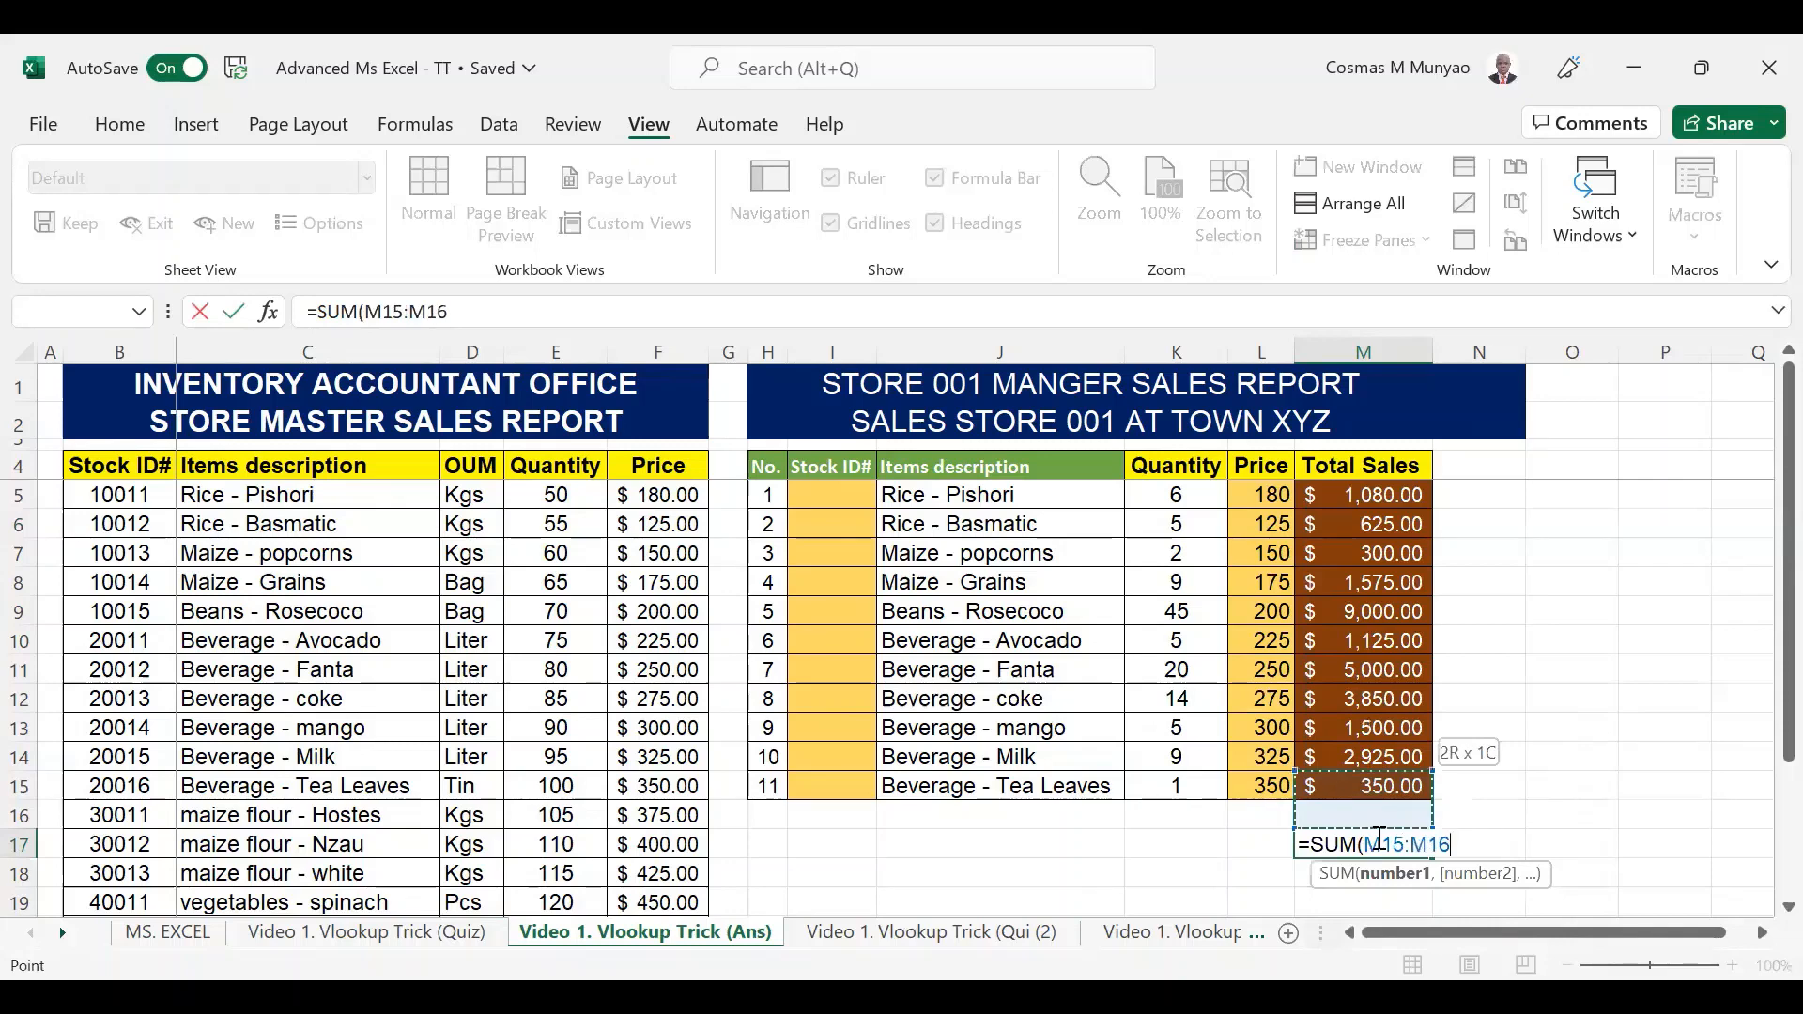
pyautogui.moveTo(1367, 497); pyautogui.dragTo(1367, 540)
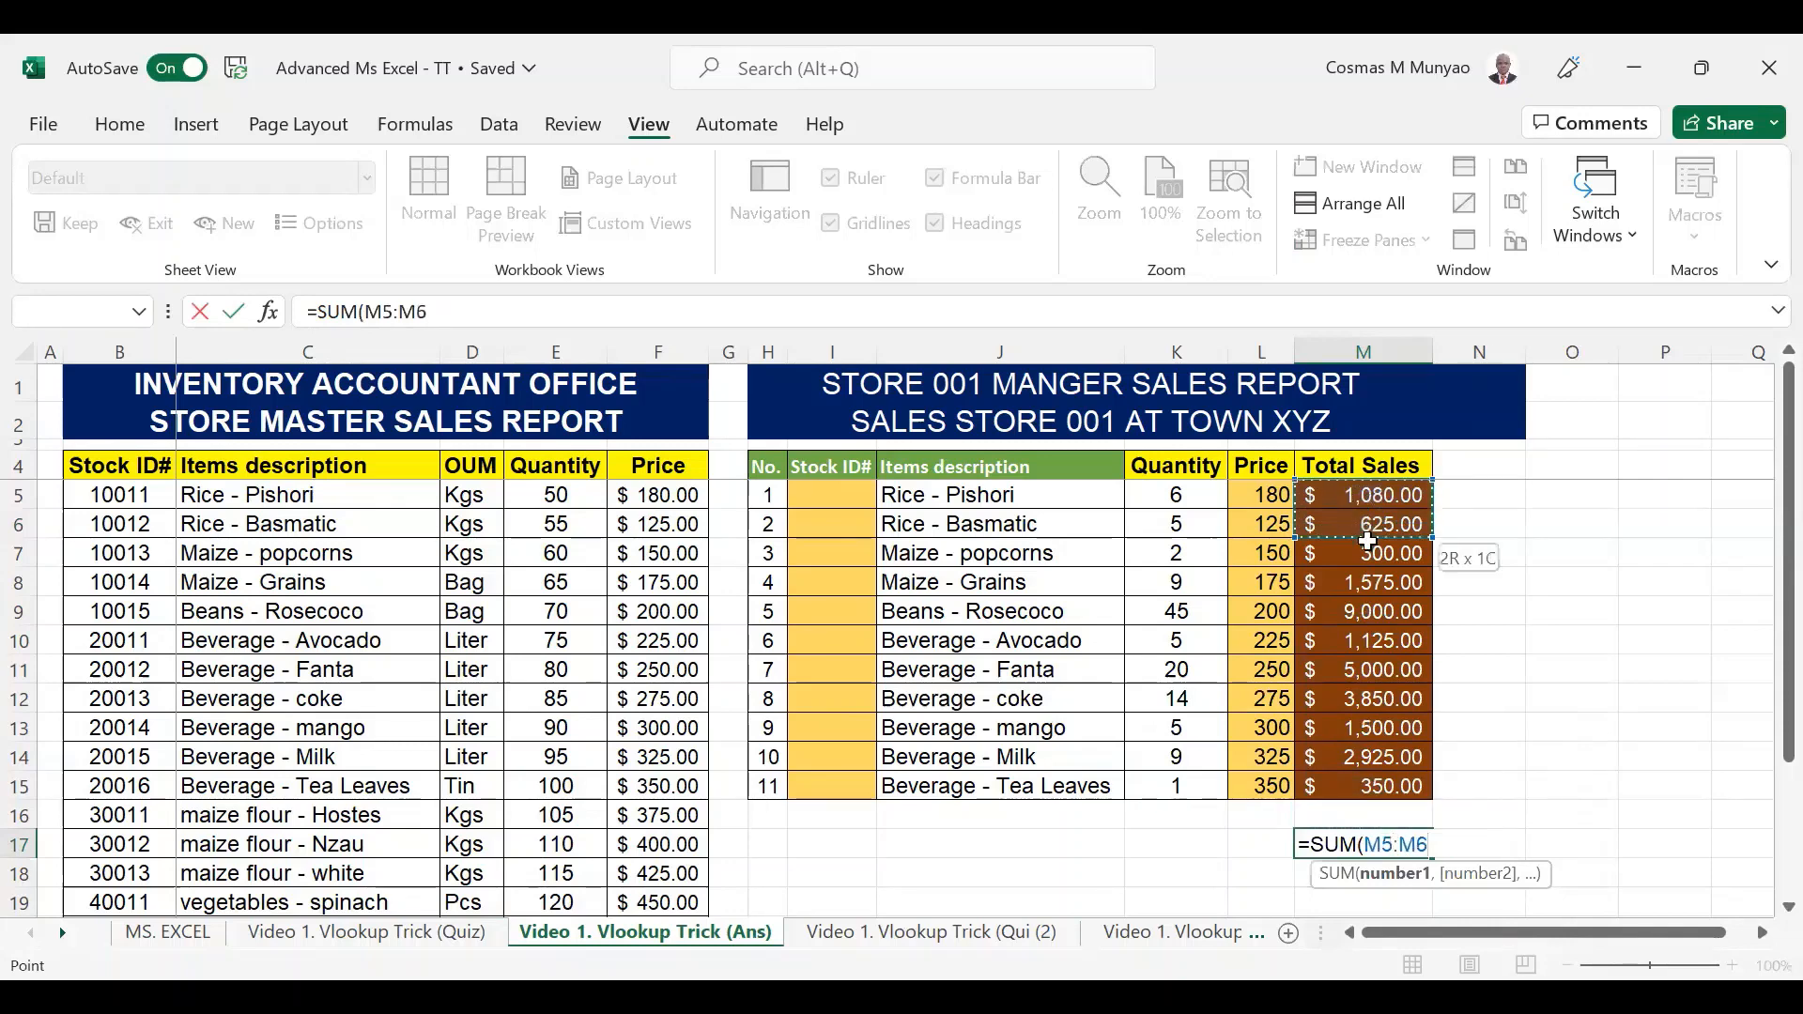
pyautogui.moveTo(1350, 768); pyautogui.dragTo(1352, 787)
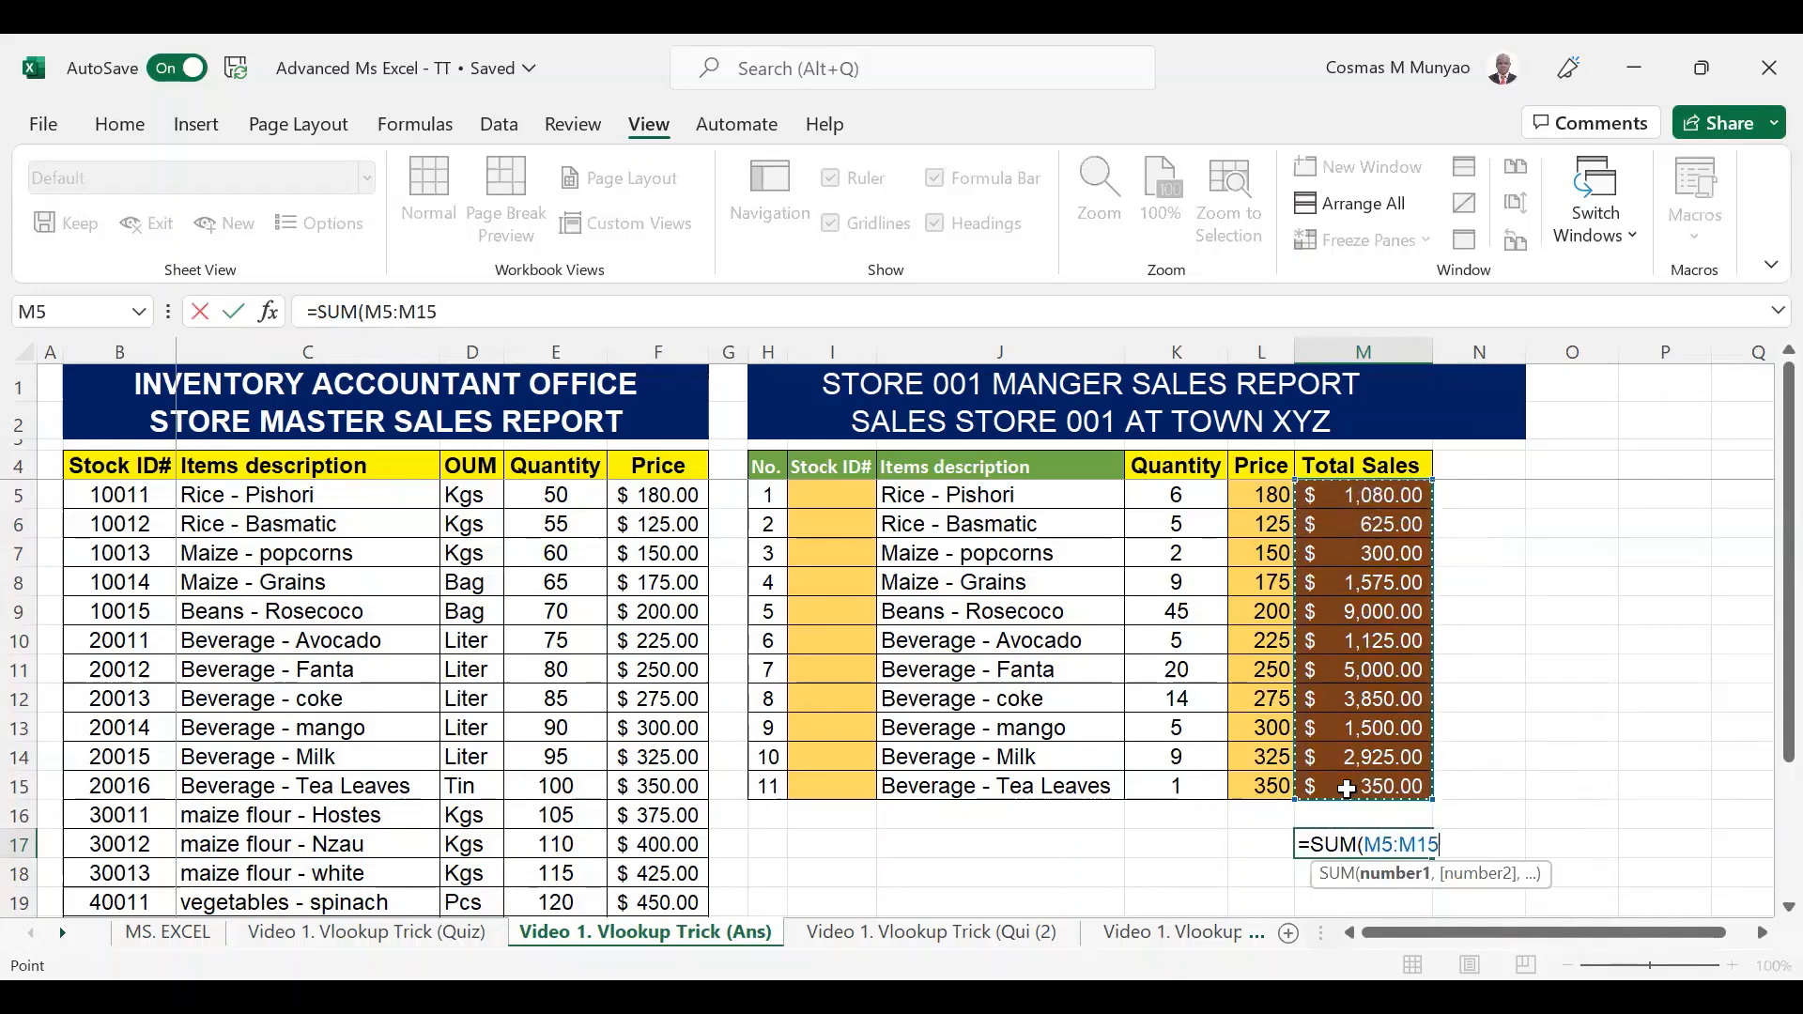
pyautogui.press('Return')
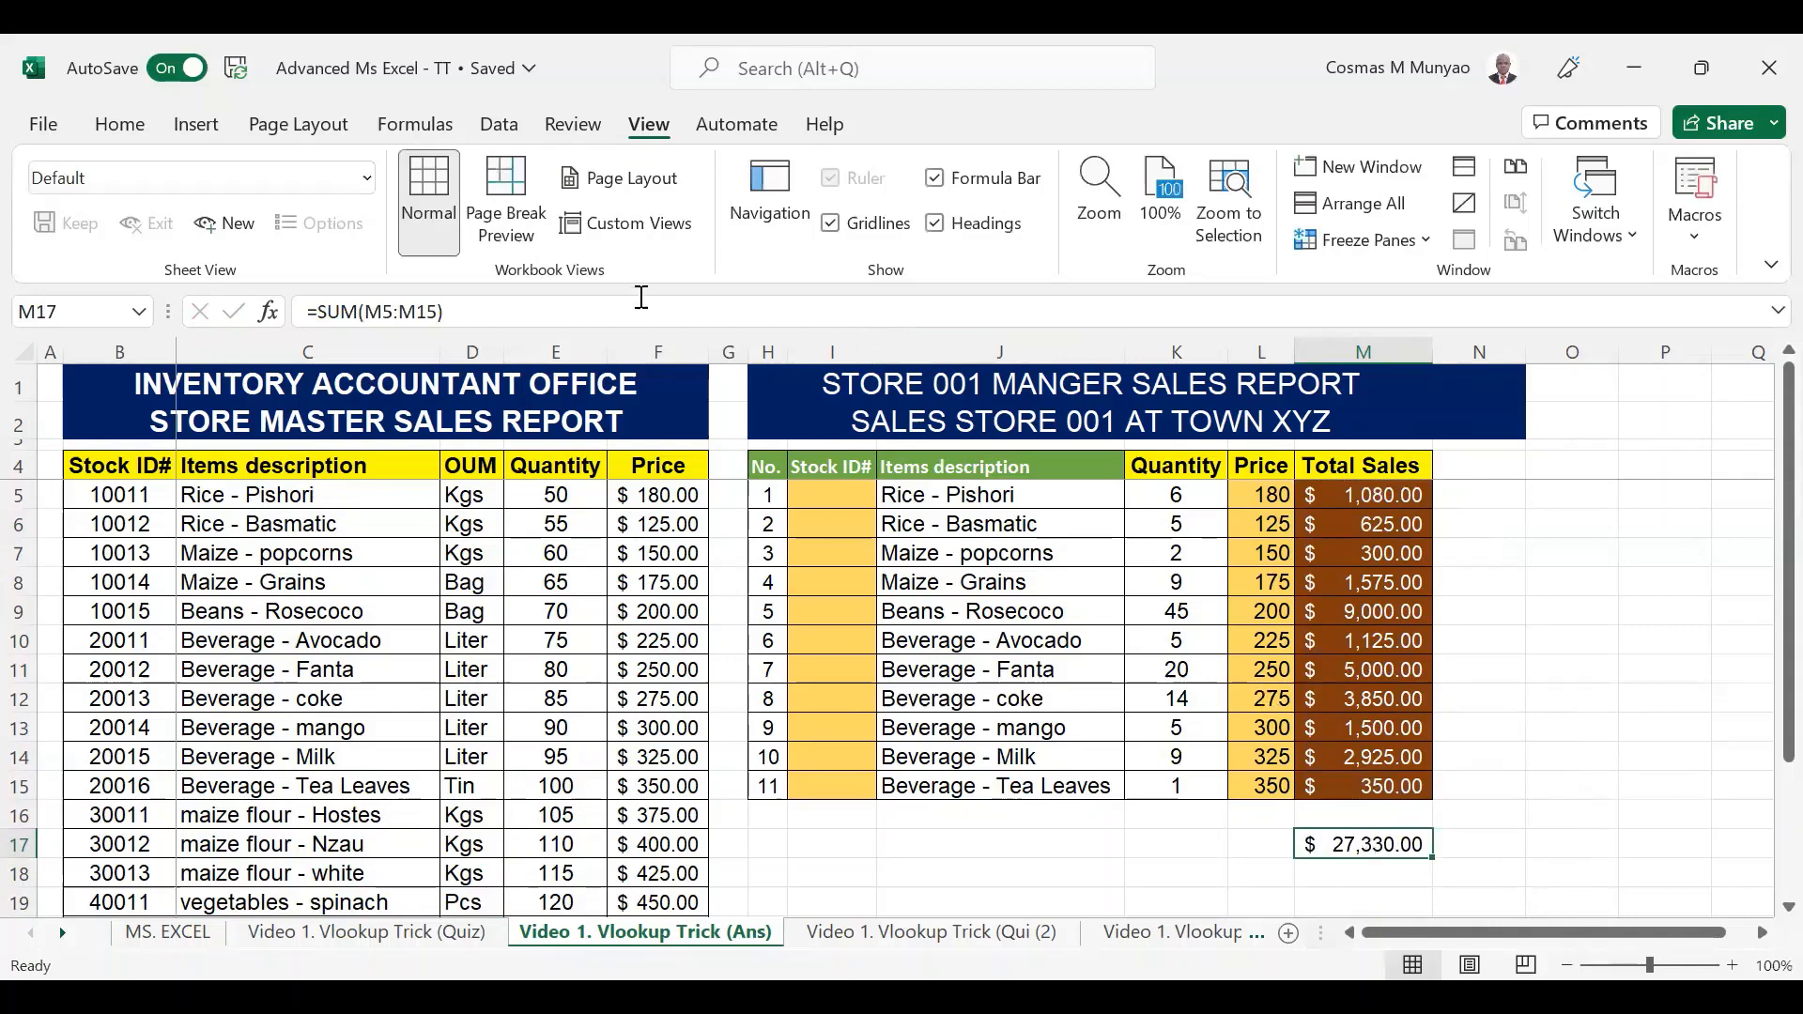
# Add up the store's Quantity column in K17 with a SUM of K5:K15.
pyautogui.click(1259, 835)
pyautogui.click(1181, 841)
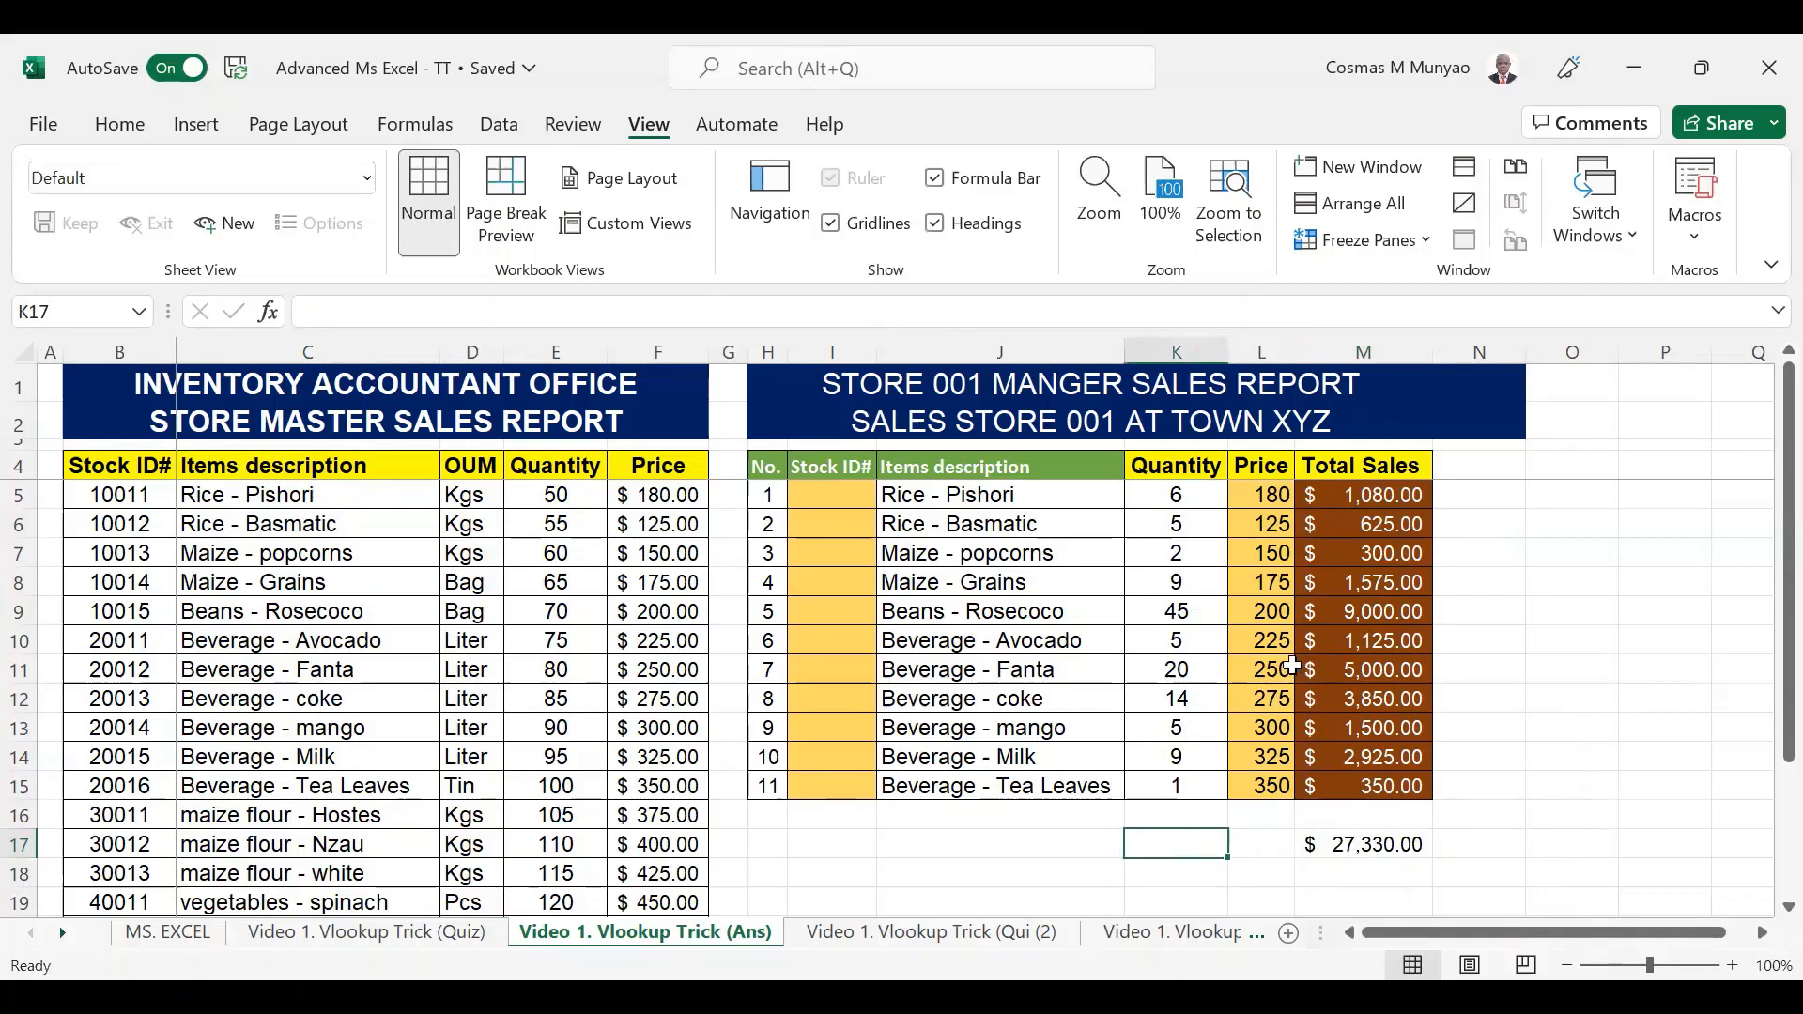
pyautogui.write('=')
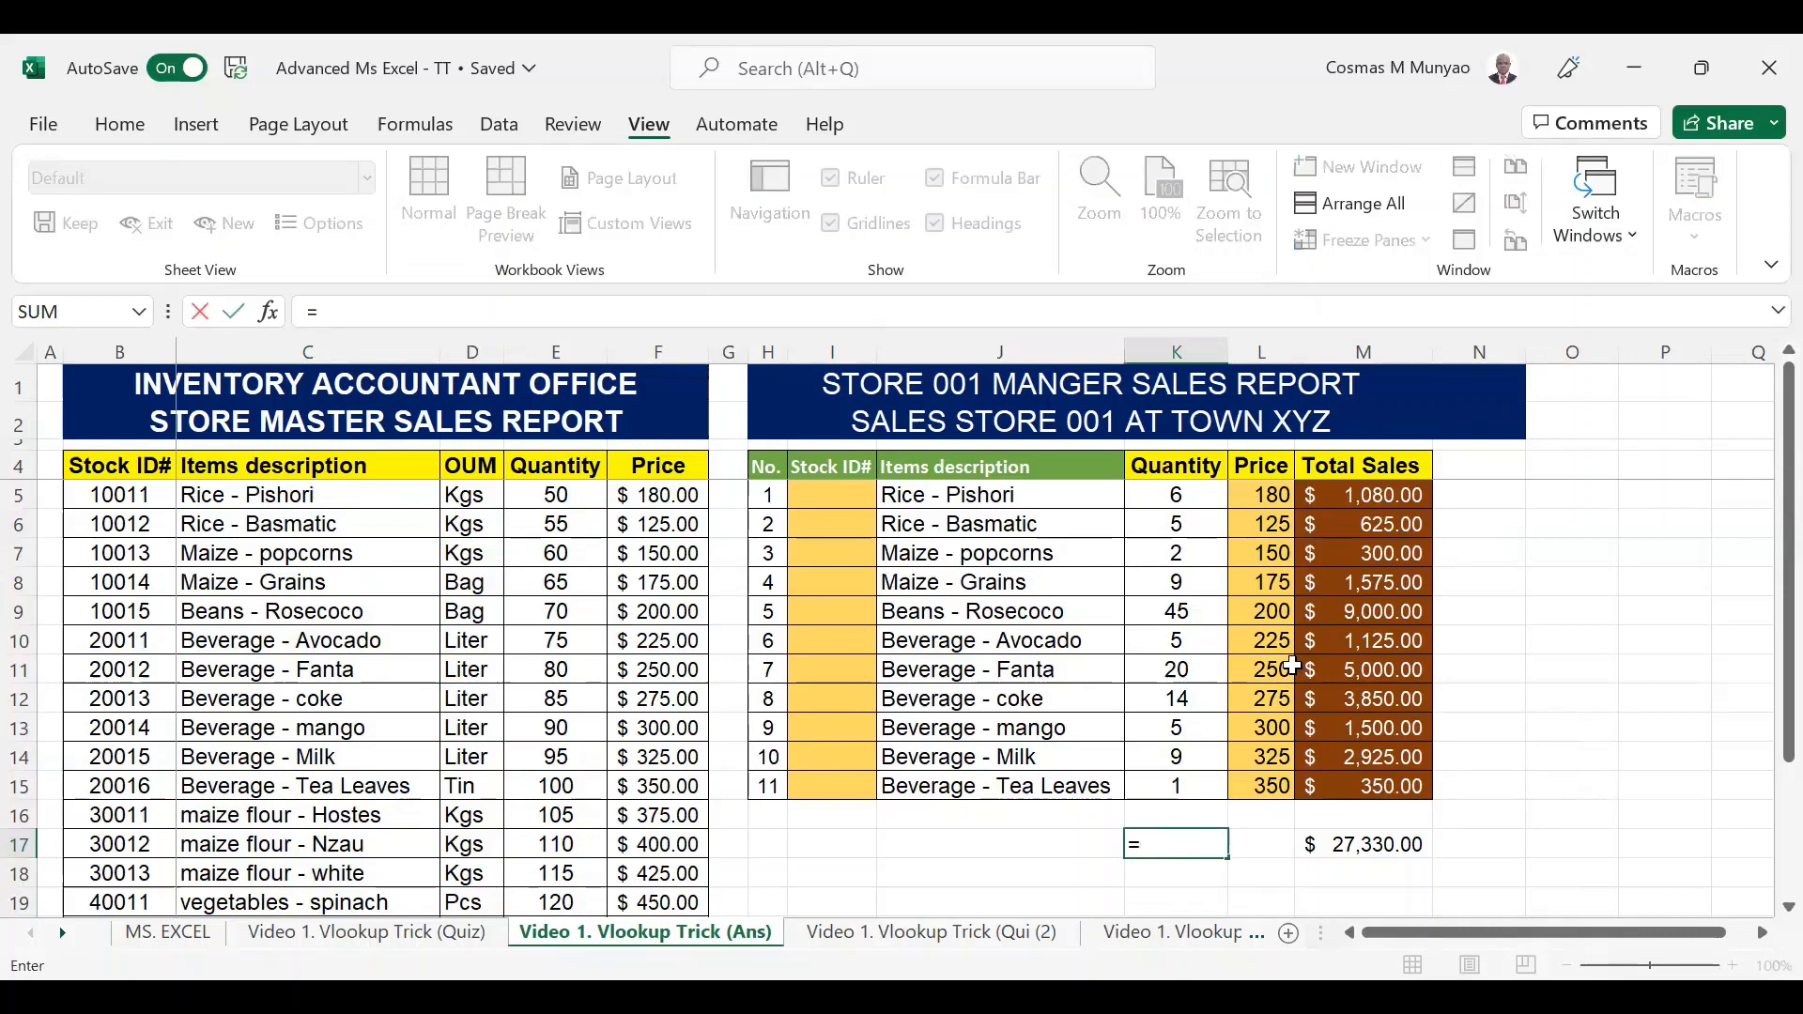
pyautogui.write('SUM(')
pyautogui.click(1202, 495)
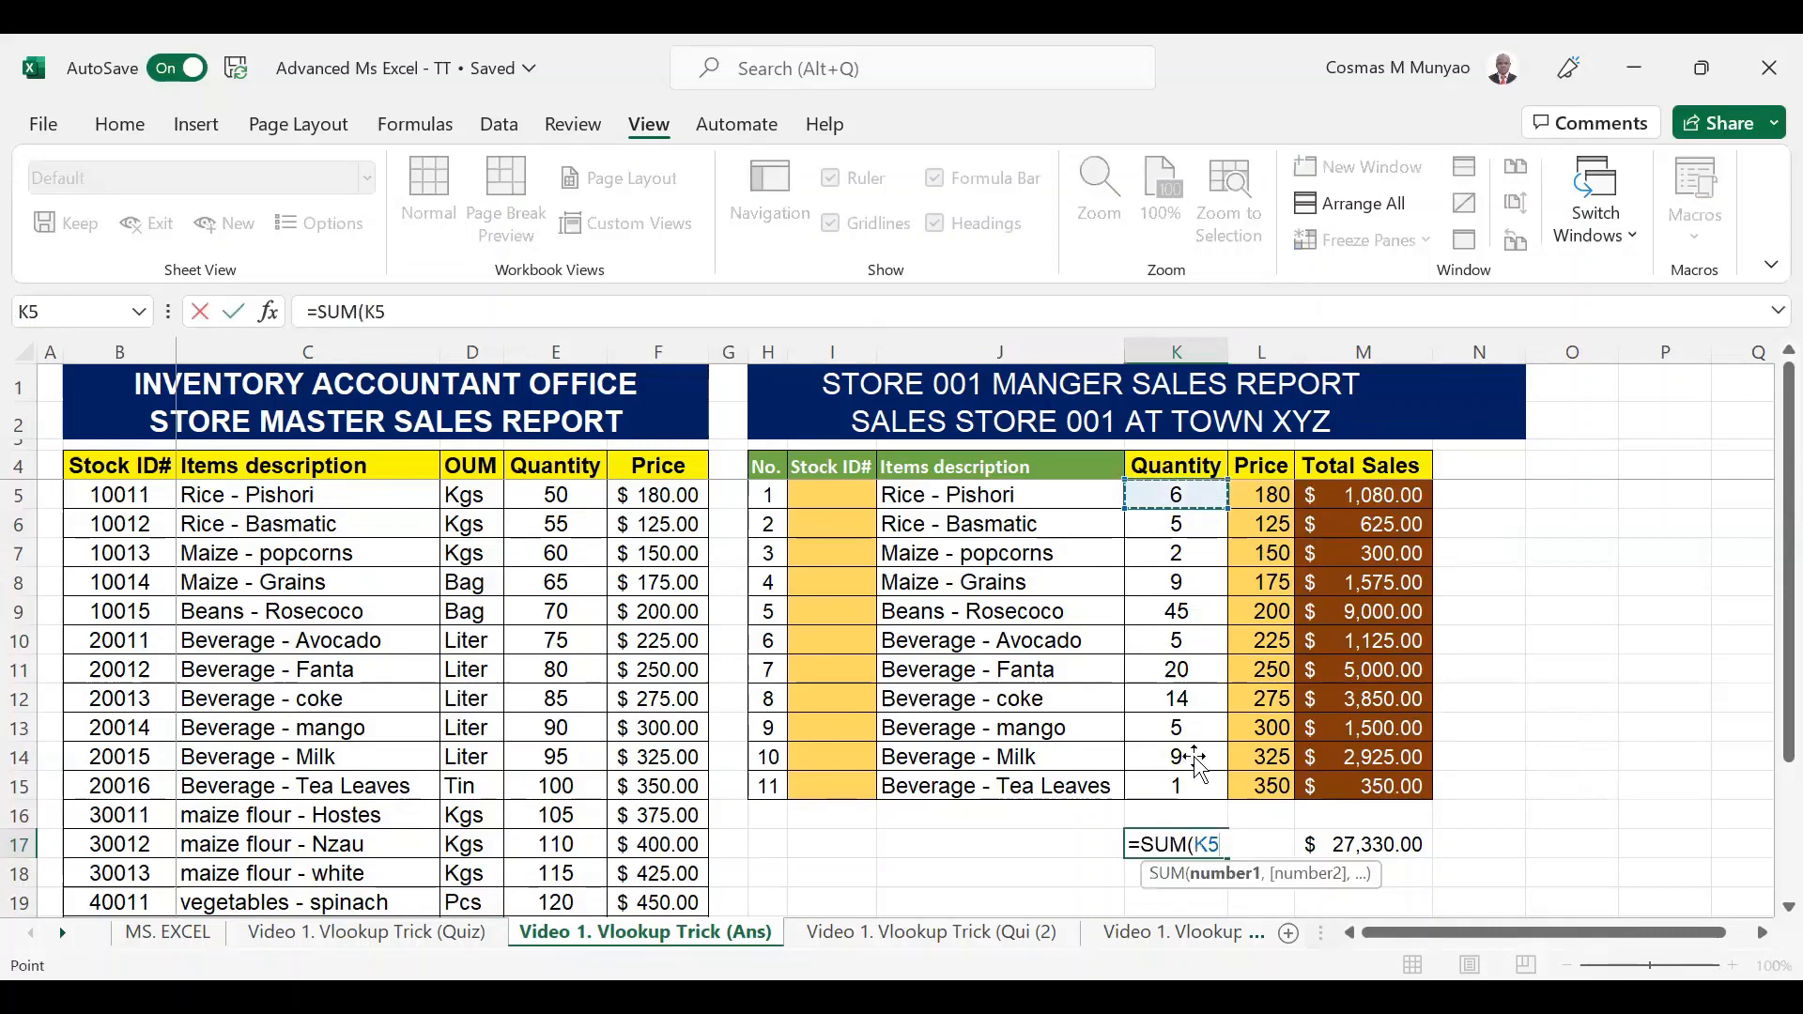
pyautogui.moveTo(1199, 789); pyautogui.dragTo(1198, 786)
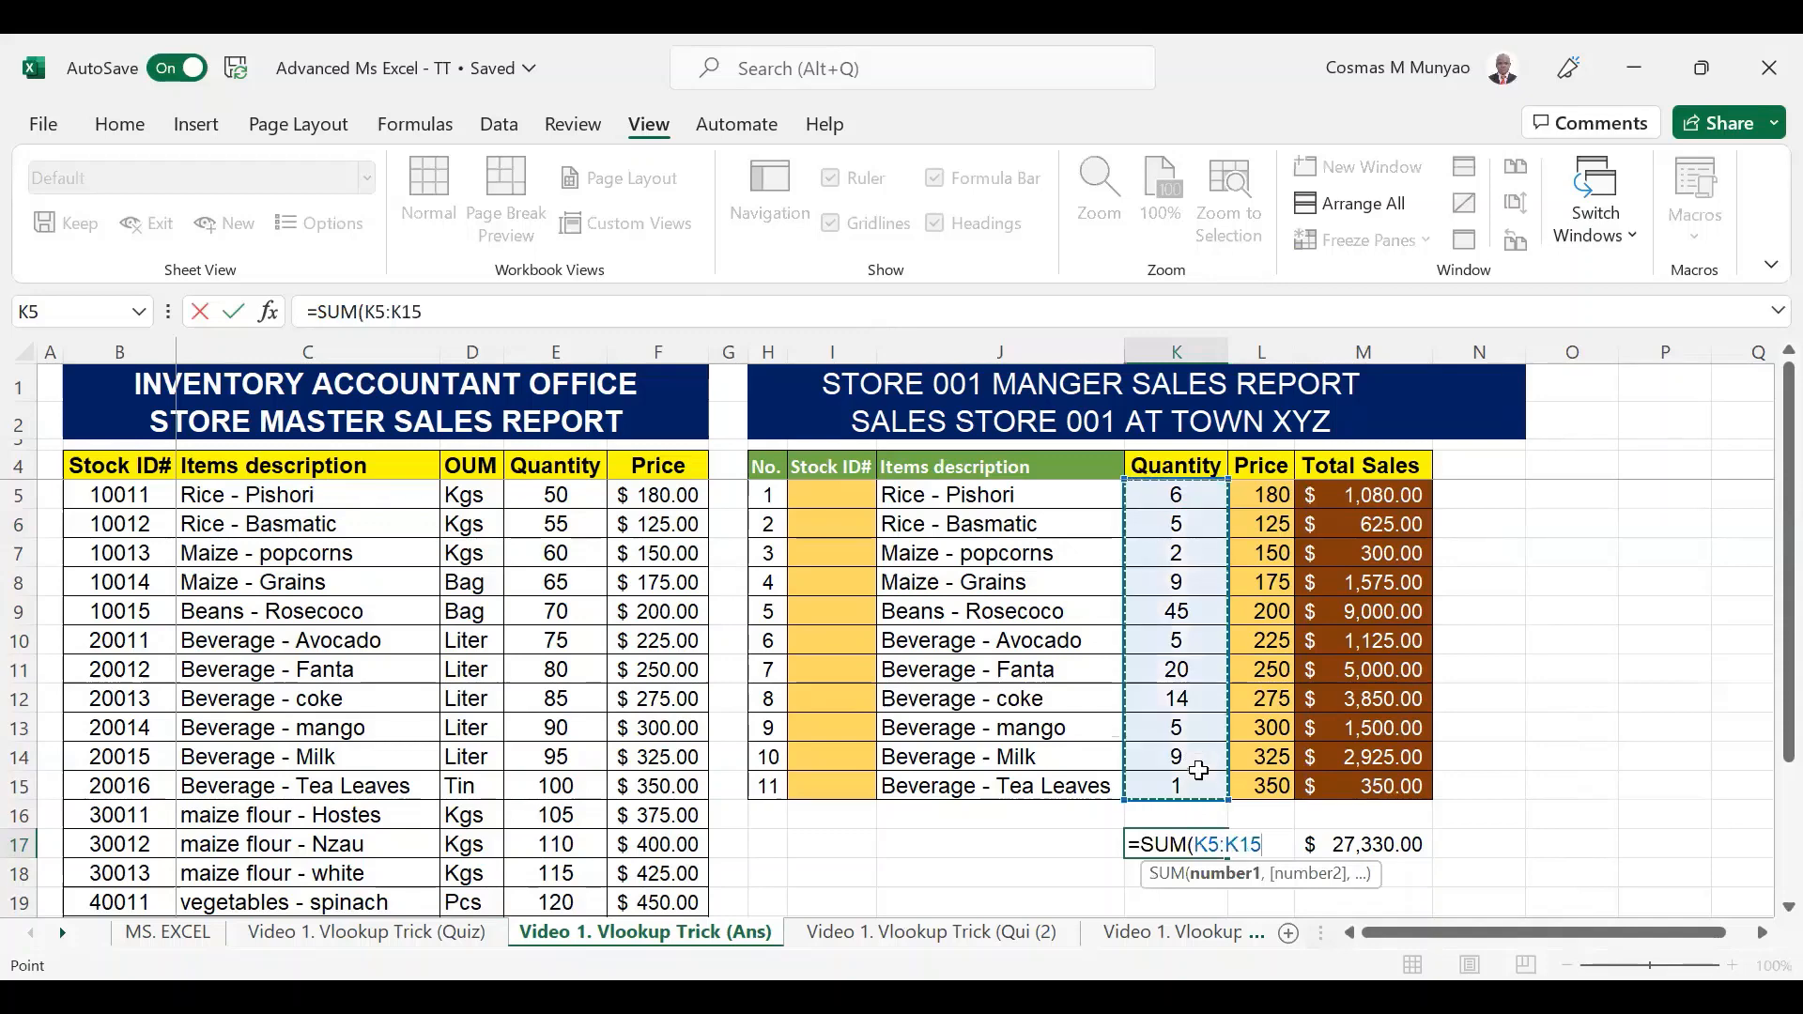
pyautogui.press('Tab')
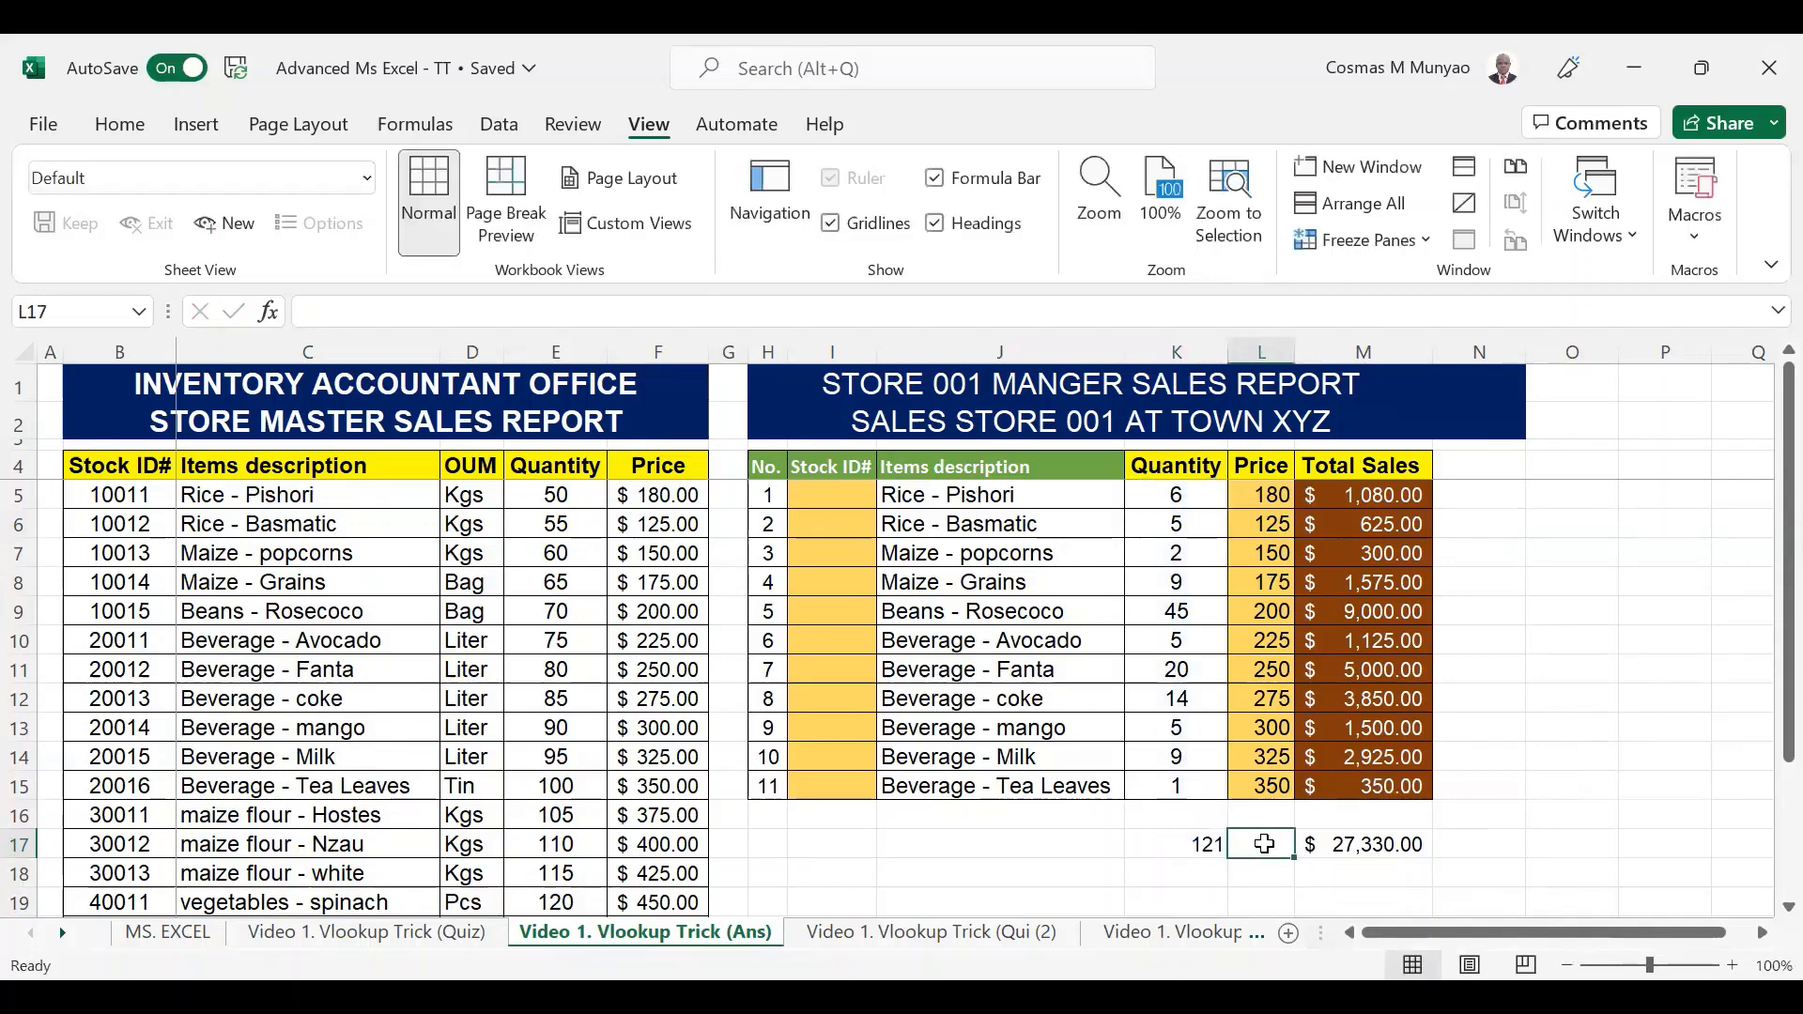
pyautogui.doubleClick(1206, 846)
# Apply the Total cell style to the store report's totals row, J17:M17.
pyautogui.moveTo(1361, 844); pyautogui.dragTo(830, 844)
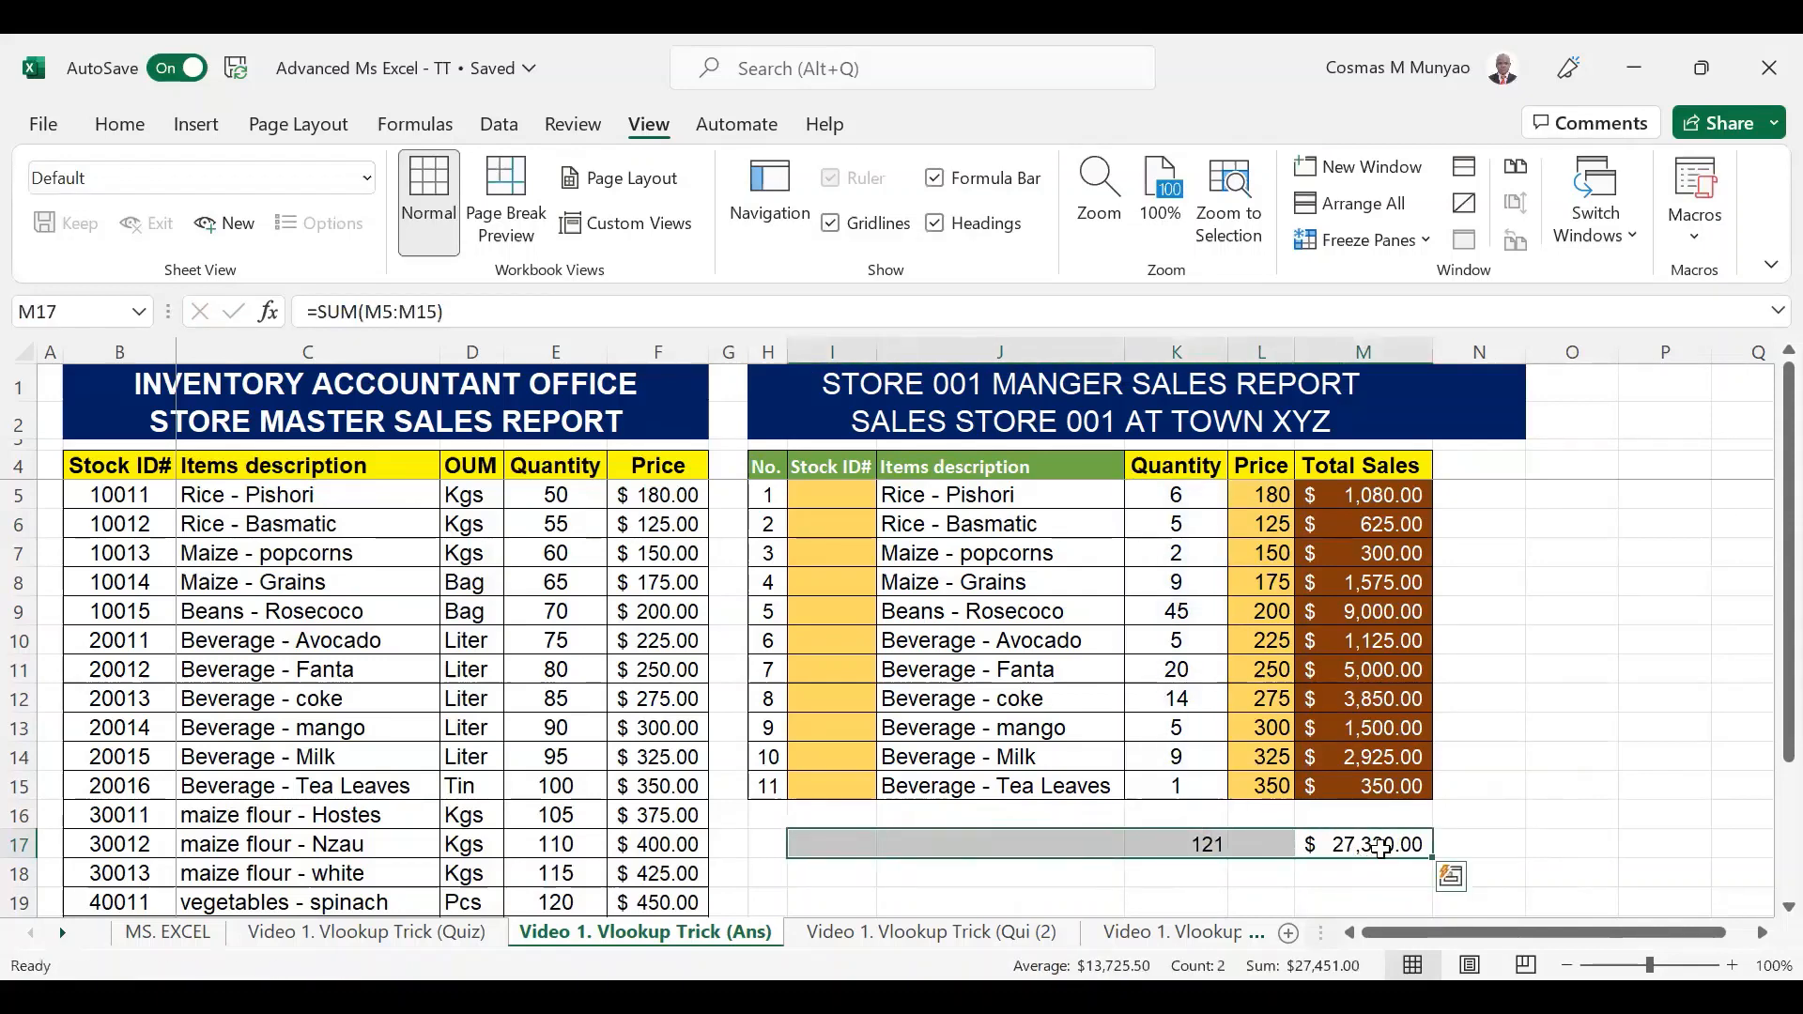
pyautogui.moveTo(1362, 844); pyautogui.dragTo(922, 845)
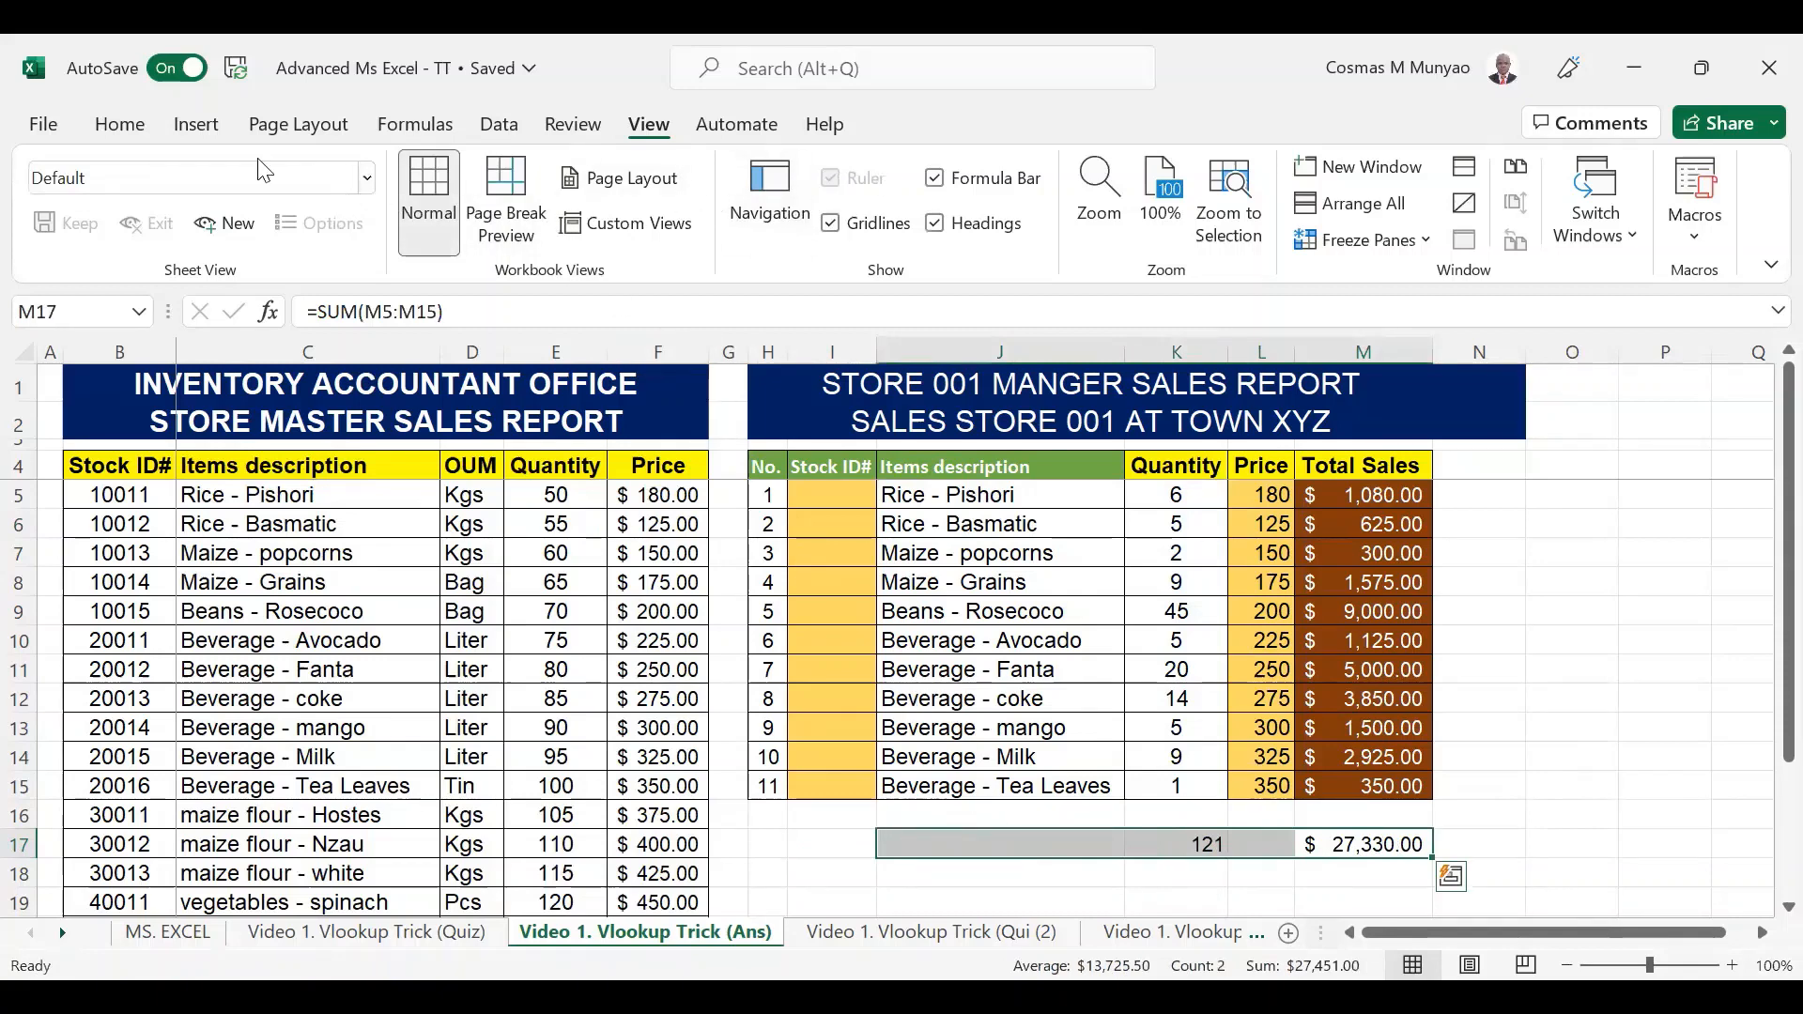
pyautogui.click(501, 127)
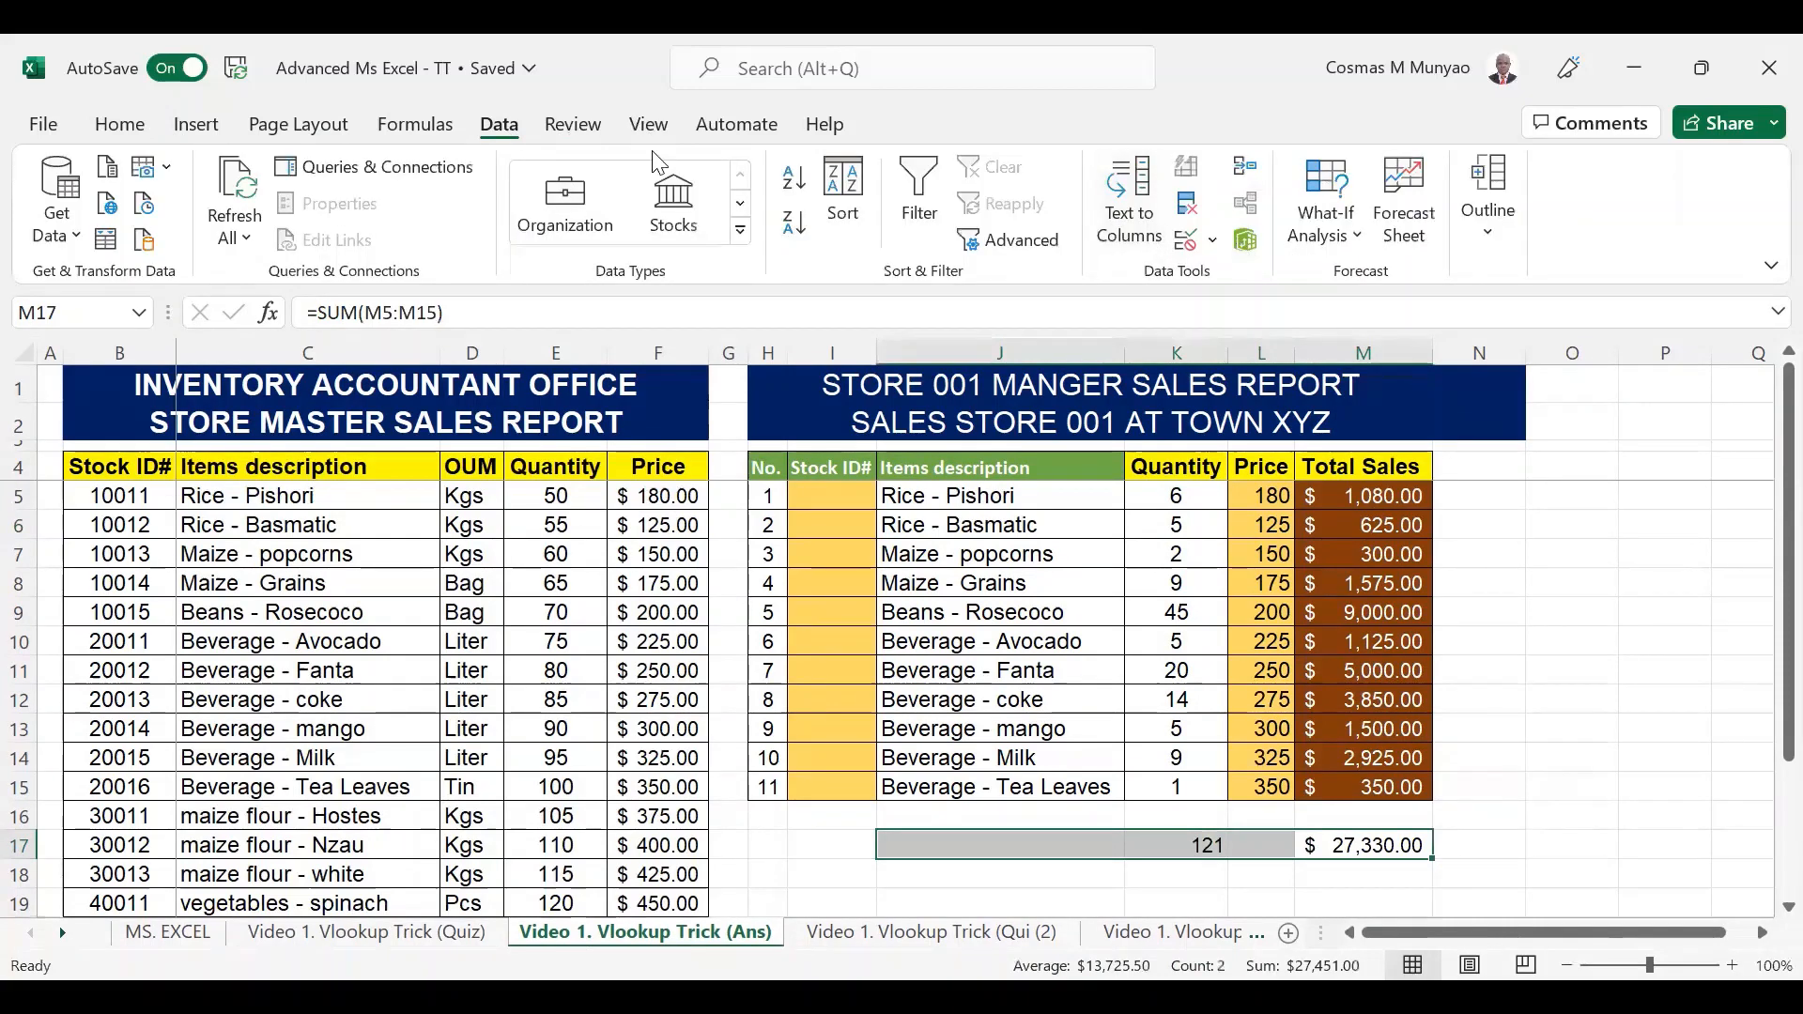
pyautogui.click(210, 124)
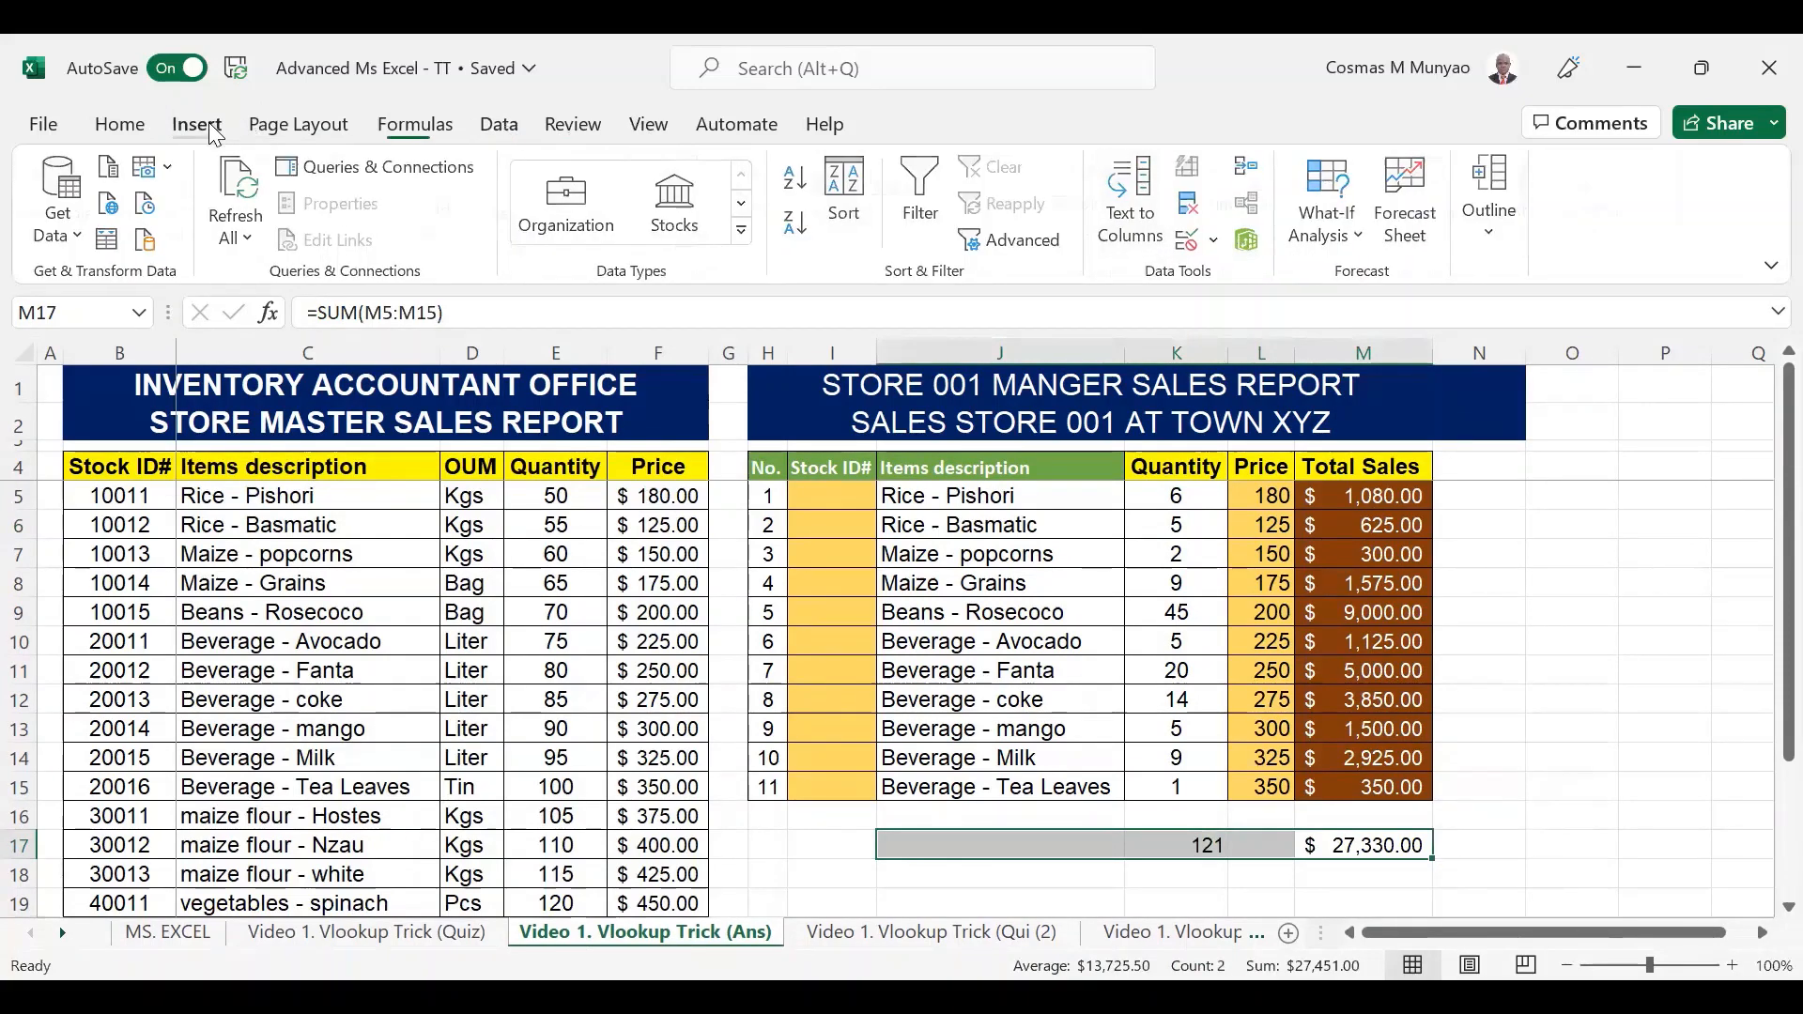
pyautogui.click(122, 123)
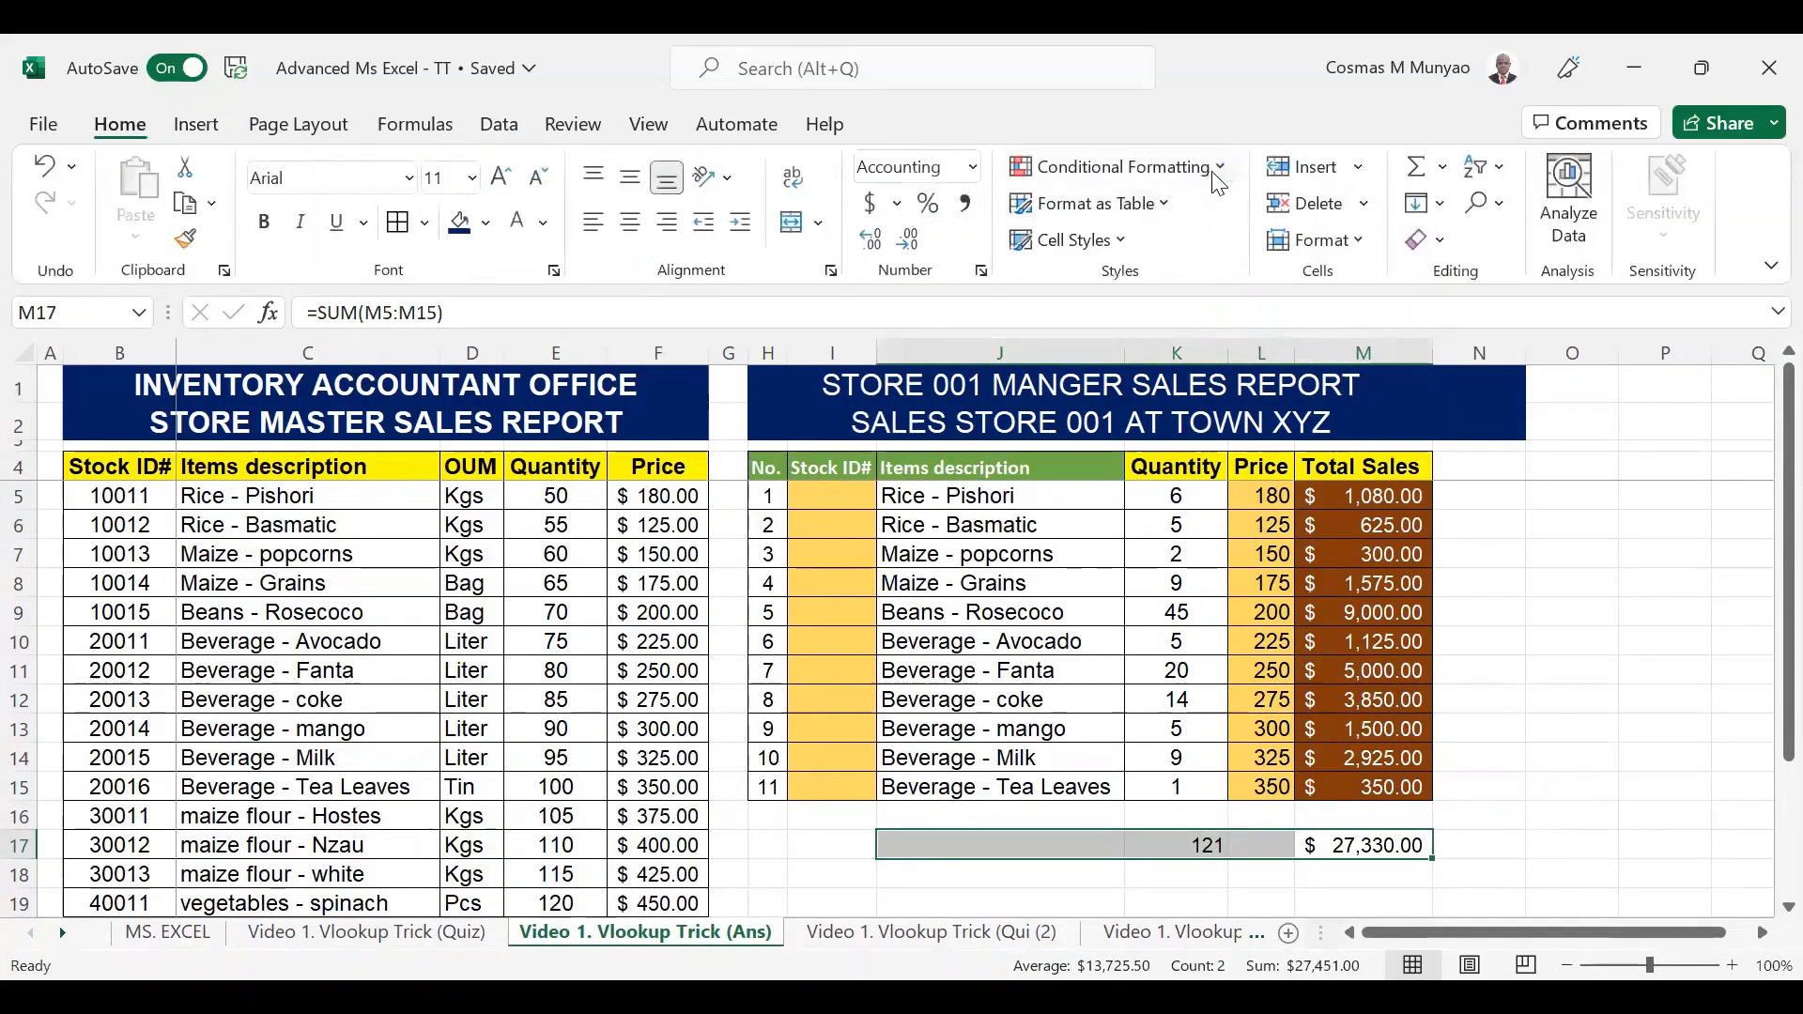
pyautogui.click(1124, 242)
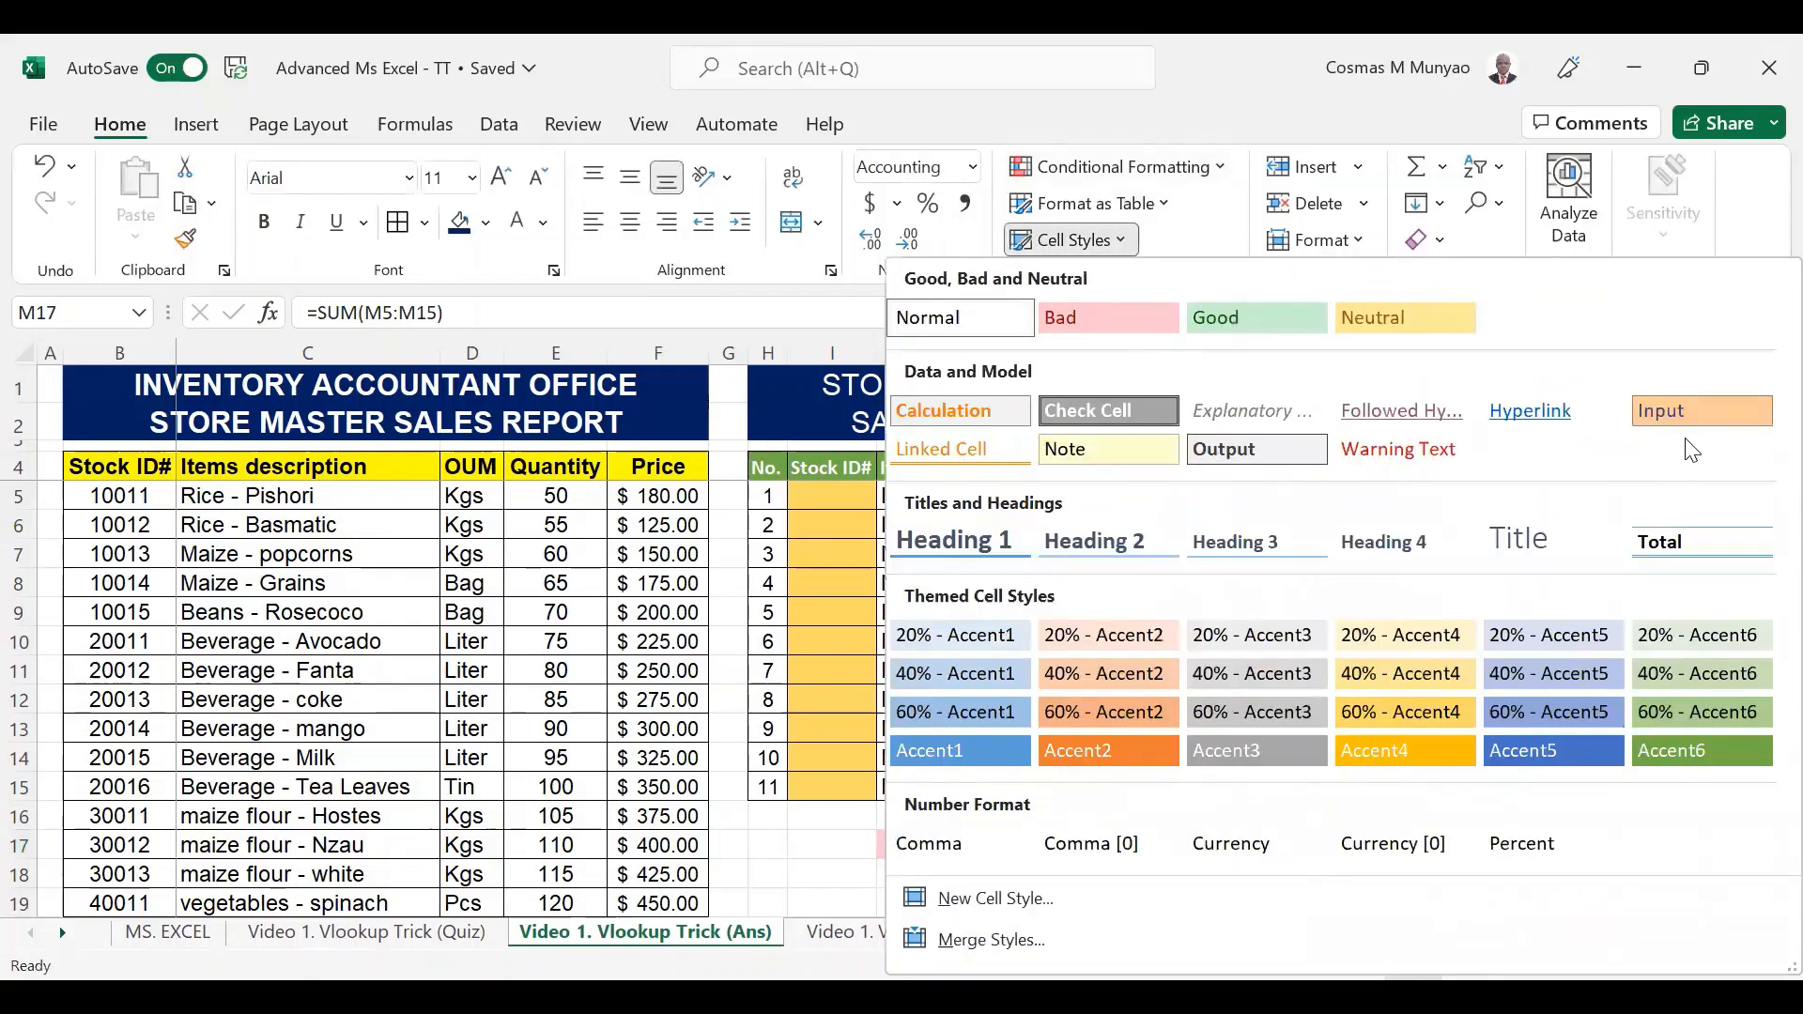
pyautogui.click(1667, 542)
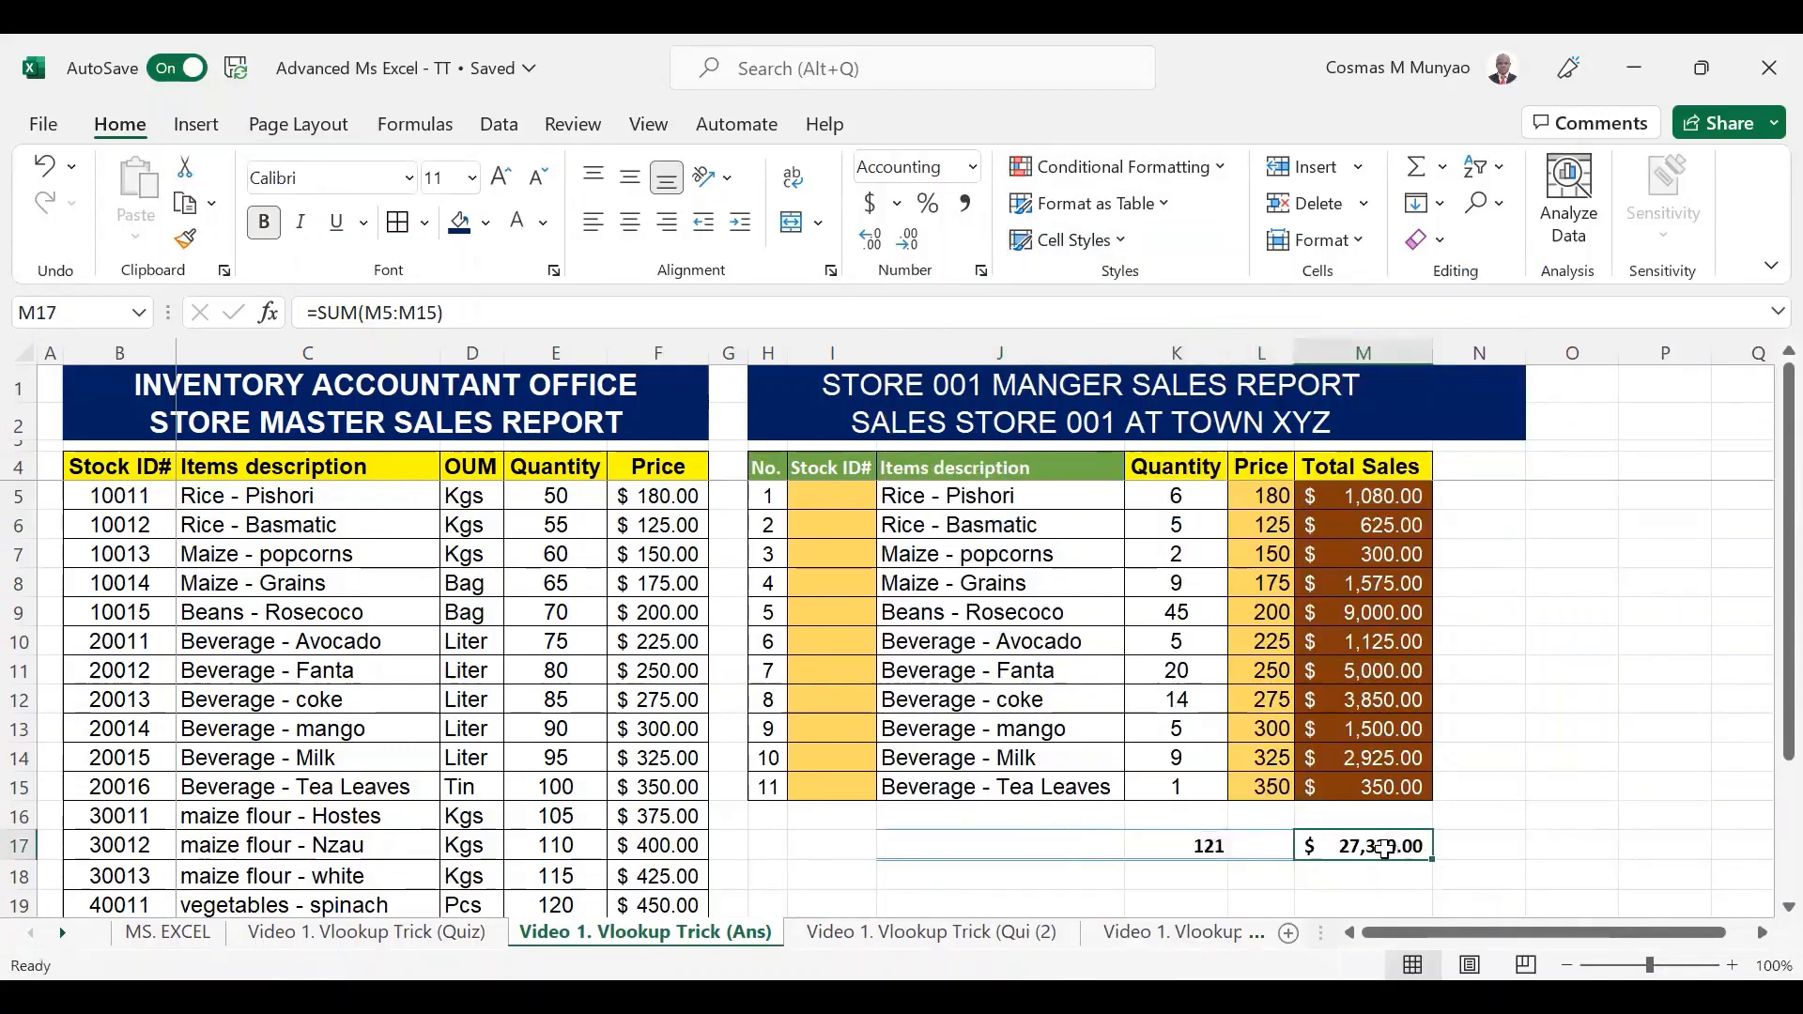
# Fill the totals row J17:M17 with the standard Orange colour.
pyautogui.moveTo(1005, 845); pyautogui.dragTo(1389, 845)
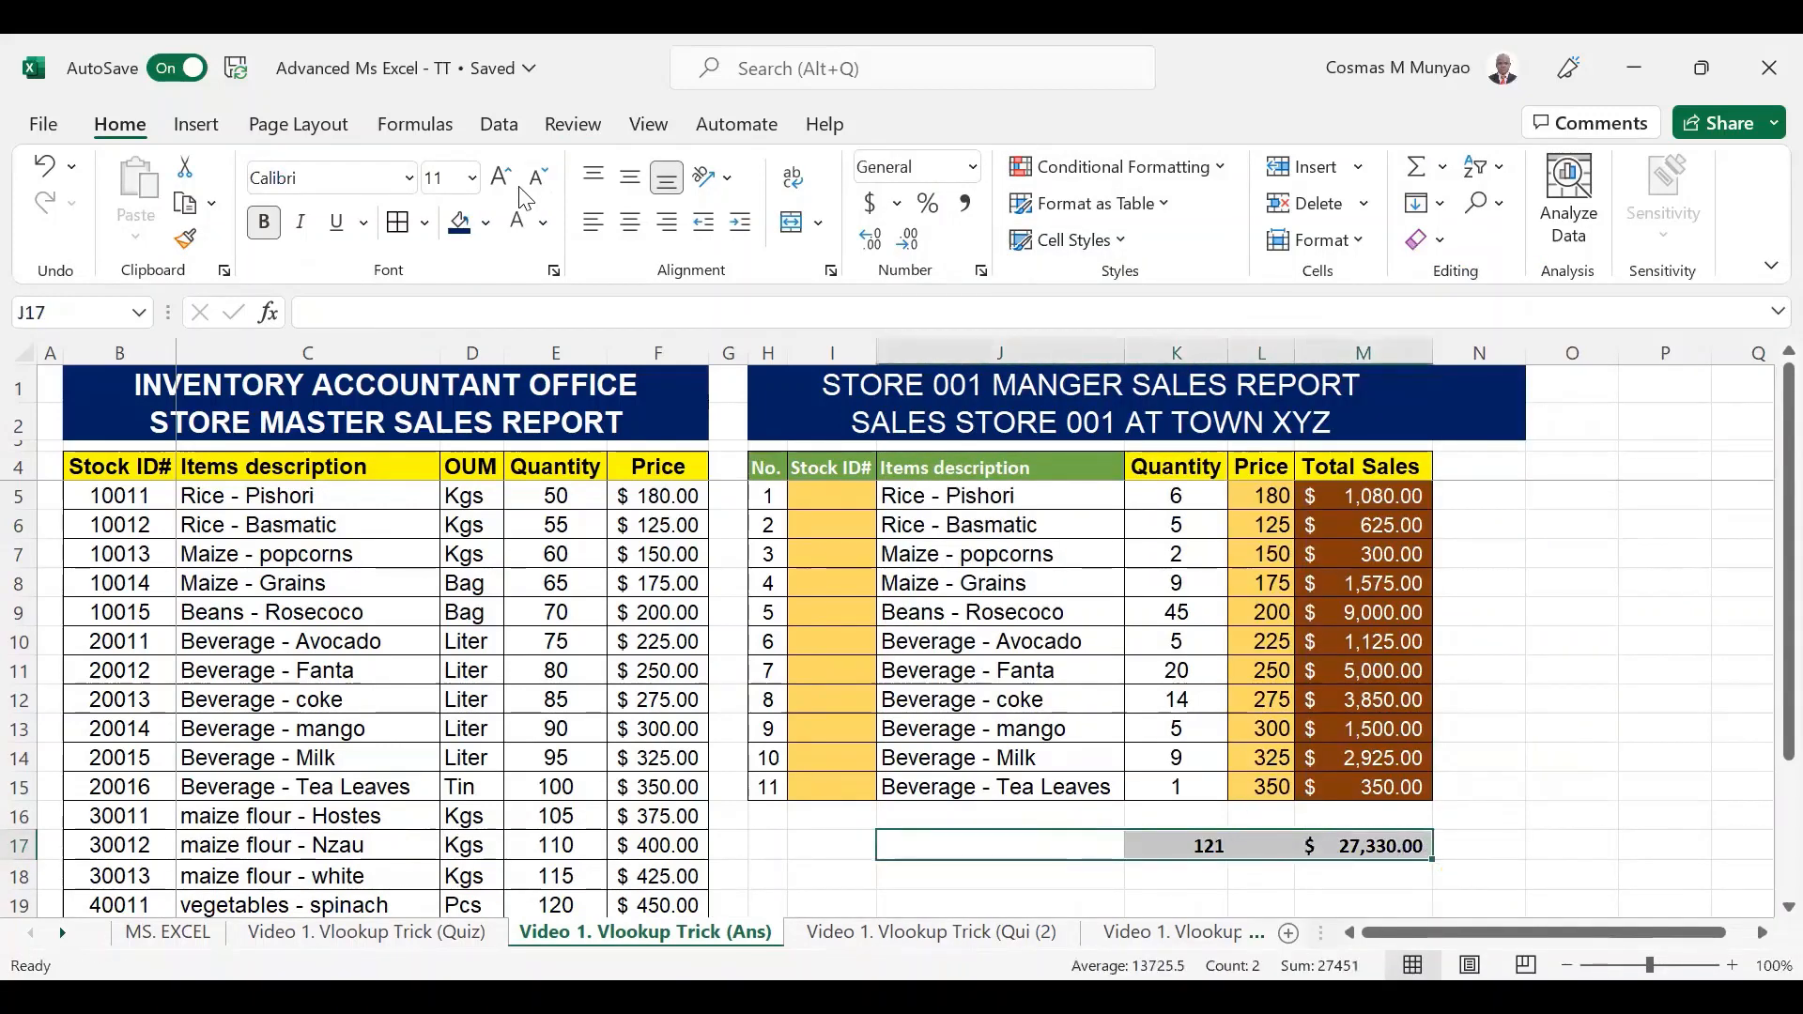
pyautogui.click(487, 224)
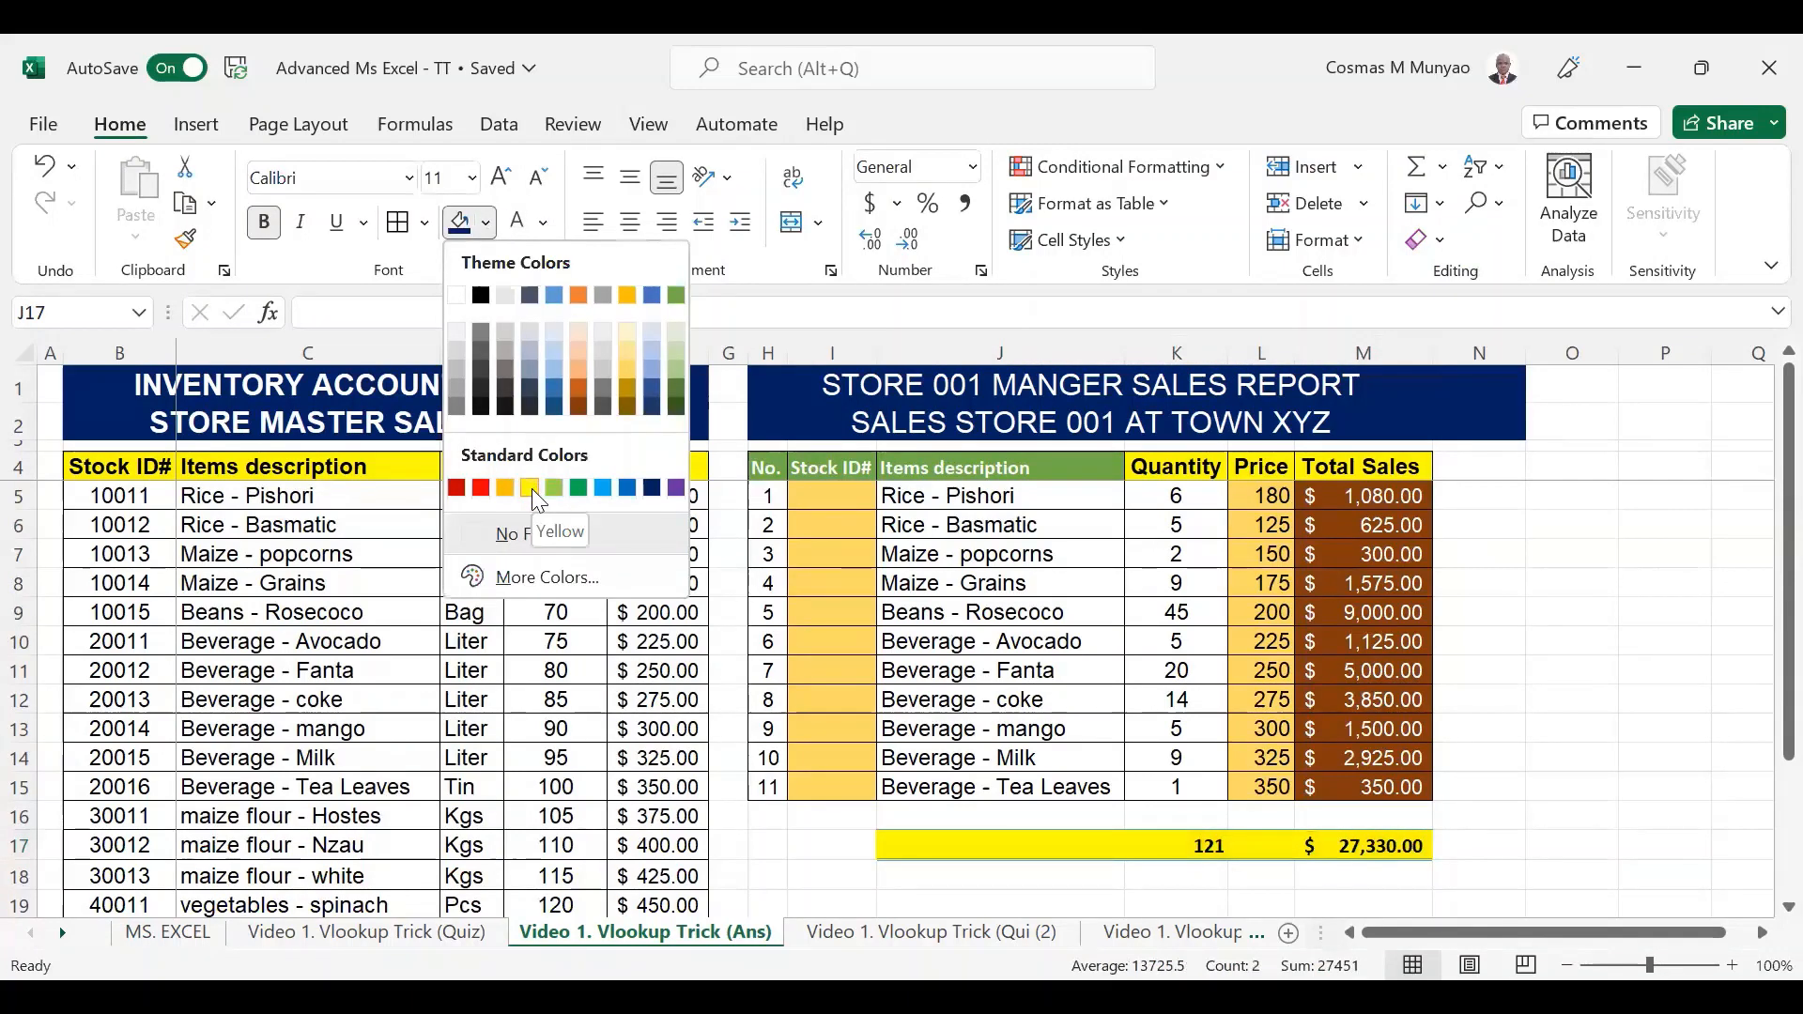
pyautogui.click(505, 489)
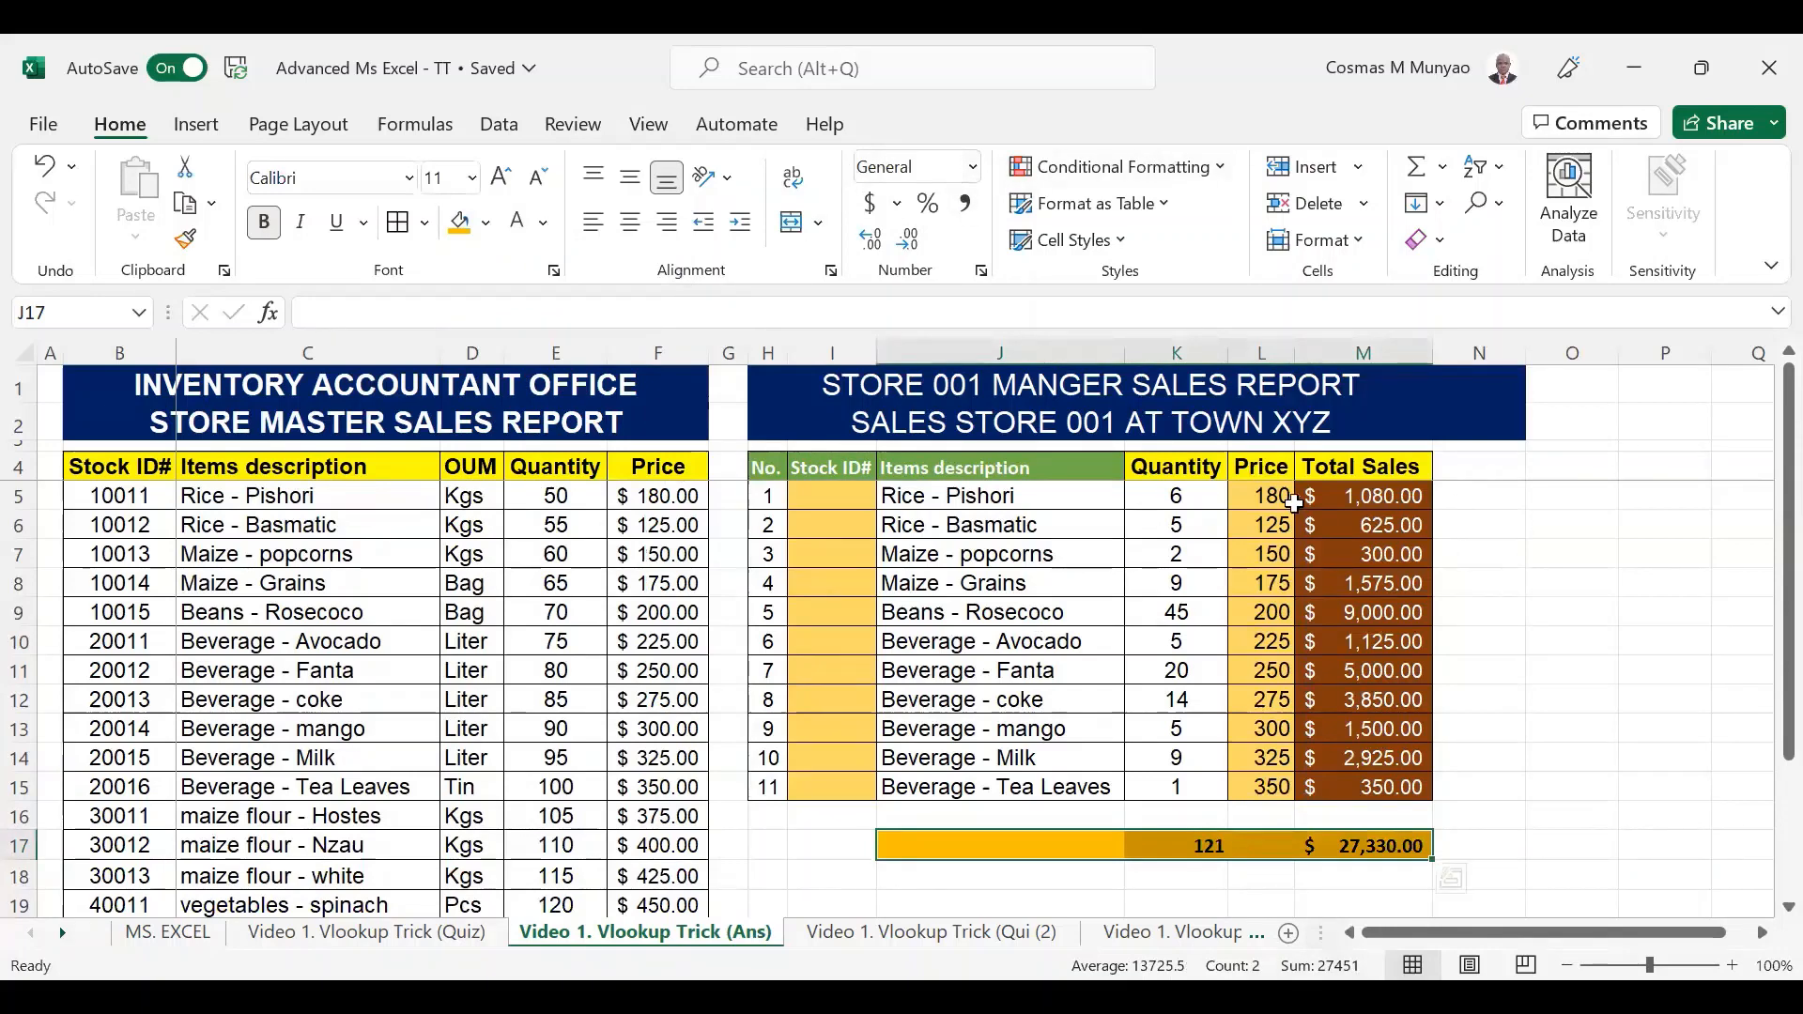
pyautogui.moveTo(1055, 406); pyautogui.dragTo(766, 396)
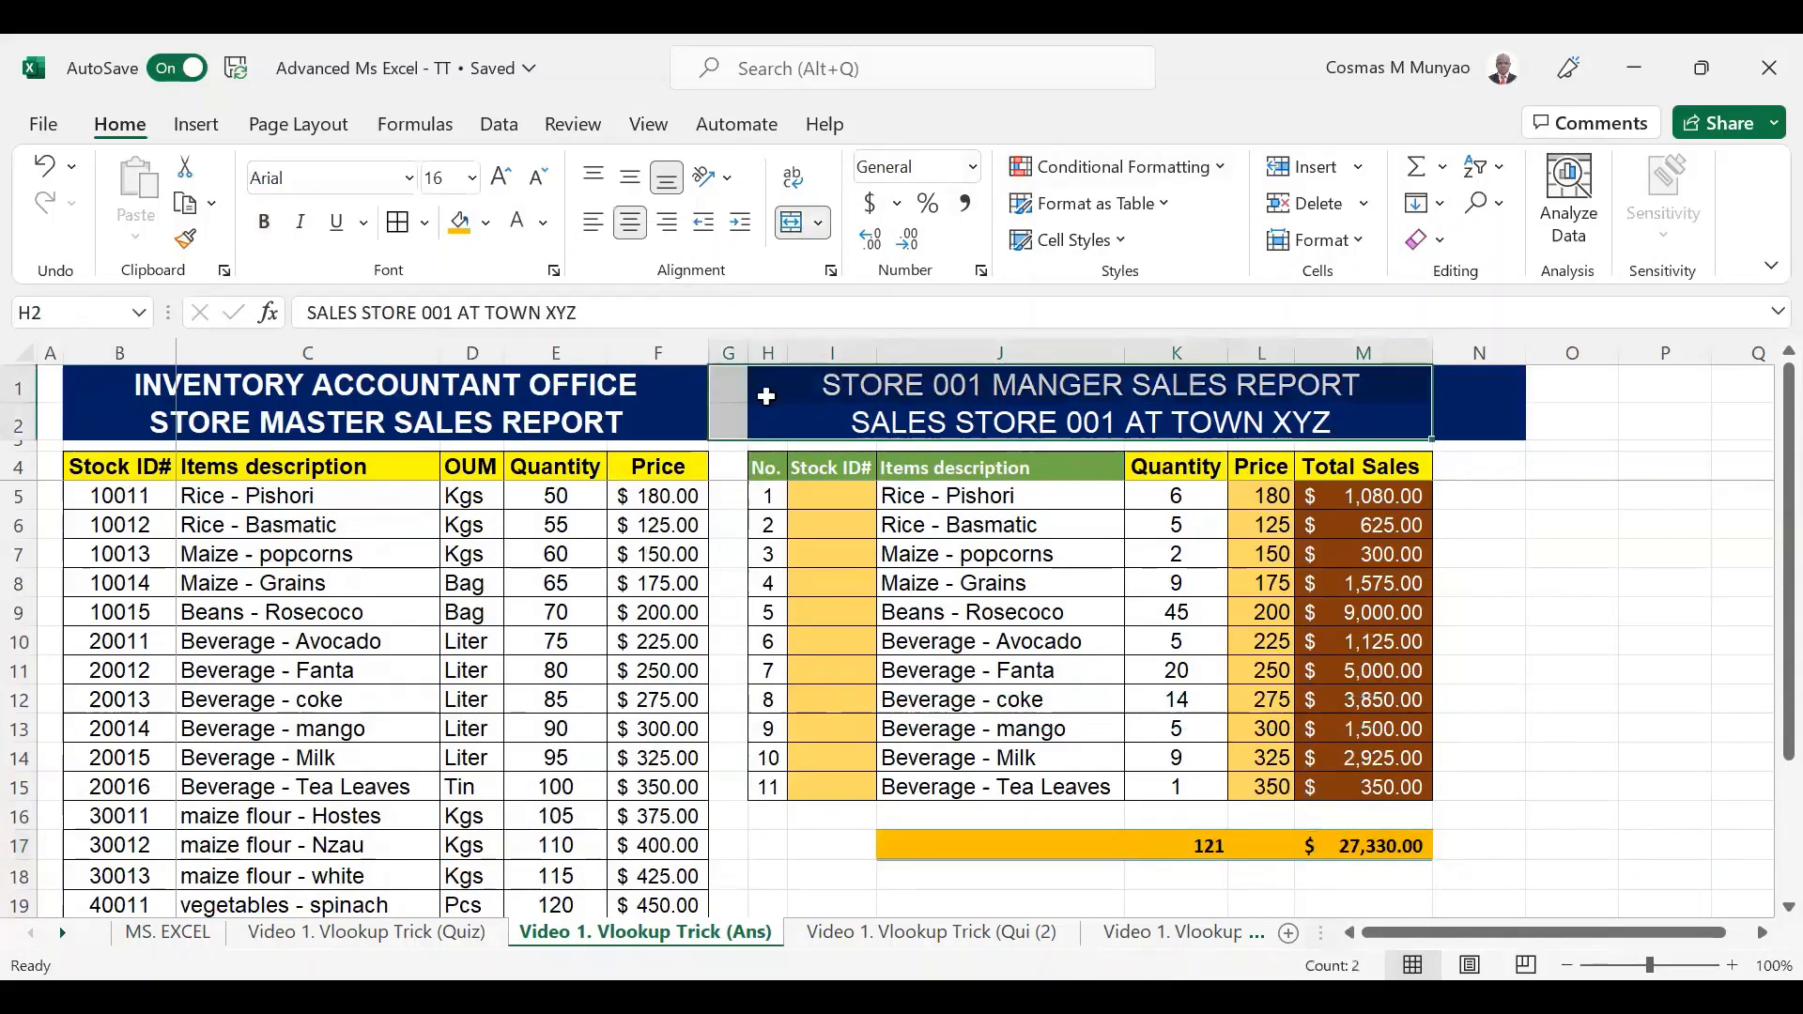
pyautogui.click(1052, 636)
pyautogui.click(948, 425)
pyautogui.click(1336, 730)
pyautogui.doubleClick(1356, 848)
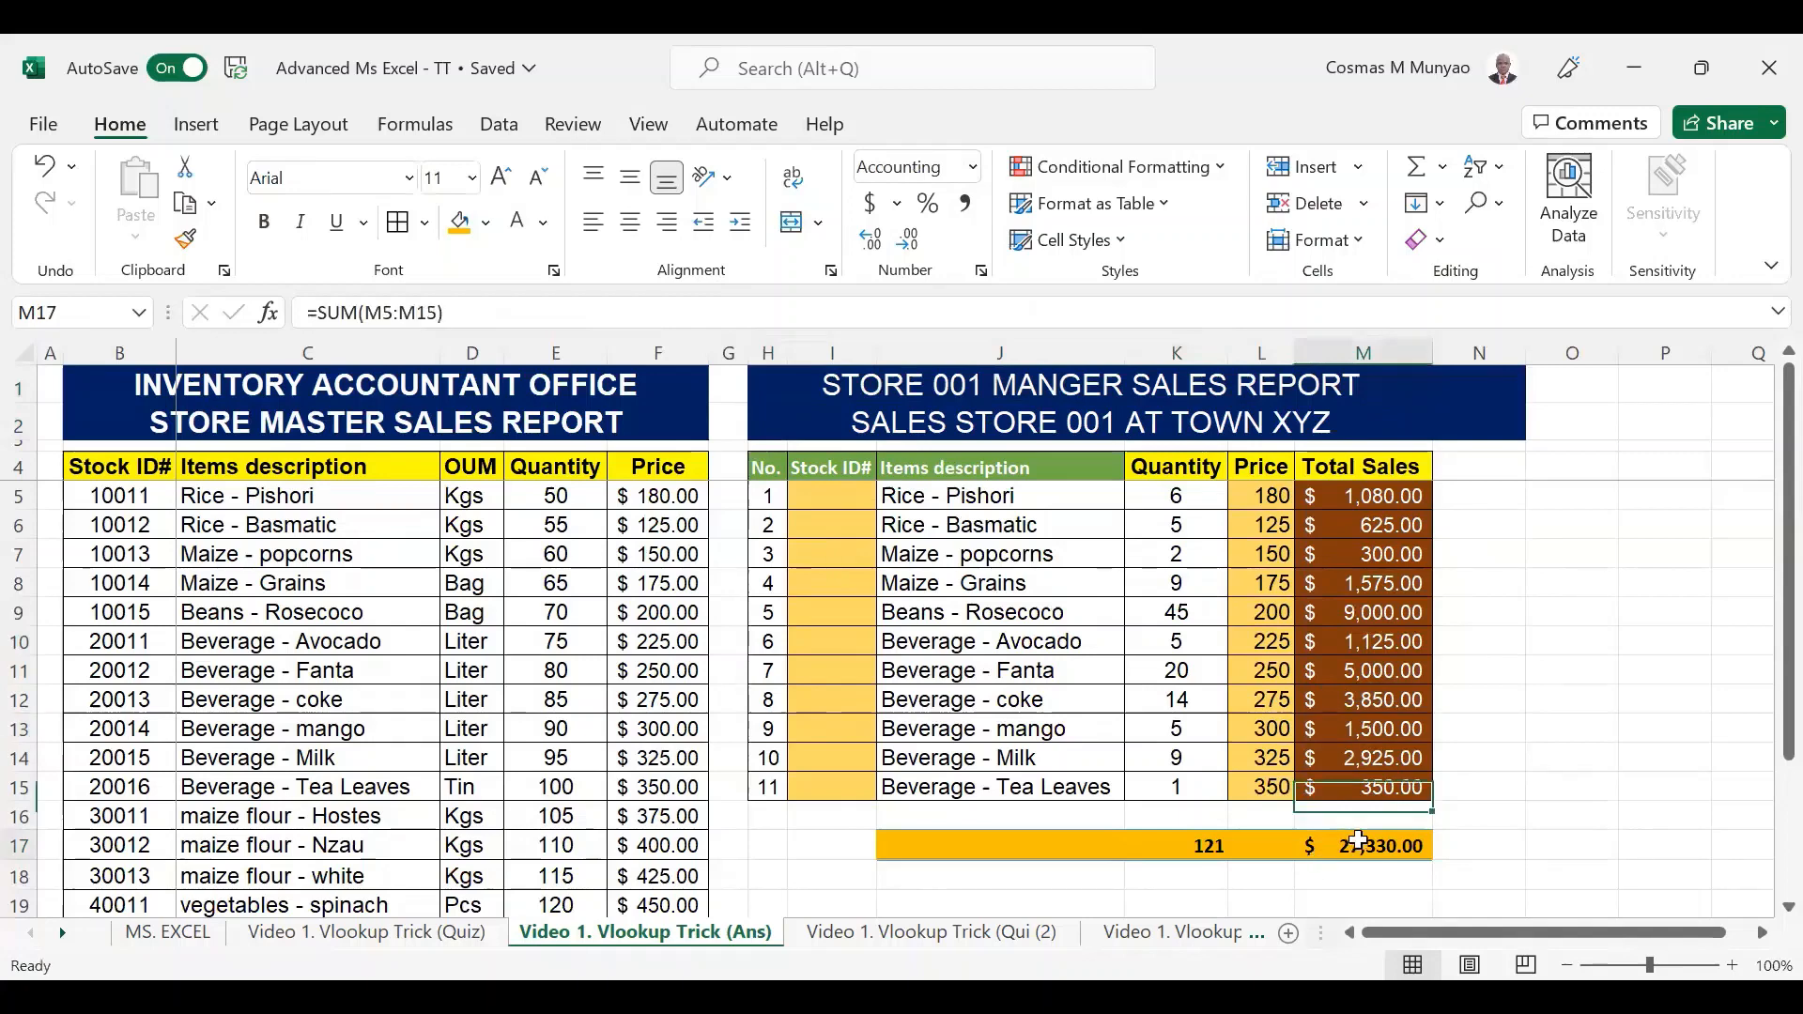
pyautogui.click(1504, 855)
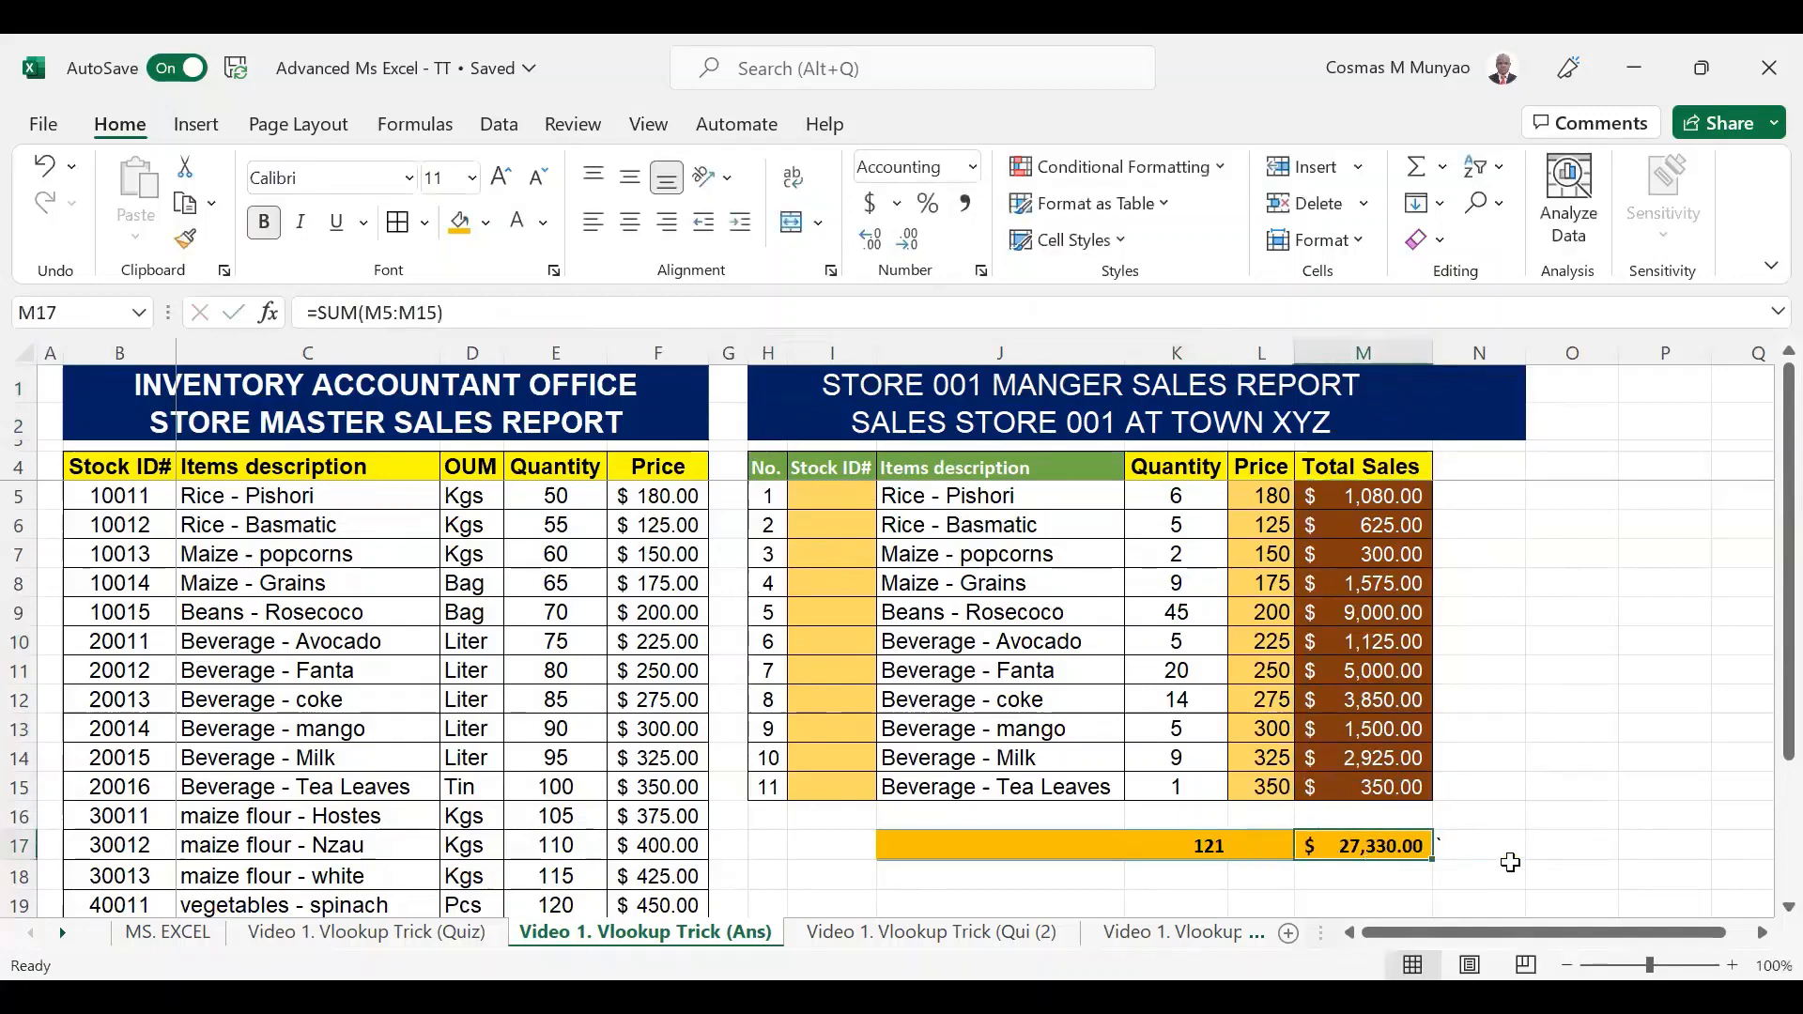
pyautogui.press('Left')
pyautogui.scroll(-2, 1436, 835)
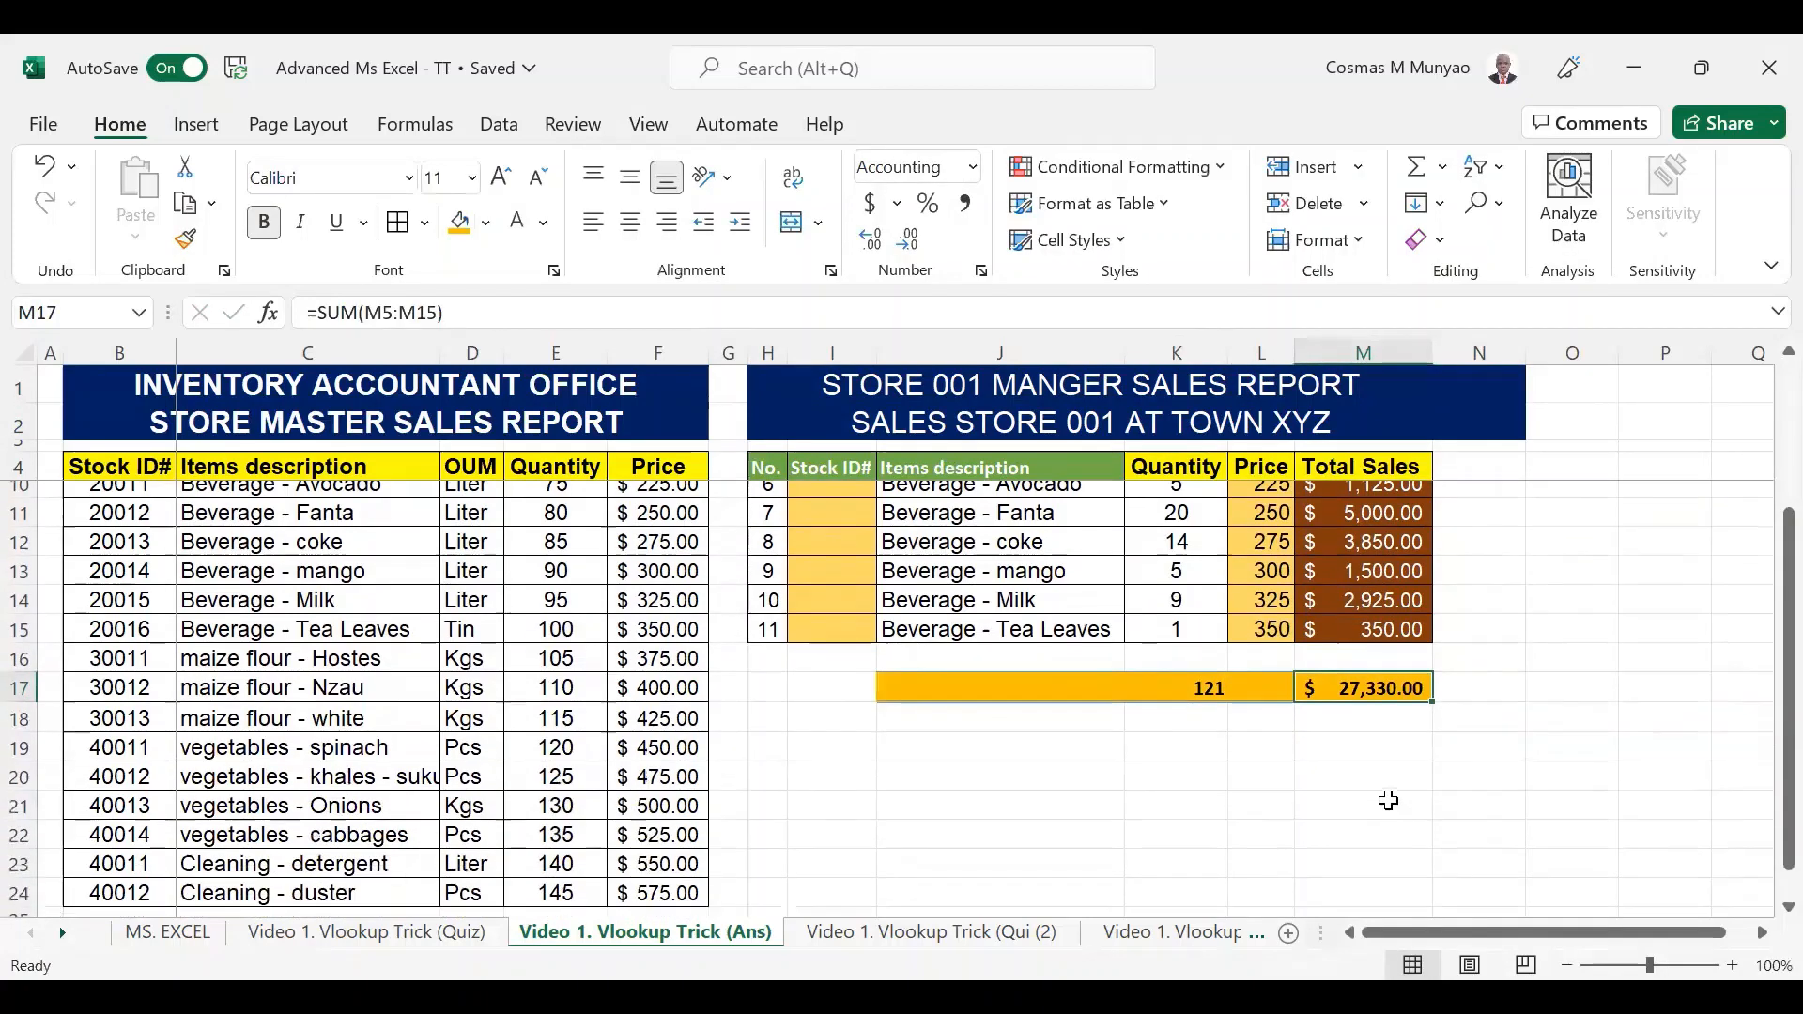
pyautogui.click(1361, 774)
pyautogui.scroll(2, 1380, 748)
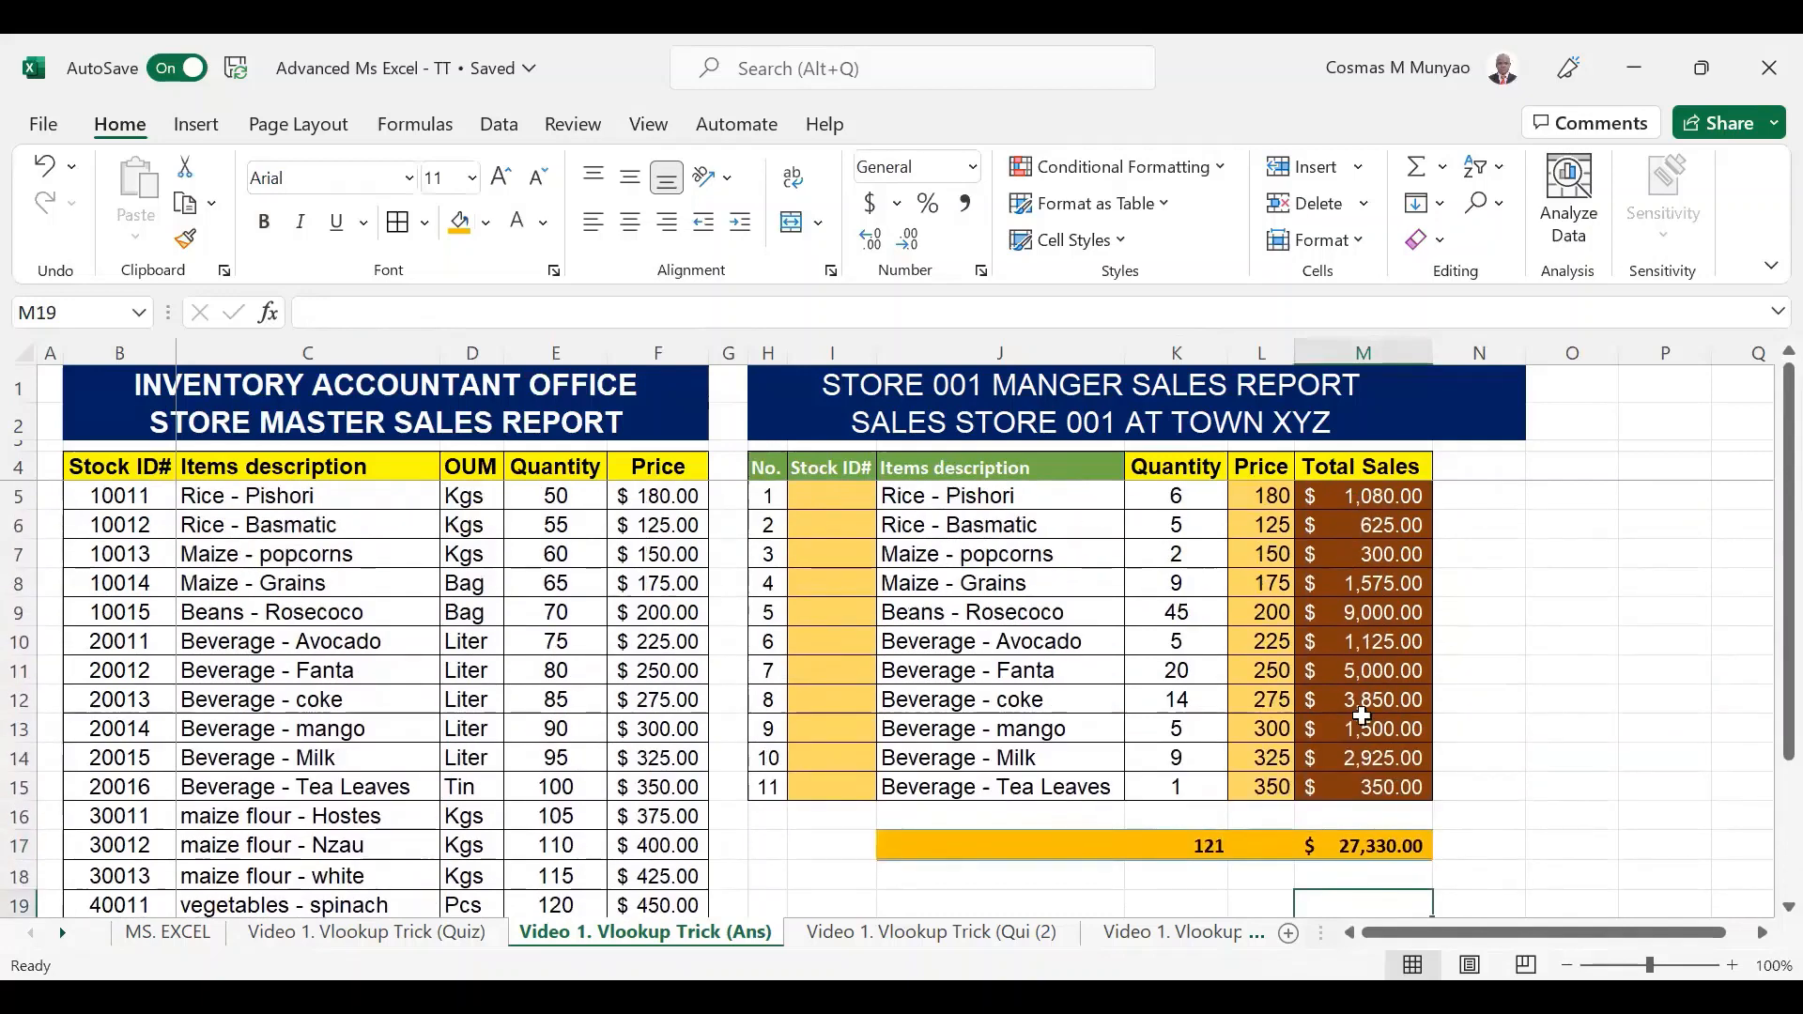
# Review the quantity-times-price formulas in the Total Sales cells M5:M15.
pyautogui.click(1389, 504)
pyautogui.doubleClick(1390, 502)
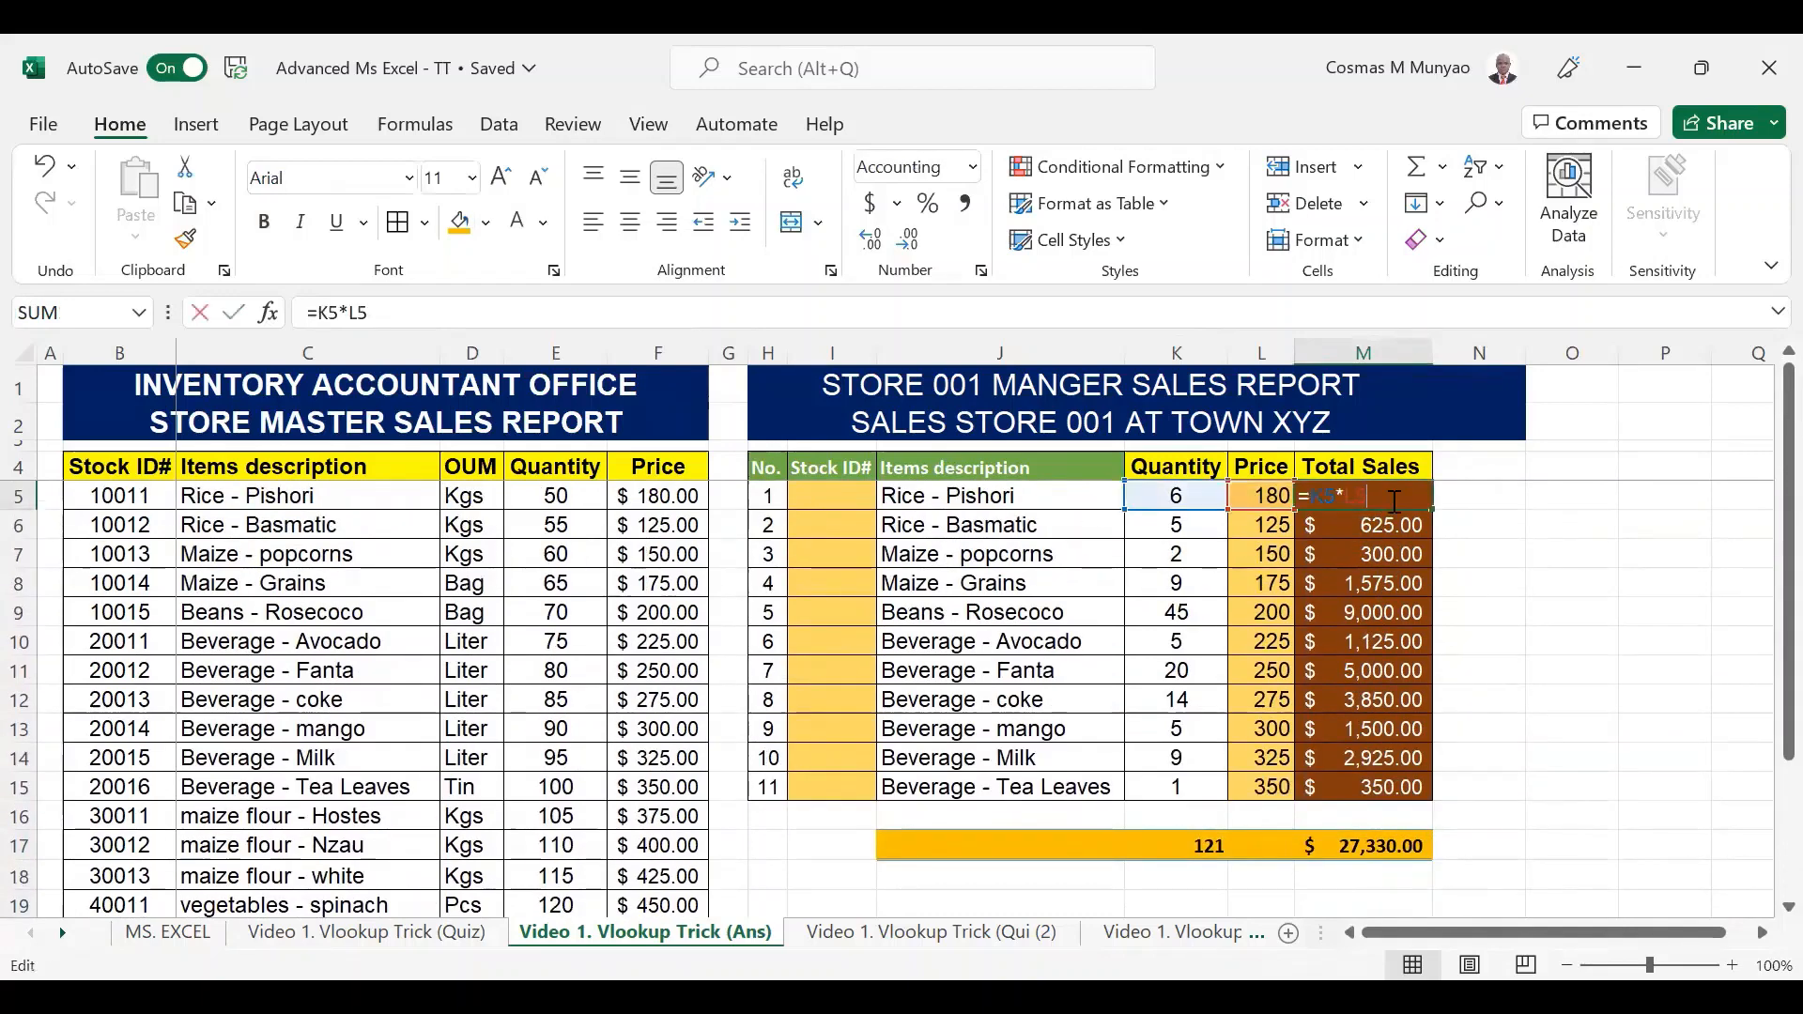
pyautogui.press('Return')
pyautogui.press('Return')
pyautogui.press('Return')
pyautogui.doubleClick(1383, 500)
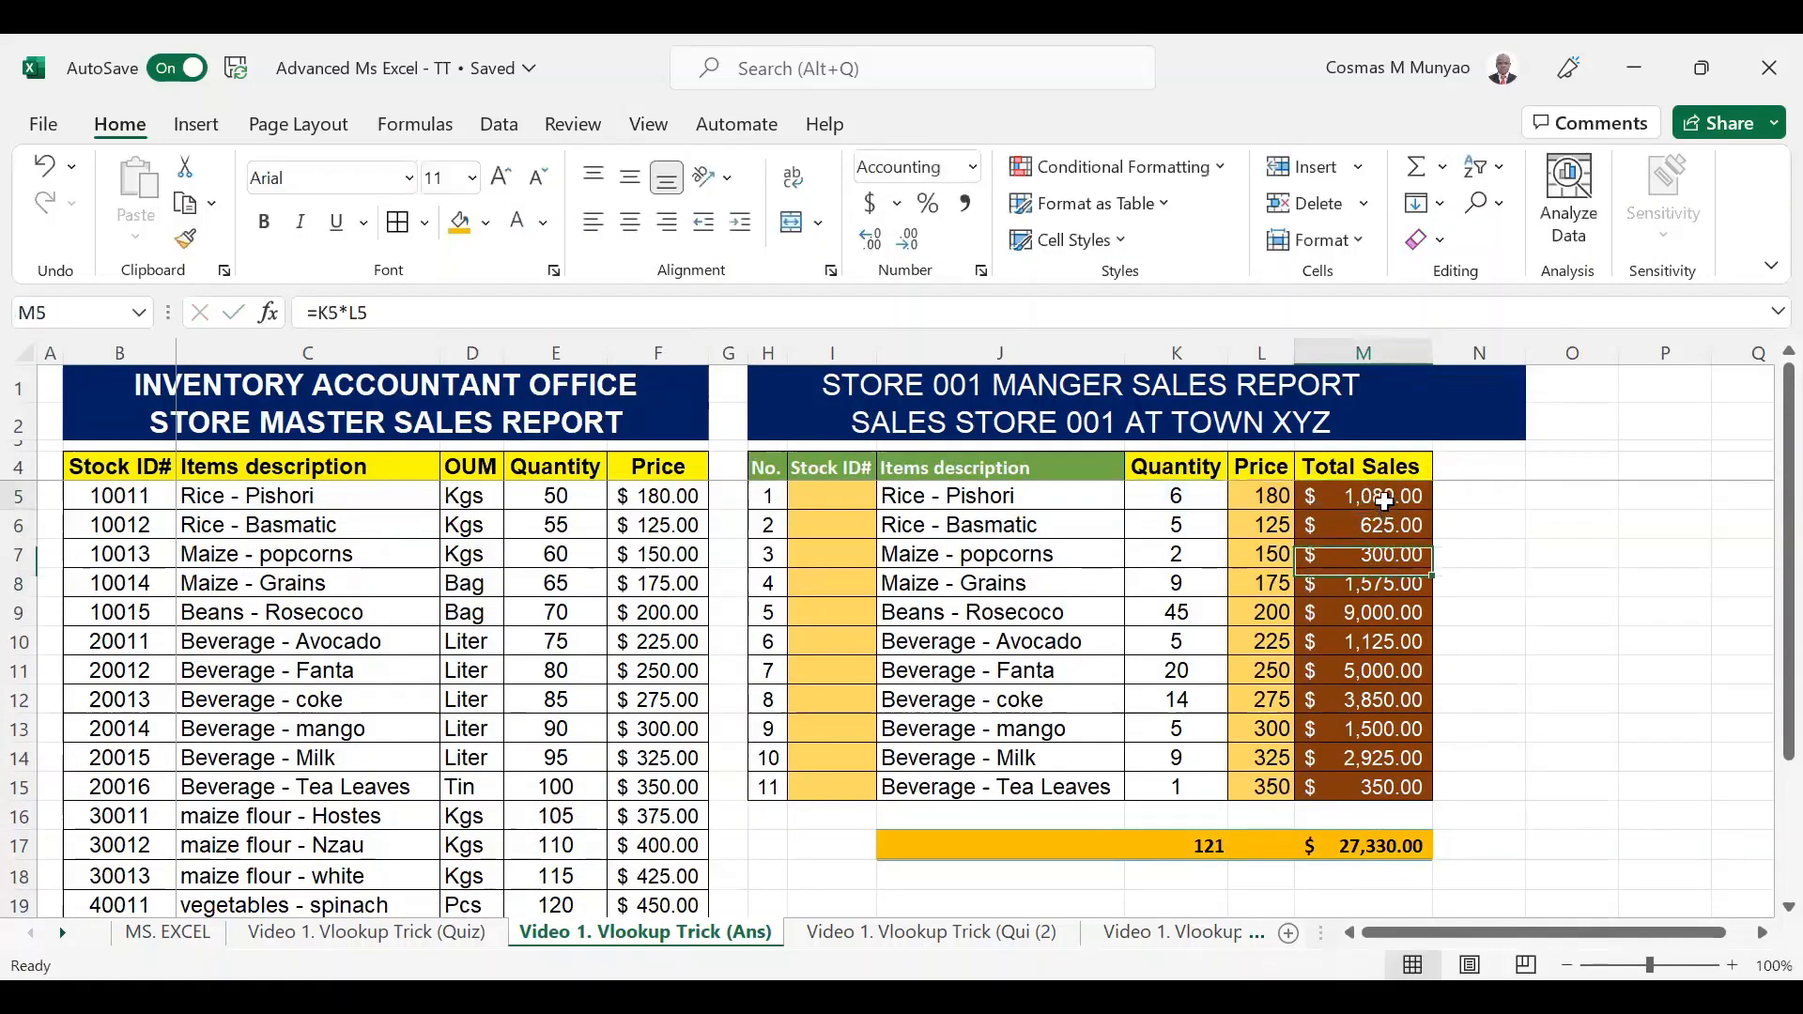
pyautogui.press('Return')
pyautogui.press('Down')
pyautogui.press('Down')
pyautogui.press('Down')
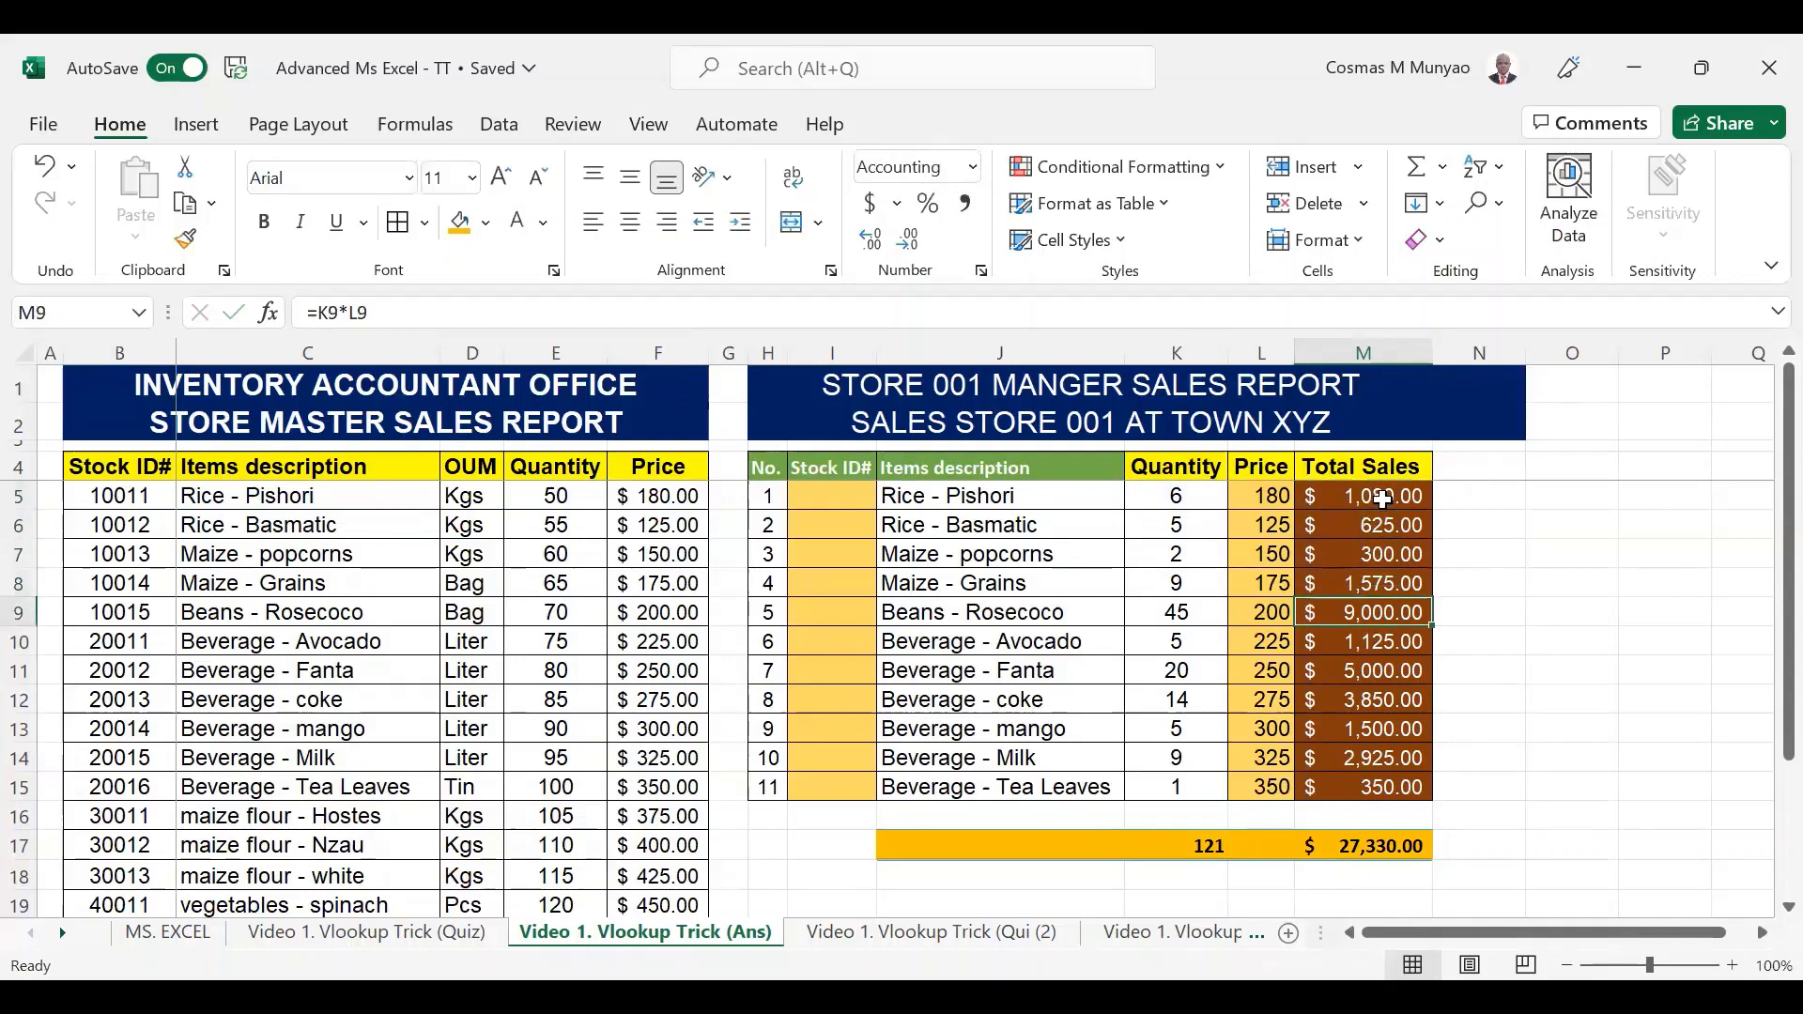
pyautogui.press('Up')
pyautogui.press('Up')
pyautogui.press('Up')
pyautogui.press('Up')
pyautogui.press('Up')
pyautogui.hotkey('ctrl', 'shift', 'Down')
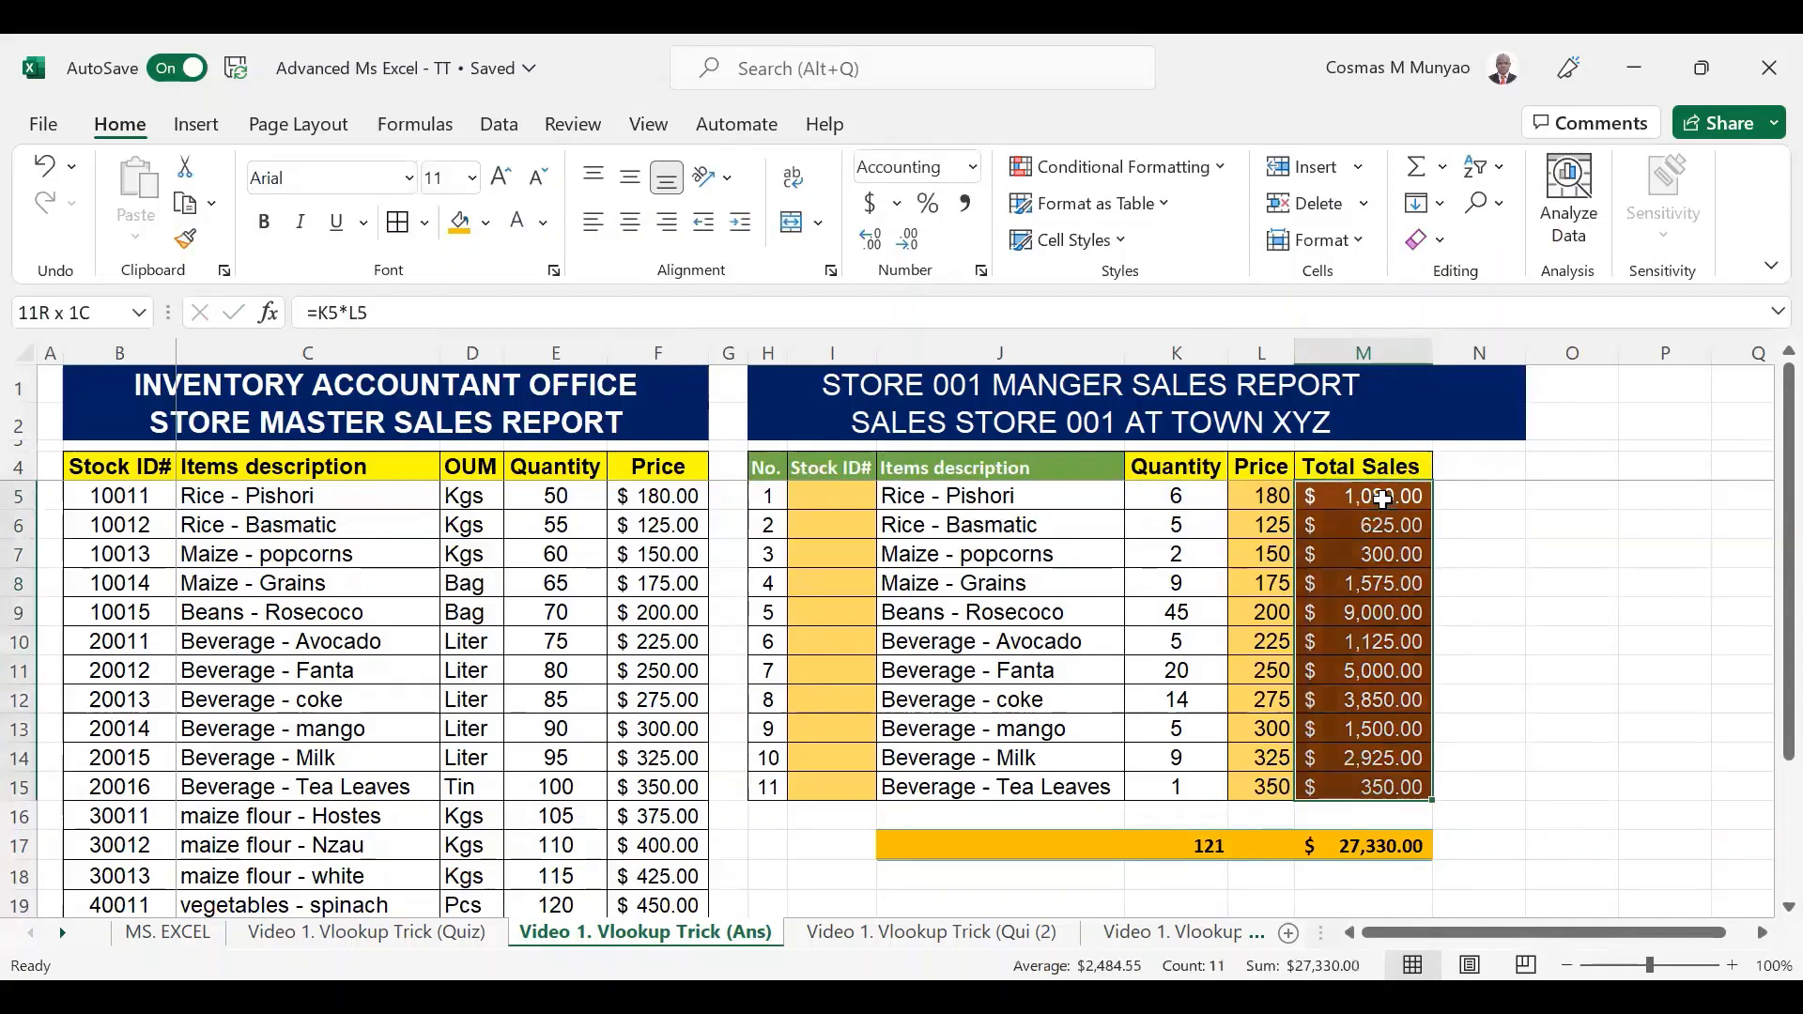
pyautogui.click(1131, 553)
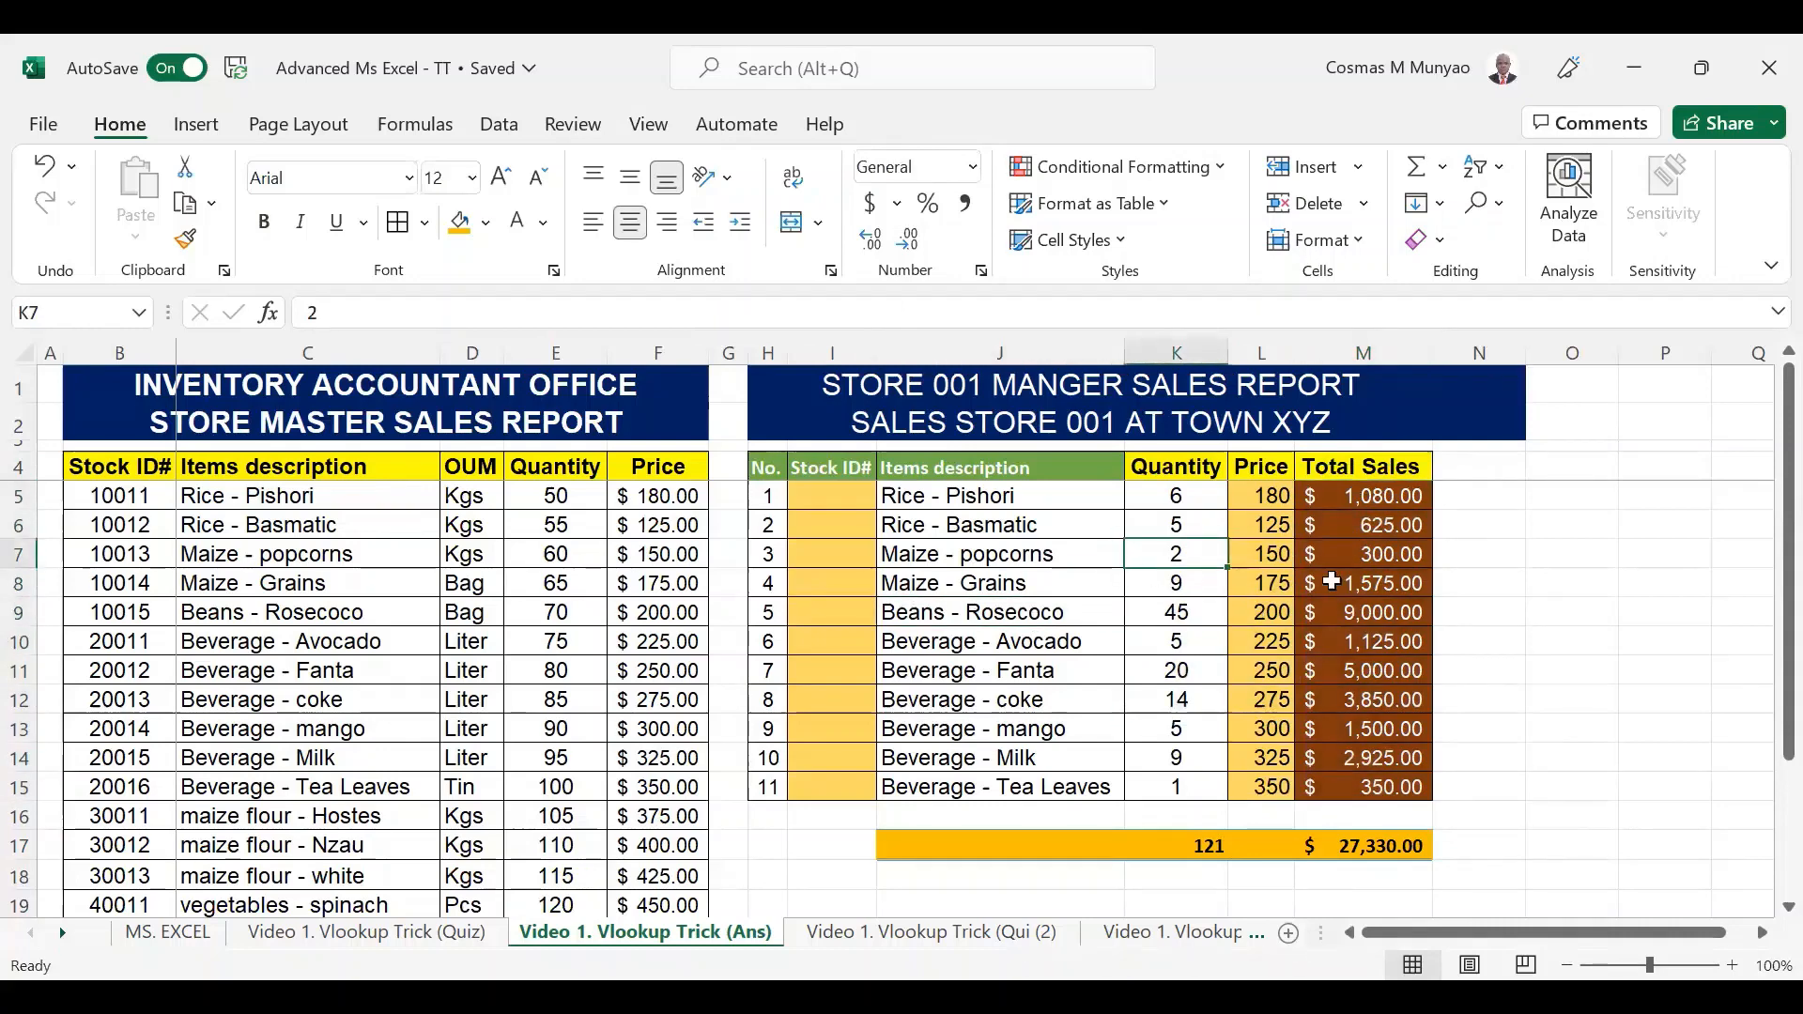
pyautogui.click(1376, 498)
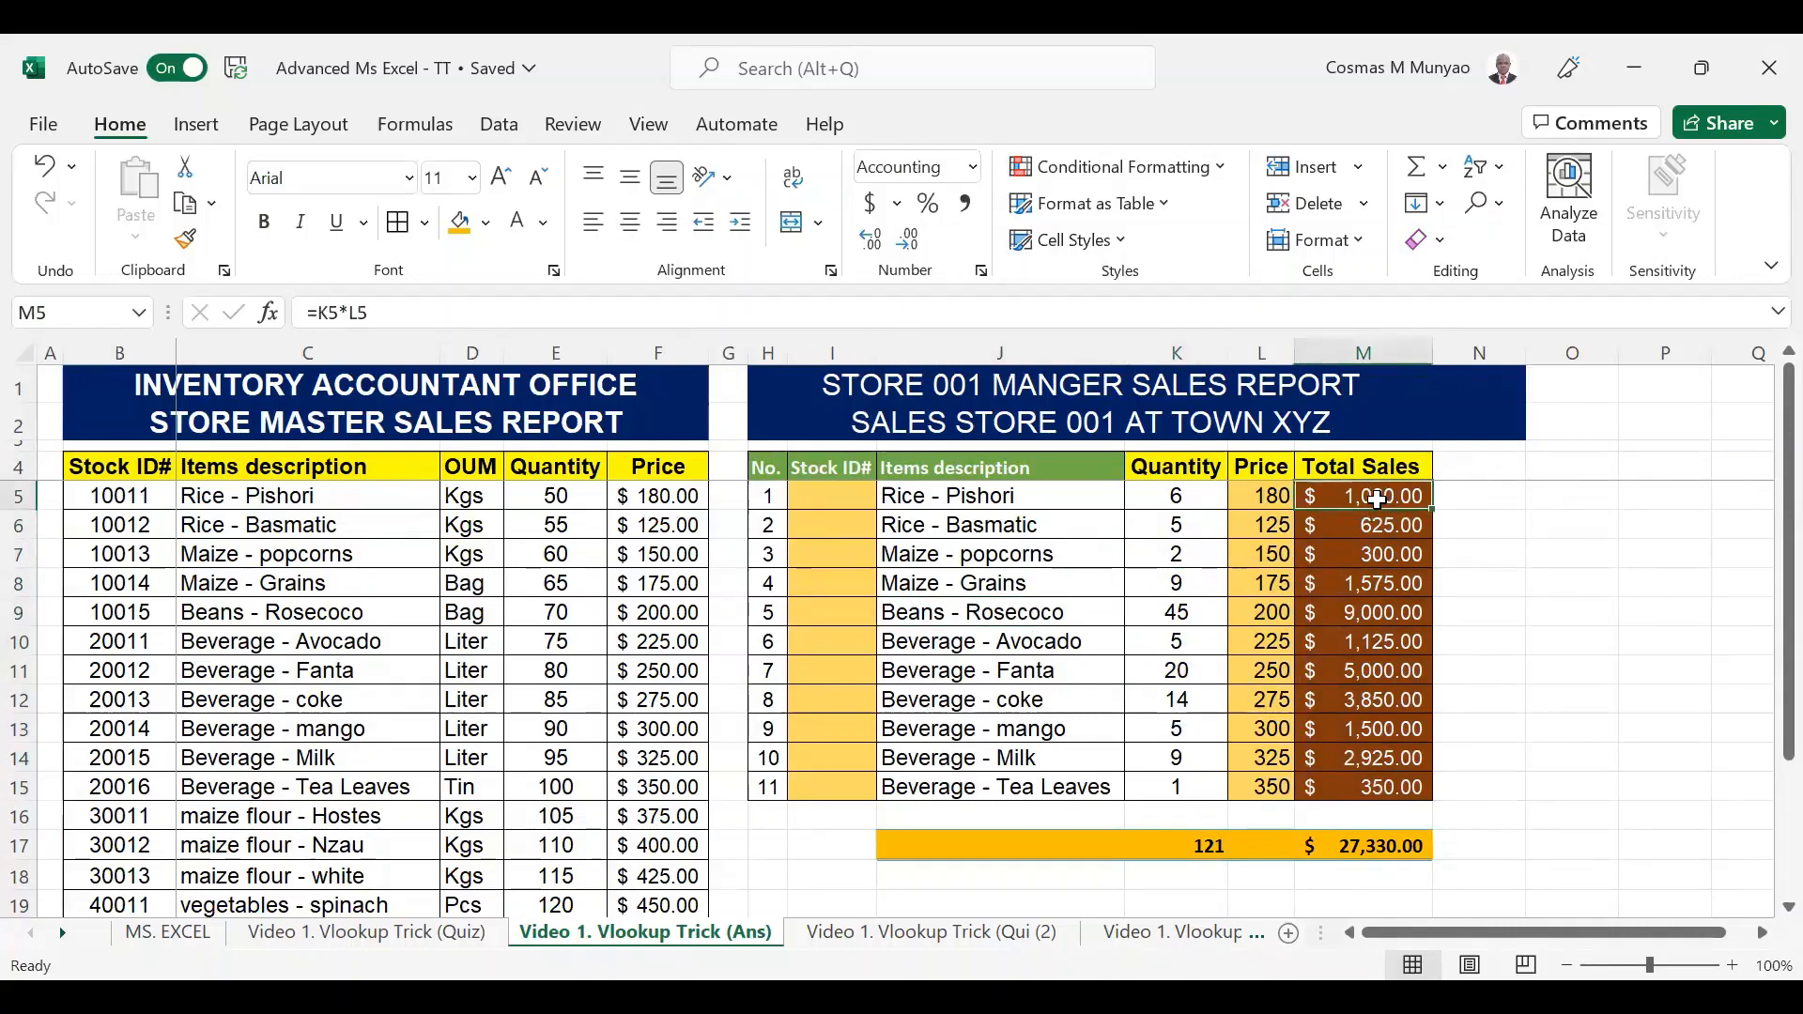
# Compare the store's rice items and empty Stock ID# cells with the matching descriptions and IDs in the master table.
pyautogui.click(844, 492)
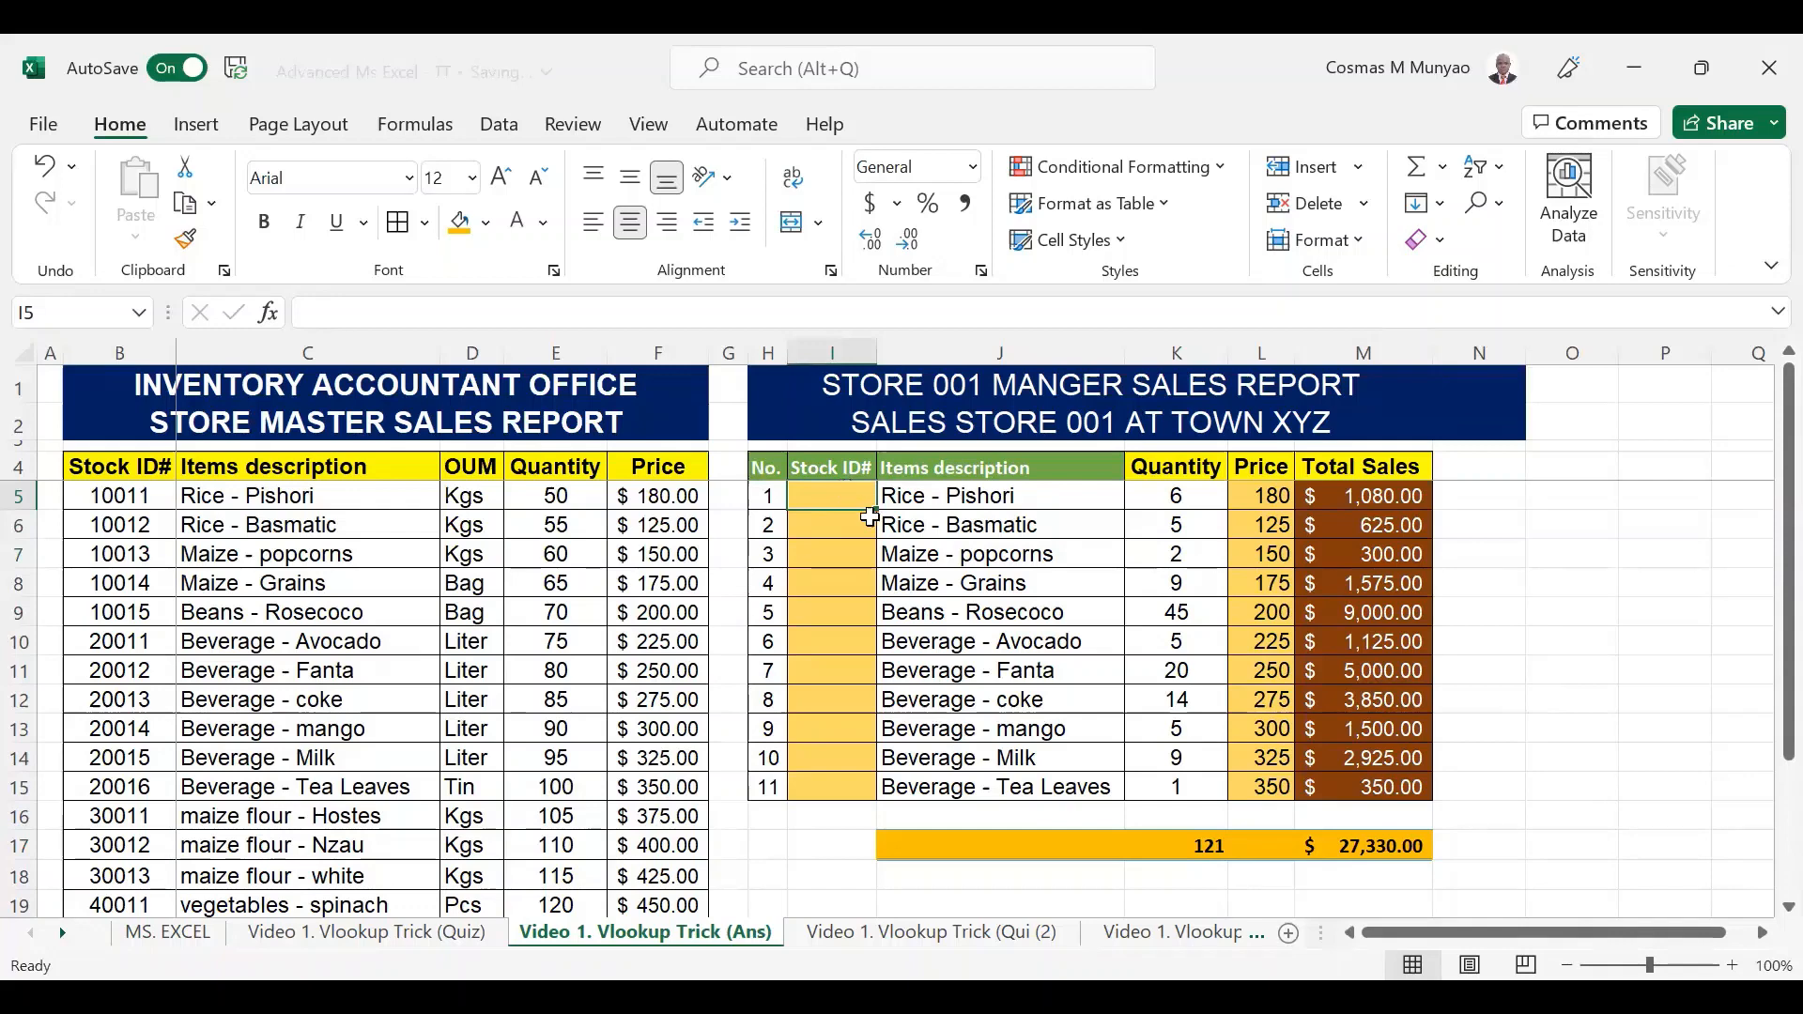
pyautogui.click(1056, 499)
pyautogui.click(845, 498)
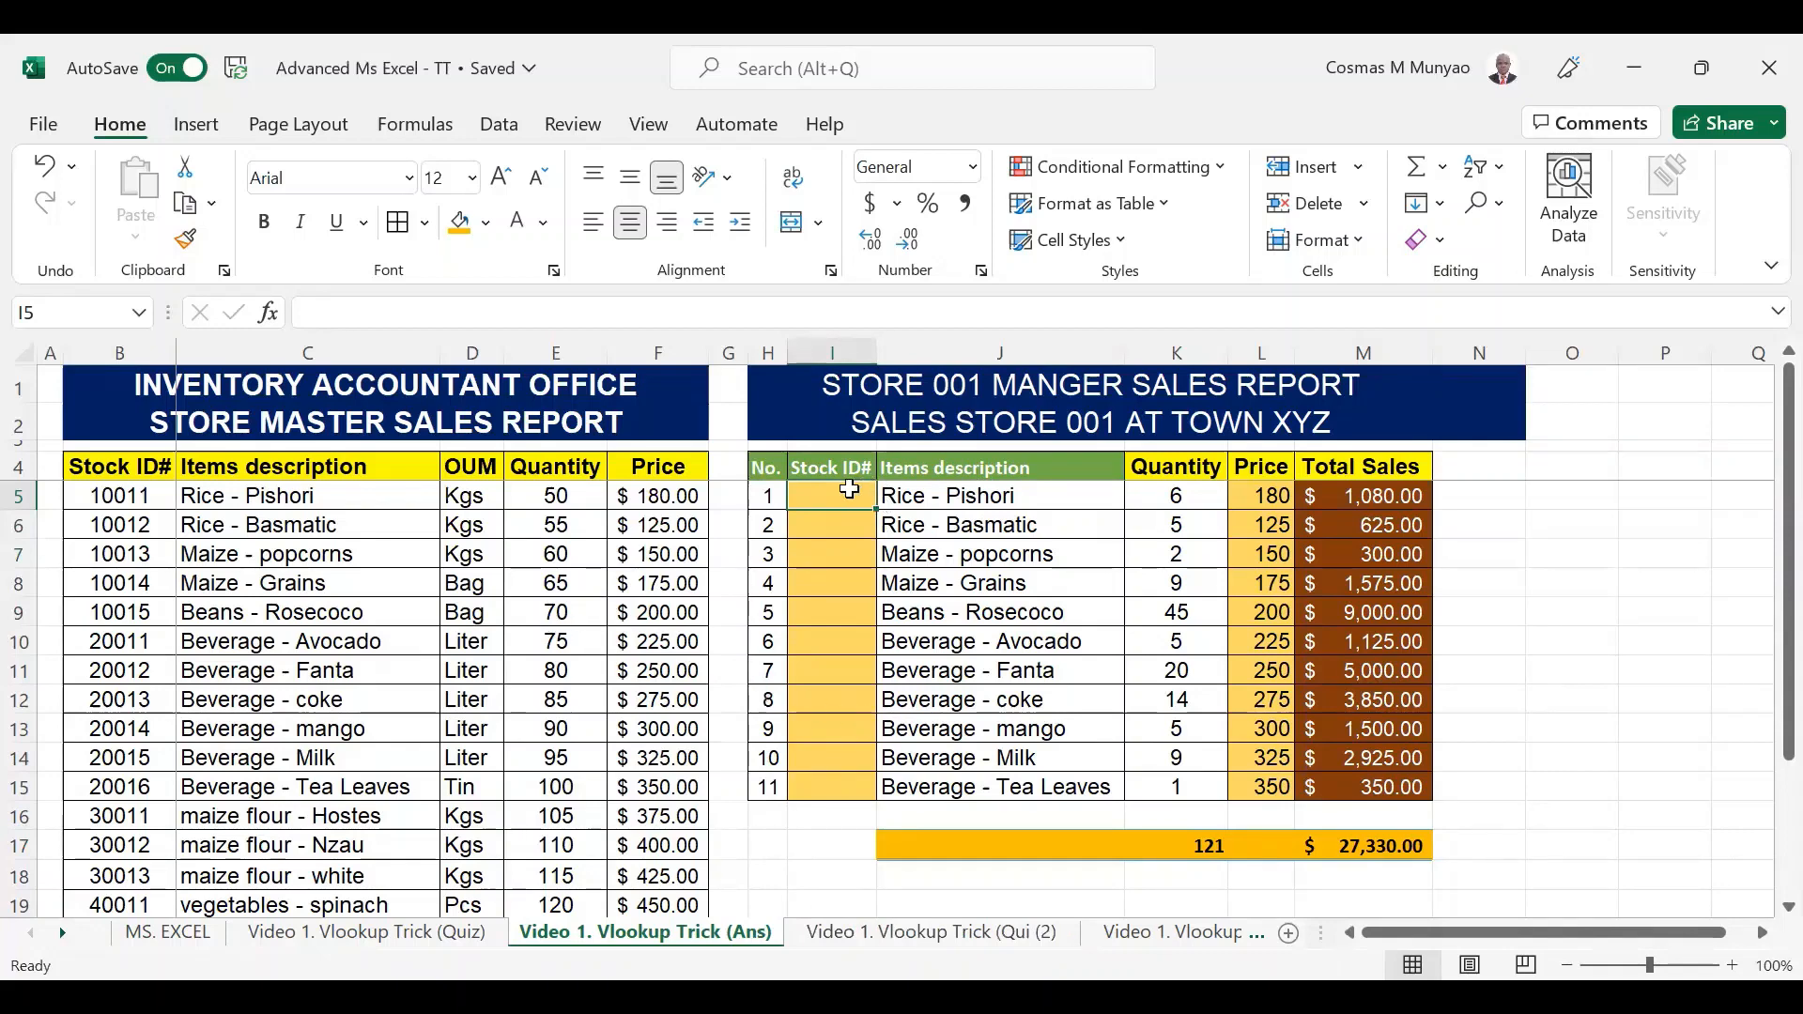
pyautogui.click(1054, 521)
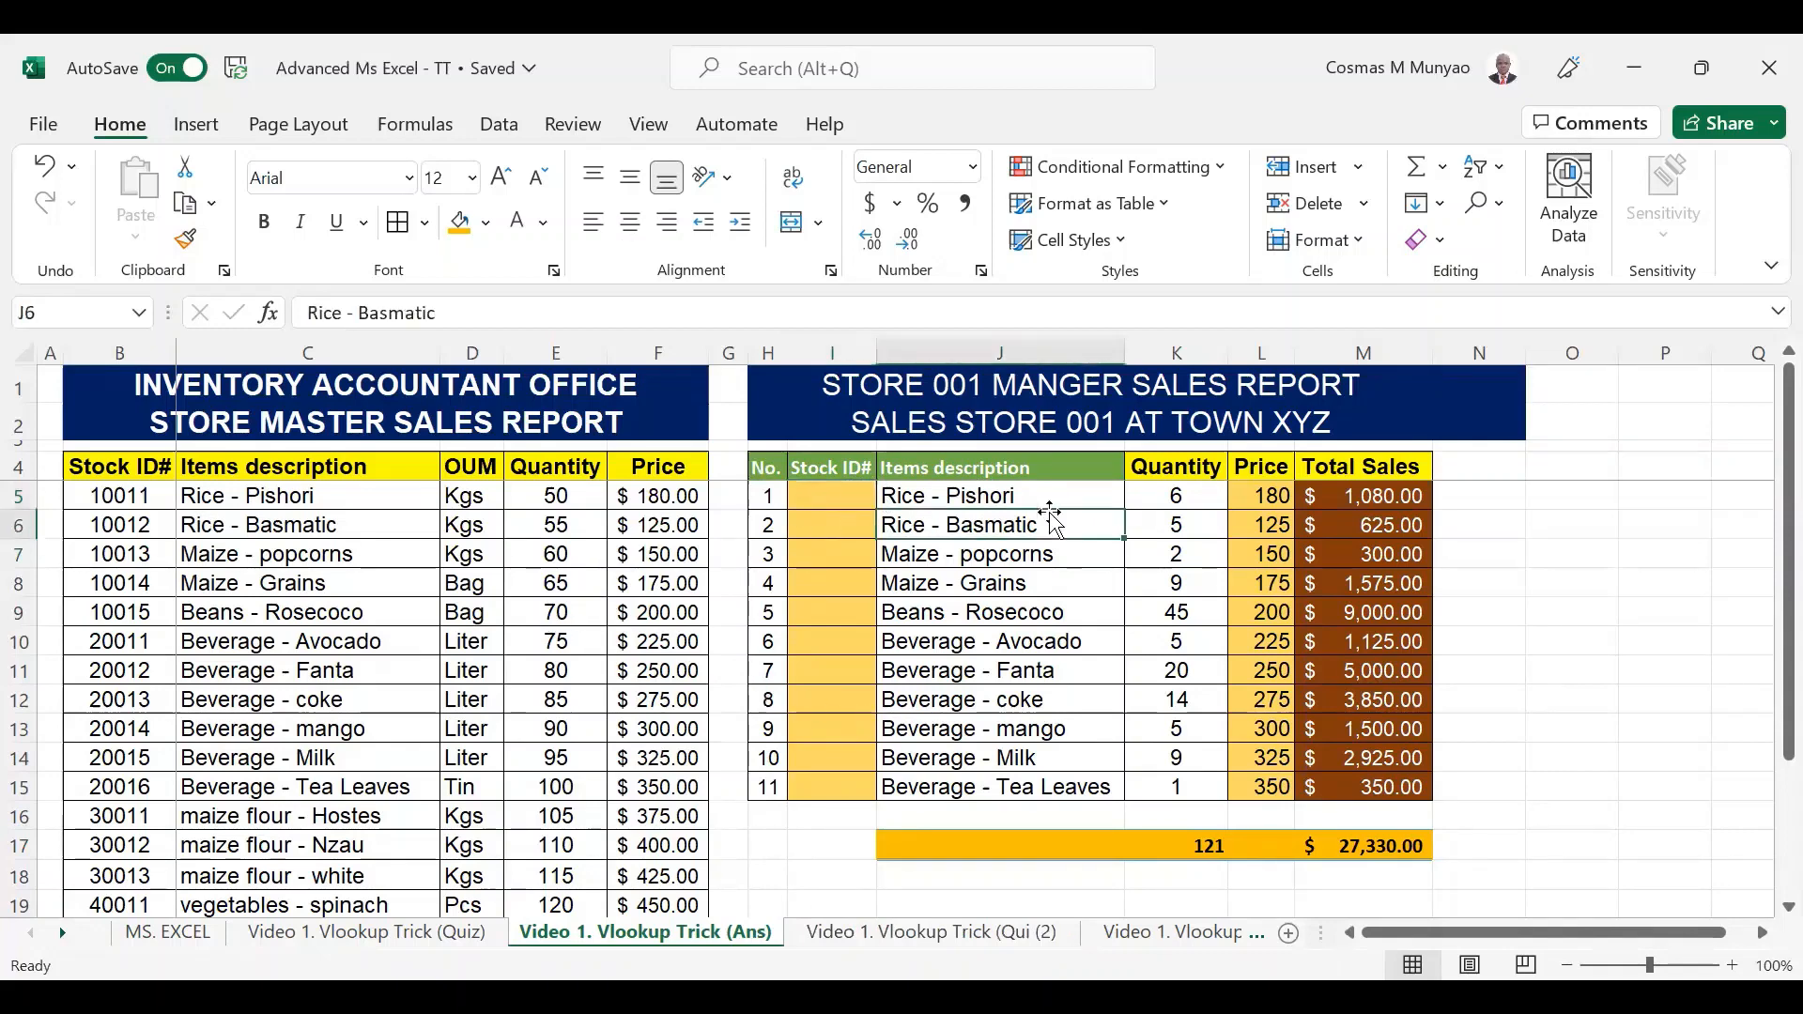
pyautogui.click(986, 497)
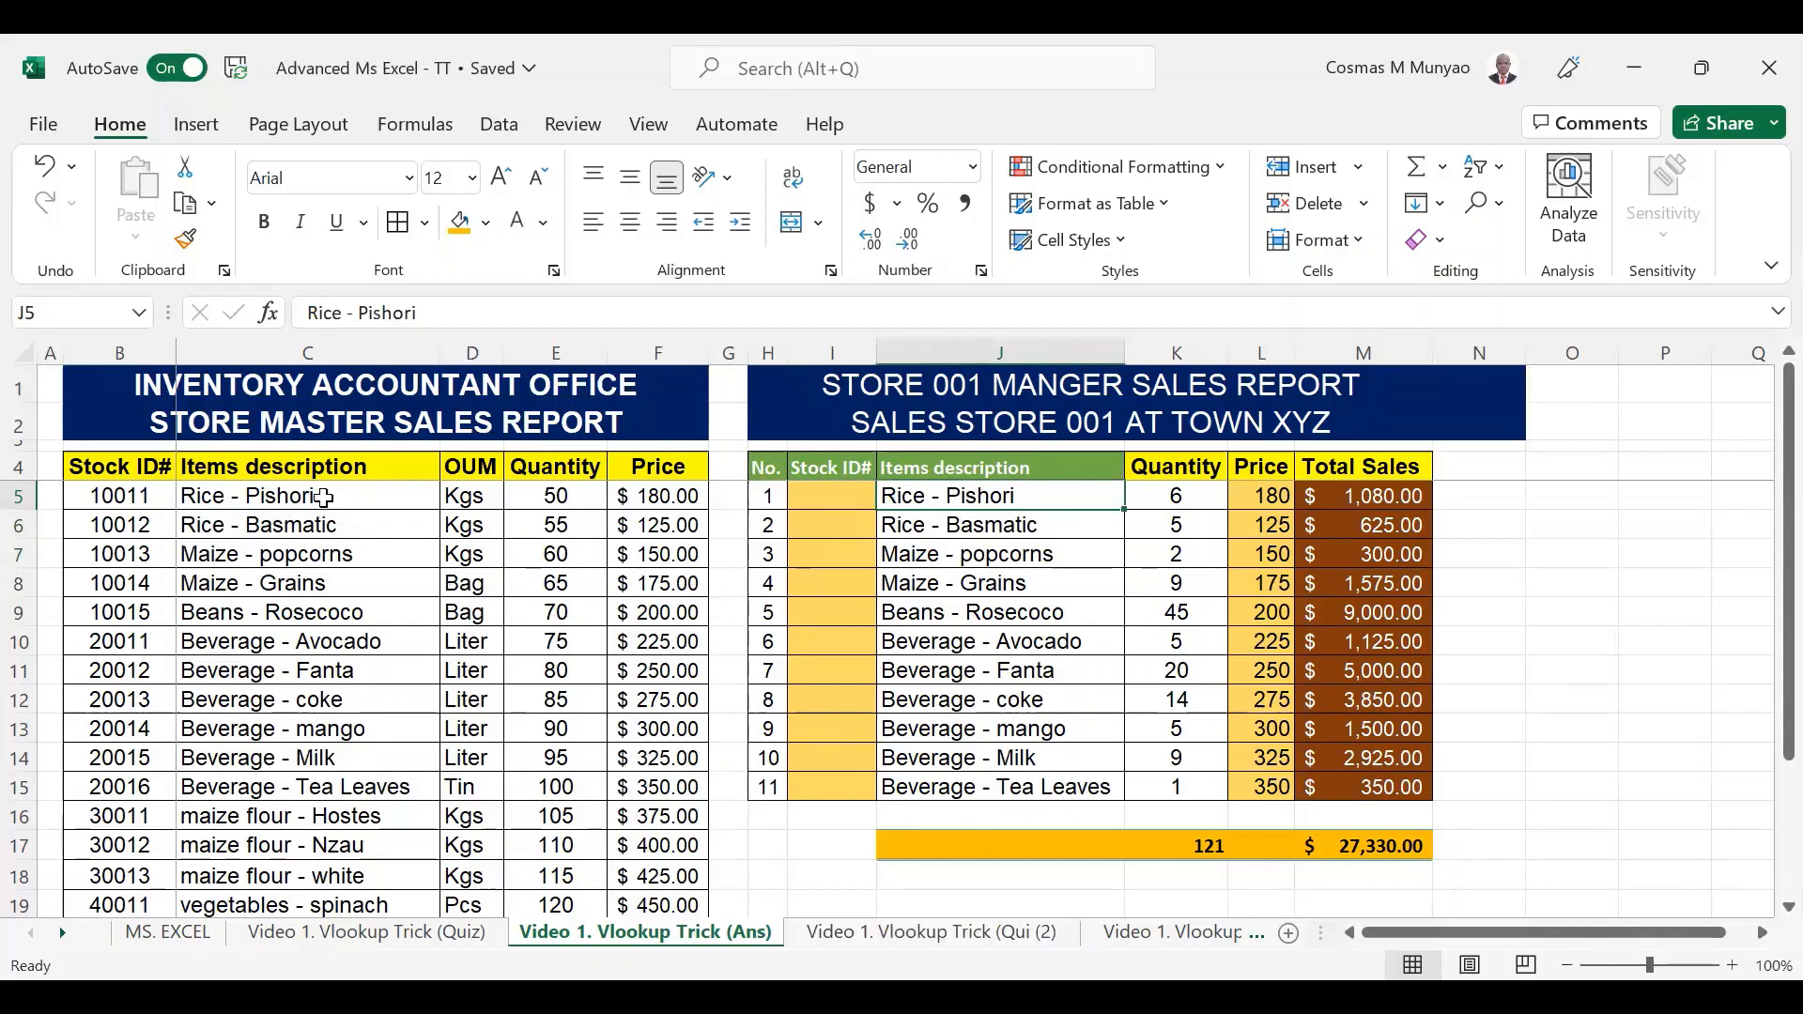
pyautogui.click(230, 503)
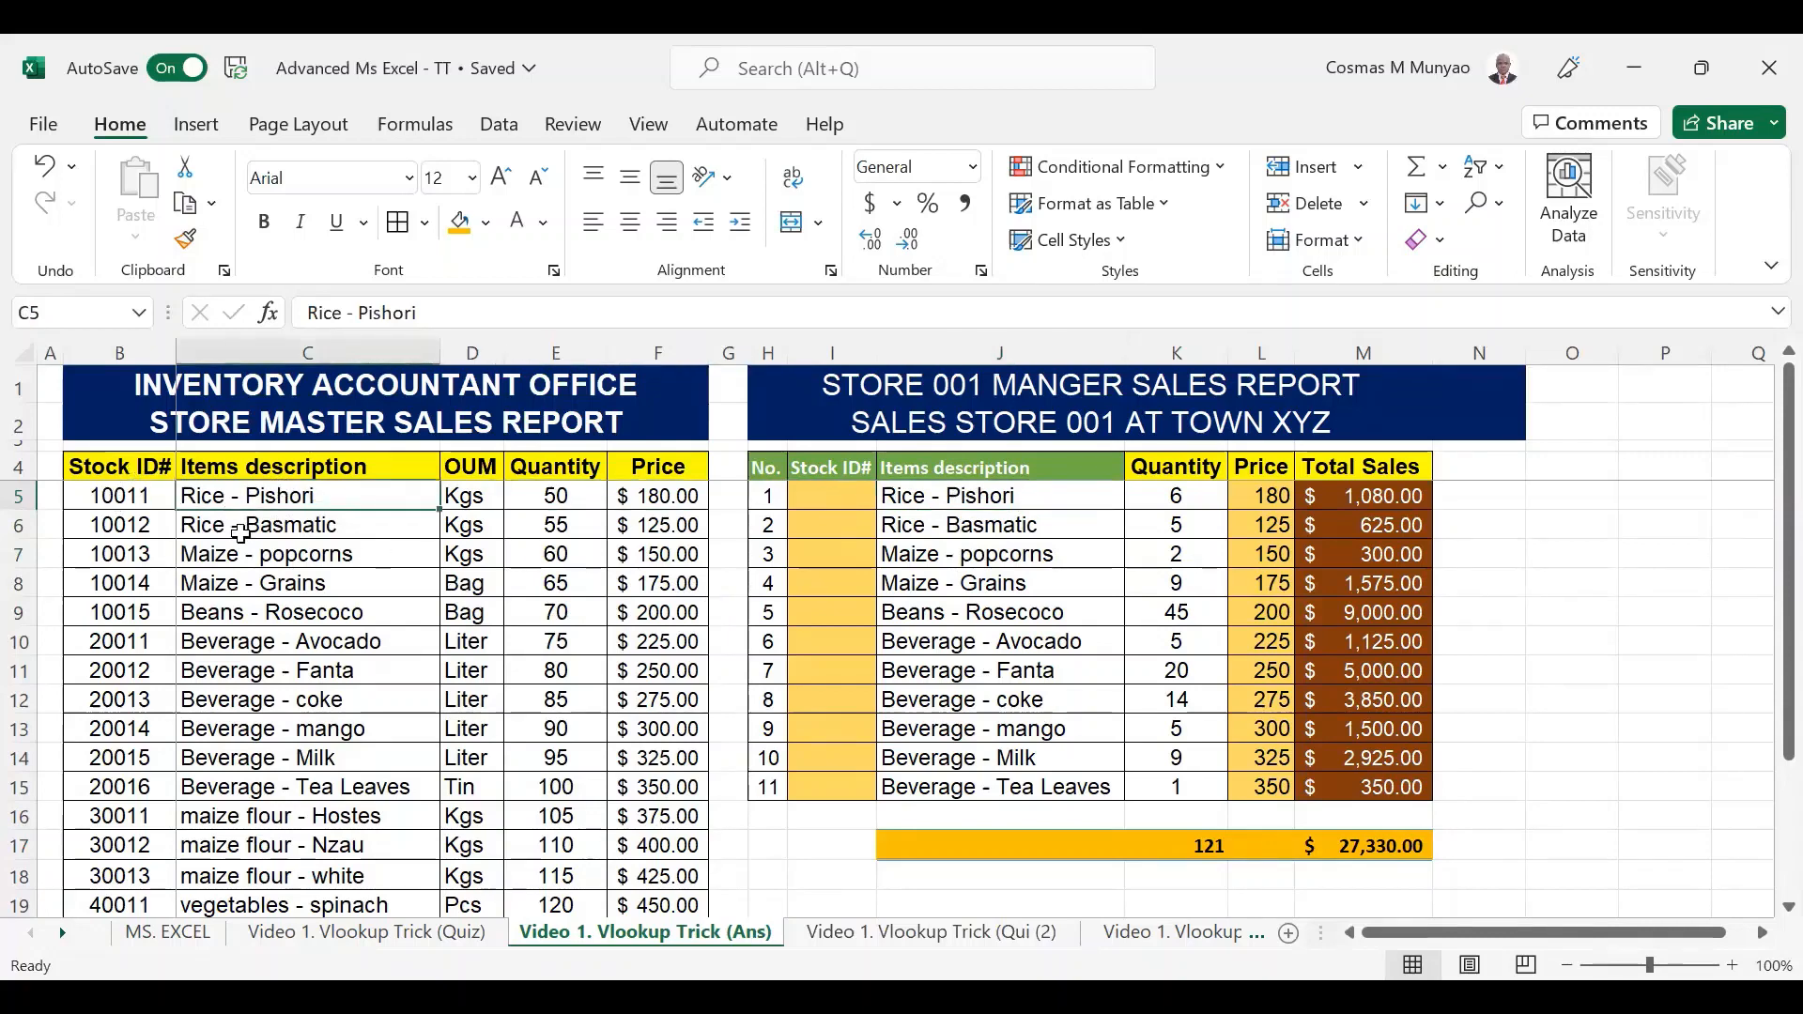
pyautogui.click(186, 531)
pyautogui.moveTo(186, 531); pyautogui.dragTo(246, 524)
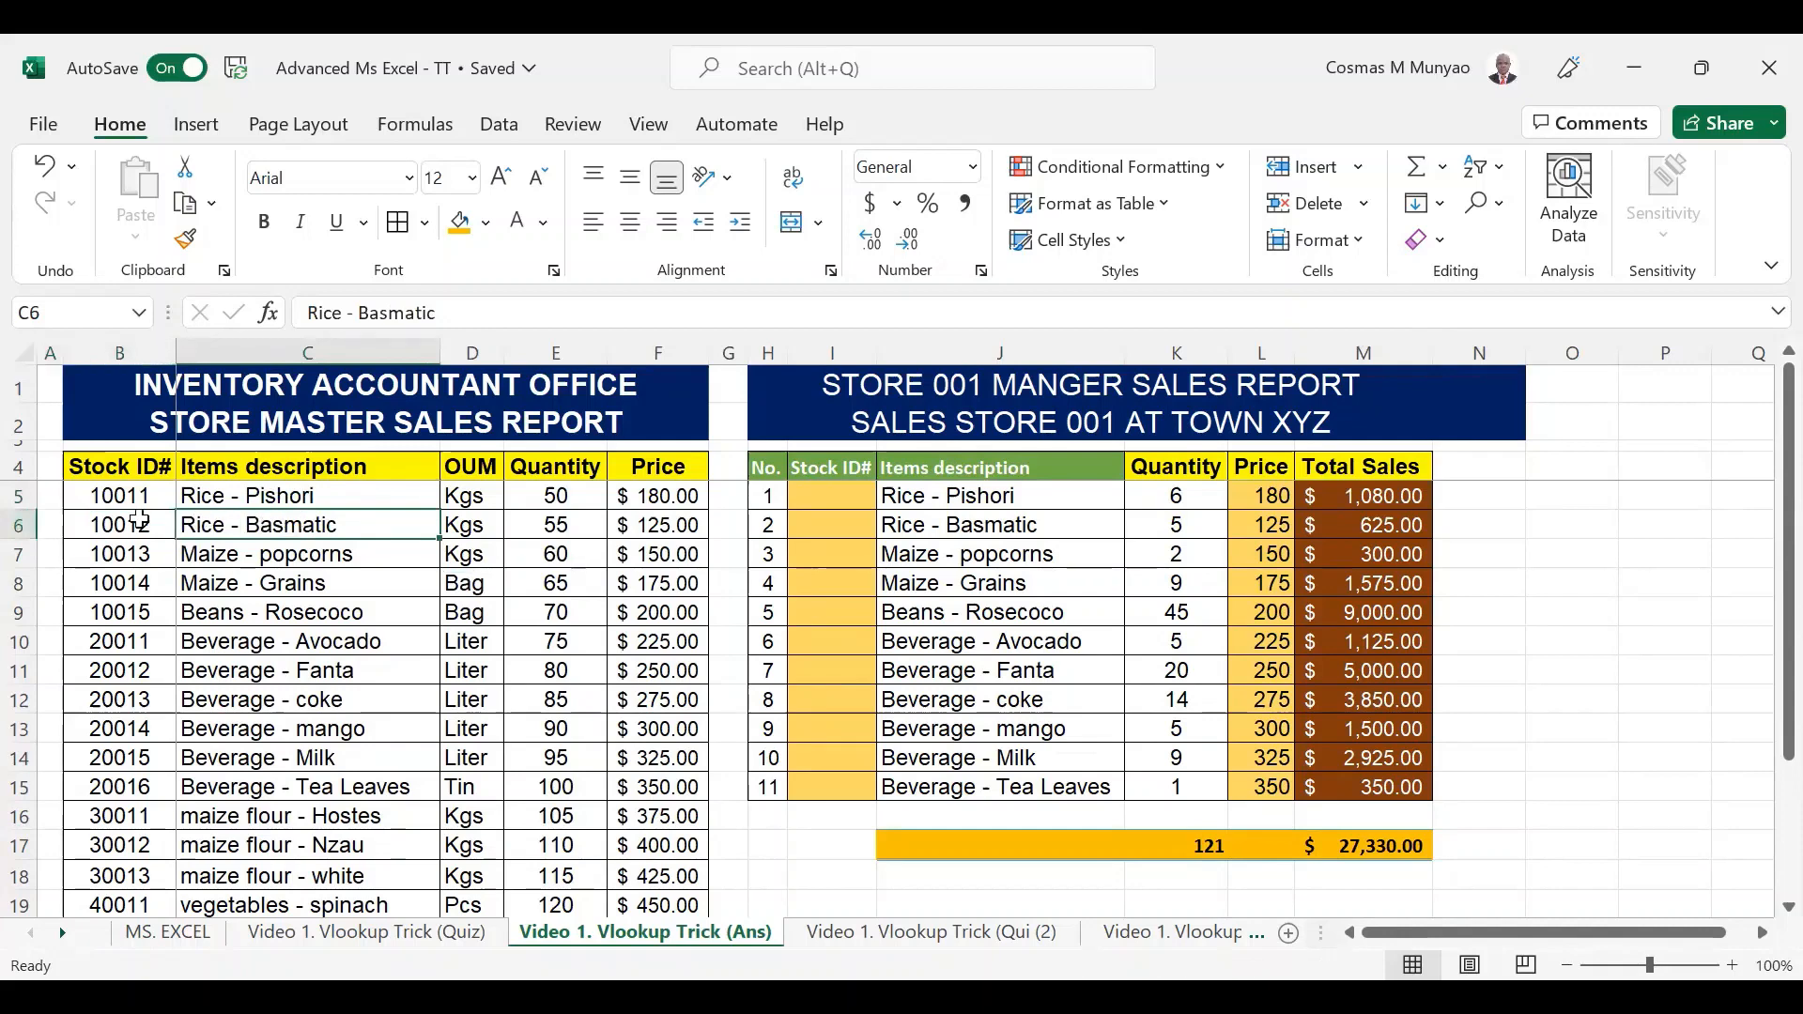
pyautogui.click(84, 524)
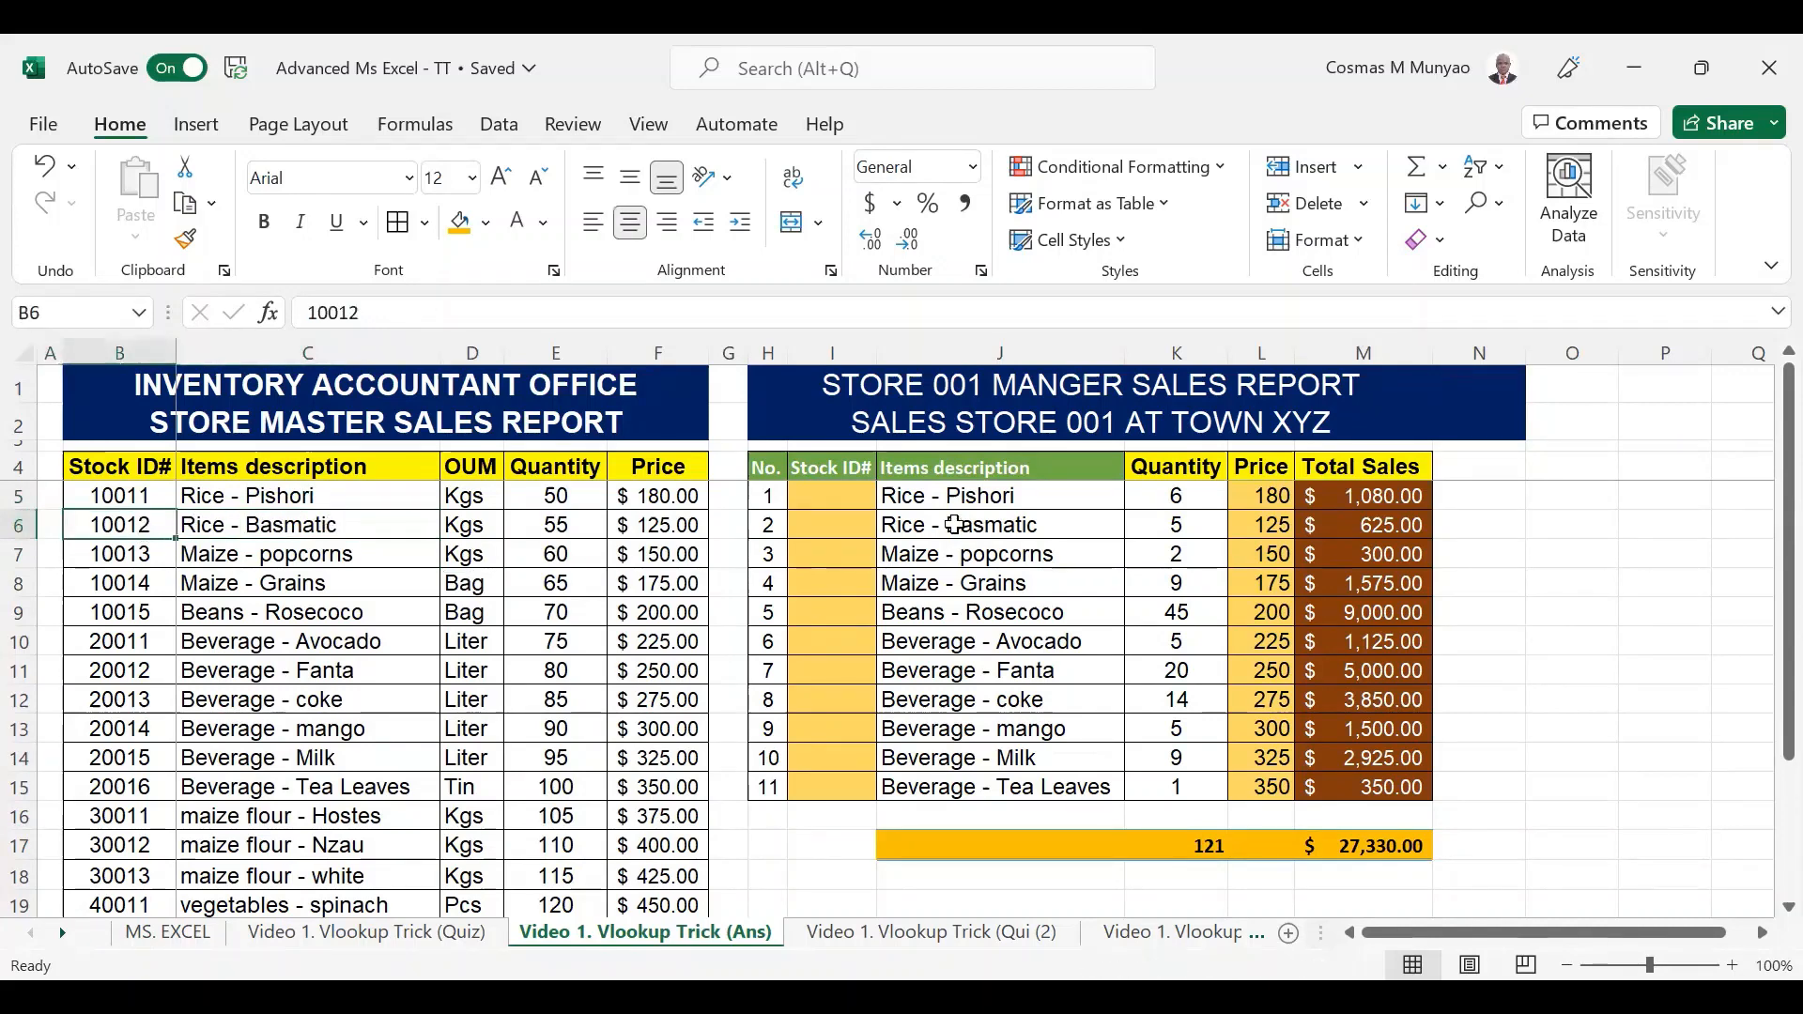
# Go through the store's item descriptions from J5 down and relate Rice - Pishori to its empty Stock ID# cell I5.
pyautogui.click(997, 497)
pyautogui.press('Down')
pyautogui.press('Down')
pyautogui.press('Down')
pyautogui.press('Down')
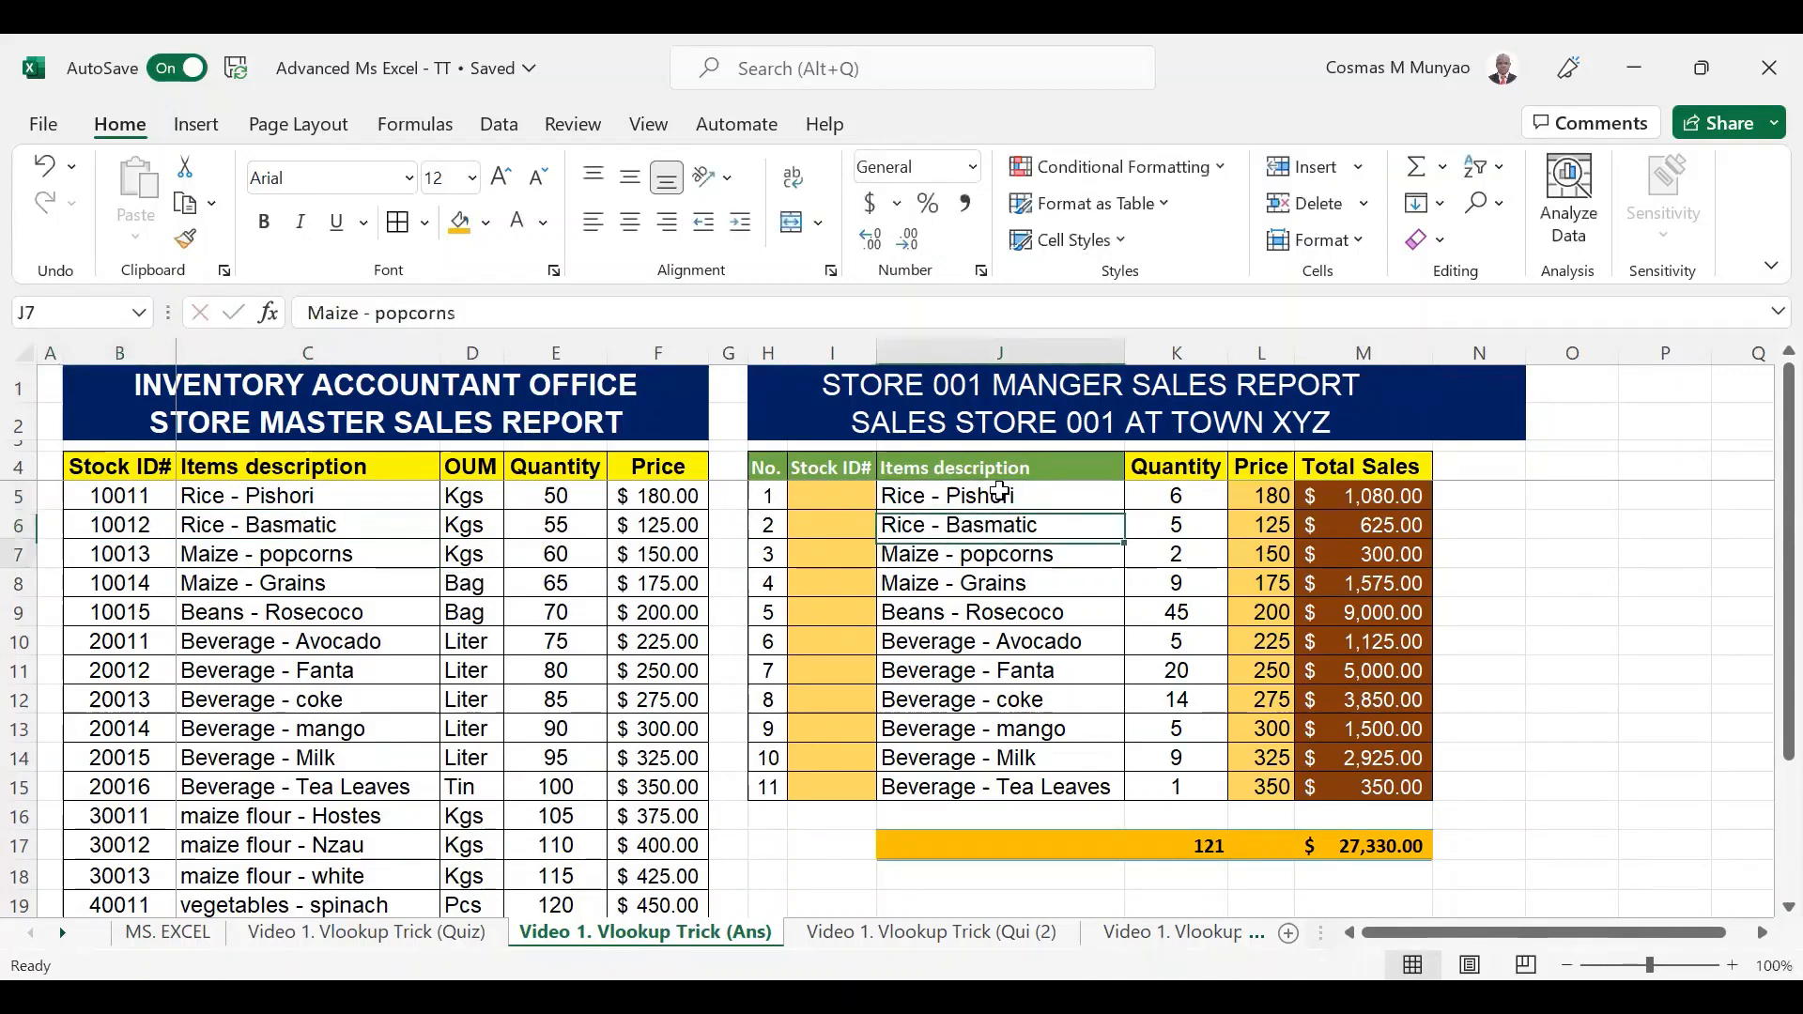
pyautogui.press('Down')
pyautogui.press('Down')
pyautogui.click(999, 492)
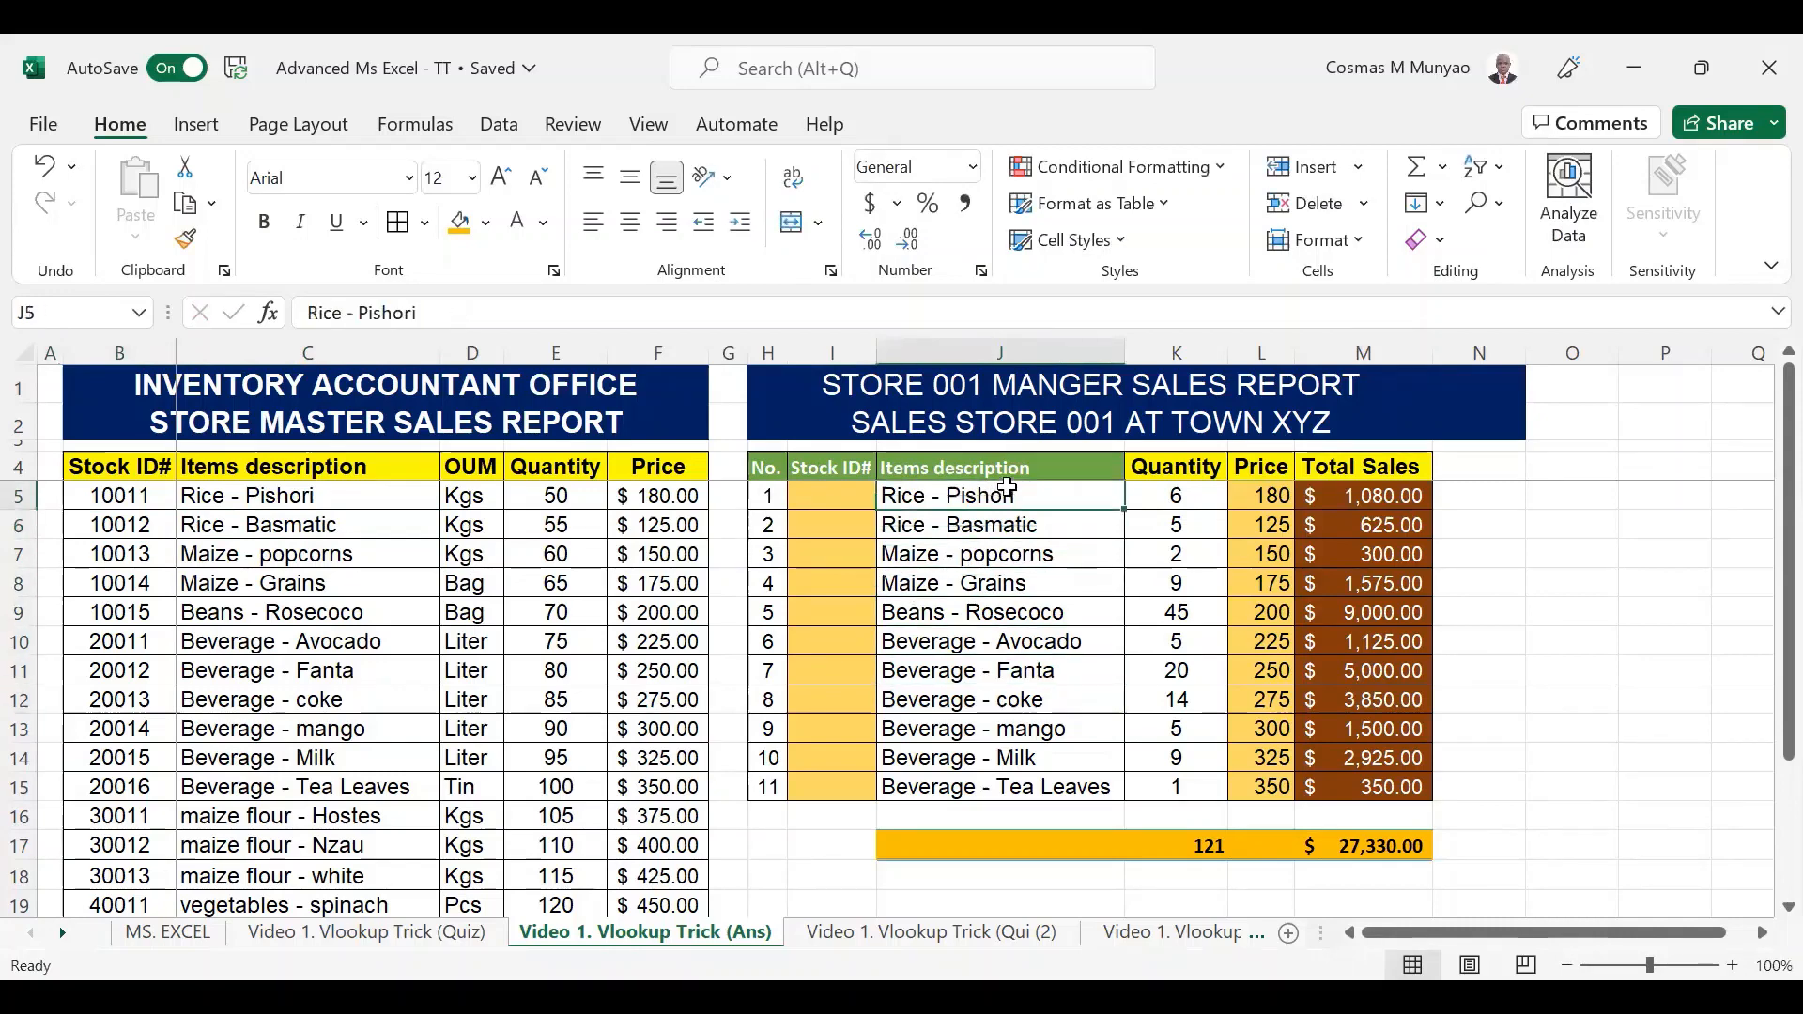
pyautogui.press('Left')
pyautogui.click(1027, 486)
pyautogui.press('Left')
pyautogui.press('Right')
pyautogui.press('Left')
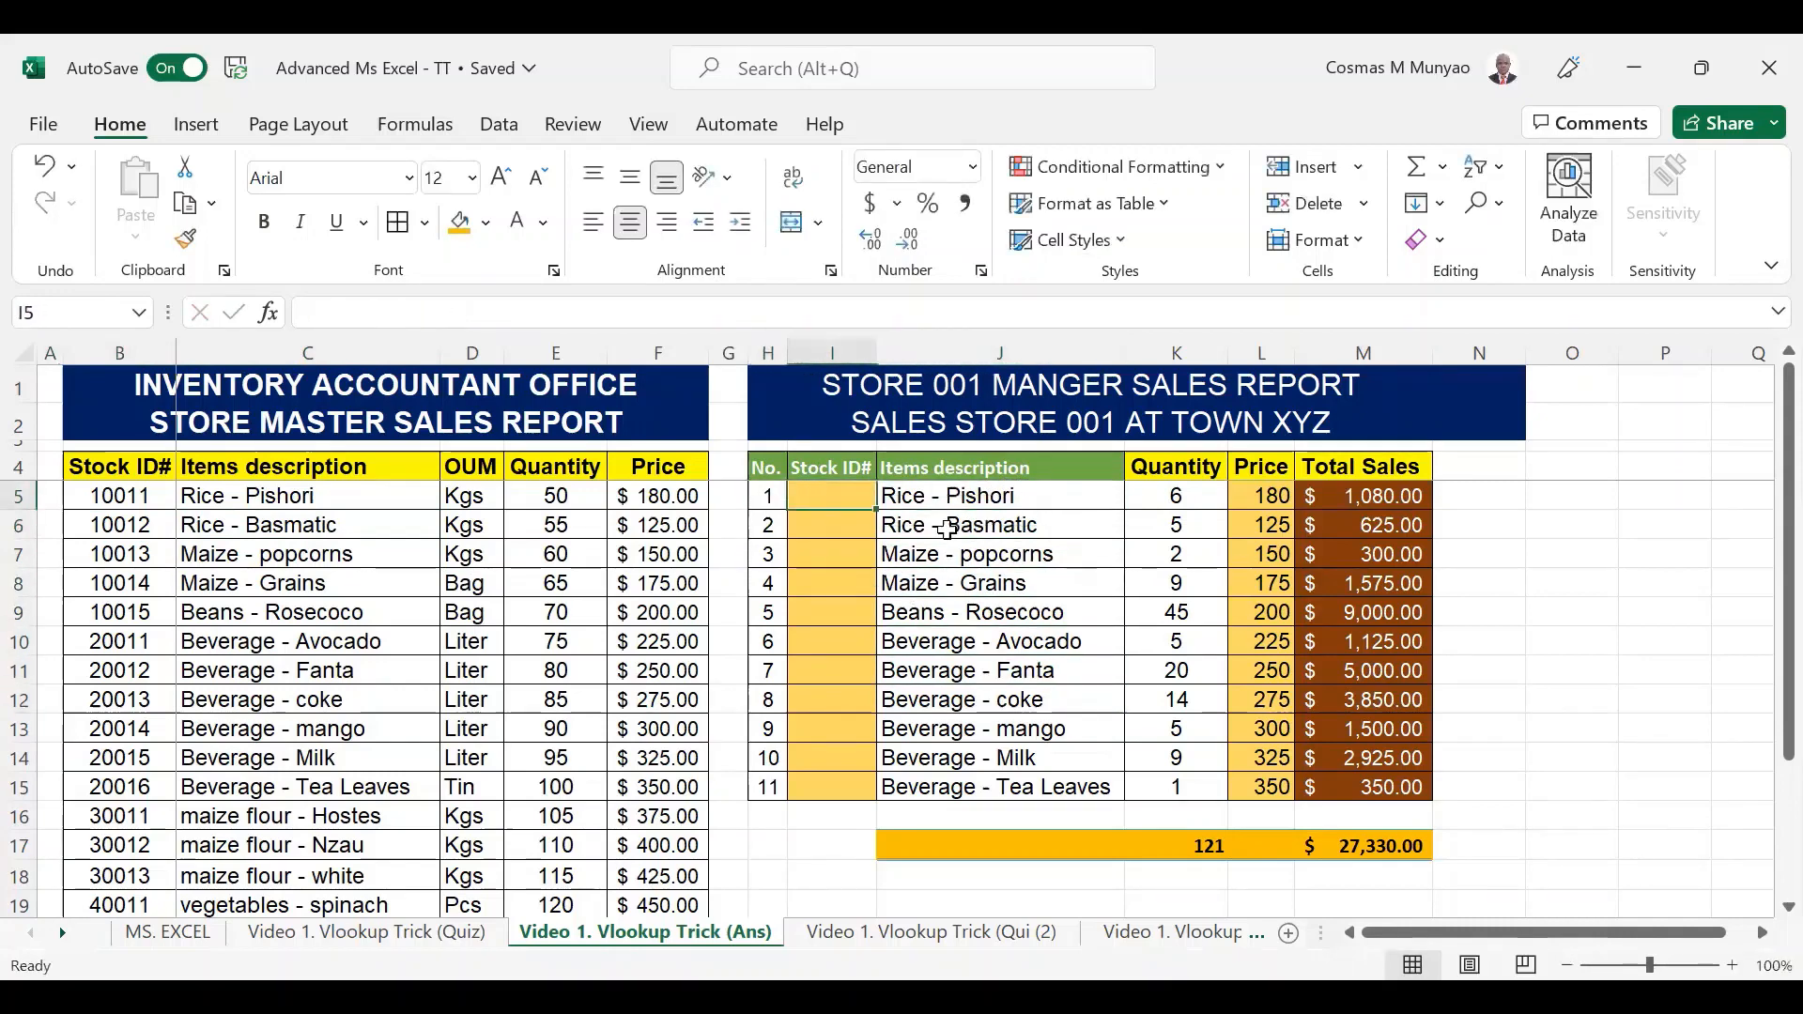
# Try inserting a blank column before the master table's Stock ID# column, and undo the insertion.
pyautogui.click(101, 345)
pyautogui.hotkey('ctrl', 'shift', '+')
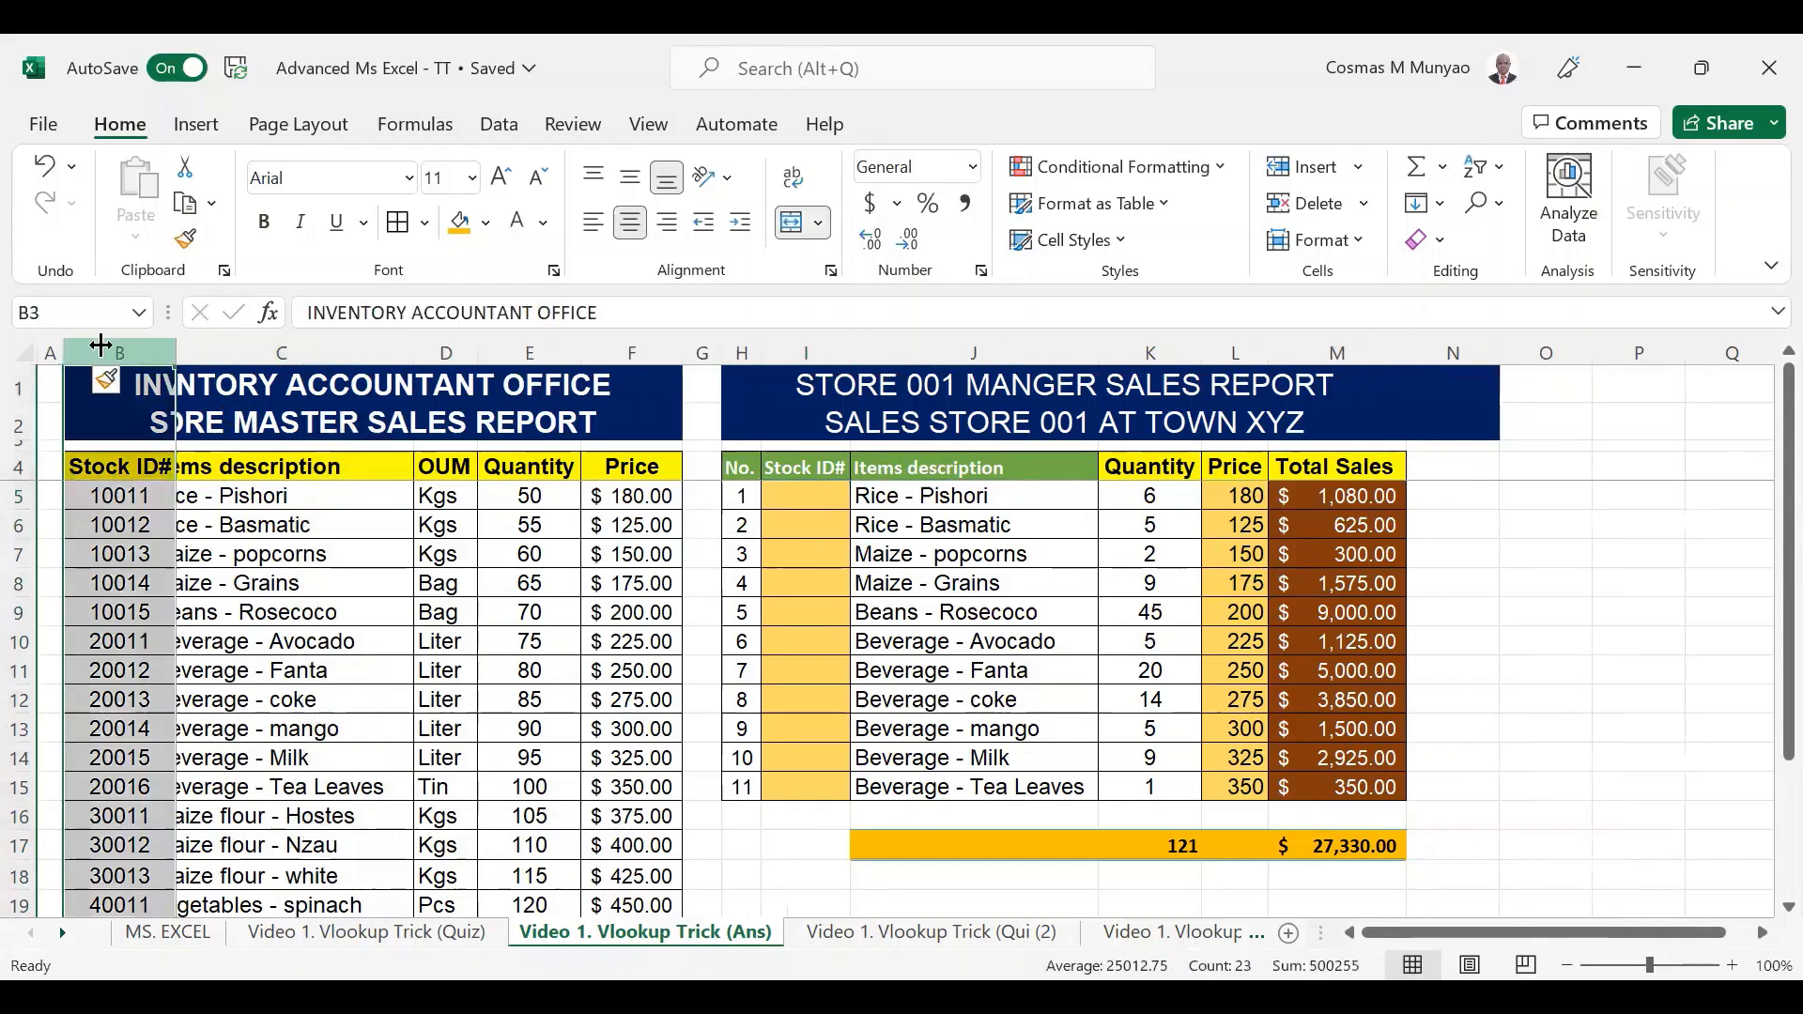
pyautogui.click(156, 581)
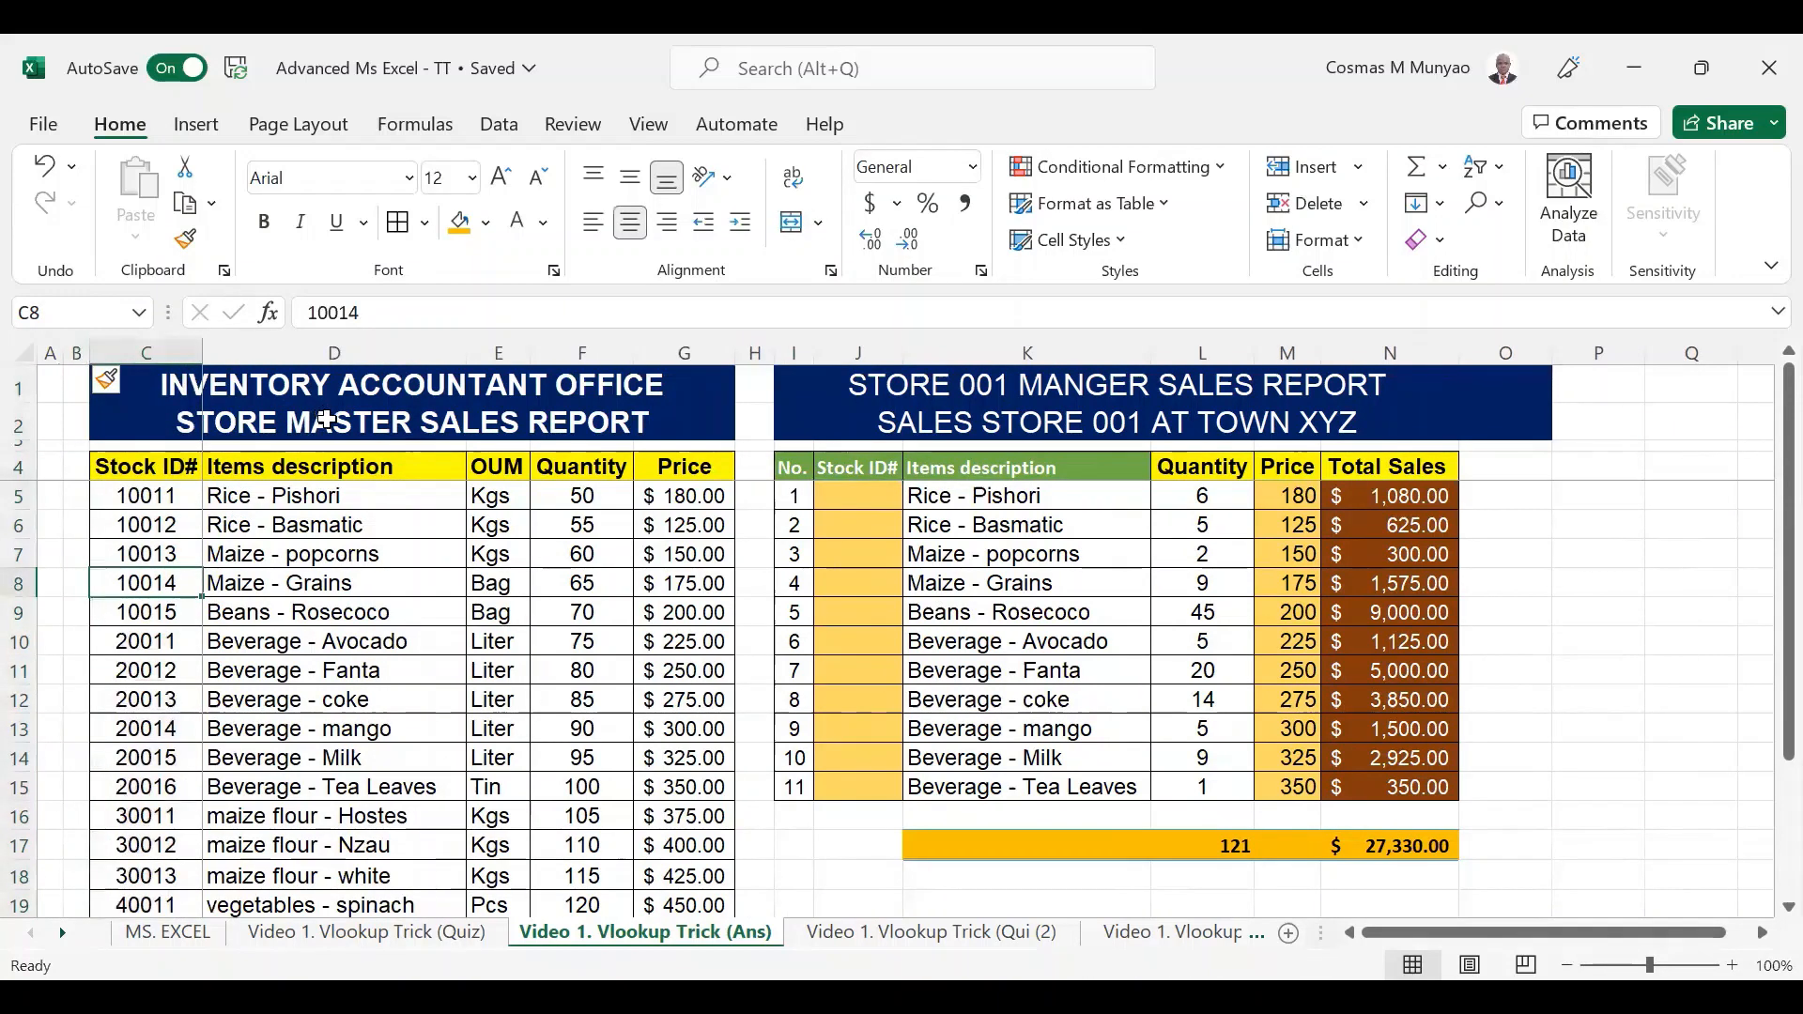
pyautogui.hotkey('ctrl', 'z')
# Insert a blank column before column A, shifting both sales report tables one column over.
pyautogui.click(94, 525)
pyautogui.click(51, 348)
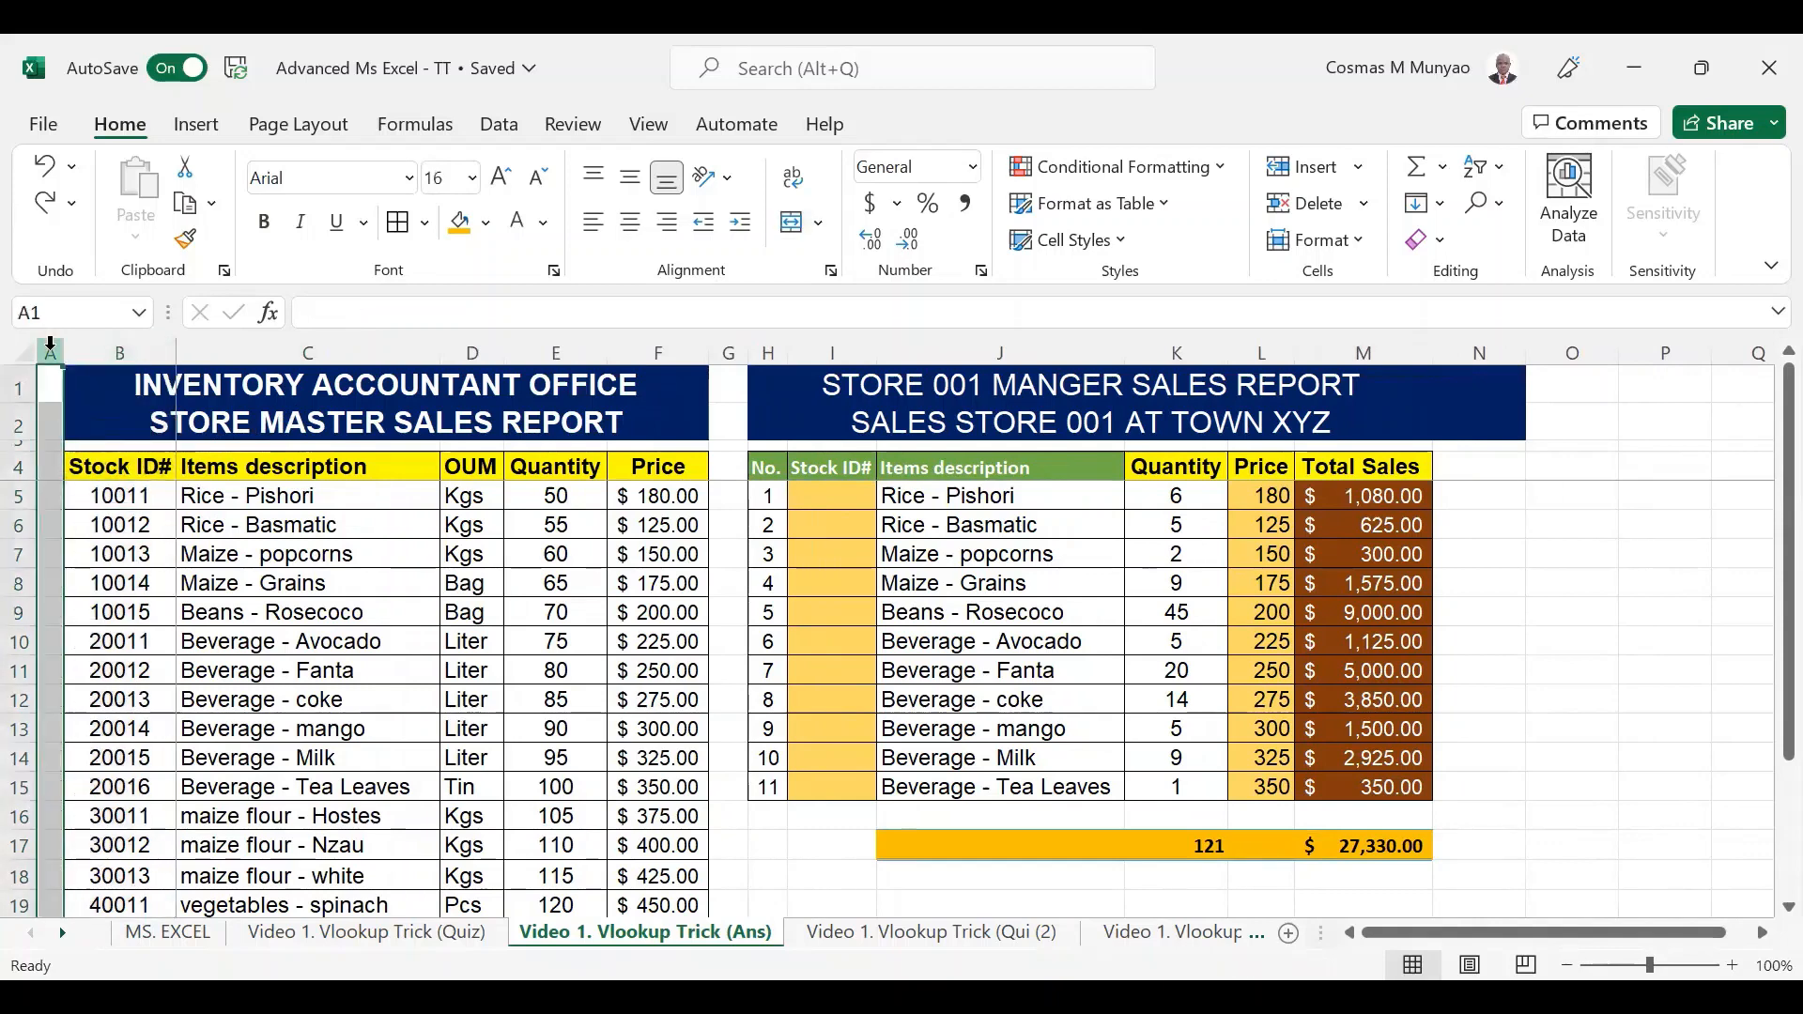
pyautogui.hotkey('ctrl', 'shift', '+')
pyautogui.click(240, 534)
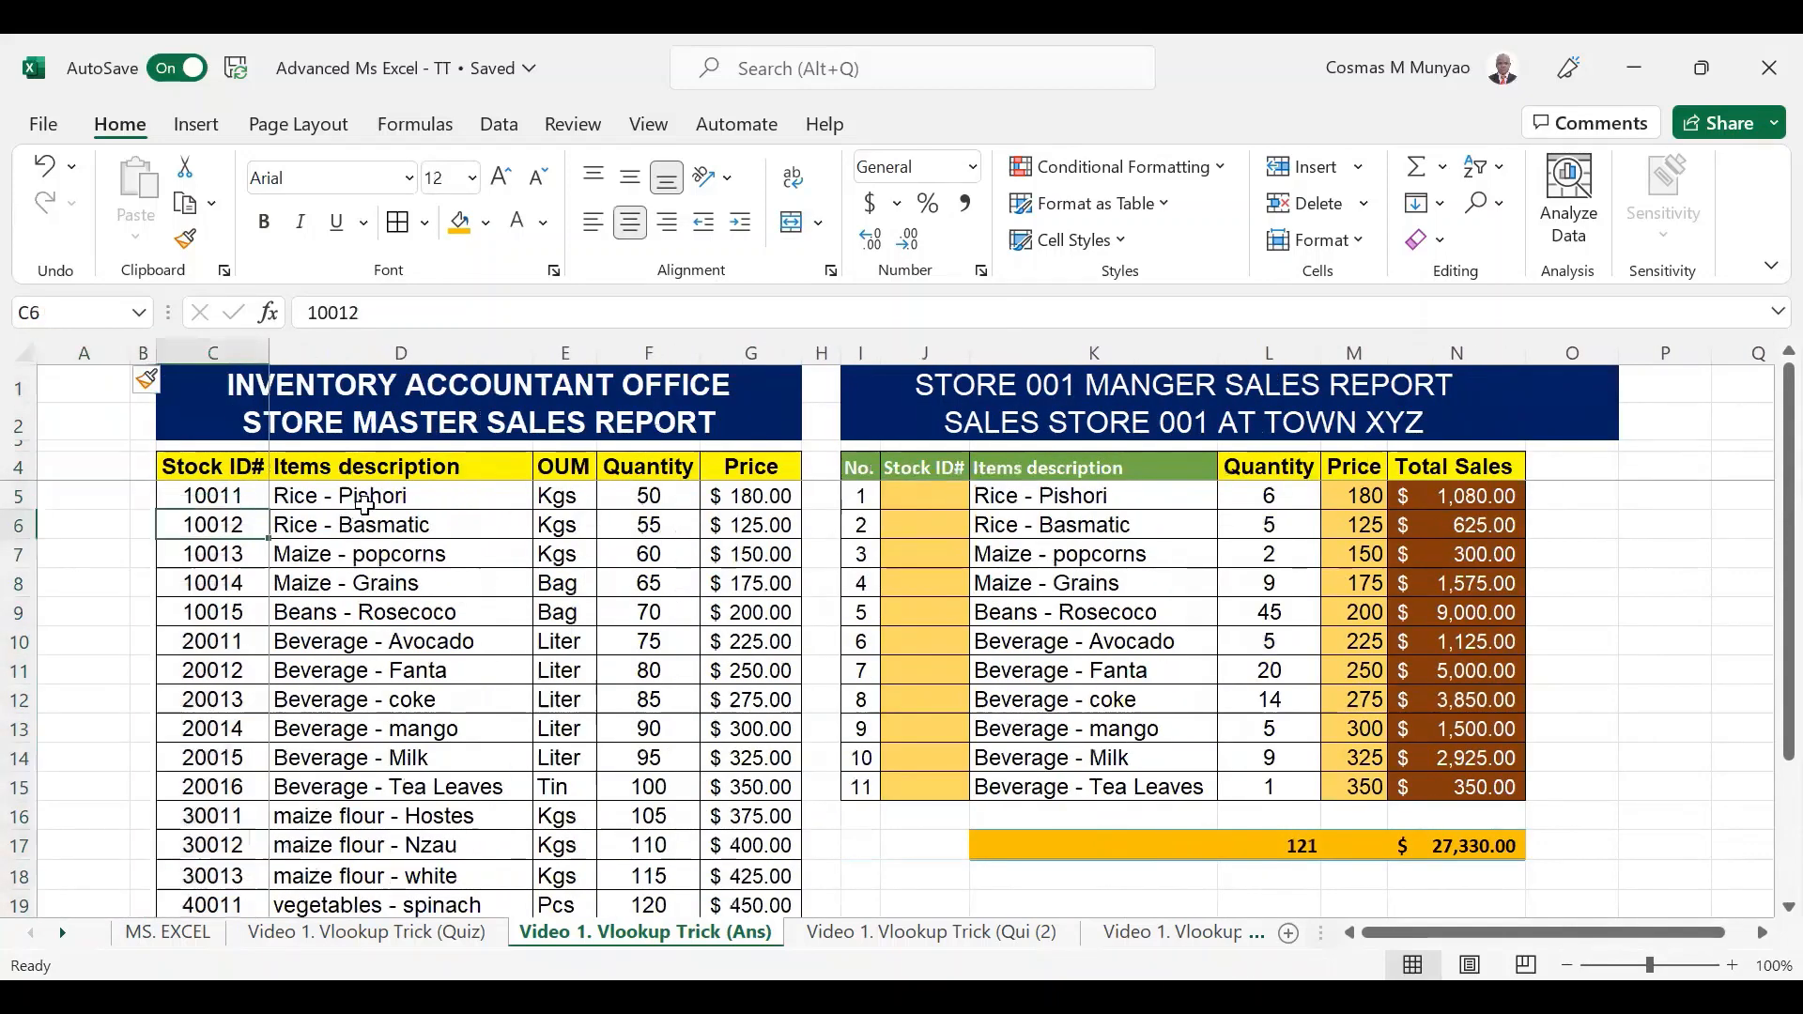
# Copy the master table's item descriptions D5:D24 and paste them as values into column B starting at B5.
pyautogui.moveTo(372, 489); pyautogui.dragTo(375, 905)
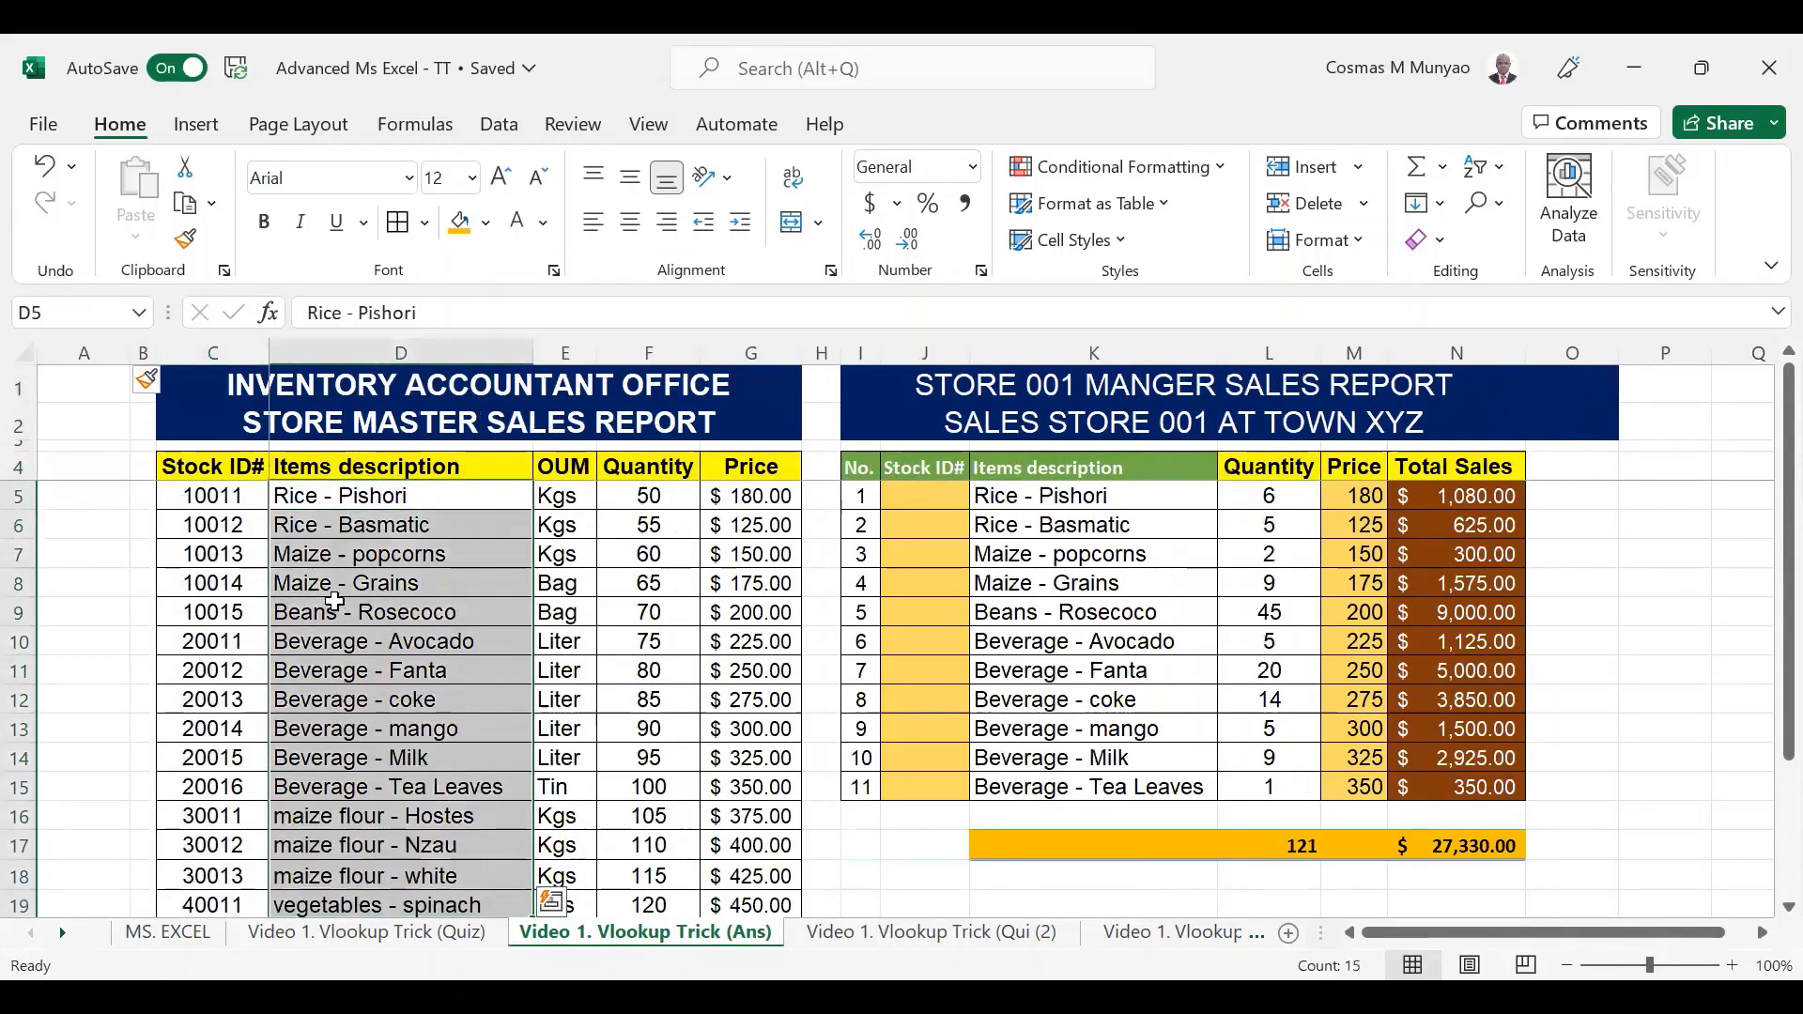
pyautogui.hotkey('ctrl', 'shift', 'Down')
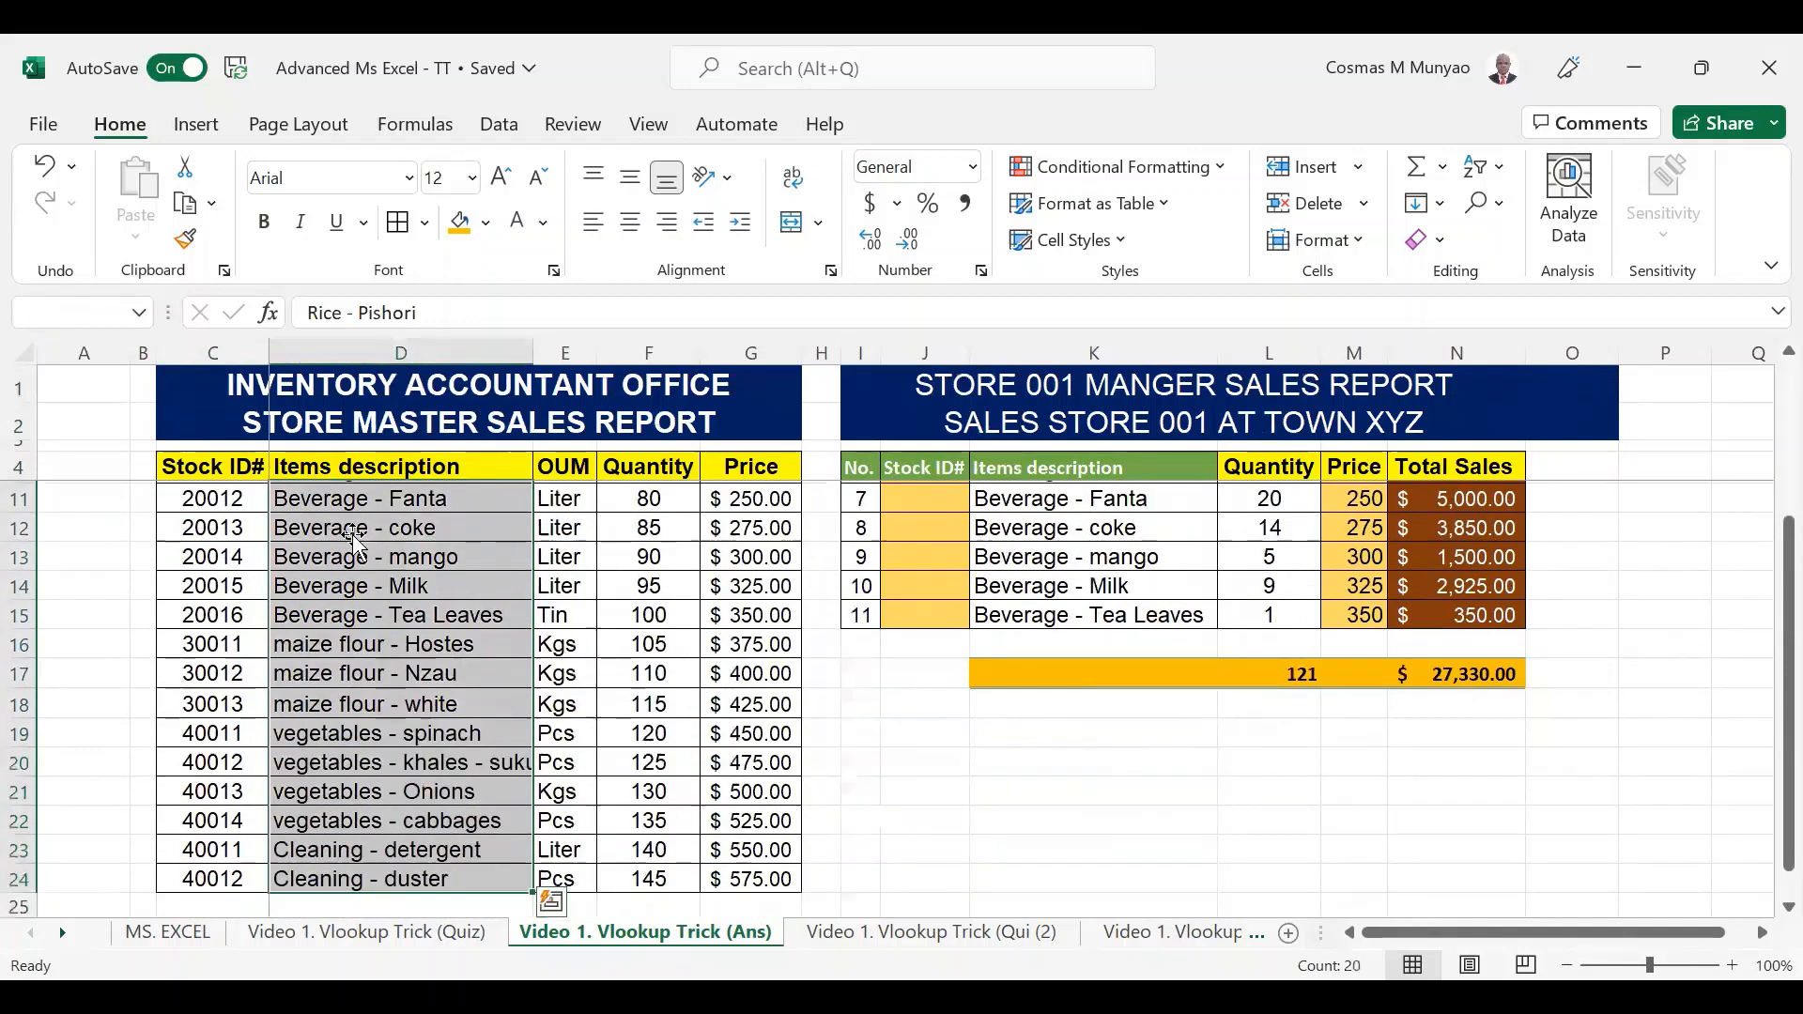
pyautogui.hotkey('ctrl', 'c')
pyautogui.scroll(2, 353, 535)
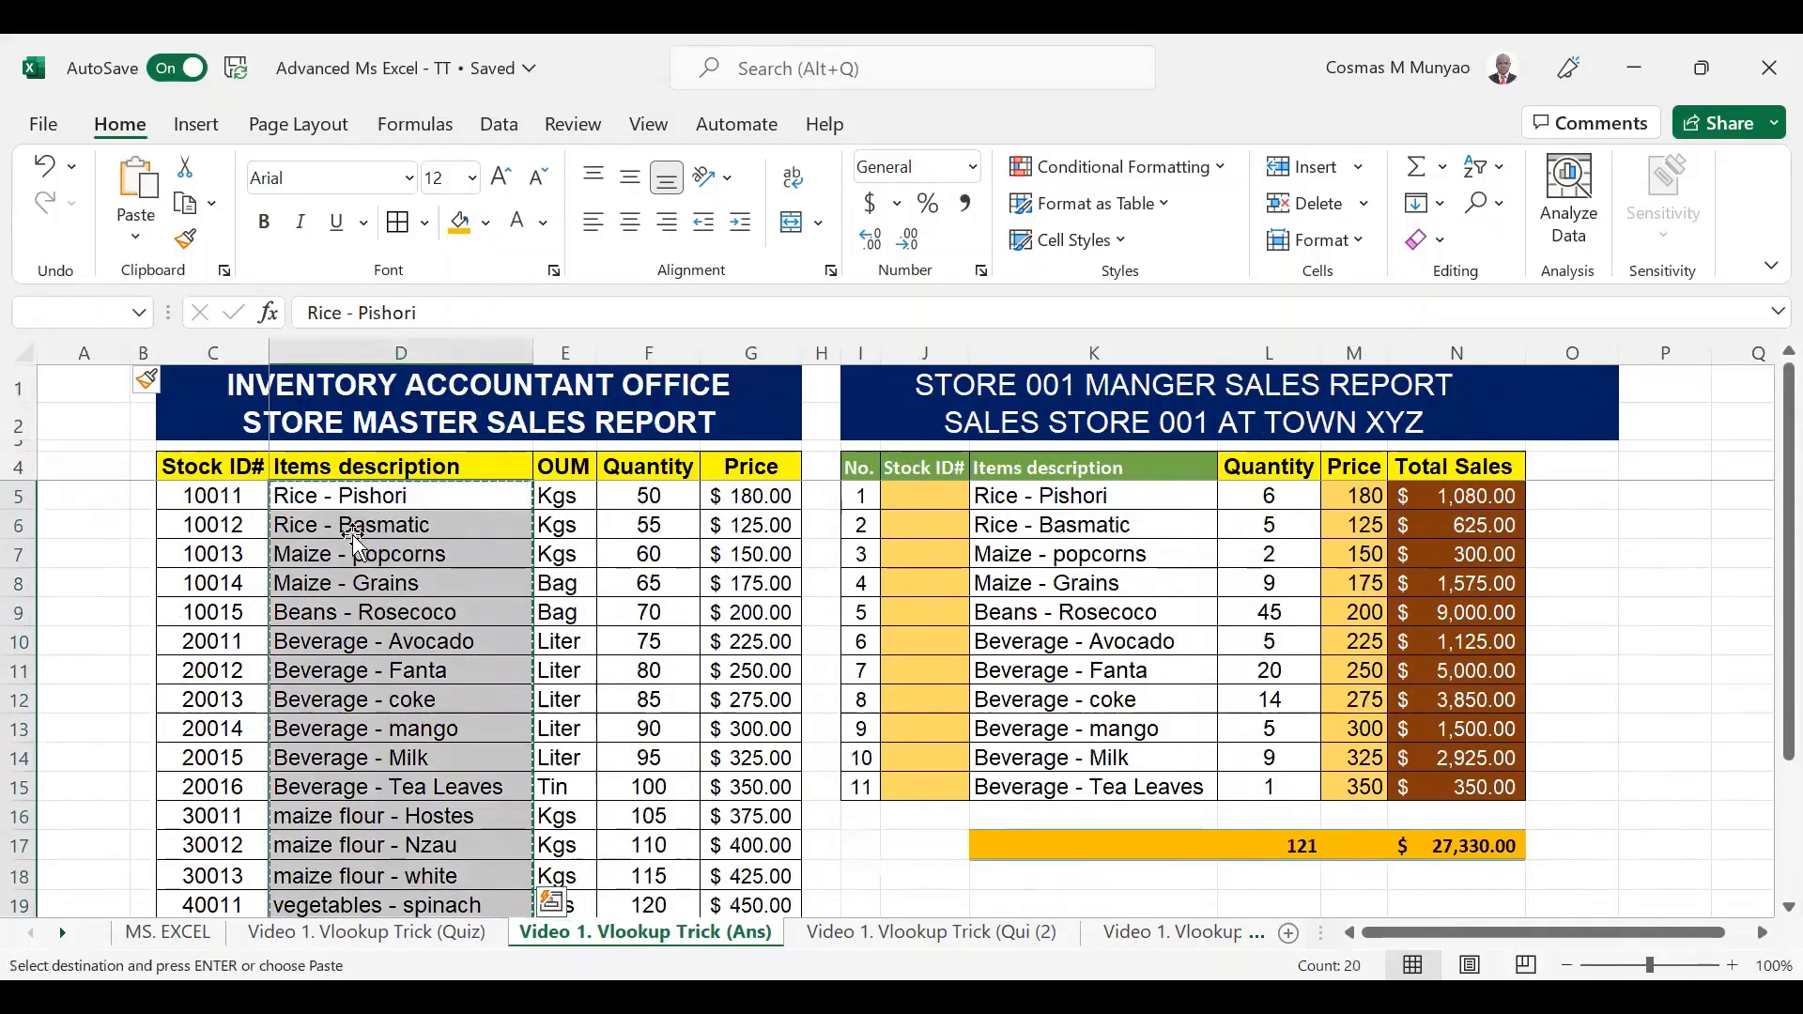
pyautogui.click(377, 497)
pyautogui.press('Left')
pyautogui.press('Left')
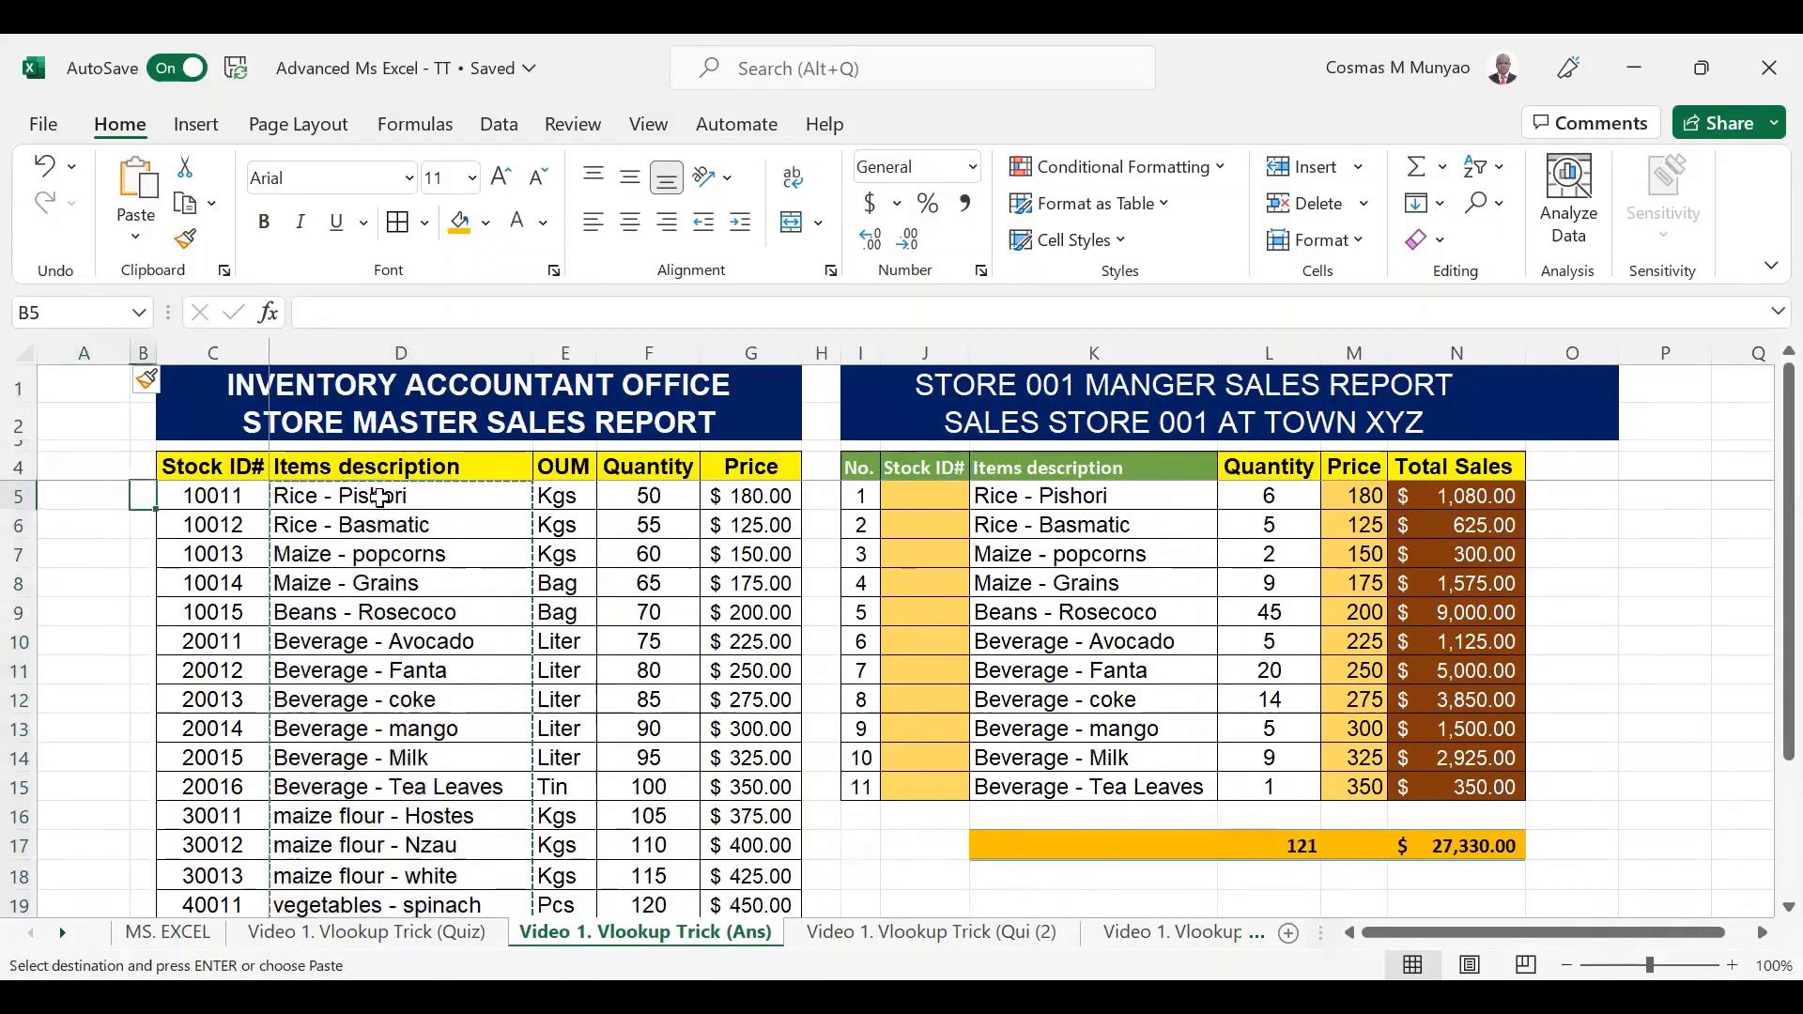
pyautogui.press('Left')
pyautogui.press('Right')
pyautogui.doubleClick(163, 354)
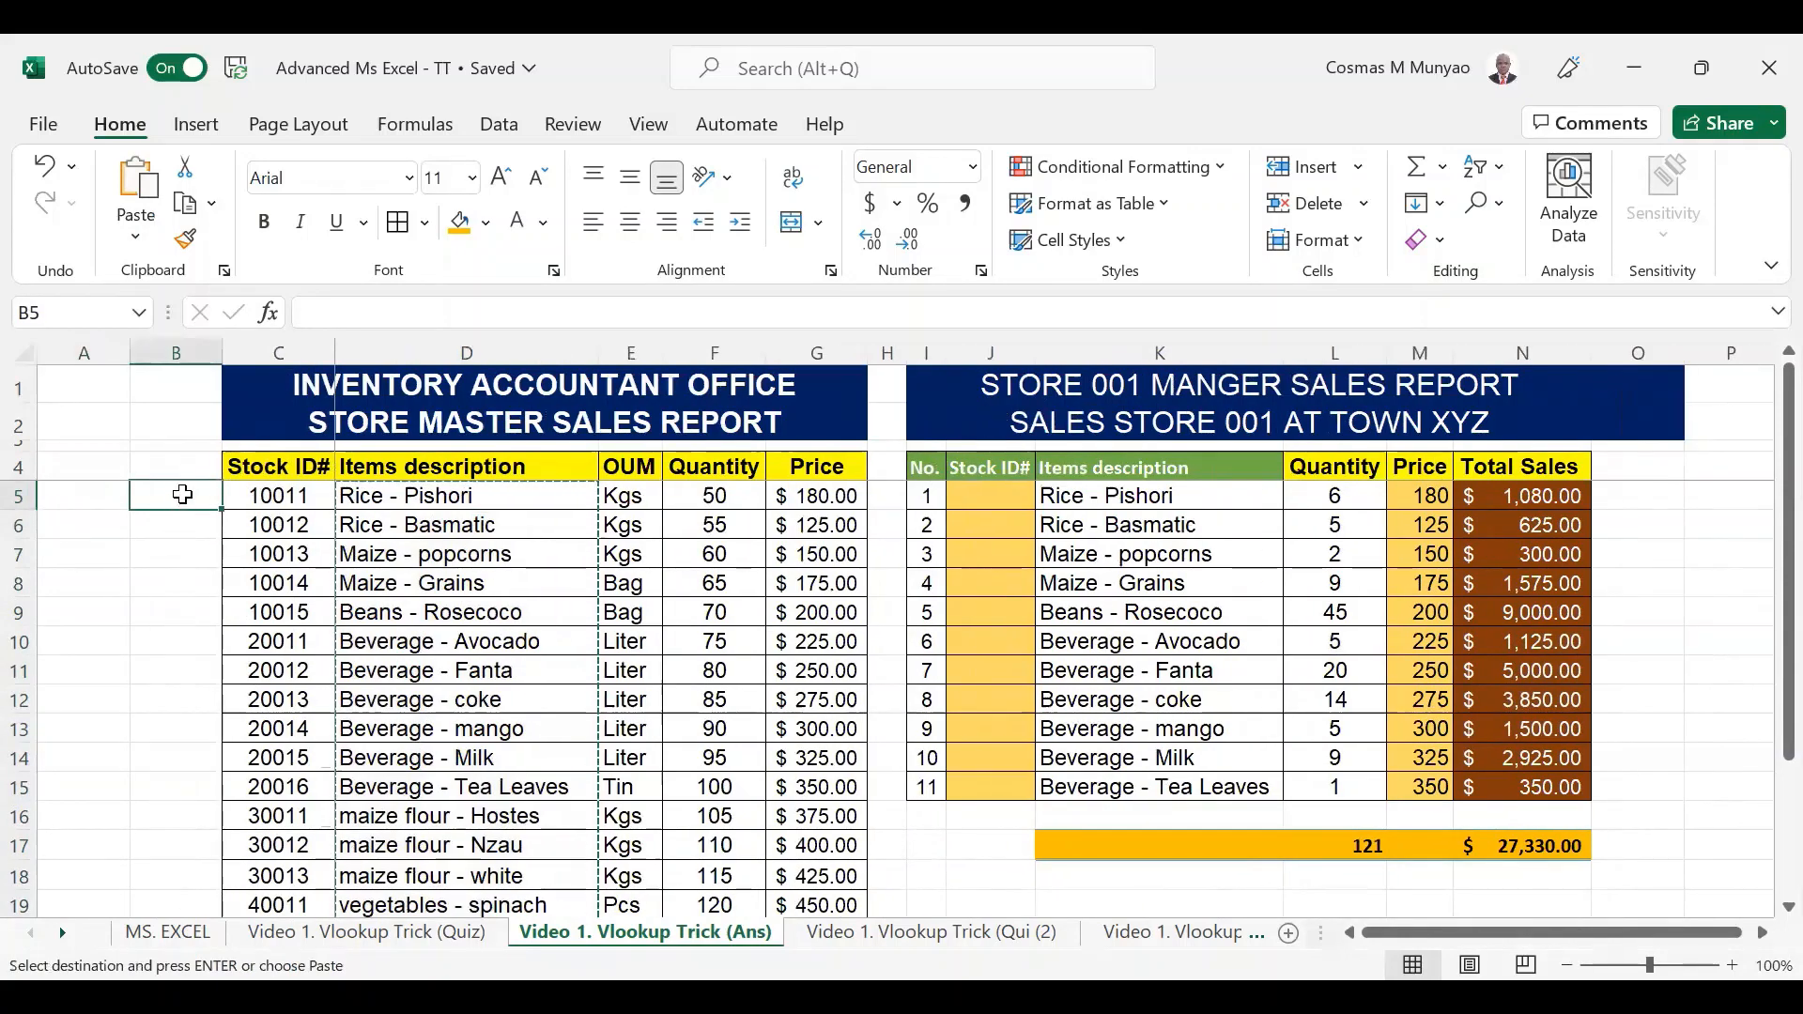
pyautogui.rightClick(197, 501)
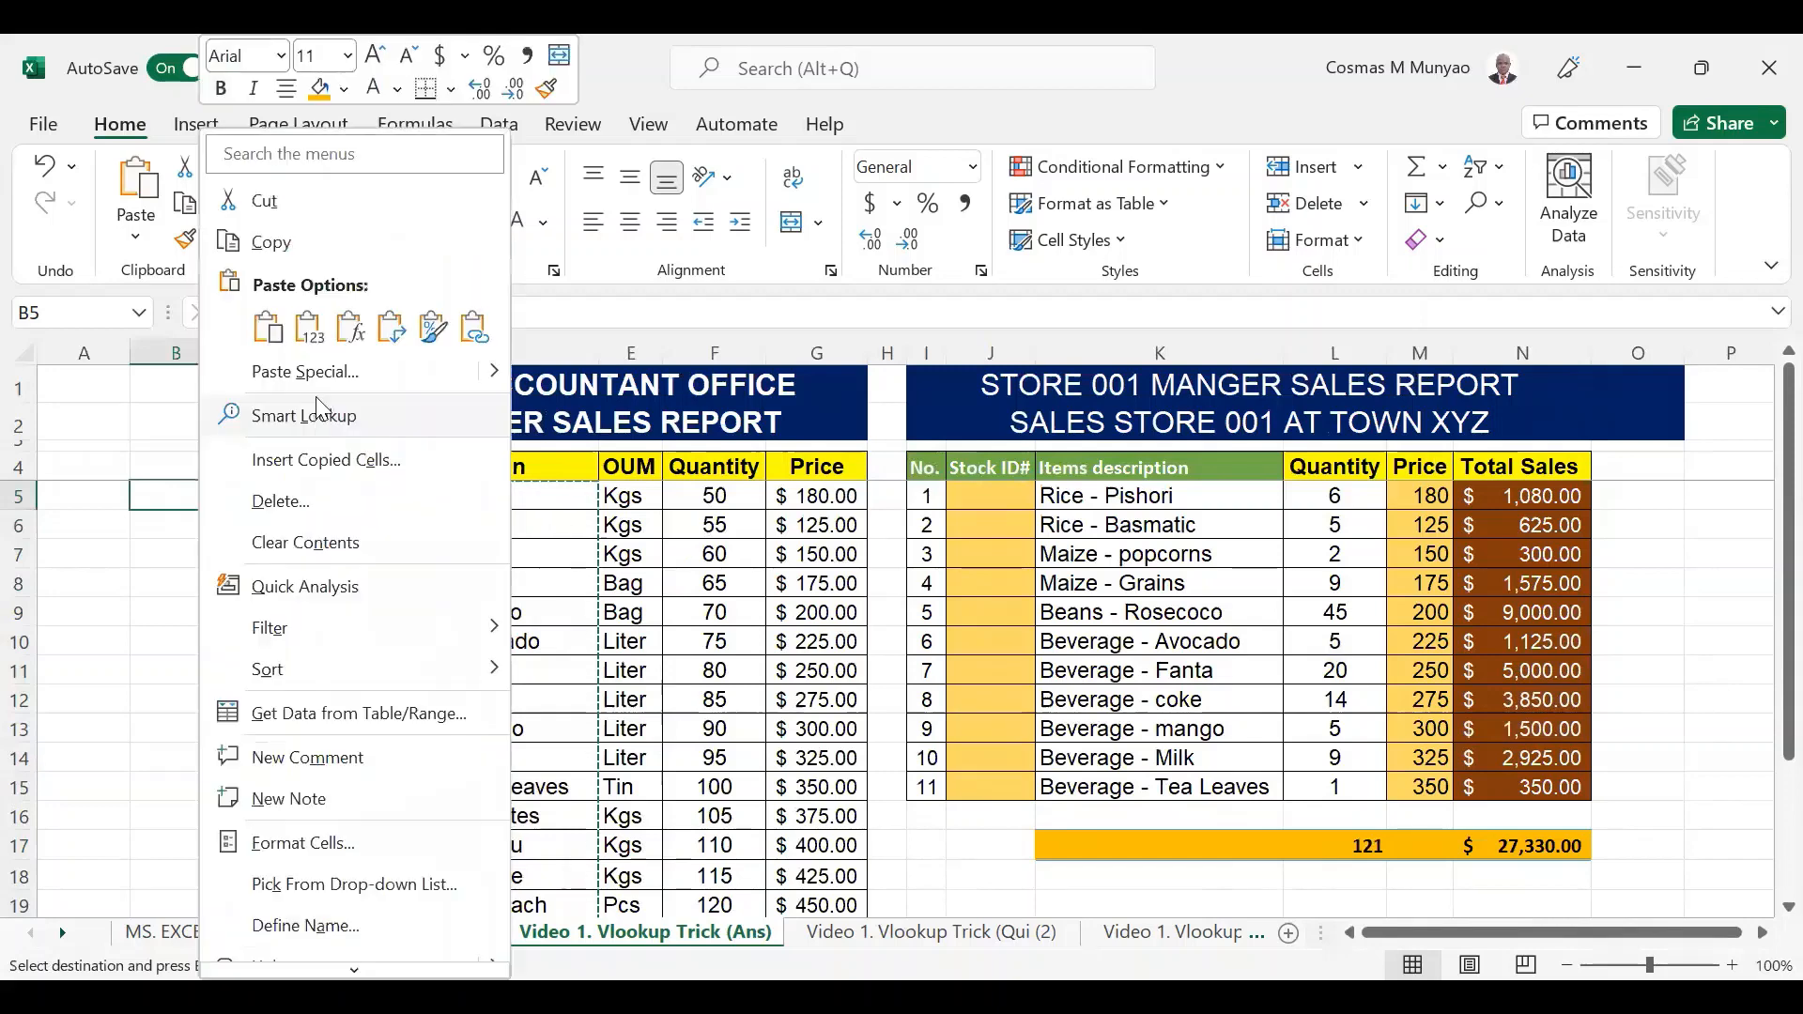
pyautogui.click(316, 340)
# Widen column B enough to show the pasted item descriptions beside the Stock ID# column.
pyautogui.click(265, 573)
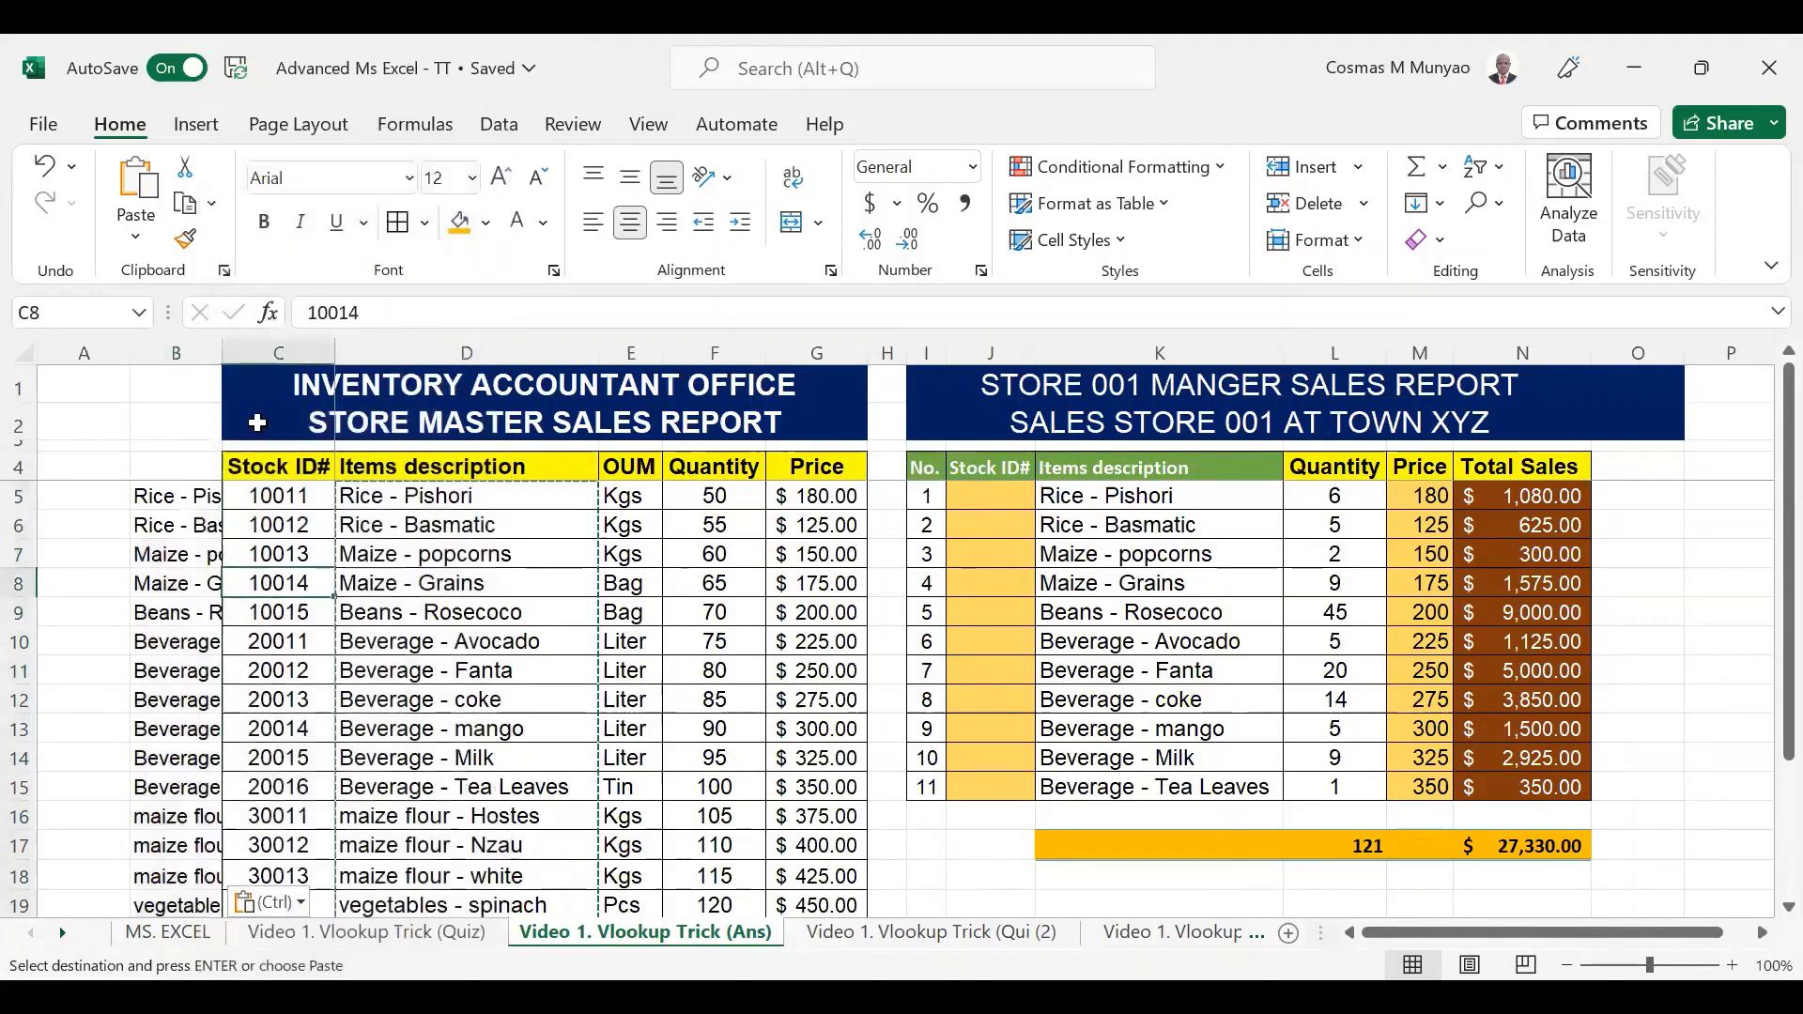
pyautogui.moveTo(215, 351); pyautogui.dragTo(426, 351)
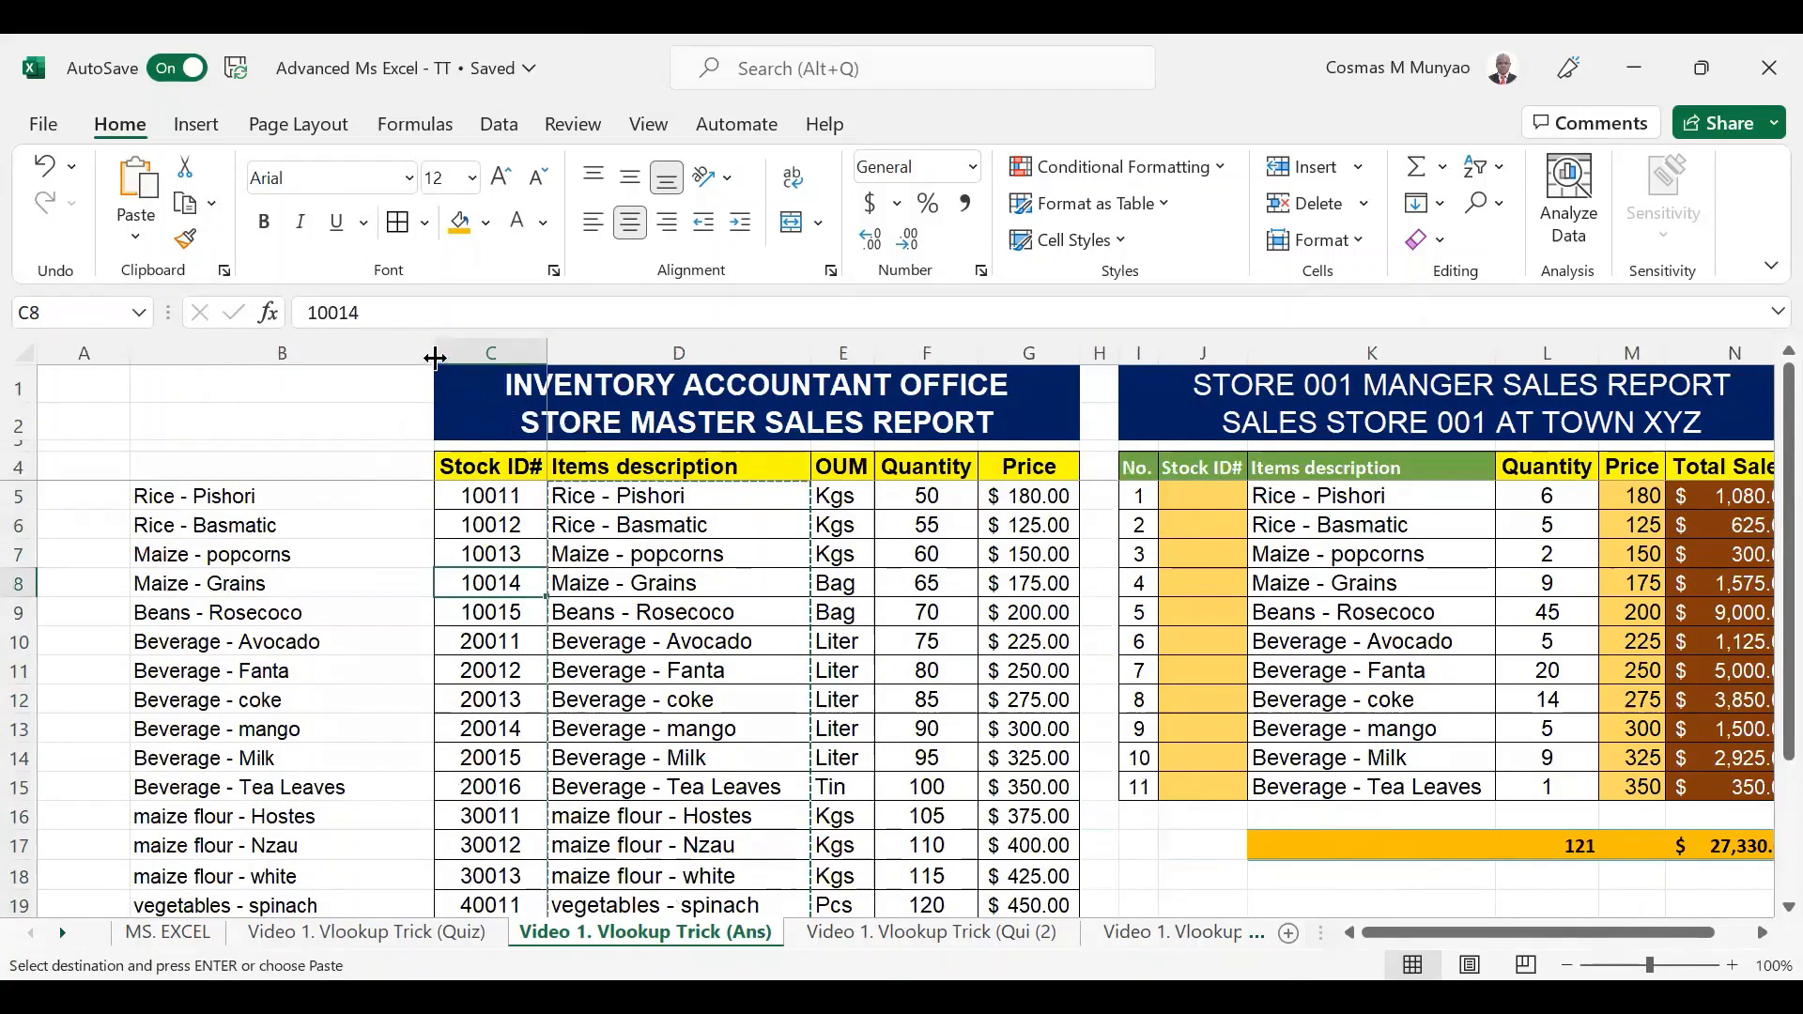
pyautogui.moveTo(346, 386); pyautogui.dragTo(347, 385)
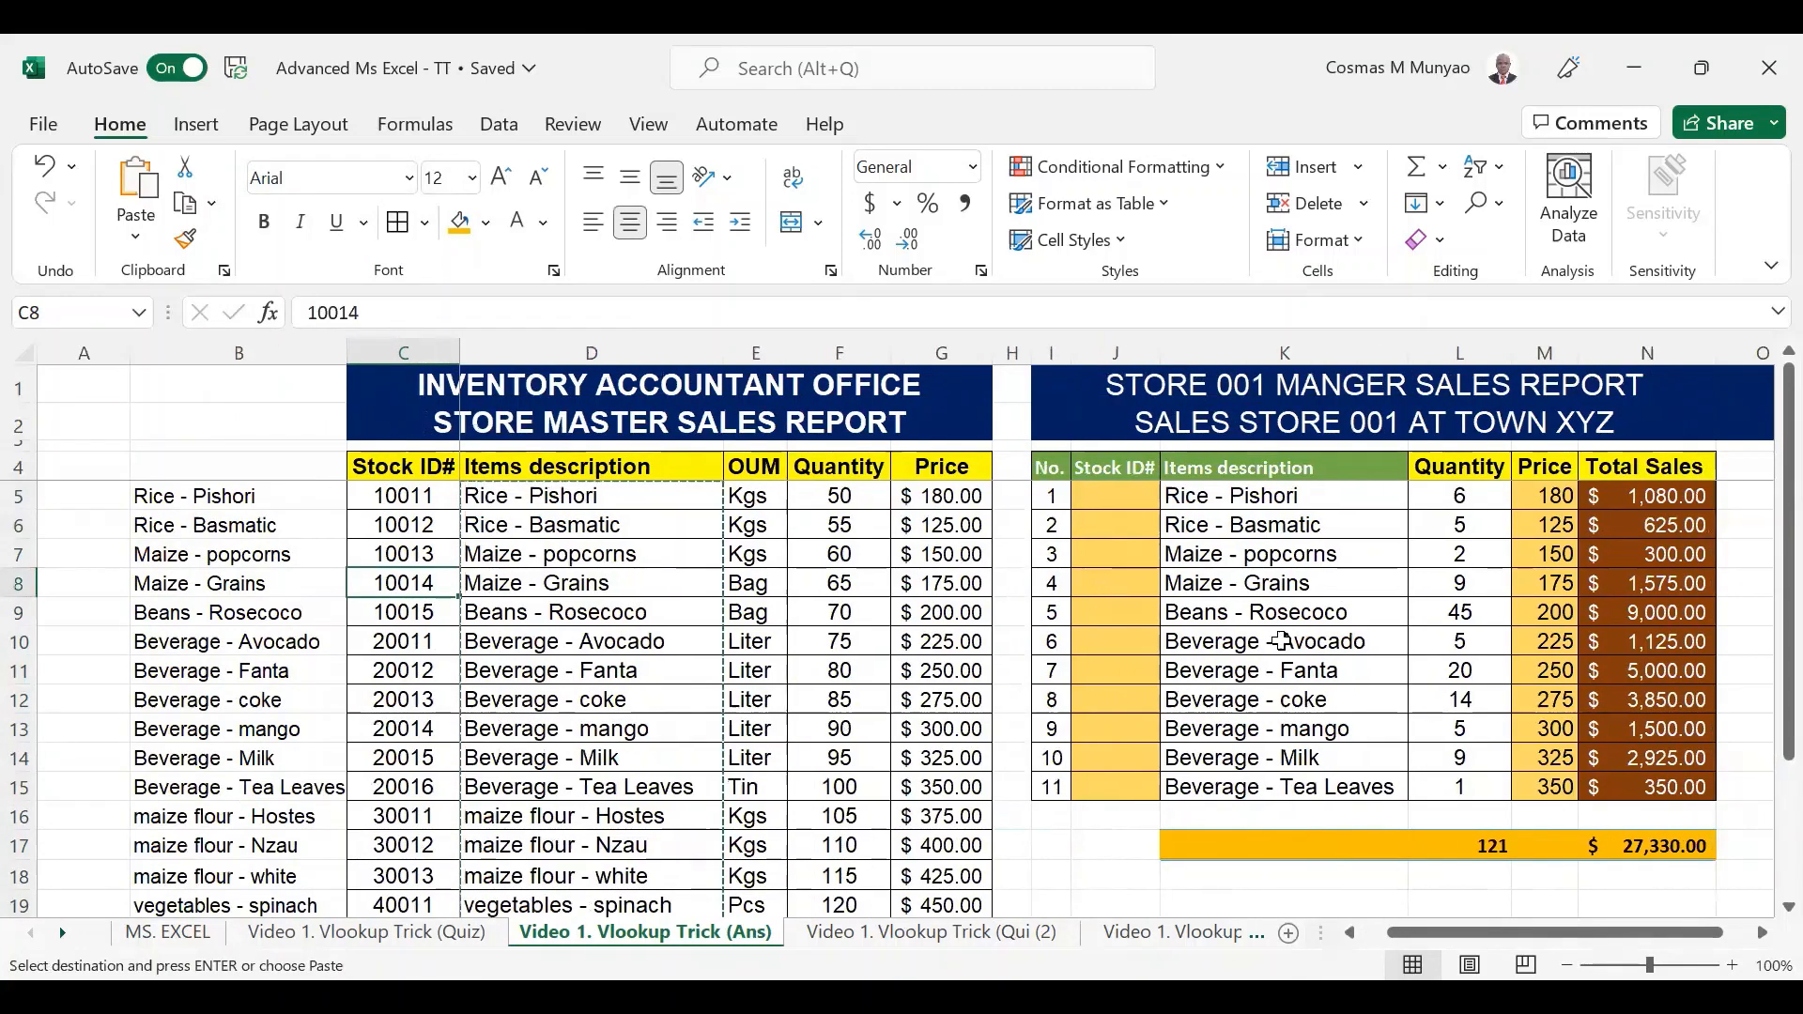
pyautogui.click(1139, 504)
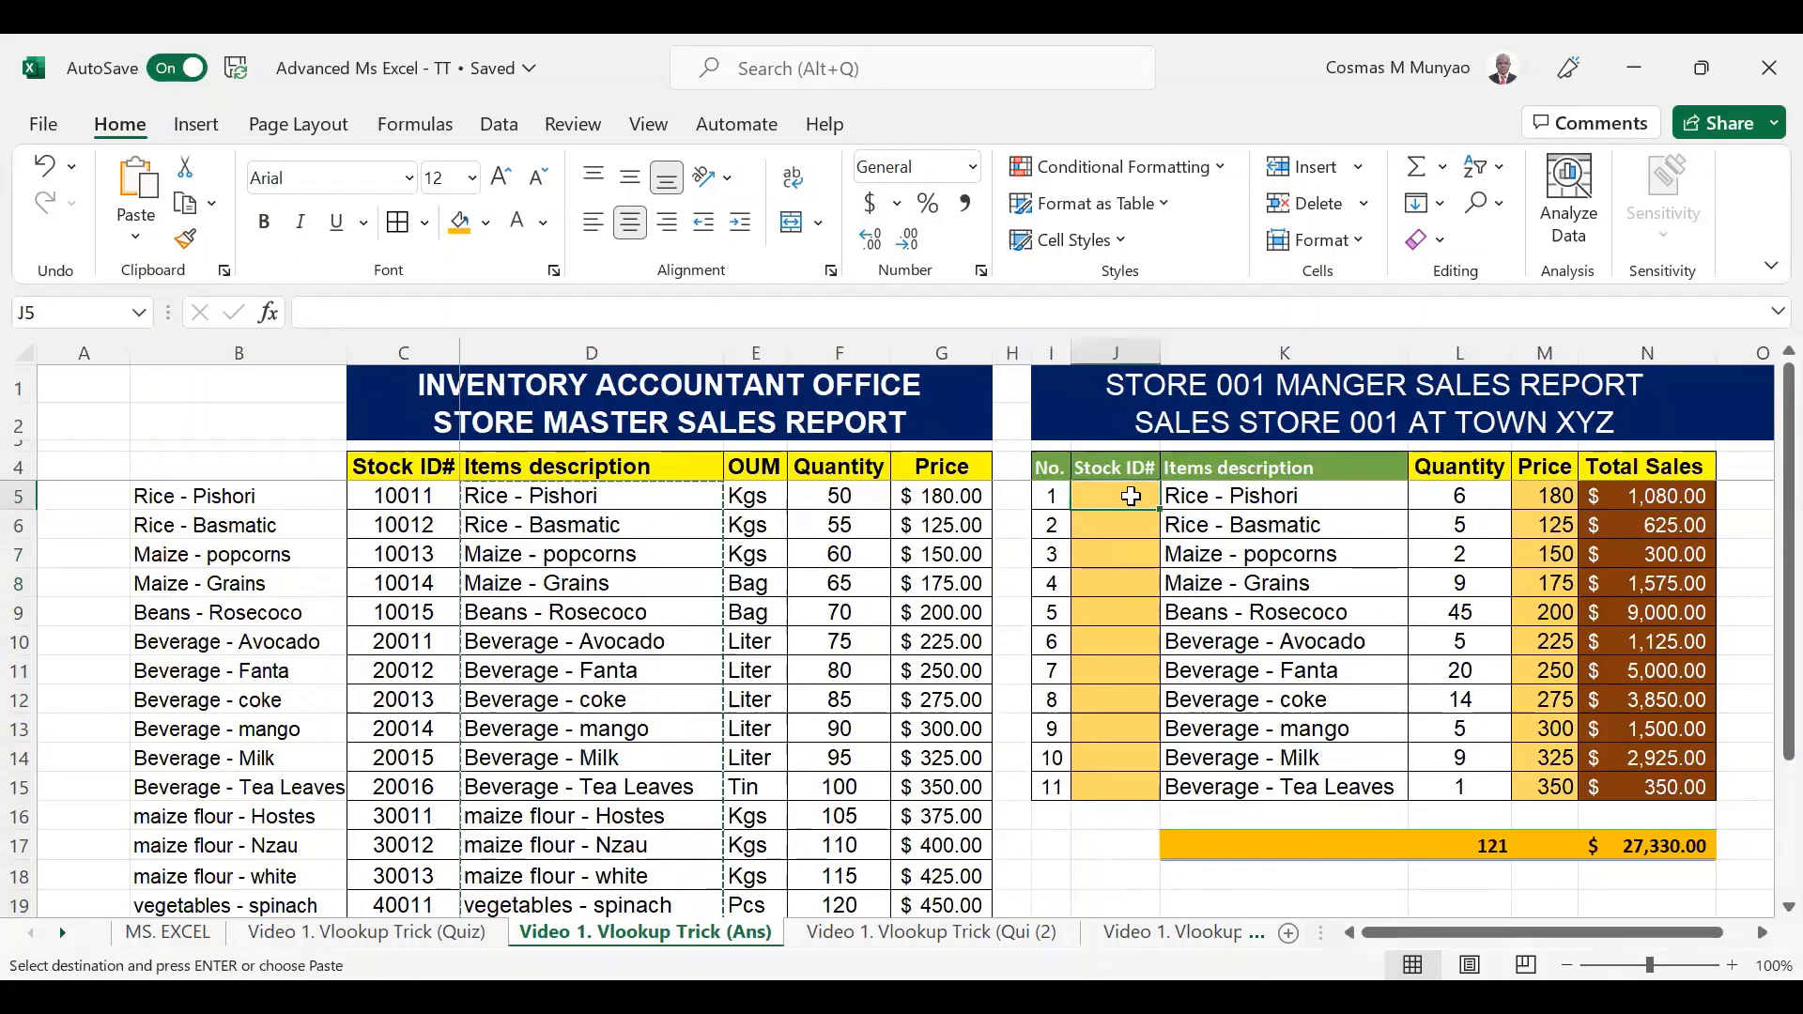
pyautogui.write('=')
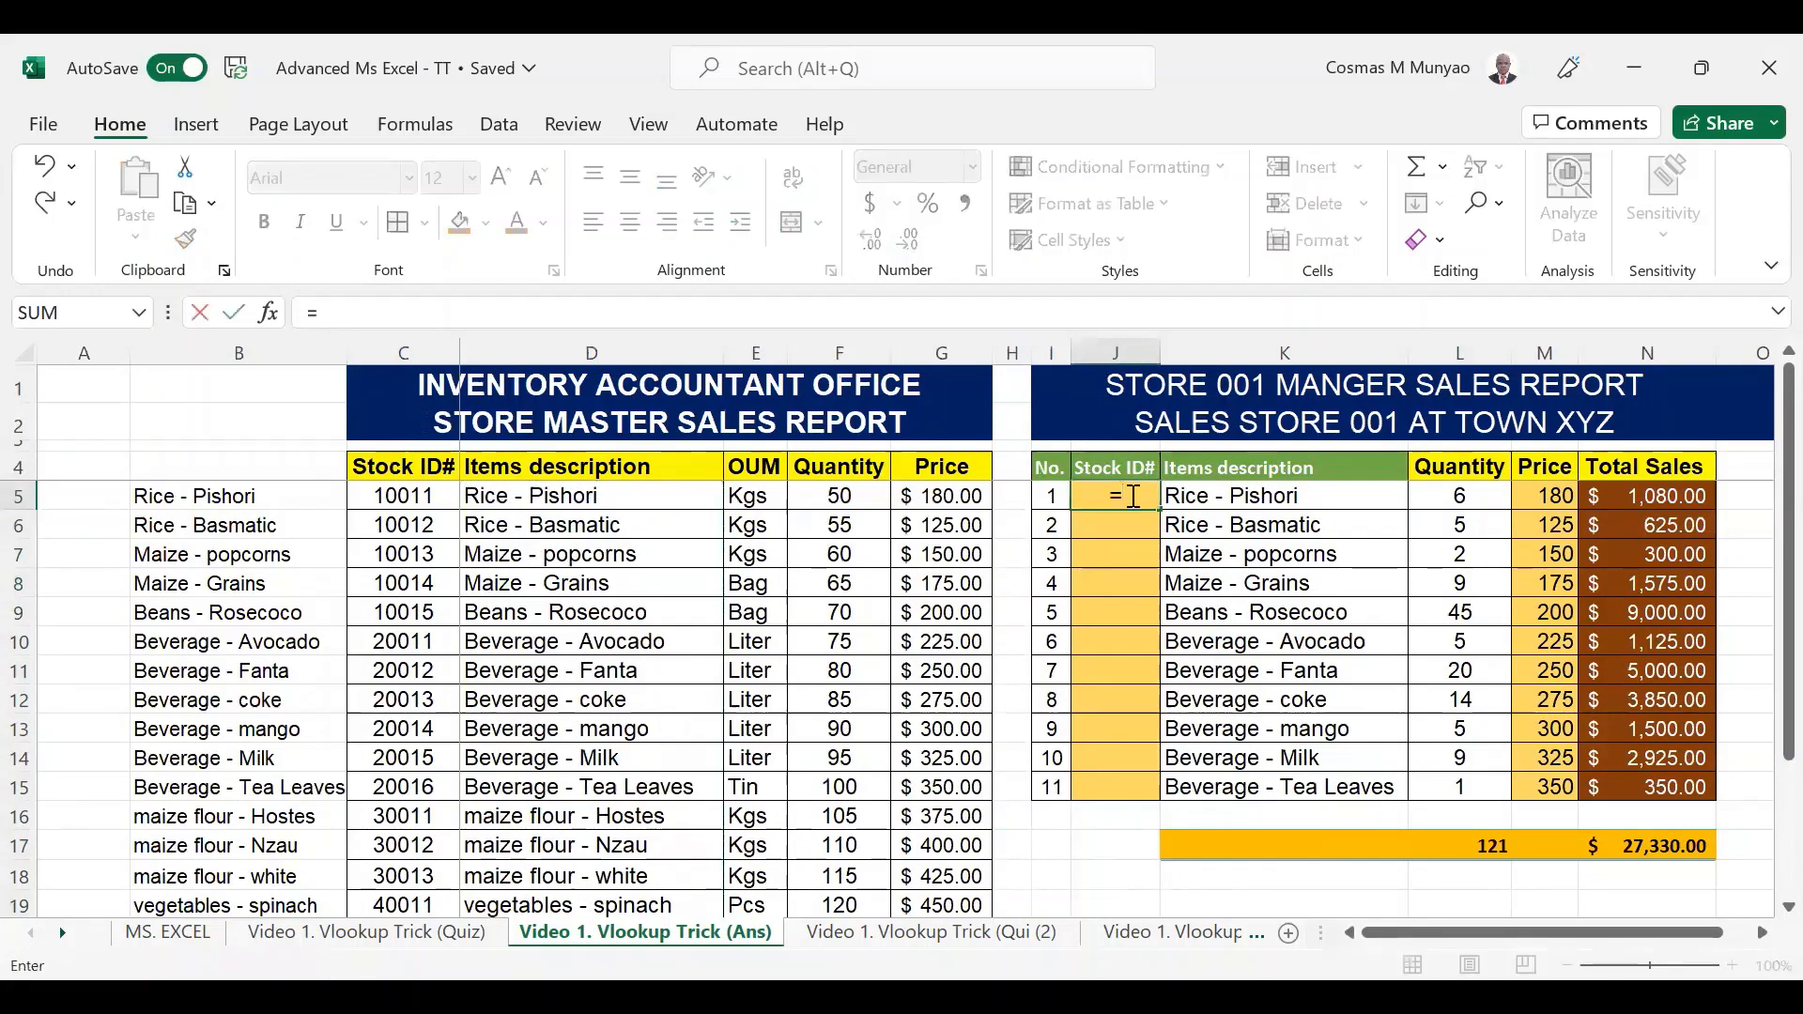
pyautogui.write('VLOOKUP(')
pyautogui.press('Right')
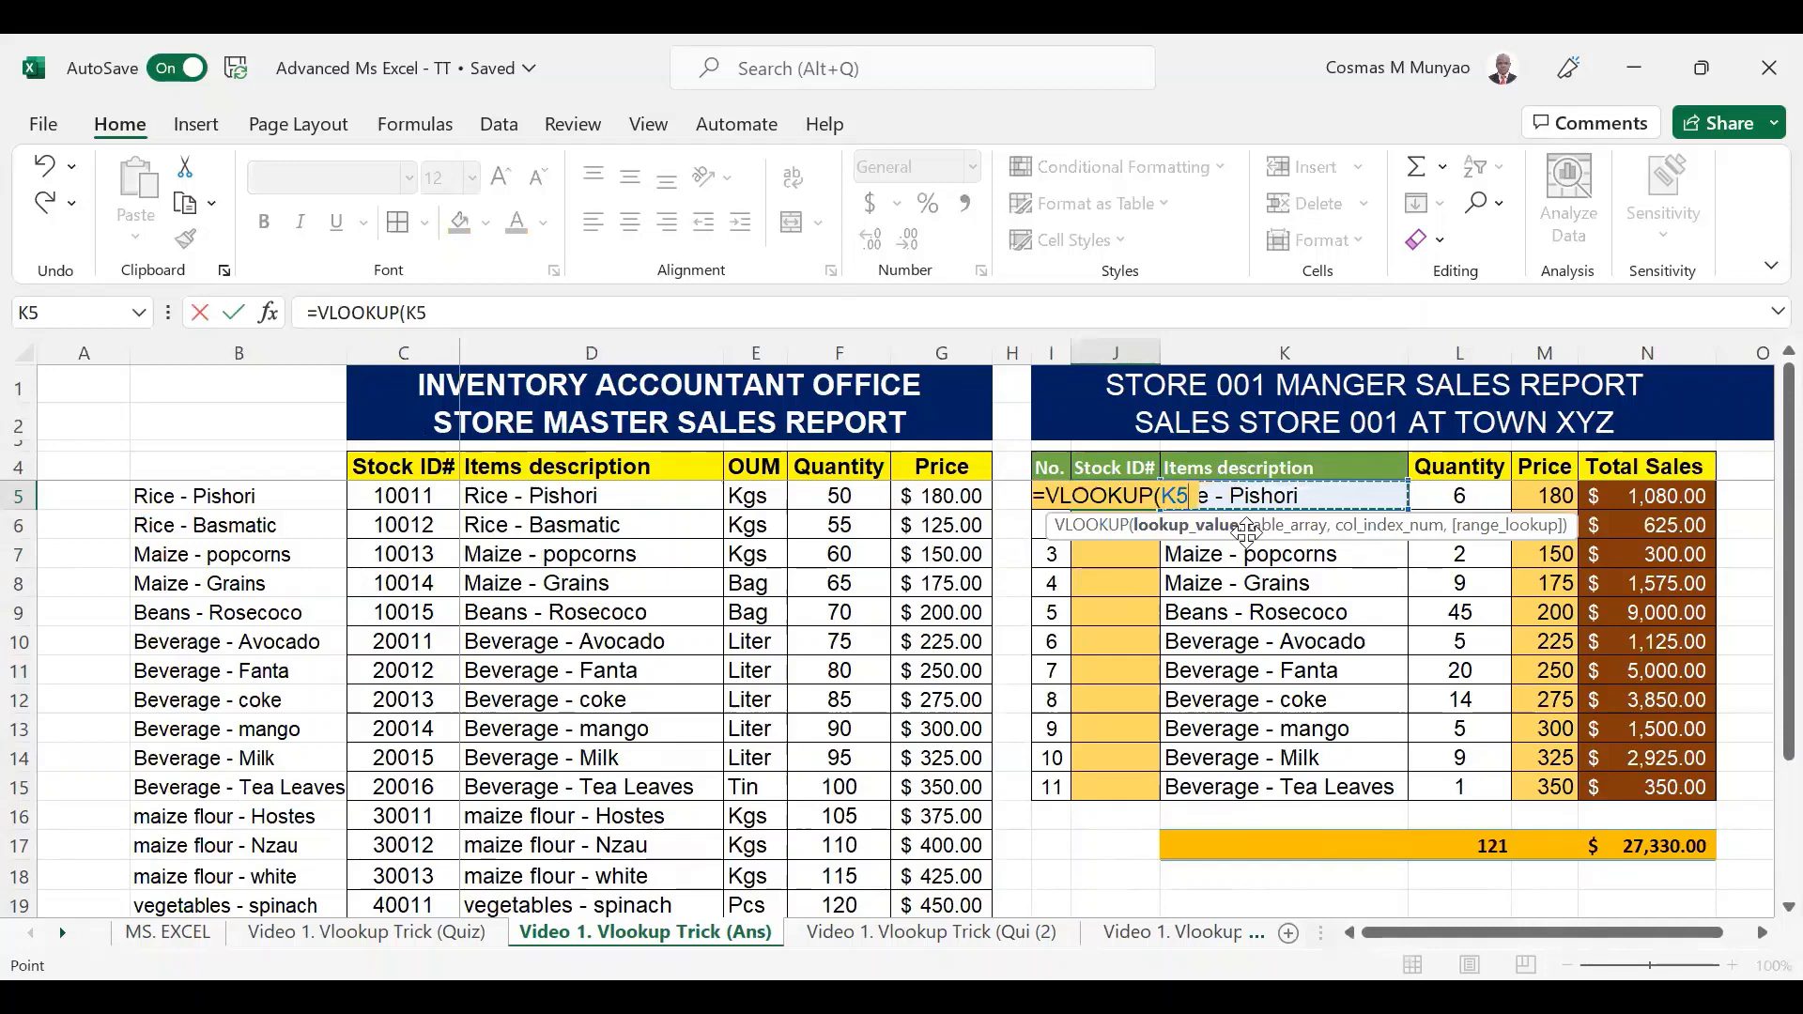
pyautogui.write(',')
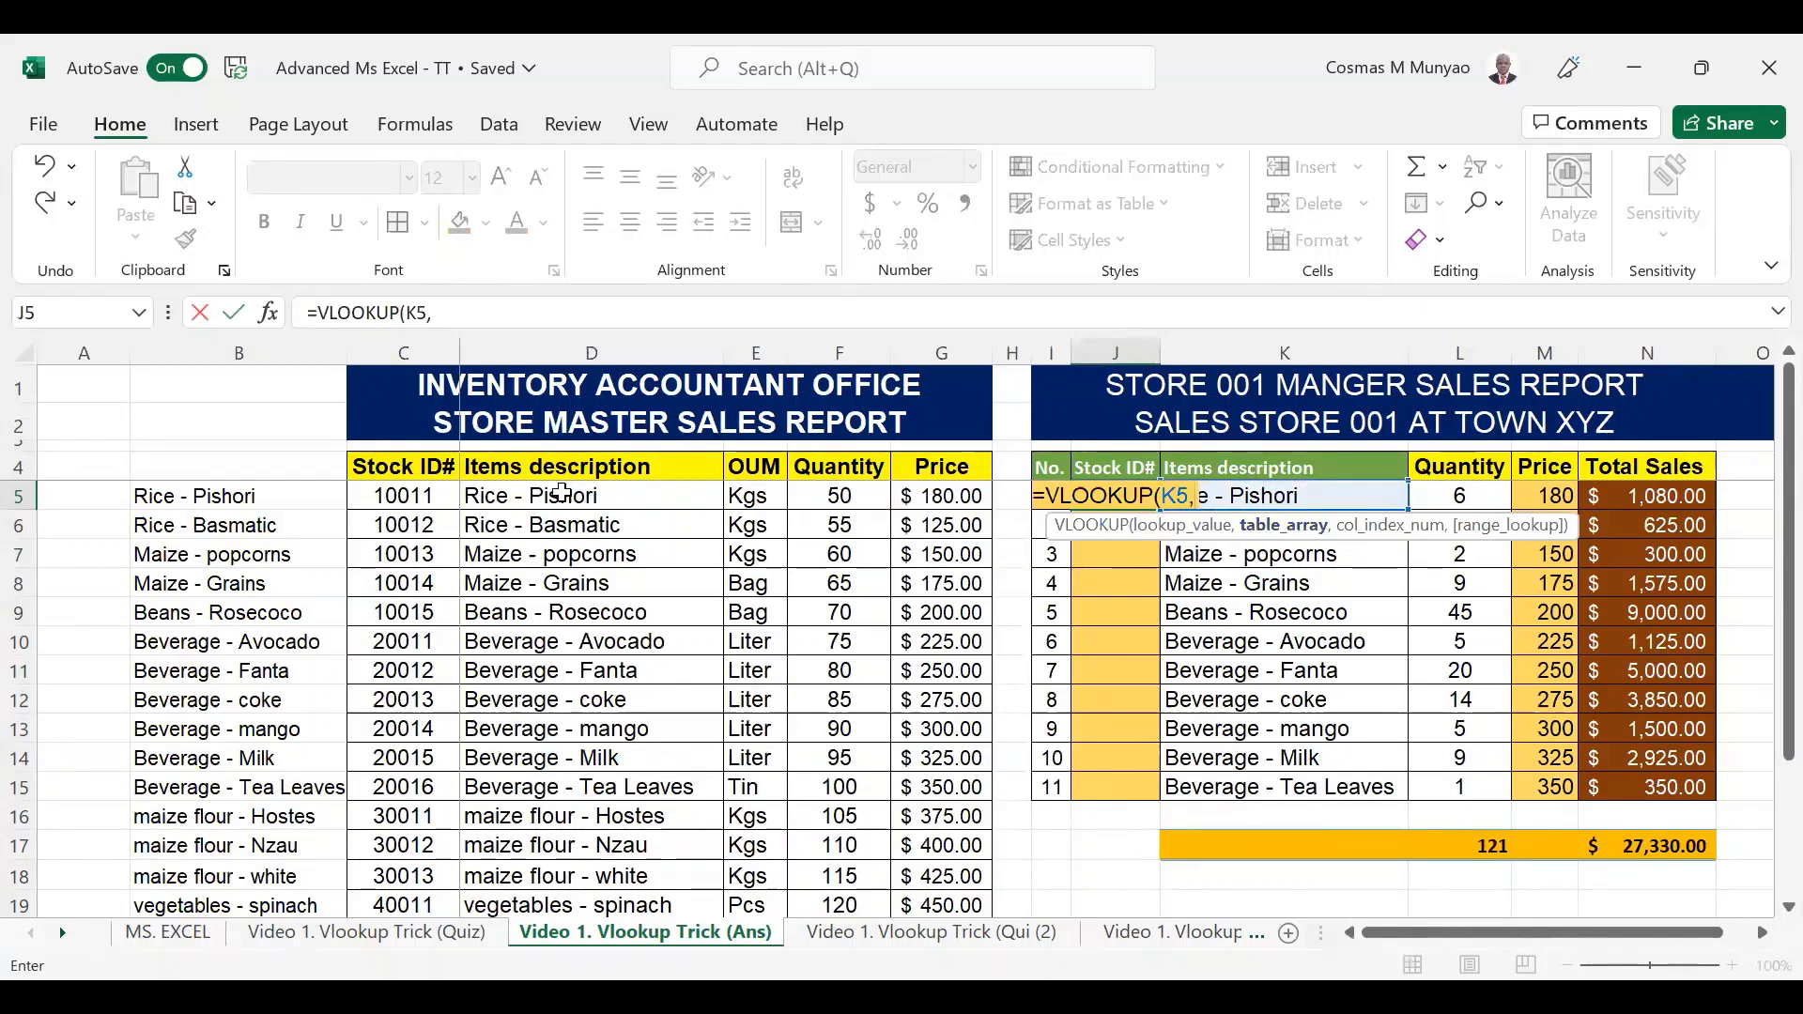
pyautogui.click(221, 464)
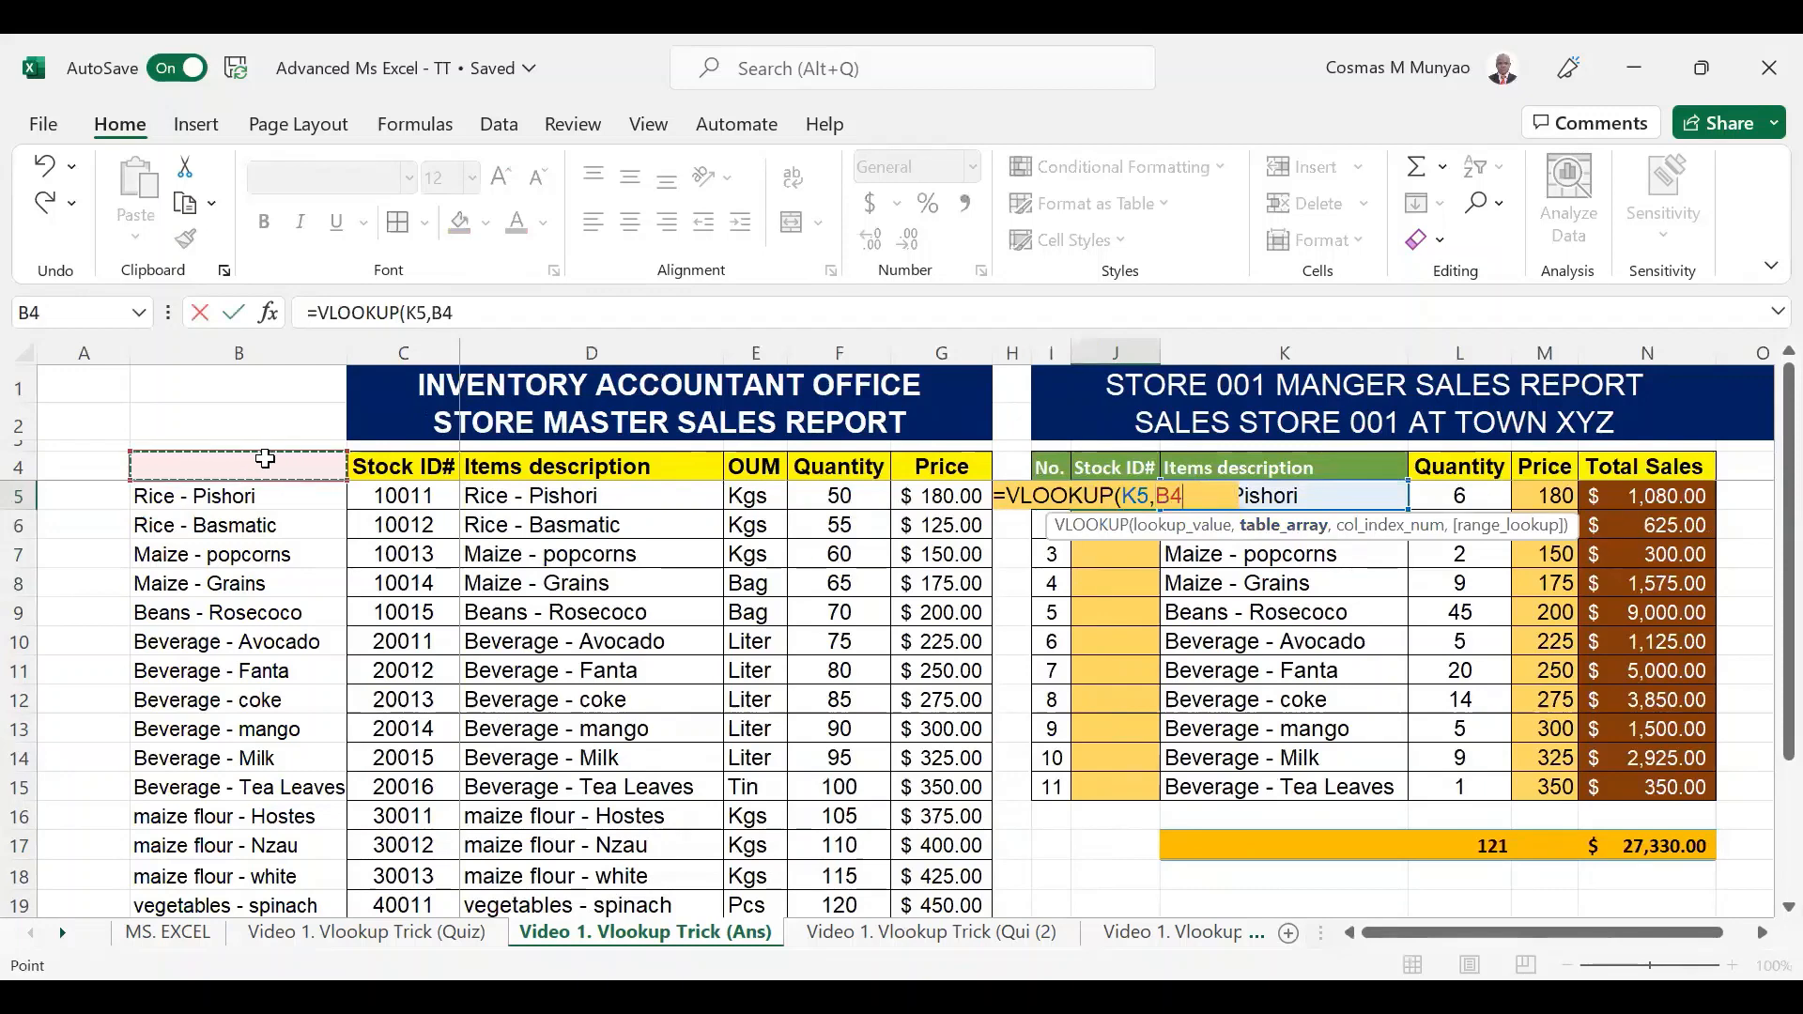
pyautogui.moveTo(282, 457); pyautogui.dragTo(389, 457)
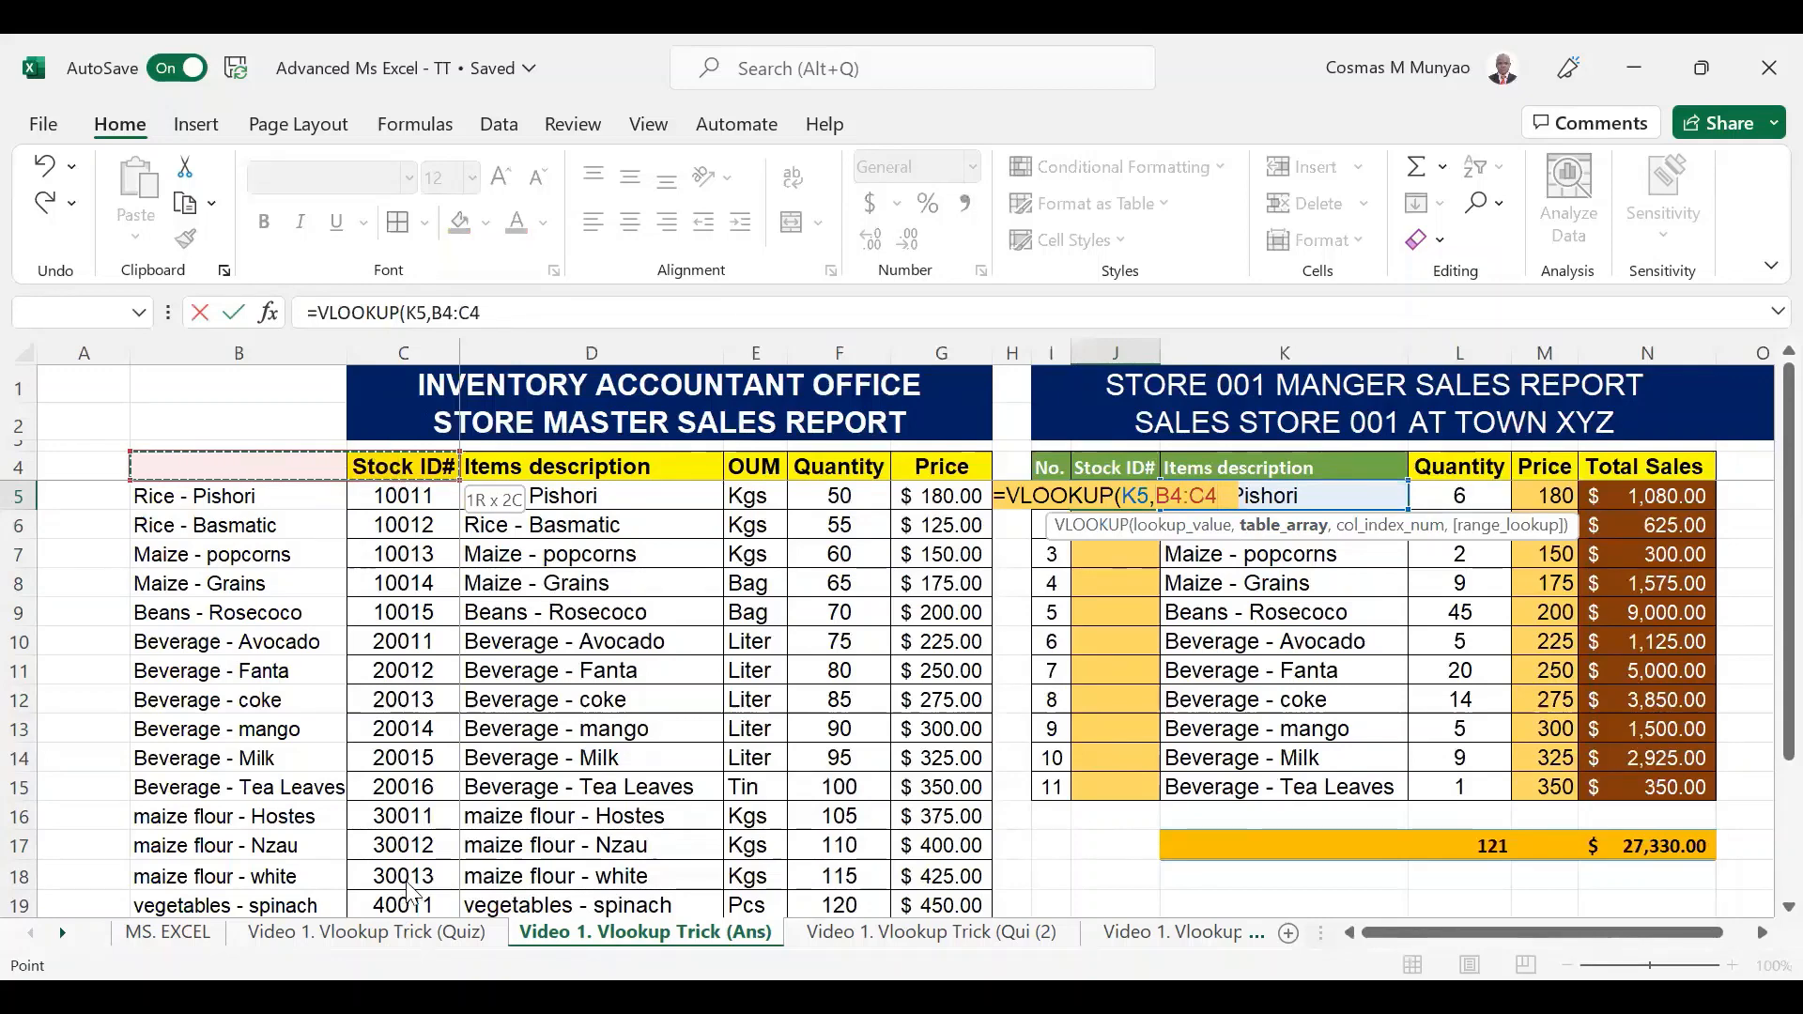
pyautogui.scroll(-2, 353, 583)
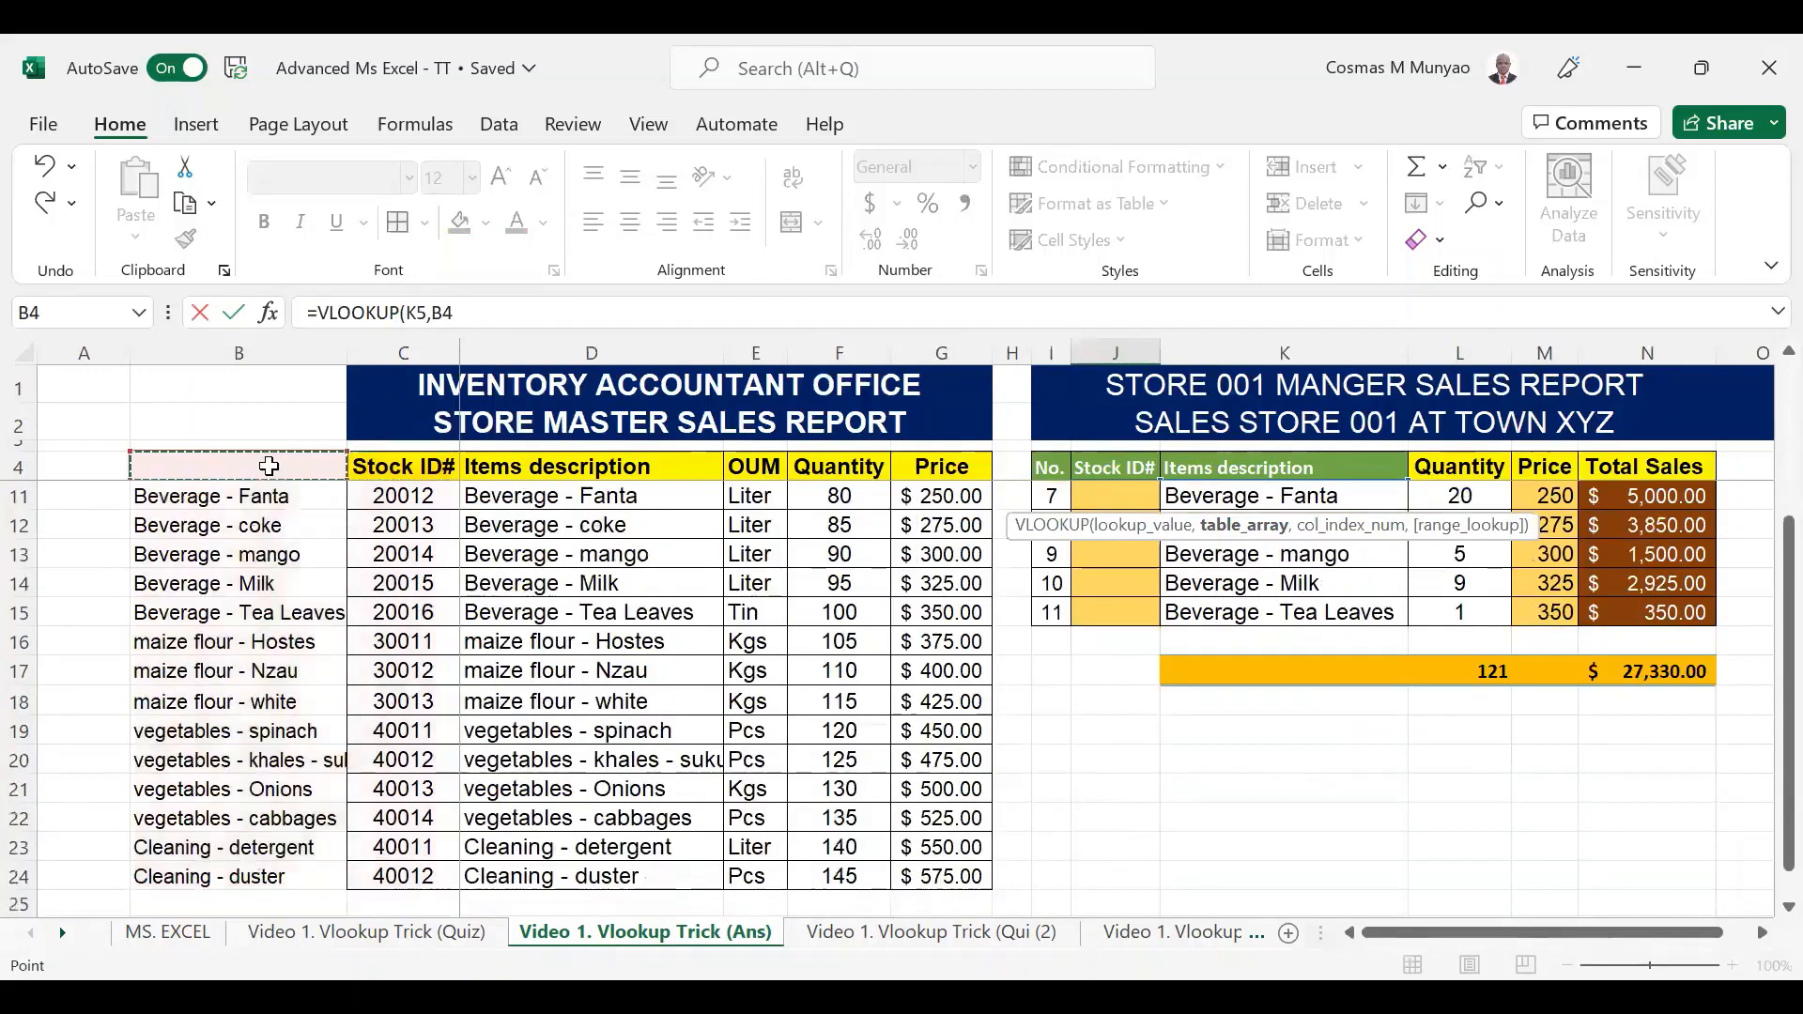
pyautogui.moveTo(391, 462); pyautogui.dragTo(393, 462)
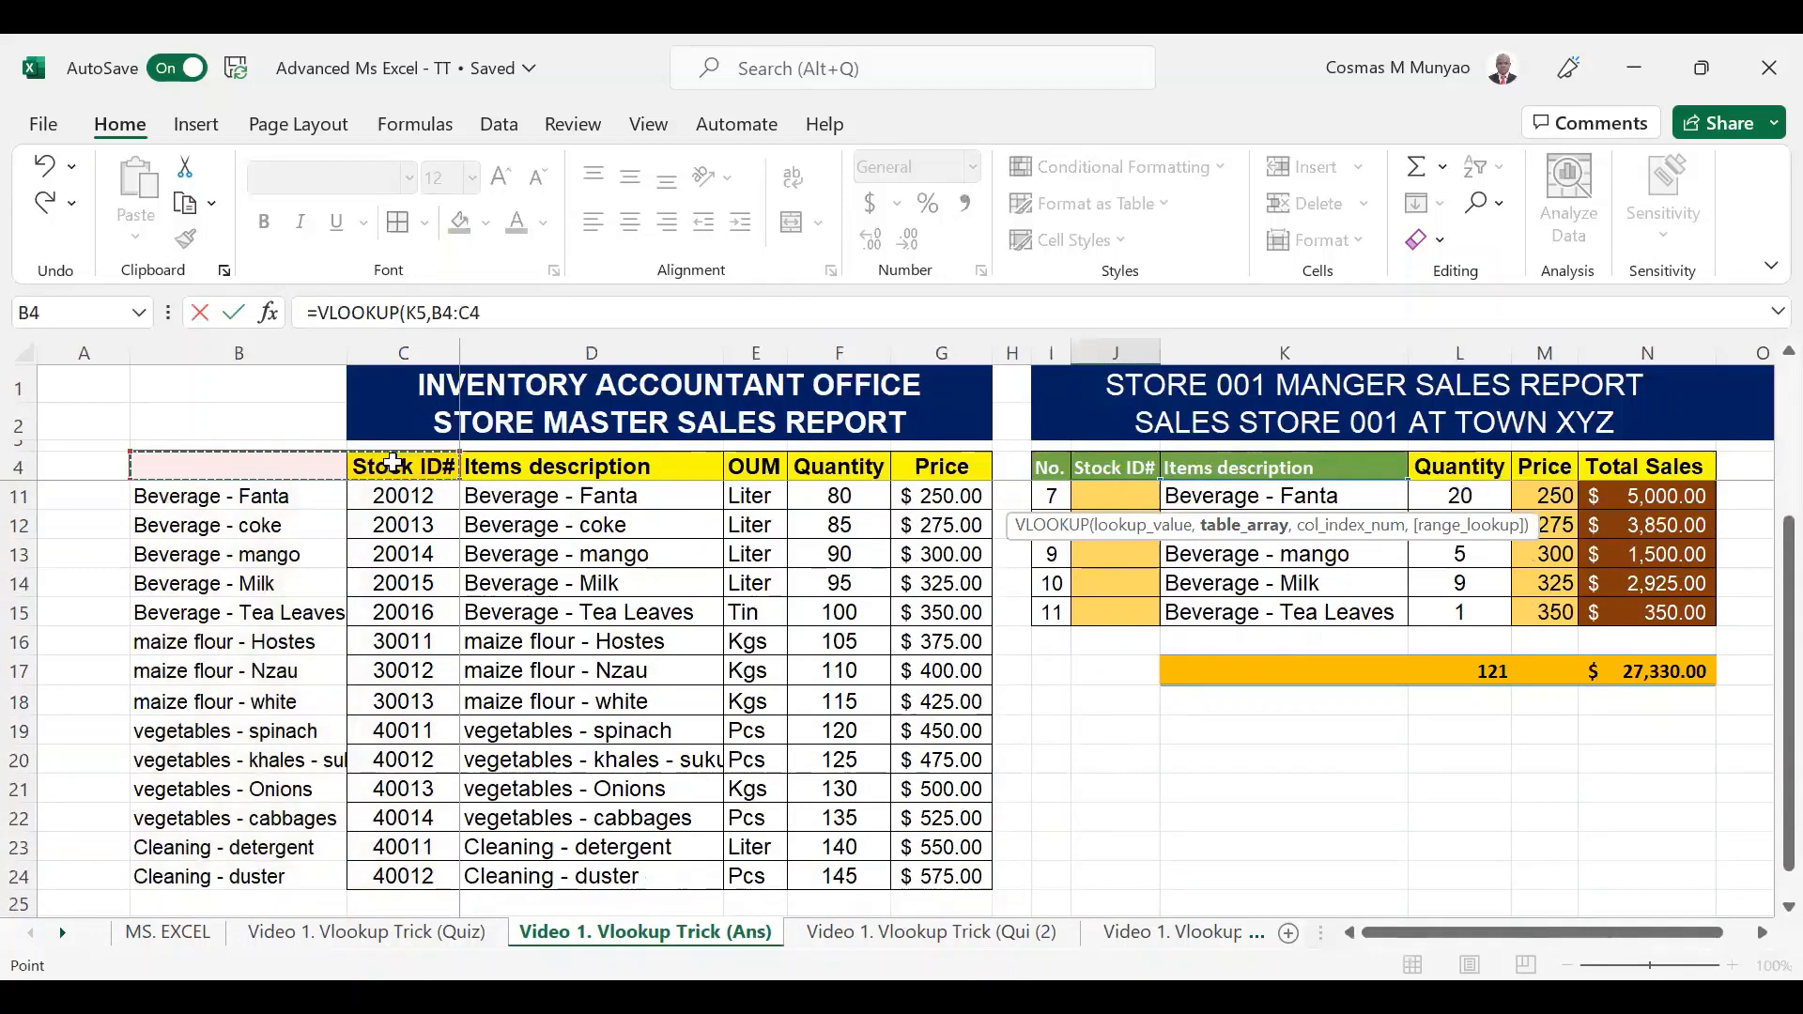
pyautogui.hotkey('ctrl', 'shift', 'Down')
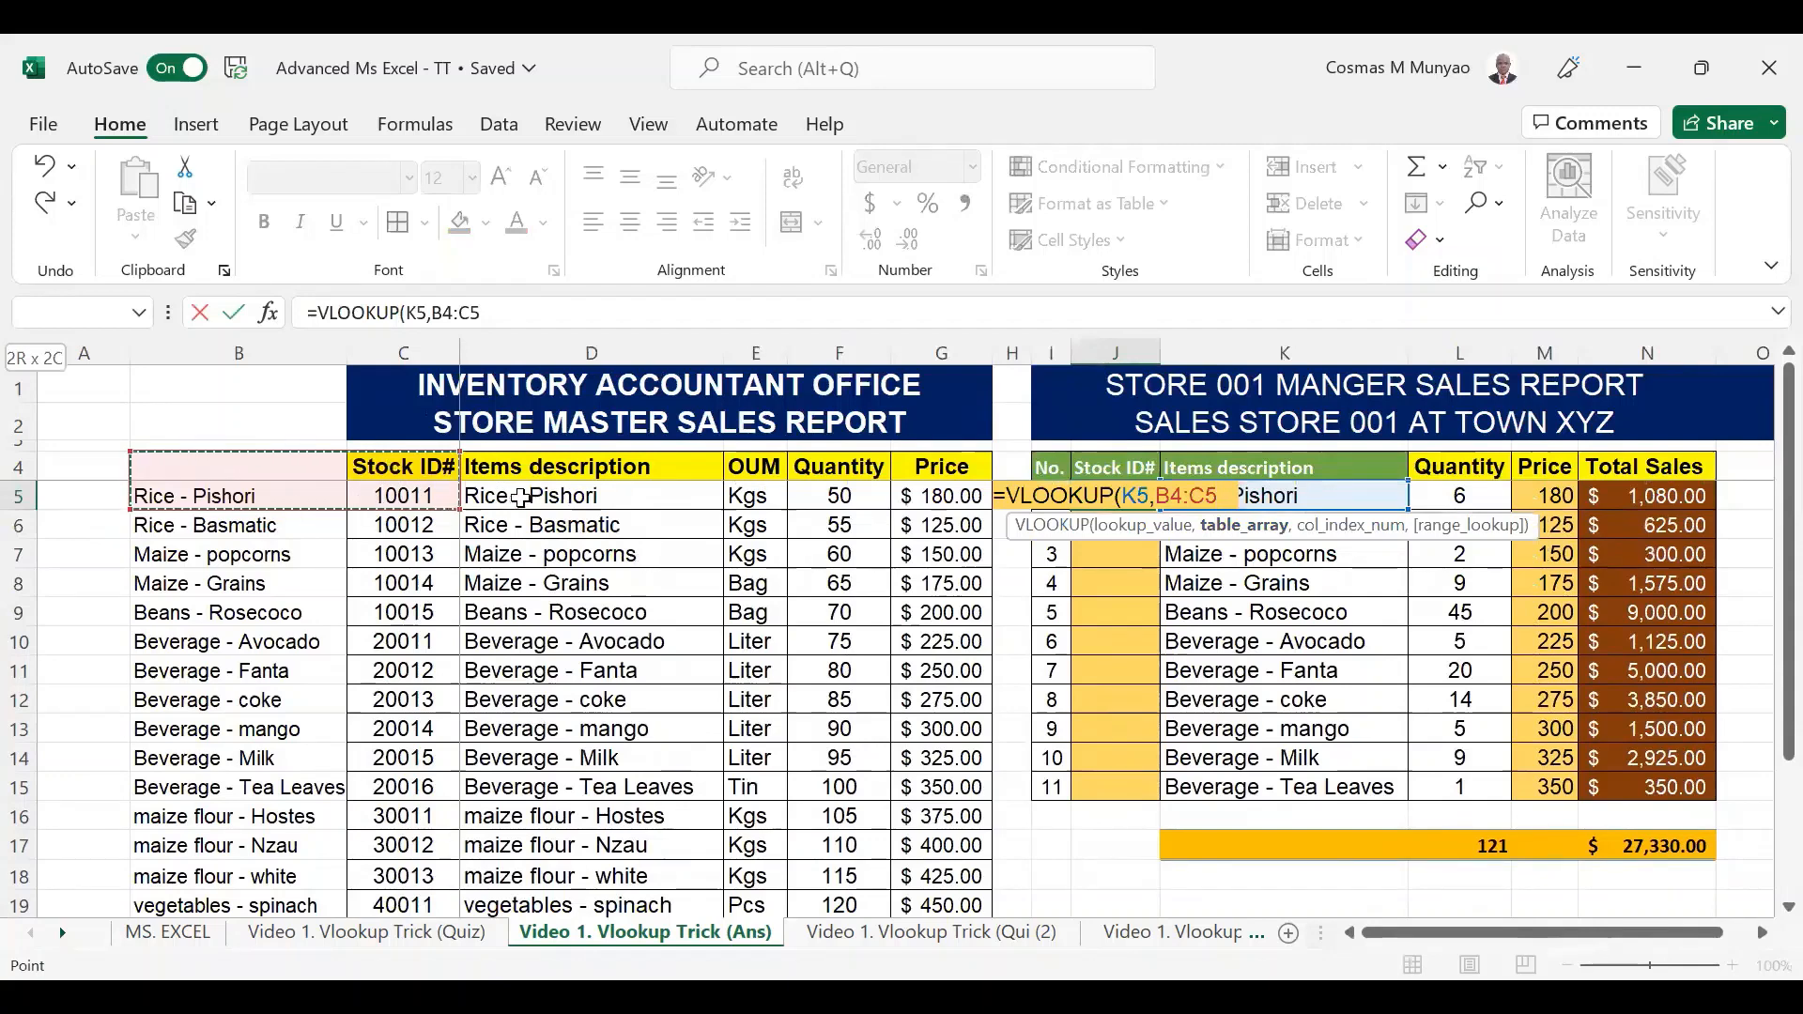
pyautogui.press('Escape')
pyautogui.press('Up')
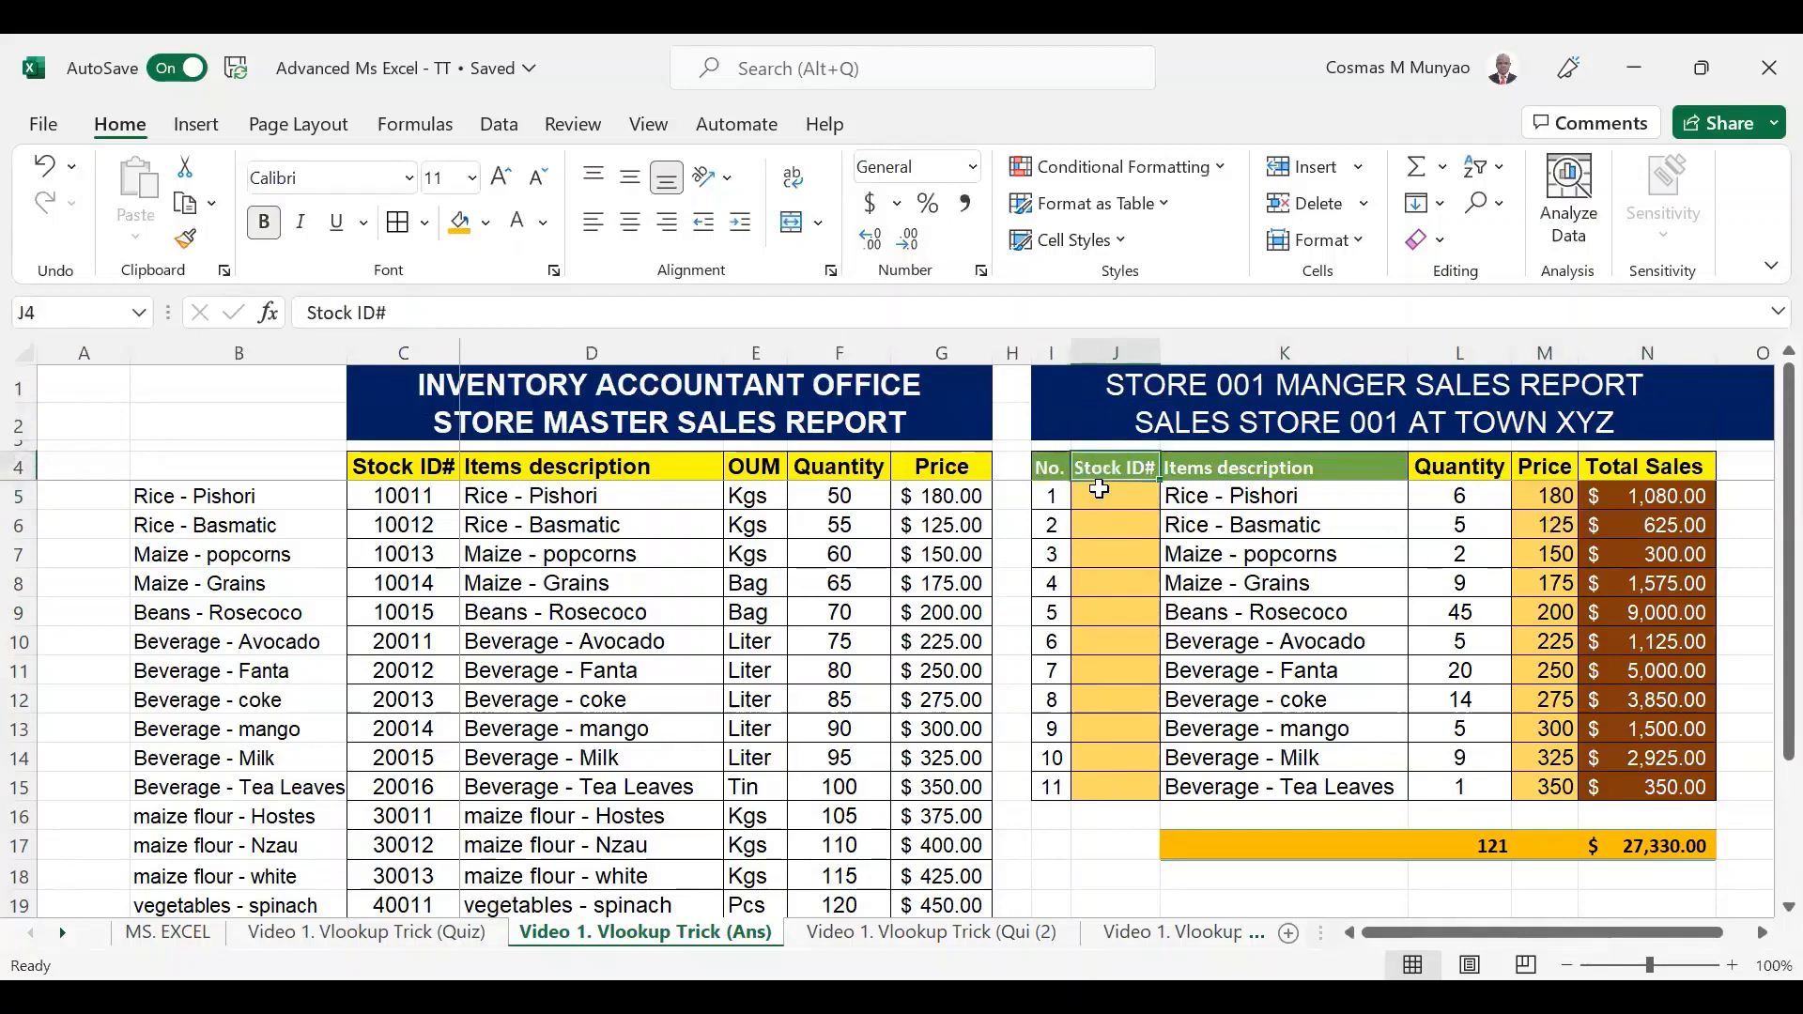
pyautogui.click(1099, 489)
pyautogui.write('=')
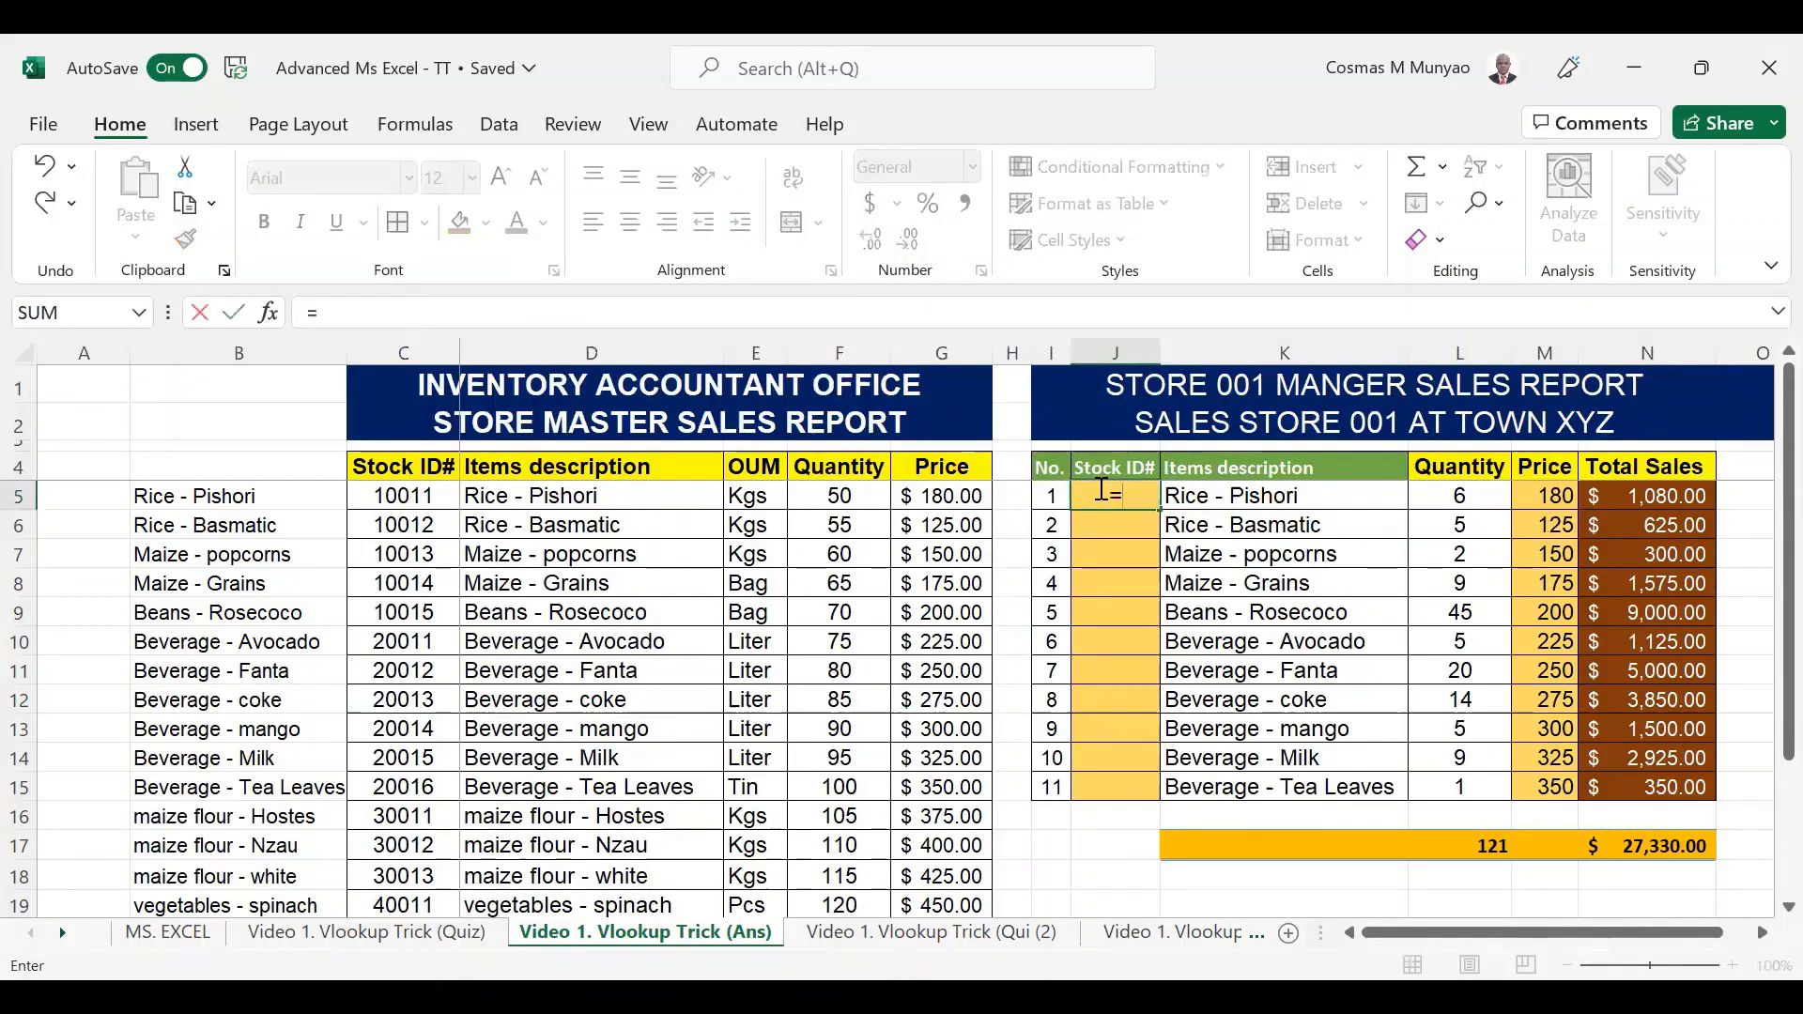
pyautogui.write('VLOOKUP(')
pyautogui.click(269, 463)
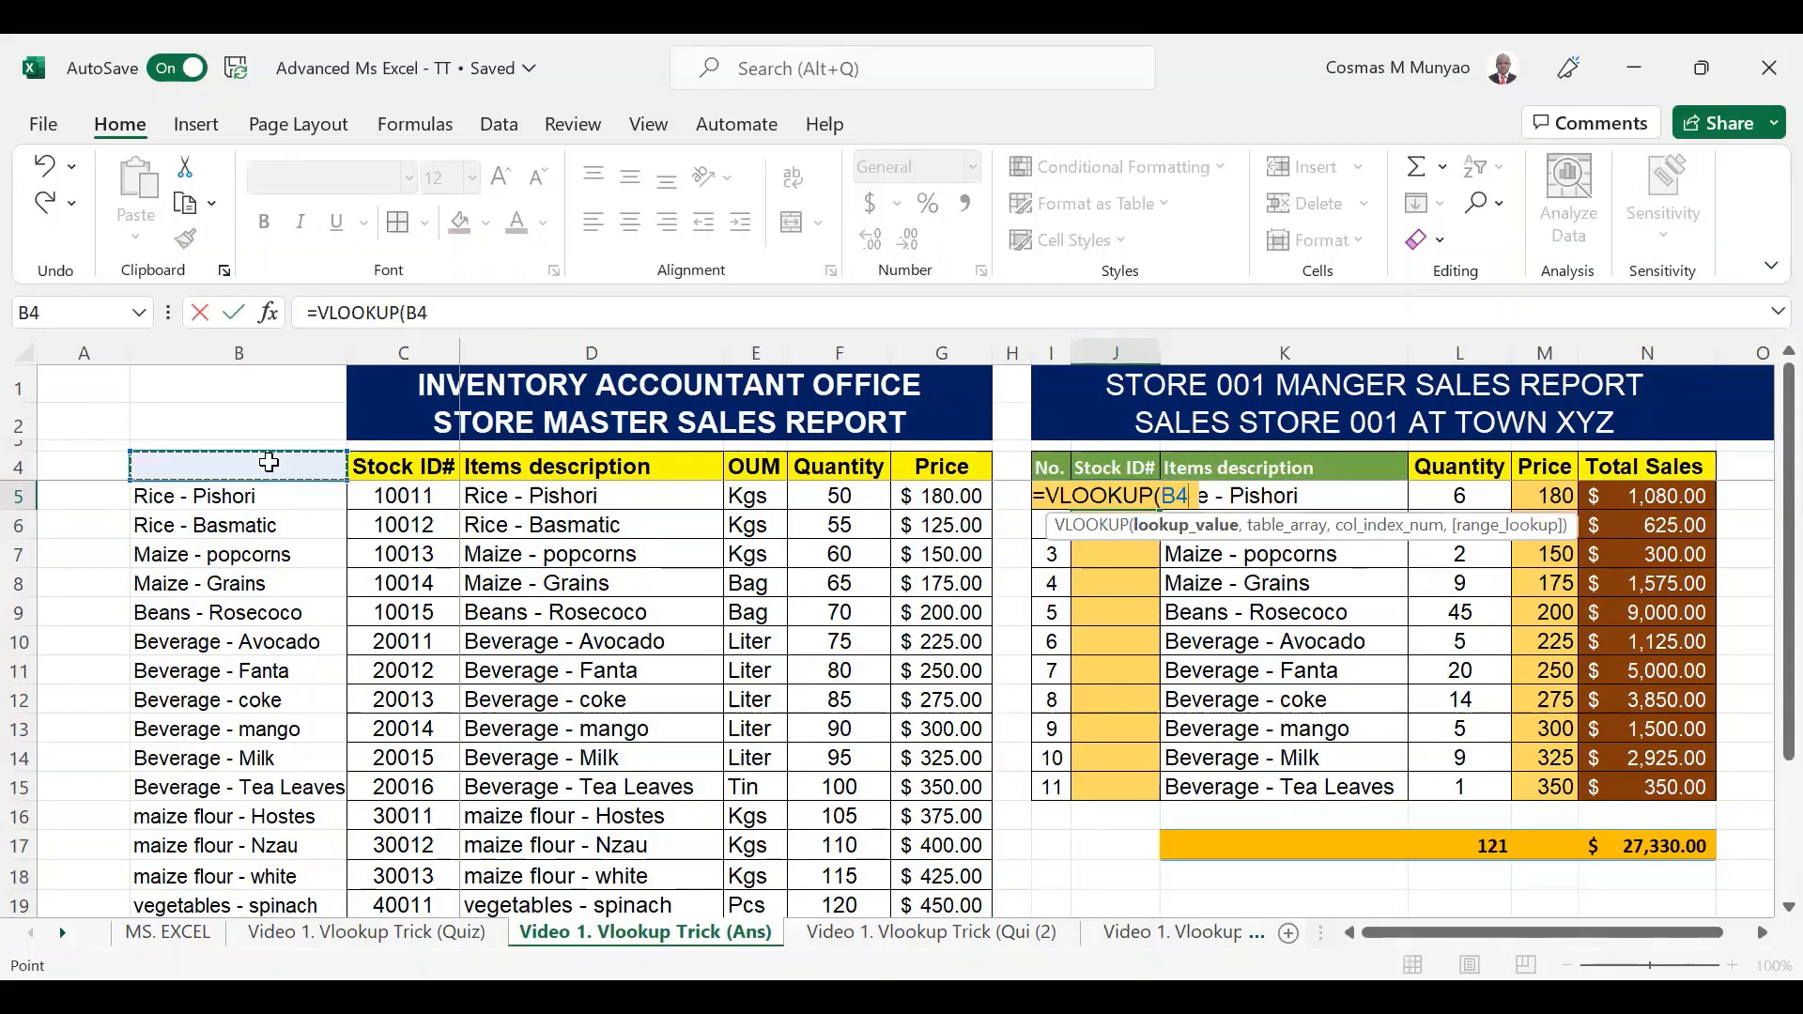
pyautogui.hotkey('shift', 'Right')
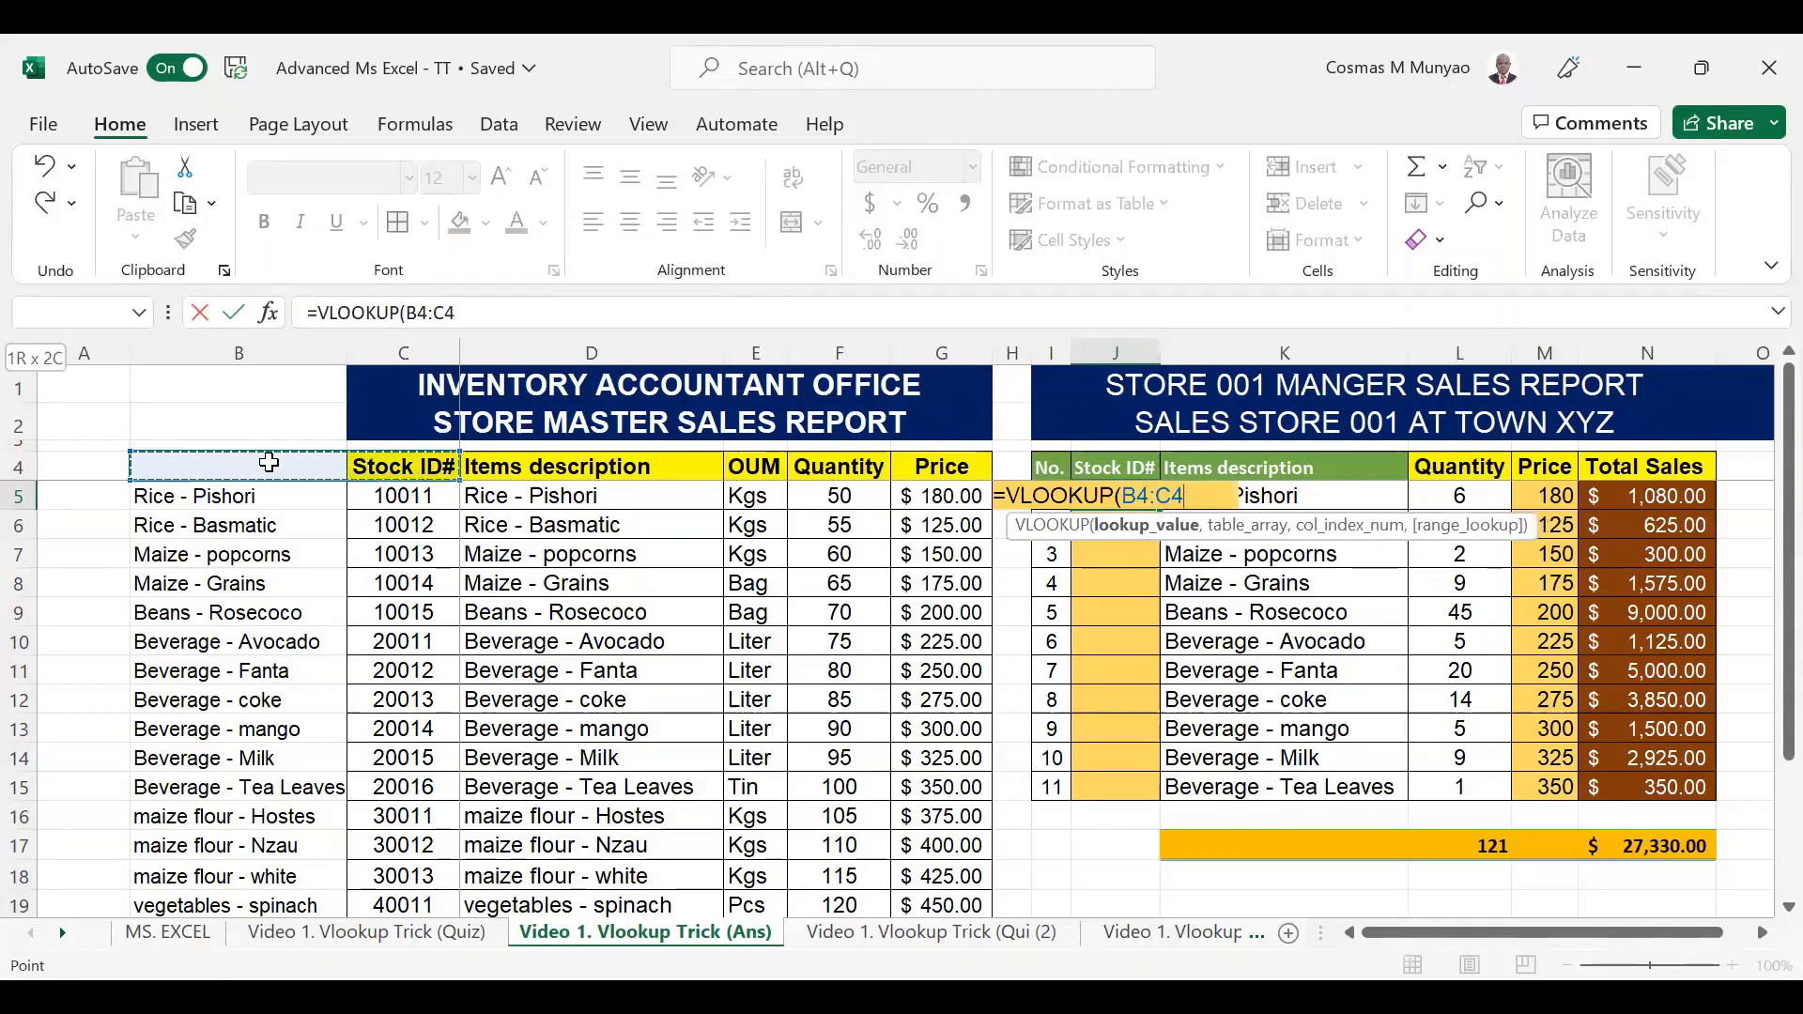
pyautogui.hotkey('shift', 'Down')
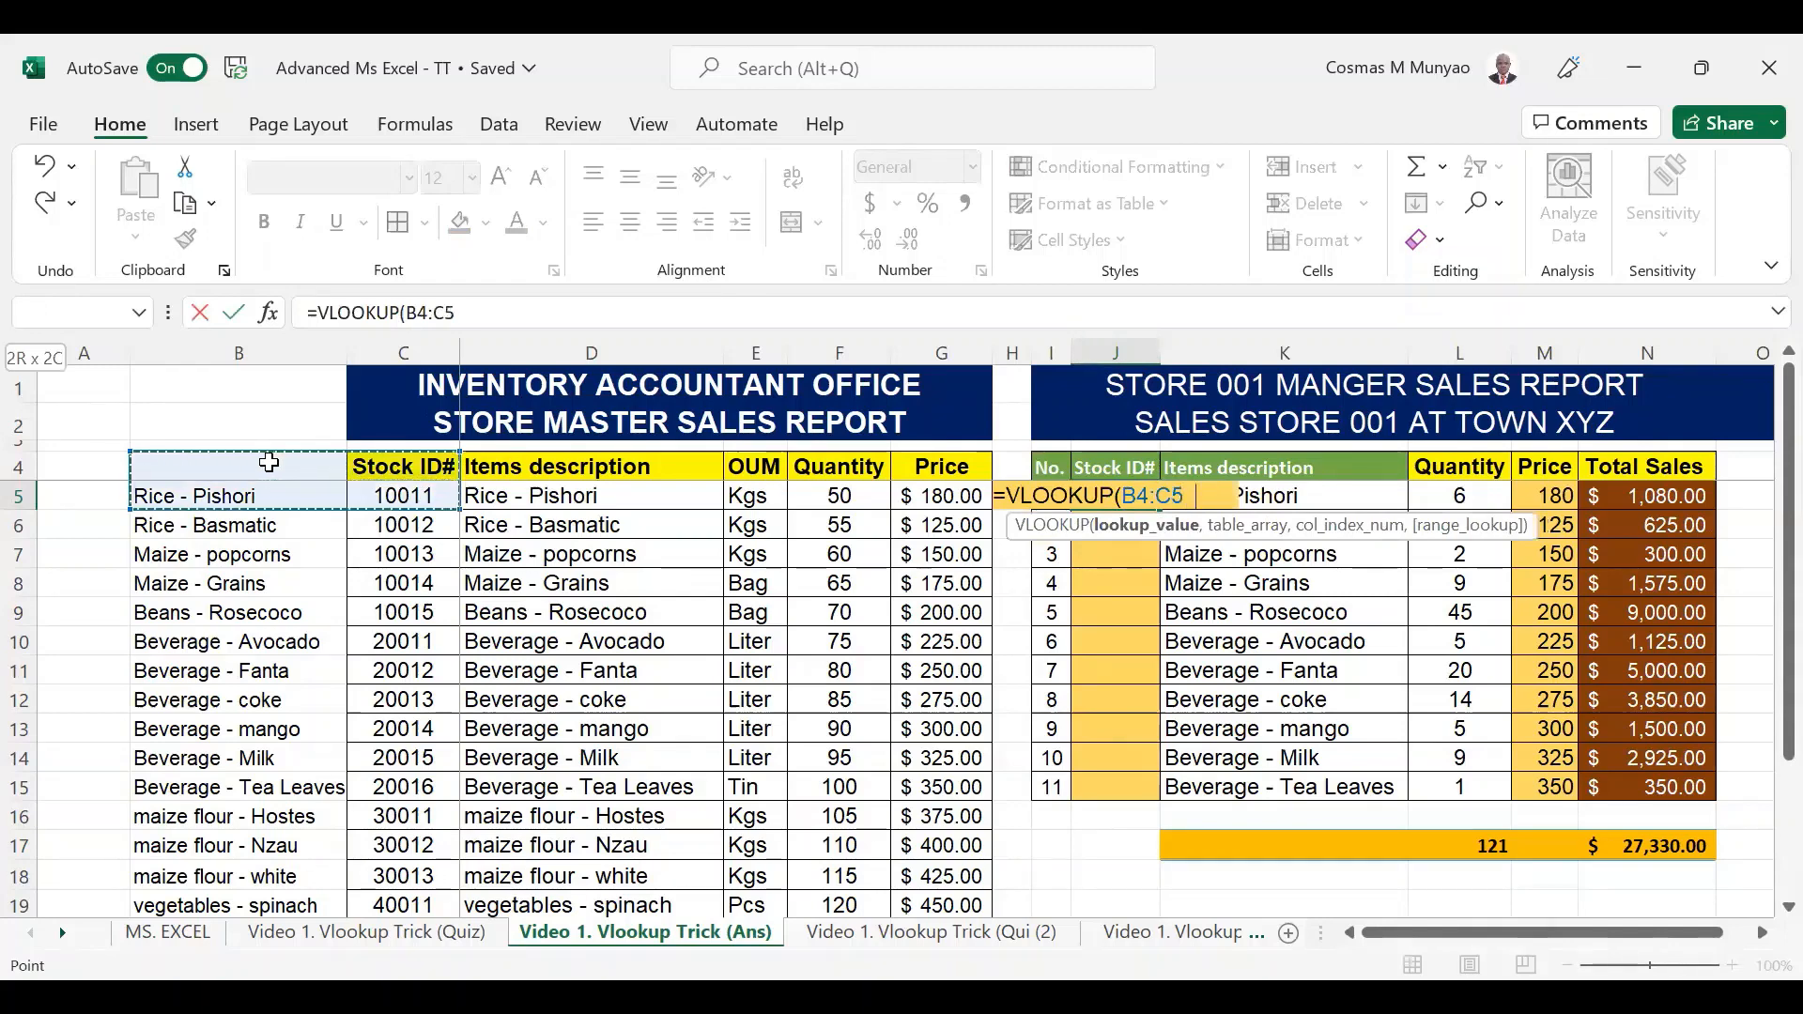
pyautogui.hotkey('ctrl', 'shift', 'Down')
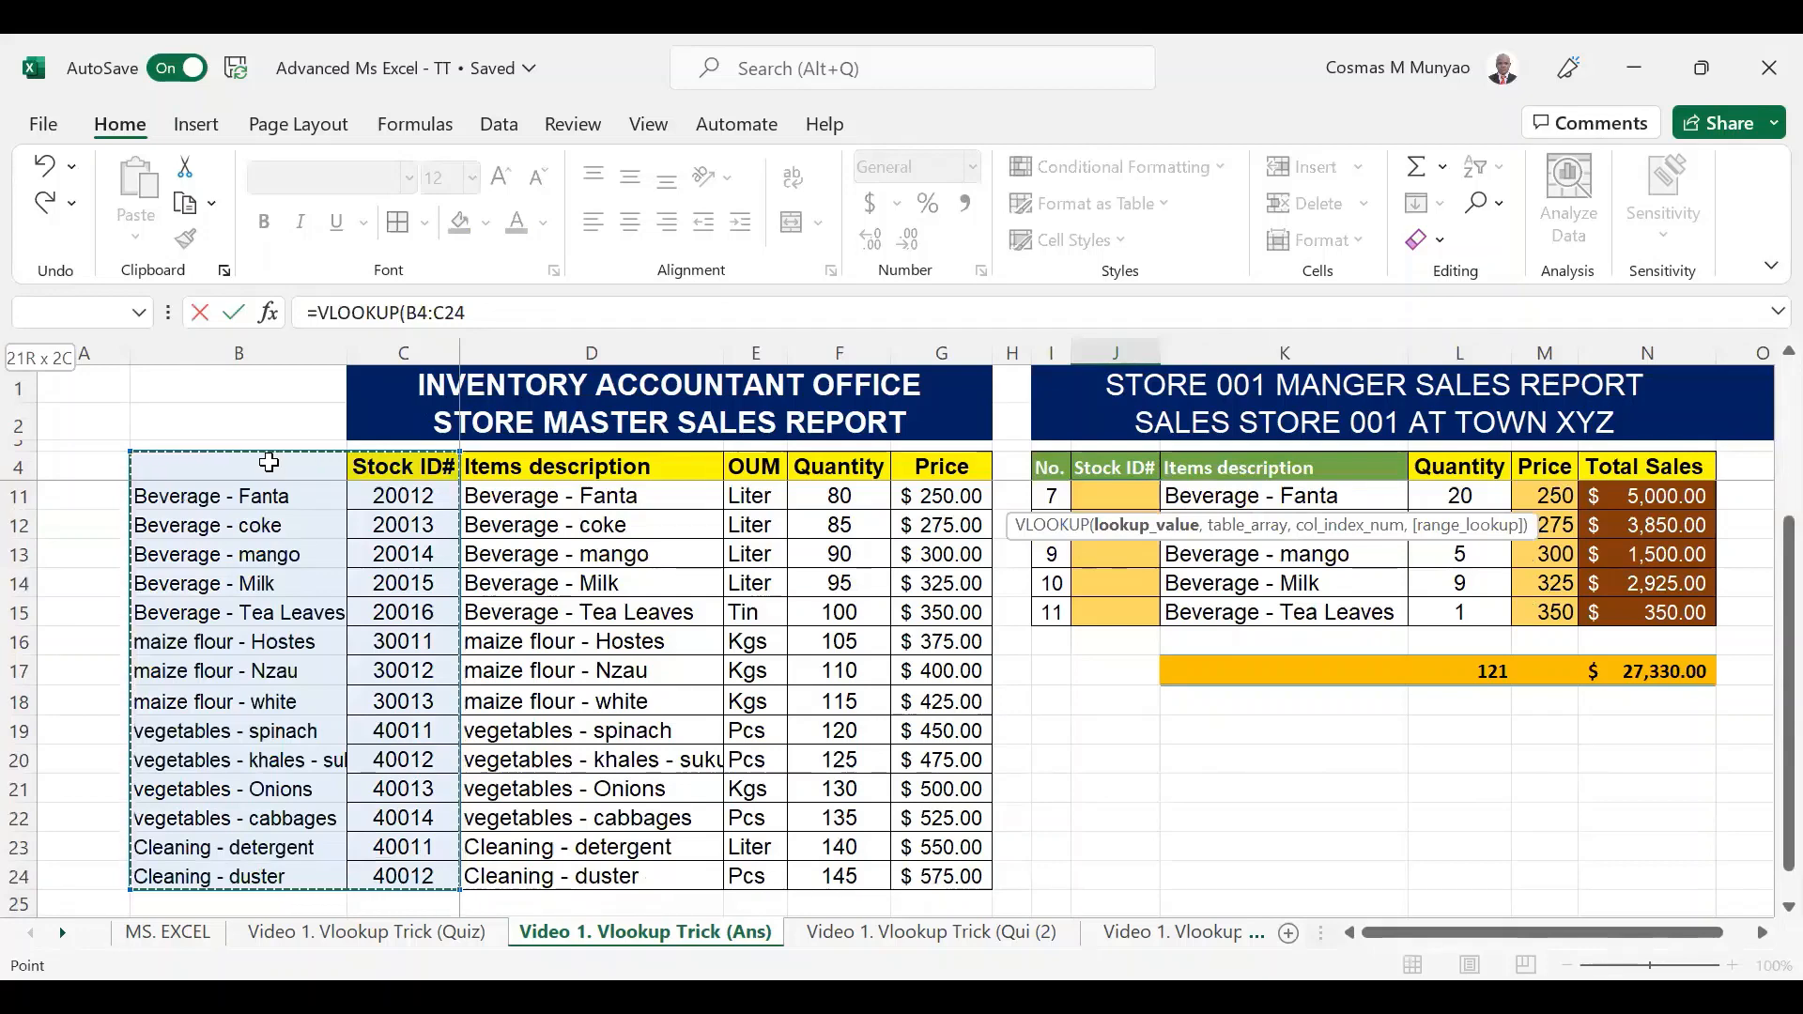
pyautogui.press('Escape')
# Start a VLOOKUP formula in the store's Stock ID# cell J5 with lookup value K5 and absolute table array $B$4:$C$24.
pyautogui.write('=')
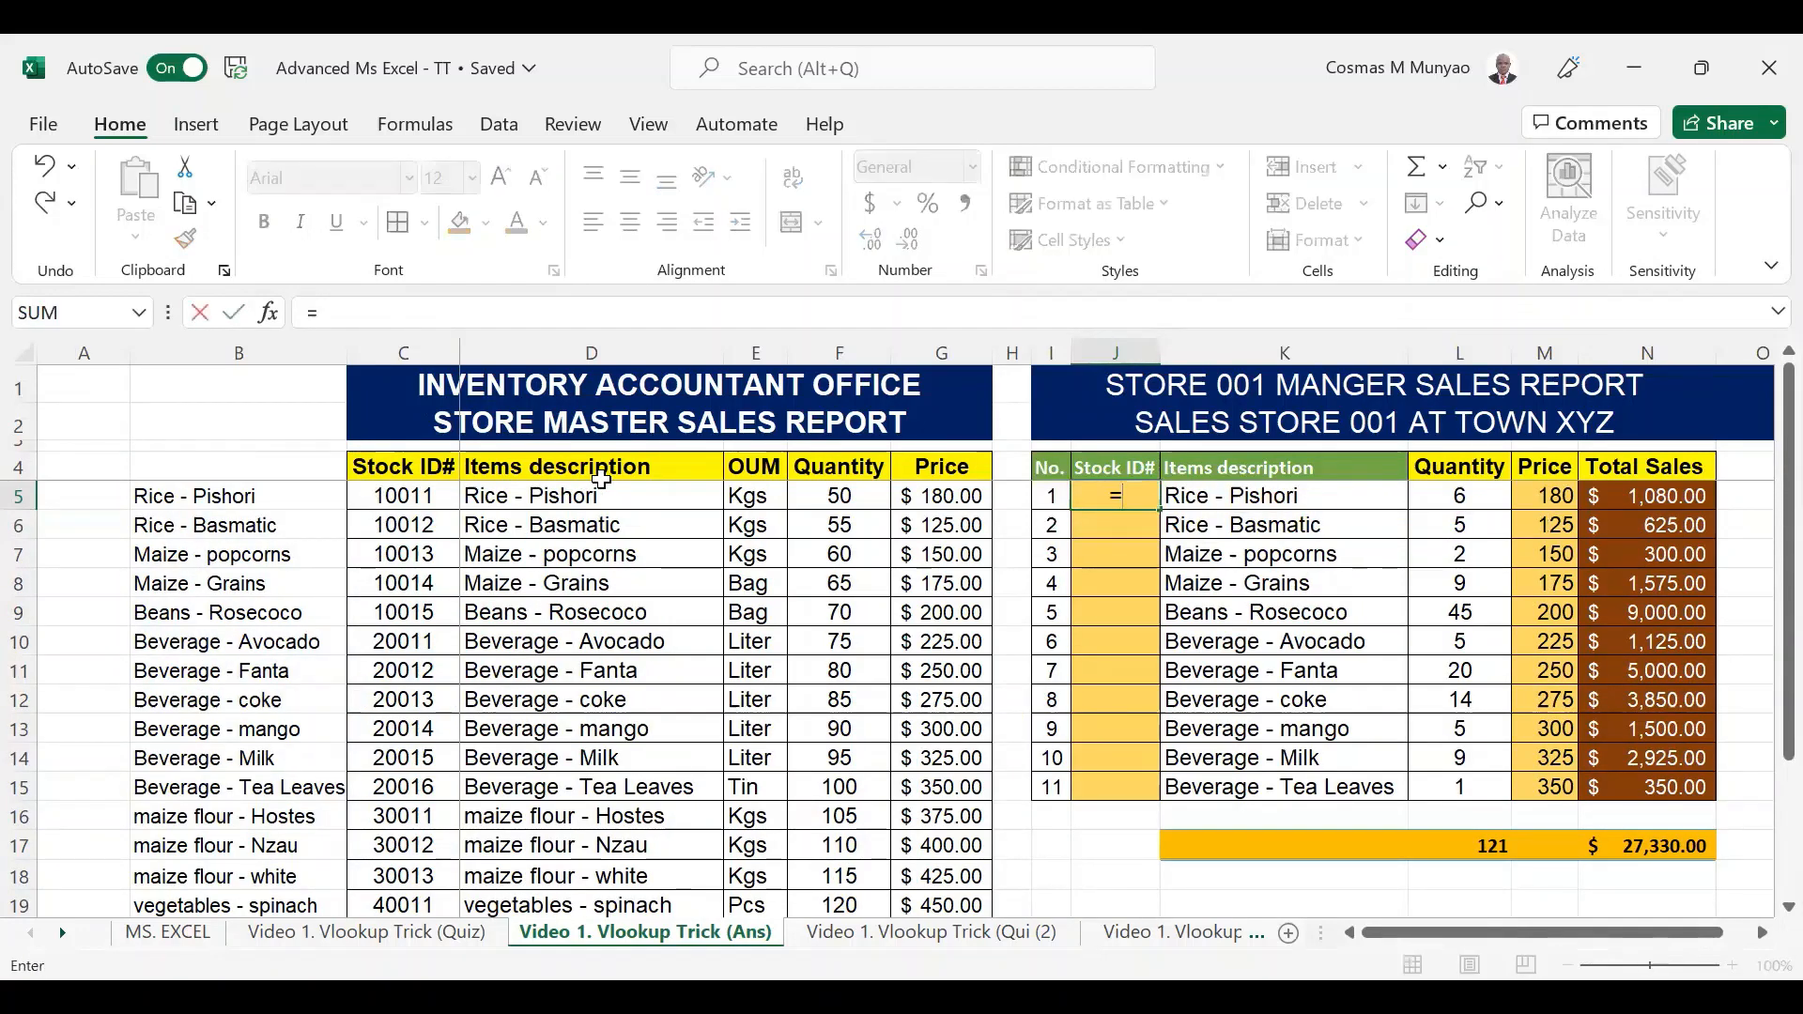
pyautogui.write('VLOOKUP(')
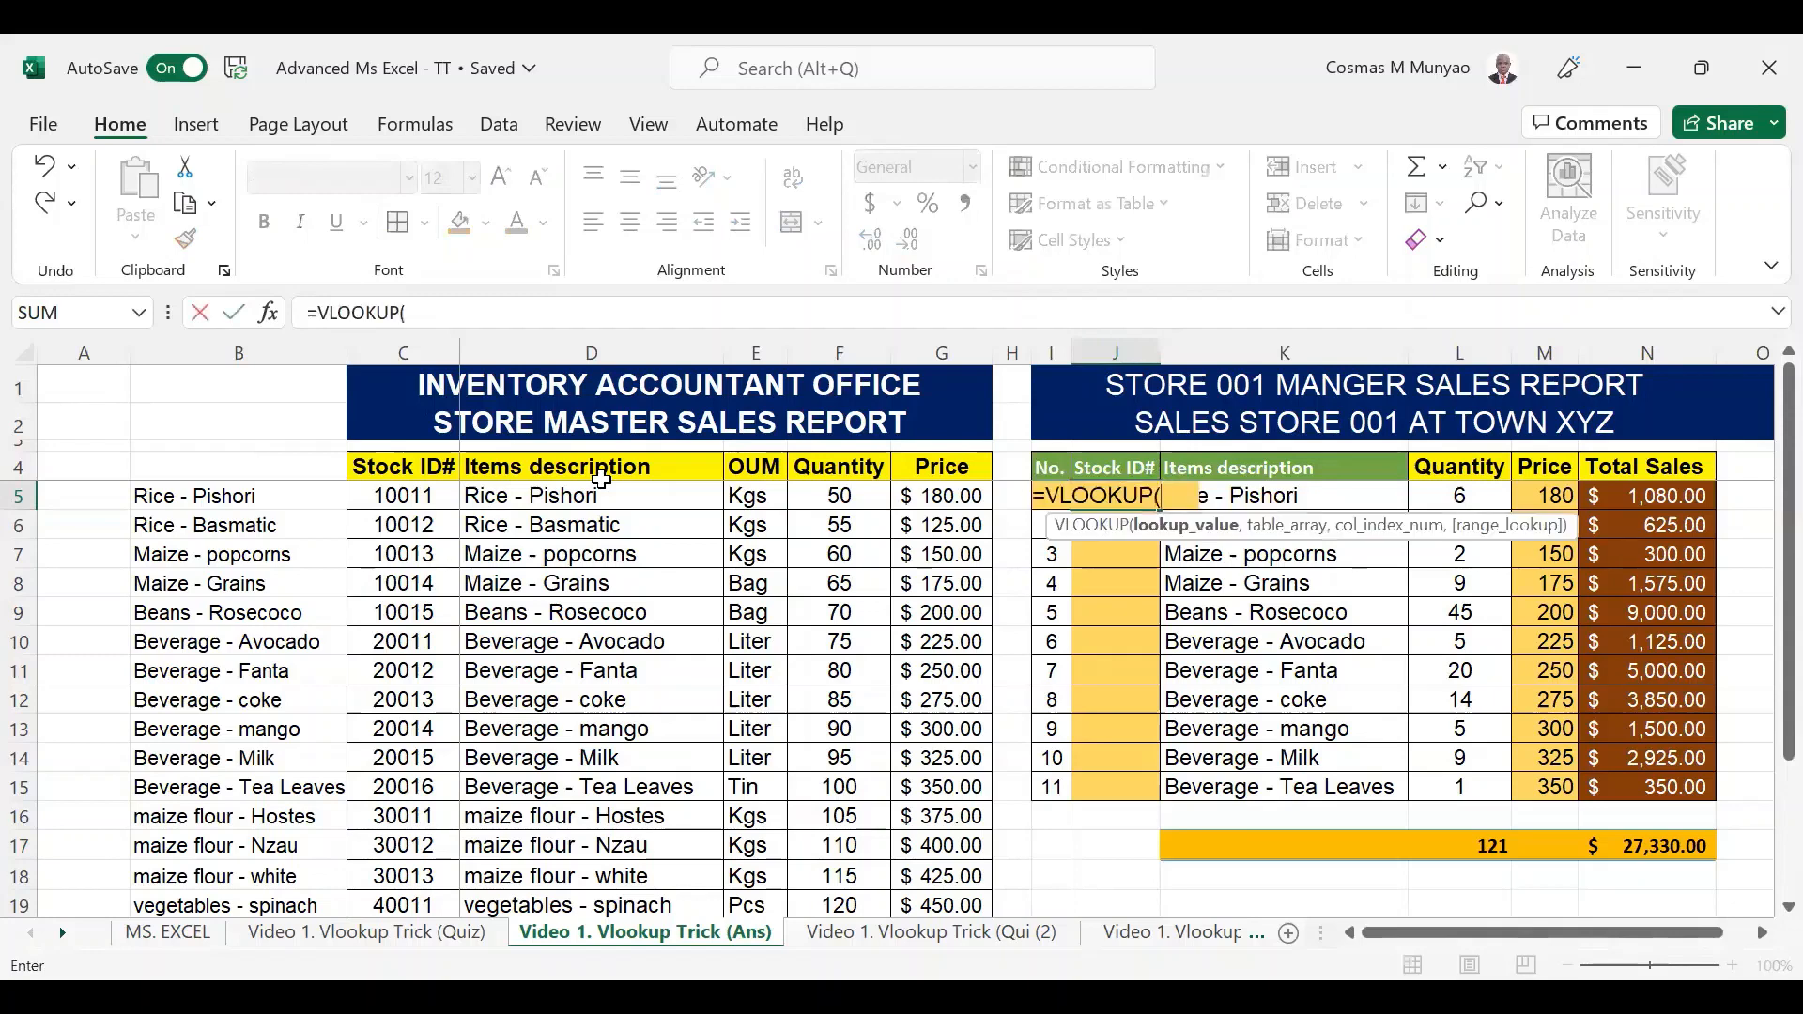
pyautogui.press('Right')
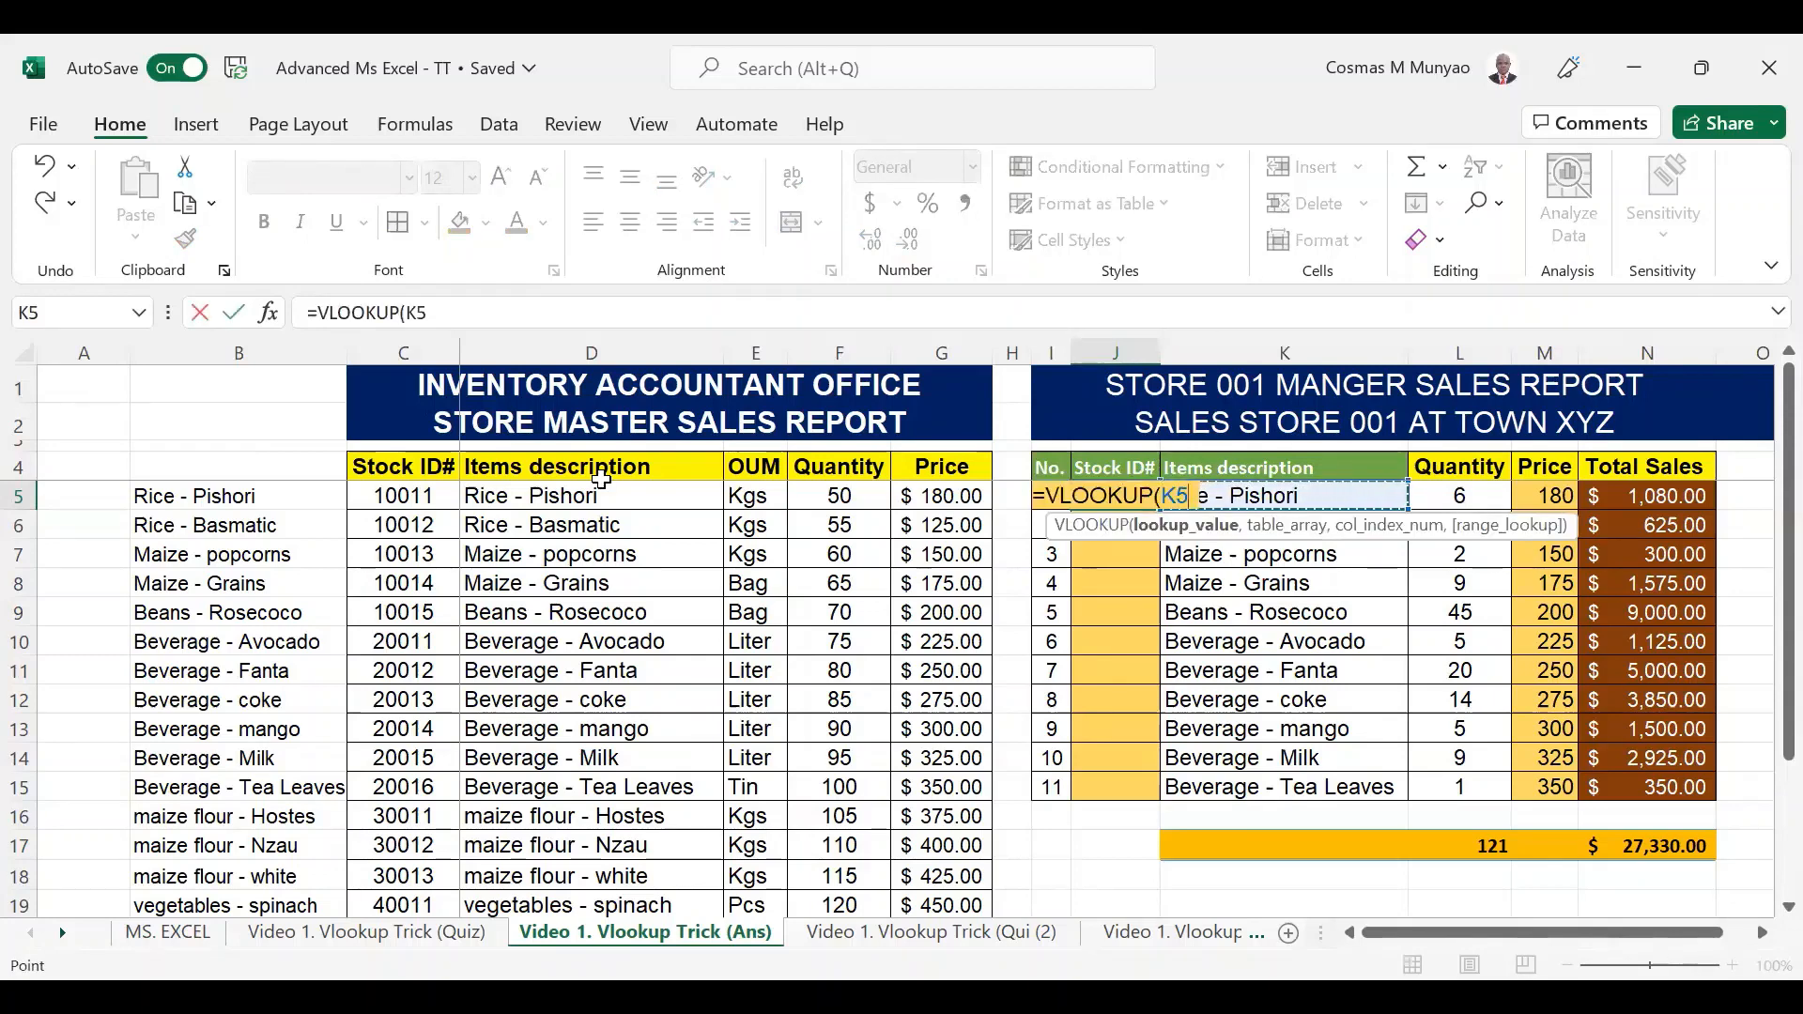
pyautogui.write(',')
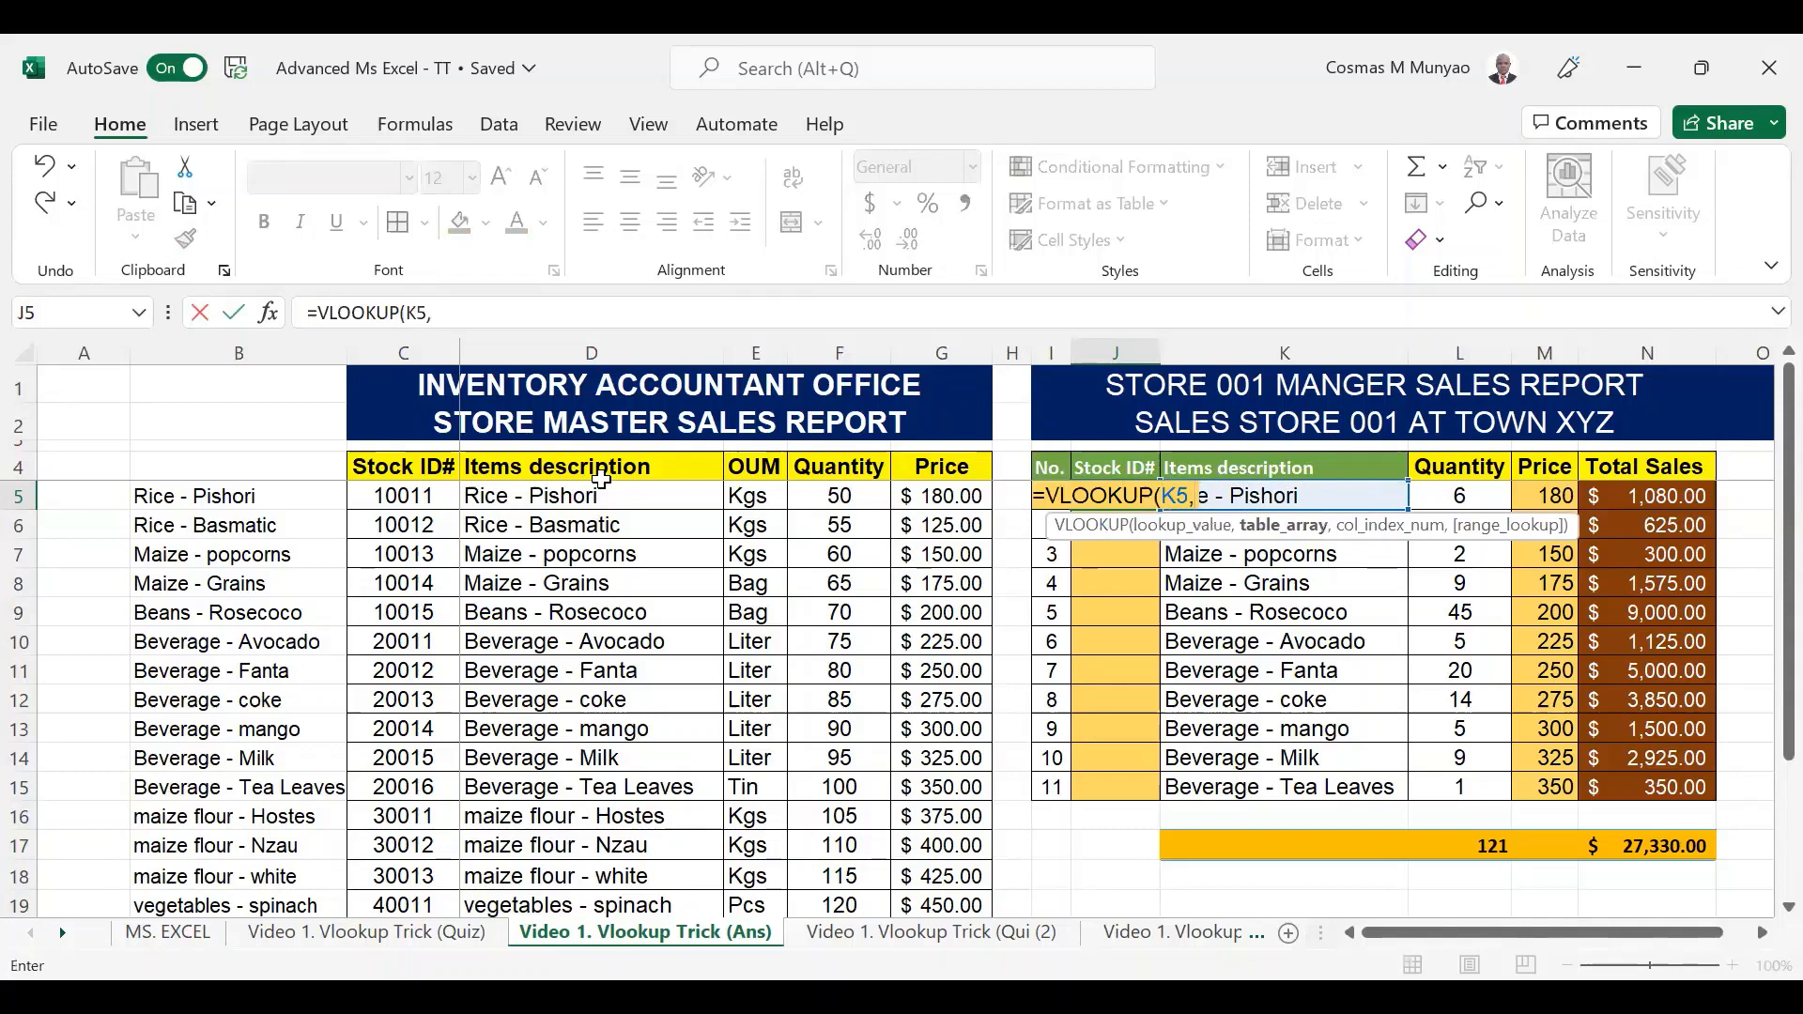
pyautogui.click(195, 467)
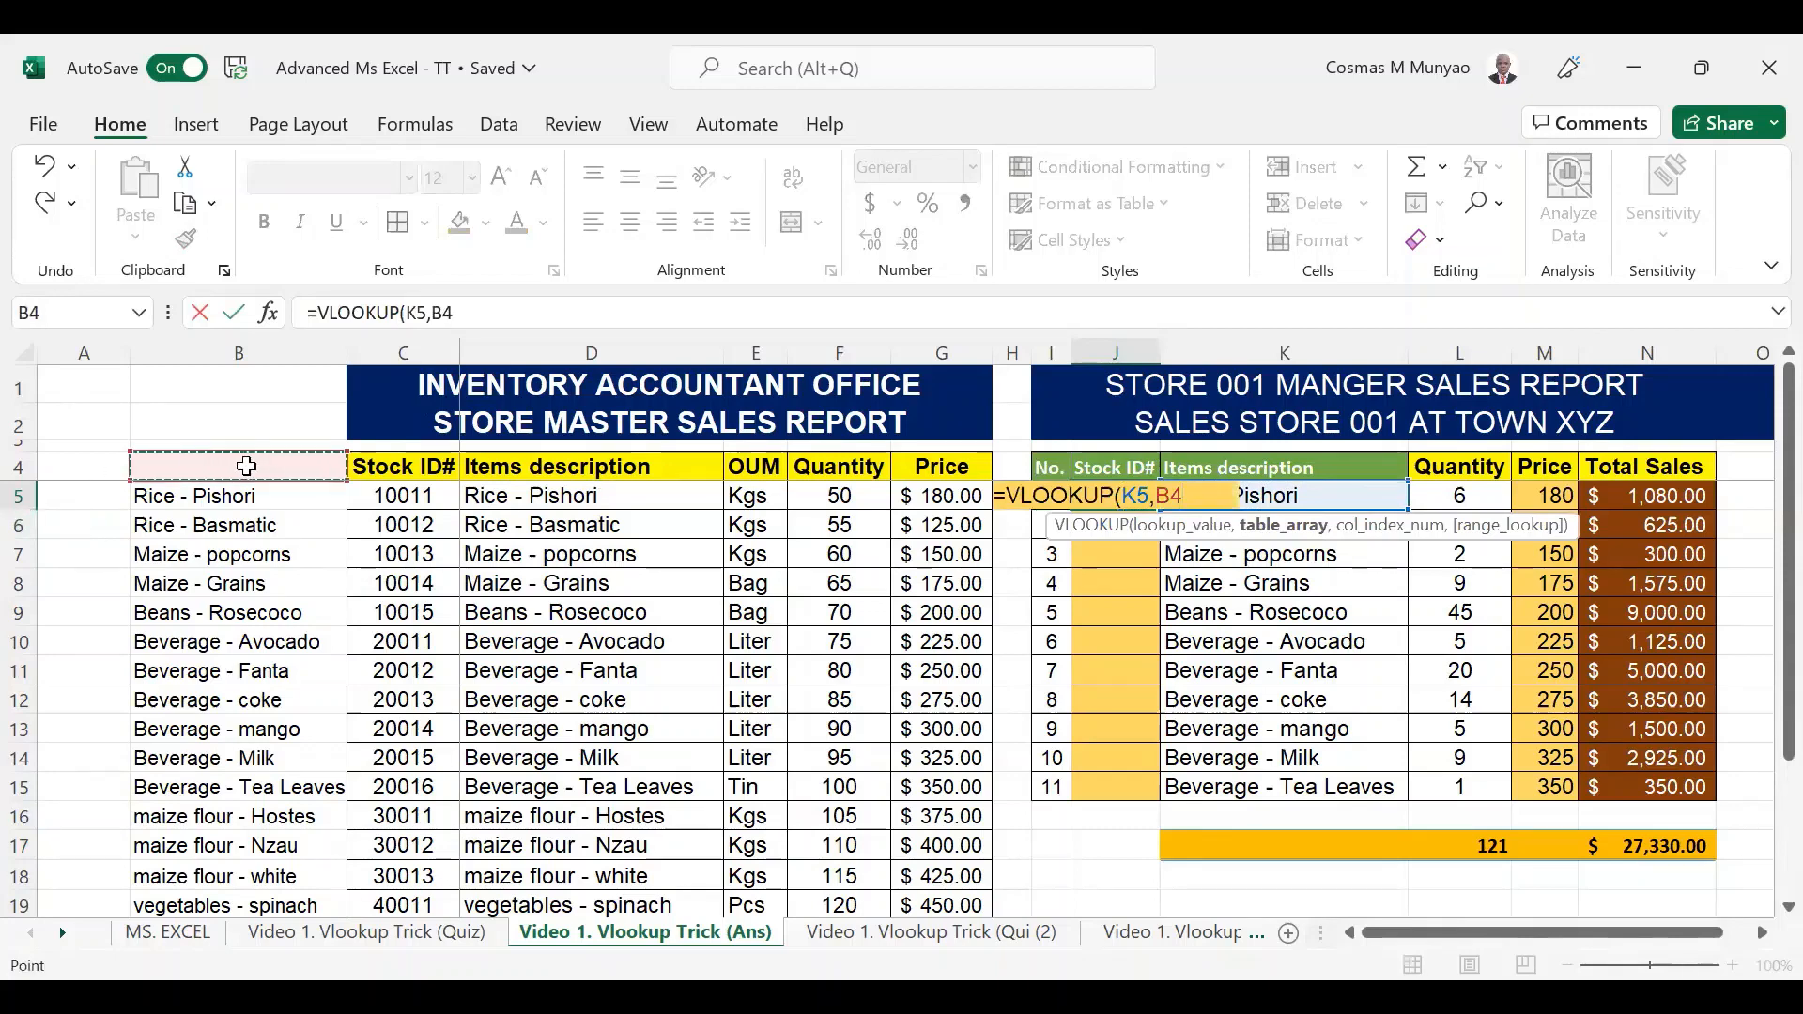
pyautogui.hotkey('shift', 'Right')
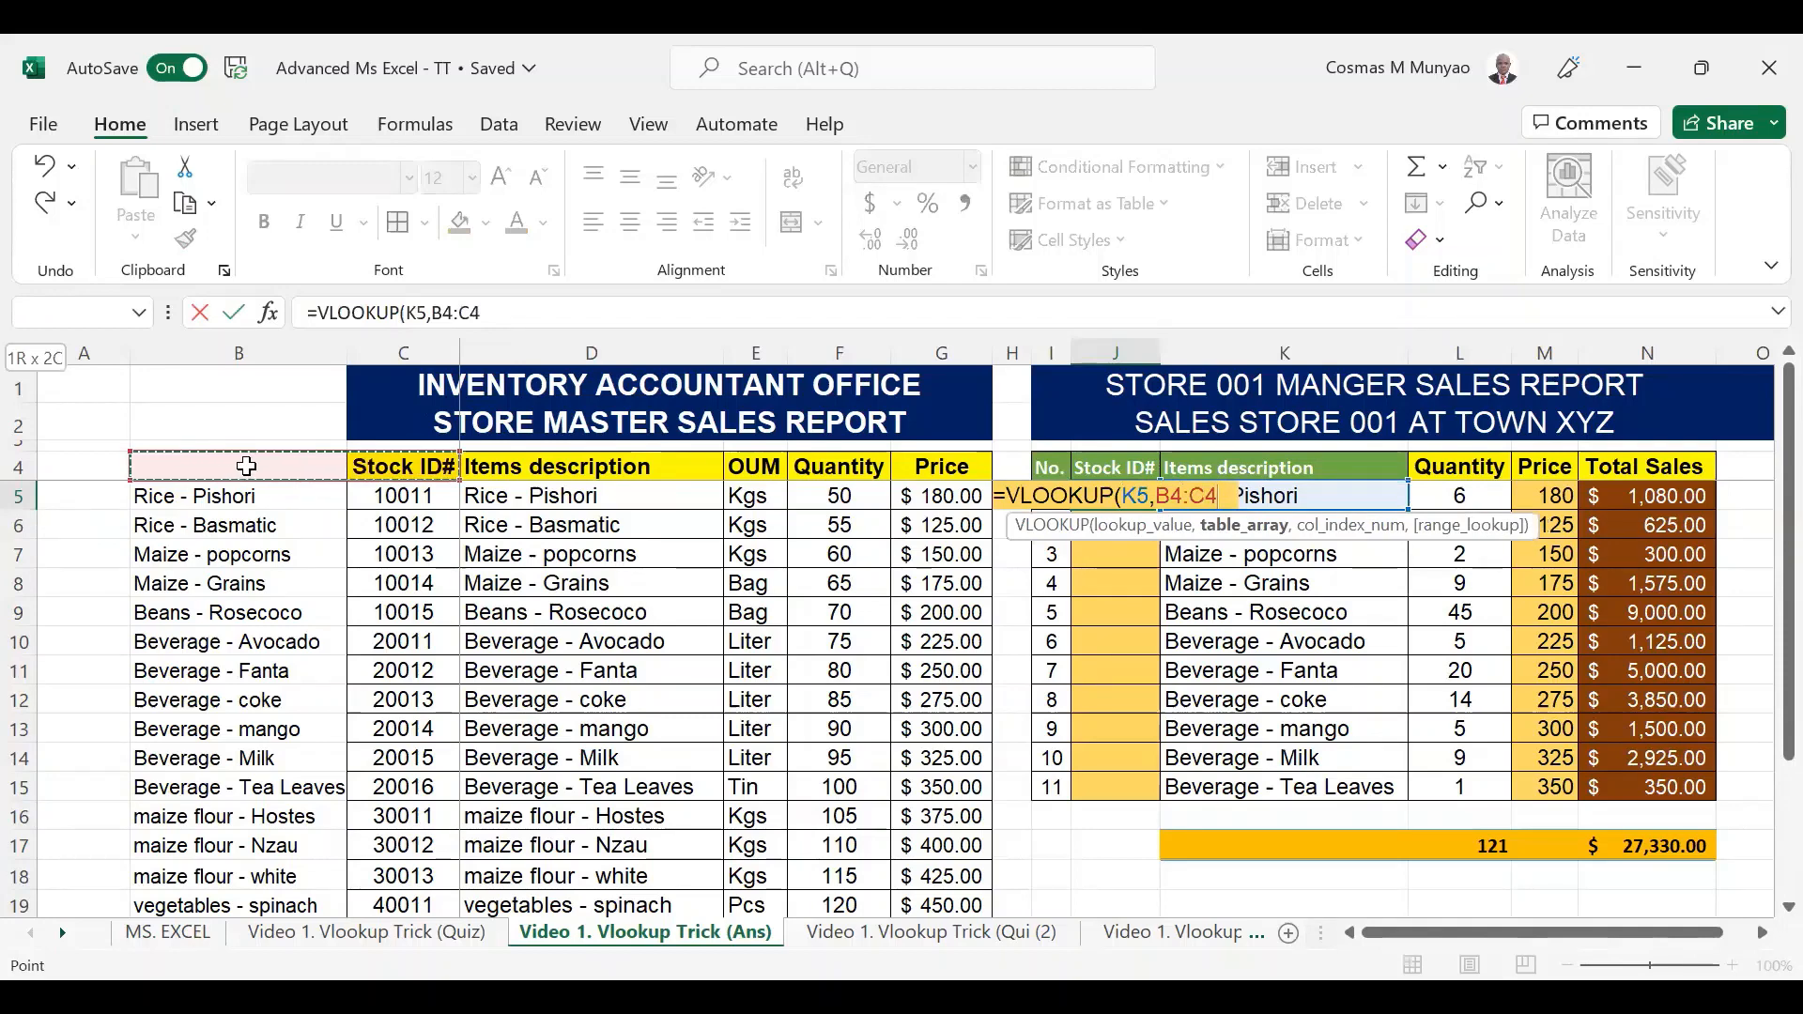
pyautogui.hotkey('shift', 'Down')
pyautogui.hotkey('shift', 'Down')
pyautogui.hotkey('shift', 'Down')
pyautogui.hotkey('shift', 'Down')
pyautogui.hotkey('shift', 'Down')
pyautogui.hotkey('shift', 'Down')
pyautogui.hotkey('shift', 'Down')
pyautogui.hotkey('shift', 'Down')
pyautogui.hotkey('shift', 'Down')
pyautogui.hotkey('shift', 'Down')
pyautogui.hotkey('shift', 'Down')
pyautogui.hotkey('shift', 'Down')
pyautogui.hotkey('shift', 'Down')
pyautogui.hotkey('shift', 'Down')
pyautogui.hotkey('shift', 'Down')
pyautogui.hotkey('shift', 'Down')
pyautogui.hotkey('shift', 'Down')
pyautogui.hotkey('shift', 'Down')
pyautogui.hotkey('shift', 'Down')
pyautogui.hotkey('shift', 'Down')
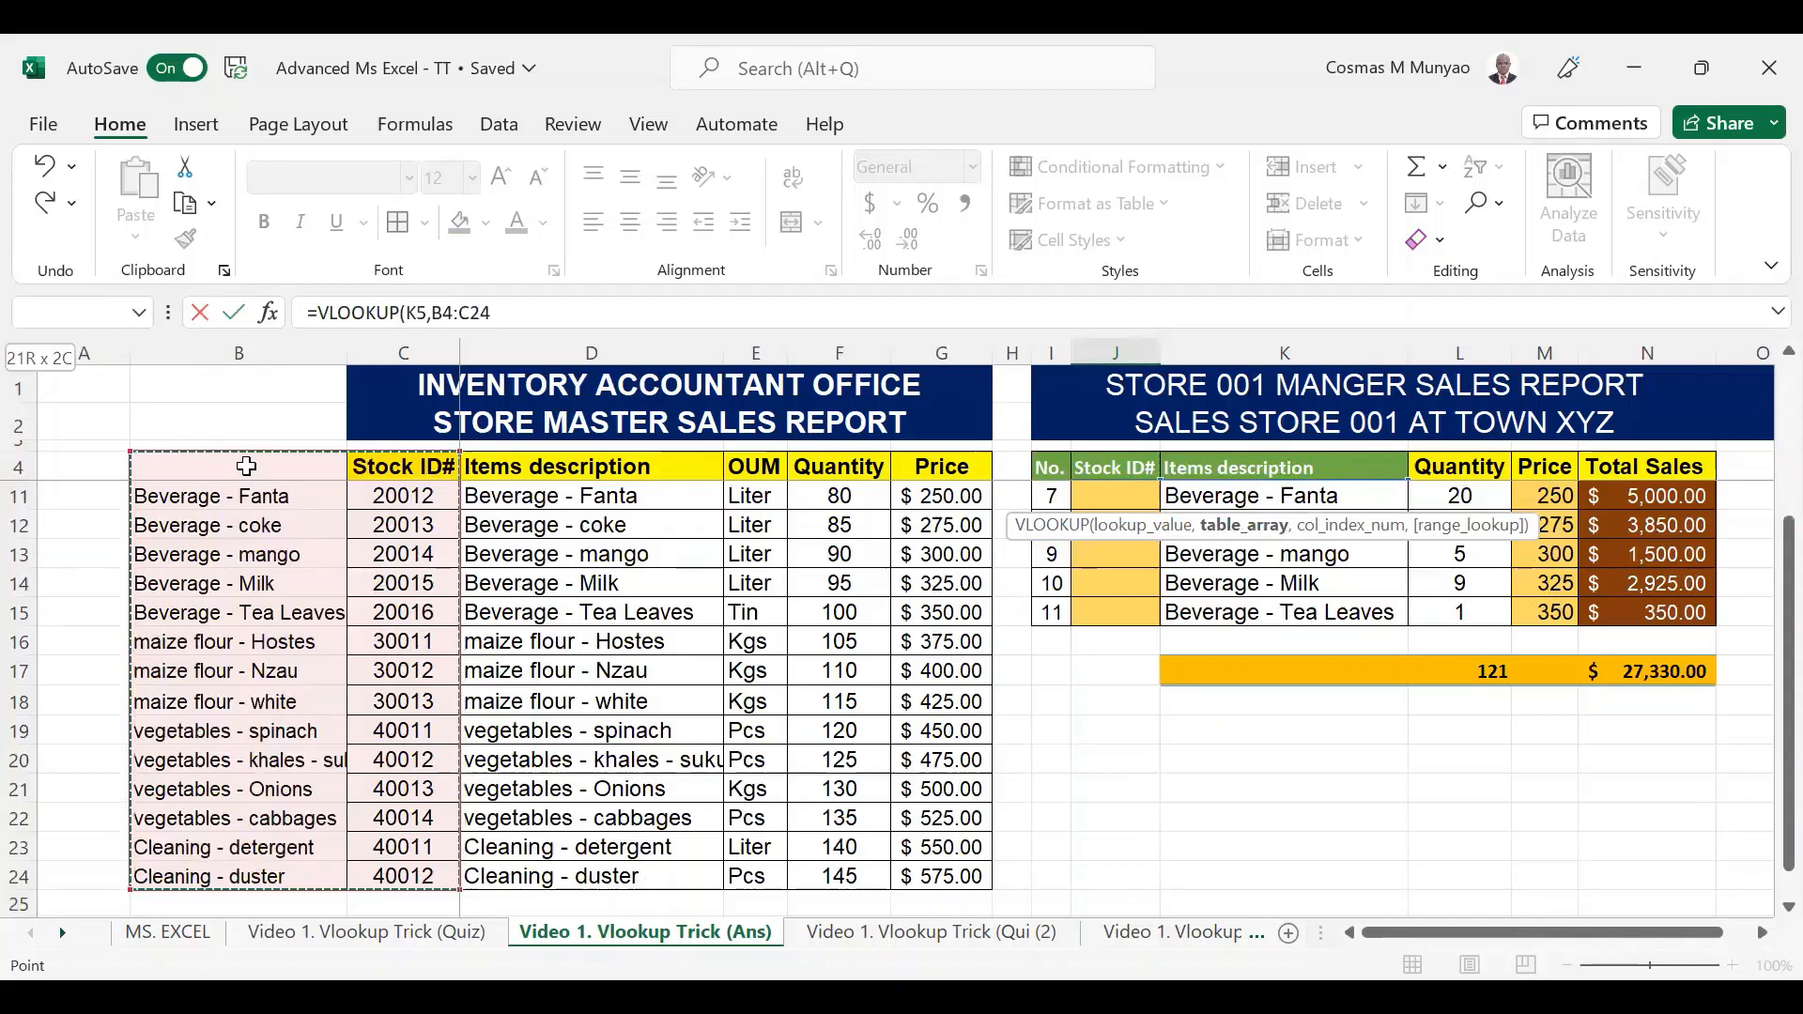
pyautogui.press('F4')
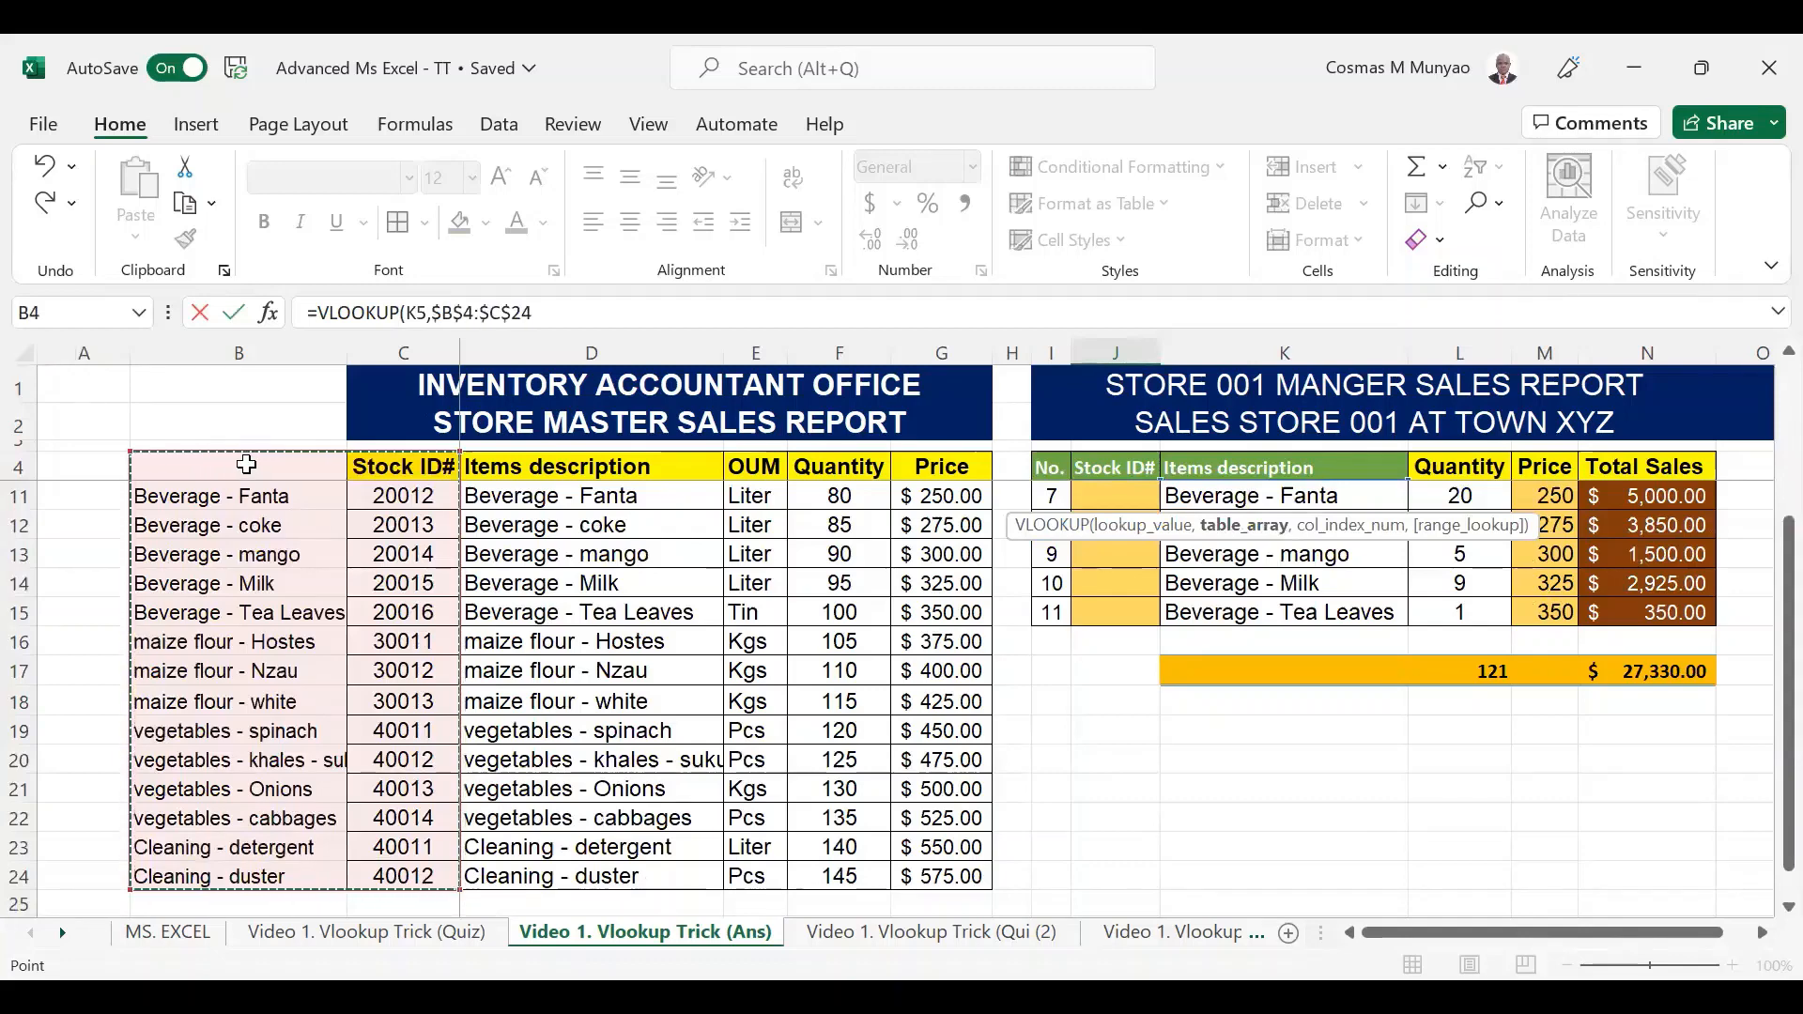
# Complete the VLOOKUP formula in J5 with column index 2 and FALSE for an exact match.
pyautogui.write(',2')
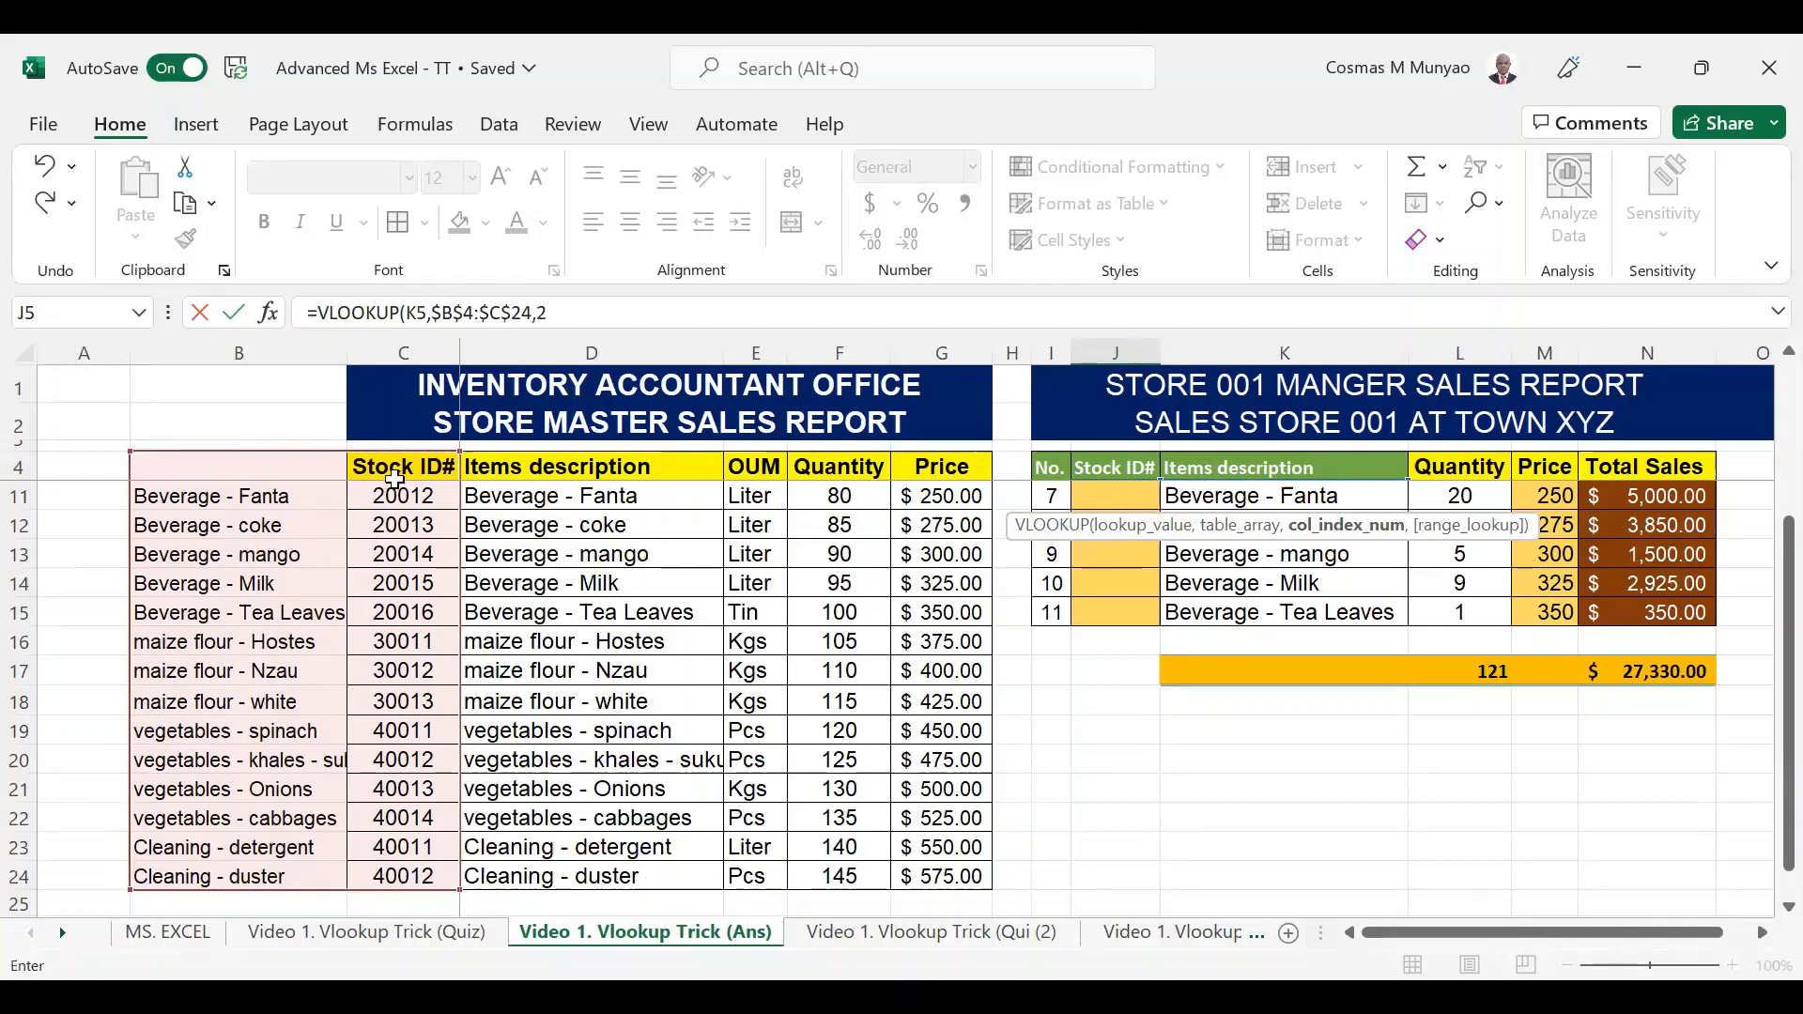
pyautogui.scroll(2, 396, 470)
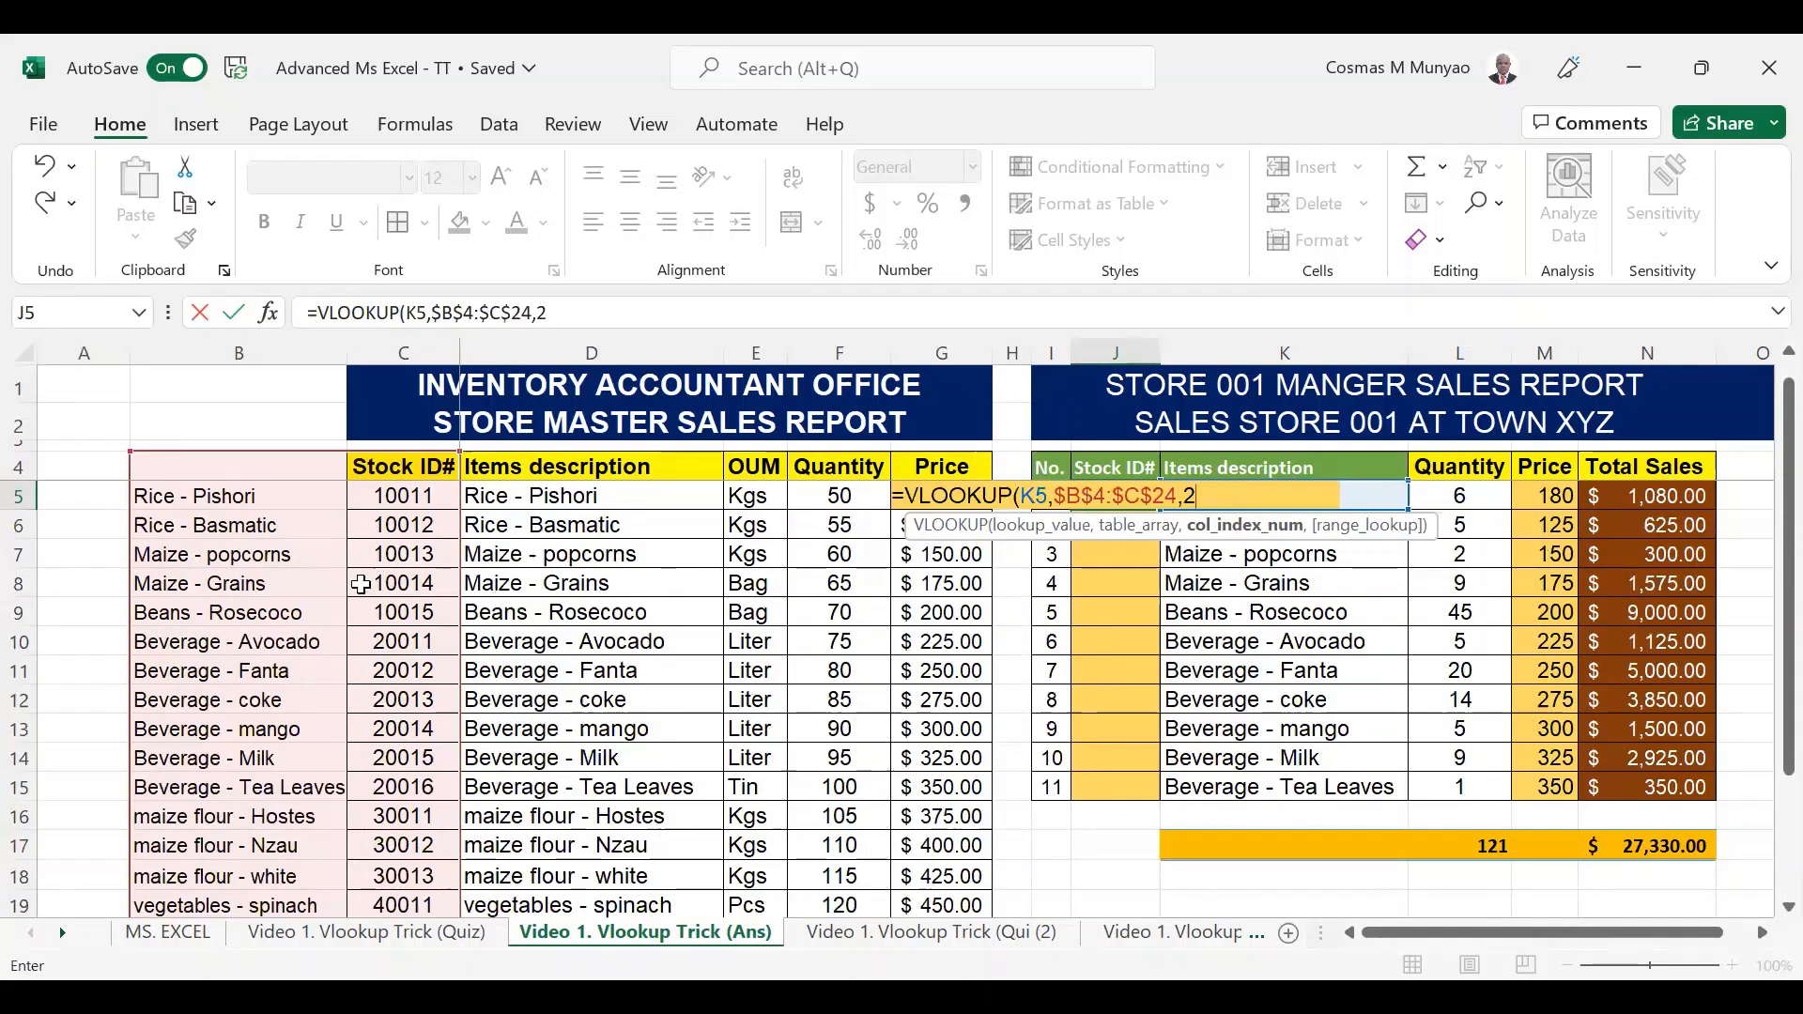
pyautogui.write(',F')
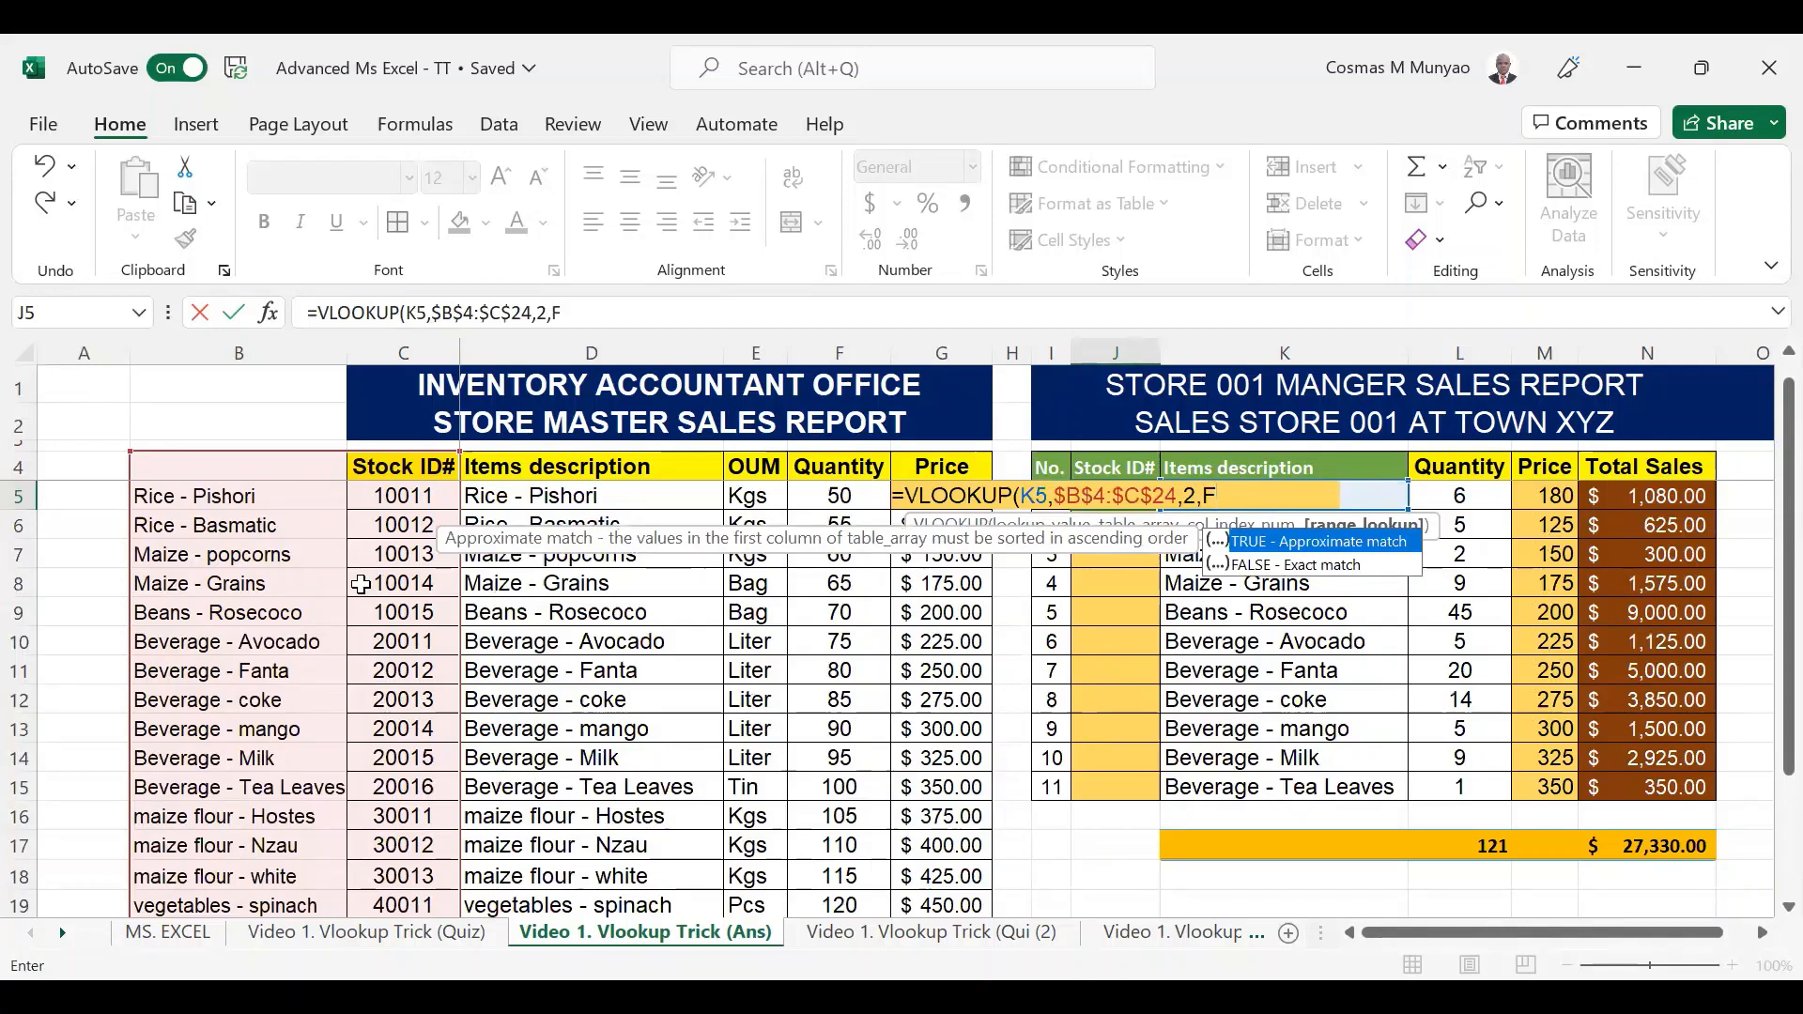
pyautogui.press('Down')
pyautogui.press('Tab')
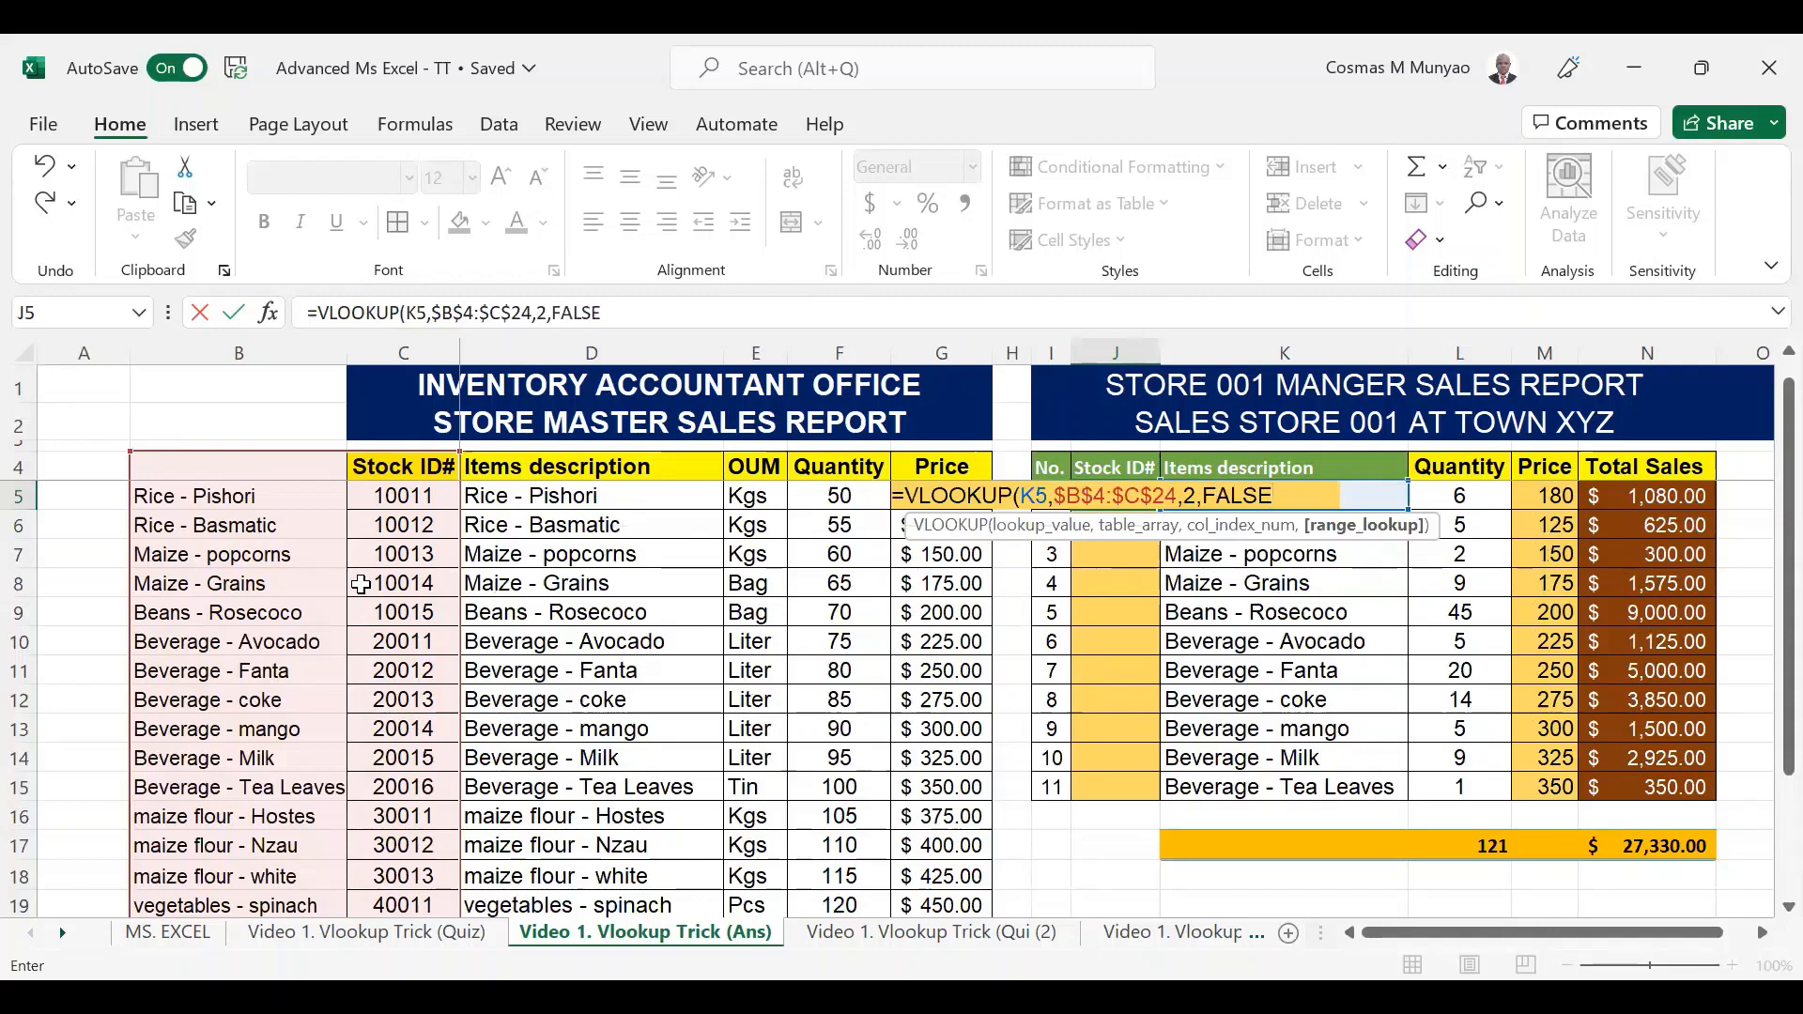
pyautogui.press('BackSpace')
pyautogui.press('BackSpace')
pyautogui.press('BackSpace')
pyautogui.press('BackSpace')
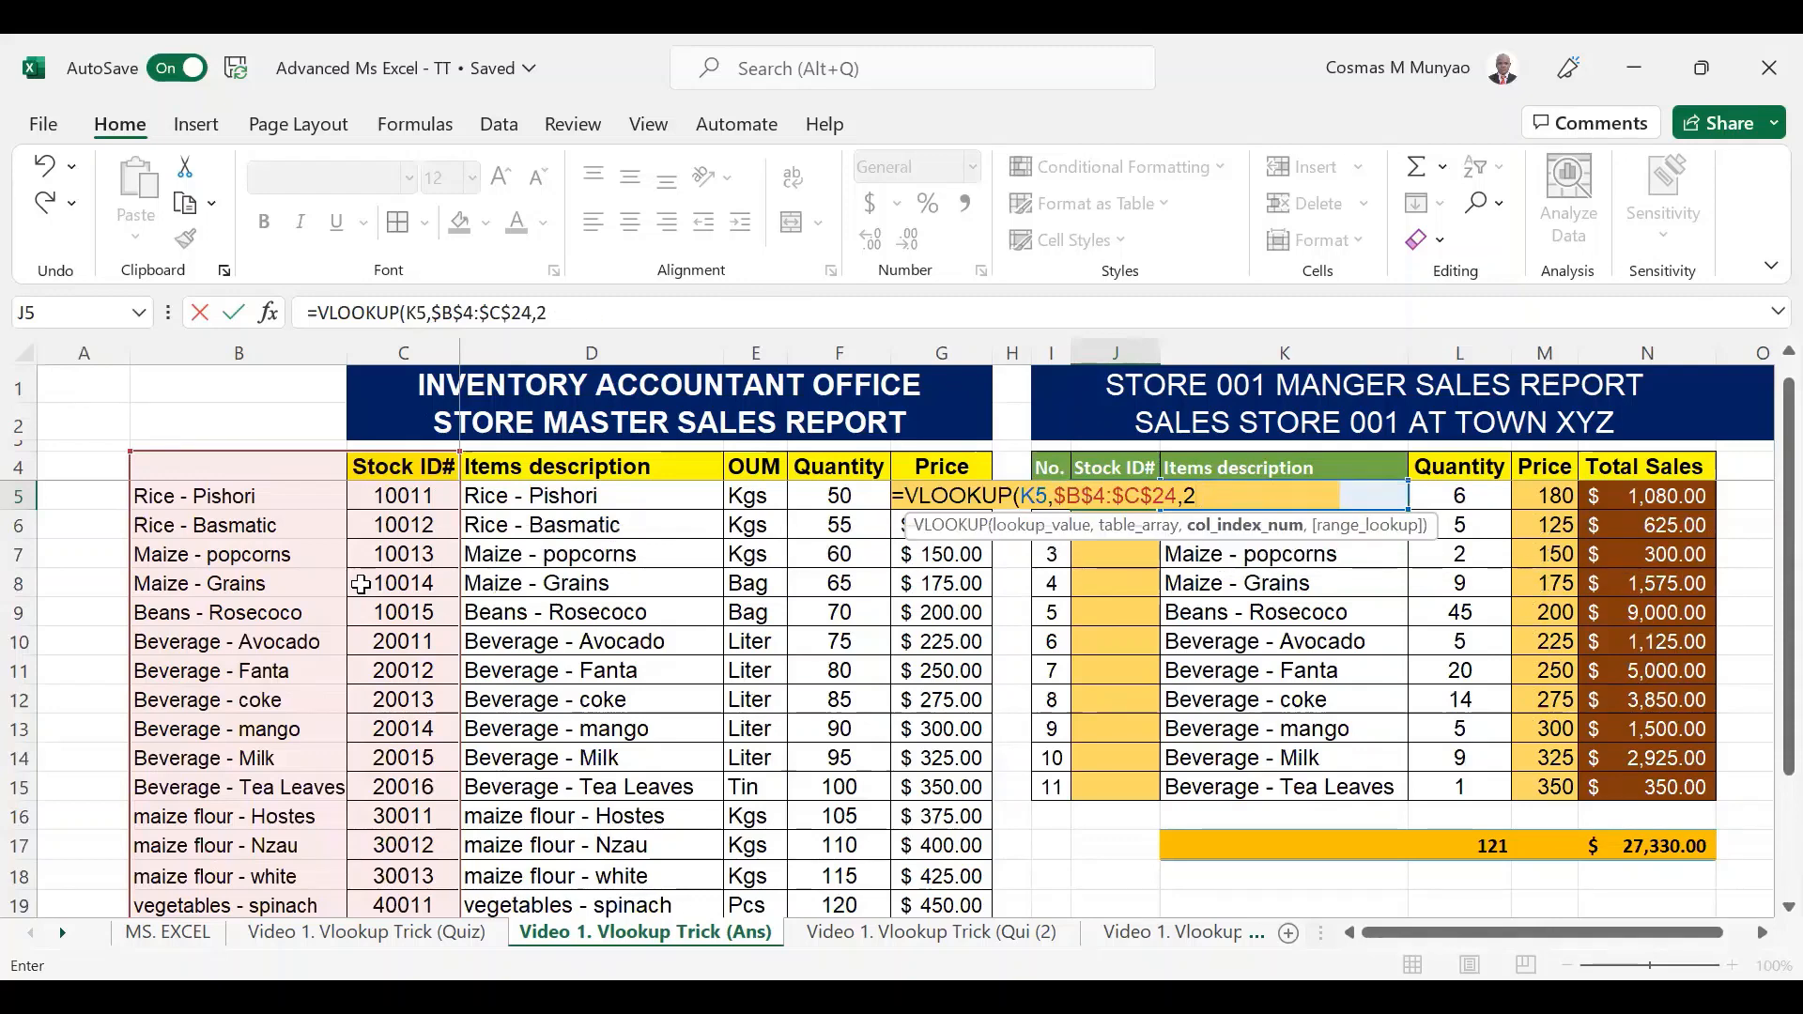
pyautogui.write('AL')
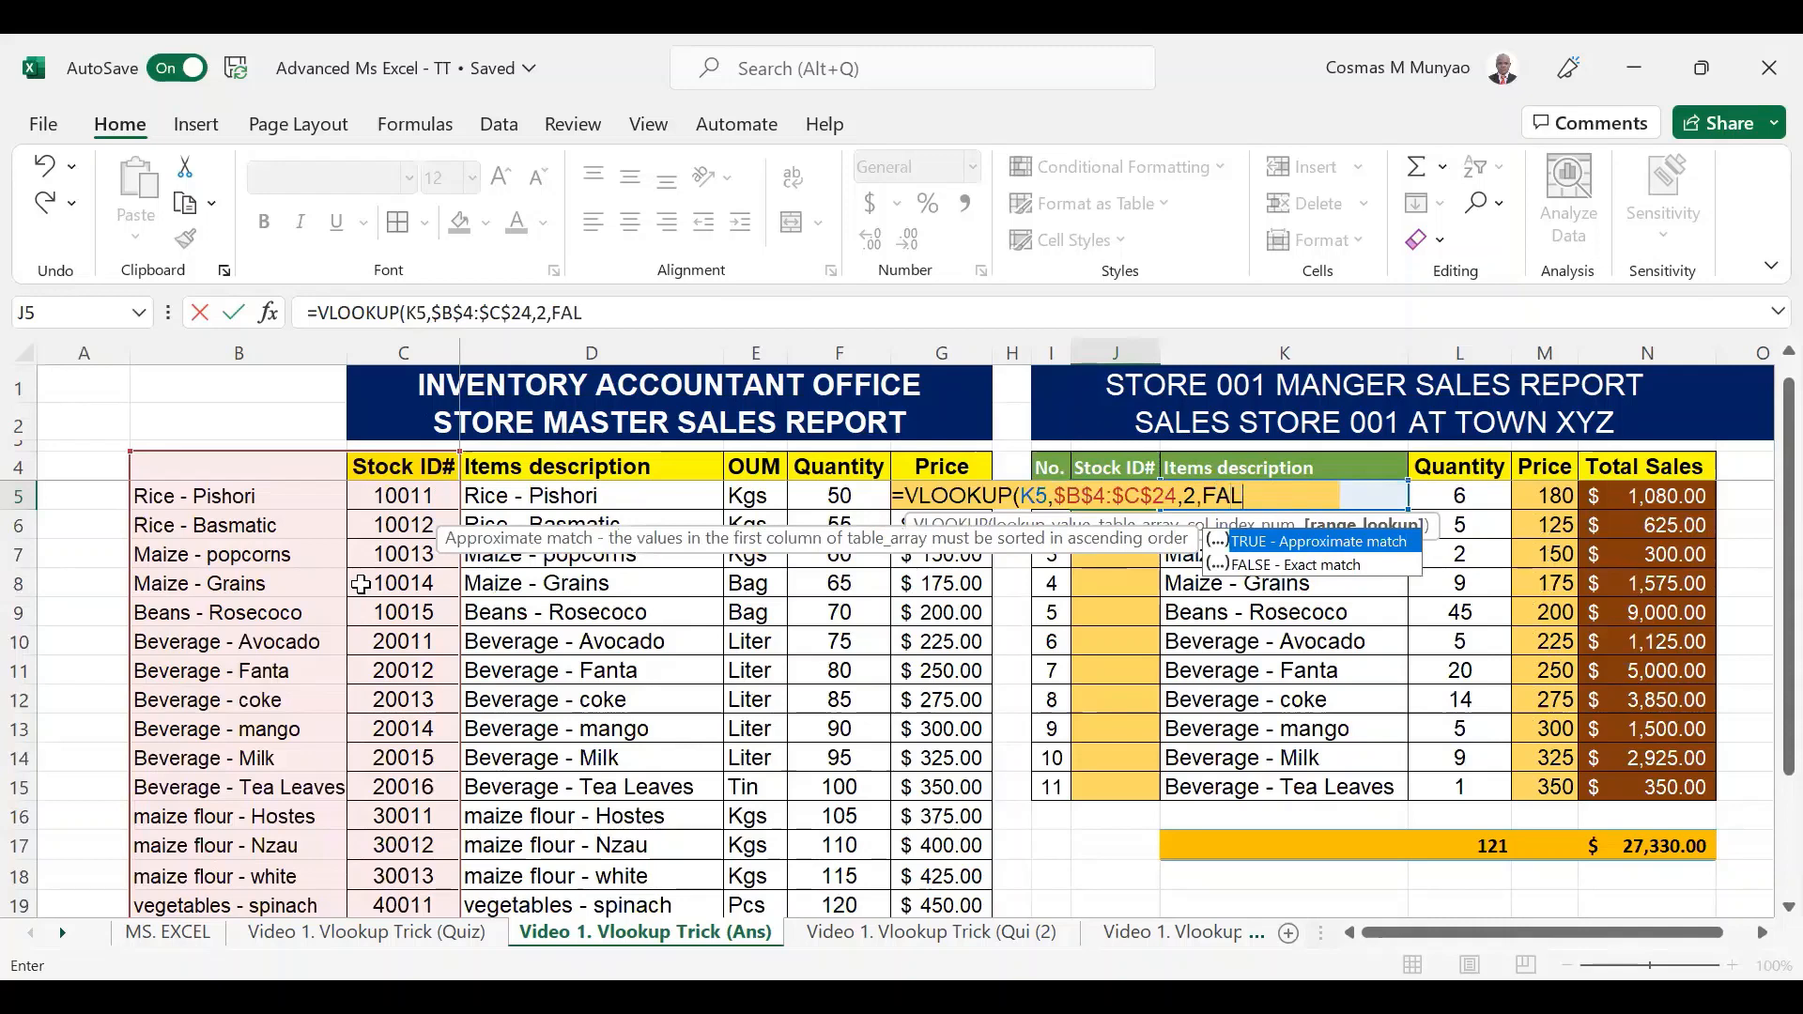
pyautogui.write('SE)')
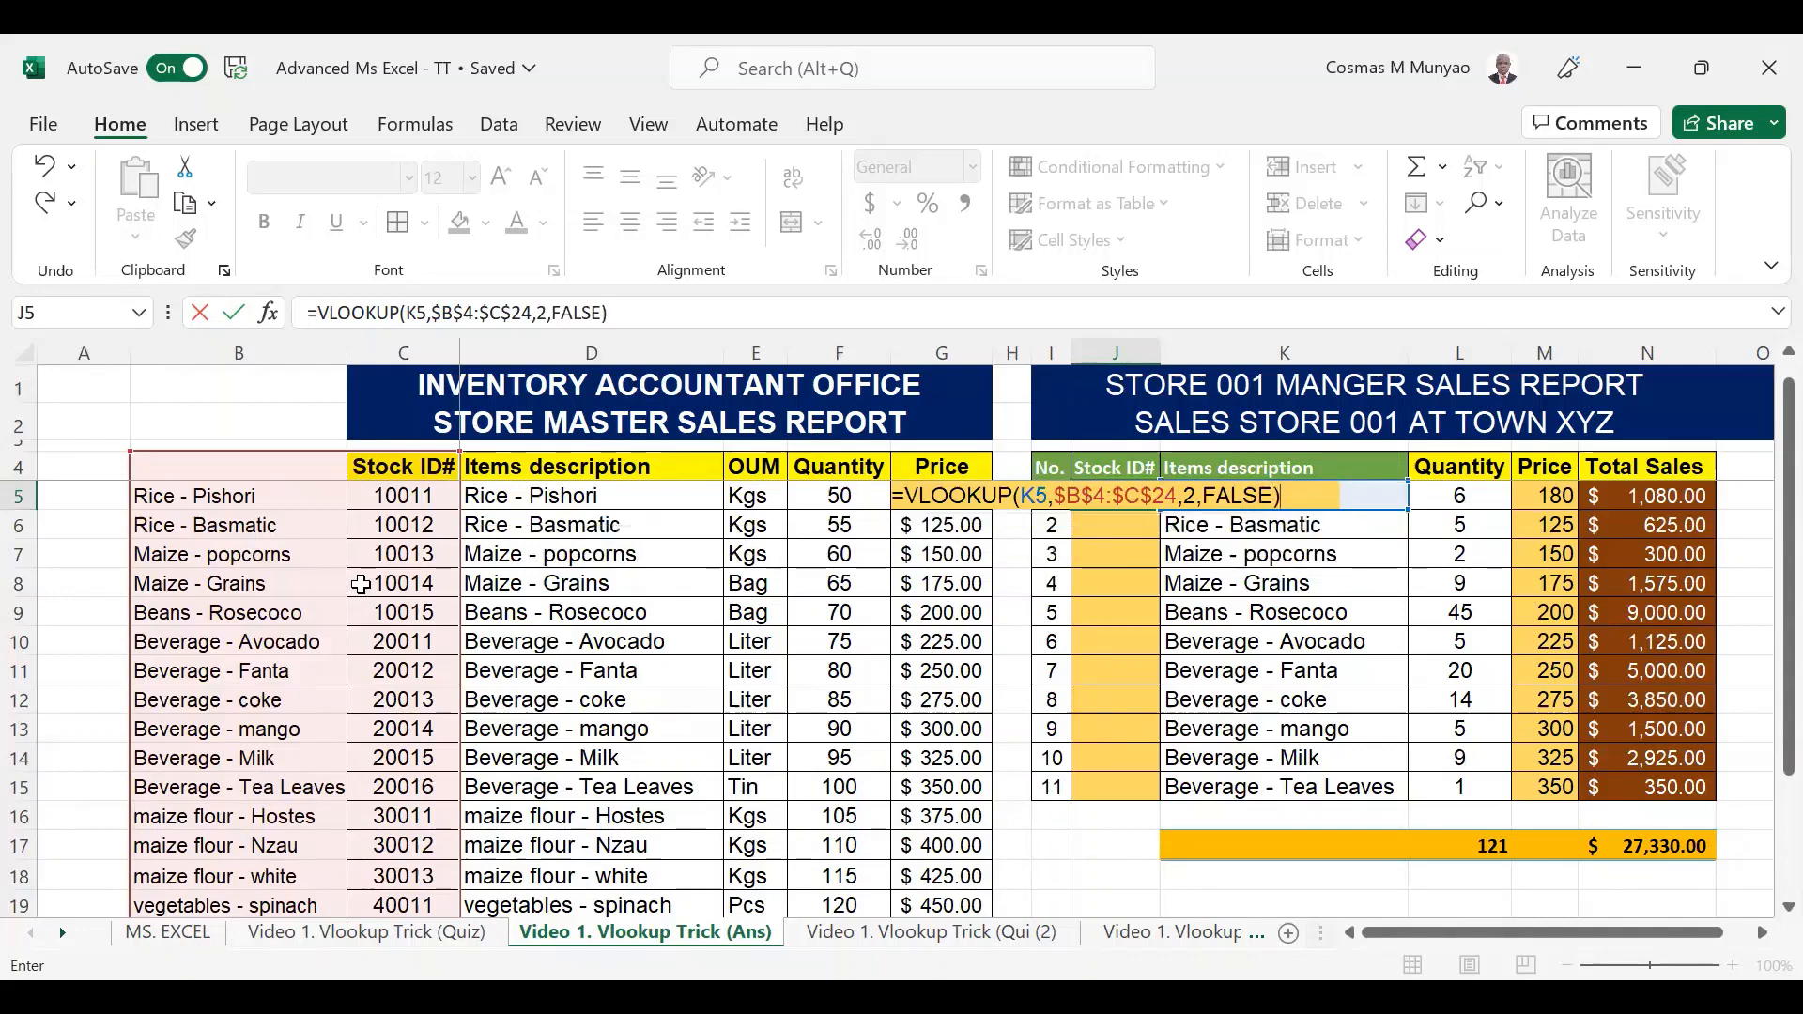
pyautogui.press('Return')
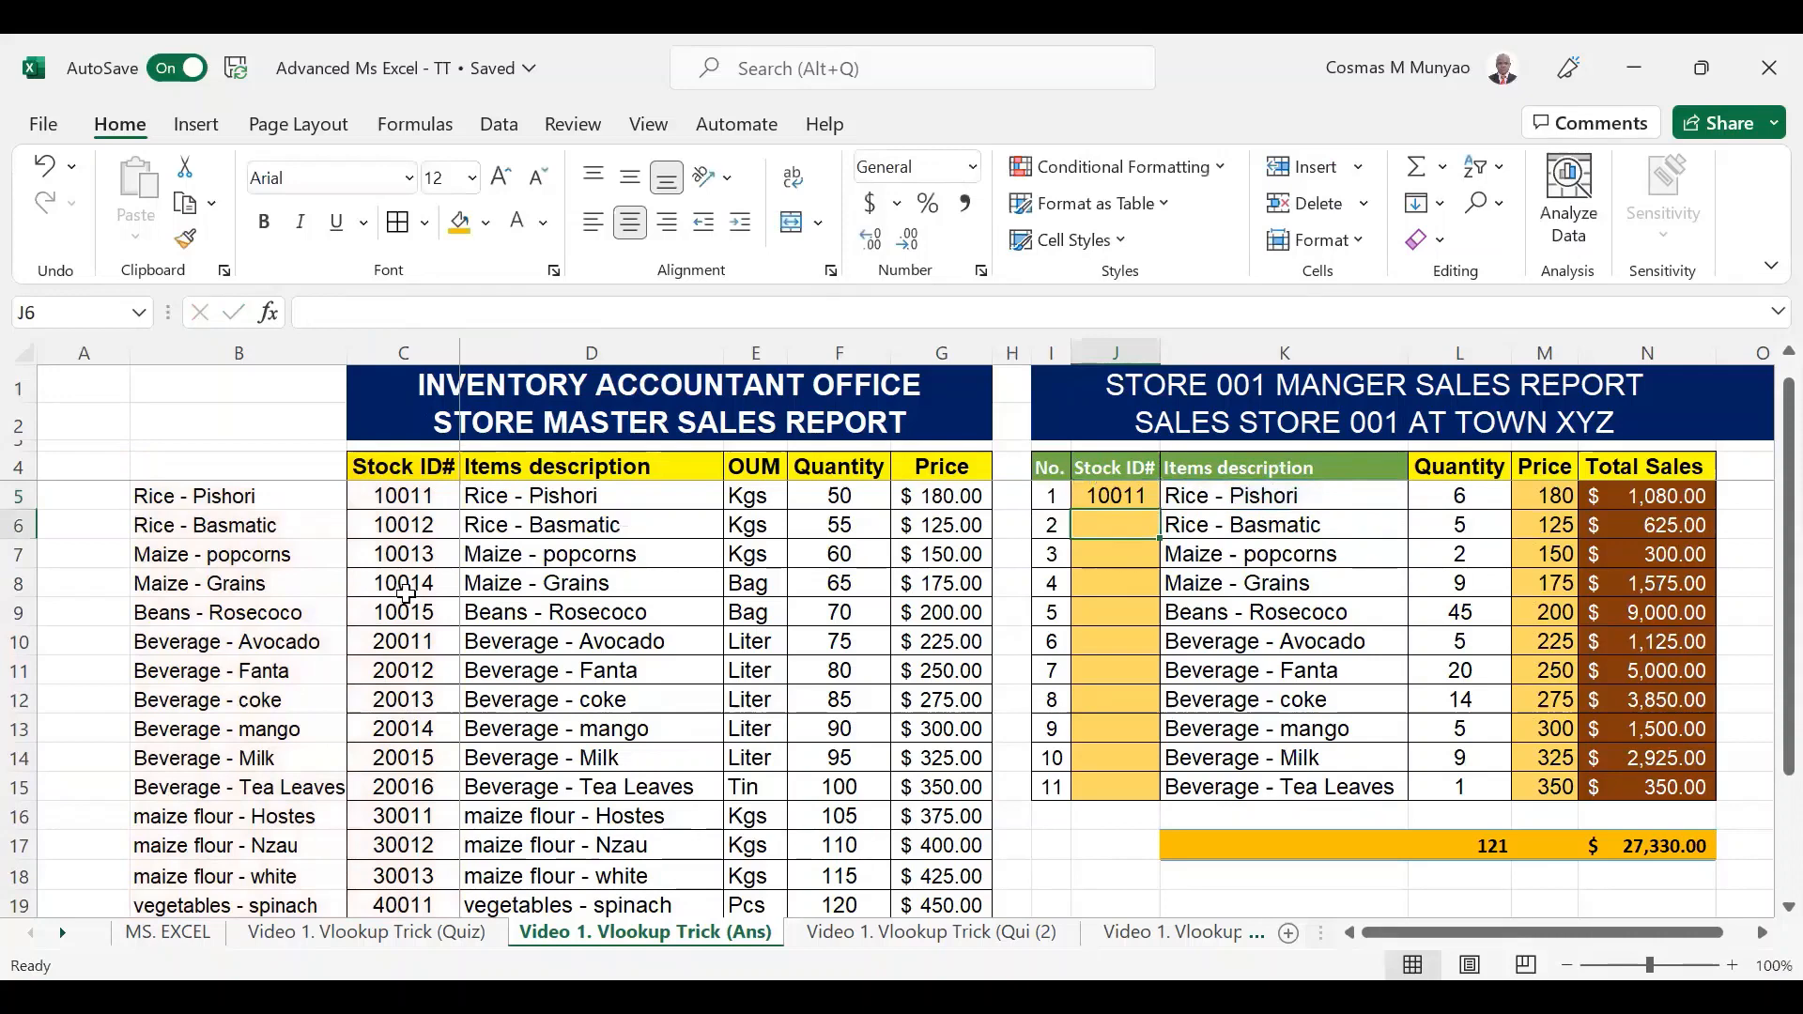
# Copy the J5 lookup formula into J6 and J7 one cell at a time, and undo the pastes.
pyautogui.press('Up')
pyautogui.hotkey('ctrl', 'c')
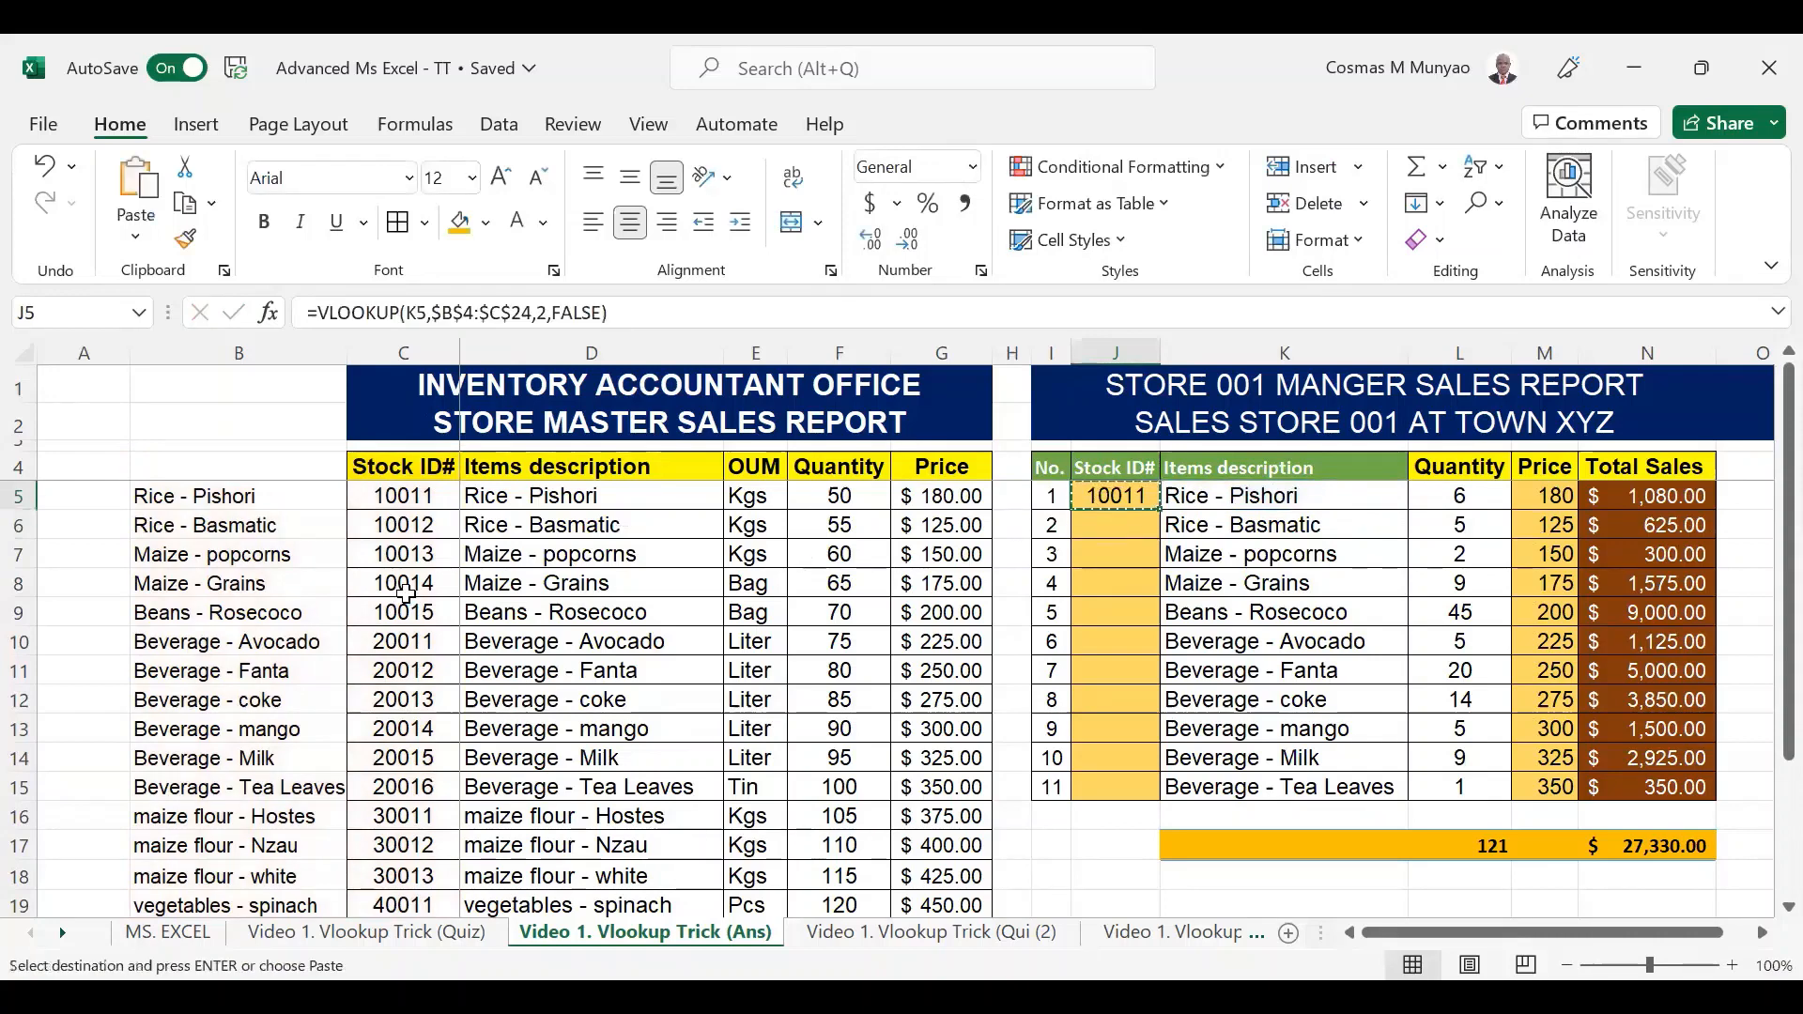
pyautogui.press('Down')
pyautogui.hotkey('ctrl', 'v')
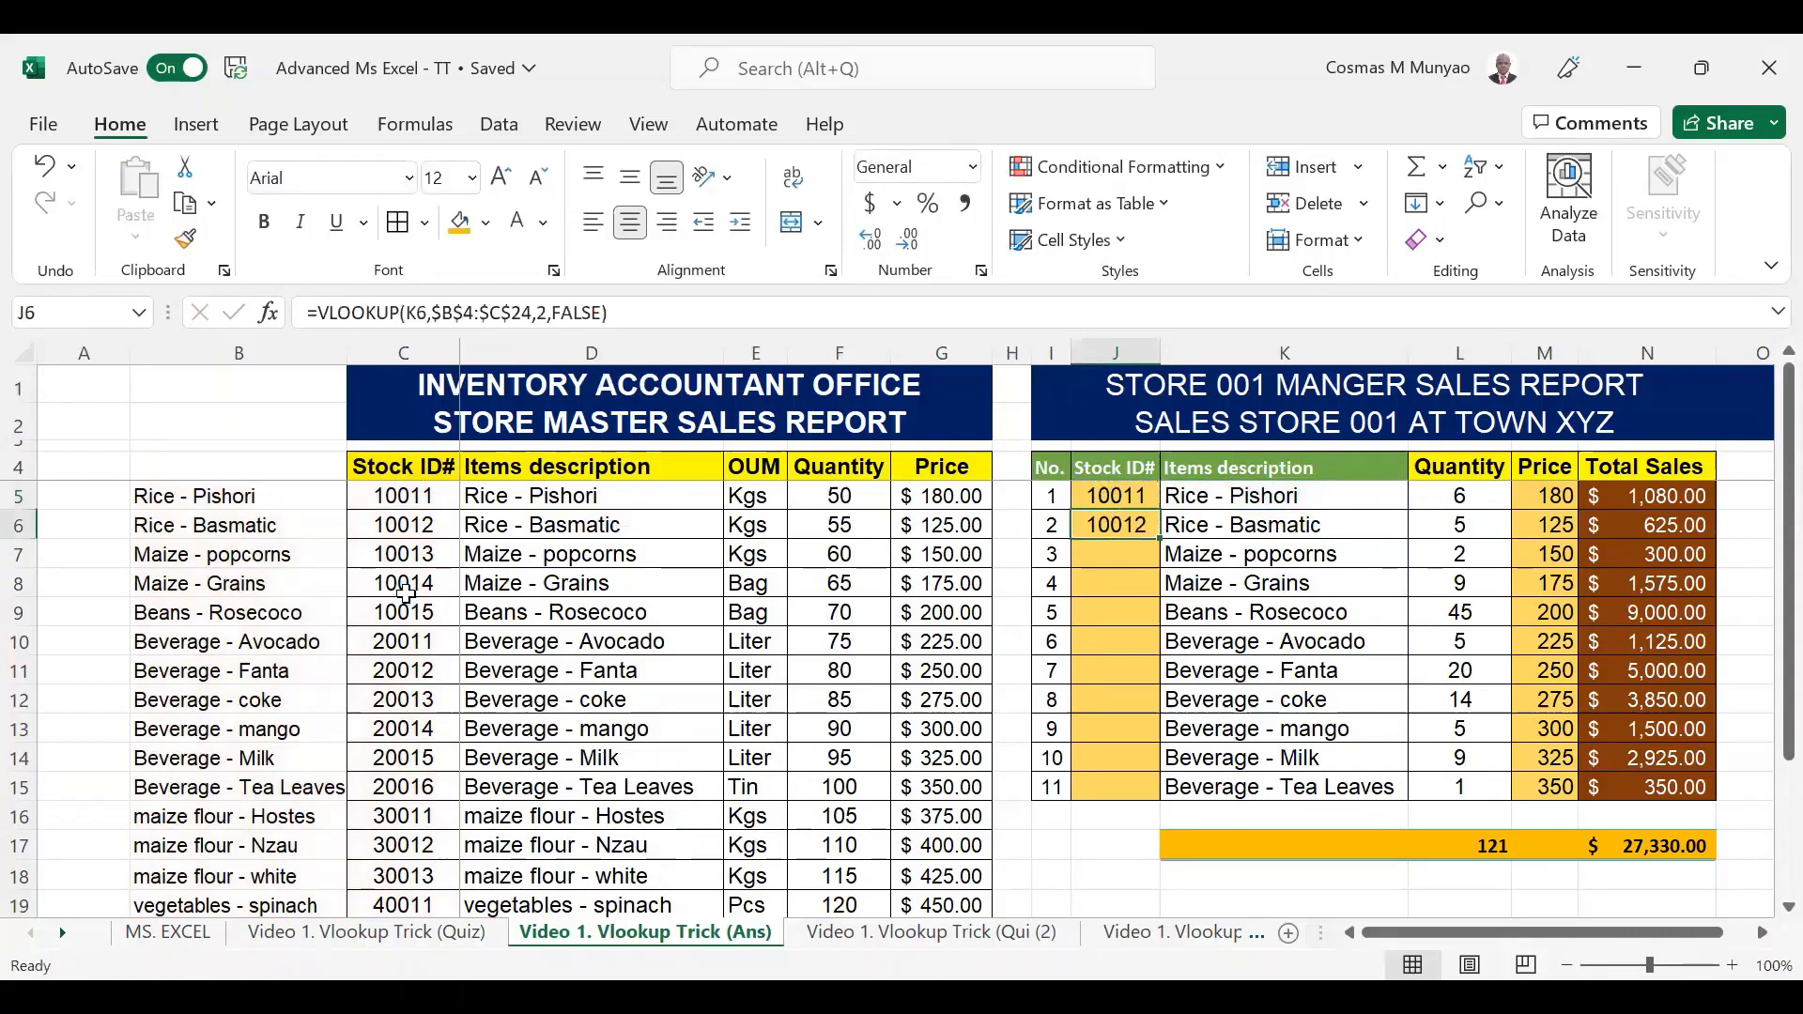
pyautogui.press('Down')
pyautogui.hotkey('ctrl', 'v')
pyautogui.press('Down')
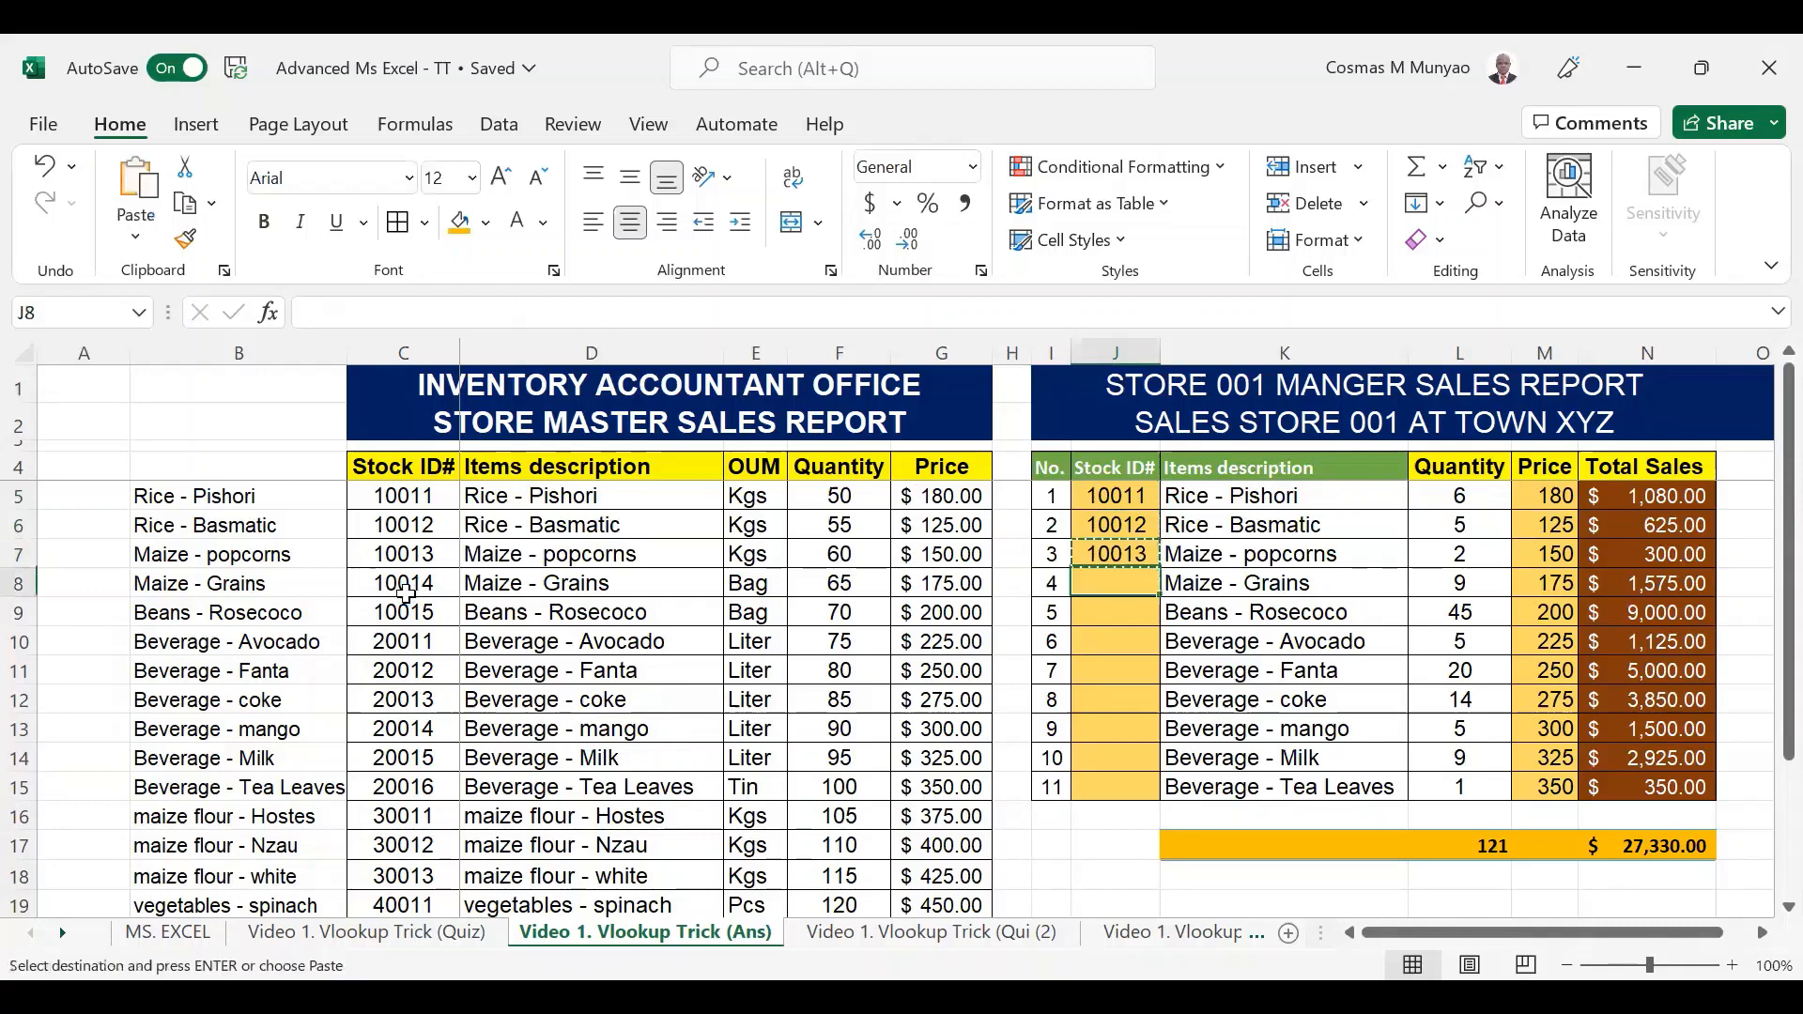
pyautogui.press('Return')
pyautogui.hotkey('ctrl', 'c')
pyautogui.hotkey('ctrl', 'z')
pyautogui.hotkey('ctrl', 'z')
pyautogui.hotkey('ctrl', 'z')
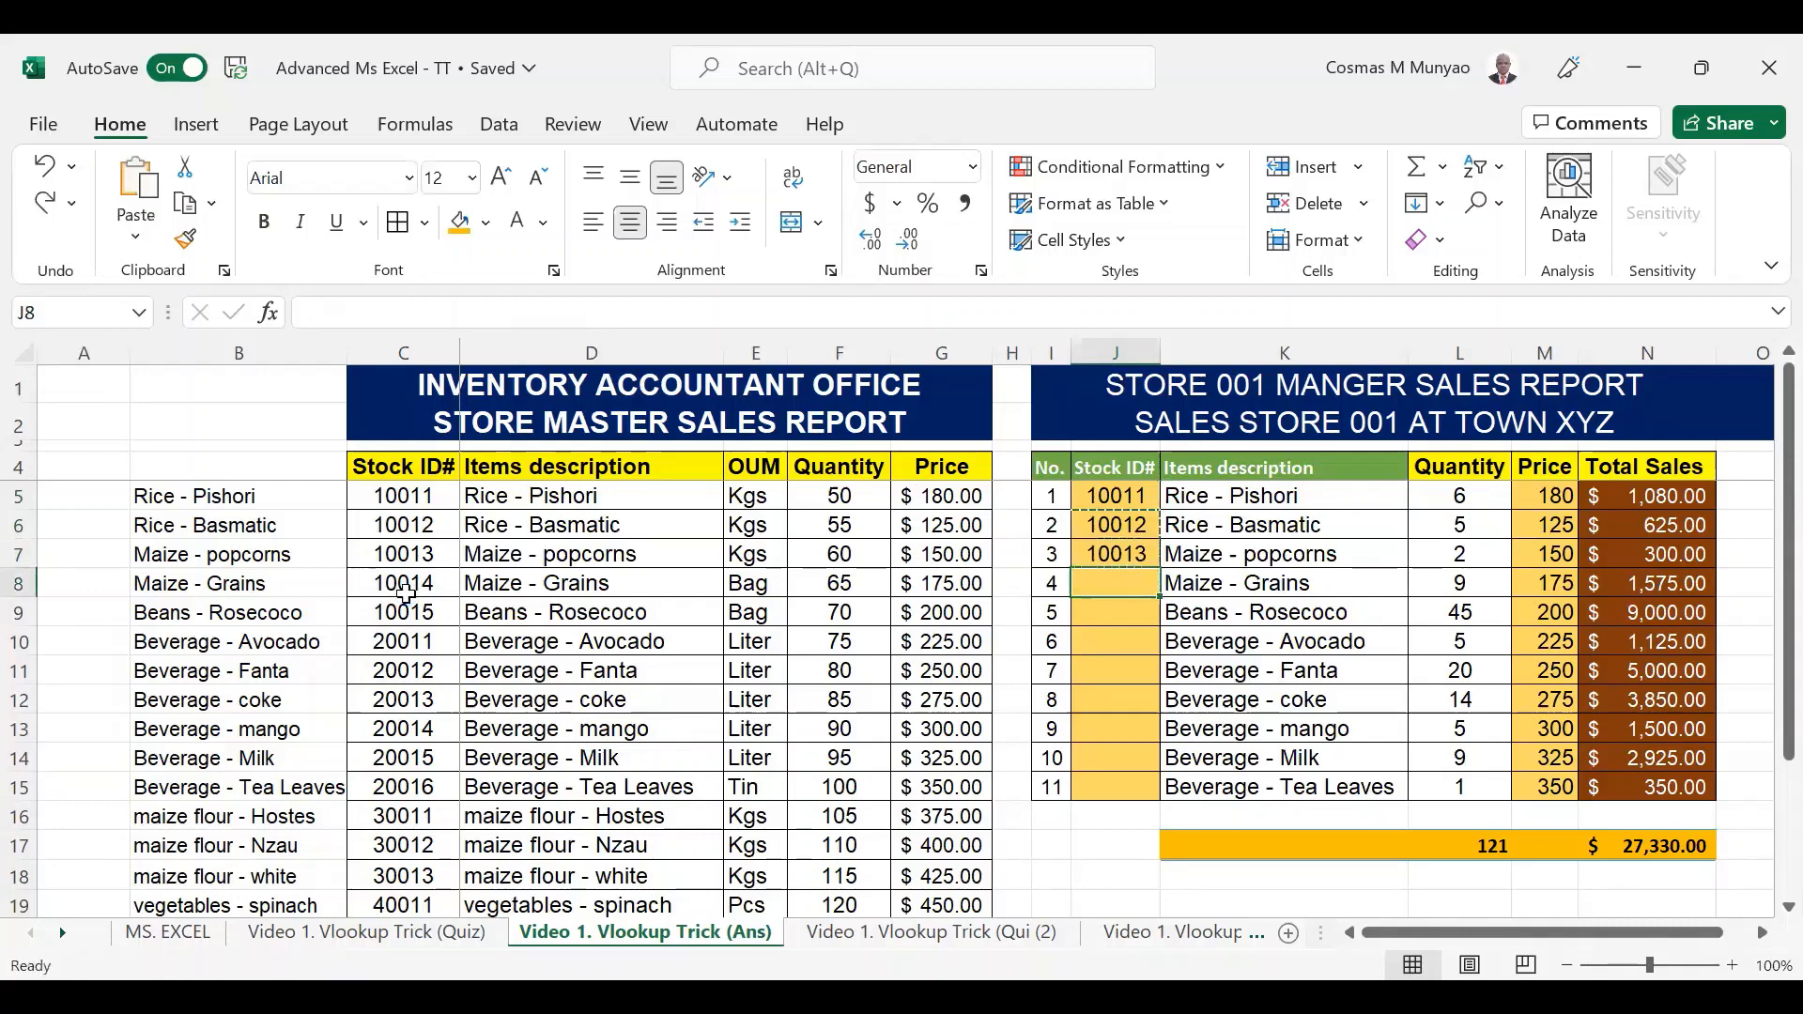
# Fill the J5 lookup formula down through J15, and undo the fill.
pyautogui.click(1113, 496)
pyautogui.moveTo(1165, 508); pyautogui.dragTo(1164, 508)
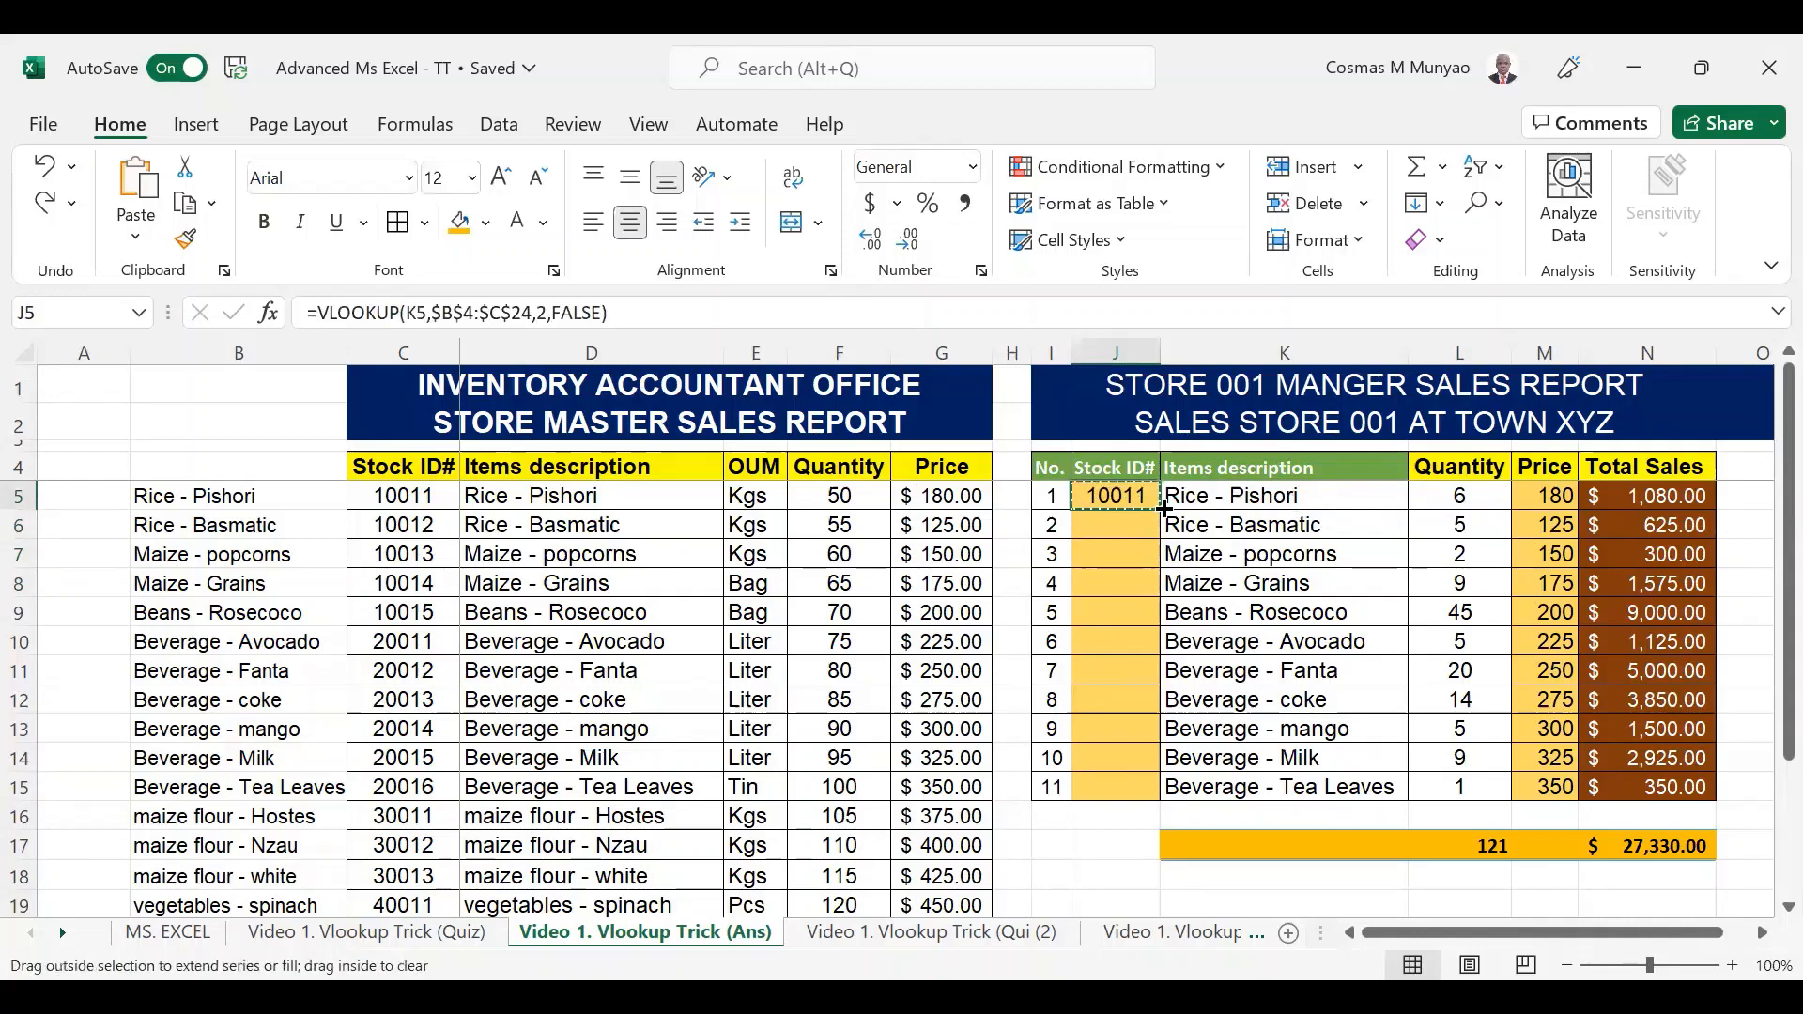
pyautogui.moveTo(1164, 512); pyautogui.dragTo(1166, 515)
pyautogui.moveTo(1163, 513); pyautogui.dragTo(1144, 732)
pyautogui.moveTo(1141, 796); pyautogui.dragTo(1141, 796)
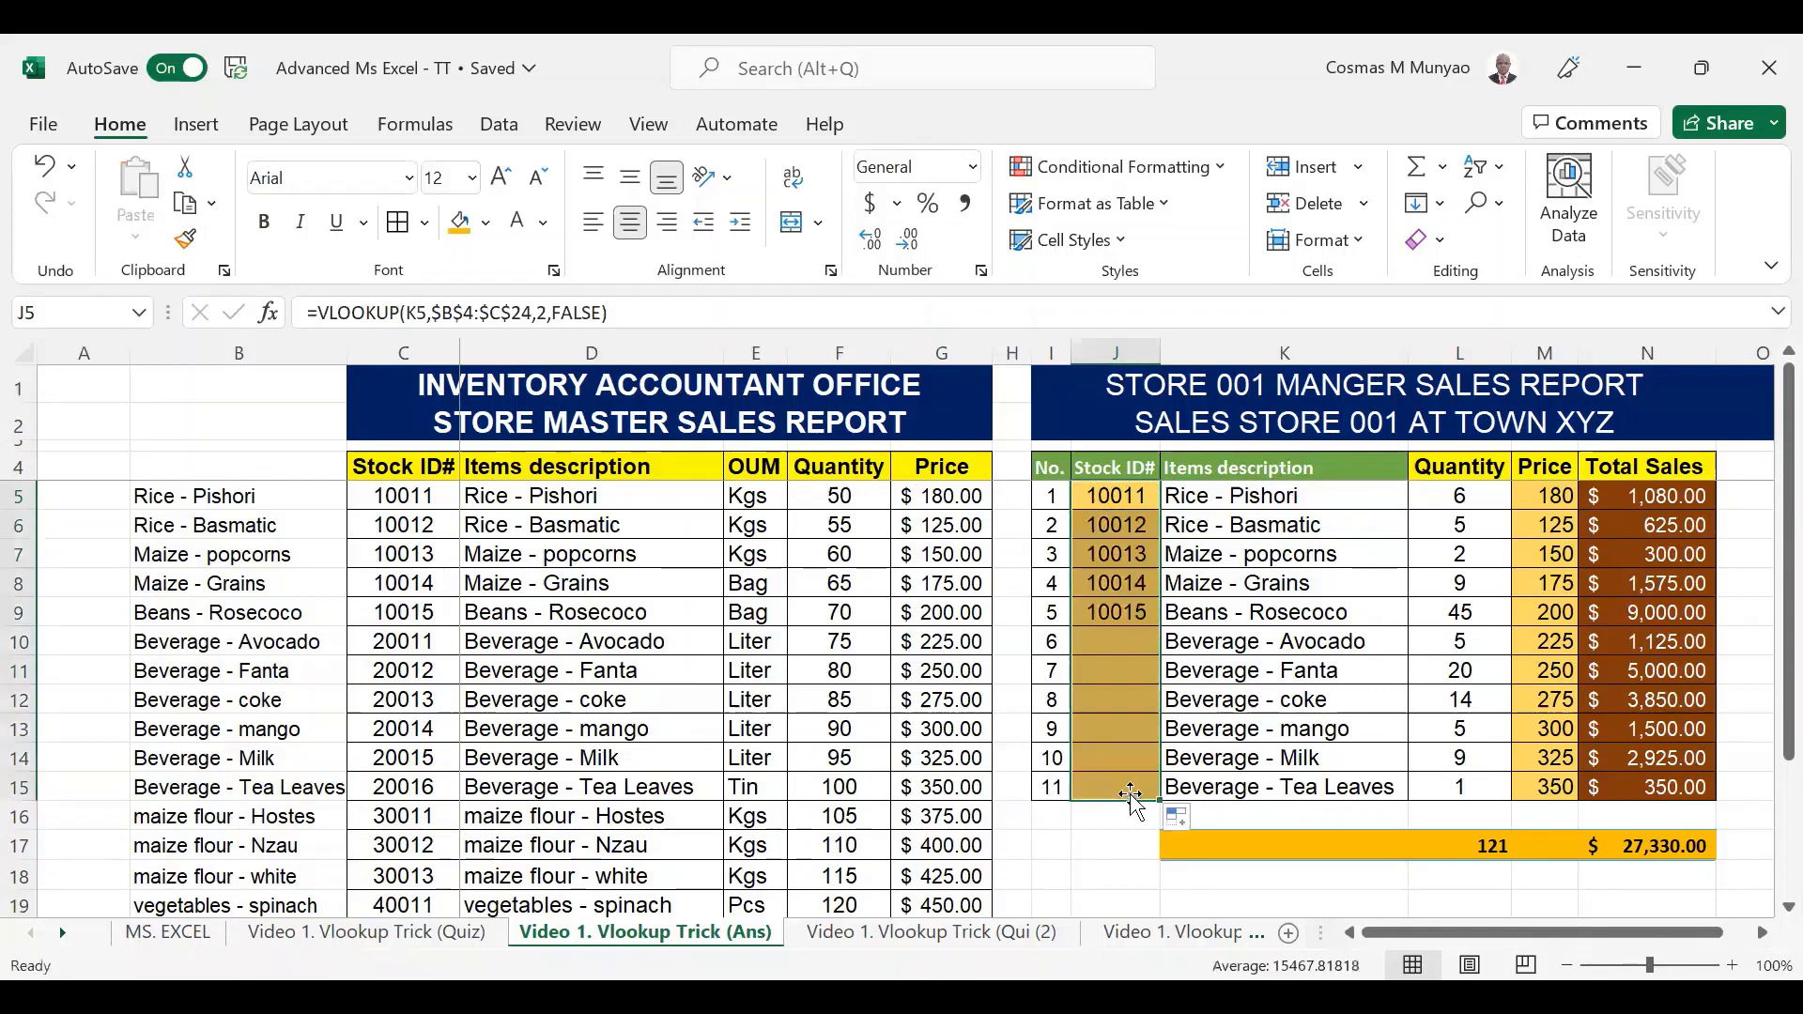
pyautogui.click(1153, 729)
pyautogui.hotkey('ctrl', 'z')
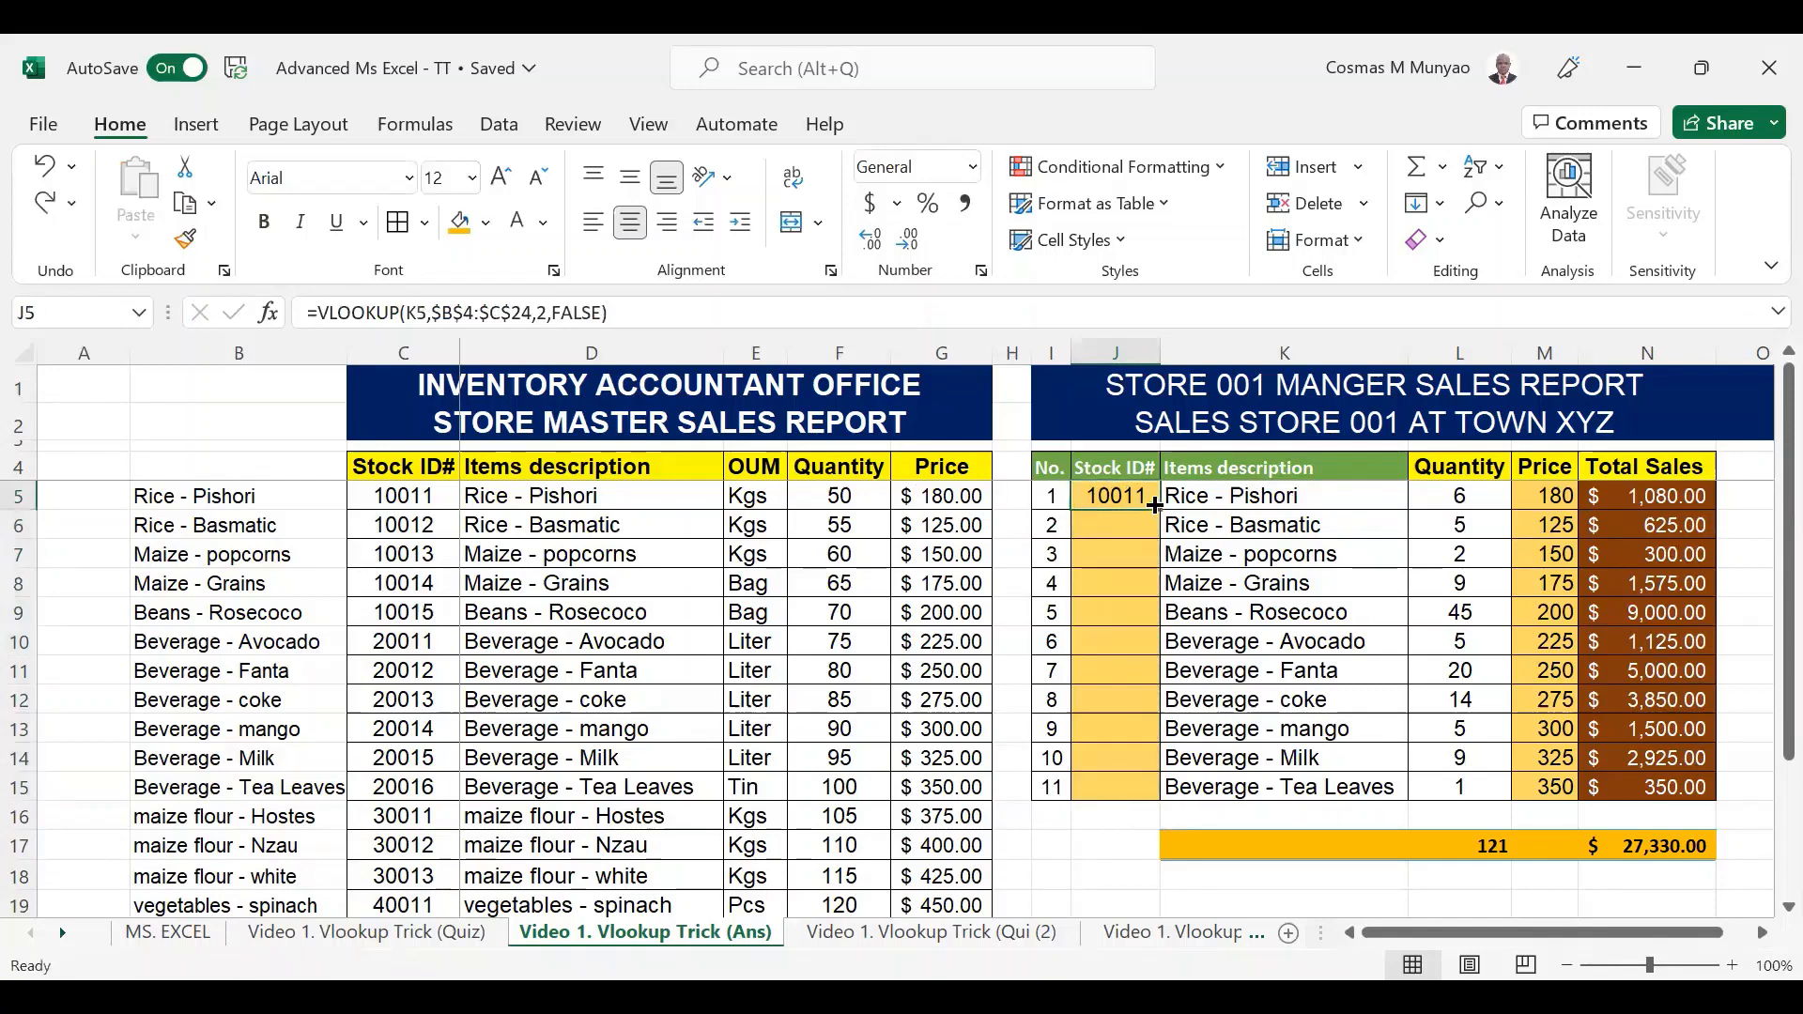
# Fill the J5 formula down the store's Stock ID# column through J15, and repeat it by pasting the copied formula over J5:J15.
pyautogui.doubleClick(1156, 507)
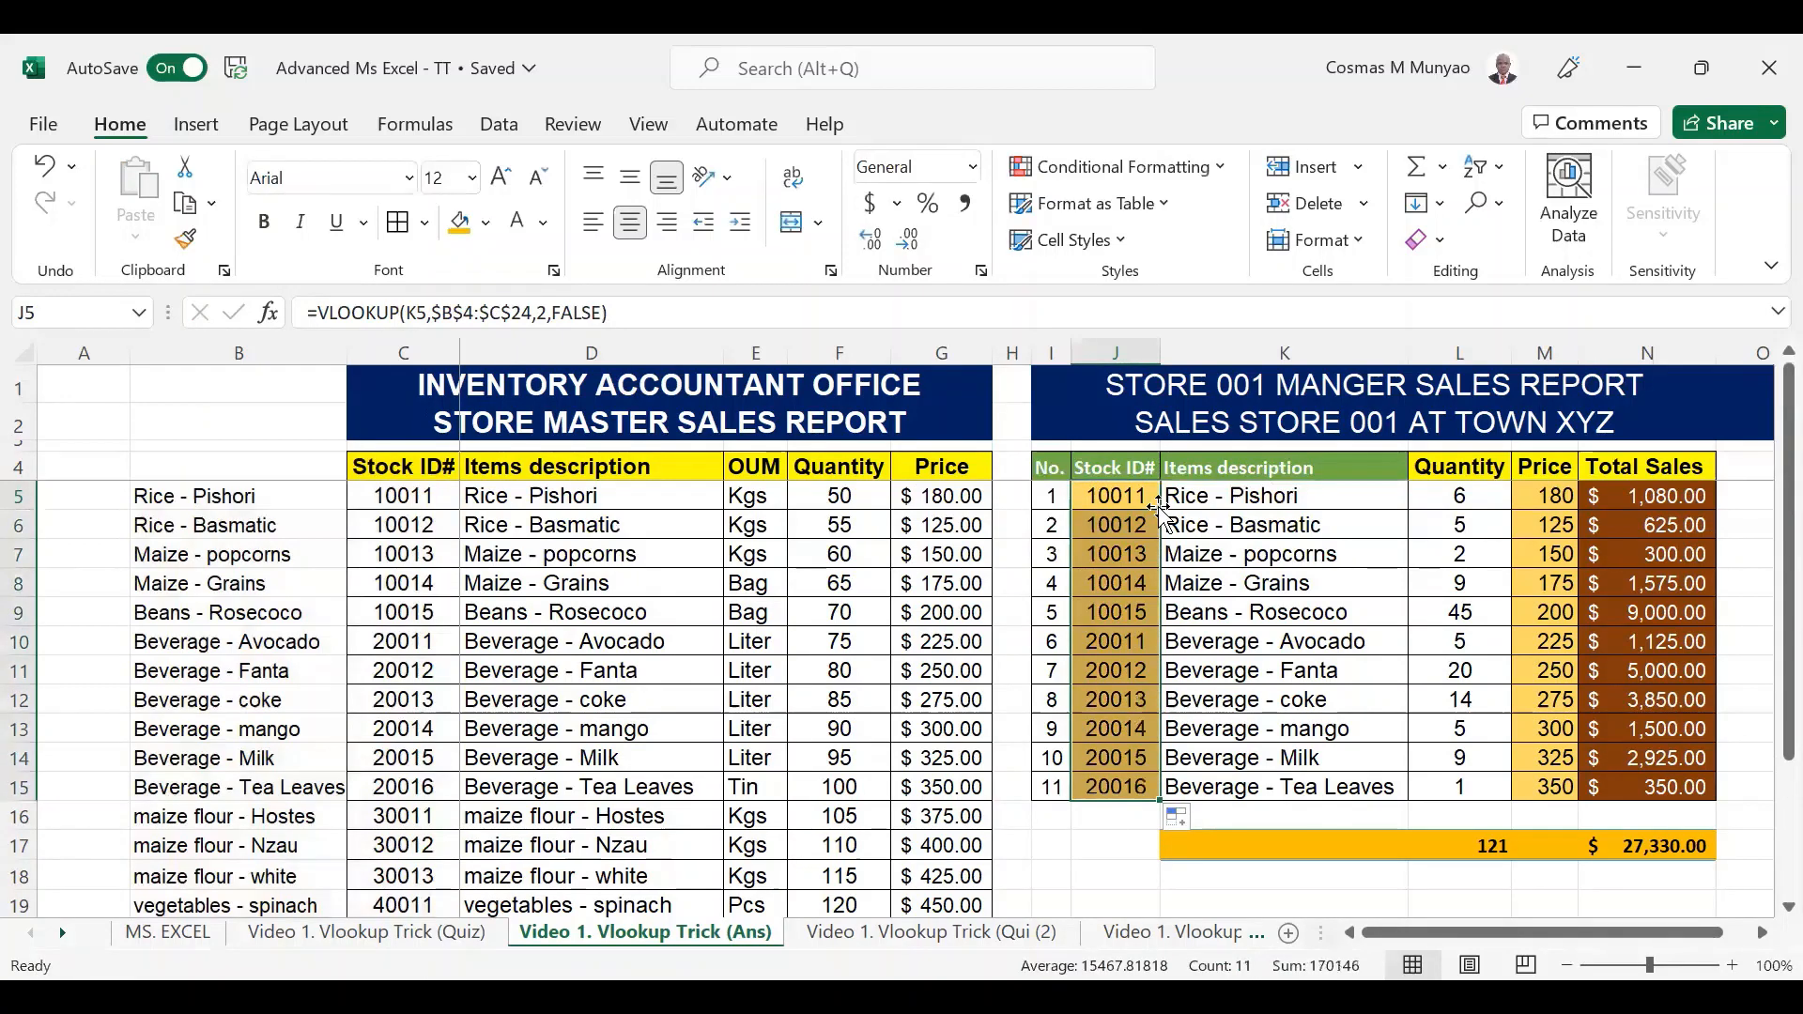
pyautogui.click(1134, 500)
pyautogui.hotkey('ctrl', 'c')
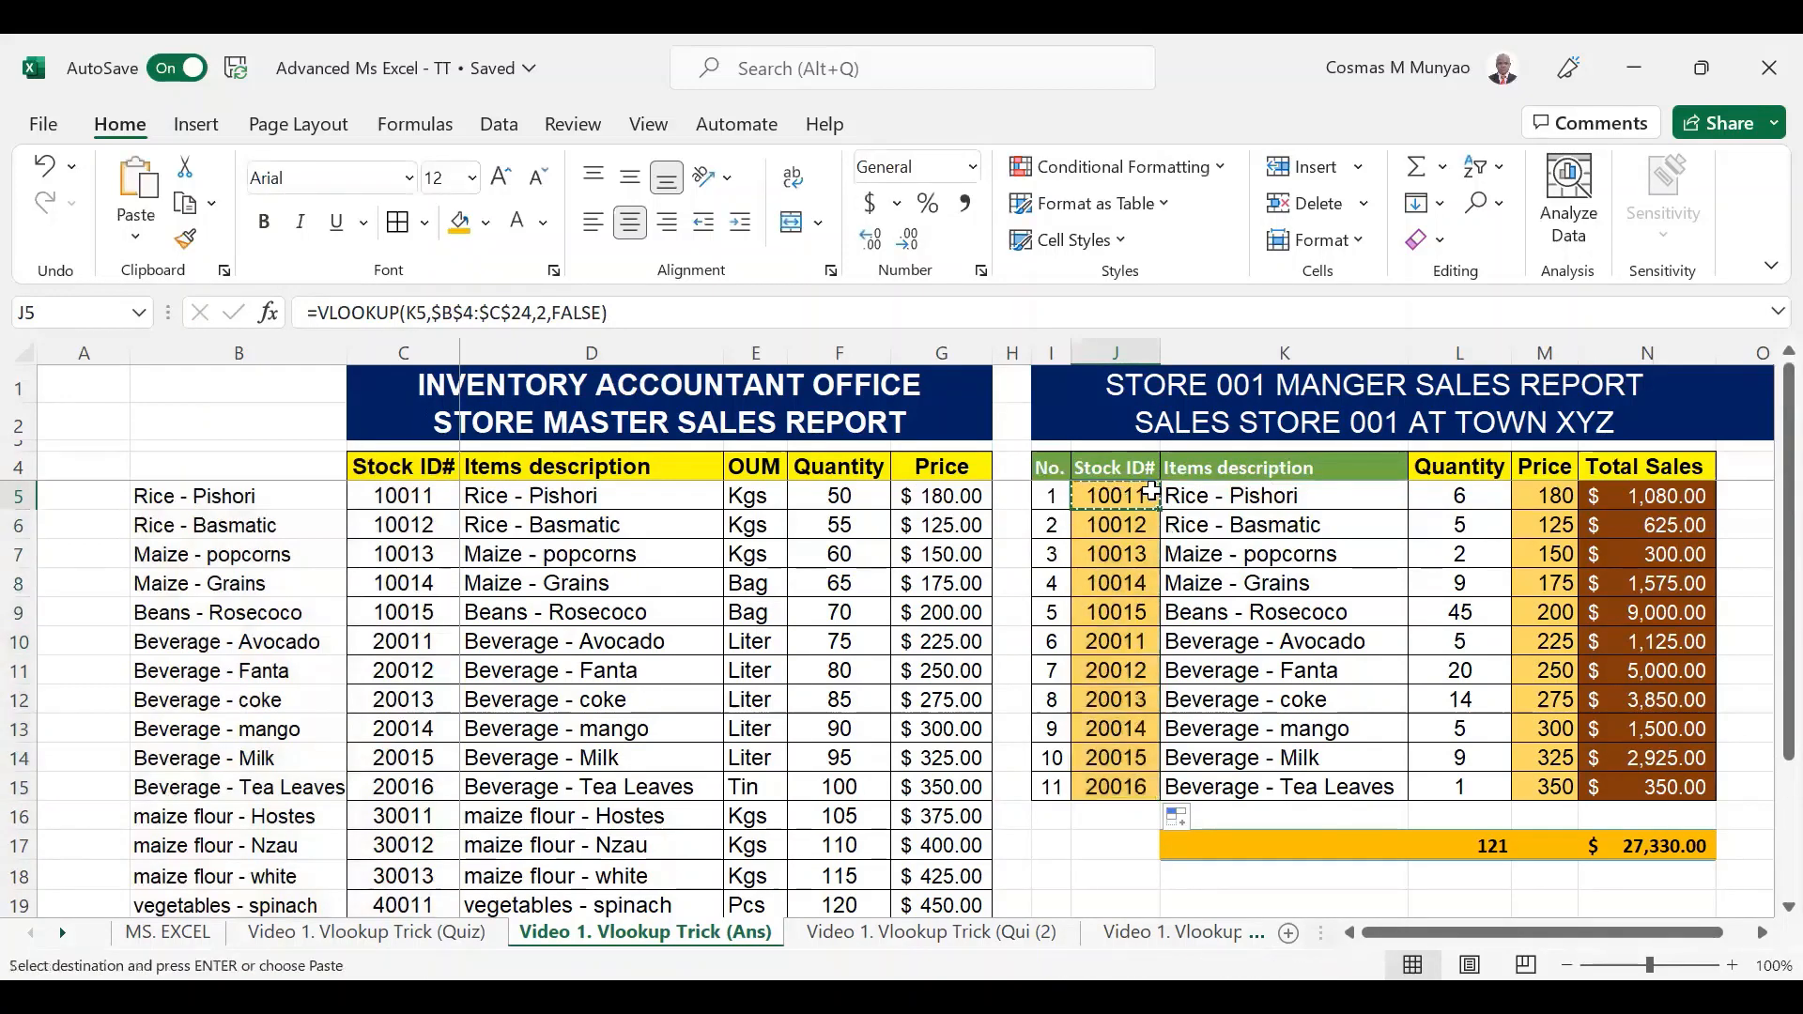
pyautogui.hotkey('ctrl', 'shift', 'Down')
pyautogui.hotkey('ctrl', 'v')
pyautogui.click(1139, 497)
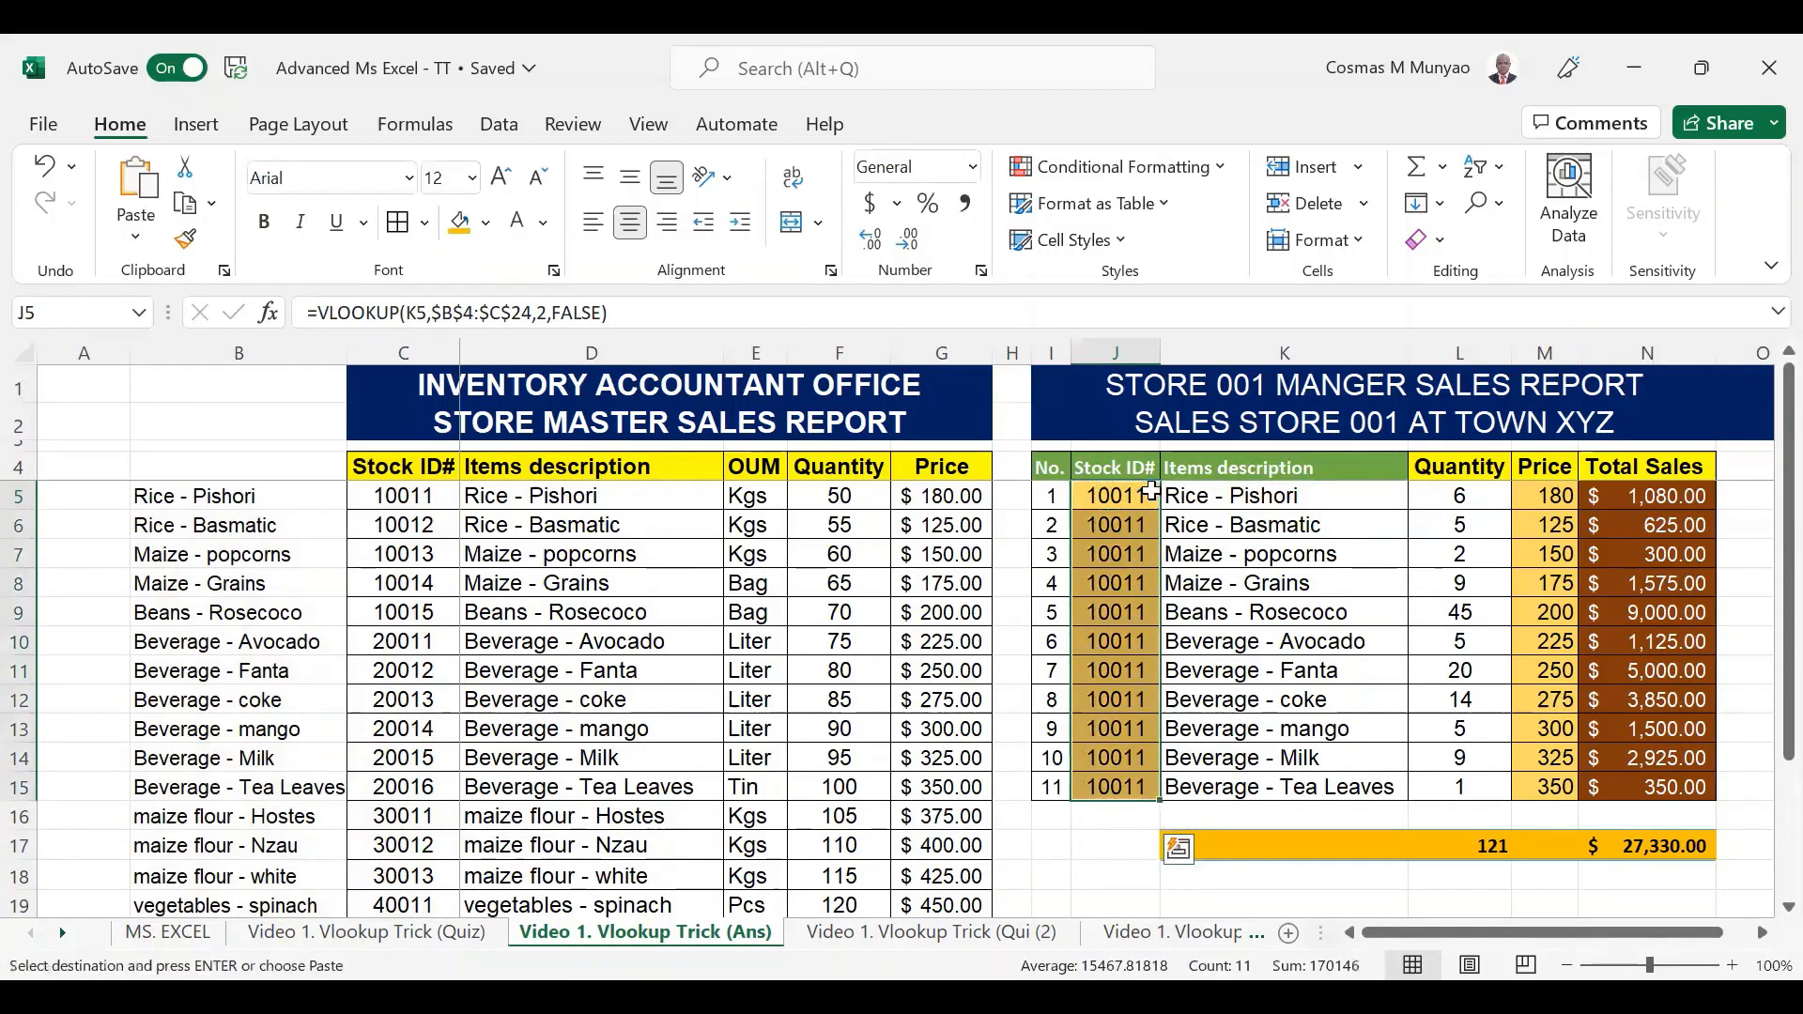
pyautogui.press('Escape')
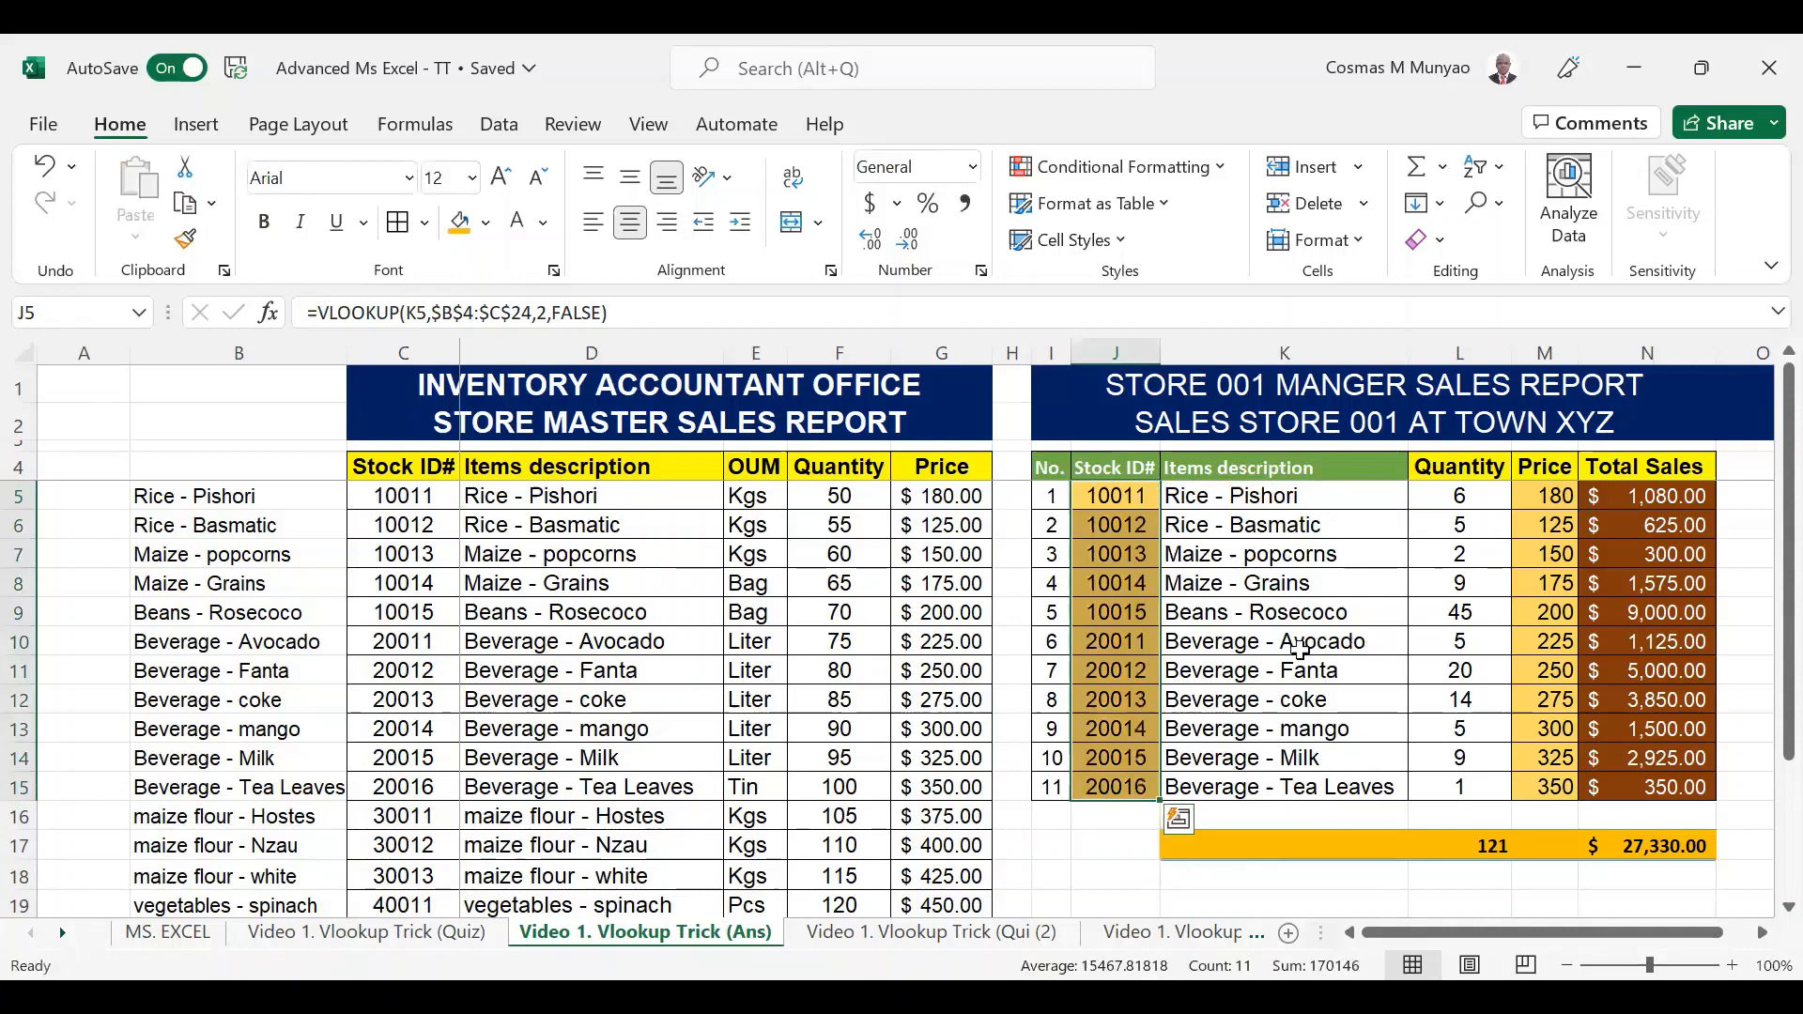
# Examine the store table's row 5 from Stock ID# to Total Sales, checking the lookup formulas in J5 and M5.
pyautogui.click(1285, 582)
pyautogui.click(1202, 500)
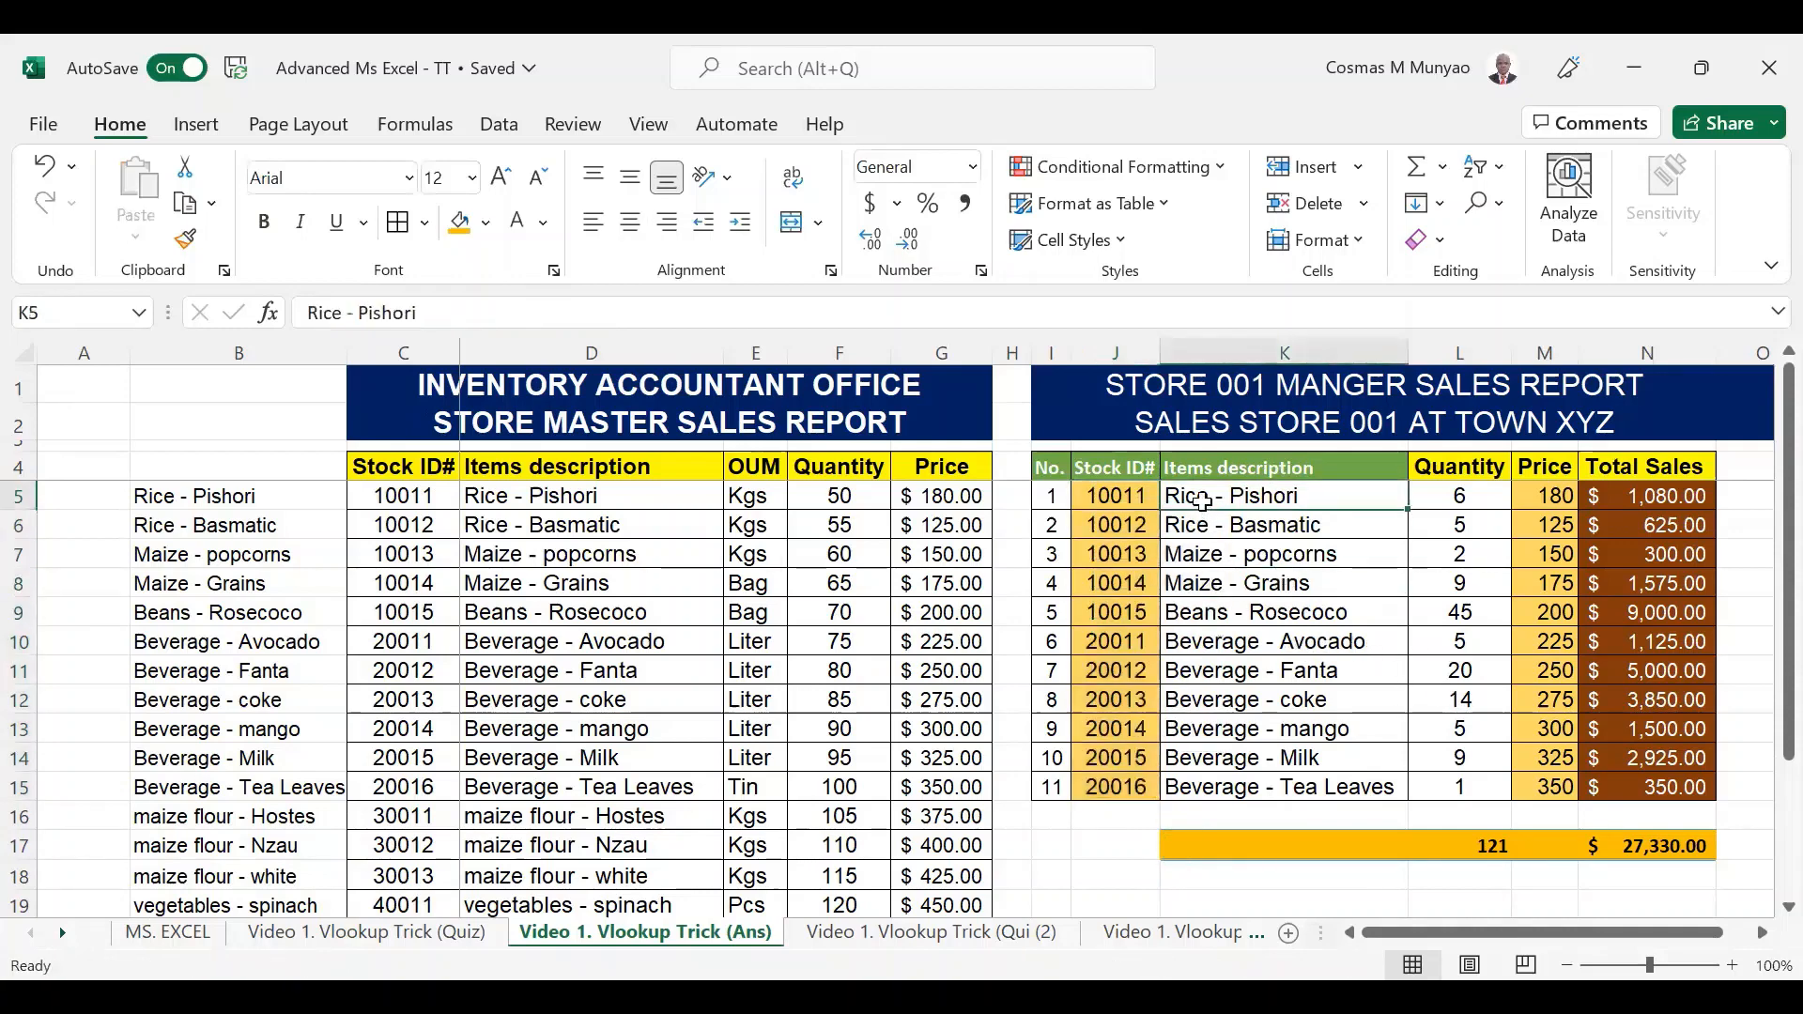
pyautogui.press('Left')
pyautogui.press('Right')
pyautogui.press('Right')
pyautogui.press('Right')
pyautogui.press('Right')
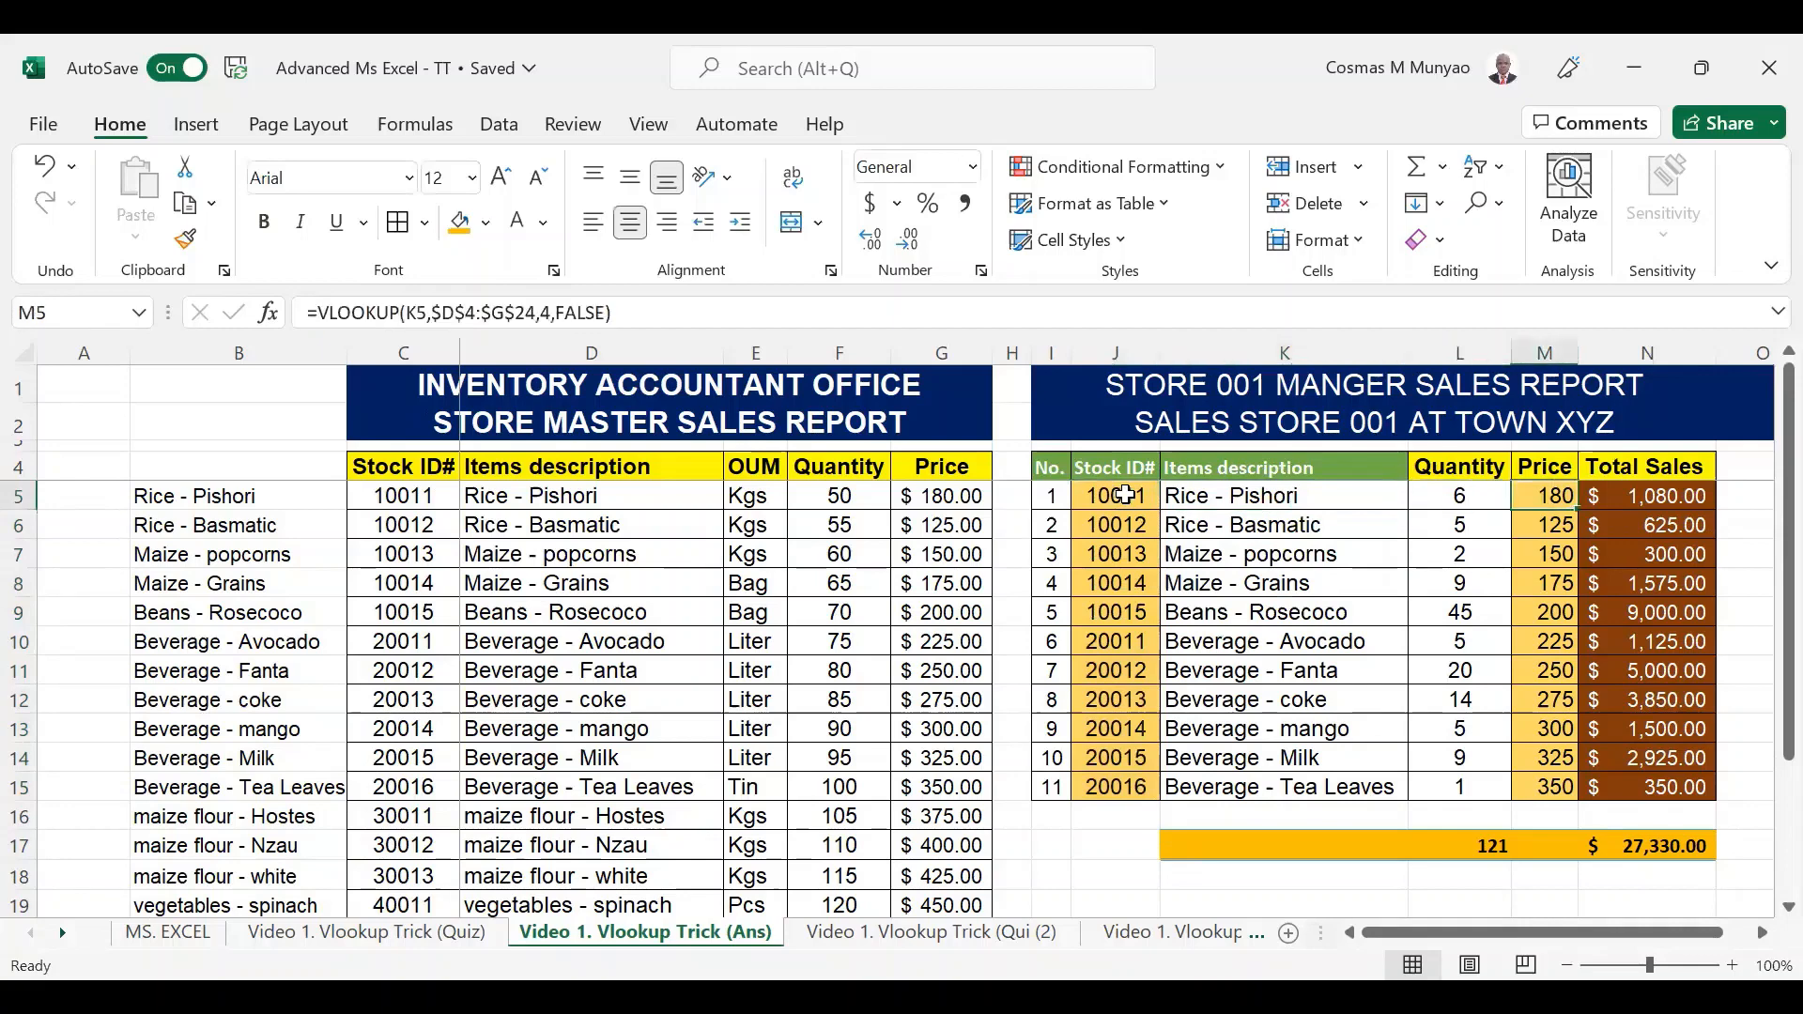
pyautogui.press('Left')
pyautogui.press('Left')
pyautogui.press('Left')
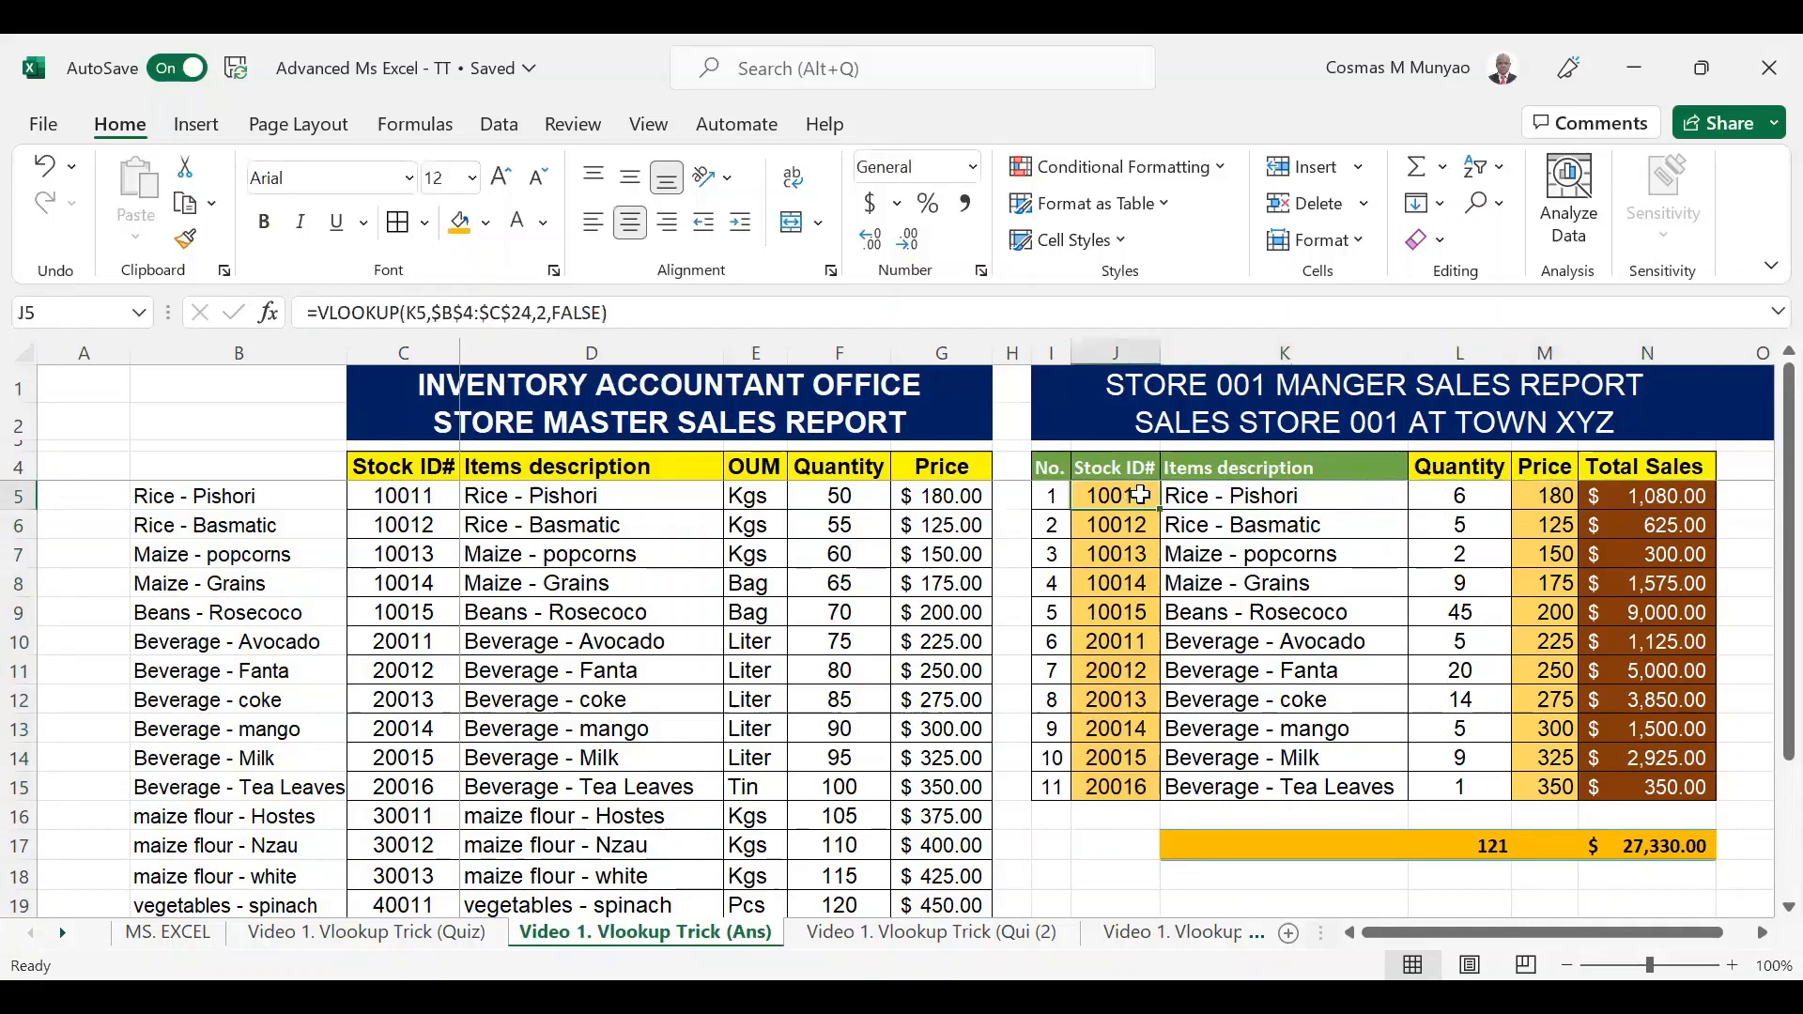
pyautogui.press('Right')
pyautogui.press('Right')
pyautogui.press('Right')
pyautogui.press('Right')
pyautogui.press('Left')
pyautogui.press('Left')
pyautogui.press('Left')
pyautogui.press('Left')
pyautogui.press('Left')
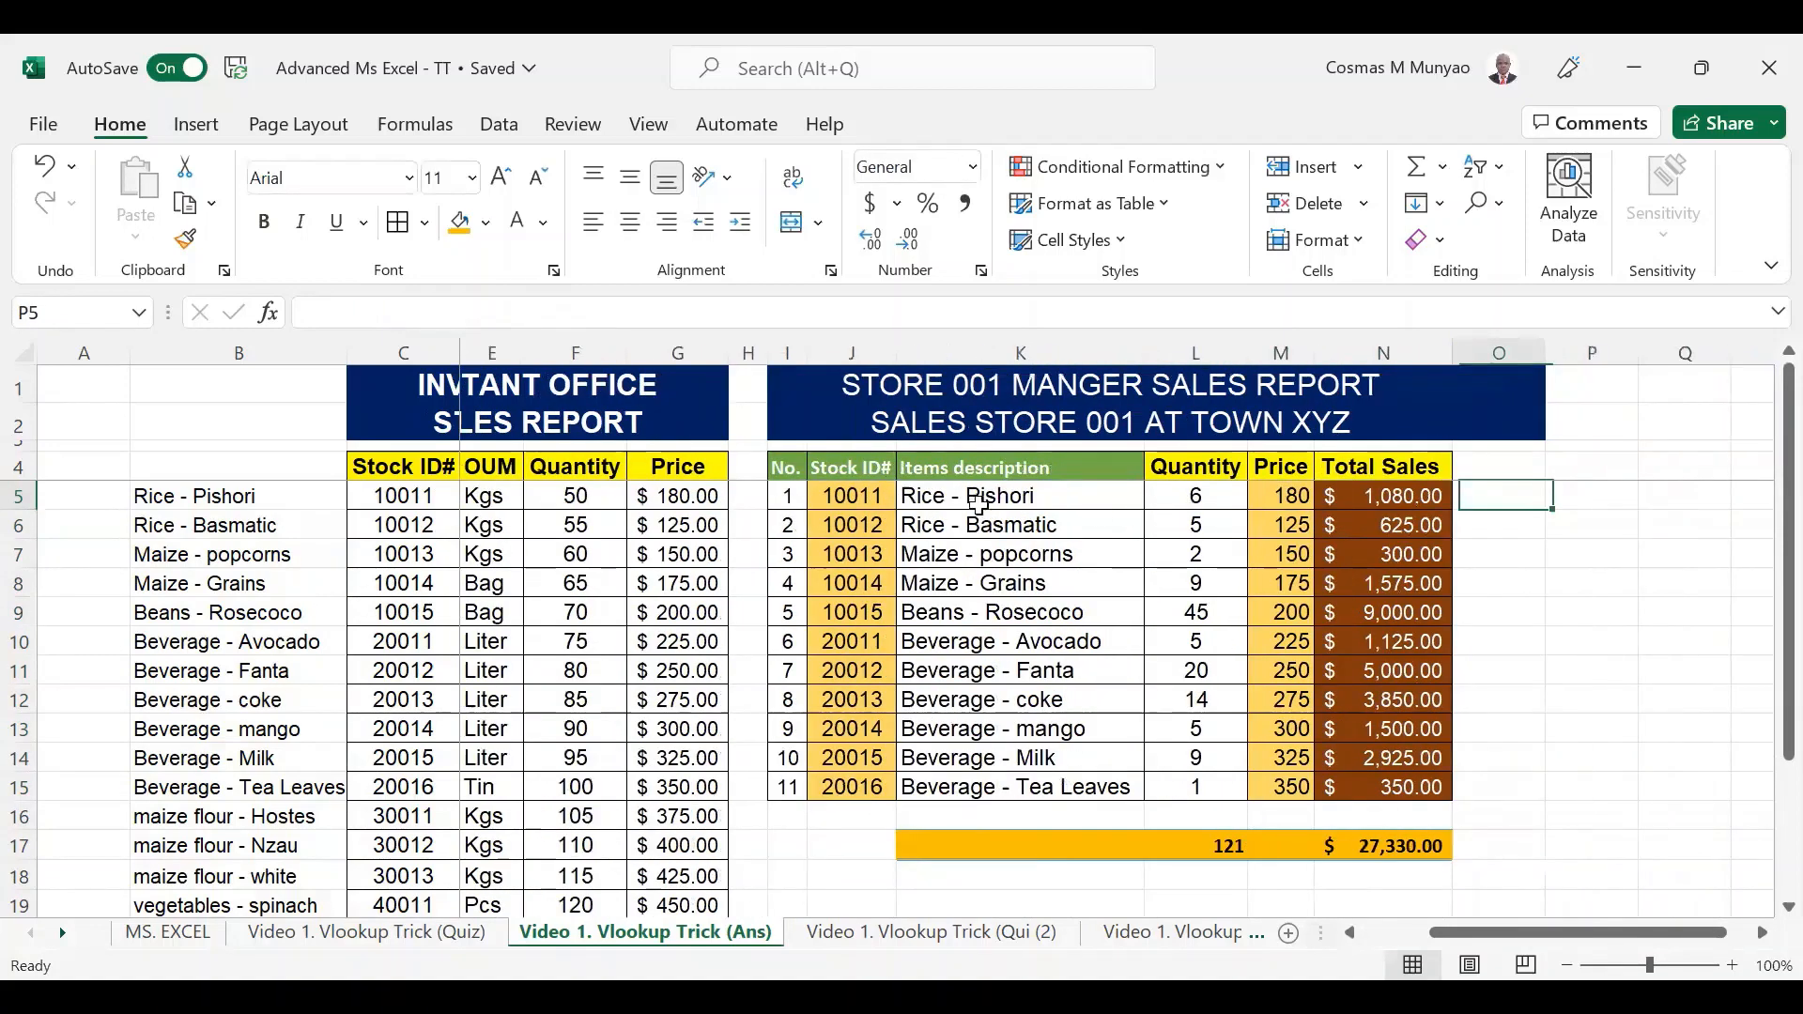
# Go through the master table's row 5 entries from the helper description in column B to the price.
pyautogui.click(286, 487)
pyautogui.press('Right')
pyautogui.press('Right')
pyautogui.press('Right')
pyautogui.press('Right')
pyautogui.press('Right')
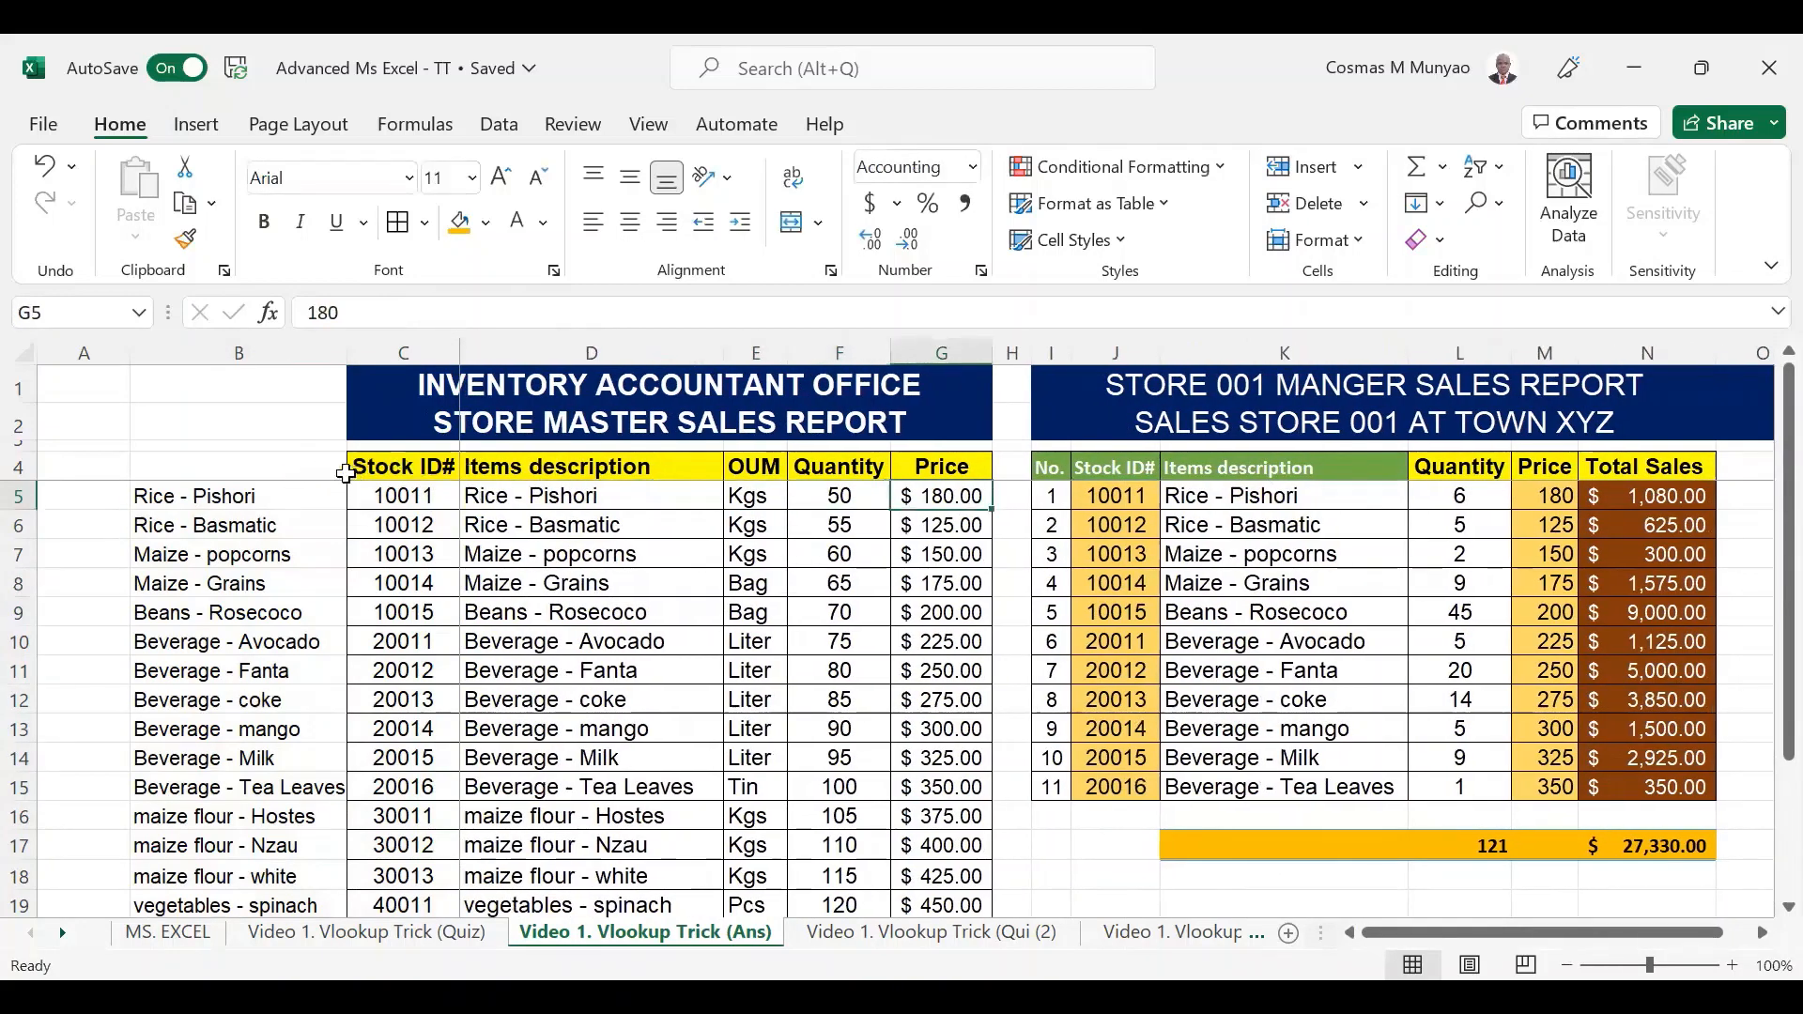
# Hide helper column B, which holds the duplicated item descriptions.
pyautogui.click(287, 353)
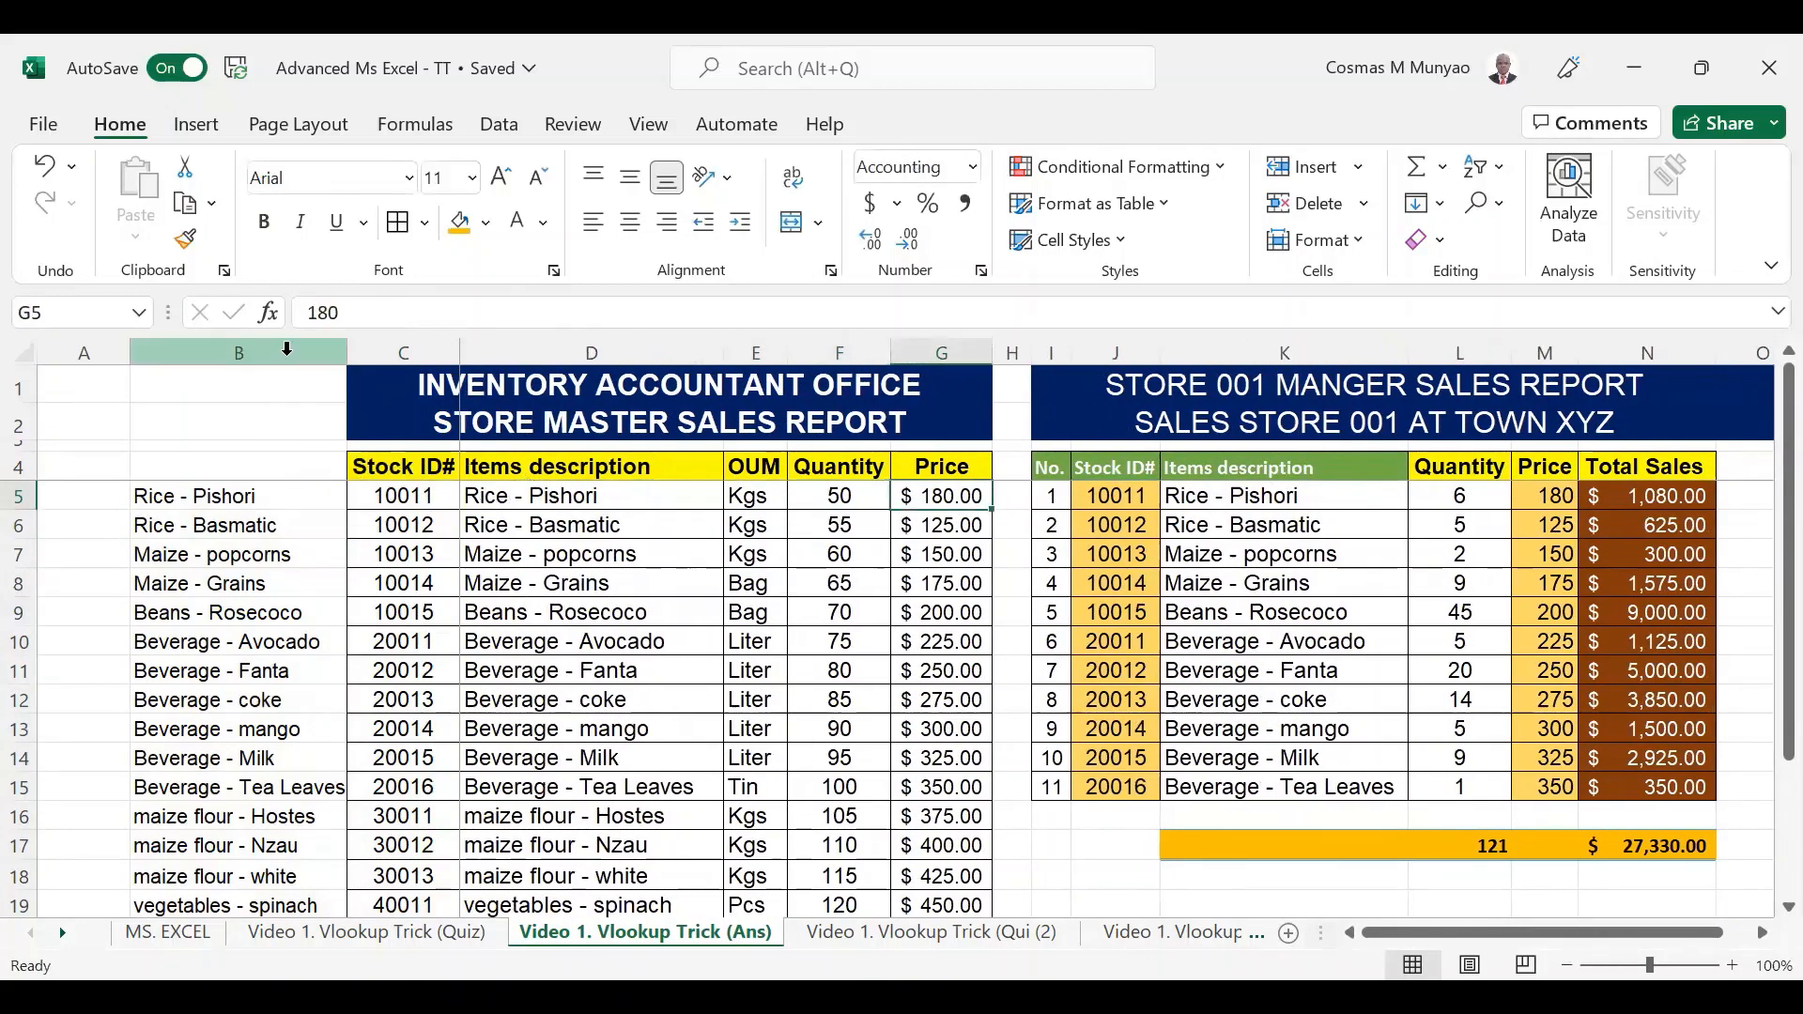
pyautogui.rightClick(287, 356)
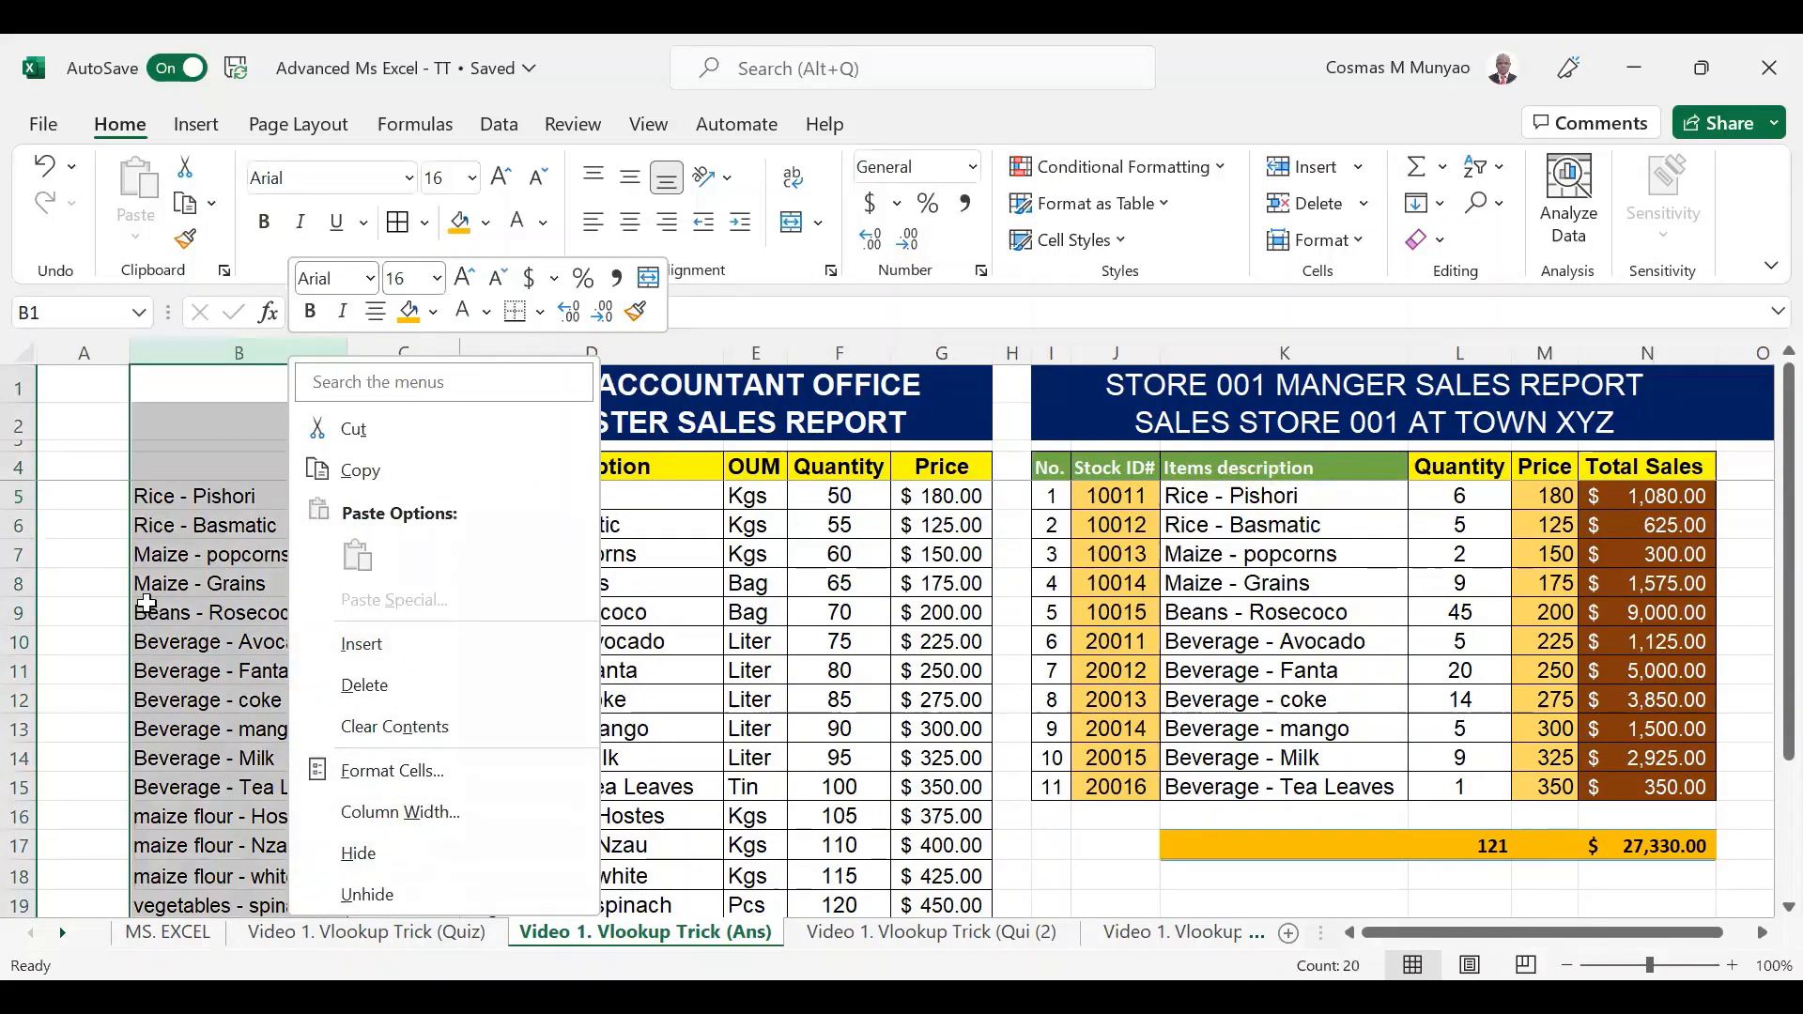
pyautogui.click(193, 496)
pyautogui.rightClick(223, 351)
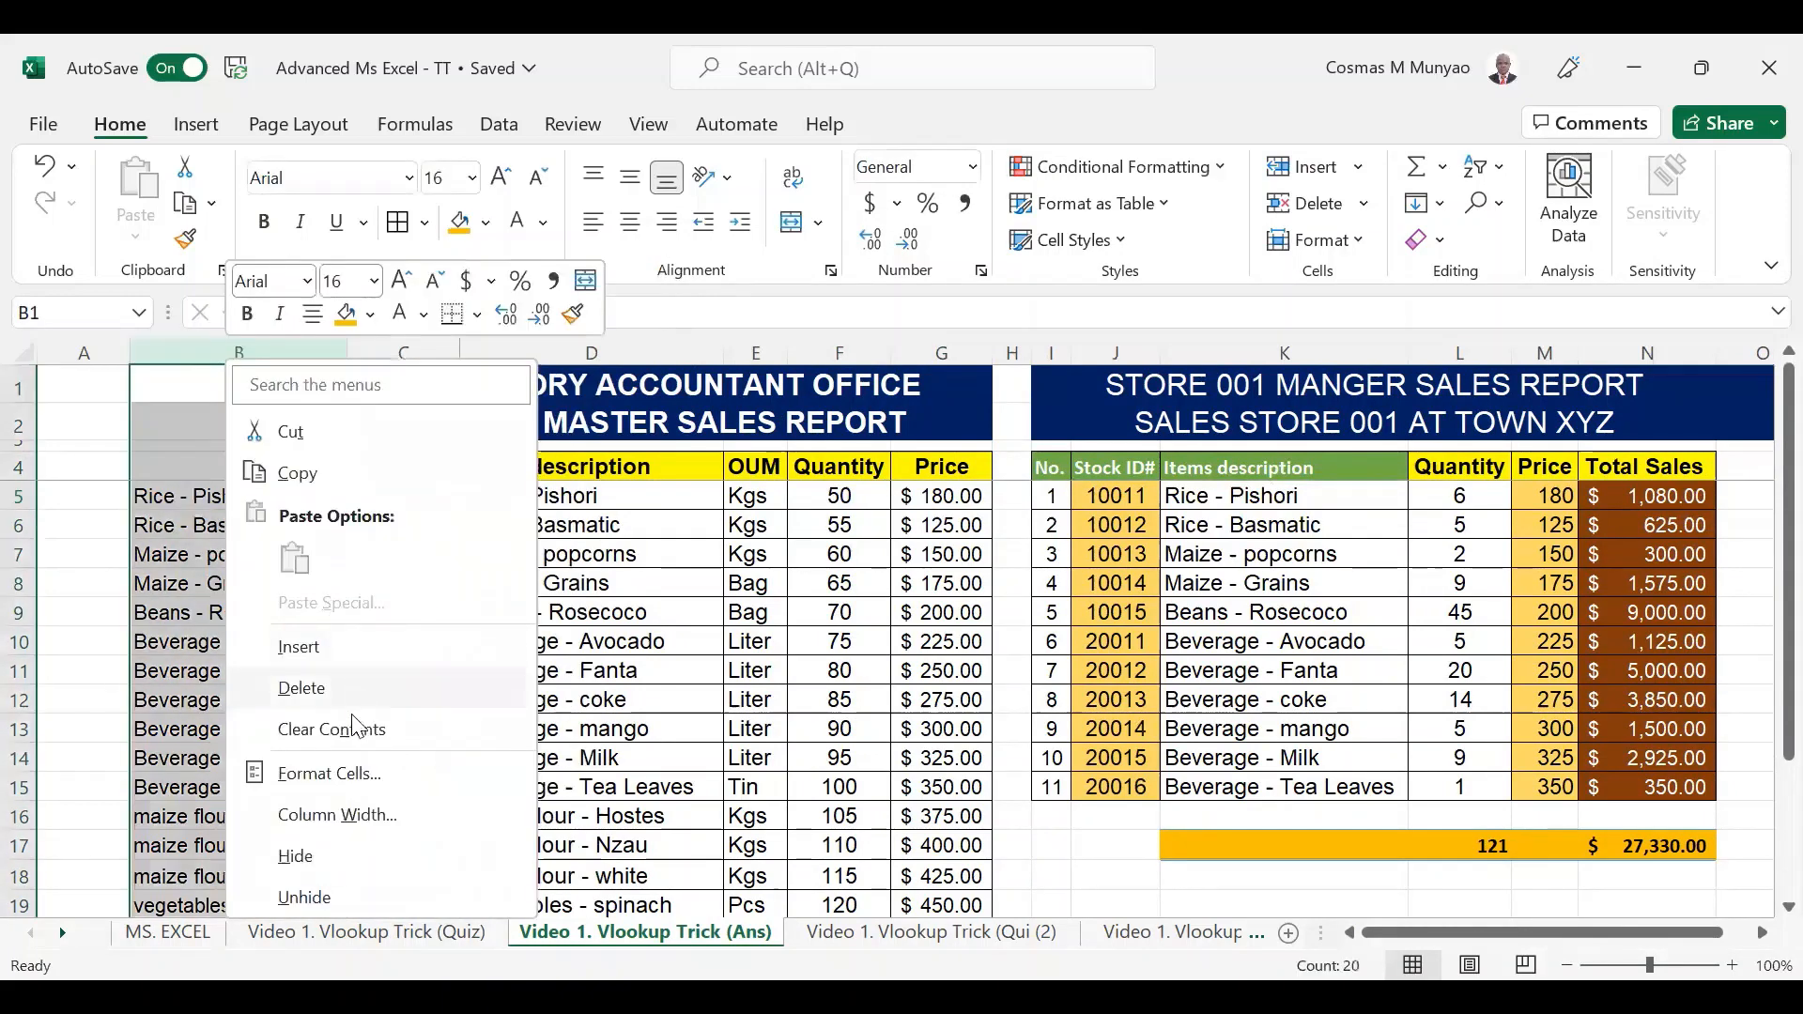
pyautogui.click(295, 856)
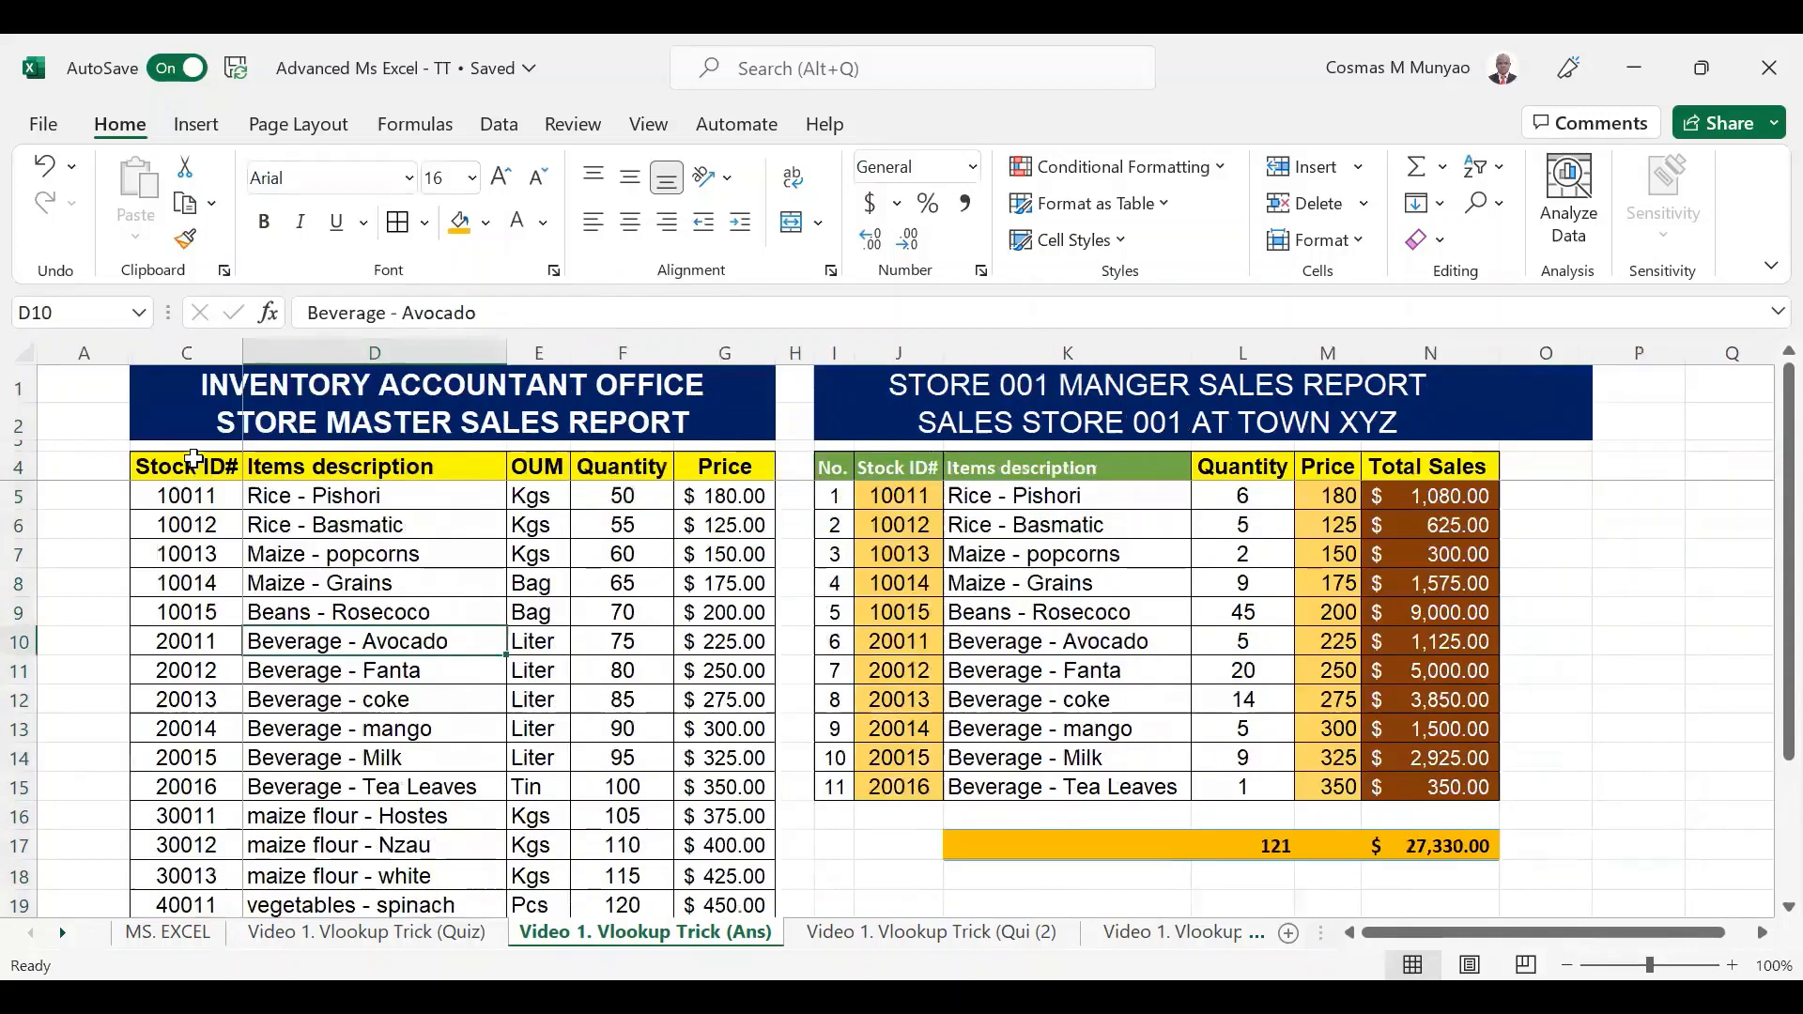
pyautogui.click(233, 474)
pyautogui.click(211, 418)
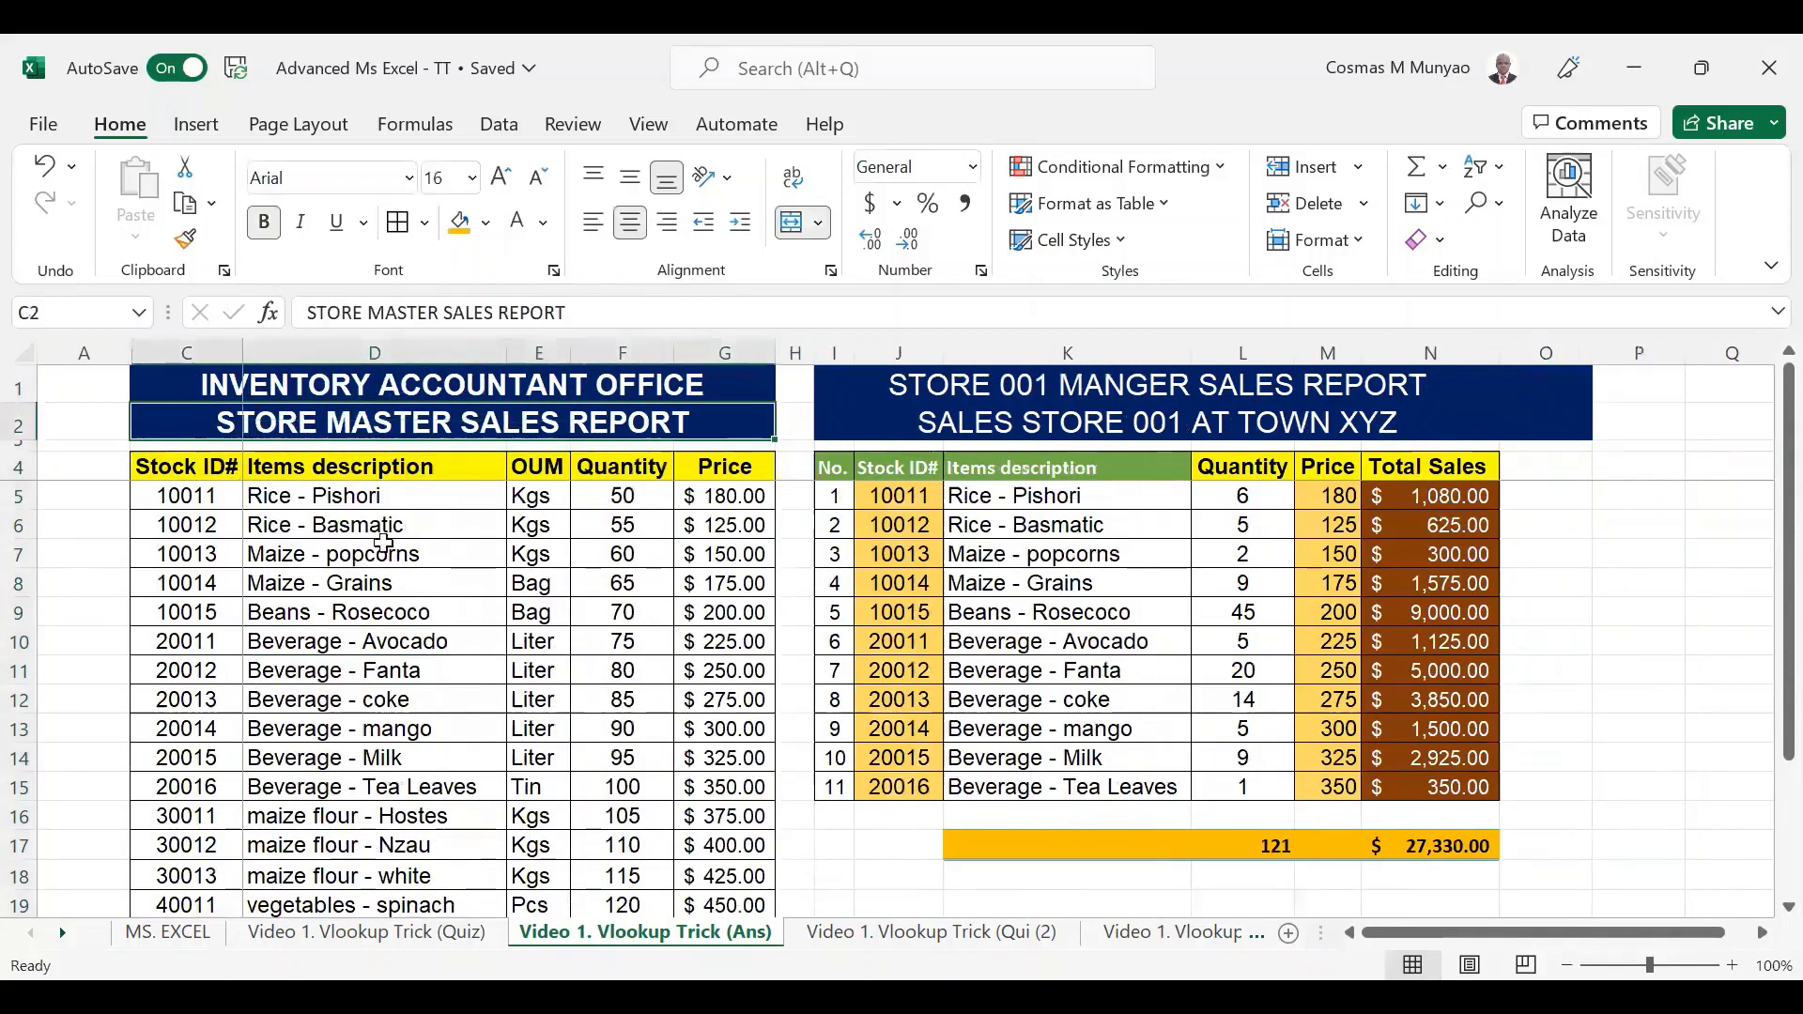
pyautogui.click(650, 531)
# Inspect the VLOOKUP formula and its referenced ranges in each store Stock ID# cell from J5 to J15.
pyautogui.click(890, 499)
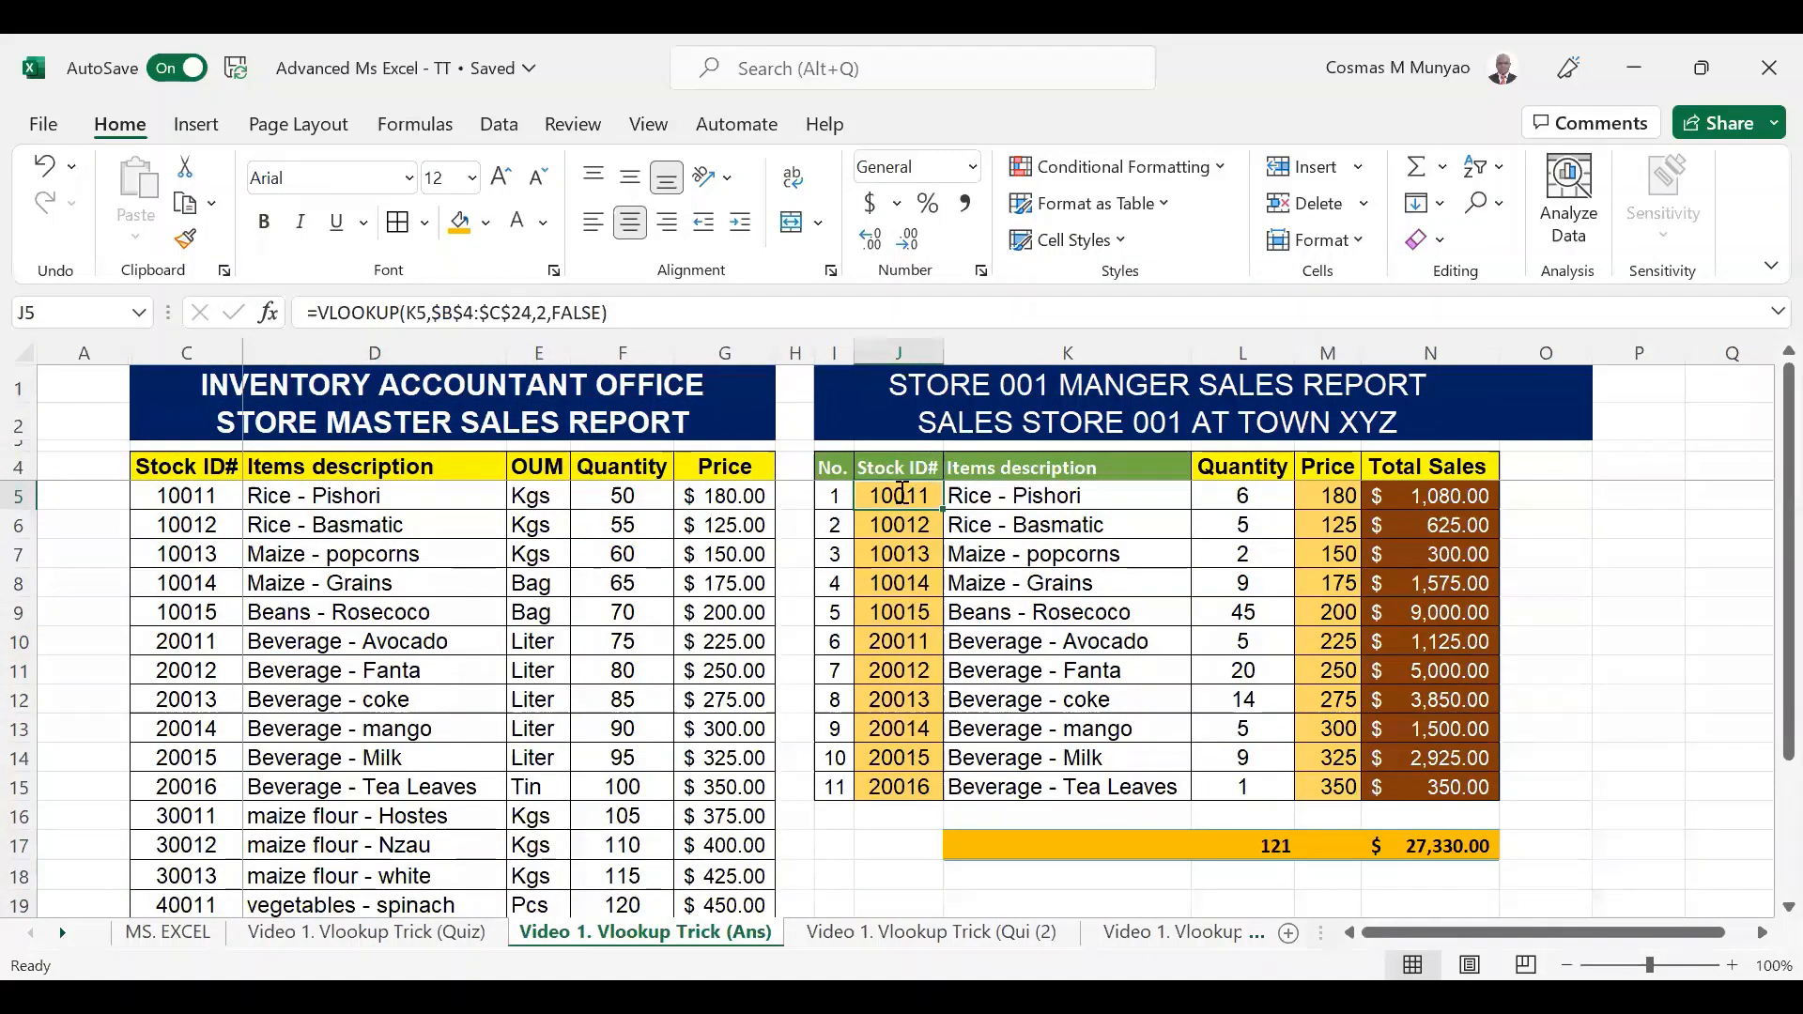
pyautogui.doubleClick(901, 493)
pyautogui.press('Escape')
pyautogui.doubleClick(902, 492)
pyautogui.press('Return')
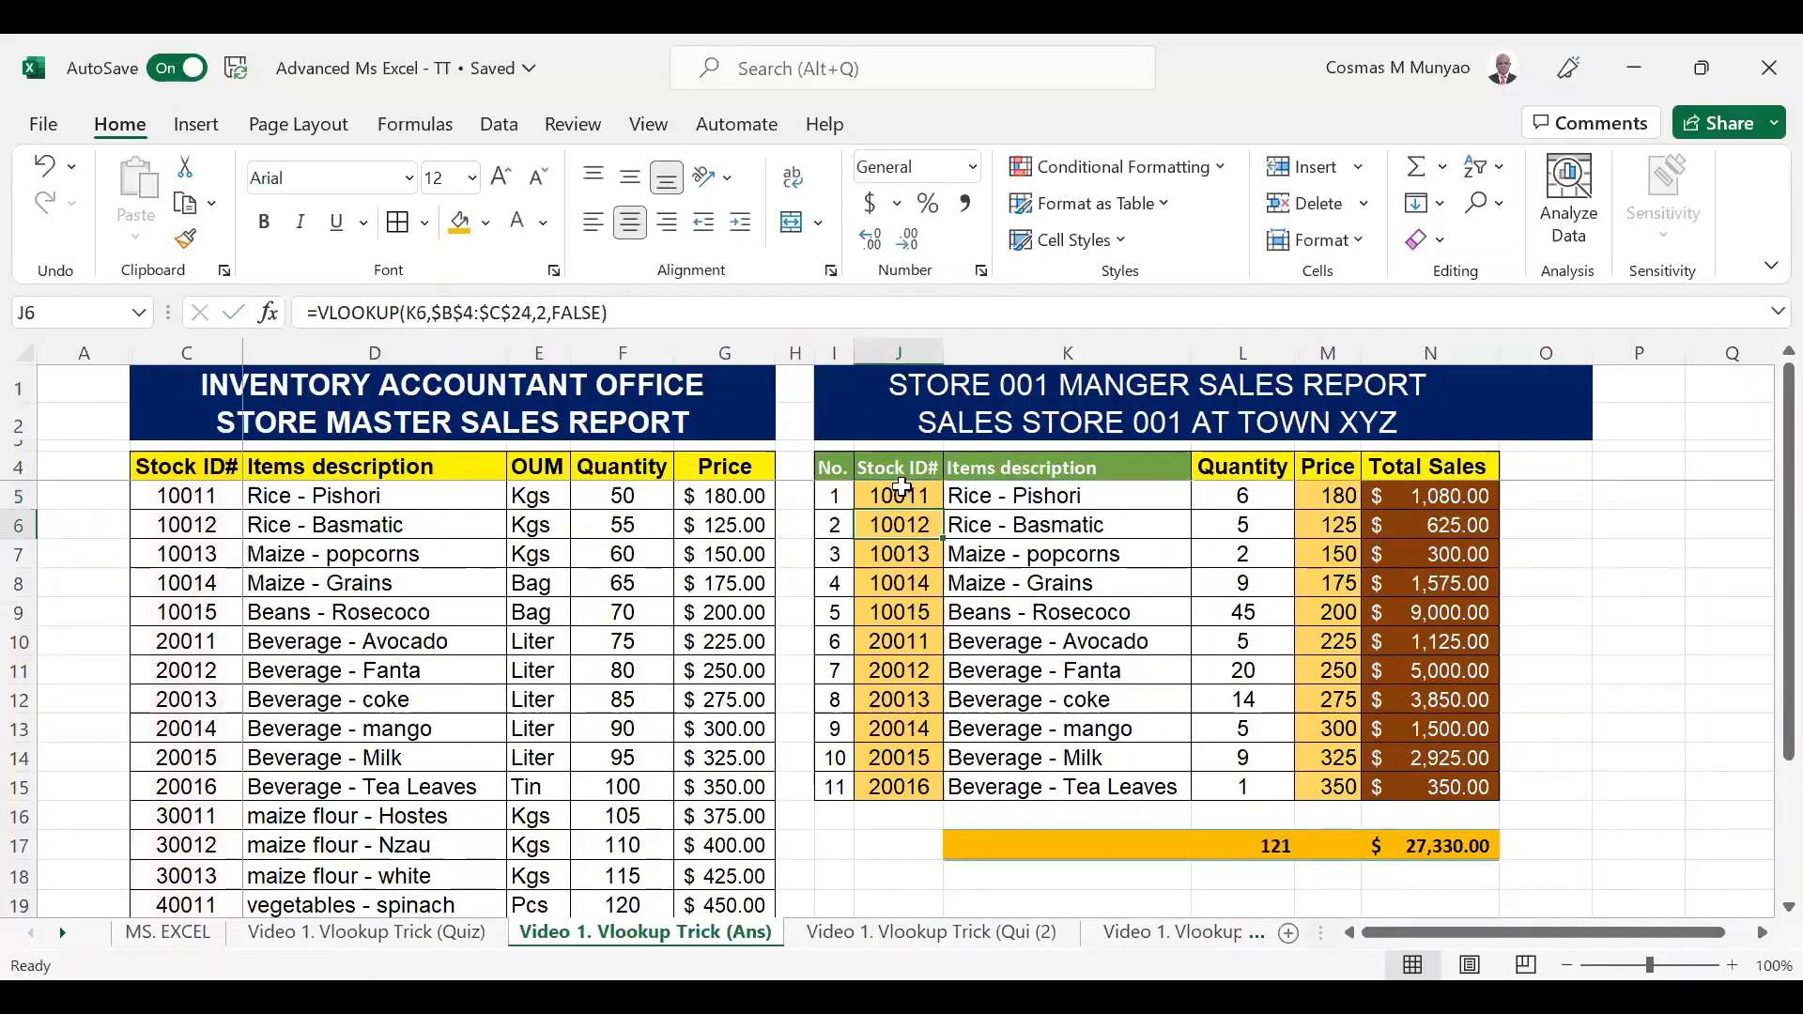
pyautogui.press('F2')
pyautogui.press('Return')
pyautogui.press('F2')
pyautogui.press('Return')
pyautogui.press('F2')
pyautogui.press('Return')
pyautogui.press('F2')
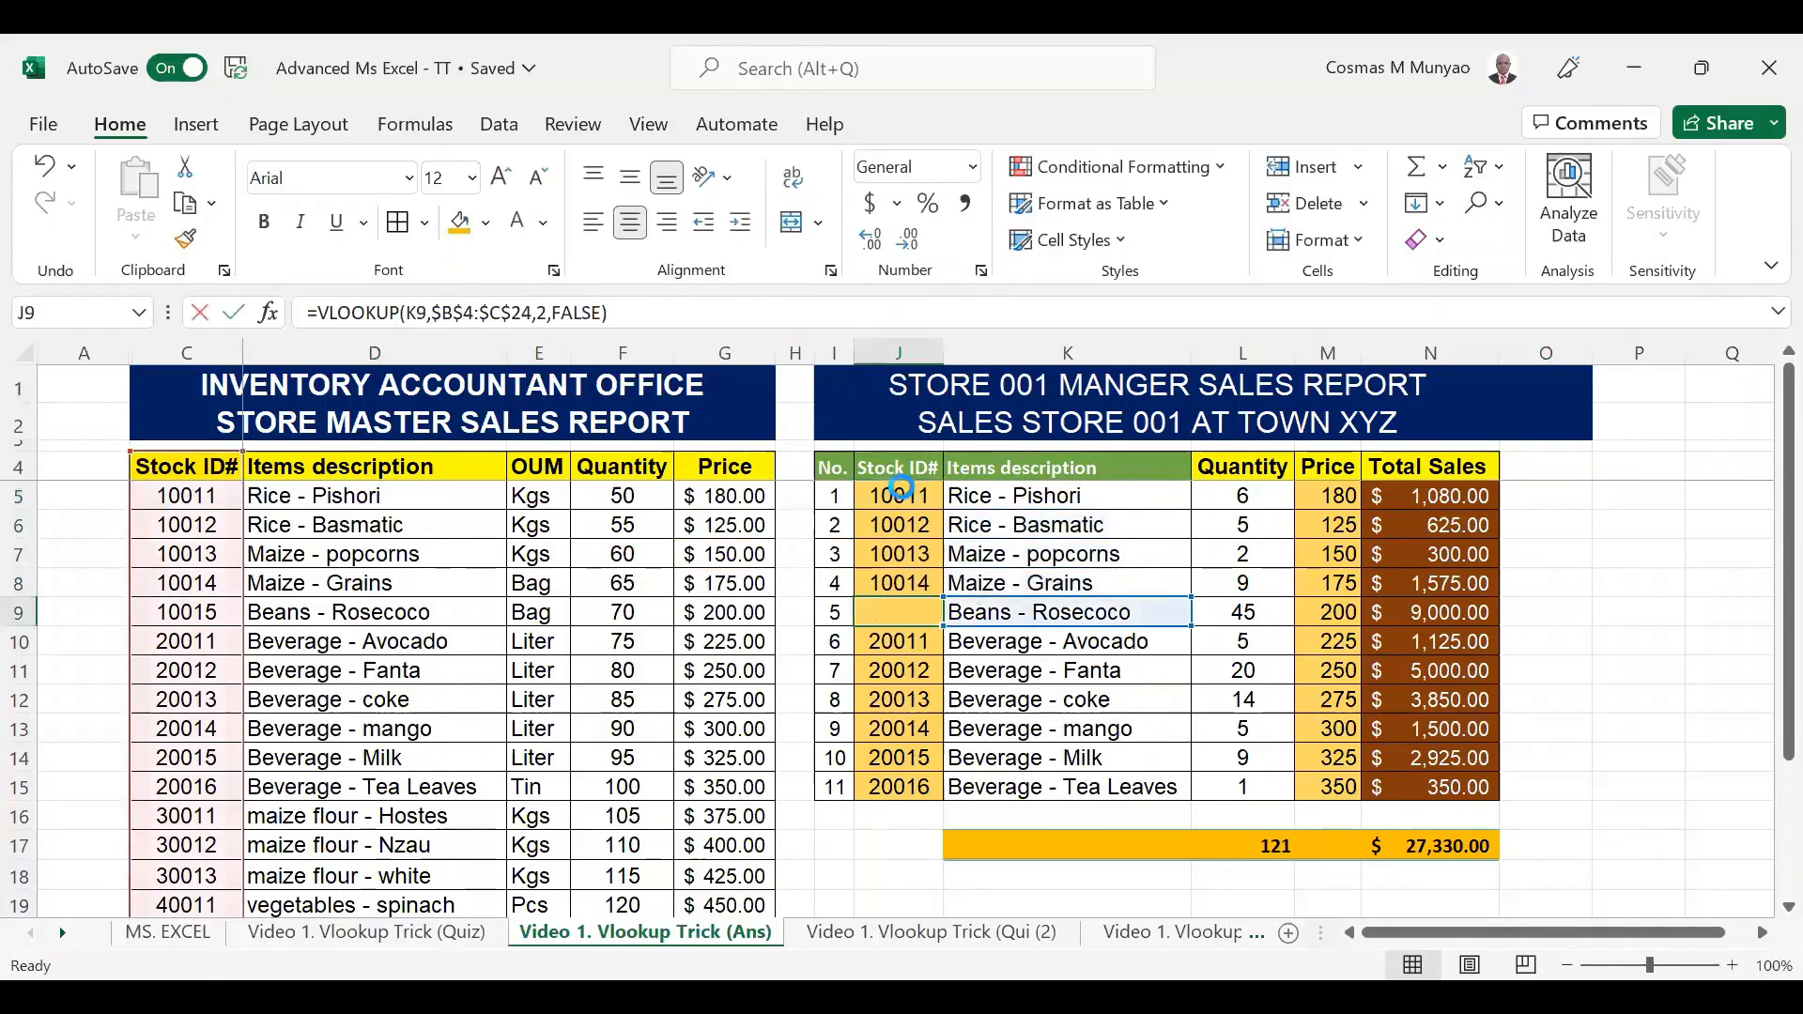
pyautogui.press('Return')
pyautogui.press('F2')
pyautogui.press('Return')
pyautogui.press('F2')
pyautogui.press('Return')
pyautogui.press('F2')
pyautogui.press('Return')
pyautogui.press('F2')
pyautogui.press('Return')
pyautogui.press('F2')
pyautogui.press('Return')
pyautogui.press('F2')
pyautogui.press('Return')
pyautogui.press('Return')
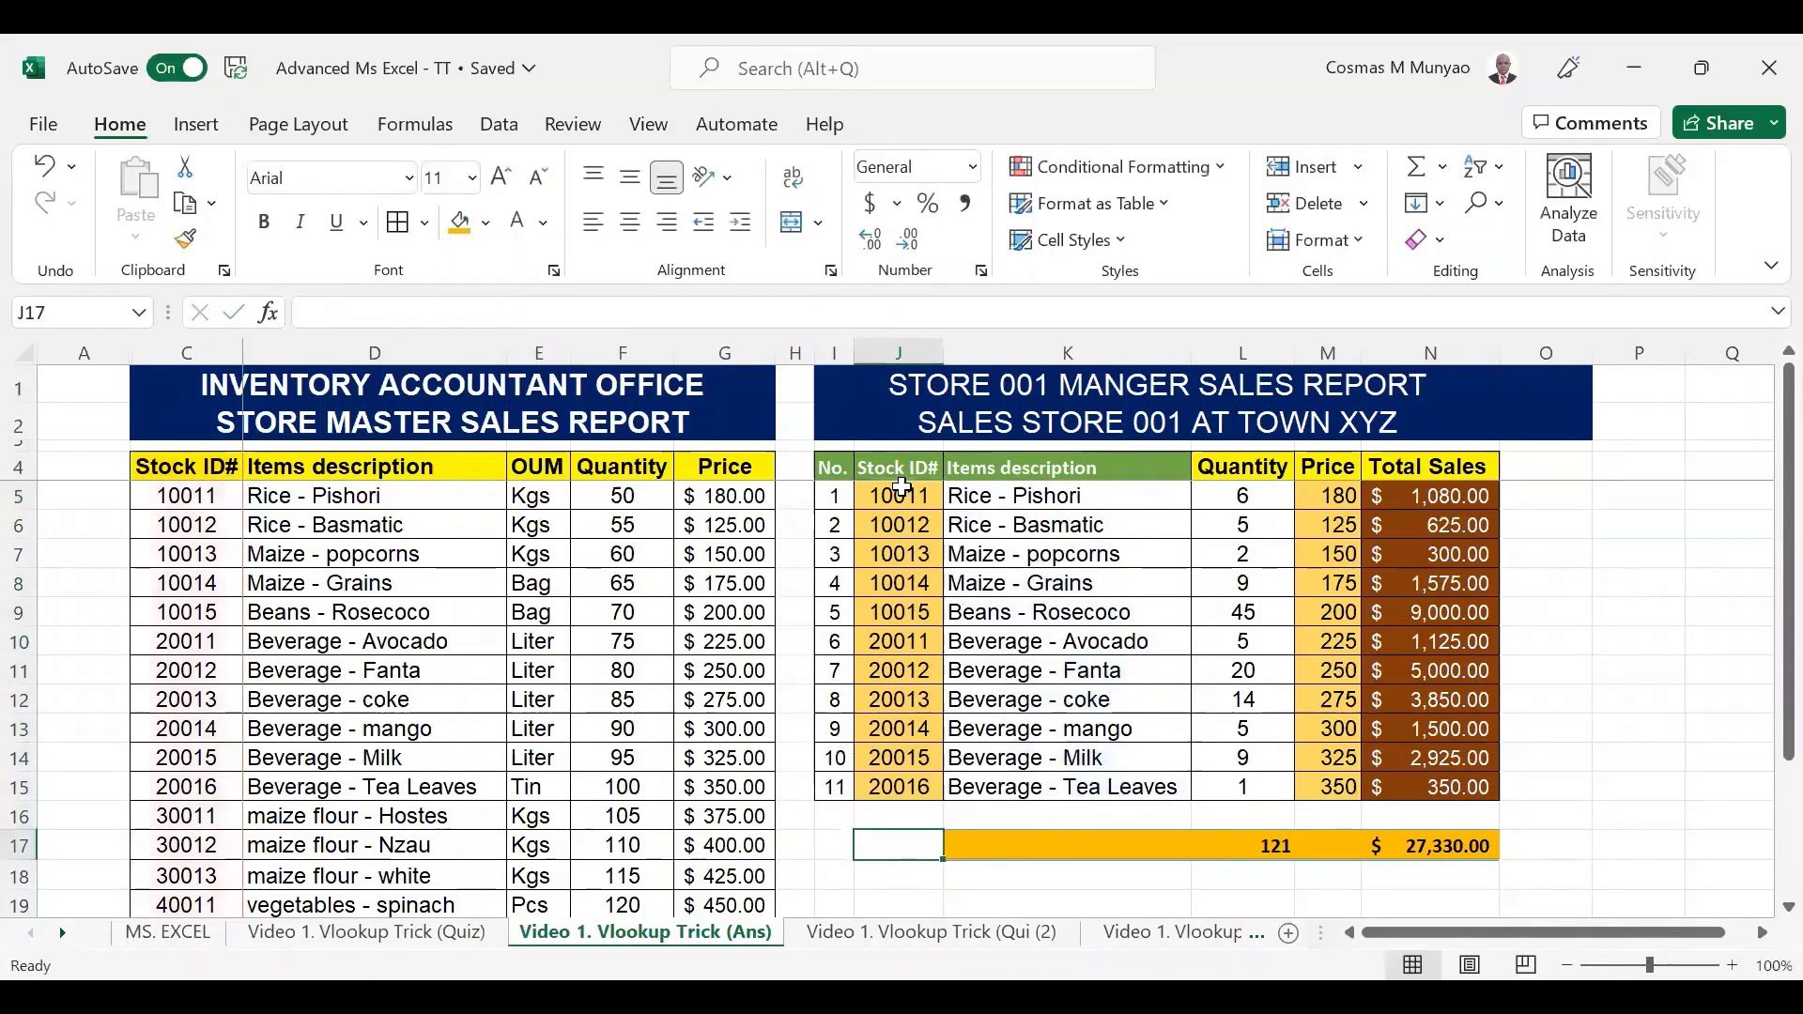
pyautogui.press('Up')
pyautogui.press('Up')
pyautogui.press('Up')
pyautogui.press('Up')
pyautogui.press('Up')
pyautogui.press('Up')
pyautogui.press('Up')
pyautogui.press('Up')
pyautogui.press('Up')
pyautogui.press('Up')
pyautogui.press('Up')
pyautogui.press('Up')
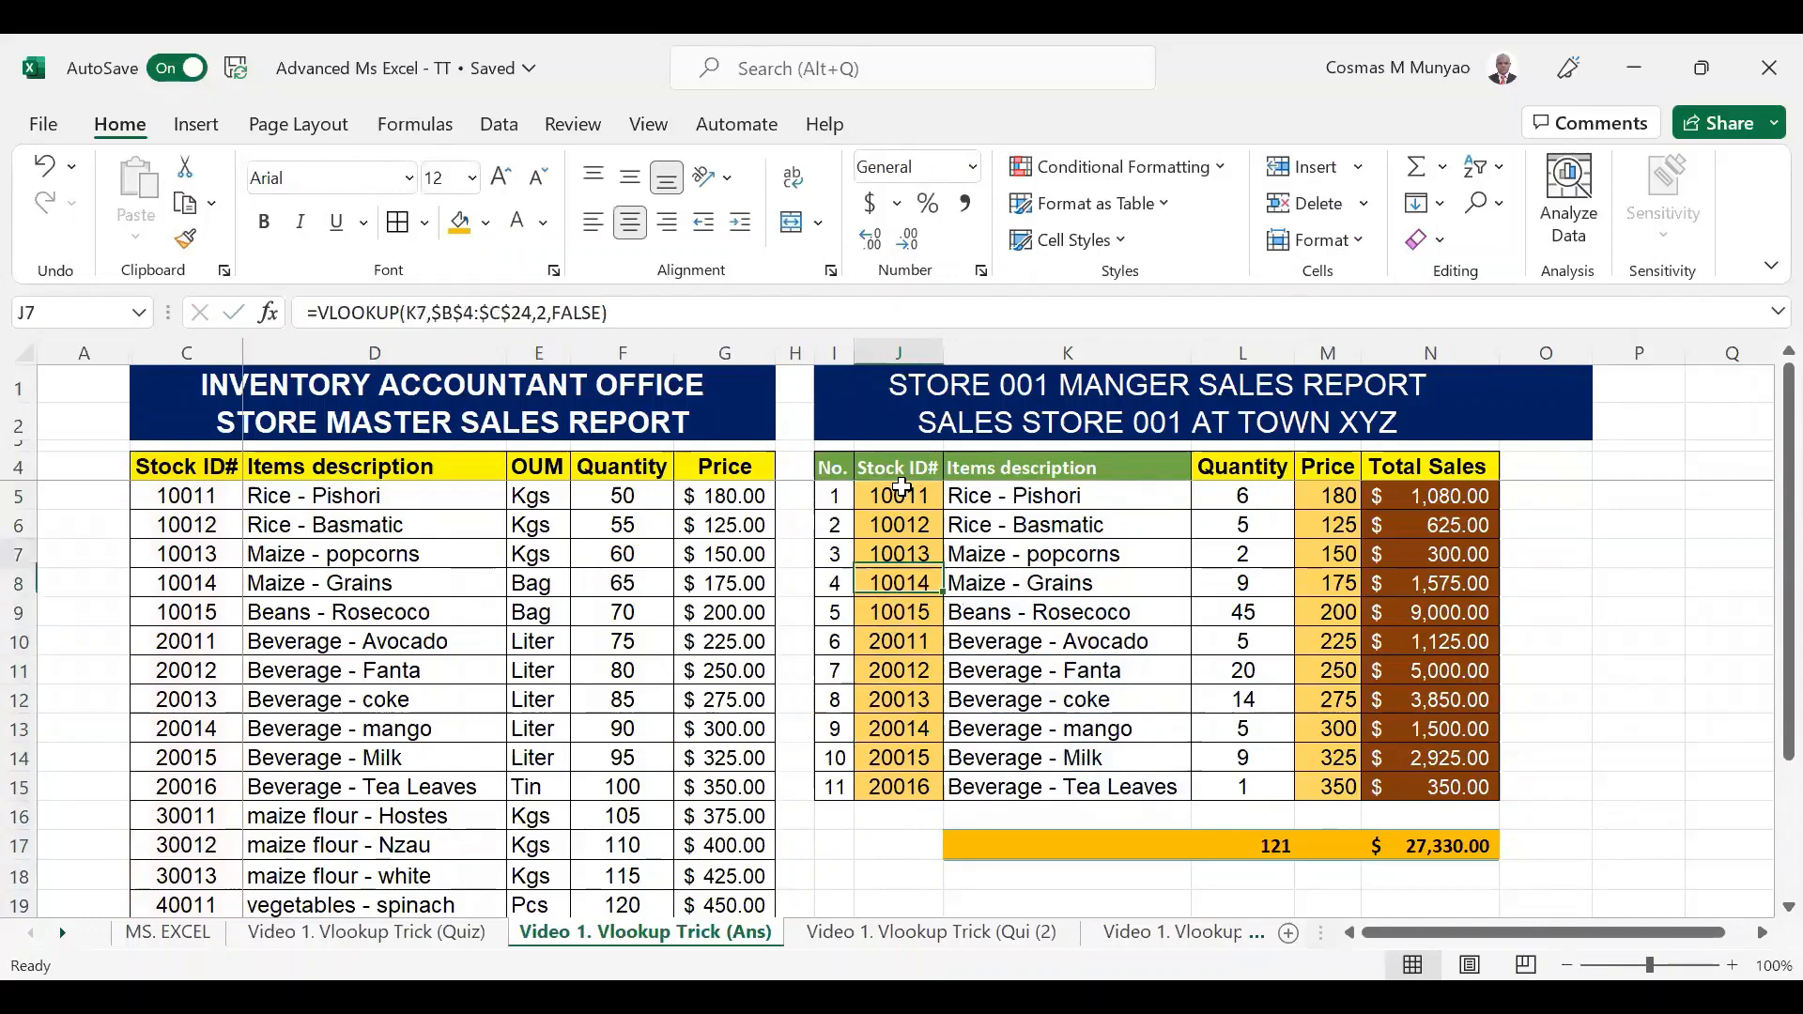
pyautogui.press('Up')
pyautogui.press('Down')
pyautogui.press('Right')
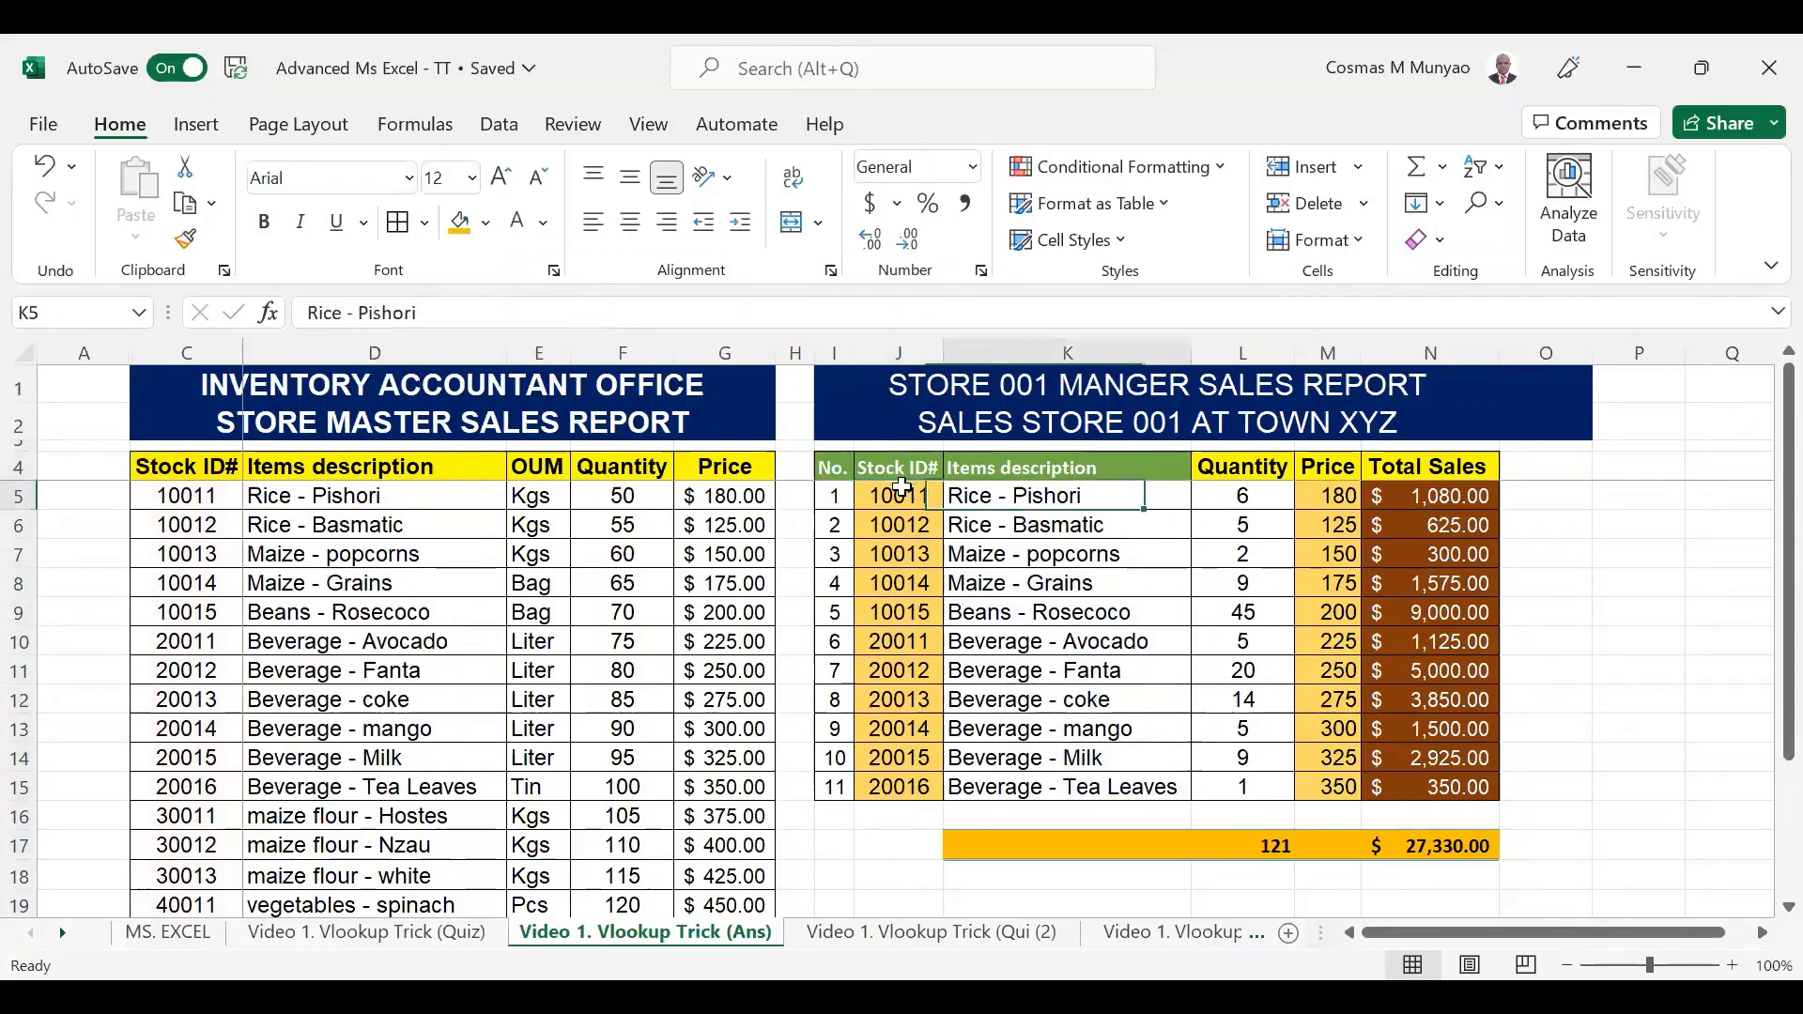
# Delete the surplus column O whose blue banner fill extends beyond the store sales report's Total Sales column.
pyautogui.moveTo(898, 390); pyautogui.dragTo(1166, 484)
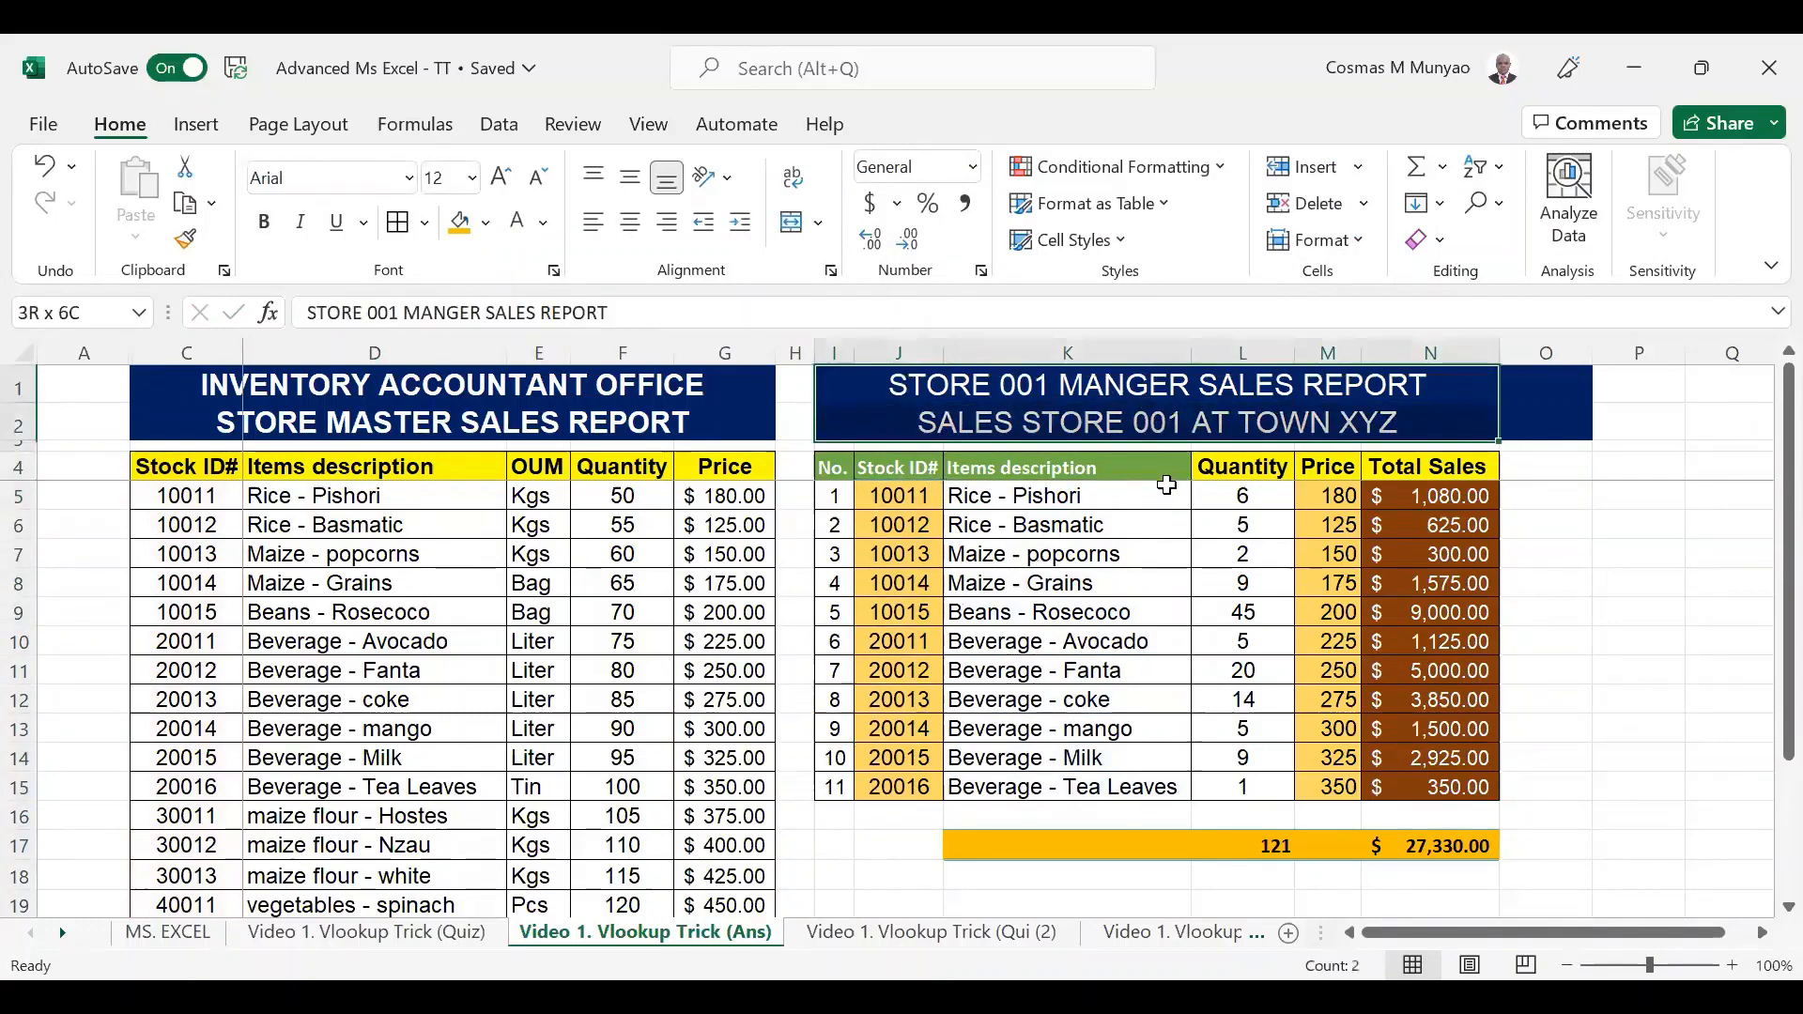
pyautogui.click(1560, 352)
pyautogui.hotkey('ctrl', '-')
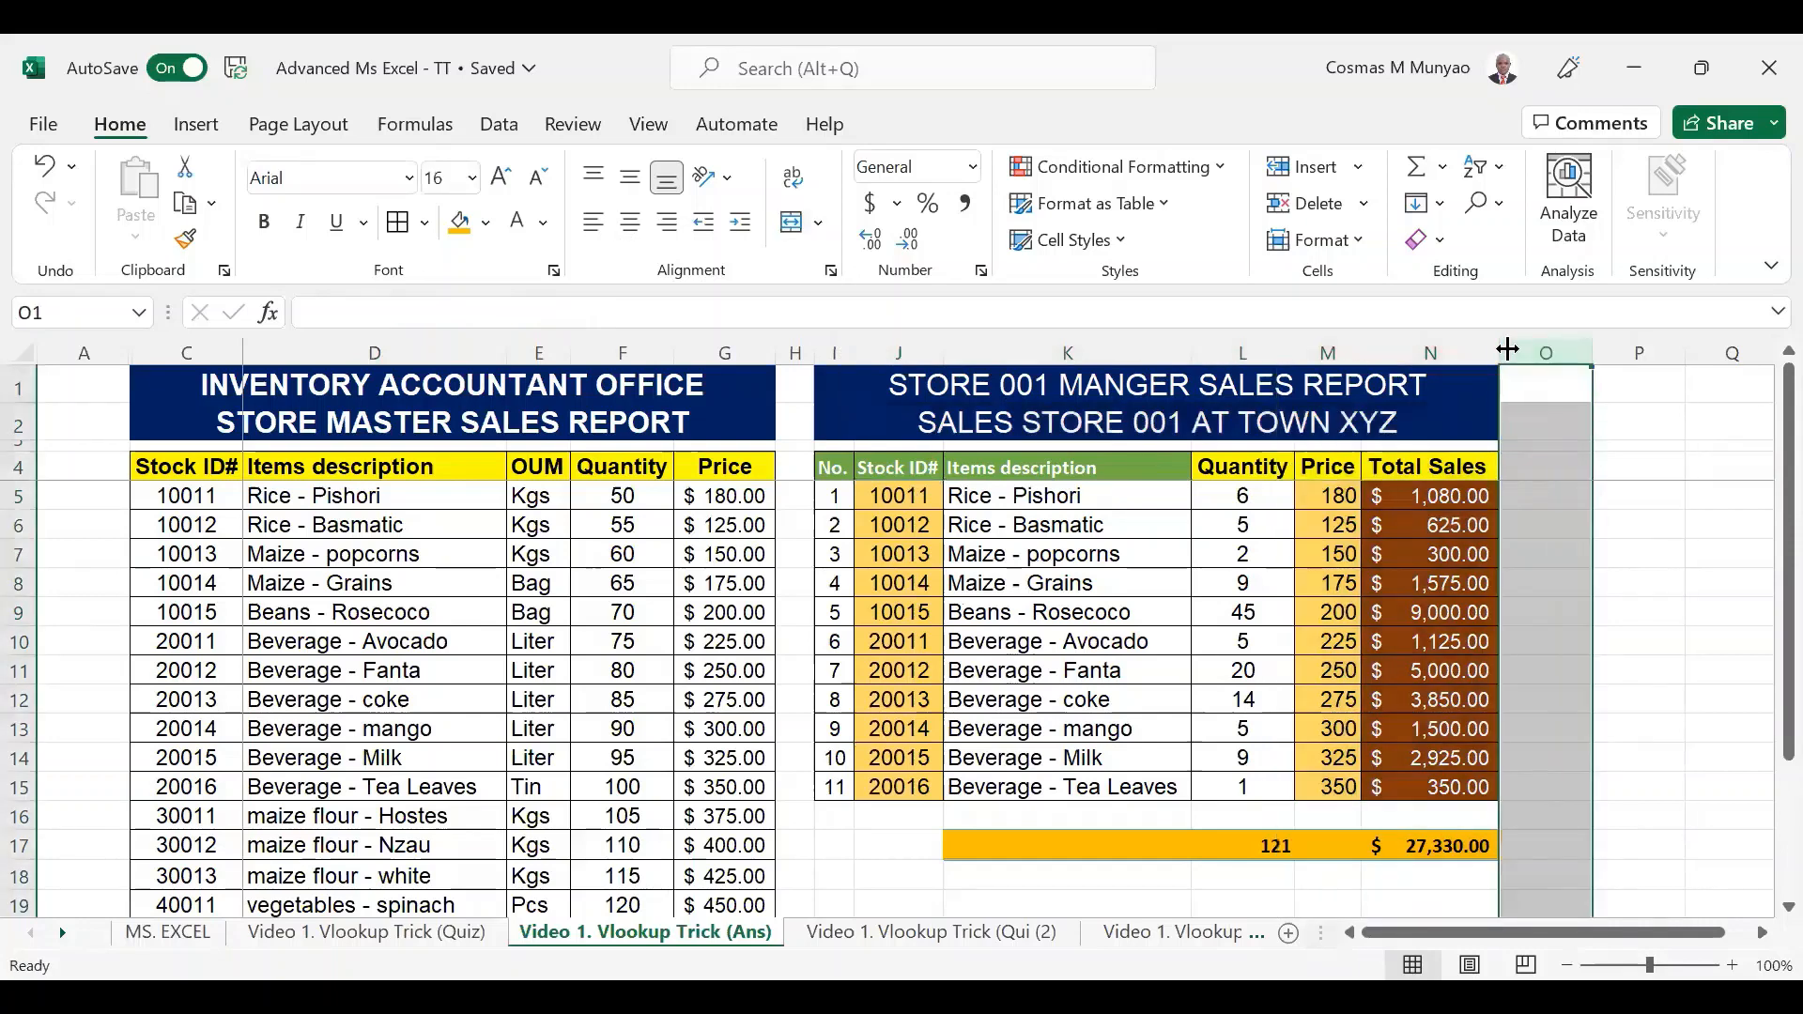
pyautogui.click(1080, 511)
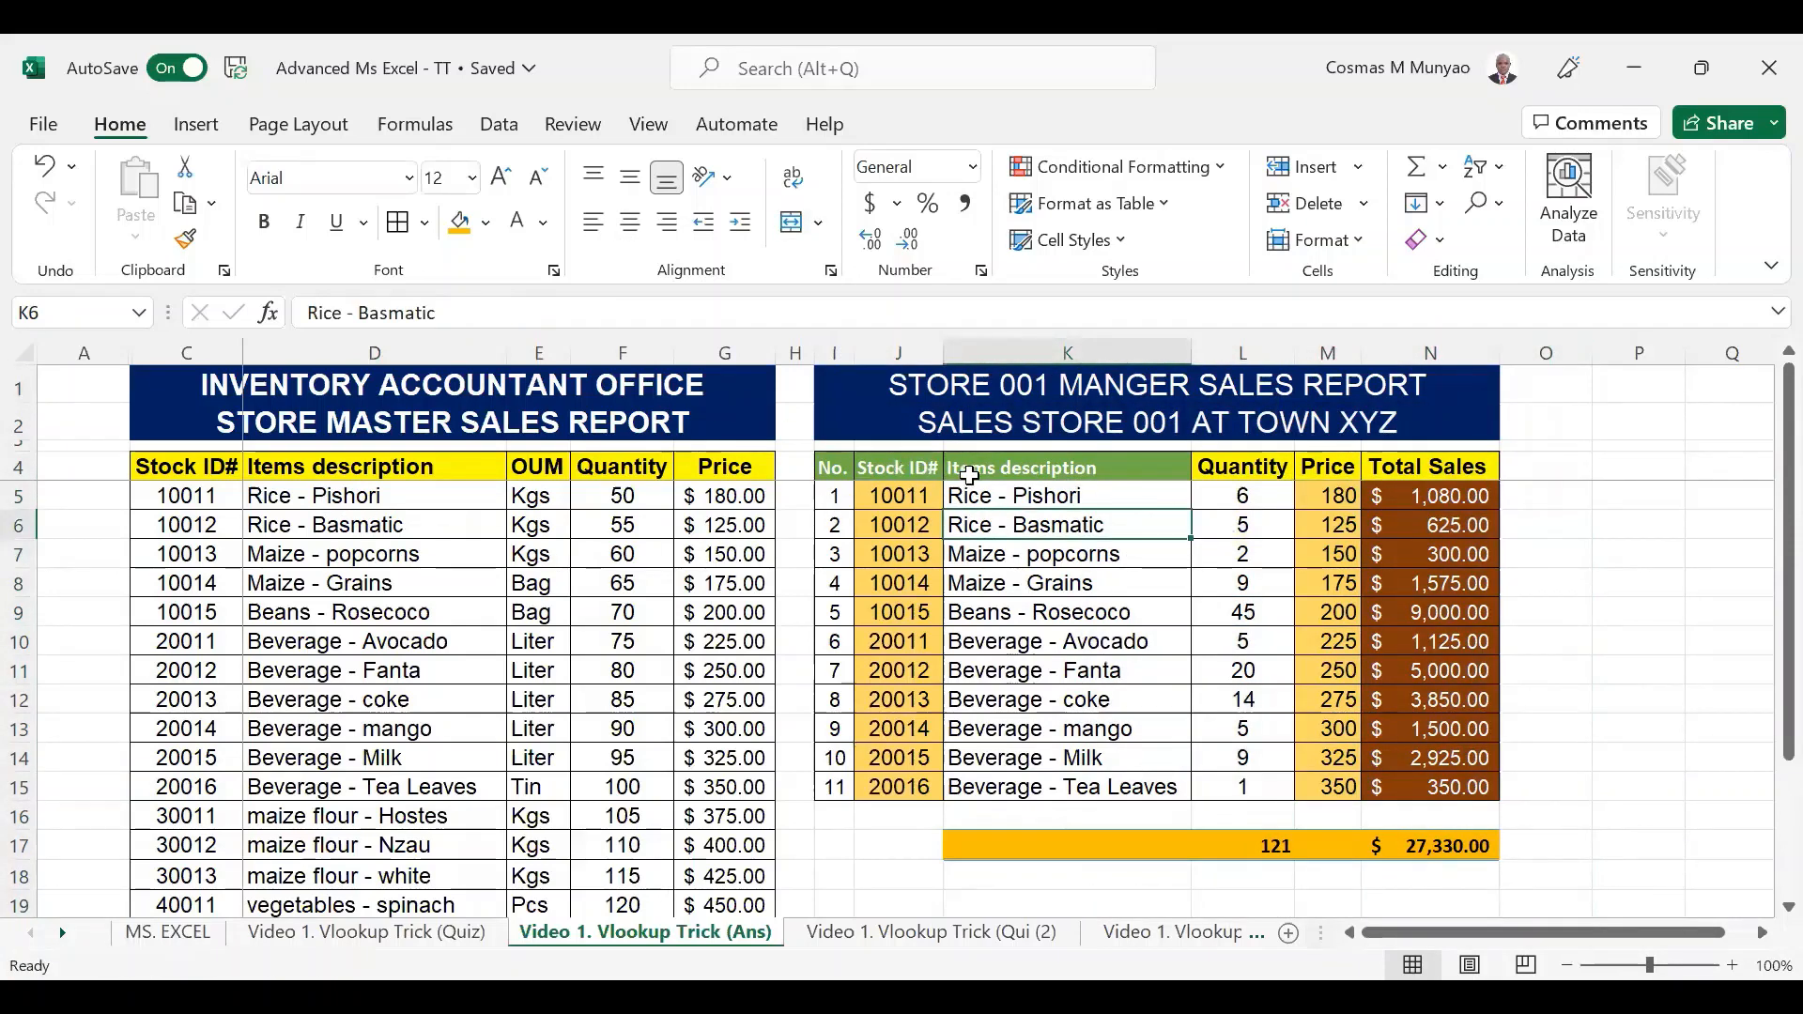
# Review the store table from its header row through the totals in row 17, checking the Total Sales sum formula in N17.
pyautogui.click(835, 468)
pyautogui.moveTo(834, 468); pyautogui.dragTo(1416, 836)
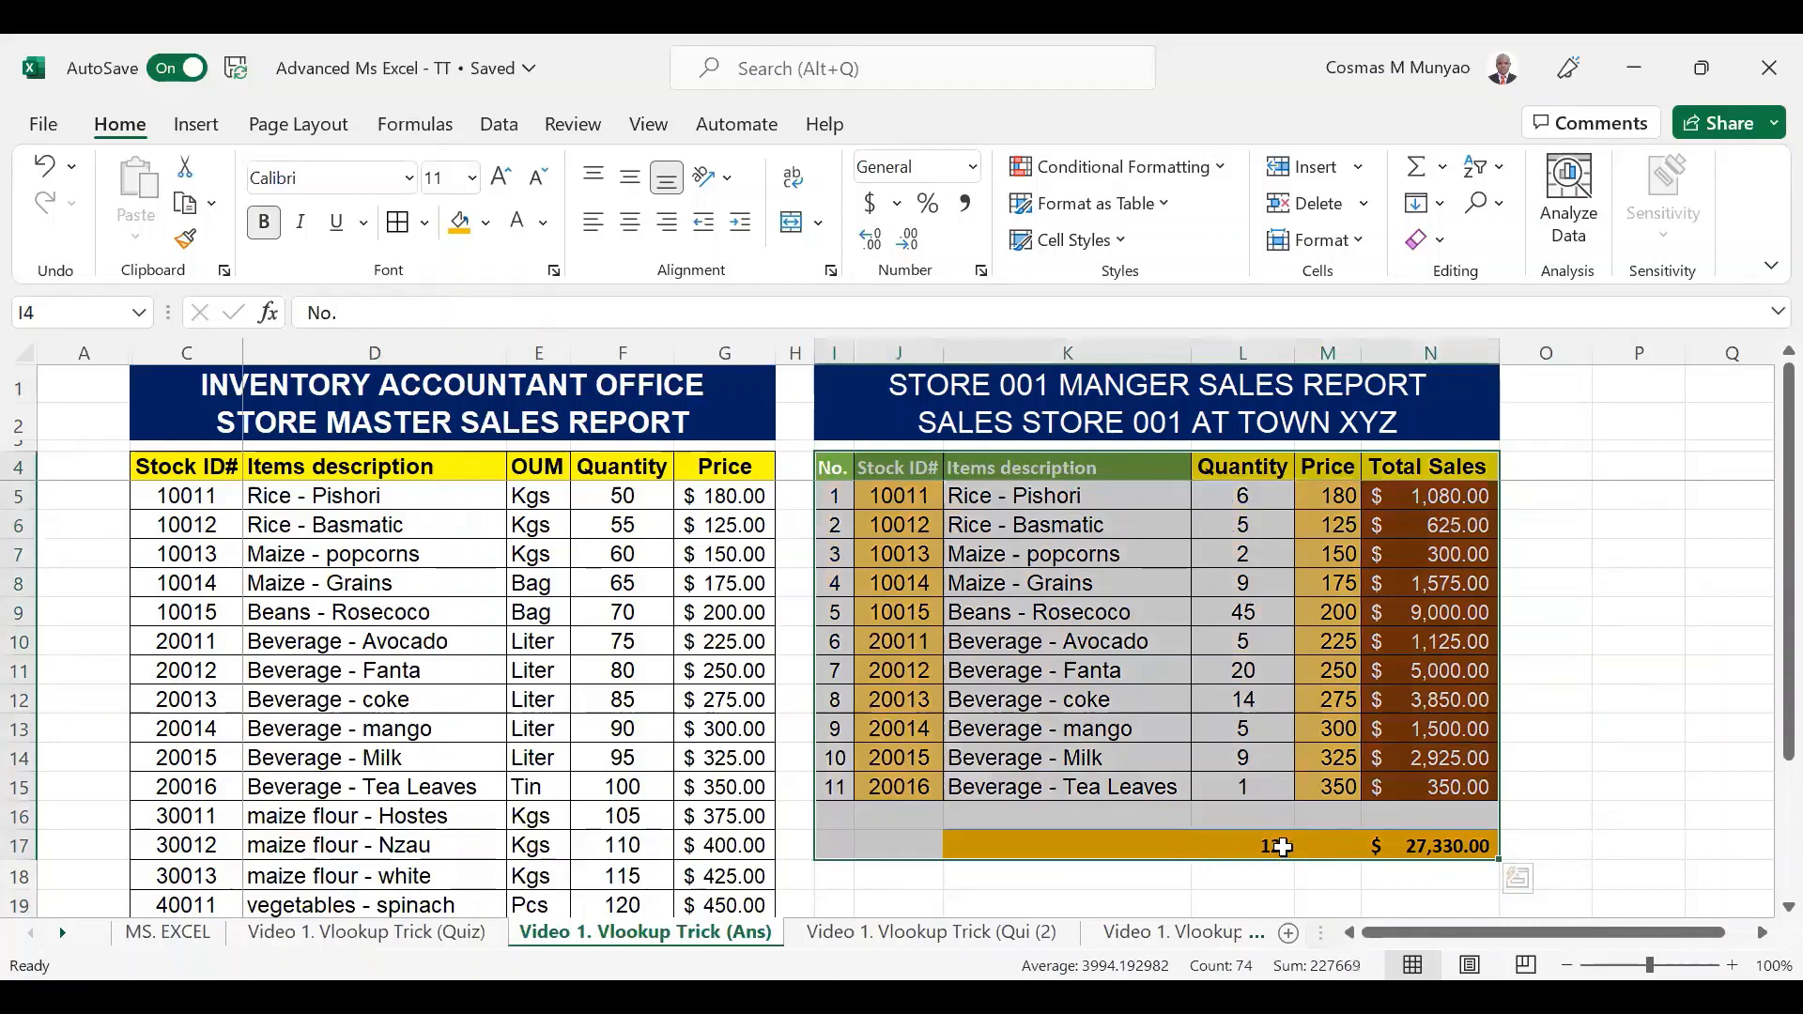
pyautogui.click(1467, 848)
pyautogui.doubleClick(1467, 848)
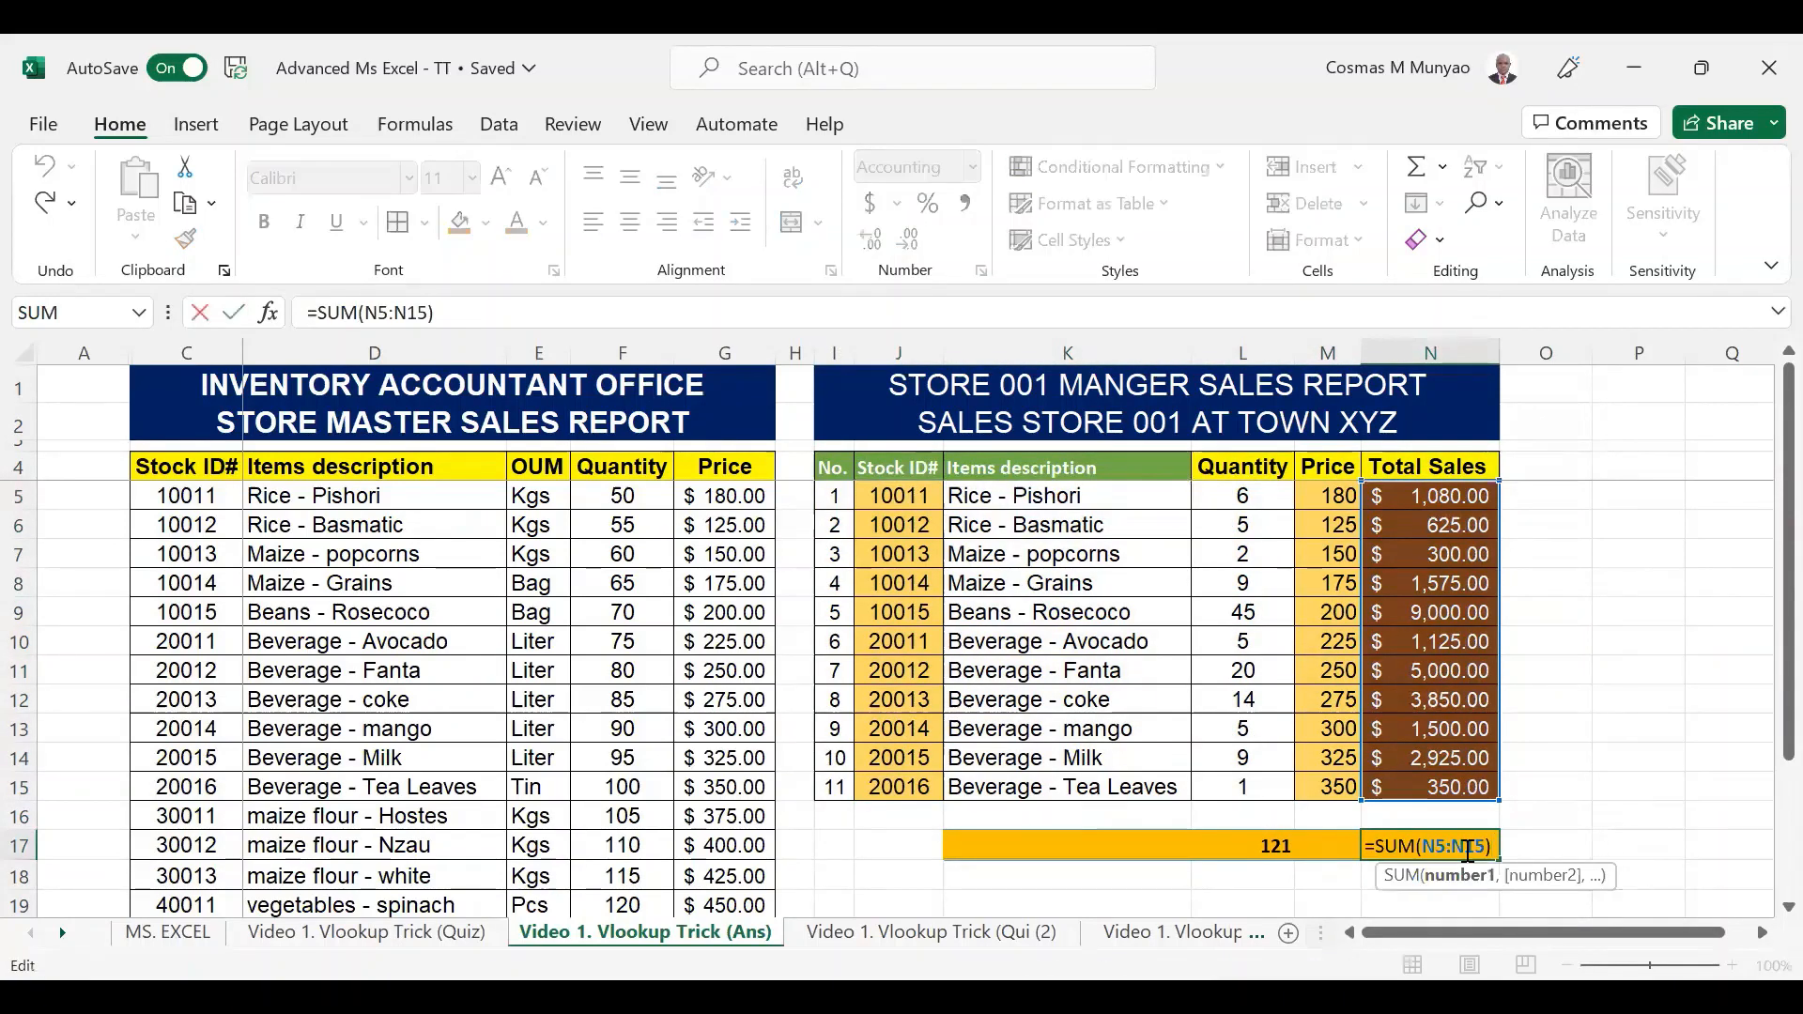
pyautogui.press('Return')
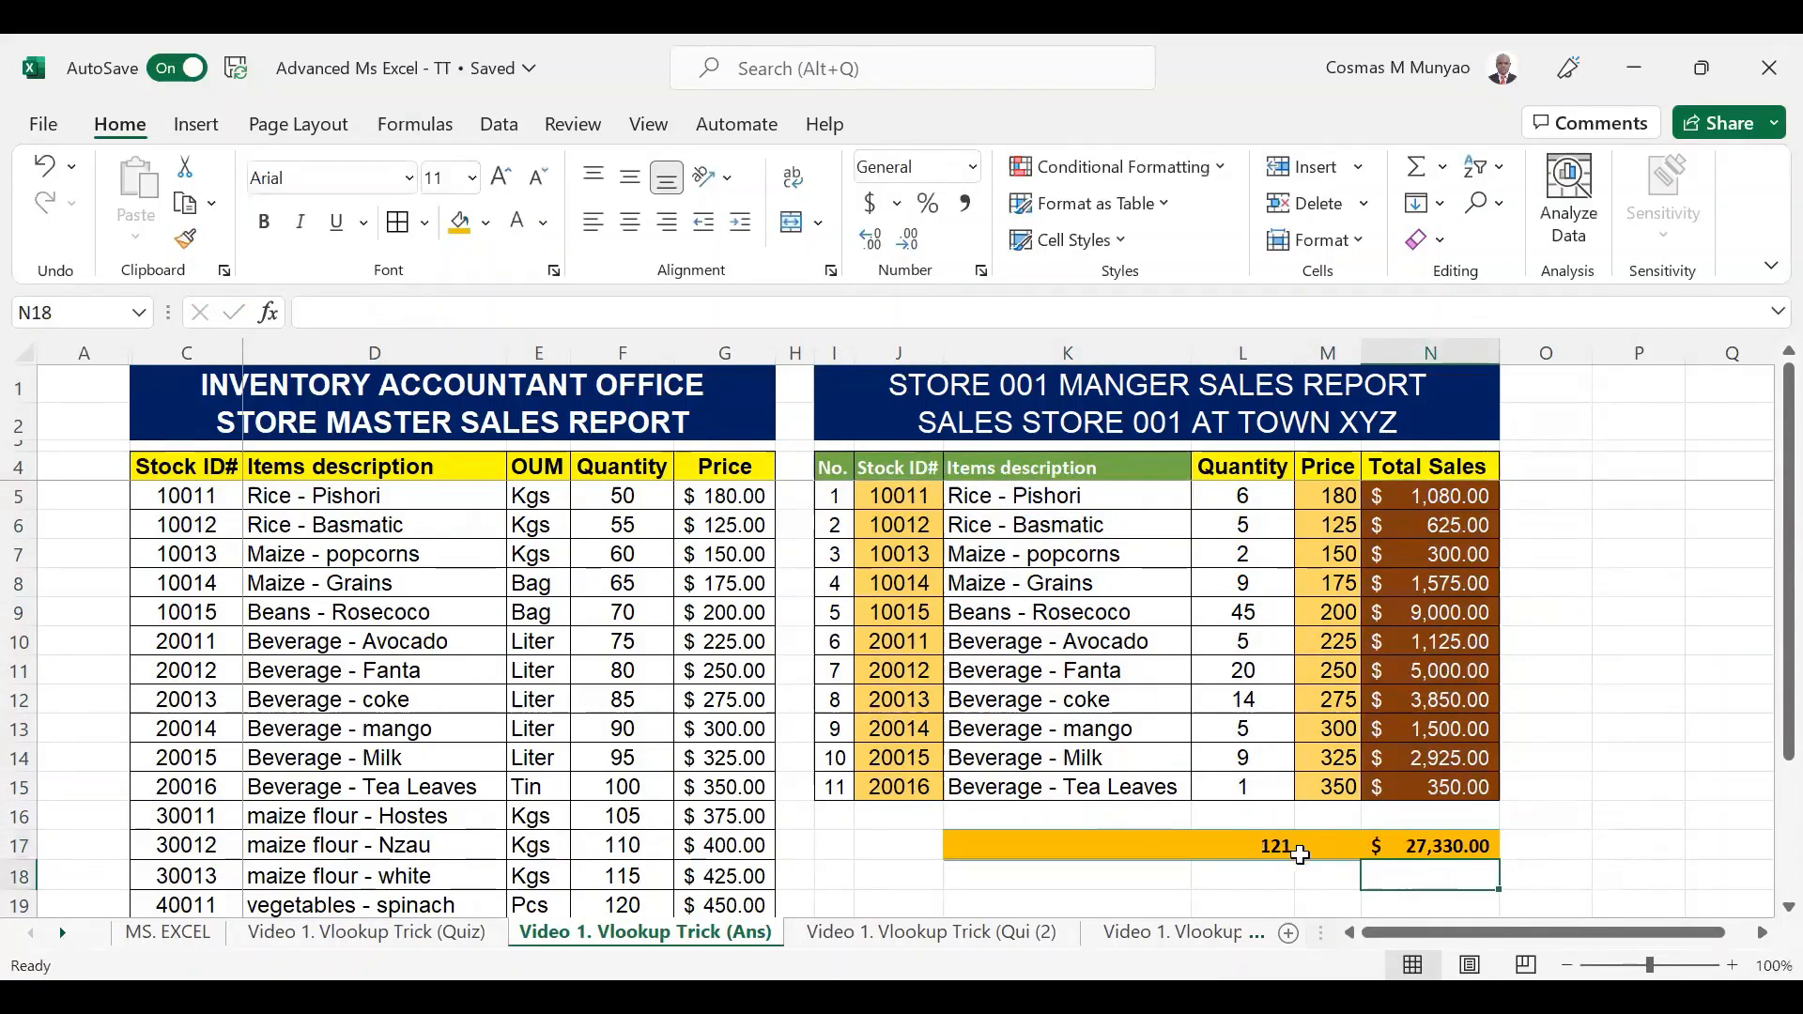